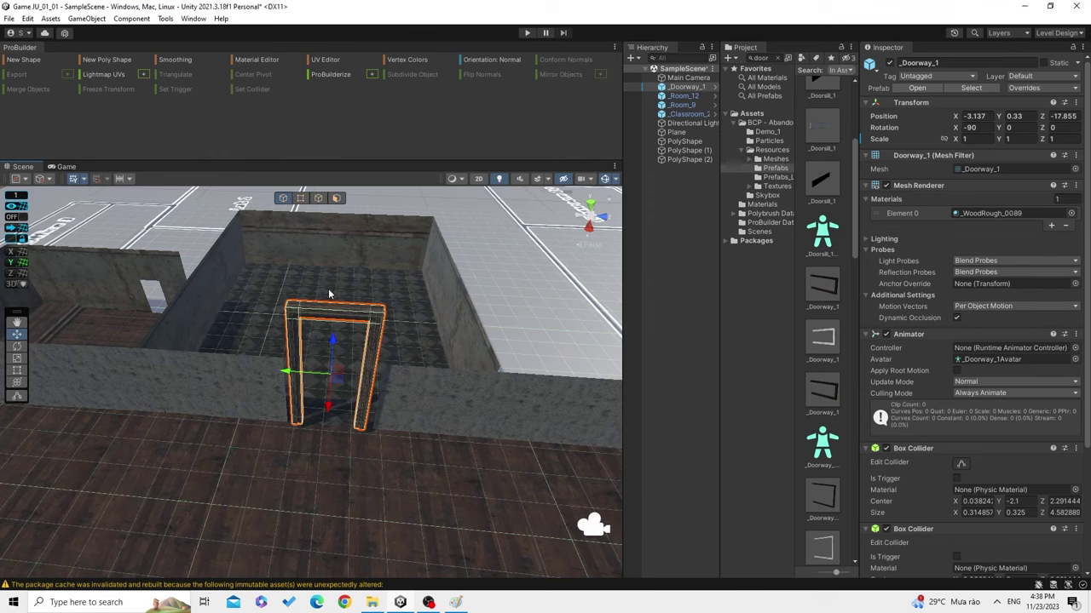
# Locate the doorway's material among the project assets.
pyautogui.scroll(3, 380, 309)
pyautogui.scroll(-2, 382, 309)
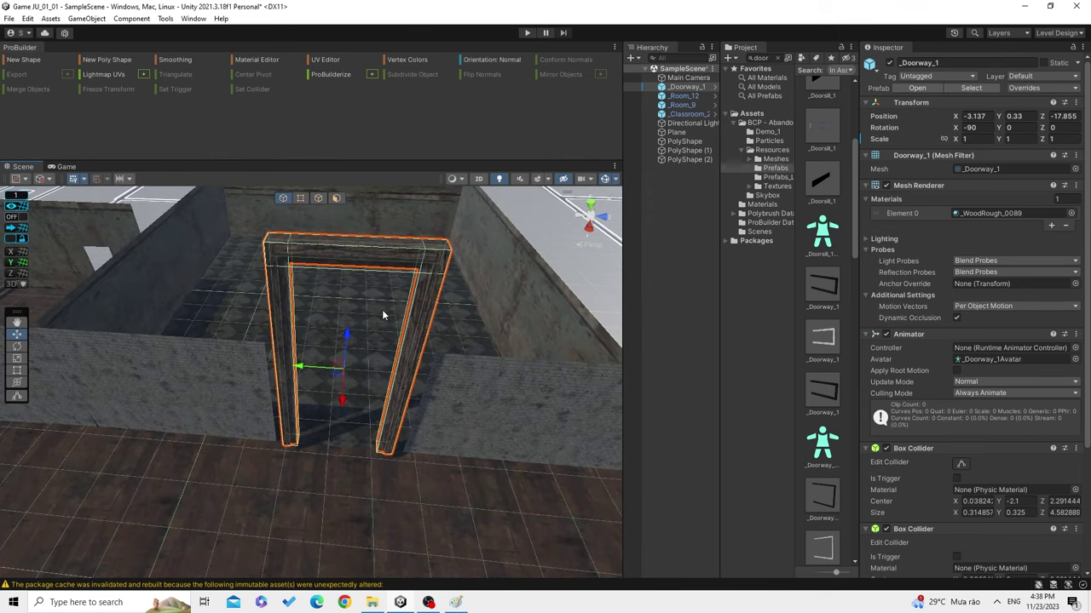
pyautogui.click(990, 213)
pyautogui.scroll(3, 381, 381)
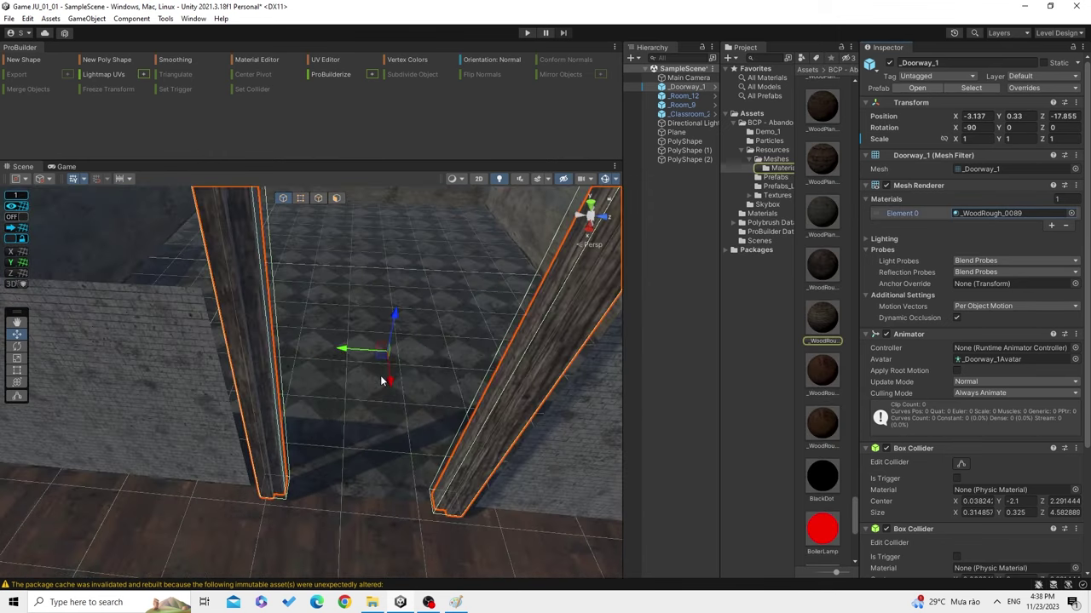
pyautogui.scroll(-1, 380, 375)
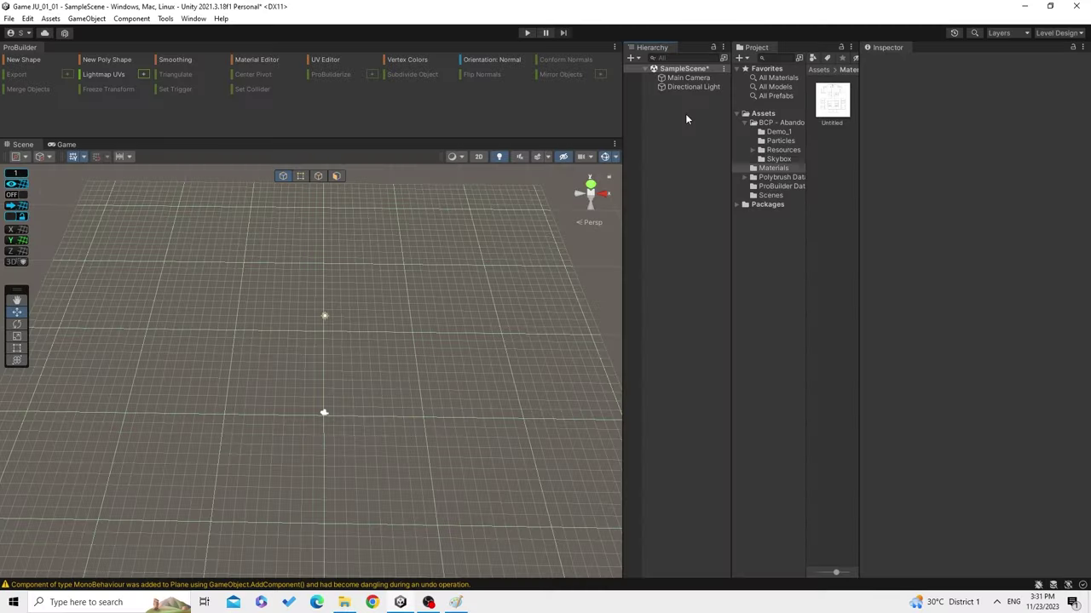
# Add a Plane via the Hierarchy's 3D Object menu, beside Main Camera and Directional Light.
pyautogui.rightClick(690, 145)
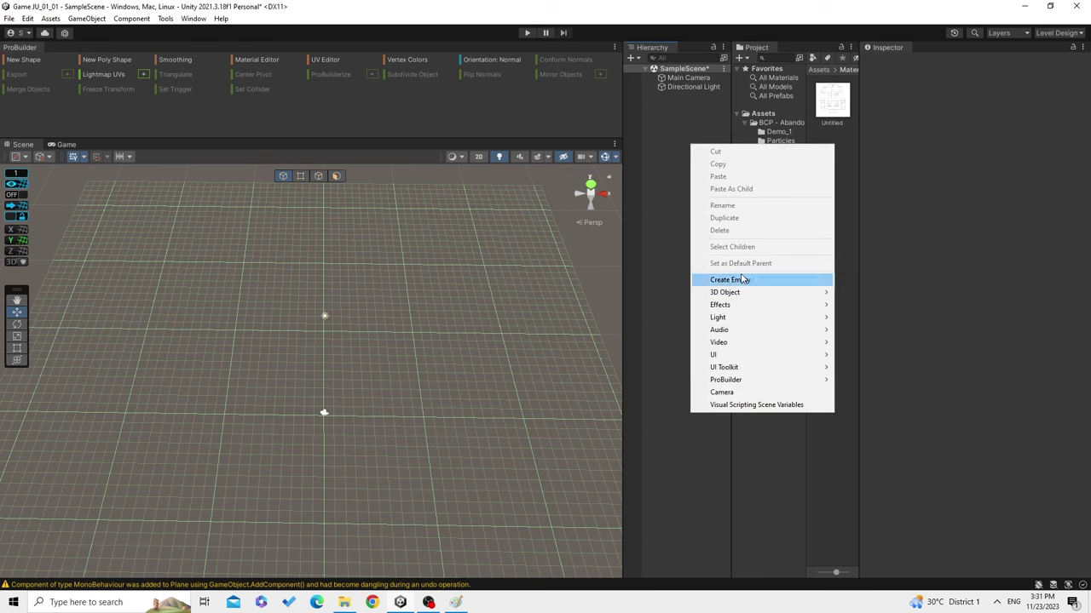
pyautogui.click(673, 138)
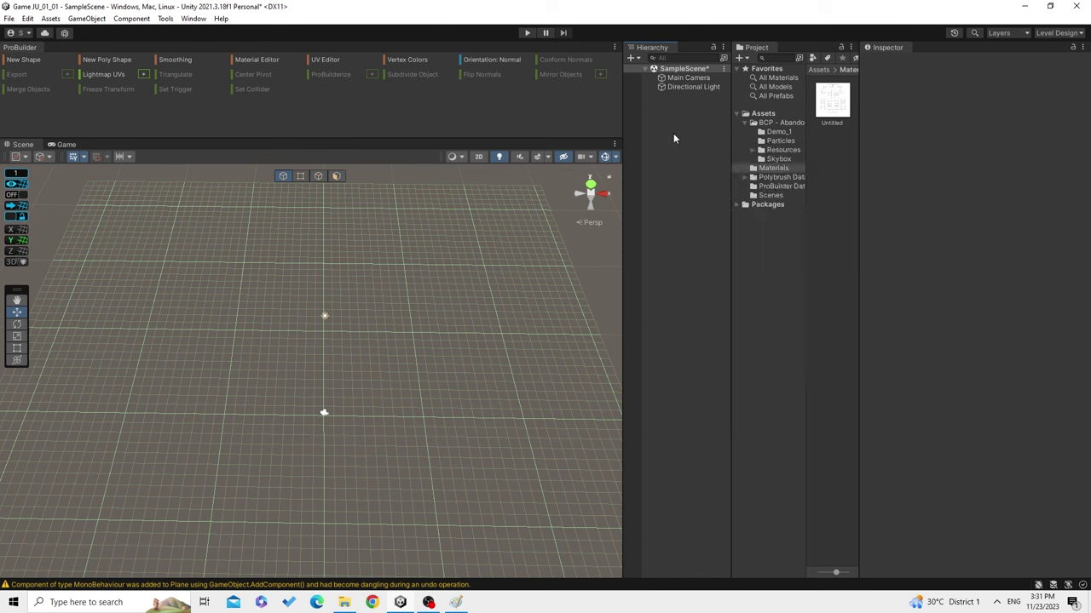
pyautogui.rightClick(675, 135)
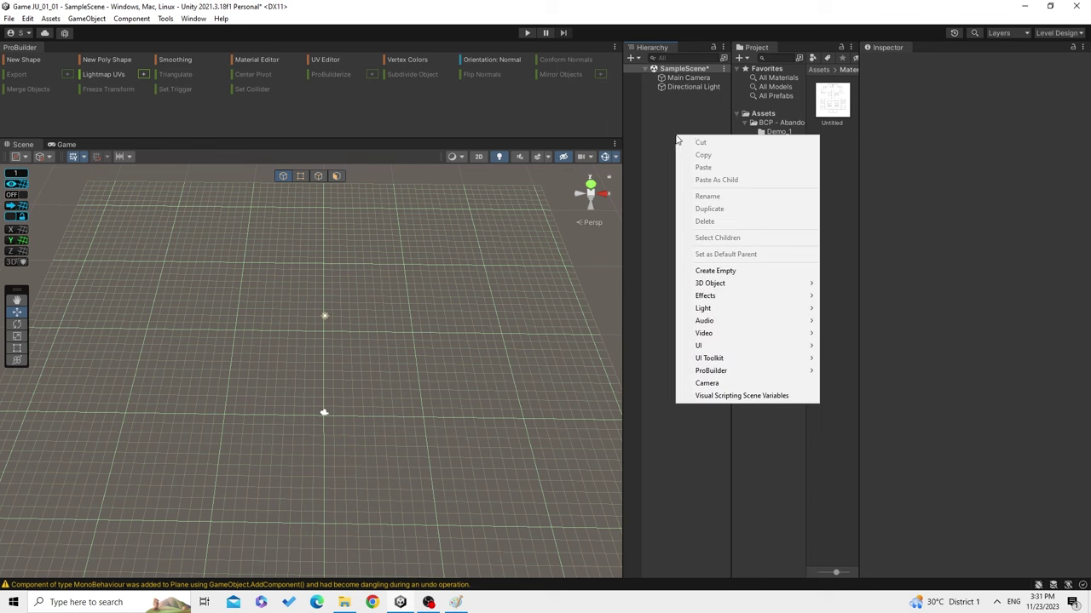
pyautogui.moveTo(714, 286)
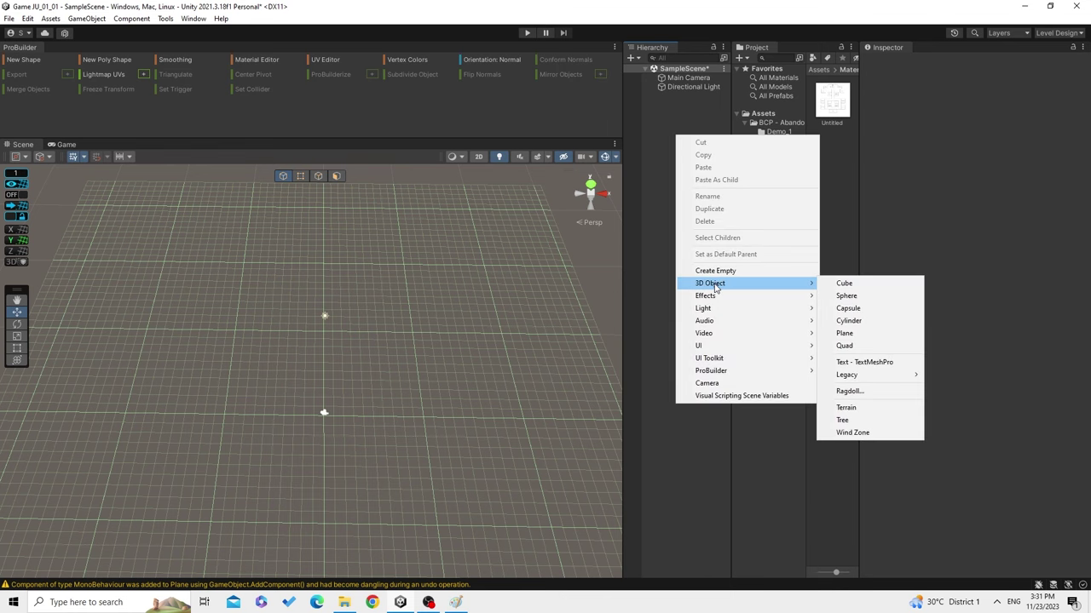
pyautogui.click(844, 333)
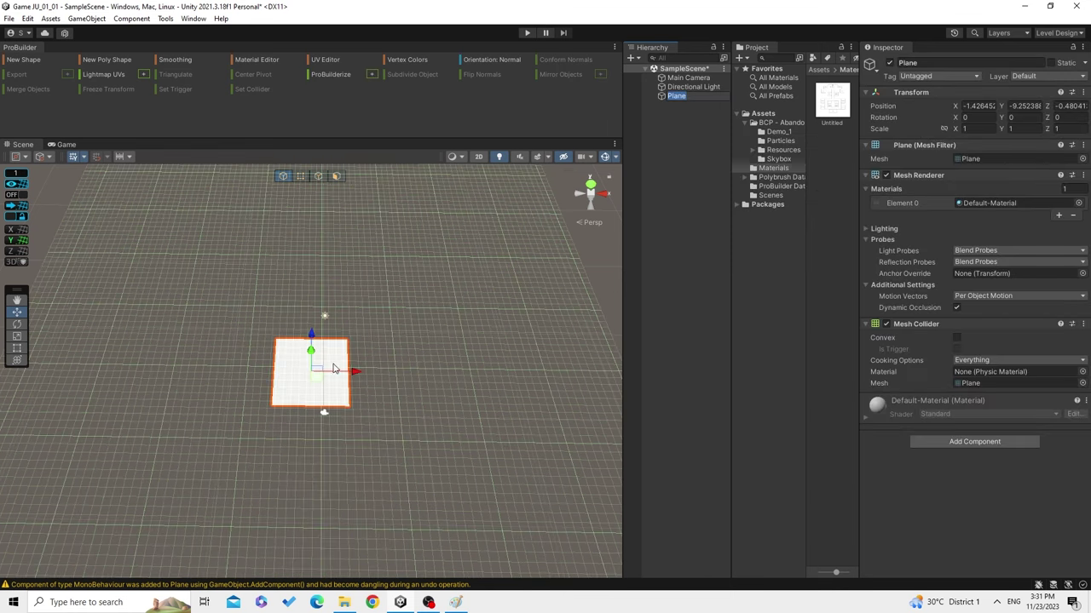
pyautogui.scroll(2, 334, 368)
pyautogui.scroll(1, 334, 368)
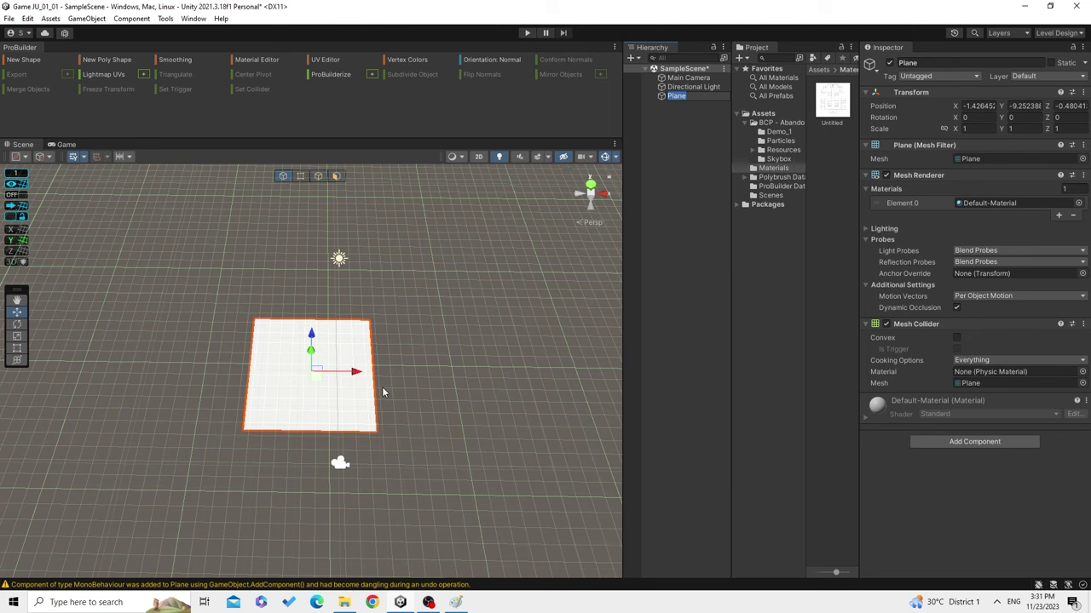
pyautogui.scroll(-1, 382, 392)
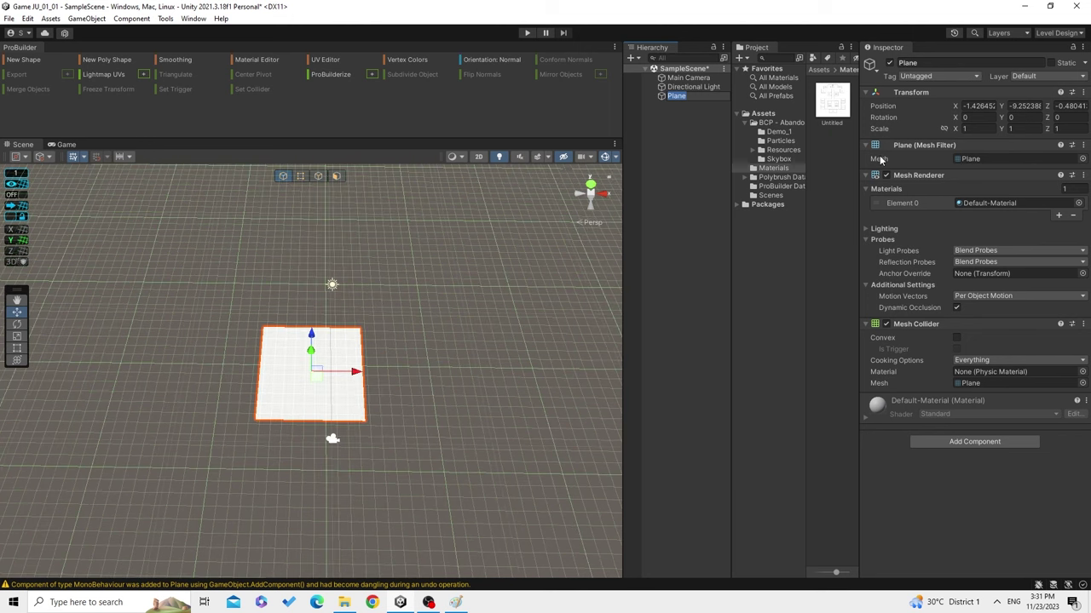
# Reset the plane's Transform to the origin and set its Scale X and Z to 5.
pyautogui.click(1082, 93)
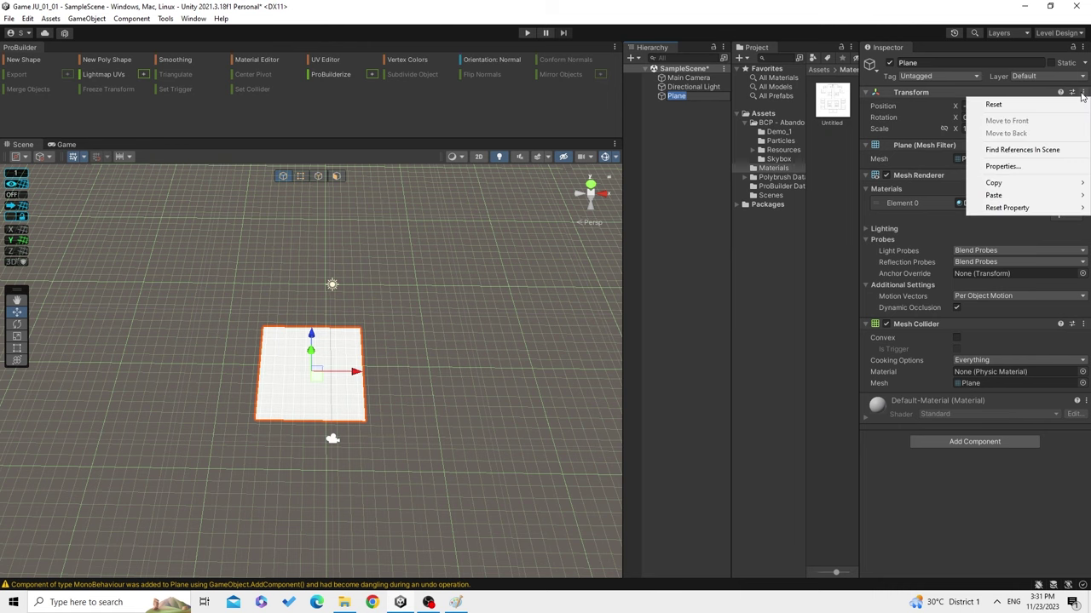
pyautogui.click(994, 104)
pyautogui.click(975, 128)
pyautogui.write('5')
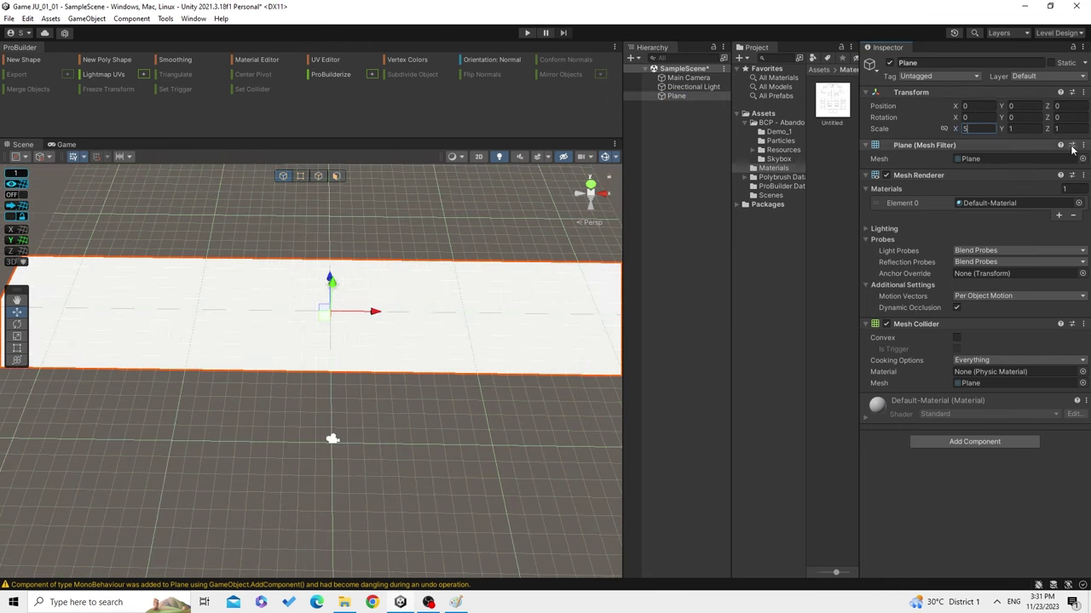
pyautogui.click(1076, 128)
pyautogui.write('5')
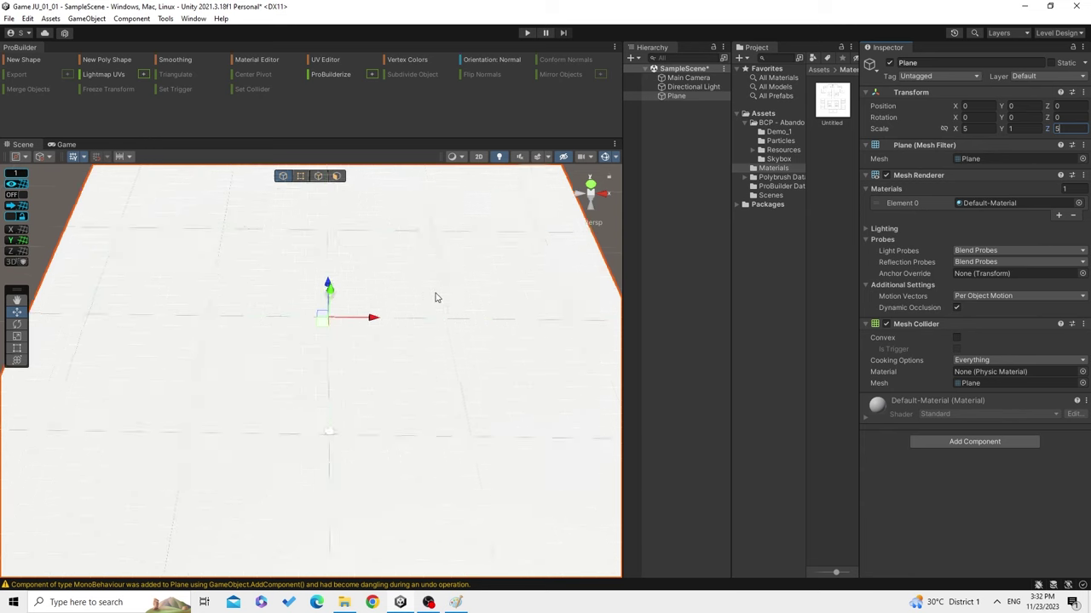
pyautogui.click(693, 246)
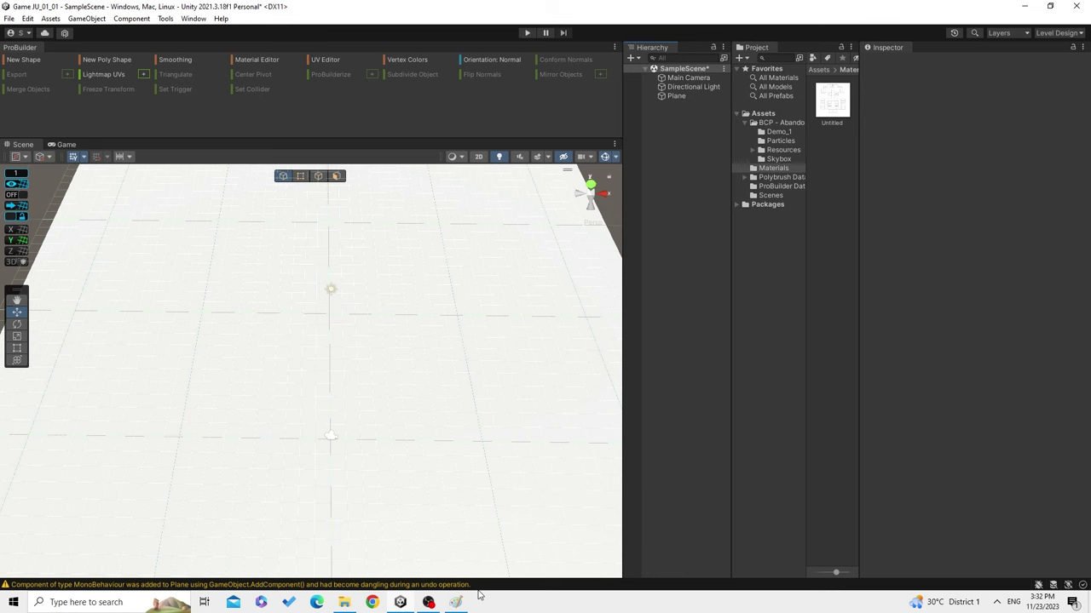
# Switch to the Paint notes window.
pyautogui.scroll(-1, 438, 349)
pyautogui.scroll(-3, 446, 356)
pyautogui.scroll(3, 446, 355)
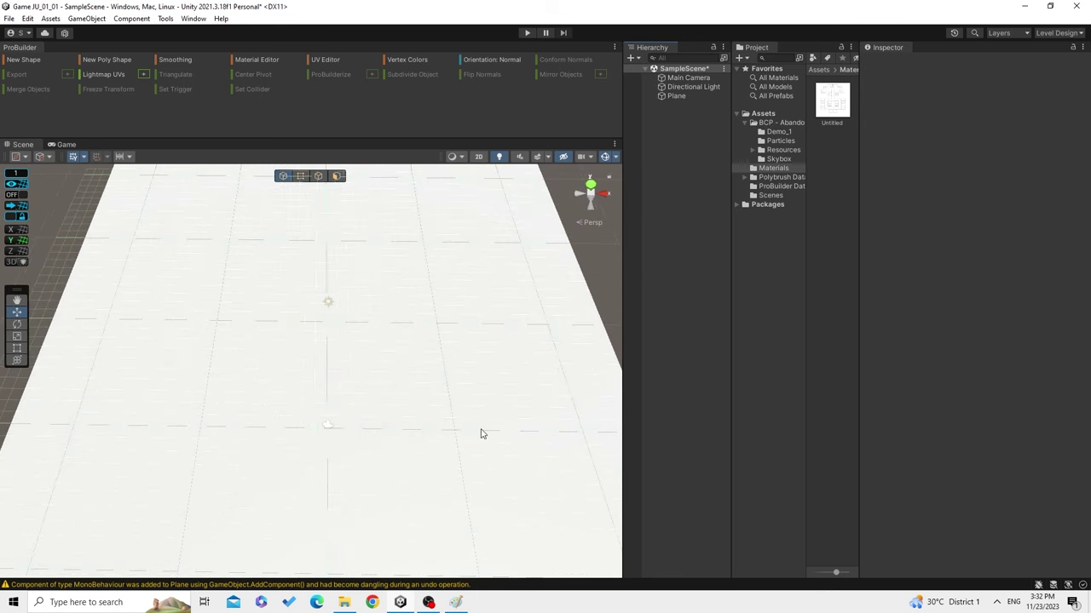
pyautogui.click(457, 602)
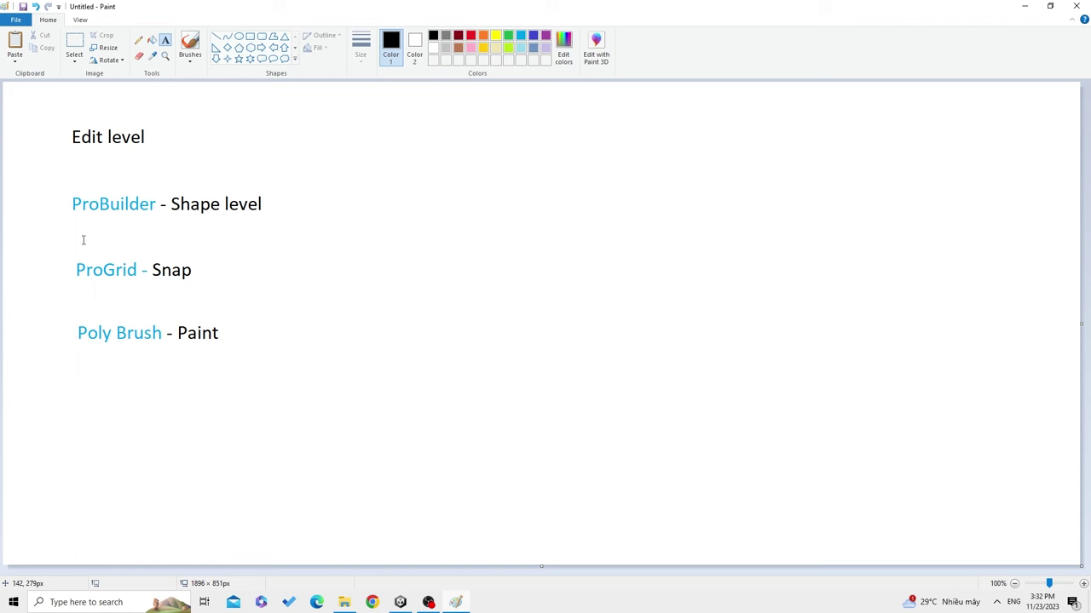
# Return to Unity after reading the ProBuilder, ProGrid and Poly Brush notes.
pyautogui.click(403, 593)
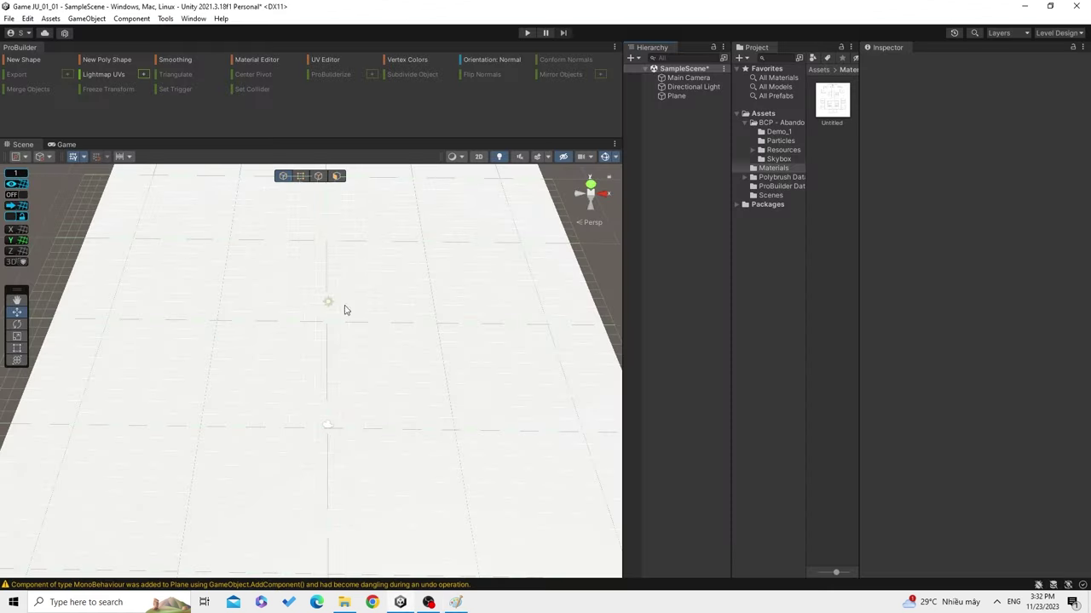
pyautogui.scroll(-2, 345, 265)
pyautogui.scroll(2, 402, 395)
pyautogui.scroll(2, 349, 410)
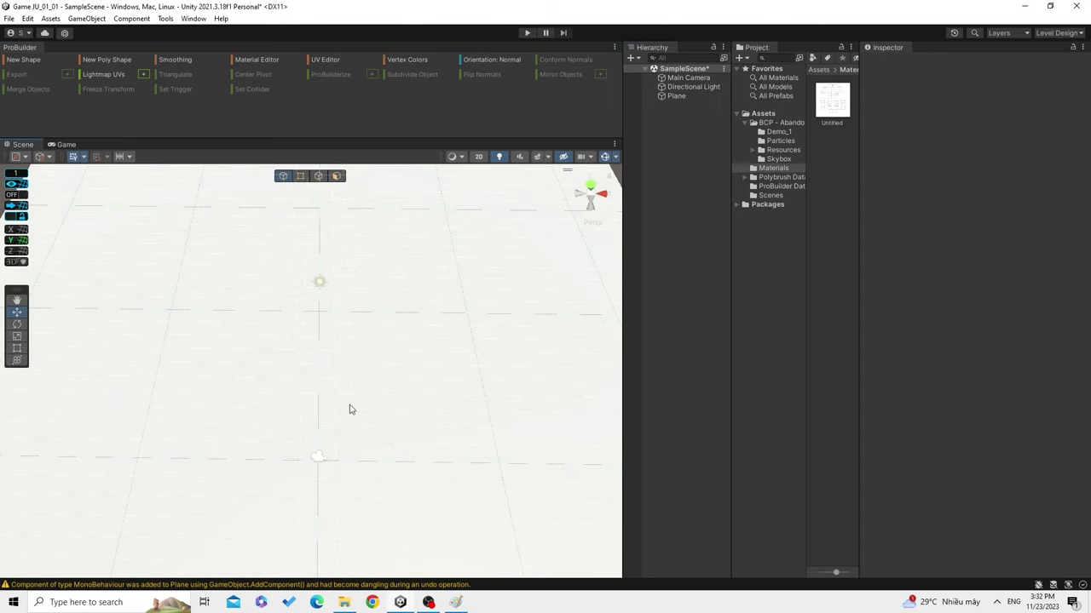
pyautogui.click(464, 600)
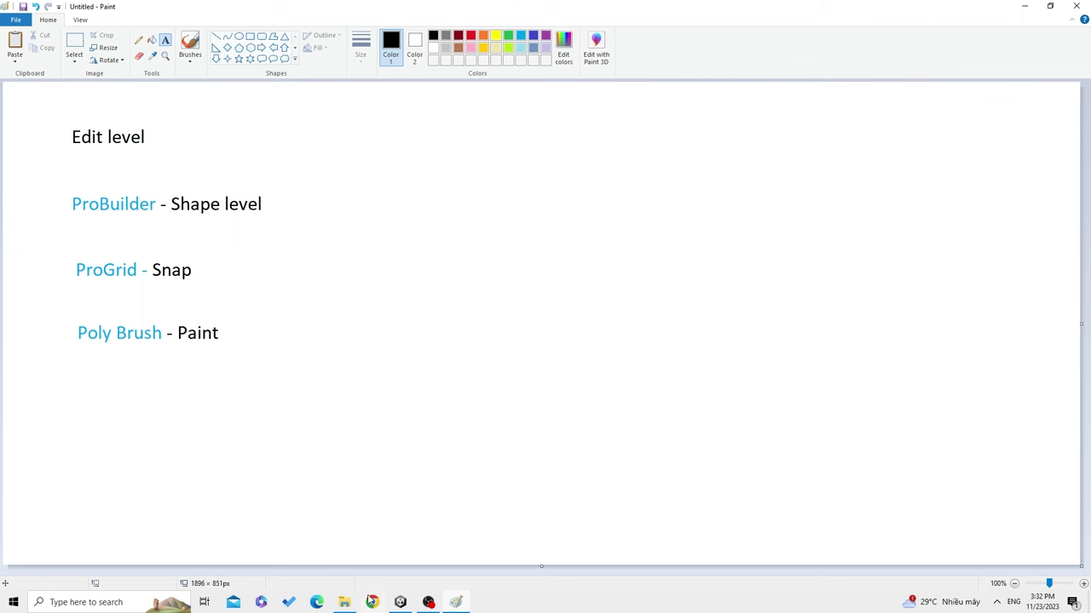
pyautogui.click(400, 602)
pyautogui.scroll(-3, 424, 381)
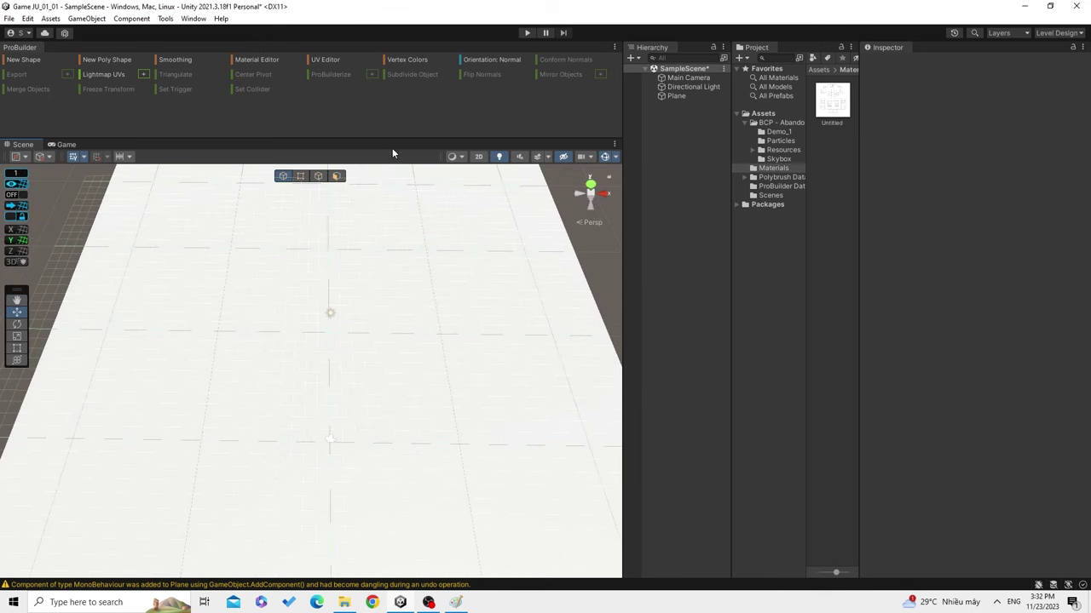
# Open the Package Manager from the Window menu.
pyautogui.click(189, 21)
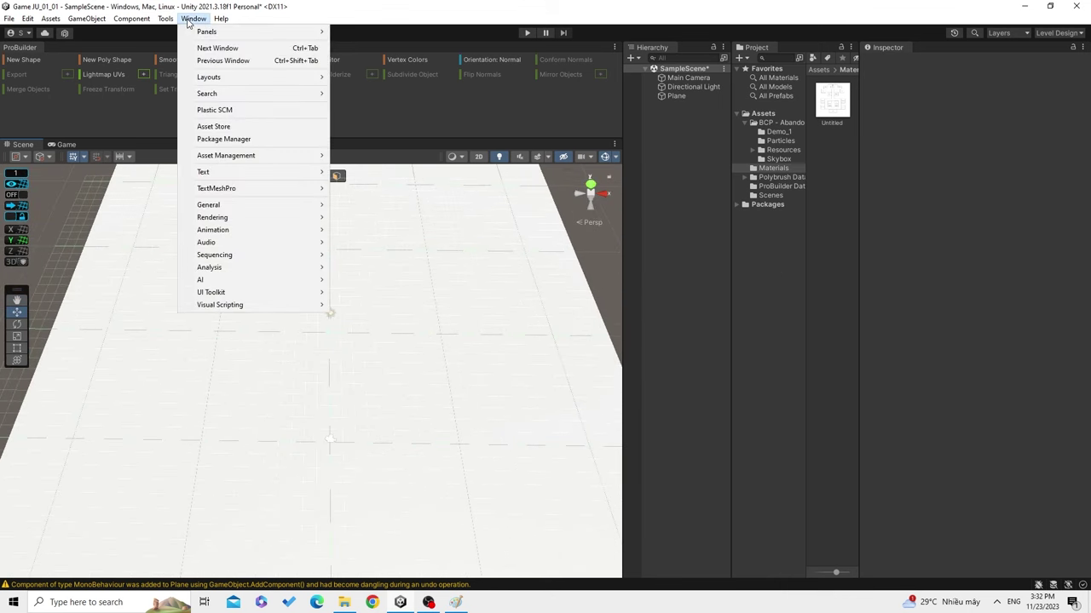
pyautogui.click(277, 142)
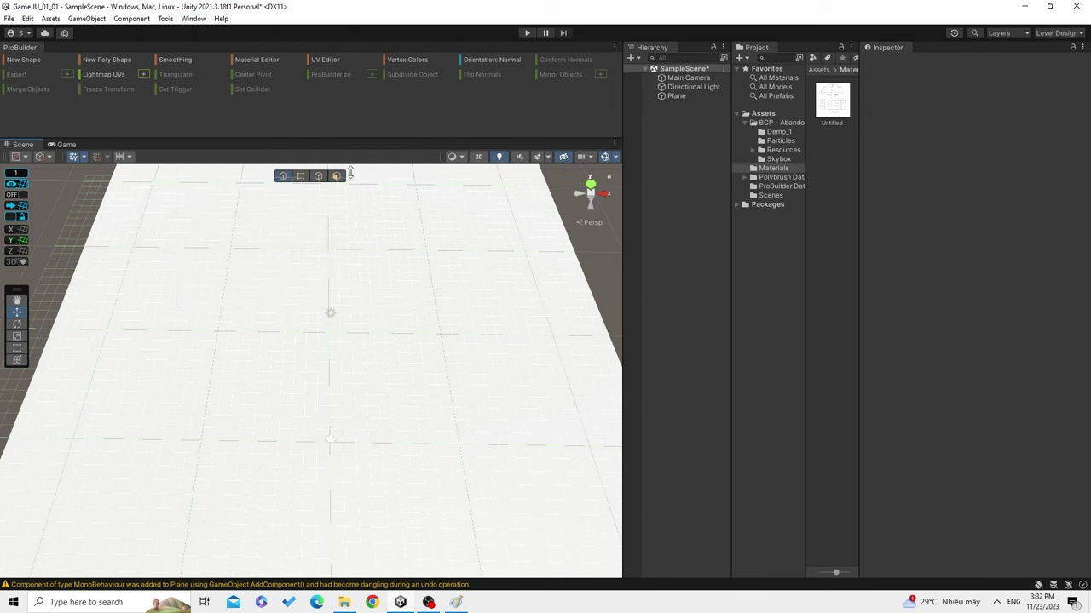
# Keep the Unity Registry source and search 'probu' to find ProBuilder 5.0.7 installed.
pyautogui.moveTo(406, 166); pyautogui.dragTo(414, 195)
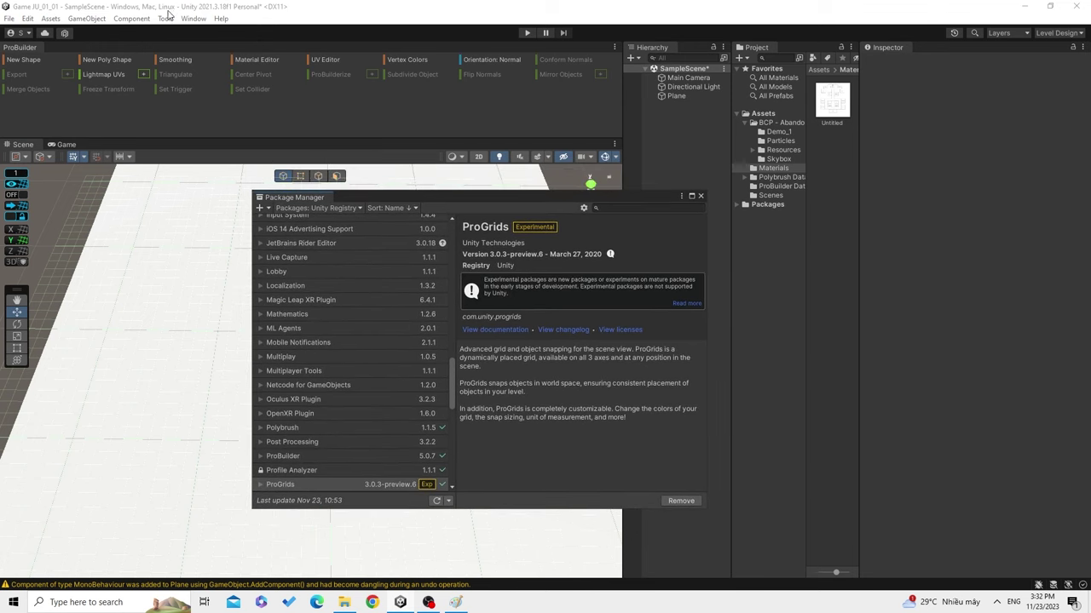
pyautogui.click(309, 208)
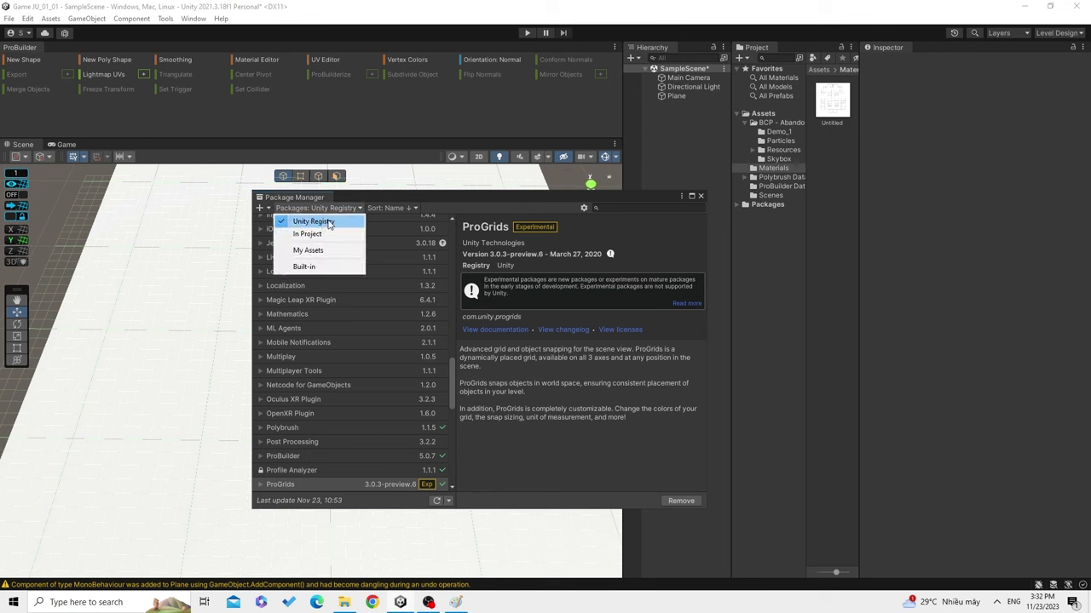
pyautogui.click(328, 222)
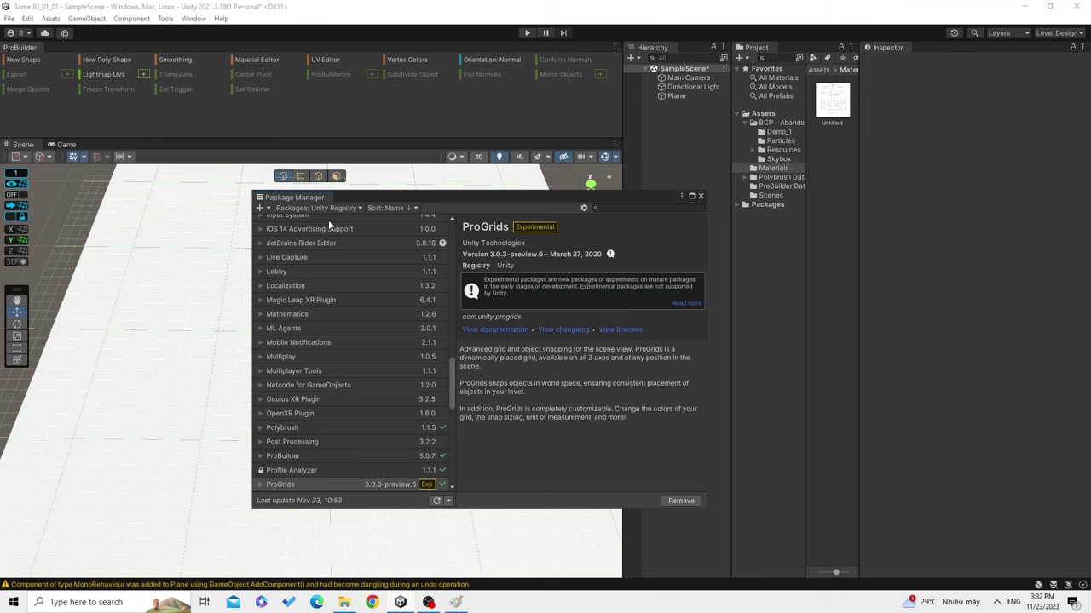
pyautogui.scroll(5, 409, 311)
pyautogui.scroll(5, 417, 324)
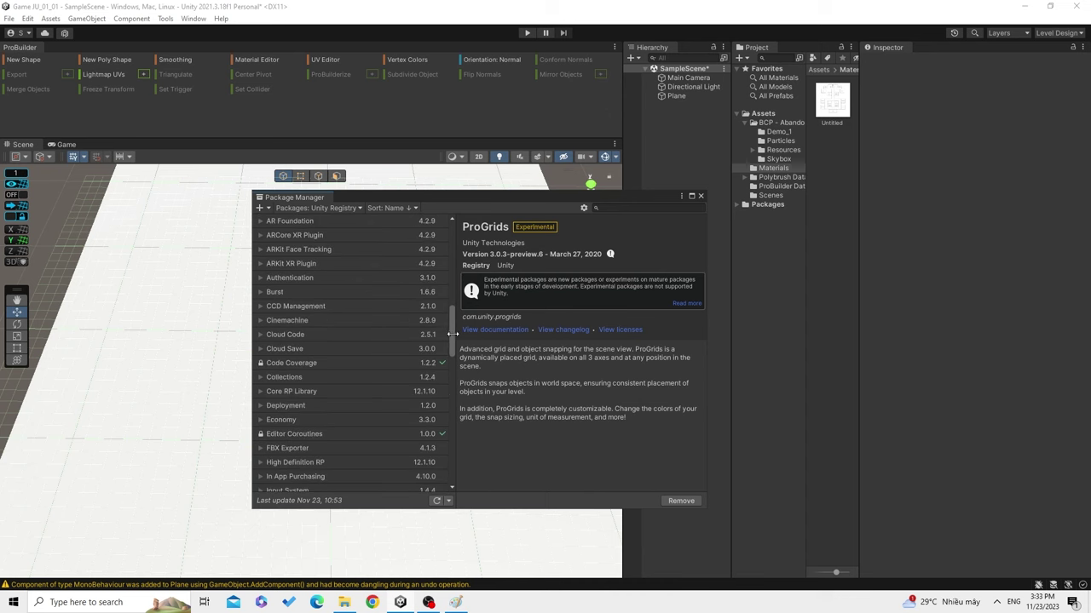
pyautogui.moveTo(453, 334); pyautogui.dragTo(452, 393)
pyautogui.scroll(15, 455, 392)
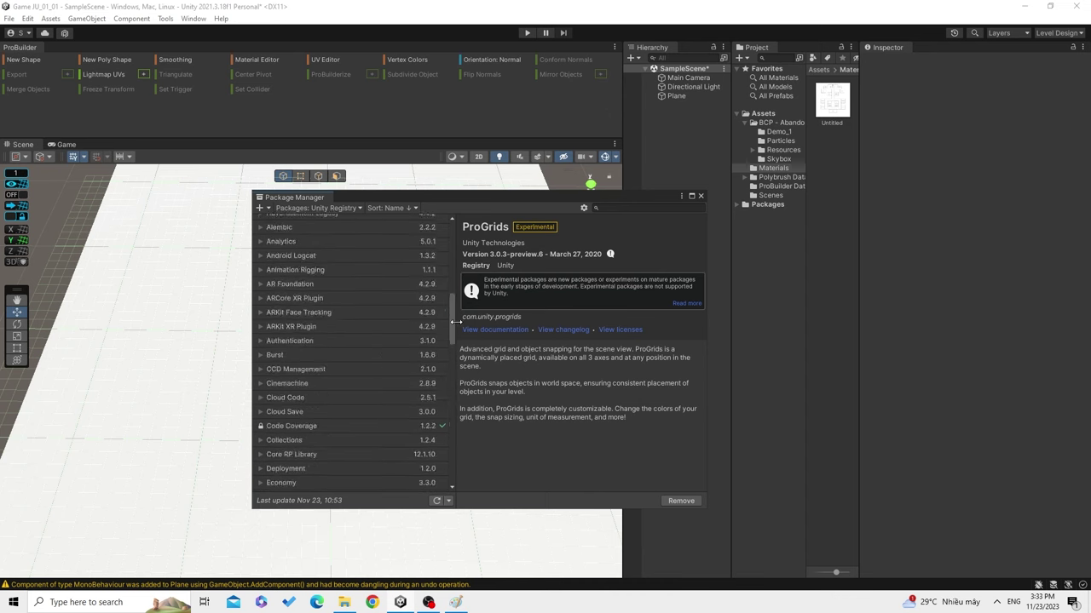
pyautogui.click(613, 208)
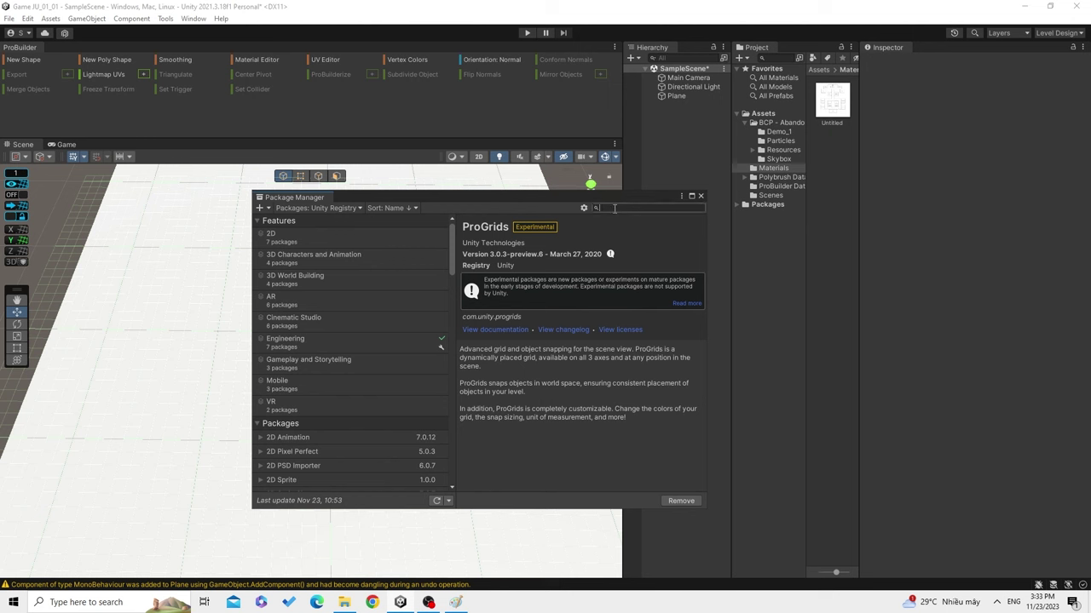
pyautogui.write('probuil')
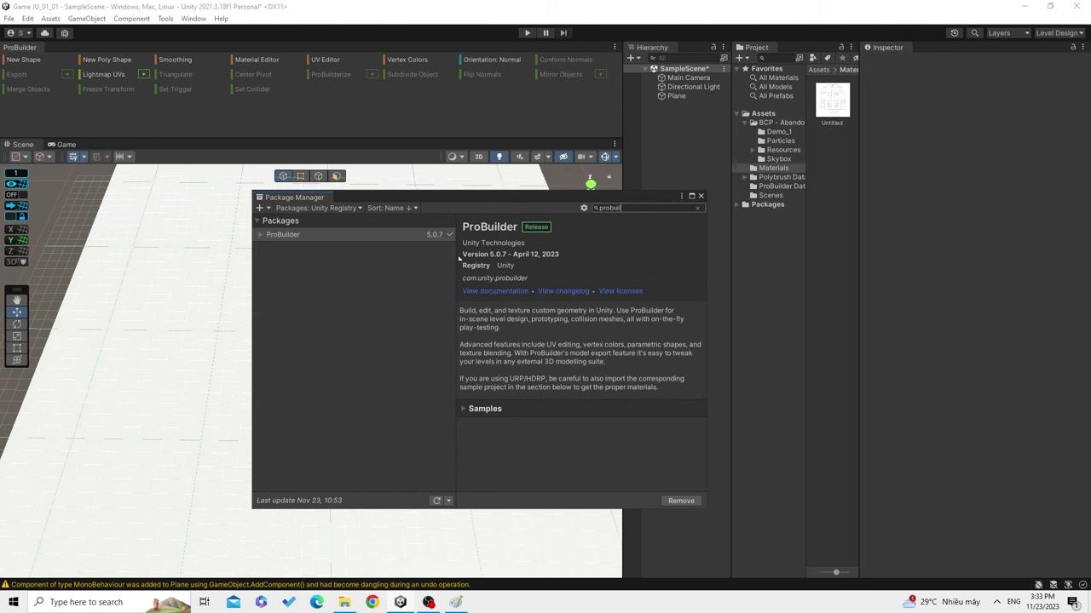
# View ProBuilder's details, then search 'progrid' to confirm ProGrids 3.0.3-preview.6 is installed.
pyautogui.click(361, 236)
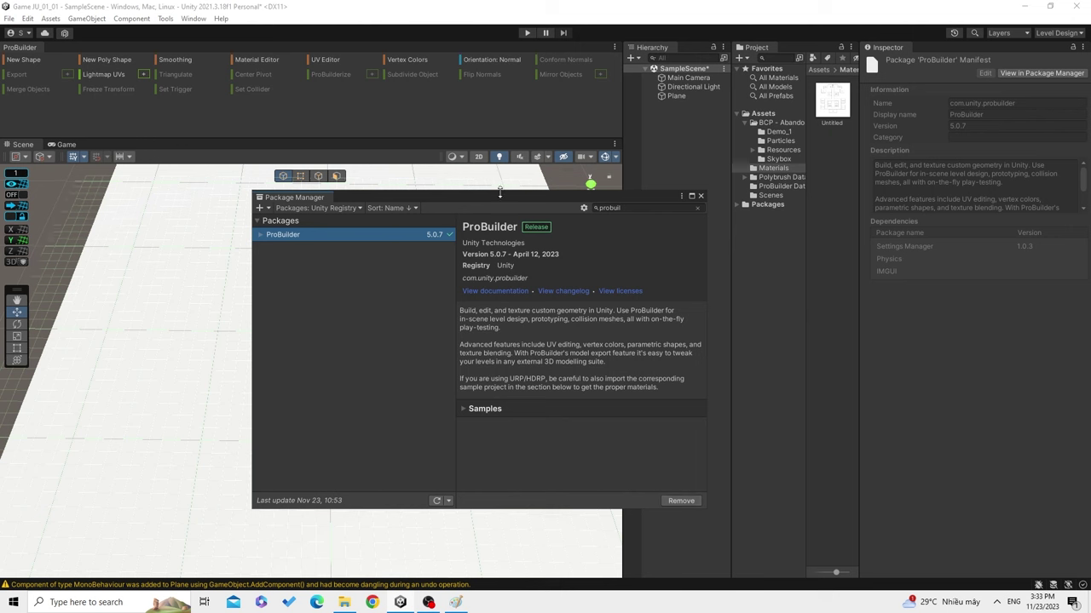
pyautogui.click(539, 192)
pyautogui.write('pro')
pyautogui.write('gr')
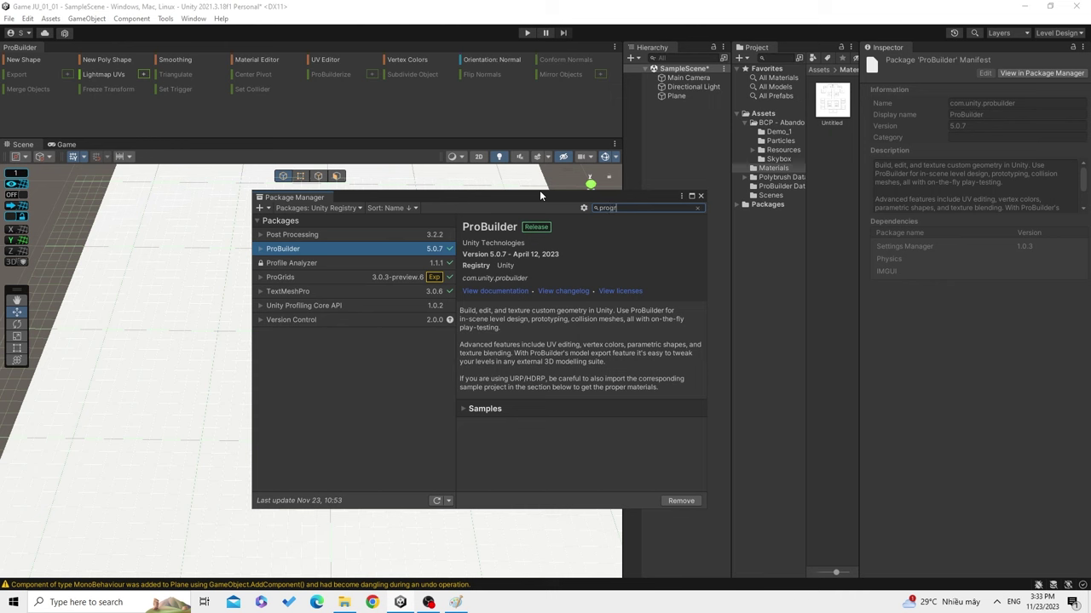
pyautogui.write('id')
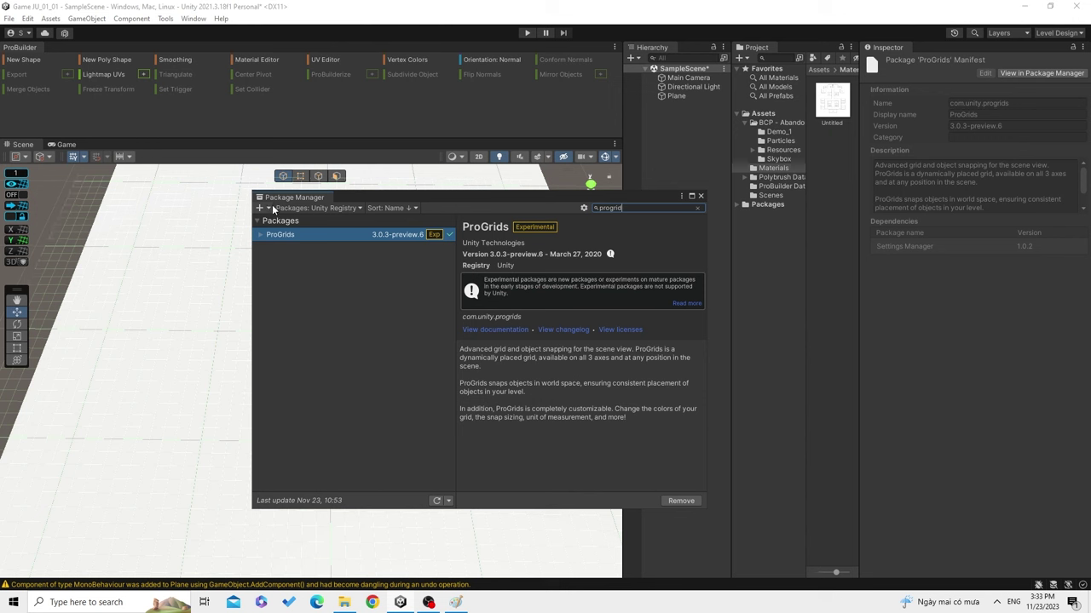
pyautogui.doubleClick(466, 317)
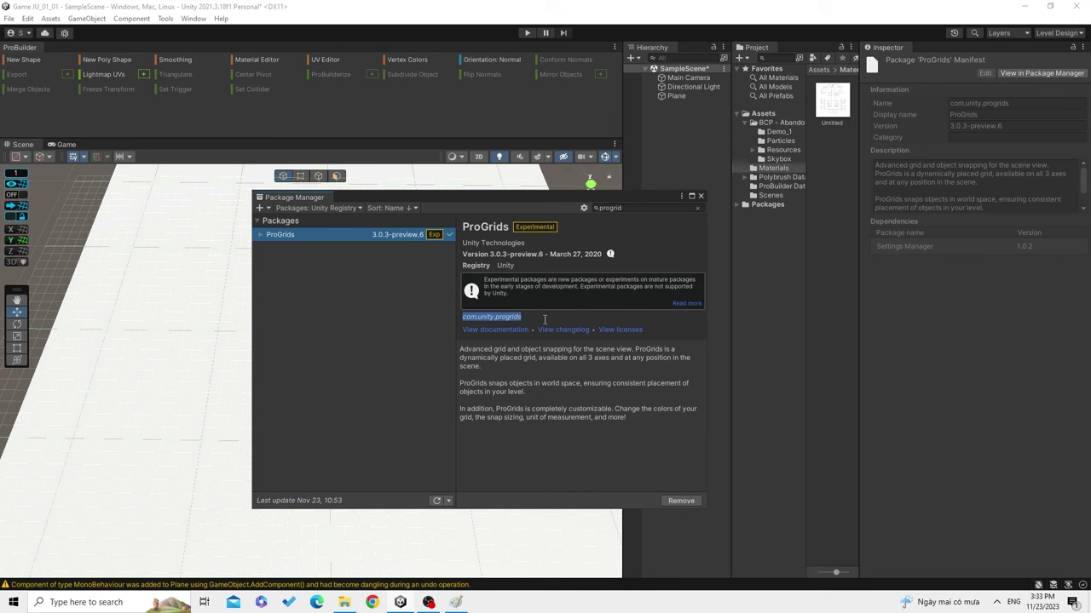
pyautogui.click(259, 209)
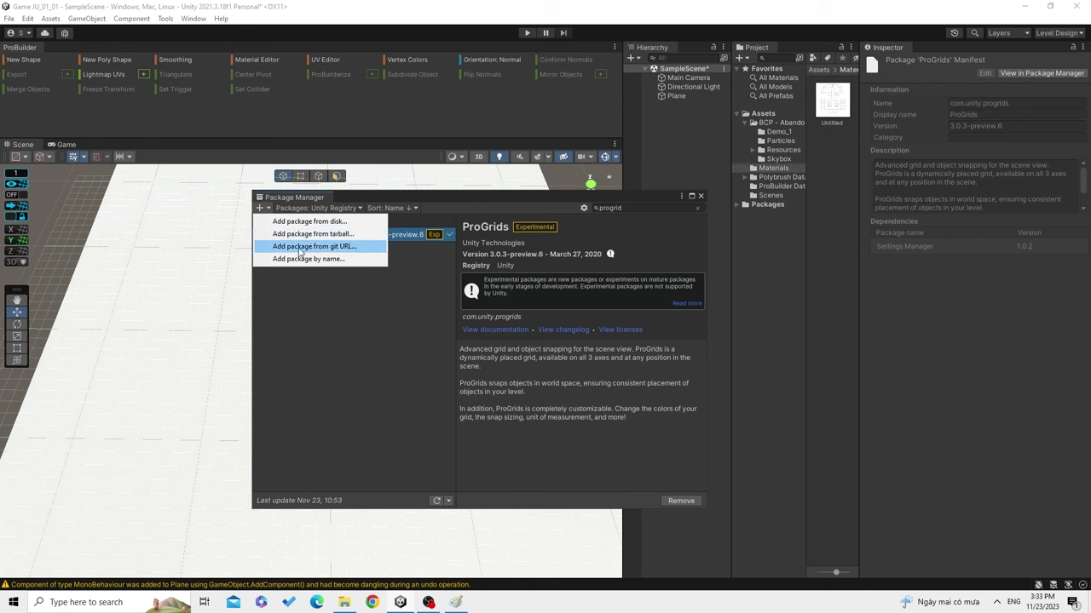
pyautogui.click(343, 249)
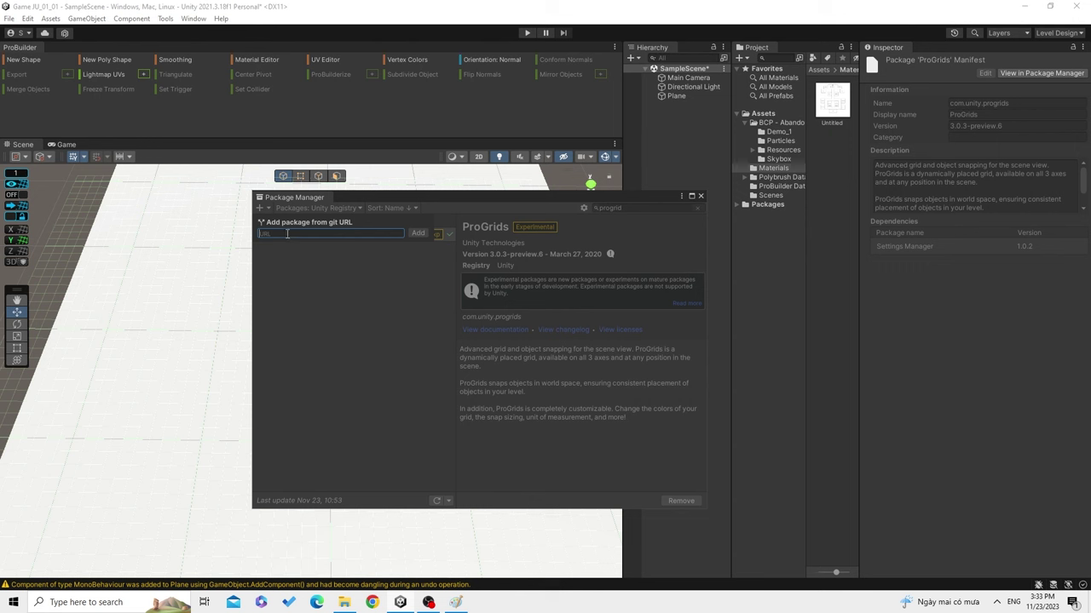
pyautogui.write('com.un')
pyautogui.write('ity.prog')
pyautogui.write('rid')
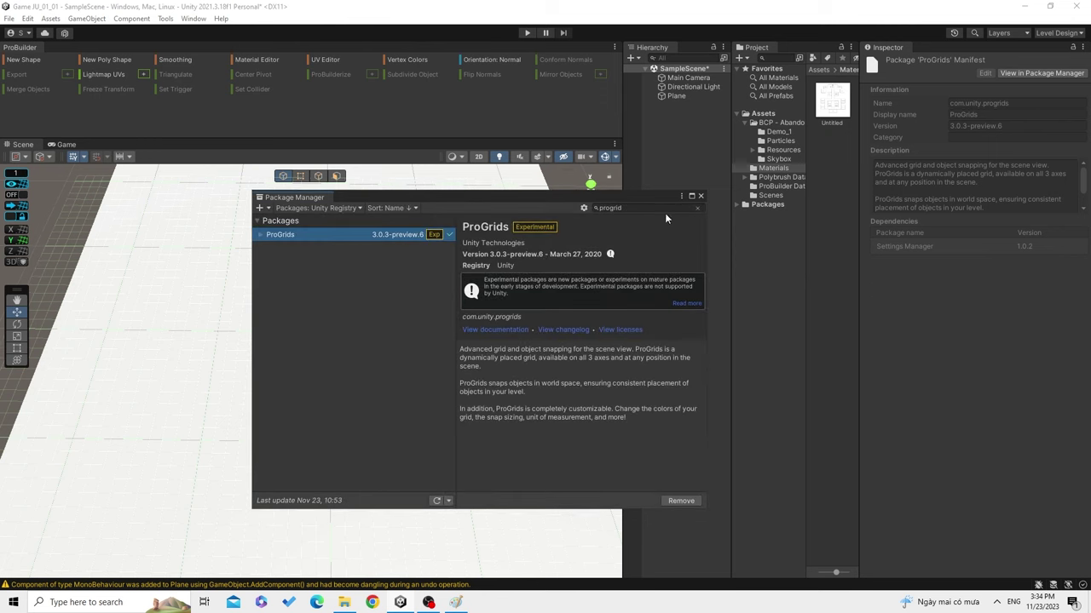
pyautogui.click(647, 206)
pyautogui.moveTo(647, 207); pyautogui.dragTo(480, 208)
# Search 'polybrush' to confirm Polybrush 1.1.5 is installed, then close the Package Manager.
pyautogui.write('polybrush')
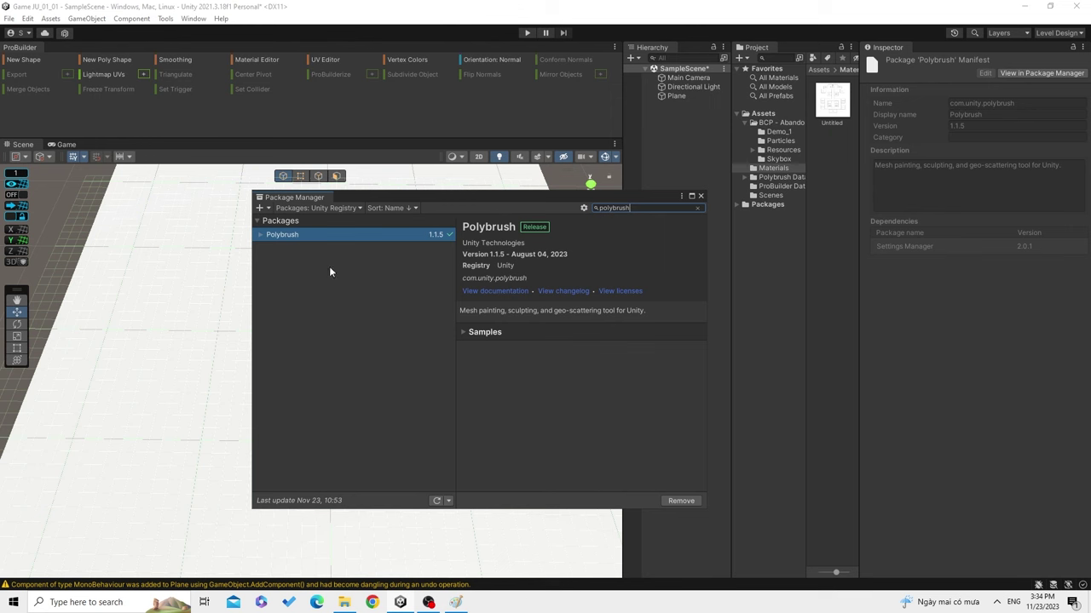
pyautogui.click(702, 197)
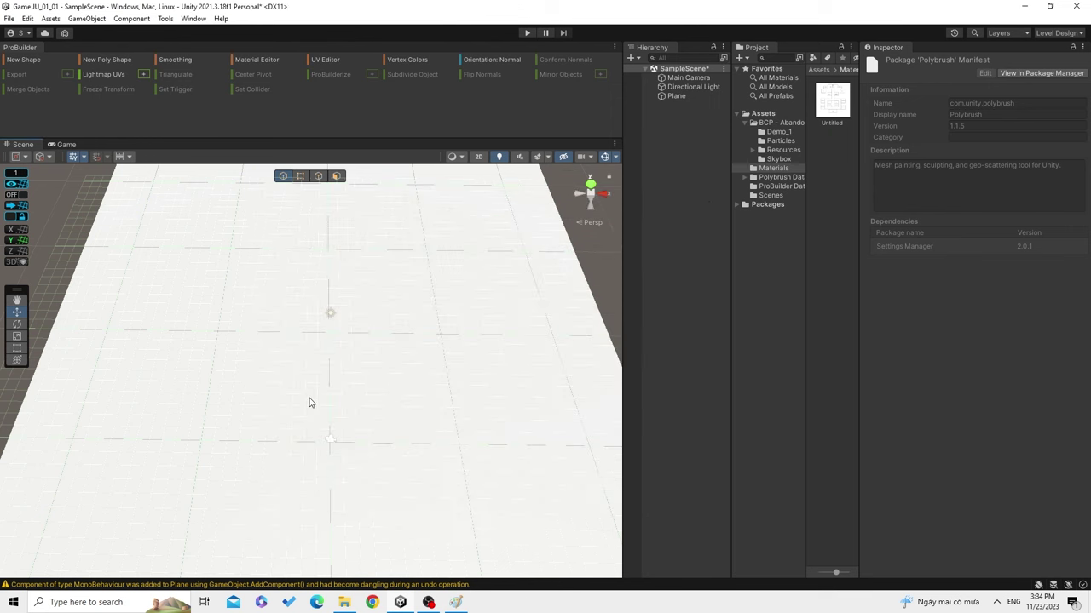
# Pan and zoom the Scene view to bring the white floor plane into view.
pyautogui.moveTo(310, 400)
pyautogui.mouseDown(button='middle')
pyautogui.moveTo(383, 434)
pyautogui.moveTo(344, 450)
pyautogui.mouseUp(button='middle')
pyautogui.scroll(-3, 343, 450)
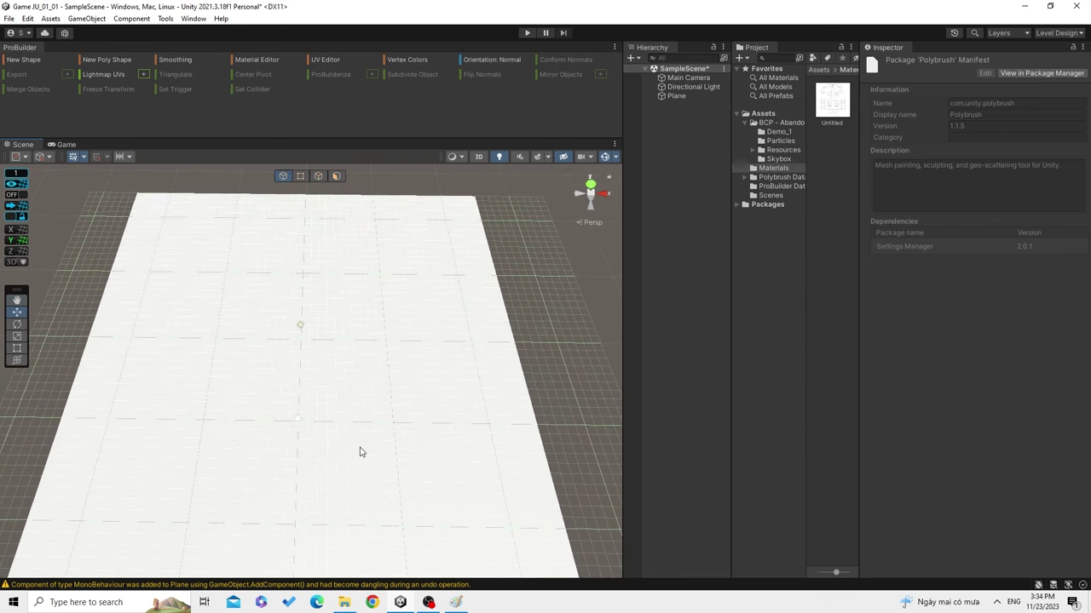
pyautogui.scroll(3, 360, 450)
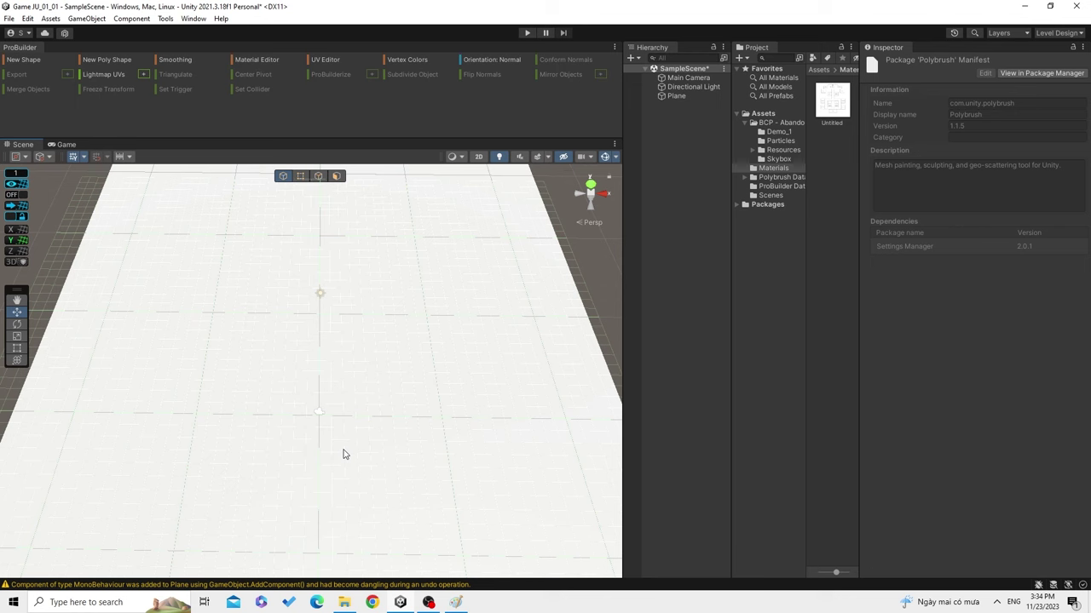
pyautogui.moveTo(470, 516)
pyautogui.mouseDown(button='middle')
pyautogui.moveTo(455, 484)
pyautogui.moveTo(483, 509)
pyautogui.mouseUp(button='middle')
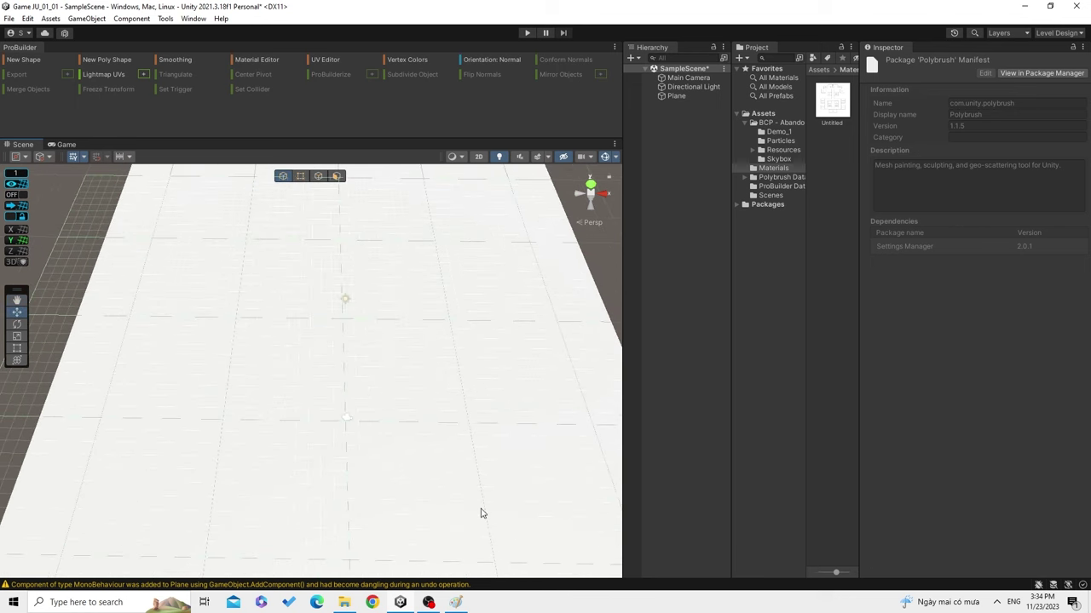
pyautogui.moveTo(511, 485); pyautogui.dragTo(477, 457, button='middle')
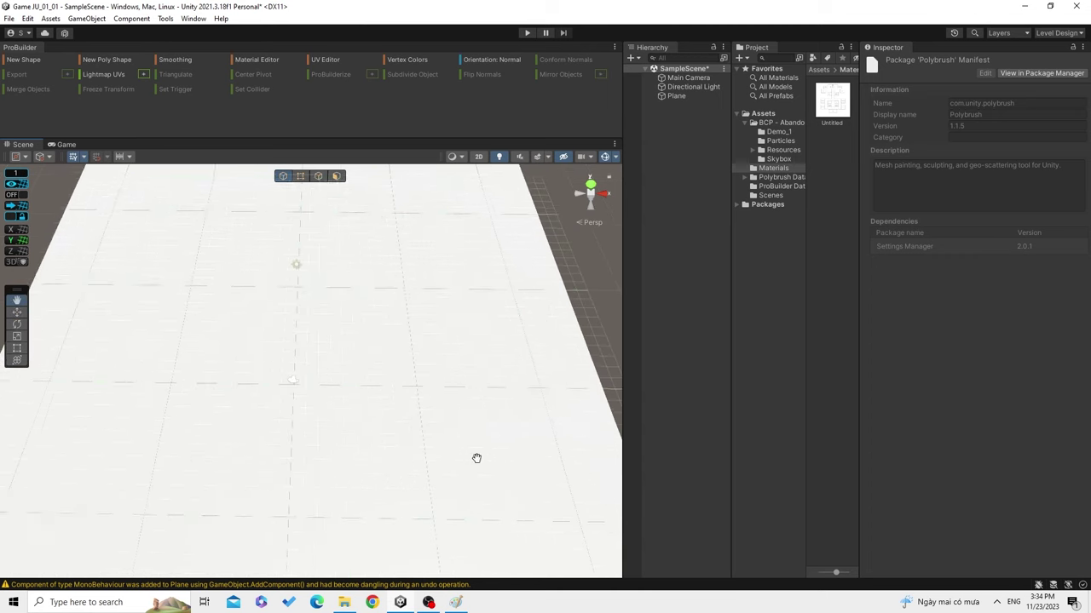
pyautogui.moveTo(166, 264); pyautogui.dragTo(301, 305, button='middle')
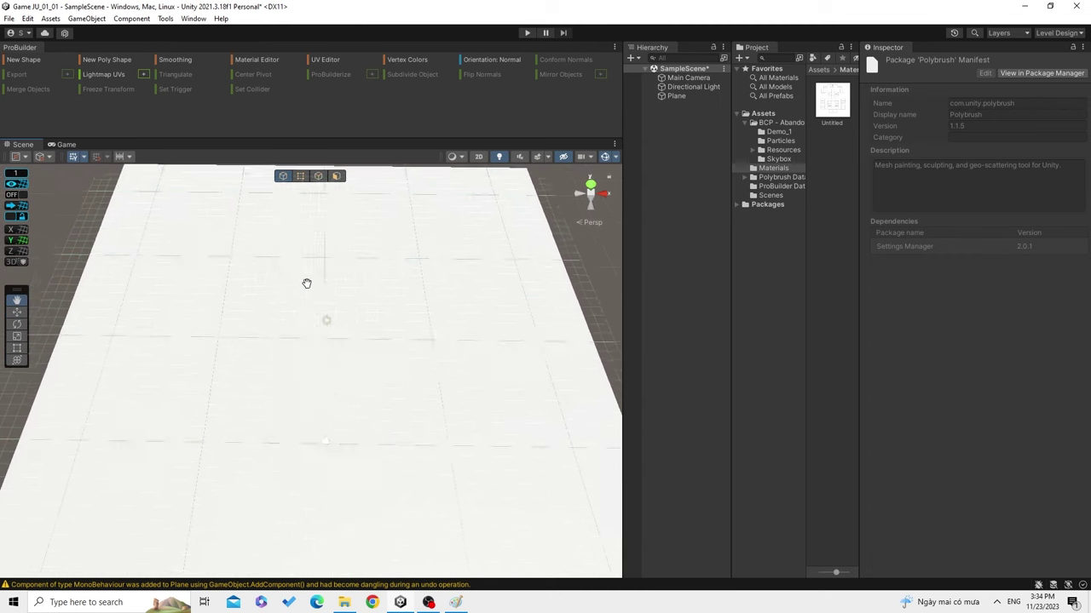
pyautogui.scroll(-1, 519, 312)
pyautogui.scroll(-2, 394, 295)
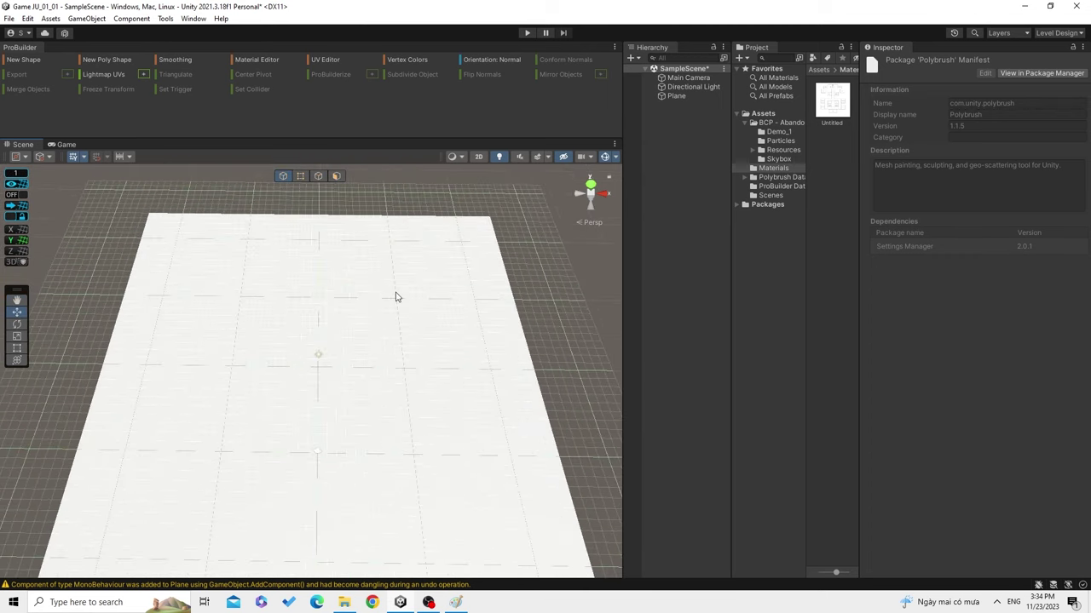
pyautogui.scroll(-2, 432, 322)
pyautogui.scroll(2, 434, 320)
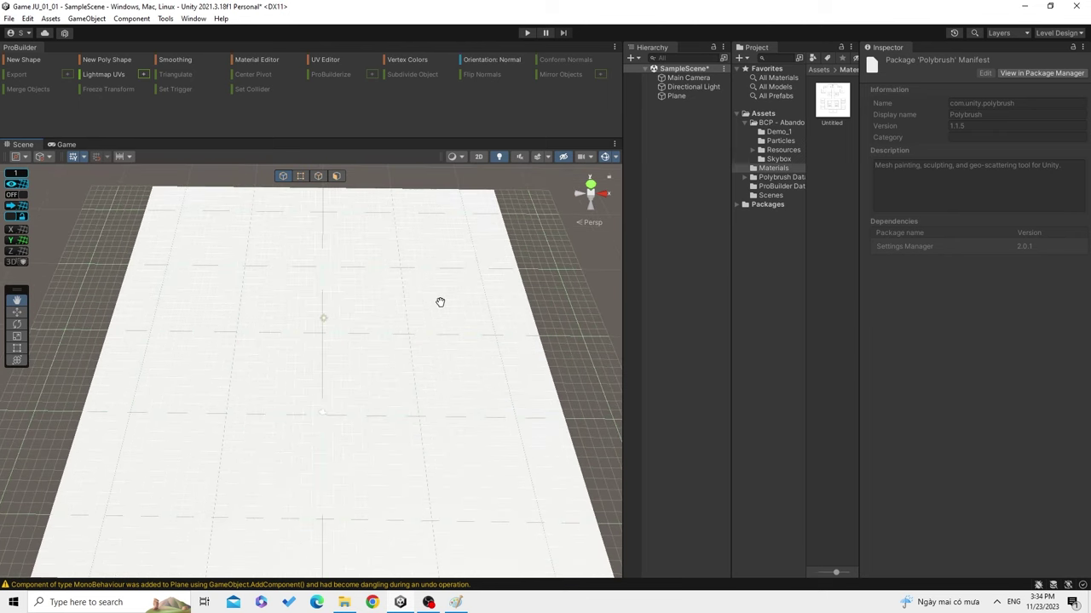
pyautogui.moveTo(441, 302); pyautogui.dragTo(461, 281, button='middle')
pyautogui.scroll(2, 465, 309)
pyautogui.scroll(2, 465, 312)
pyautogui.scroll(2, 460, 344)
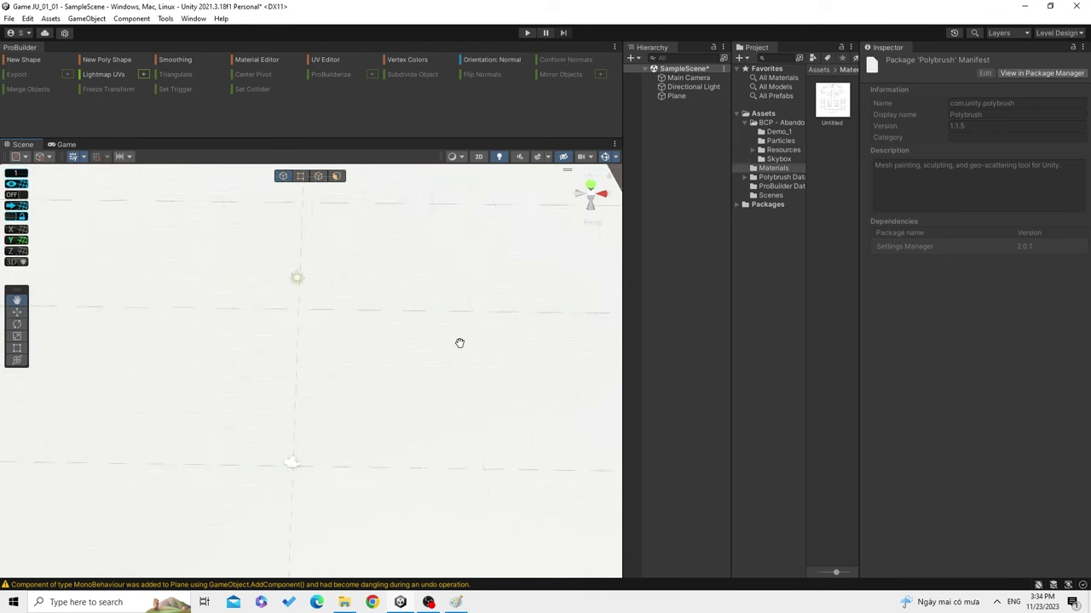
pyautogui.scroll(-1, 459, 347)
pyautogui.moveTo(460, 348); pyautogui.dragTo(472, 315, button='middle')
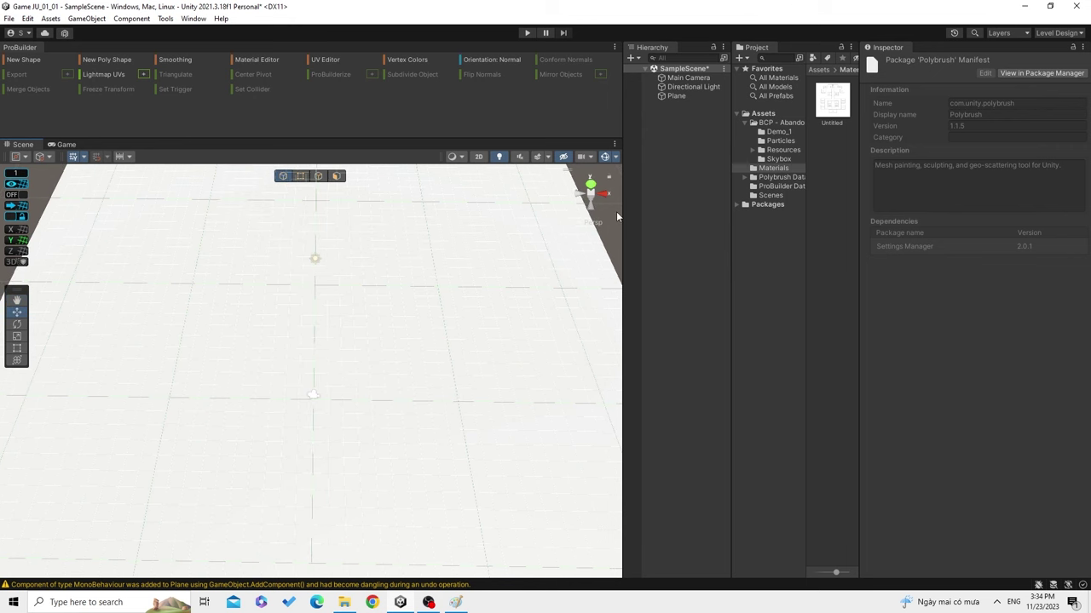
# Widen the Project panel, clear the selection to empty the Inspector, and frame the plane.
pyautogui.moveTo(732, 220); pyautogui.dragTo(727, 222)
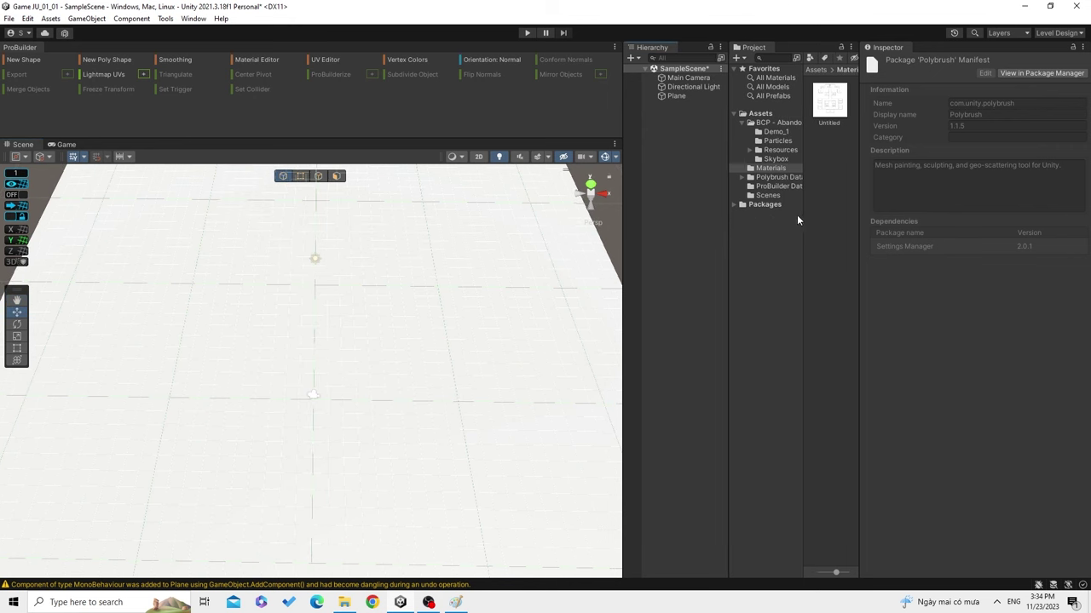
pyautogui.click(688, 132)
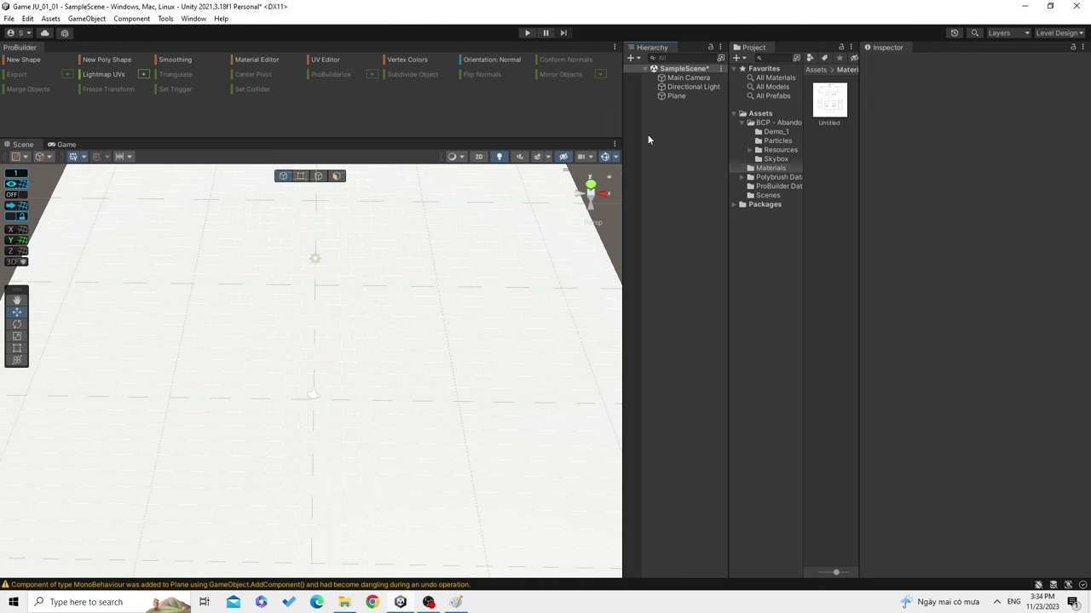
pyautogui.scroll(-5, 213, 320)
pyautogui.moveTo(360, 273); pyautogui.dragTo(372, 310, button='middle')
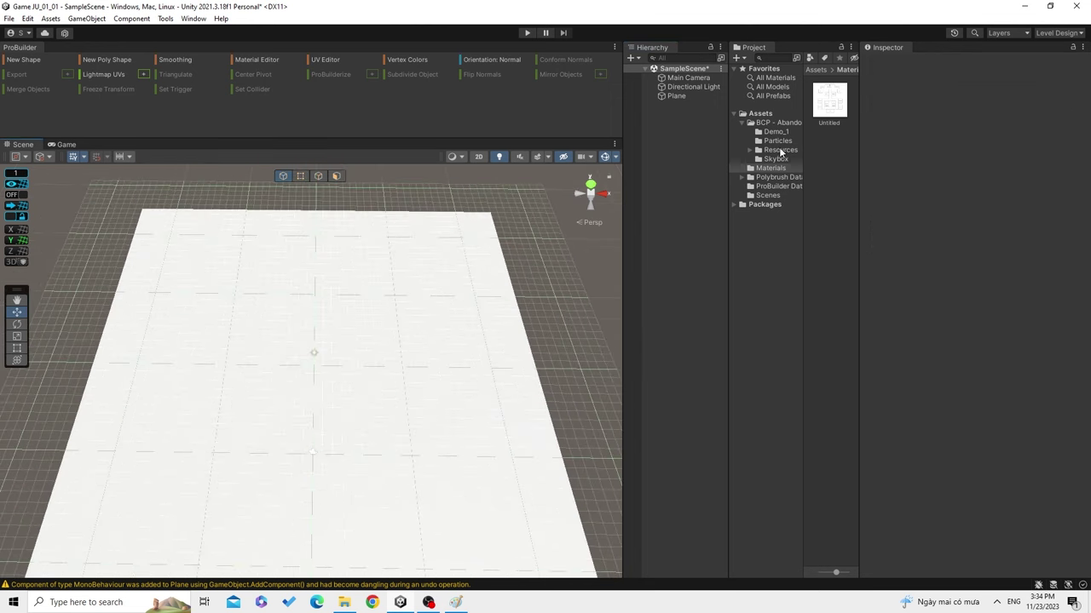
pyautogui.doubleClick(829, 100)
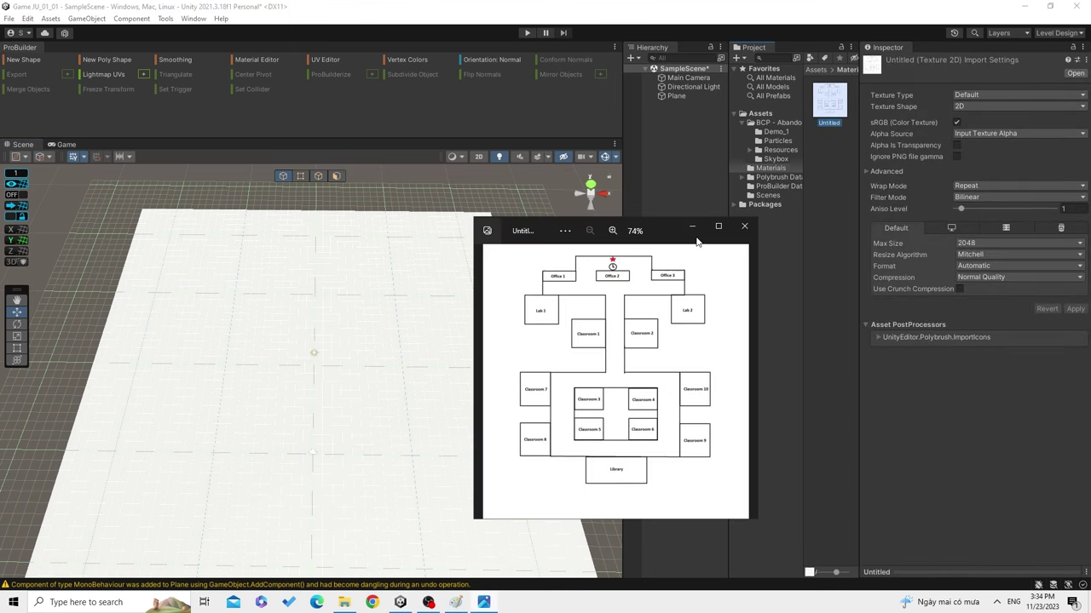
pyautogui.moveTo(648, 231); pyautogui.dragTo(444, 200)
pyautogui.click(515, 197)
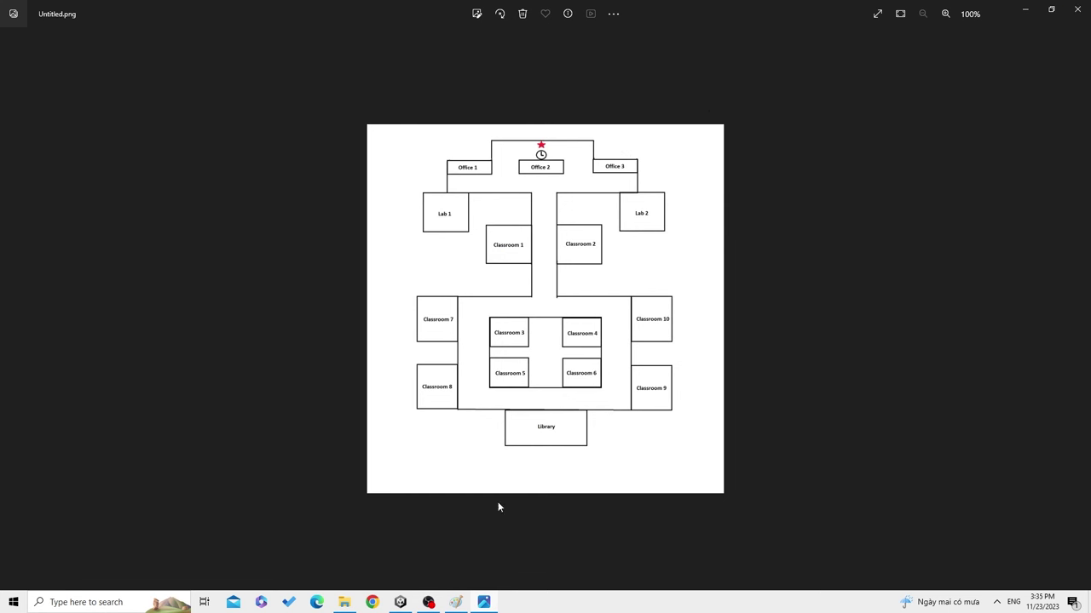
pyautogui.hotkey('alt', 'F4')
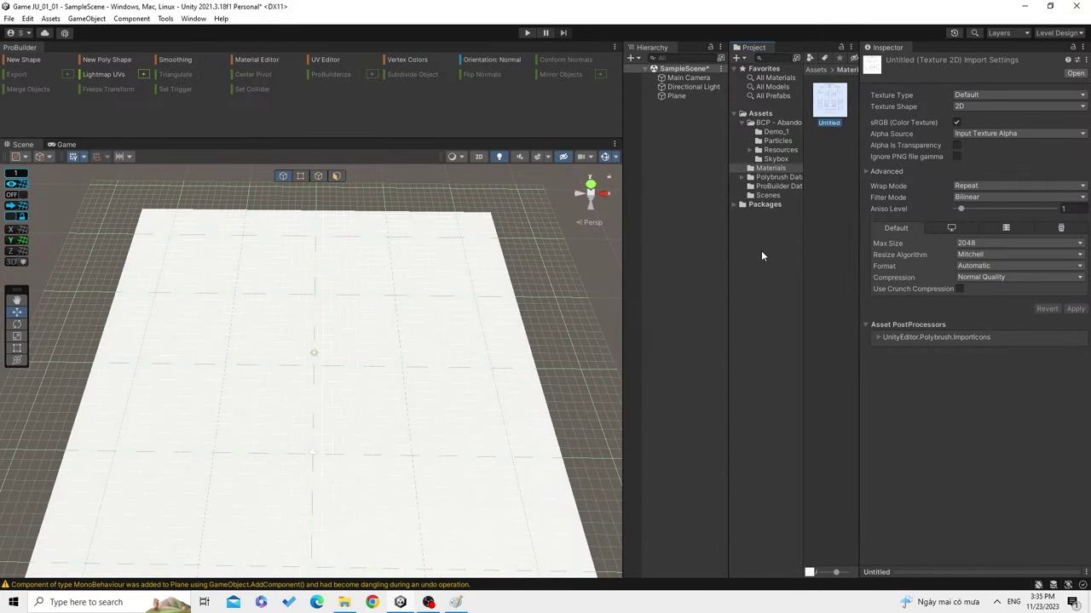
# Create a new Standard material named 'Map' inside Assets/Materials.
pyautogui.click(771, 160)
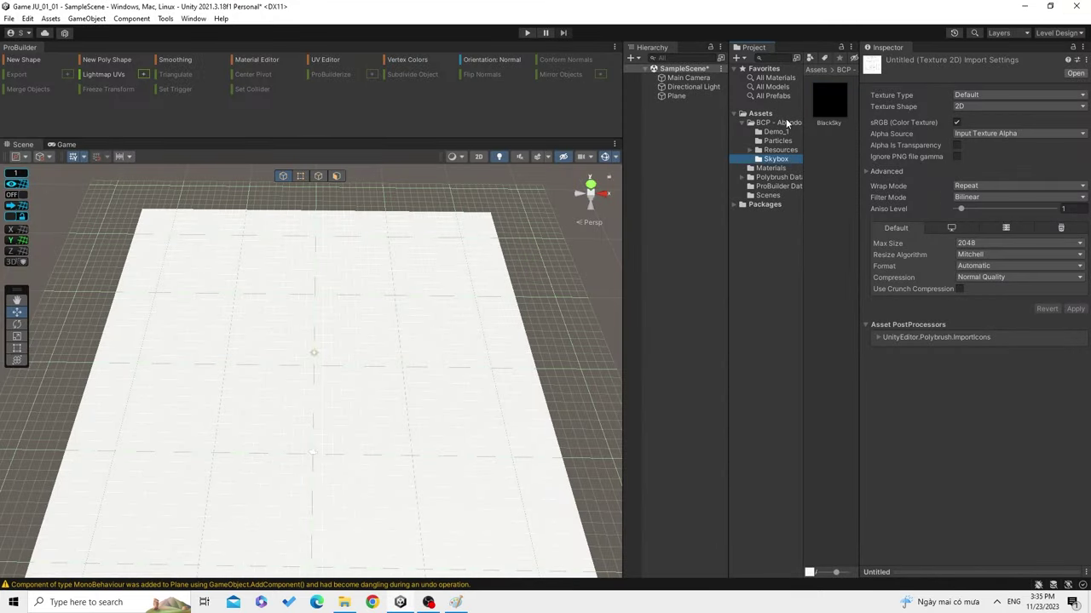
pyautogui.click(772, 169)
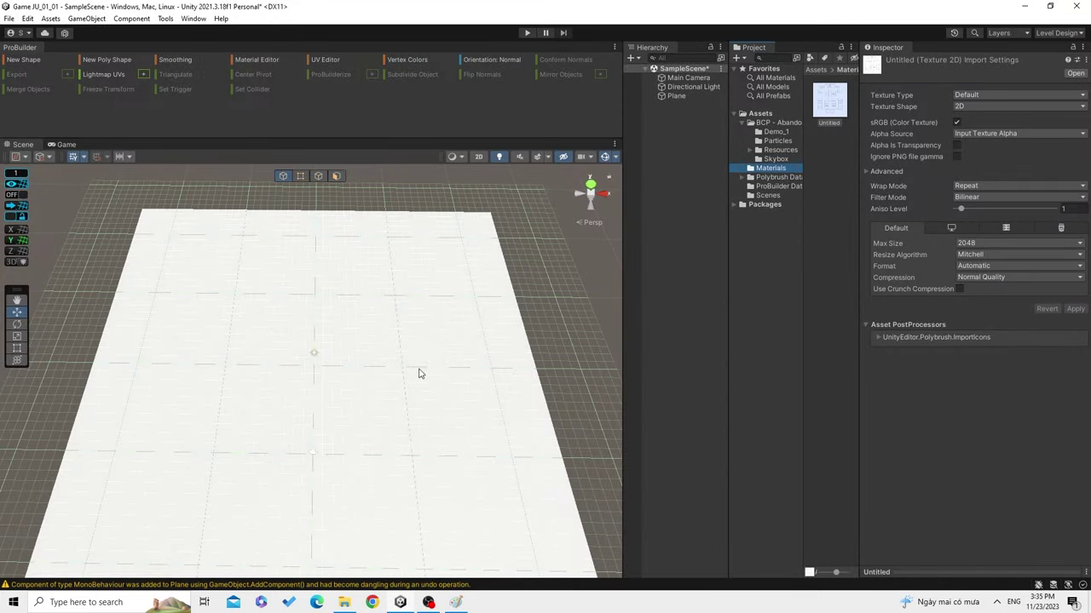
pyautogui.scroll(3, 419, 374)
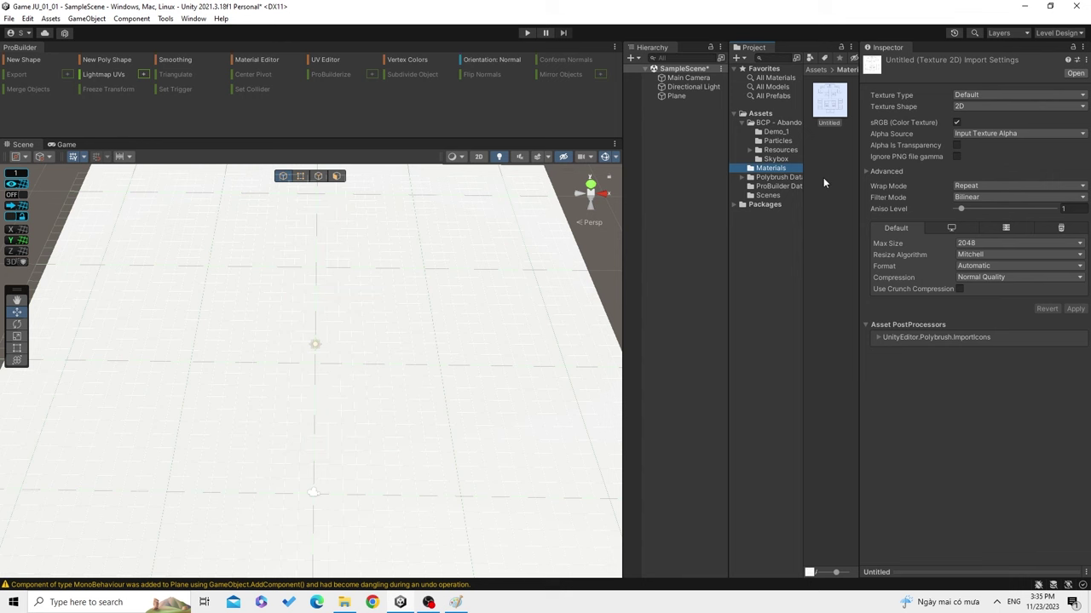
pyautogui.rightClick(823, 182)
pyautogui.moveTo(840, 188)
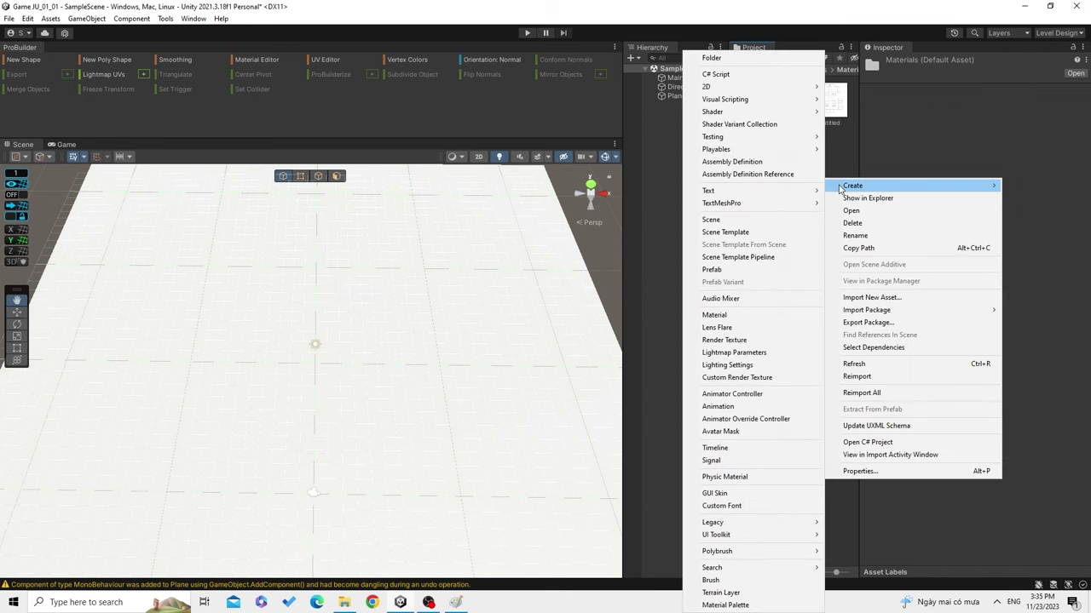
pyautogui.click(734, 314)
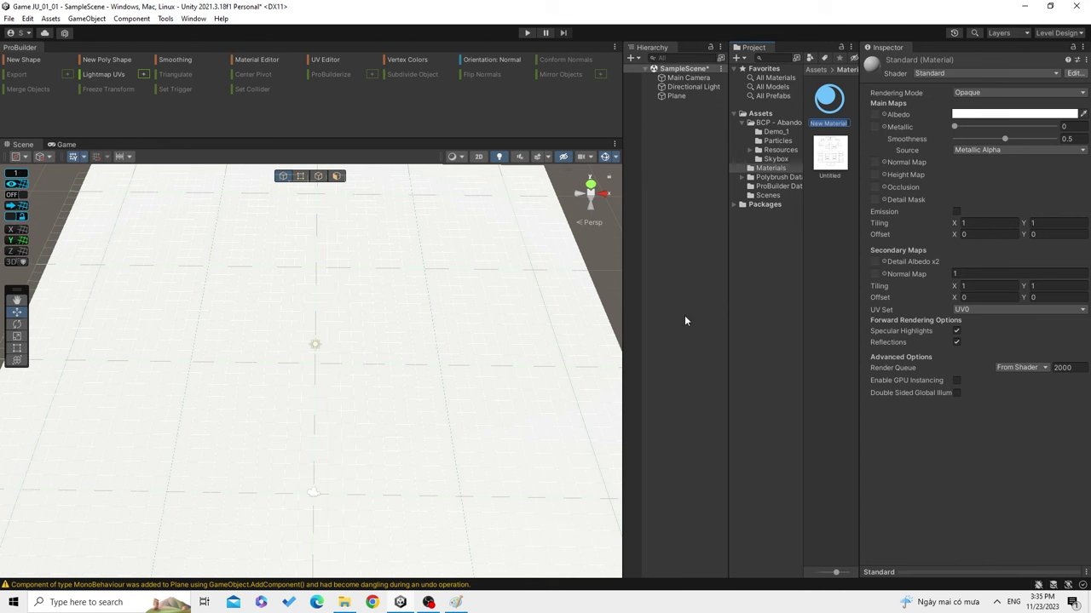
pyautogui.write('Map')
pyautogui.press('Return')
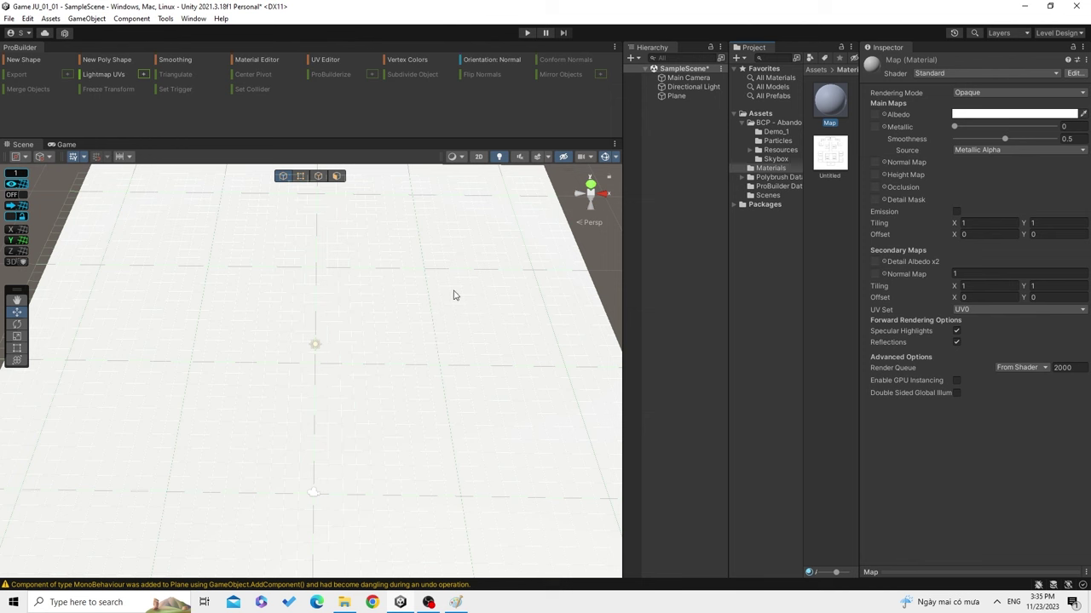
# Put the Untitled floor-plan texture into the Map material's Normal Map slot and select Map.
pyautogui.scroll(-2, 454, 295)
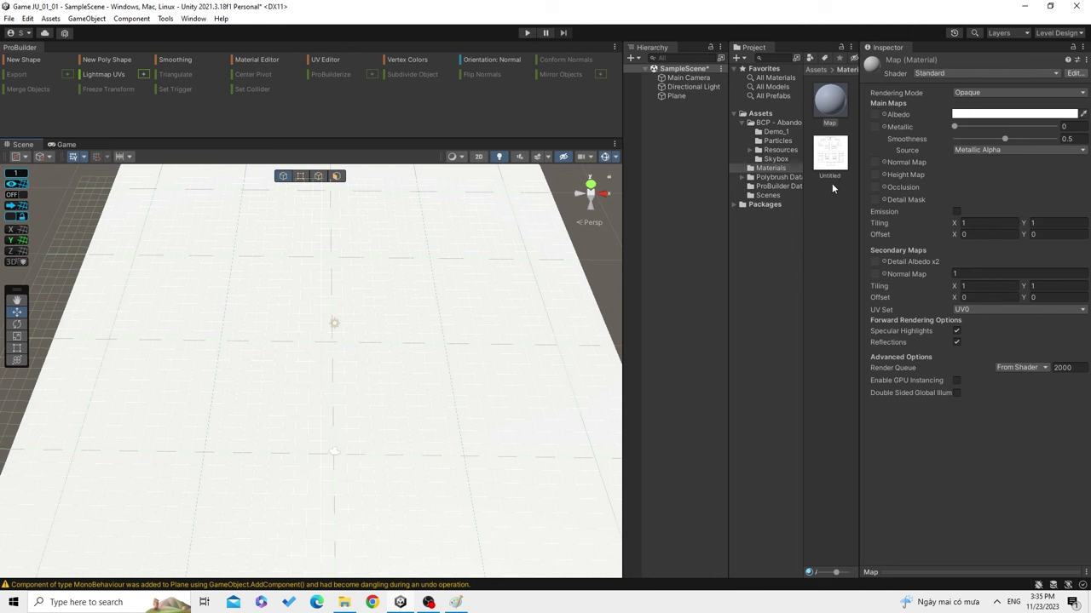
pyautogui.moveTo(833, 154); pyautogui.dragTo(836, 161)
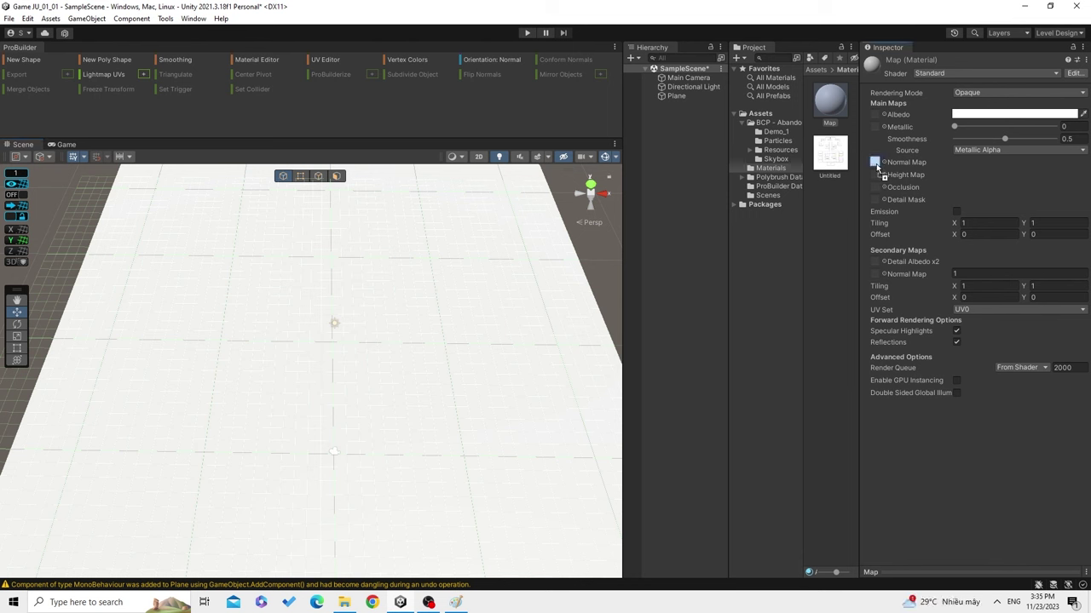
pyautogui.moveTo(840, 161); pyautogui.dragTo(877, 162)
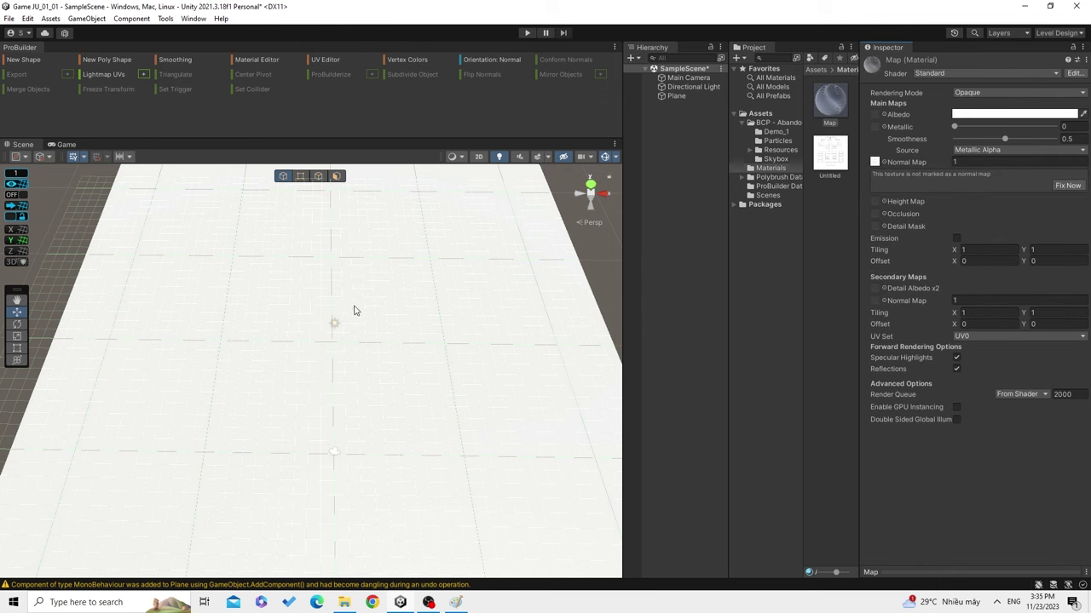
pyautogui.moveTo(355, 310); pyautogui.dragTo(352, 292, button='middle')
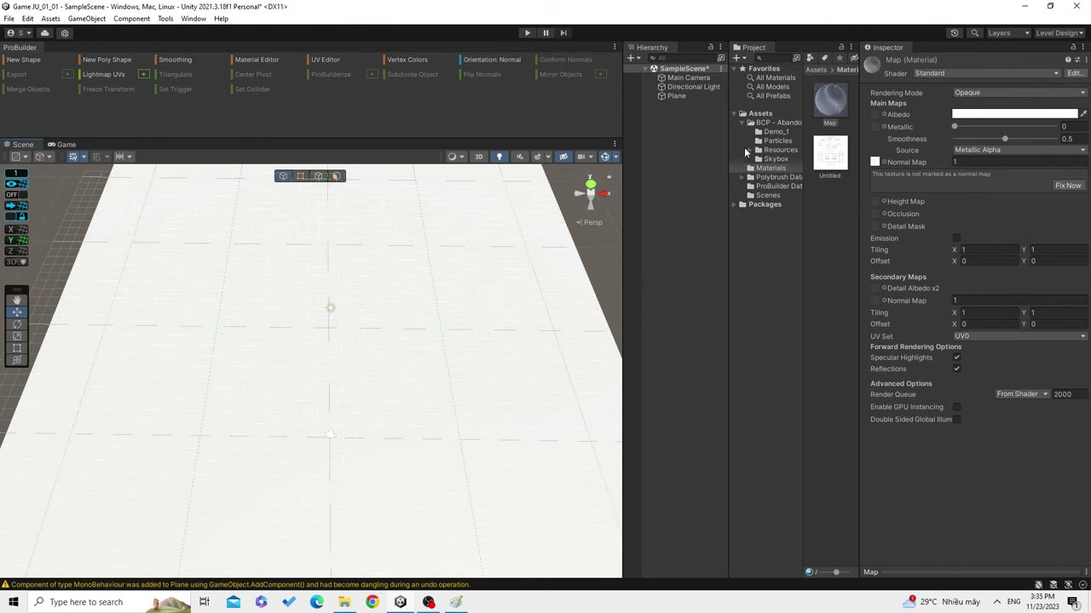
pyautogui.moveTo(515, 297); pyautogui.dragTo(411, 331, button='middle')
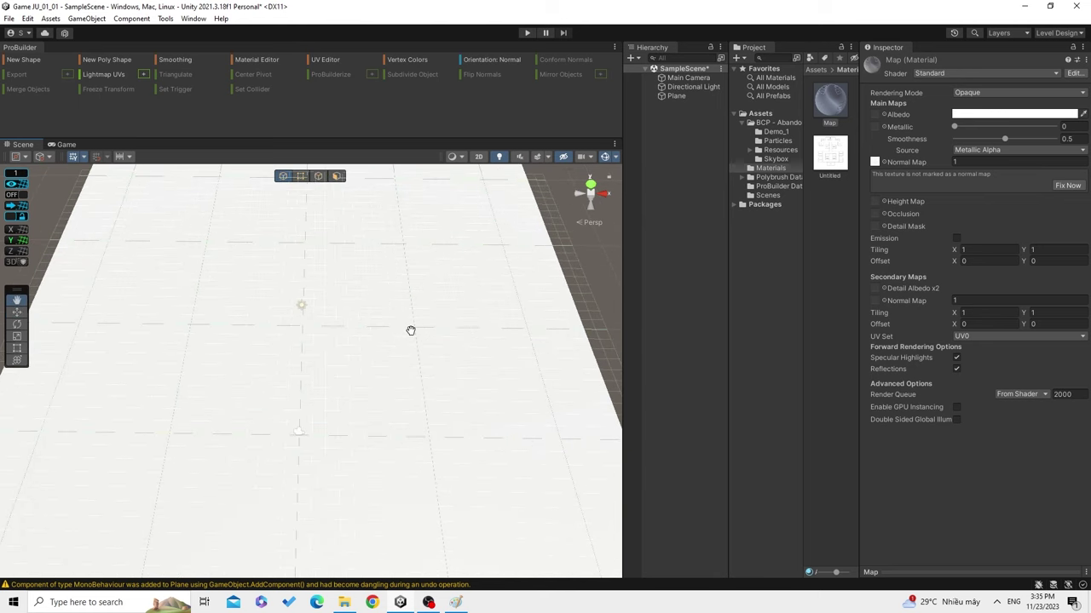
pyautogui.moveTo(436, 319); pyautogui.dragTo(447, 322, button='middle')
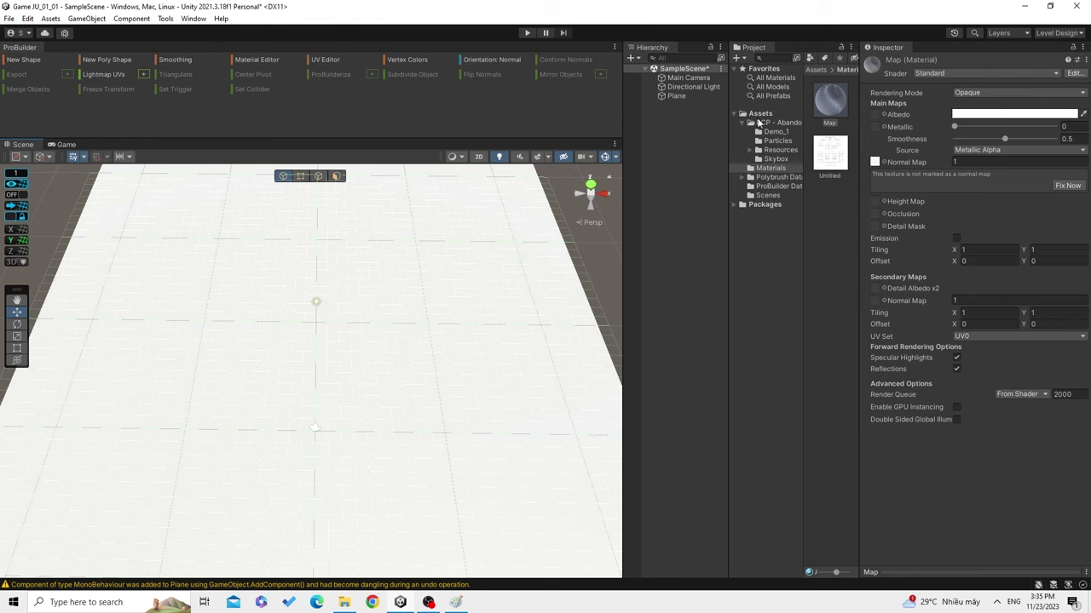
pyautogui.click(832, 102)
# Drop the Map material onto the Plane and zoom around the Classroom, Office and Lab layout.
pyautogui.moveTo(832, 102); pyautogui.dragTo(419, 411)
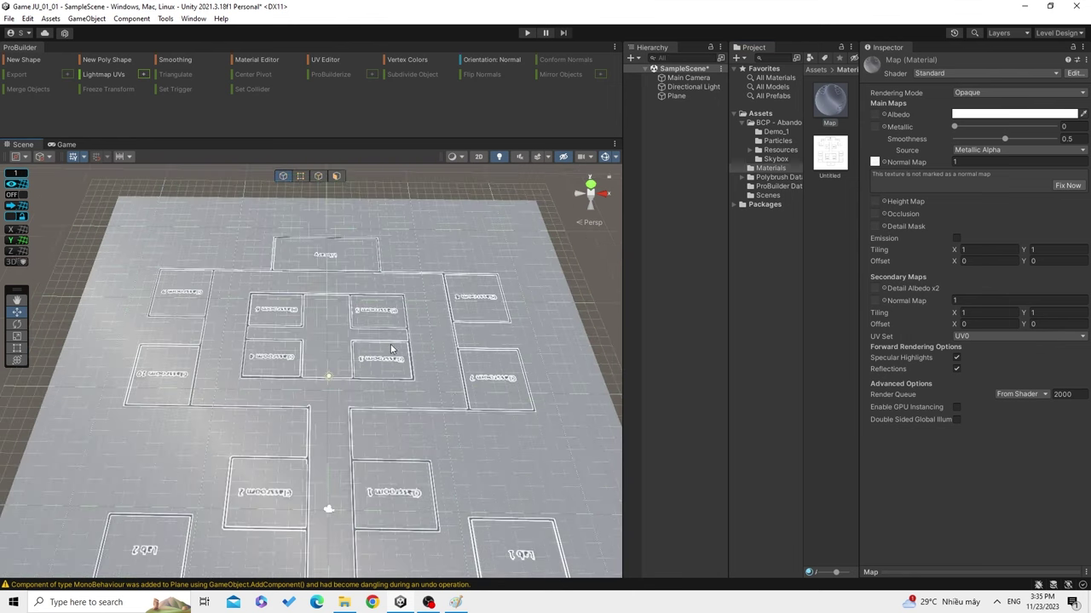
pyautogui.scroll(5, 408, 358)
pyautogui.scroll(-5, 445, 450)
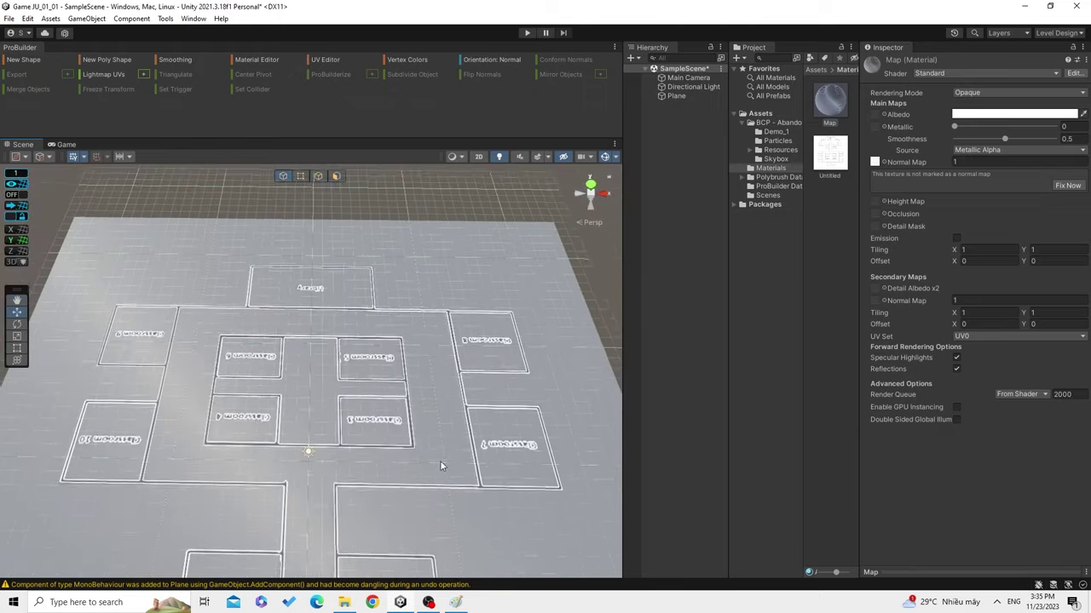
pyautogui.scroll(5, 451, 463)
pyautogui.moveTo(460, 319)
pyautogui.mouseDown()
pyautogui.moveTo(464, 243)
pyautogui.moveTo(455, 310)
pyautogui.mouseUp()
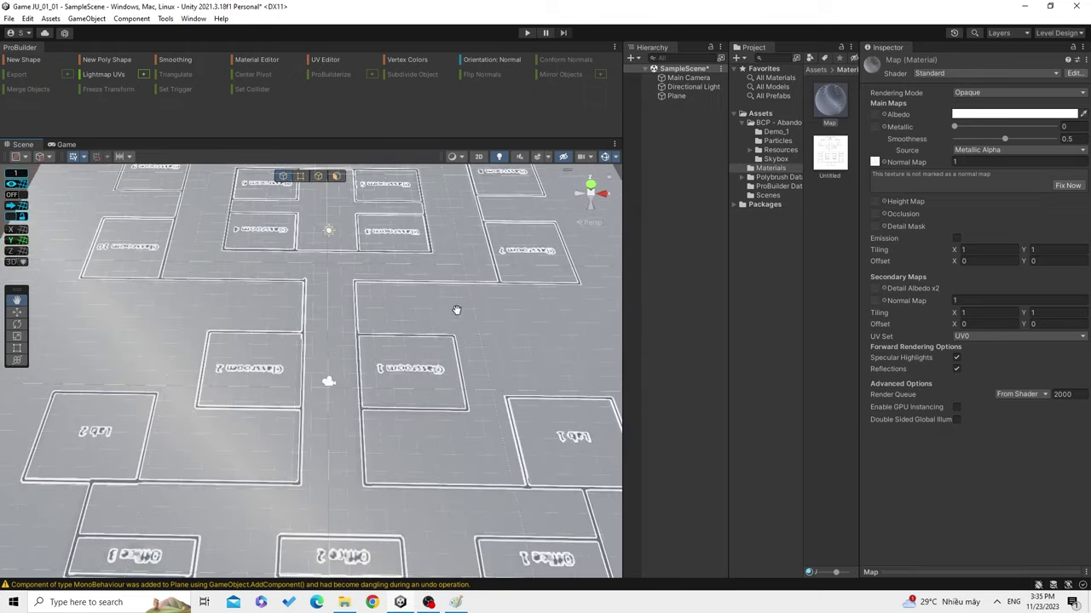
pyautogui.scroll(5, 356, 329)
pyautogui.scroll(-3, 356, 329)
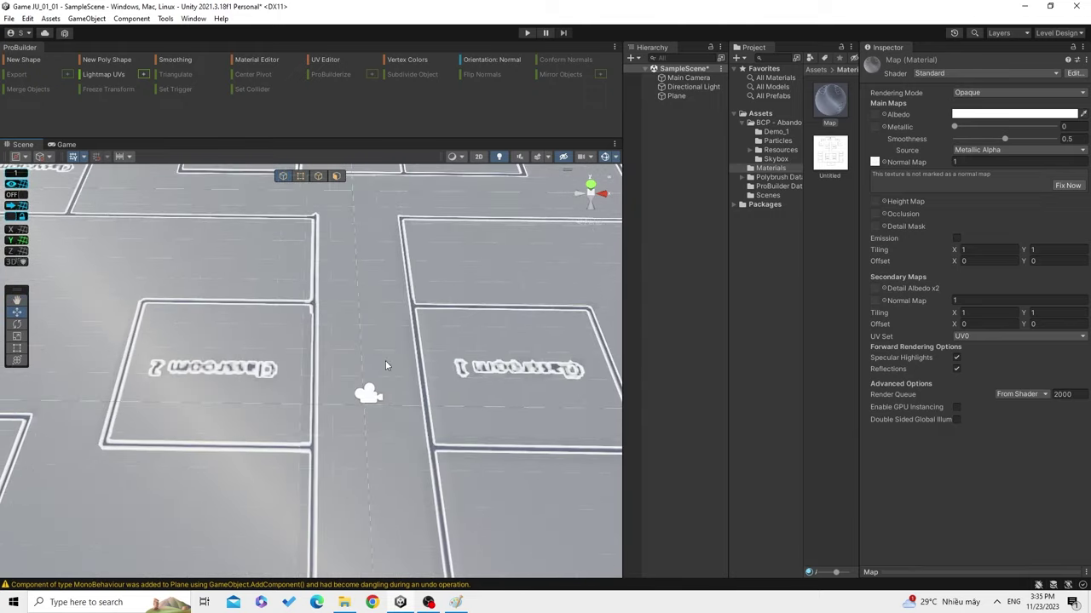
pyautogui.scroll(-3, 420, 290)
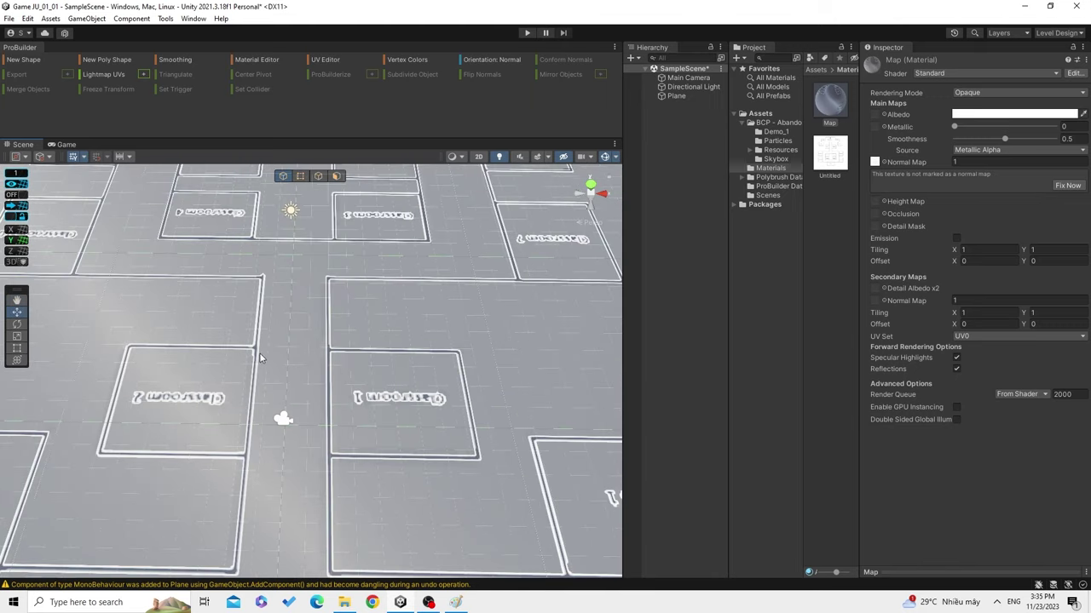
pyautogui.press('Left')
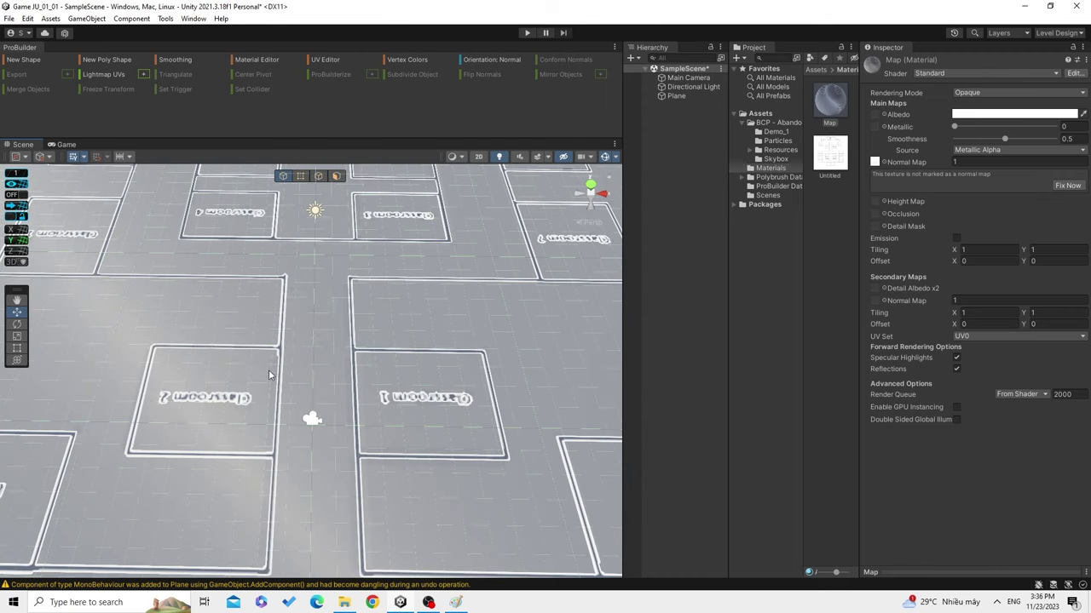
# Review Untitled.png full size in Photos, close it, and re-angle the Unity floor-plan view.
pyautogui.doubleClick(828, 155)
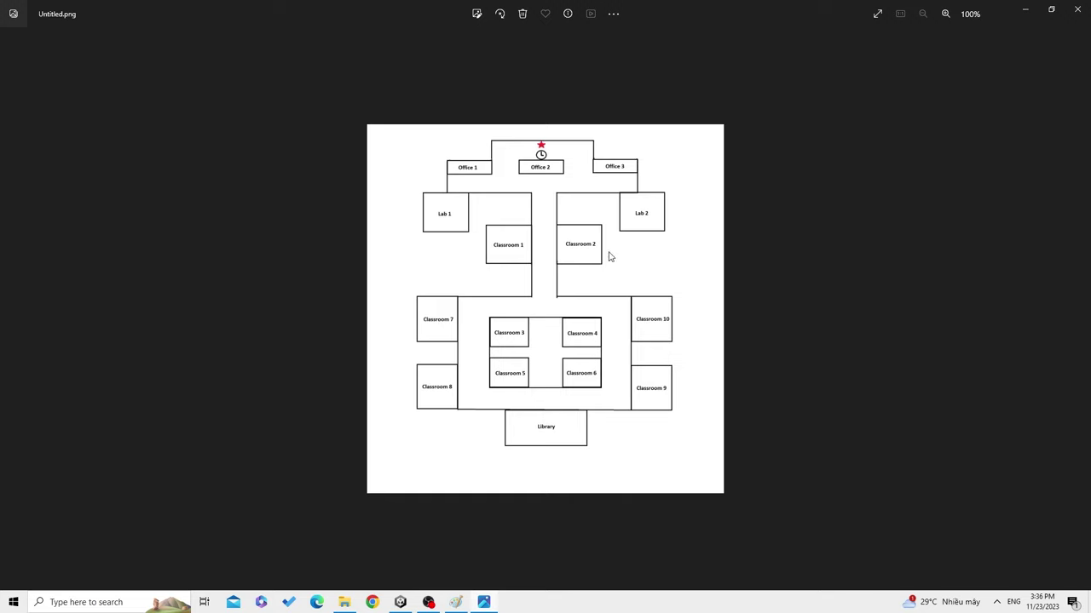
pyautogui.click(1077, 9)
pyautogui.moveTo(188, 372)
pyautogui.keyDown('alt'); pyautogui.mouseDown()
pyautogui.moveTo(395, 350)
pyautogui.moveTo(377, 401)
pyautogui.mouseUp(); pyautogui.keyUp('alt')
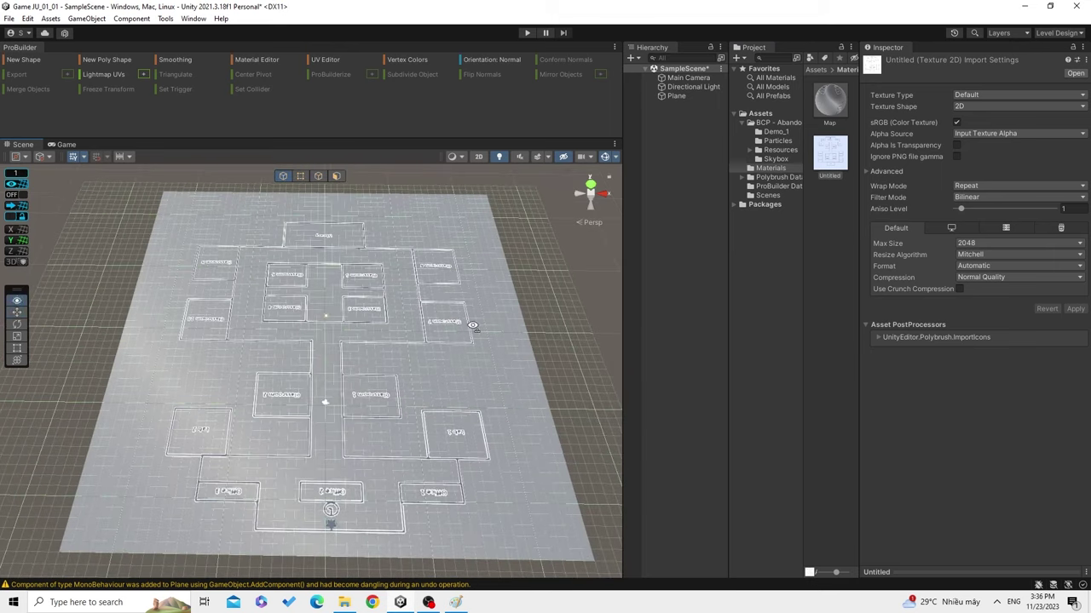
# Snap the Scene view to a straight-down Top view of the floor plan using the gizmo.
pyautogui.click(589, 189)
pyautogui.moveTo(439, 388)
pyautogui.keyDown('alt'); pyautogui.mouseDown()
pyautogui.moveTo(313, 373)
pyautogui.moveTo(478, 336)
pyautogui.mouseUp(); pyautogui.keyUp('alt')
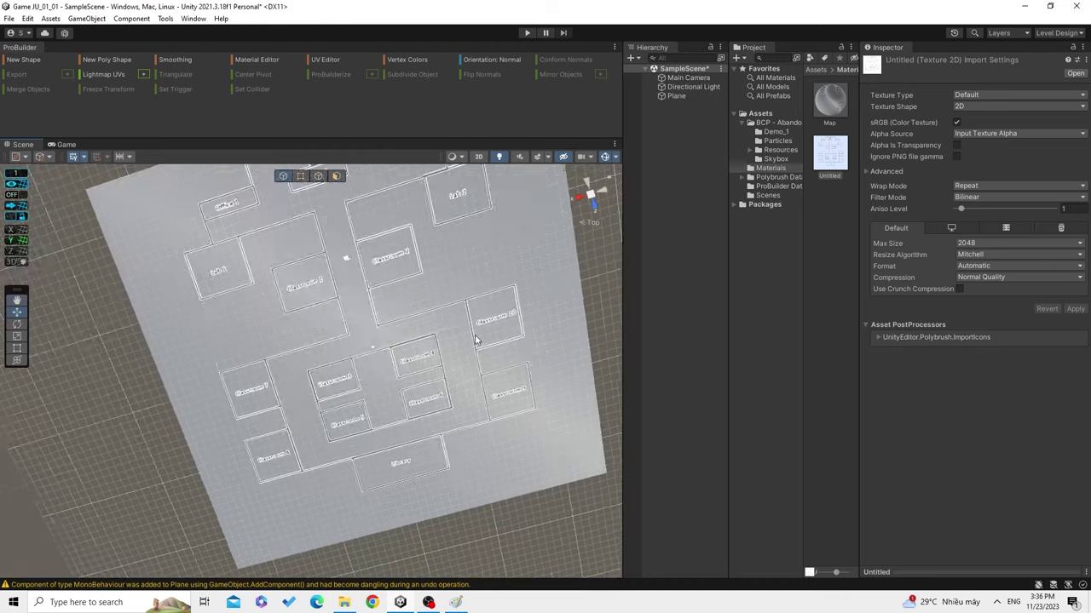
pyautogui.click(579, 197)
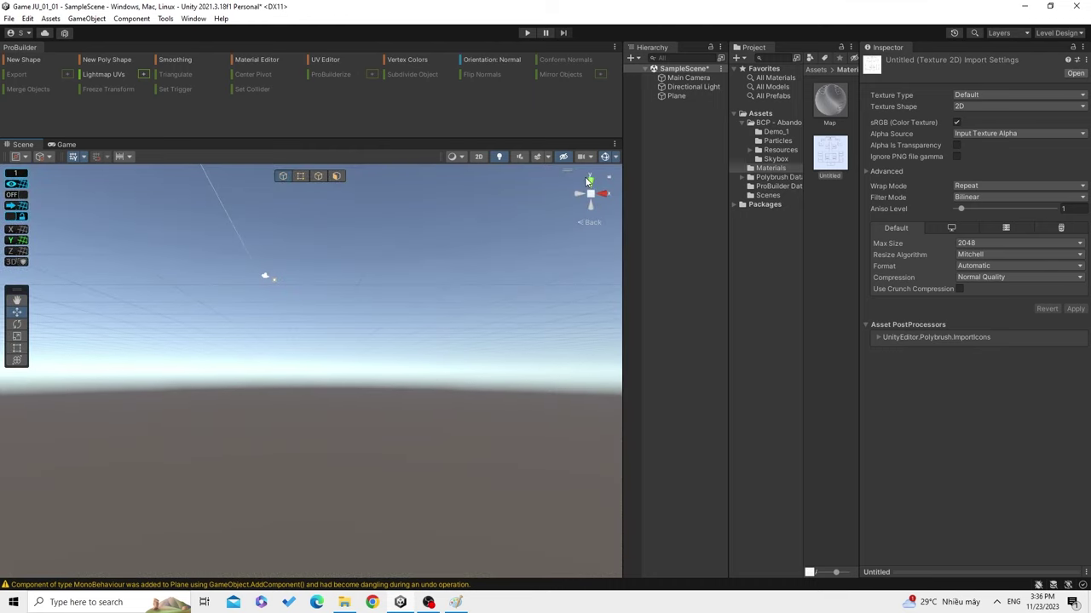
pyautogui.click(590, 177)
# Zoom in from above onto the classroom rooms.
pyautogui.scroll(1, 365, 384)
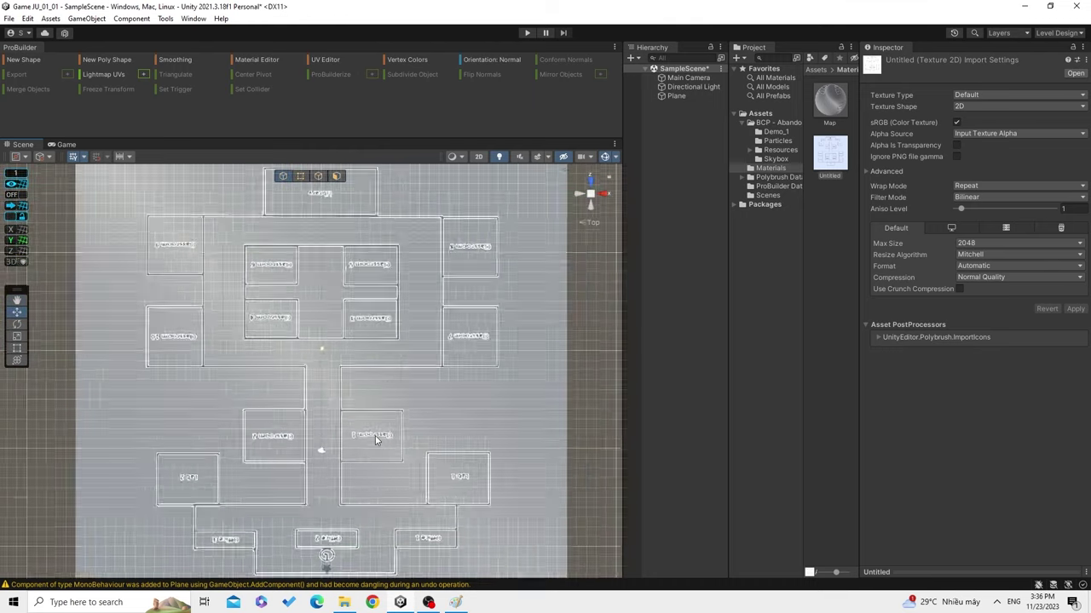
pyautogui.scroll(2, 380, 438)
pyautogui.scroll(1, 365, 415)
pyautogui.scroll(2, 449, 425)
pyautogui.scroll(1, 419, 413)
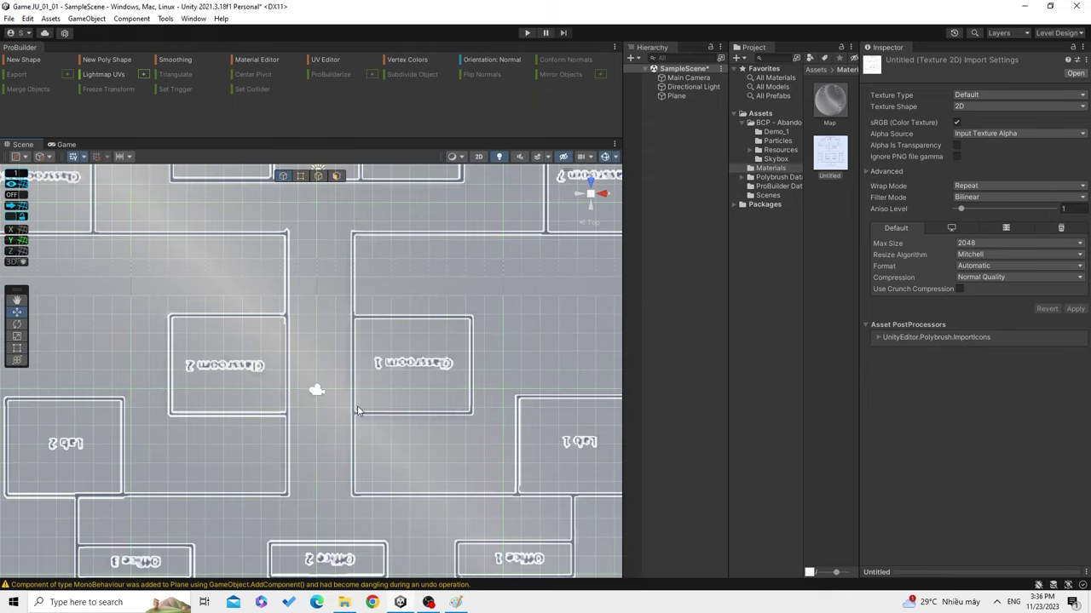
pyautogui.scroll(1, 365, 494)
pyautogui.scroll(1, 365, 491)
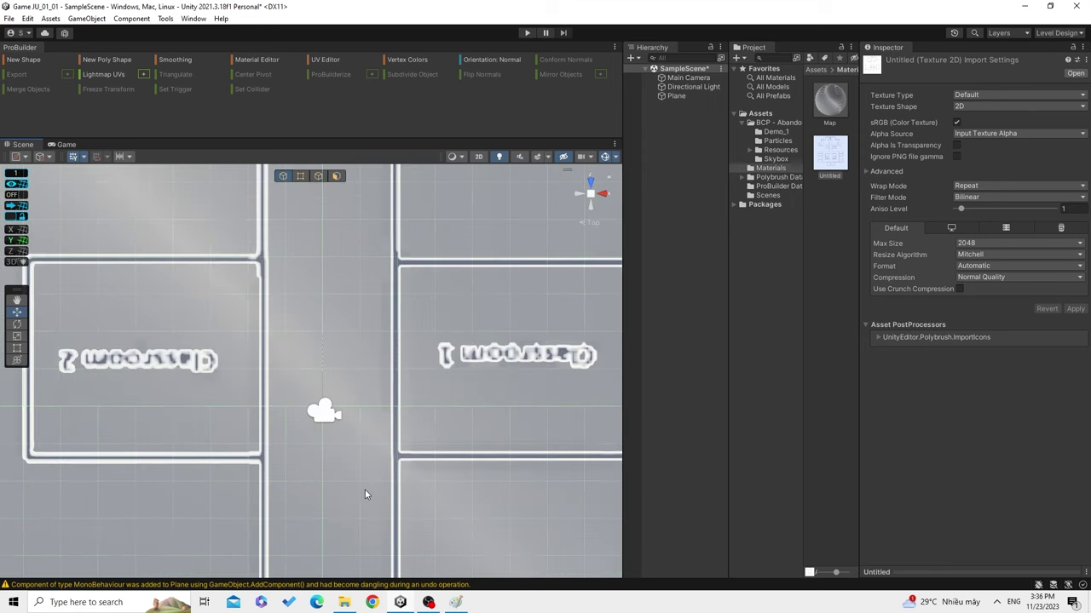
pyautogui.scroll(-2, 364, 489)
# In the Paint notes, mark out the 'ProBuilder - Shape level' line with a text box.
pyautogui.hotkey('alt', 'Tab')
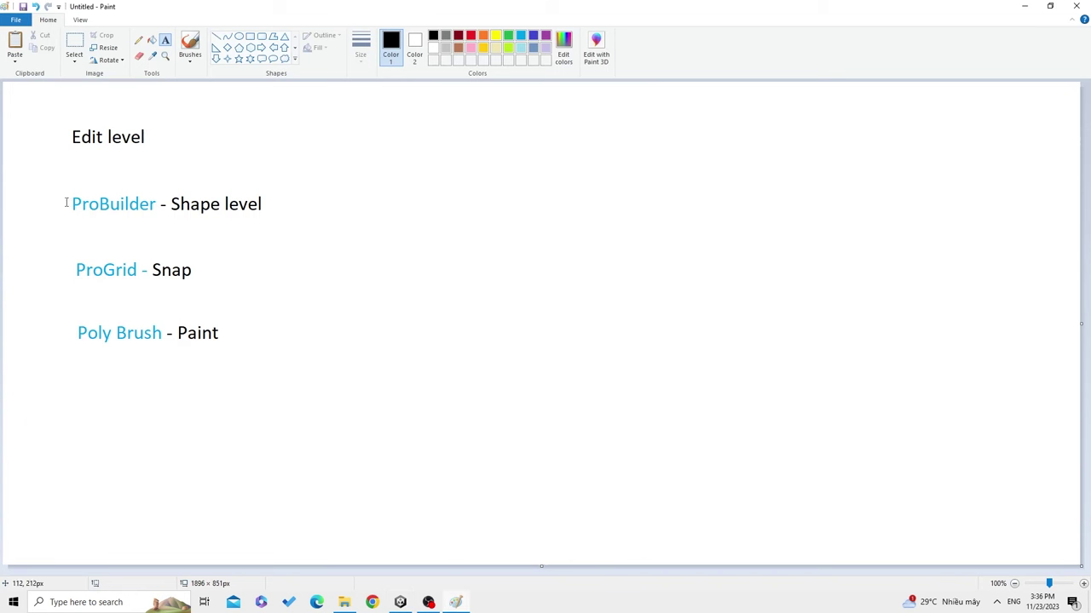
pyautogui.moveTo(69, 196); pyautogui.dragTo(279, 220)
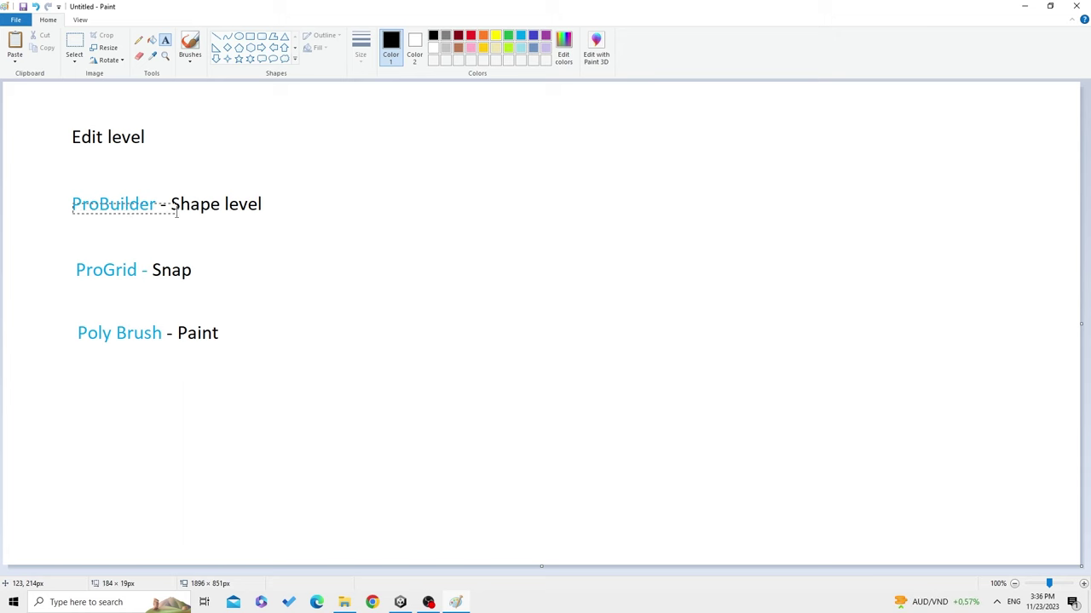
pyautogui.click(410, 327)
# Back in Unity, open the ProBuilder Window from Tools > ProBuilder.
pyautogui.click(408, 606)
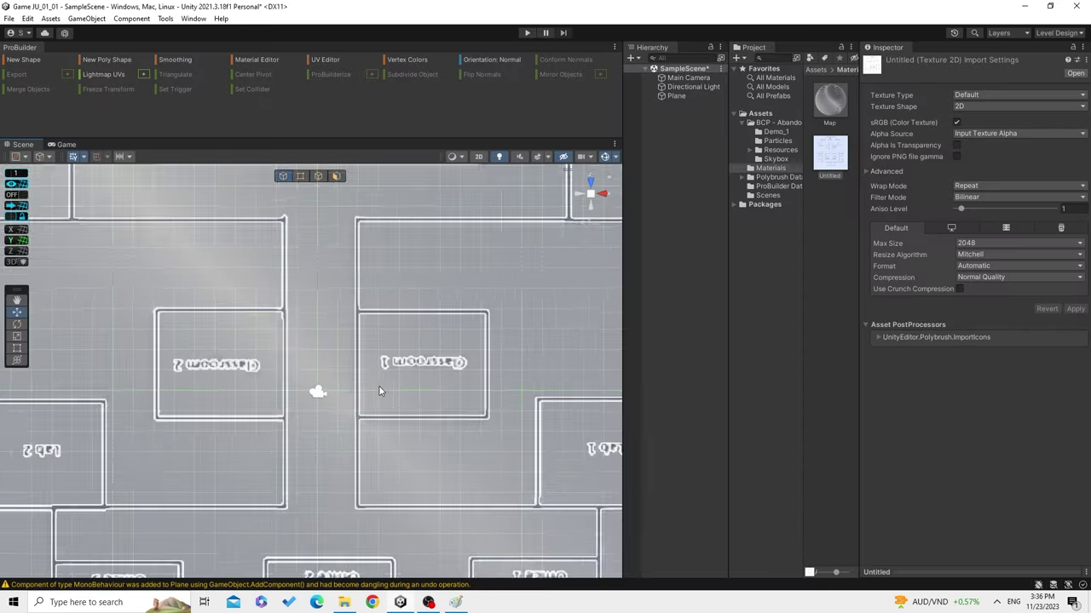
pyautogui.scroll(2, 455, 408)
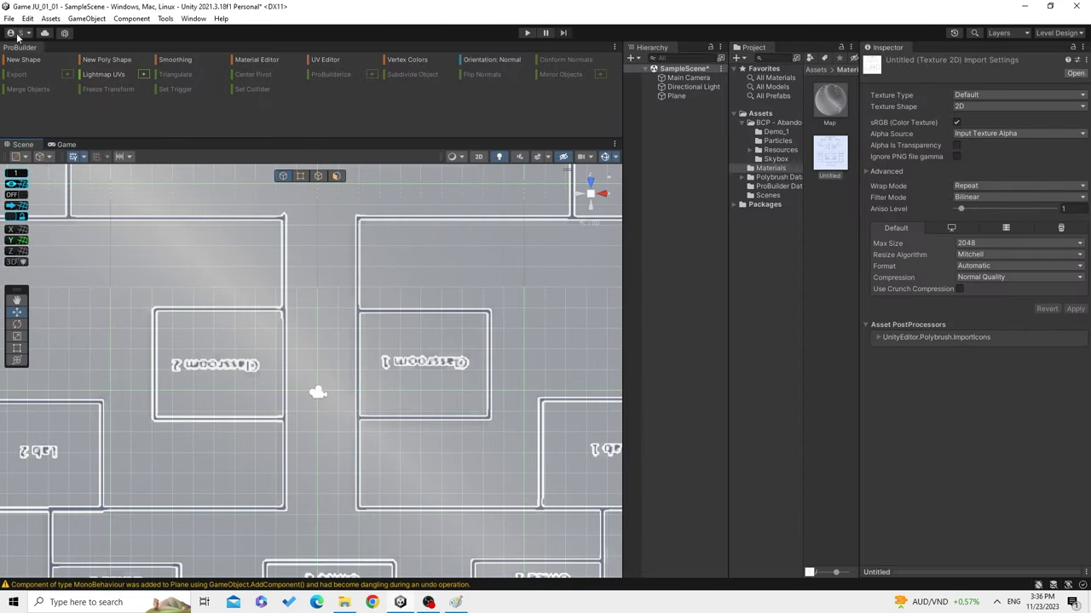
pyautogui.click(166, 18)
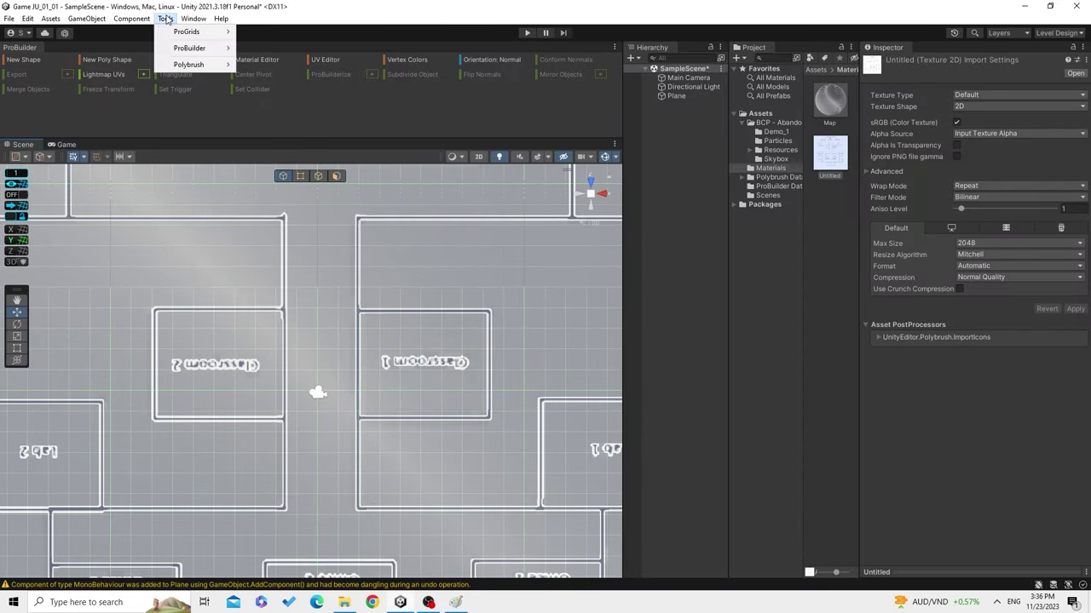
pyautogui.moveTo(179, 49)
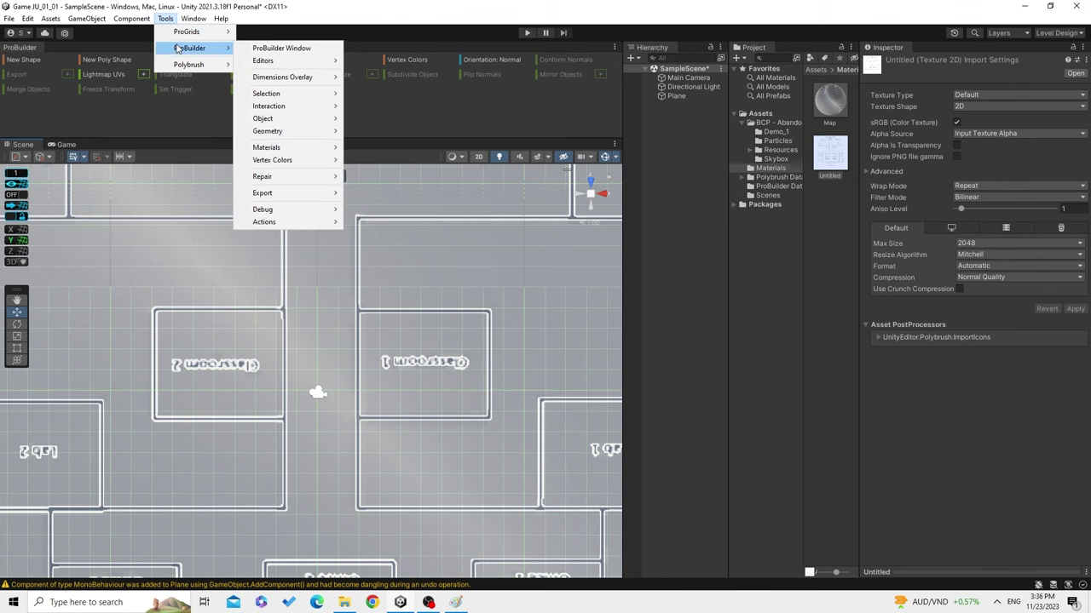
pyautogui.click(273, 53)
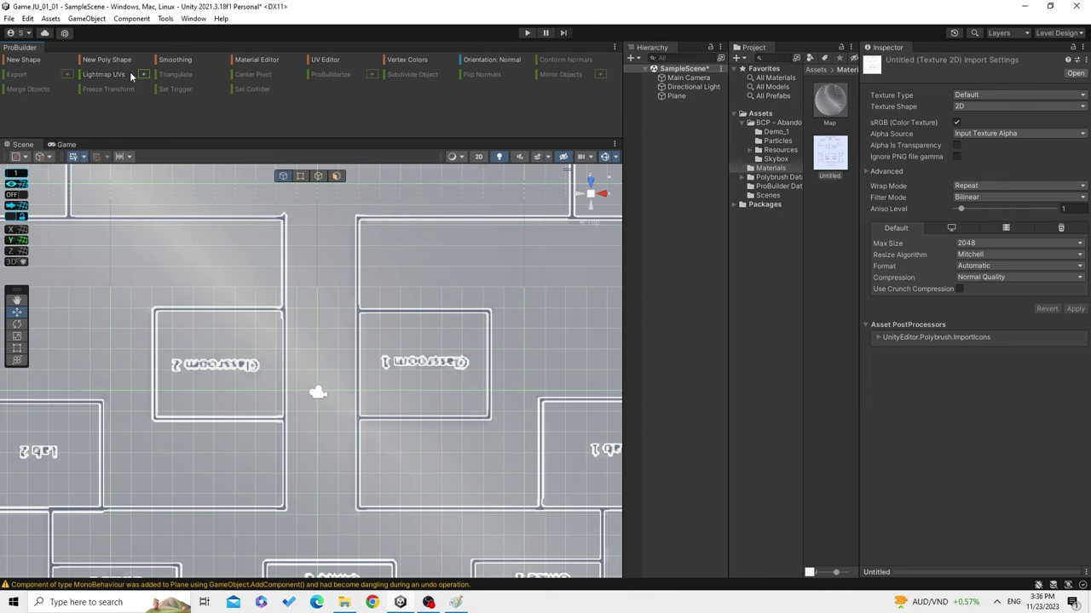
# Dock the ProBuilder panel as a thin strip above the Scene view.
pyautogui.moveTo(43, 50); pyautogui.dragTo(356, 338)
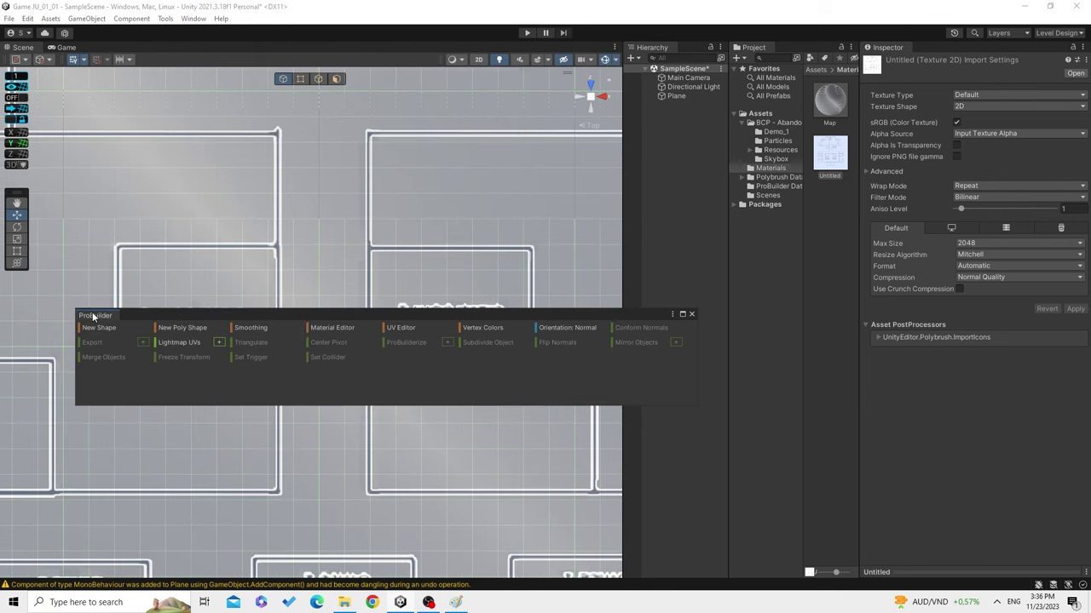
pyautogui.moveTo(94, 317); pyautogui.dragTo(347, 99)
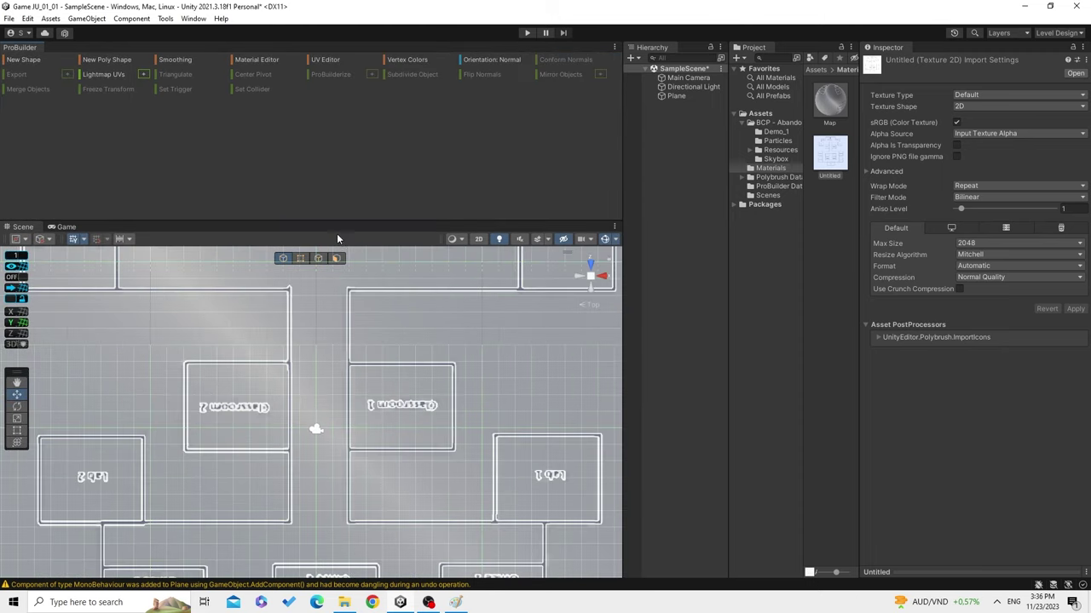
pyautogui.moveTo(342, 223)
pyautogui.mouseDown()
pyautogui.moveTo(352, 110)
pyautogui.moveTo(368, 85)
pyautogui.moveTo(371, 161)
pyautogui.mouseUp()
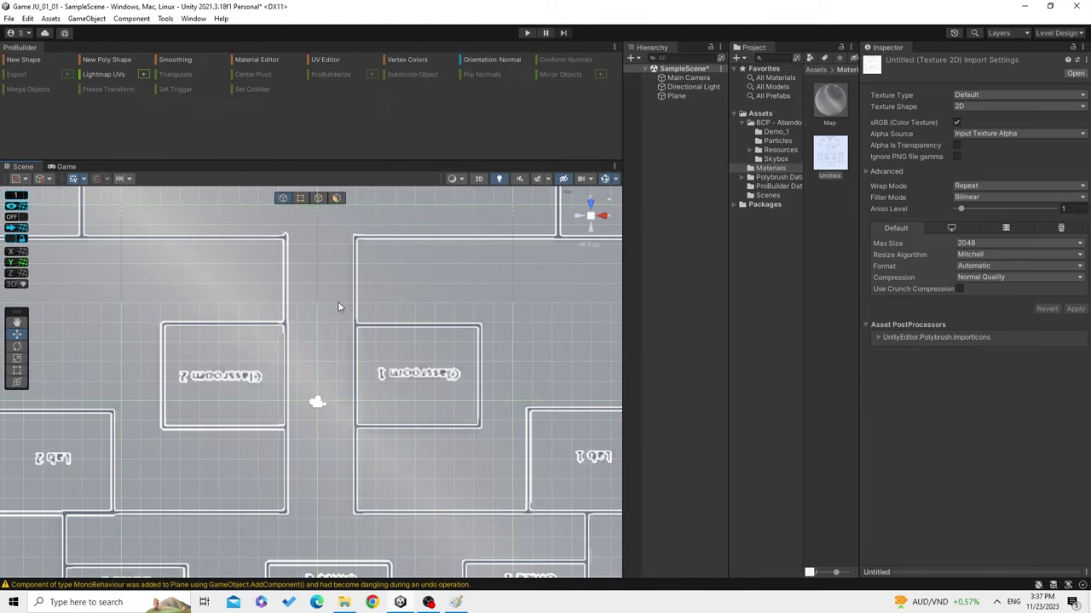
pyautogui.moveTo(338, 307); pyautogui.dragTo(335, 326, button='middle')
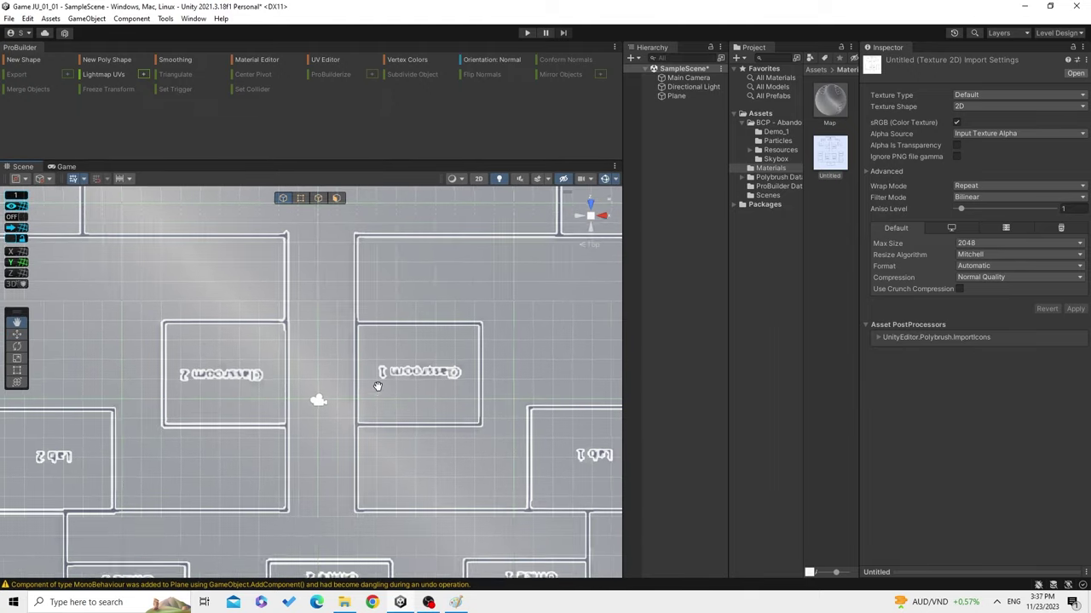
# Start a New Shape in ProBuilder and zoom in close on the floor plan.
pyautogui.click(33, 68)
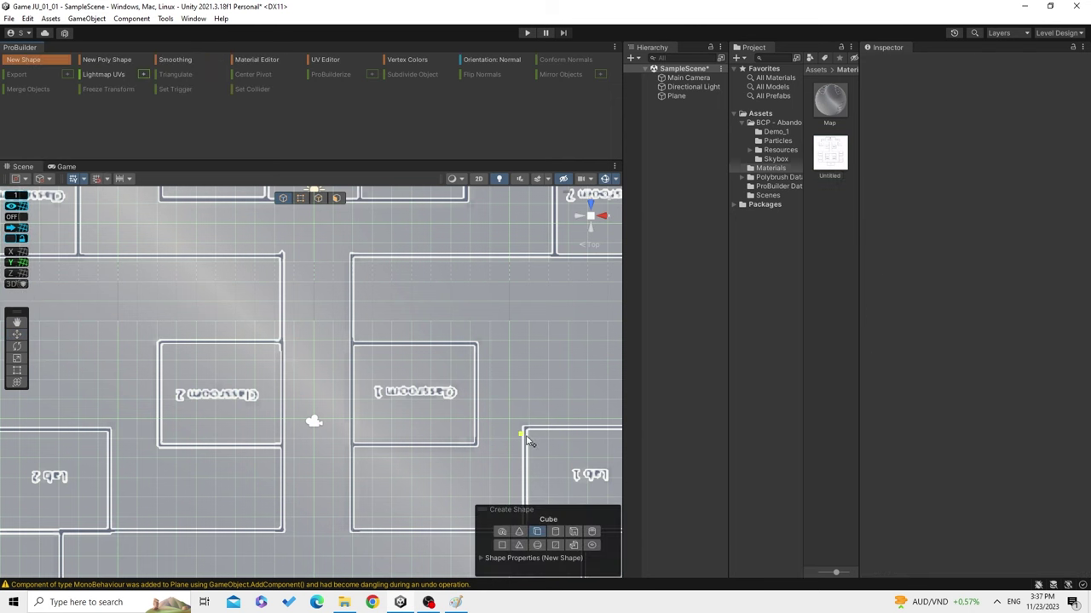
pyautogui.moveTo(537, 441)
pyautogui.mouseDown(button='middle')
pyautogui.moveTo(403, 441)
pyautogui.moveTo(231, 414)
pyautogui.mouseUp(button='middle')
pyautogui.scroll(2, 404, 409)
pyautogui.scroll(3, 455, 407)
pyautogui.scroll(3, 452, 404)
pyautogui.scroll(3, 448, 401)
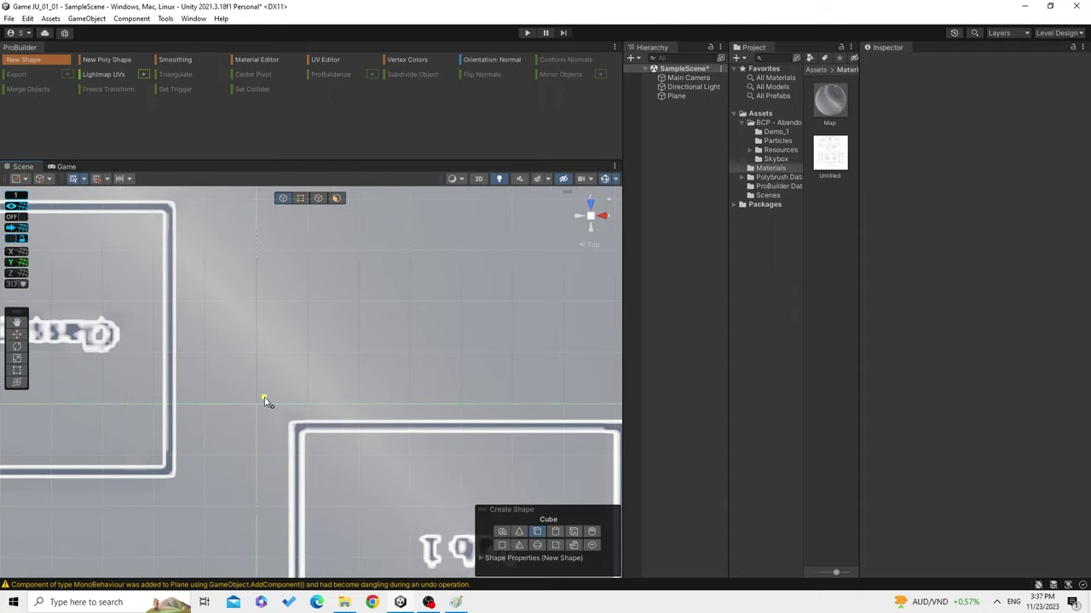
pyautogui.scroll(1, 309, 412)
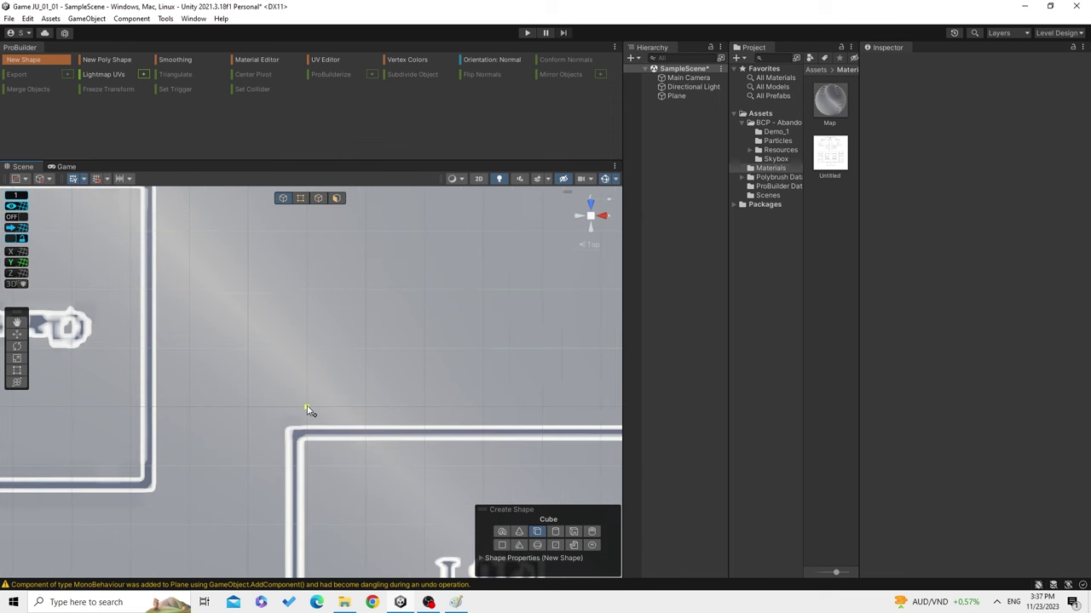
pyautogui.scroll(3, 309, 412)
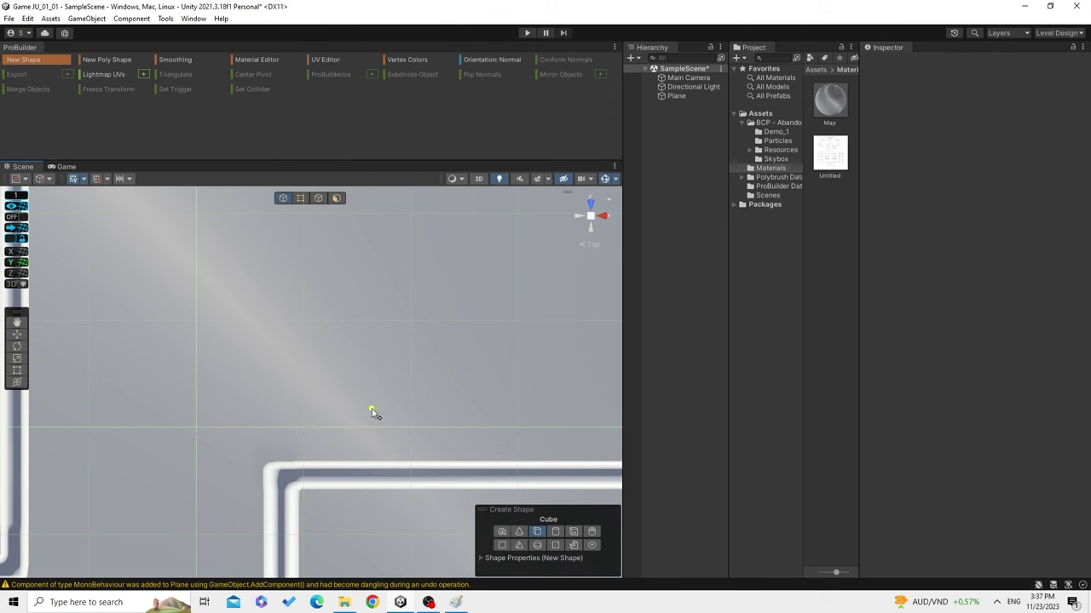
pyautogui.scroll(1, 374, 413)
pyautogui.scroll(1, 407, 431)
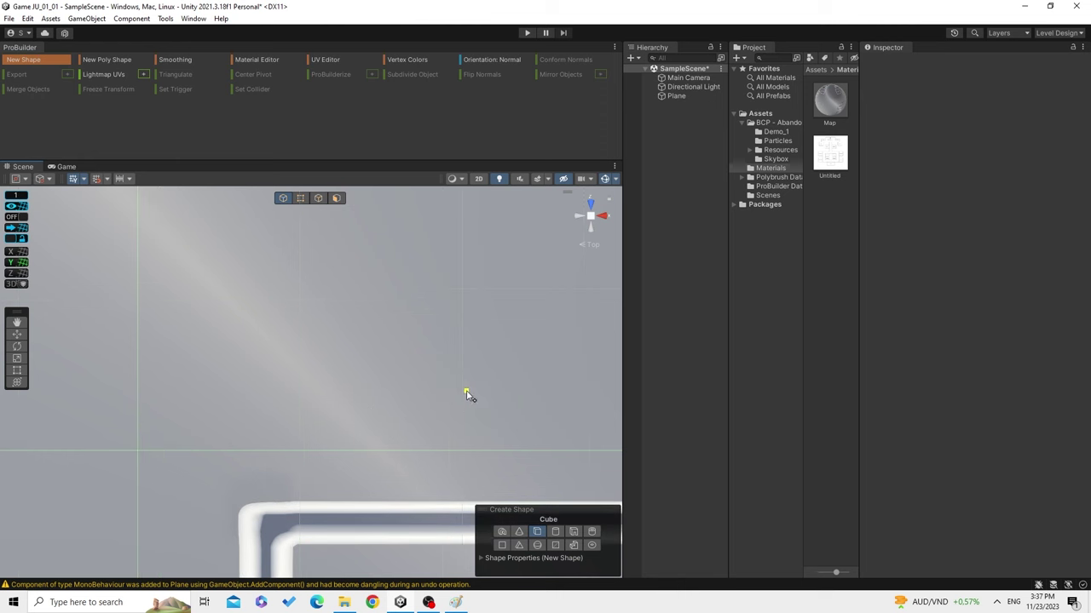
# Draw a long, thin flat cube beside a room outline and set its height.
pyautogui.moveTo(461, 364); pyautogui.dragTo(133, 370)
pyautogui.click(134, 324)
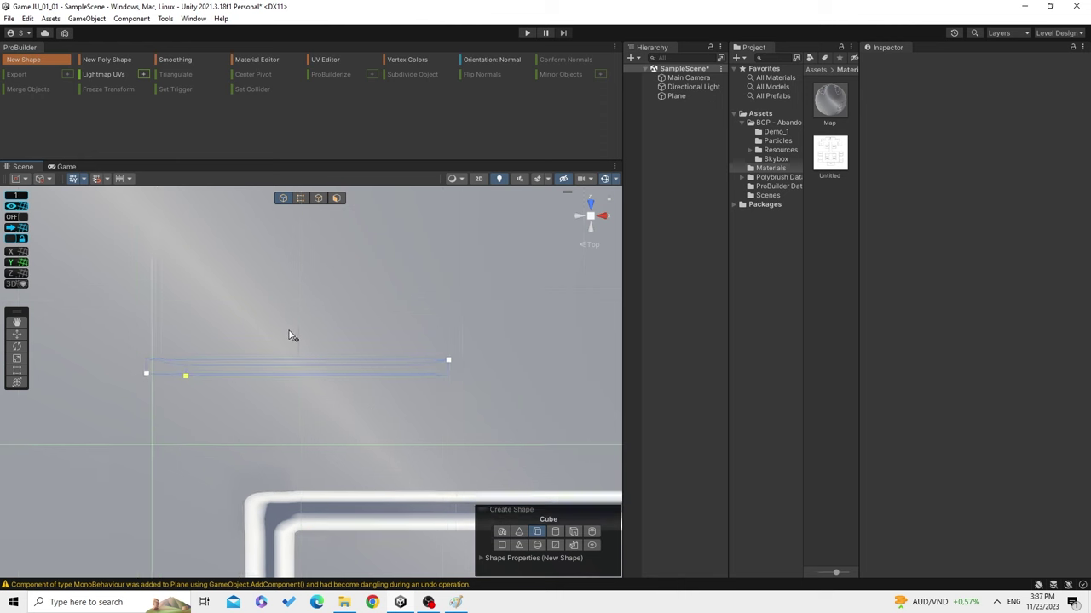
pyautogui.scroll(-3, 292, 336)
pyautogui.scroll(5, 389, 409)
pyautogui.scroll(-2, 372, 292)
pyautogui.scroll(3, 397, 360)
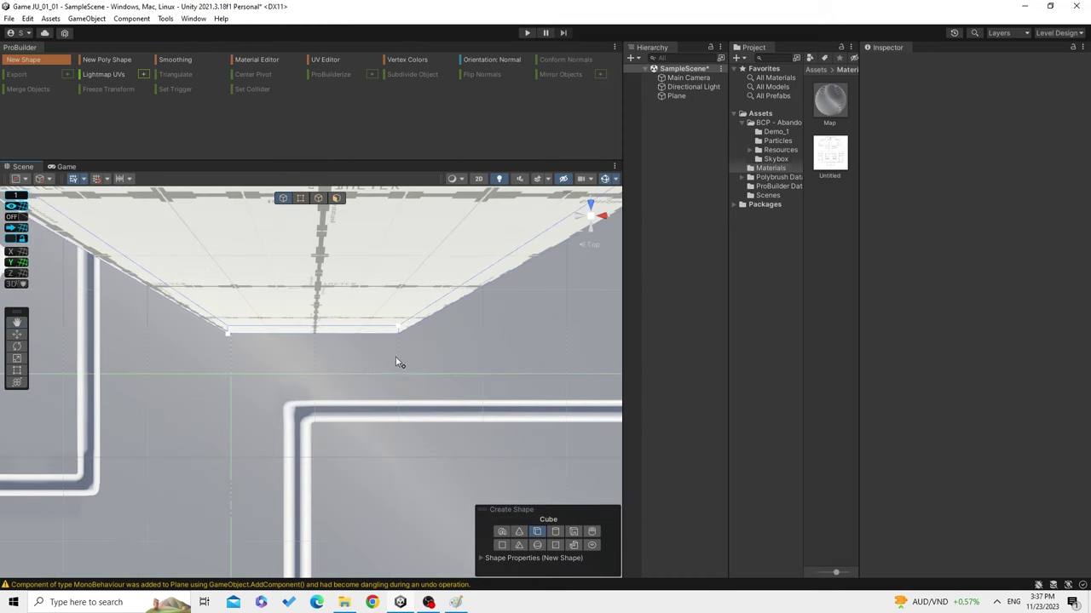
pyautogui.scroll(-5, 391, 331)
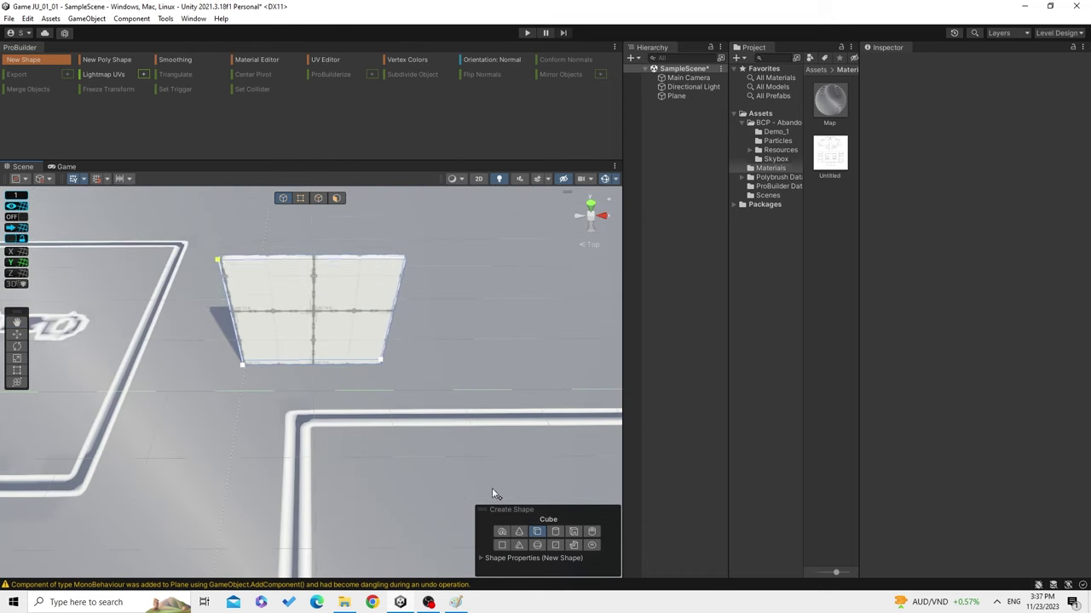
pyautogui.scroll(2, 492, 487)
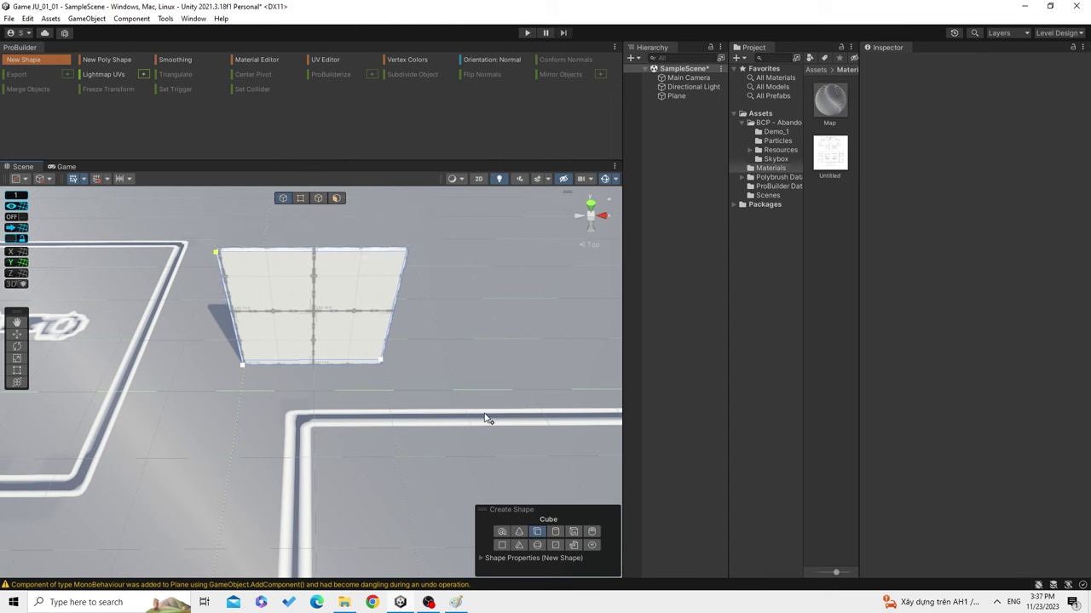
# Commit the cube and draw a ProBuilder Arch beside it, viewing it in perspective.
pyautogui.click(457, 393)
pyautogui.click(503, 533)
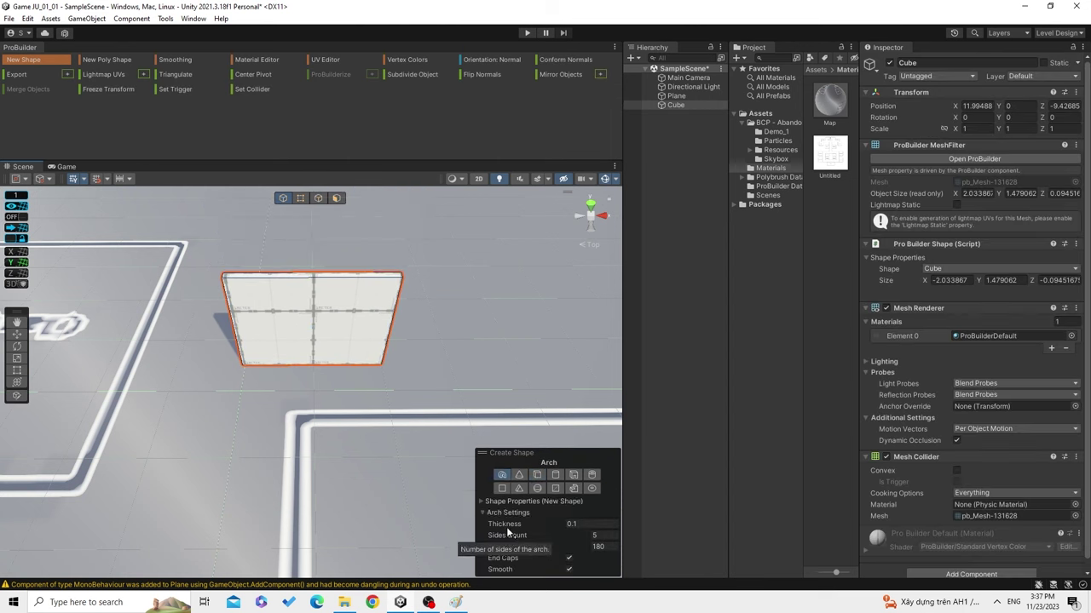
pyautogui.moveTo(475, 353); pyautogui.dragTo(596, 354)
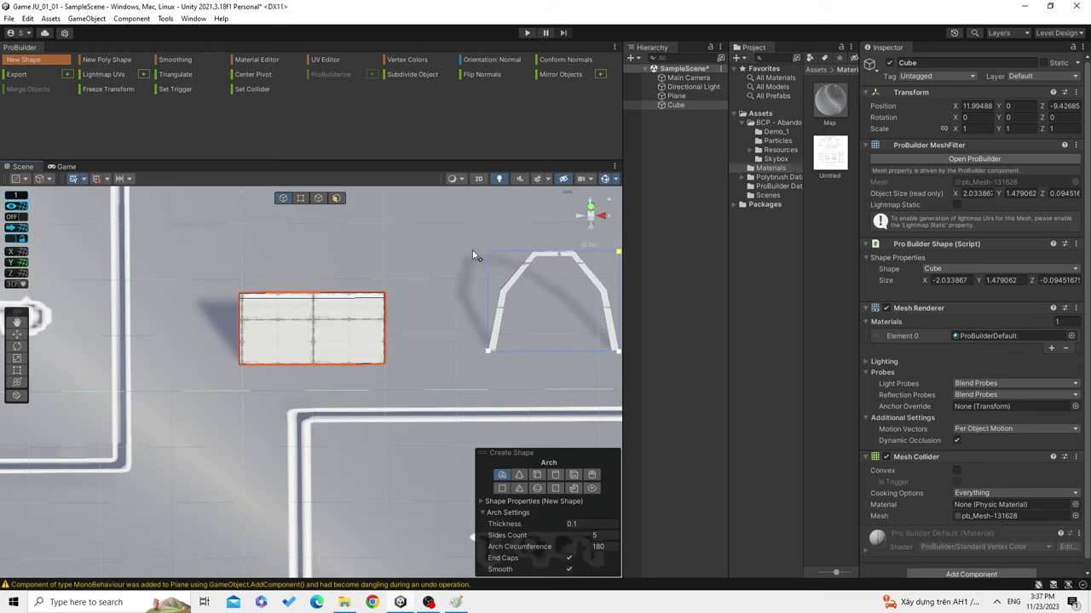
pyautogui.click(485, 256)
pyautogui.moveTo(485, 258); pyautogui.dragTo(445, 289, button='middle')
pyautogui.scroll(4, 397, 323)
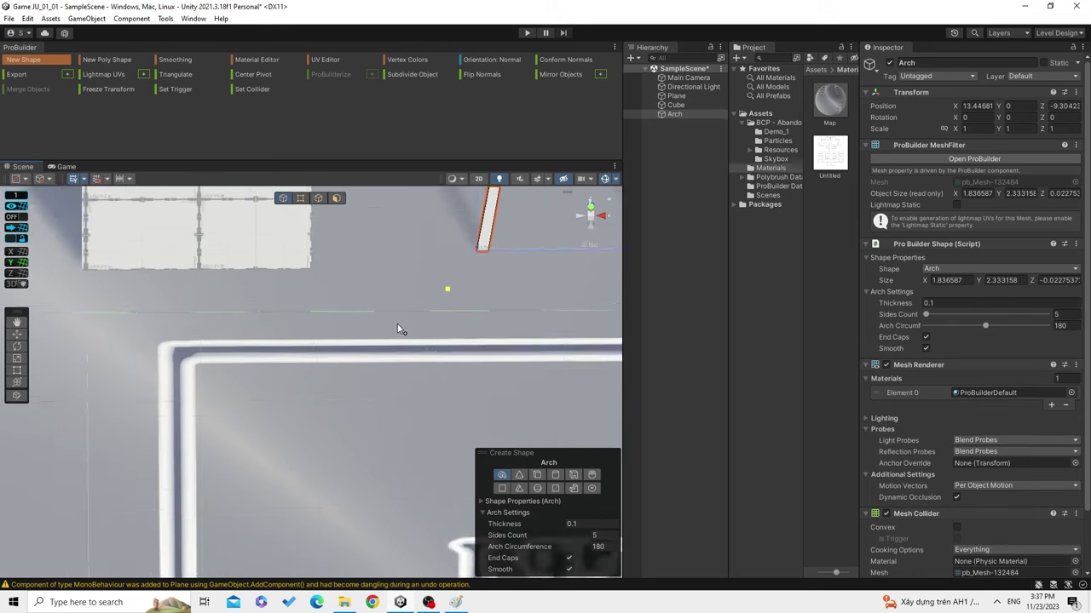
pyautogui.moveTo(397, 324); pyautogui.dragTo(422, 377, button='middle')
pyautogui.moveTo(422, 378)
pyautogui.keyDown('alt'); pyautogui.mouseDown()
pyautogui.moveTo(558, 275)
pyautogui.moveTo(438, 324)
pyautogui.mouseUp(); pyautogui.keyUp('alt')
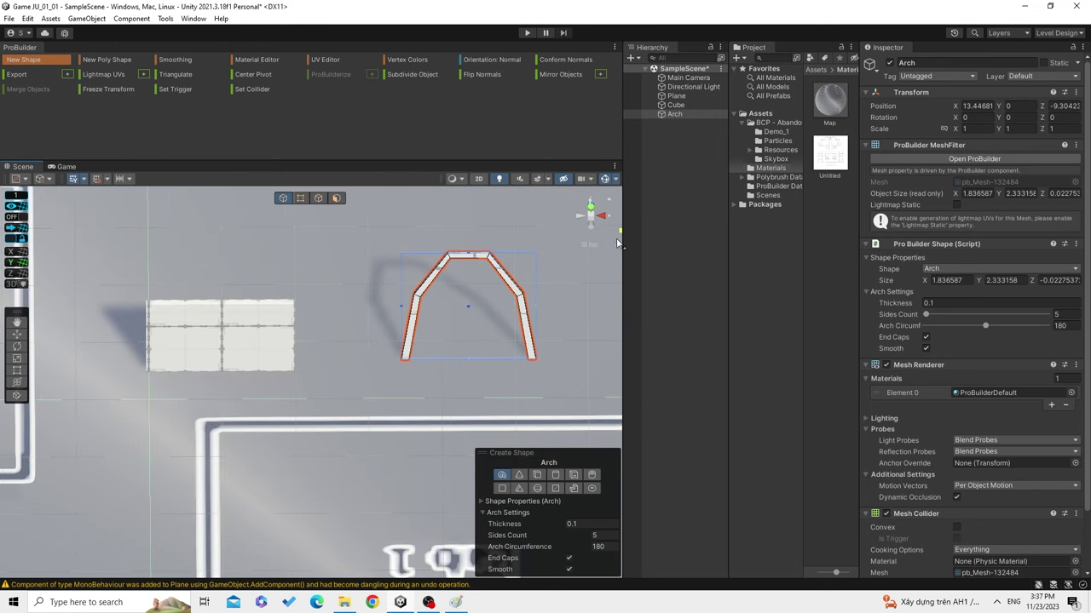
pyautogui.keyDown('alt'); pyautogui.moveTo(596, 249); pyautogui.dragTo(558, 261); pyautogui.keyUp('alt')
pyautogui.keyDown('alt'); pyautogui.moveTo(336, 295); pyautogui.dragTo(286, 397); pyautogui.keyUp('alt')
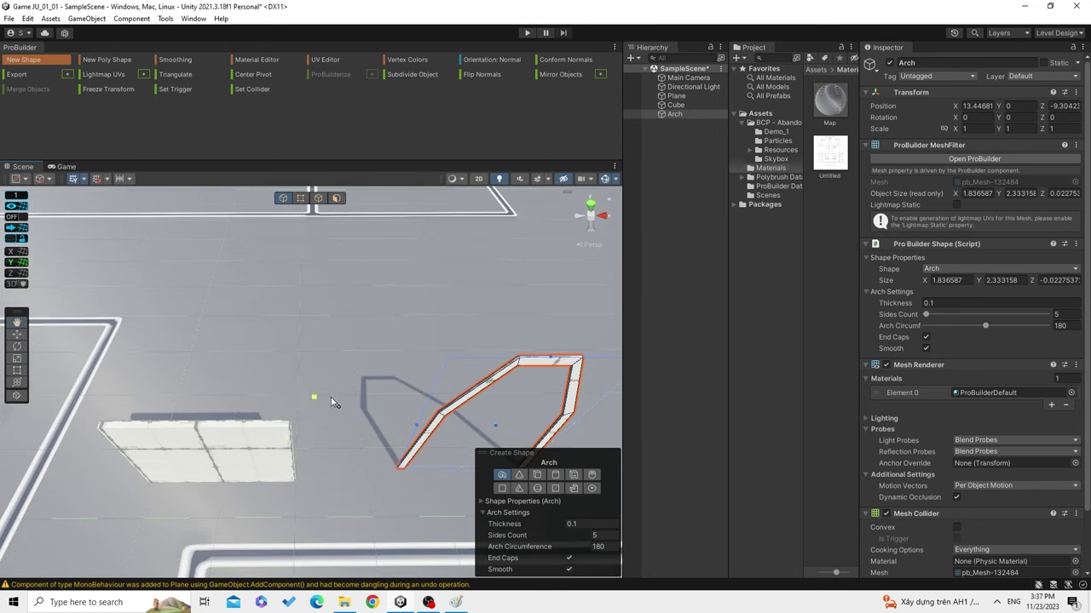
pyautogui.moveTo(411, 400)
pyautogui.keyDown('alt'); pyautogui.mouseDown()
pyautogui.moveTo(314, 341)
pyautogui.moveTo(408, 360)
pyautogui.mouseUp(); pyautogui.keyUp('alt')
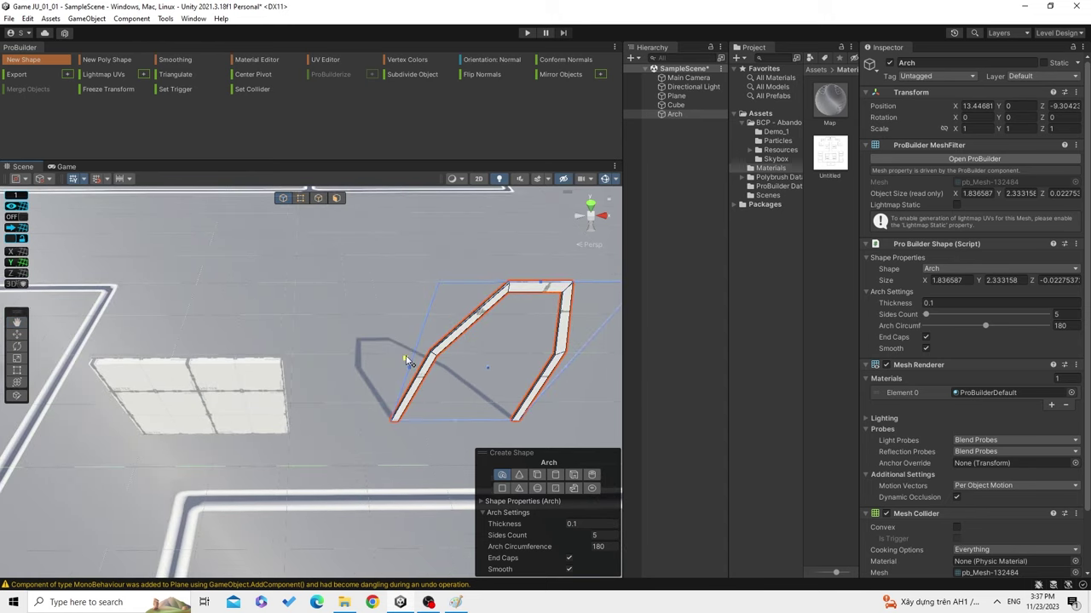
# Draw a Stairs shape next to the arch and undo the accidental extra stairs.
pyautogui.click(572, 488)
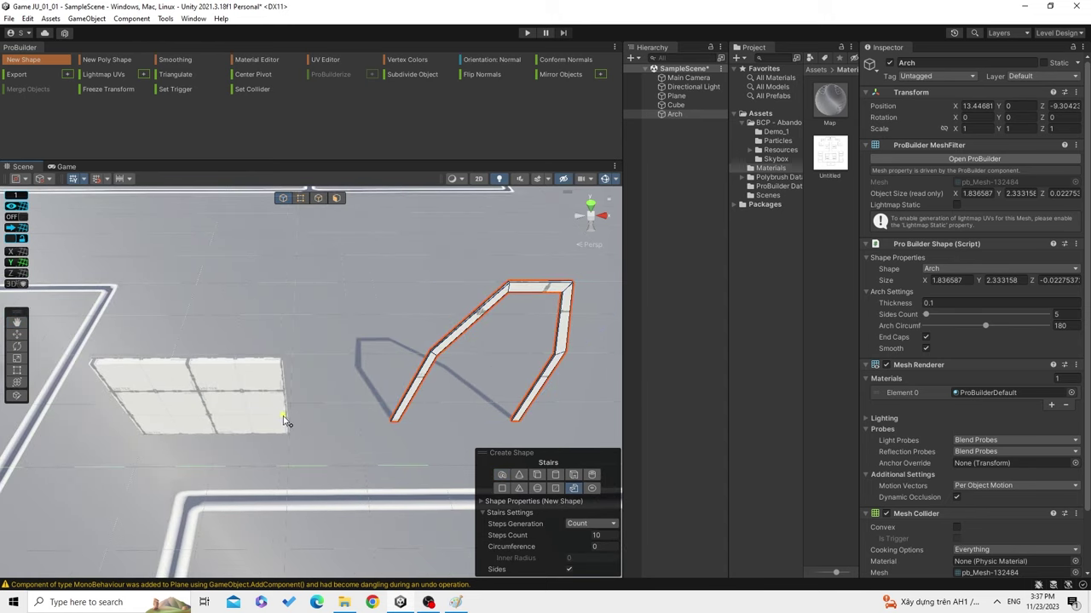
pyautogui.moveTo(301, 423); pyautogui.dragTo(383, 426)
pyautogui.click(488, 324)
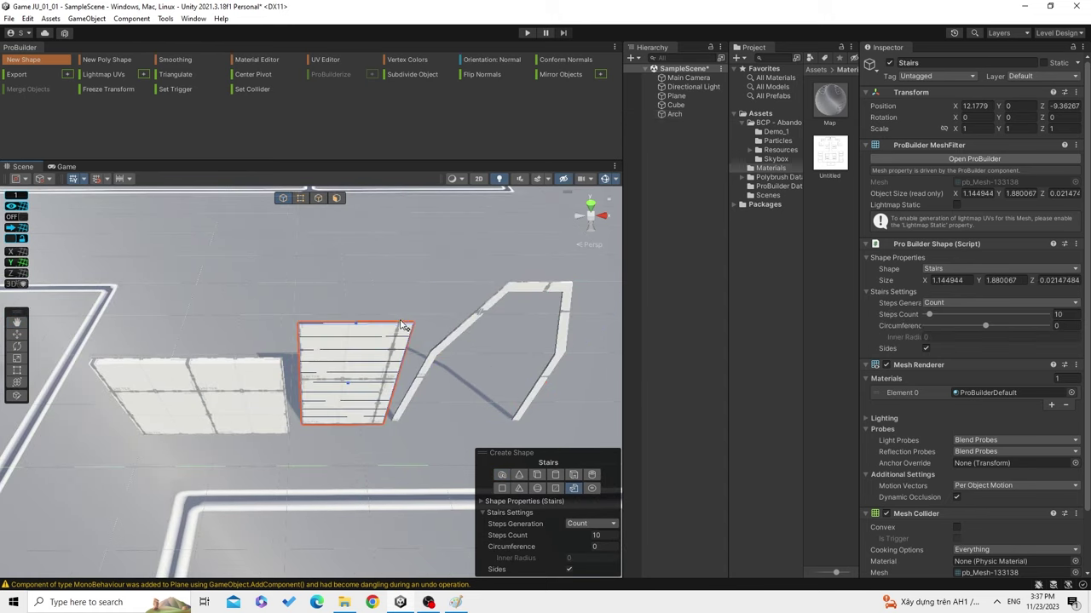
pyautogui.moveTo(389, 367)
pyautogui.keyDown('alt'); pyautogui.mouseDown()
pyautogui.moveTo(341, 373)
pyautogui.moveTo(515, 372)
pyautogui.mouseUp(); pyautogui.keyUp('alt')
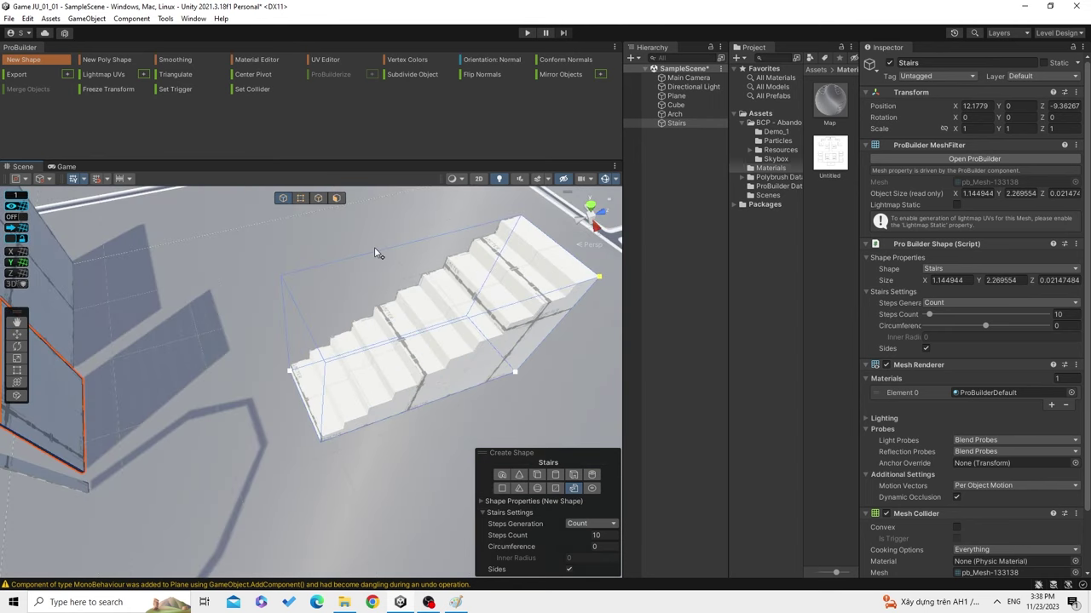
pyautogui.click(449, 247)
pyautogui.moveTo(450, 247)
pyautogui.keyDown('alt'); pyautogui.mouseDown()
pyautogui.moveTo(377, 332)
pyautogui.moveTo(243, 341)
pyautogui.moveTo(329, 378)
pyautogui.moveTo(483, 251)
pyautogui.mouseUp(); pyautogui.keyUp('alt')
pyautogui.hotkey('ctrl', 'z')
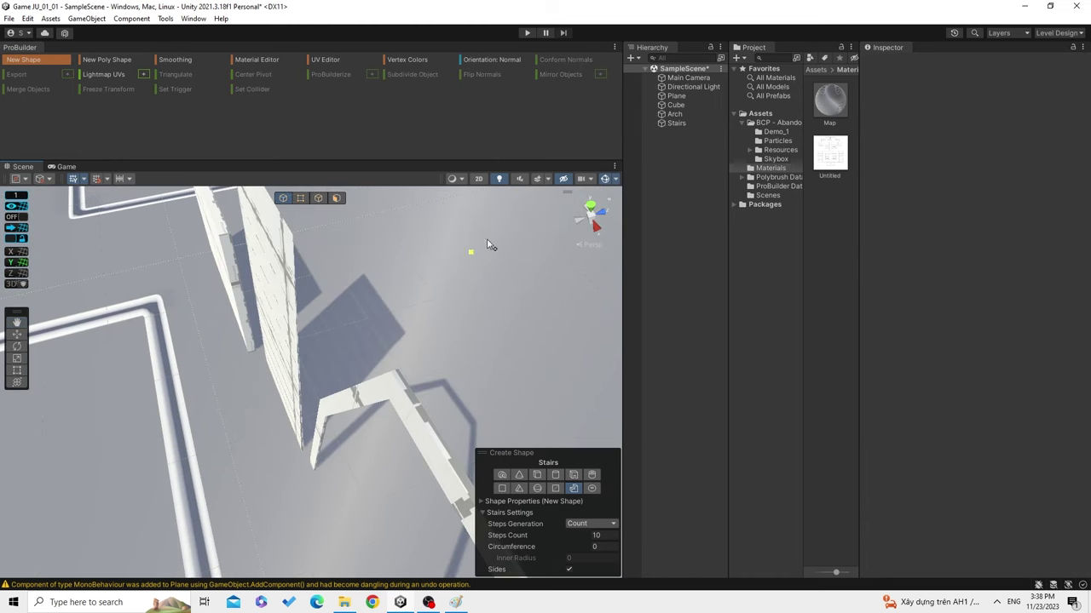
# With the Move tool, select and delete the stairs and the cube.
pyautogui.click(17, 334)
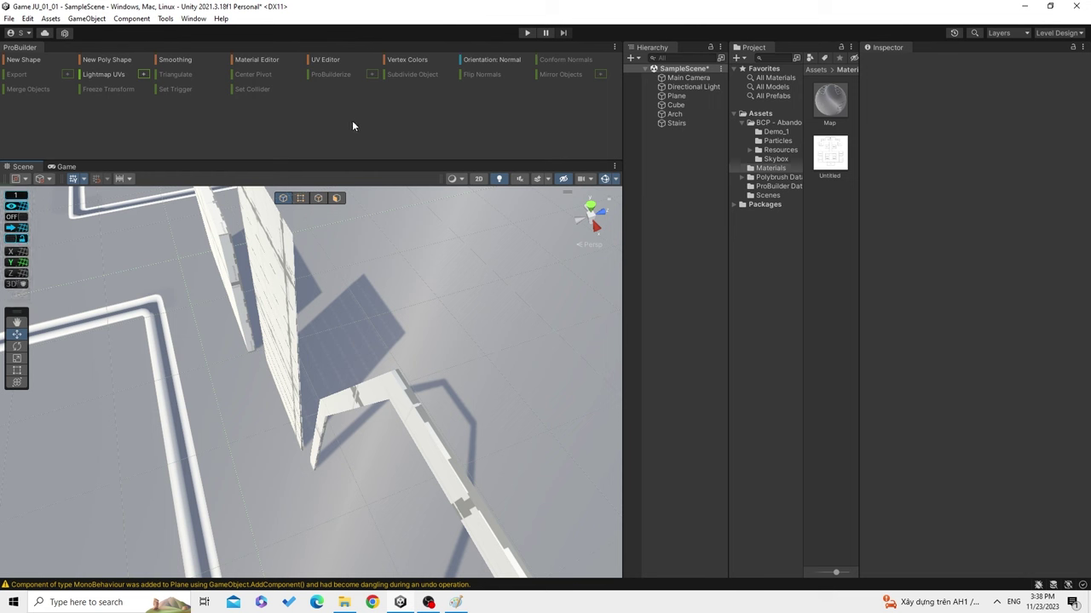
pyautogui.moveTo(307, 302); pyautogui.dragTo(281, 341, button='right')
pyautogui.click(281, 341)
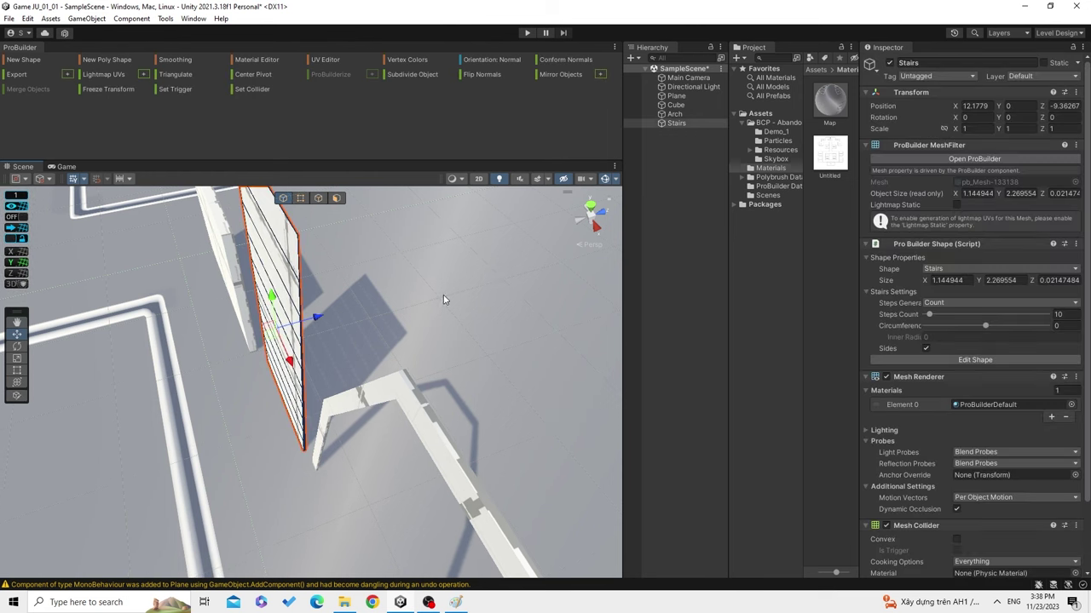
pyautogui.press('Delete')
pyautogui.moveTo(443, 300)
pyautogui.mouseDown(button='right')
pyautogui.moveTo(355, 350)
pyautogui.moveTo(237, 336)
pyautogui.moveTo(285, 421)
pyautogui.mouseUp(button='right')
pyautogui.click(237, 335)
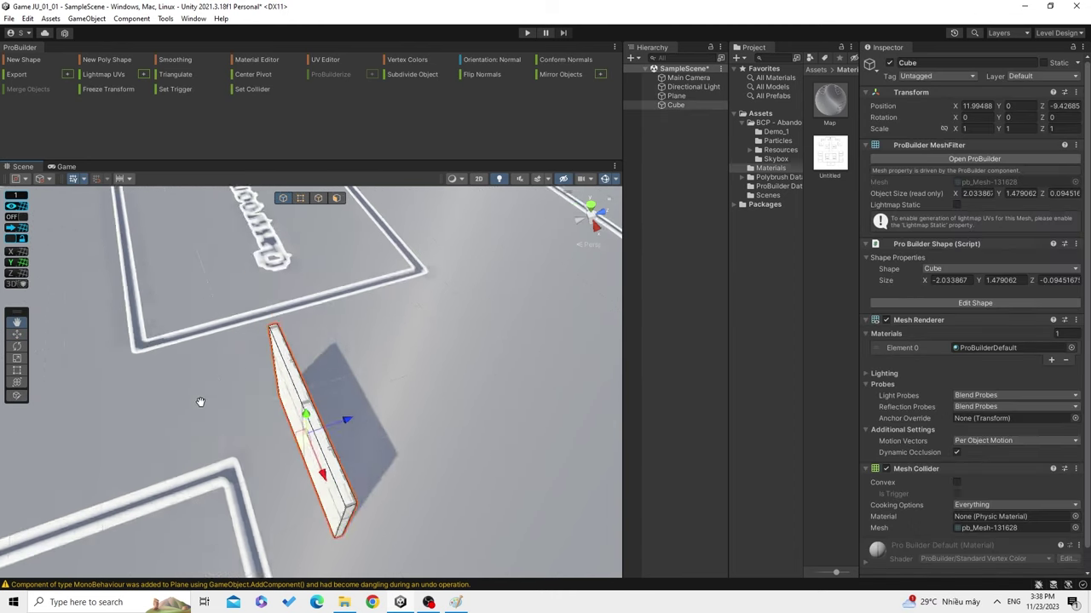
pyautogui.press('Delete')
# Return to a top-down view of the now empty floor-plan plane.
pyautogui.moveTo(324, 377); pyautogui.dragTo(433, 371, button='middle')
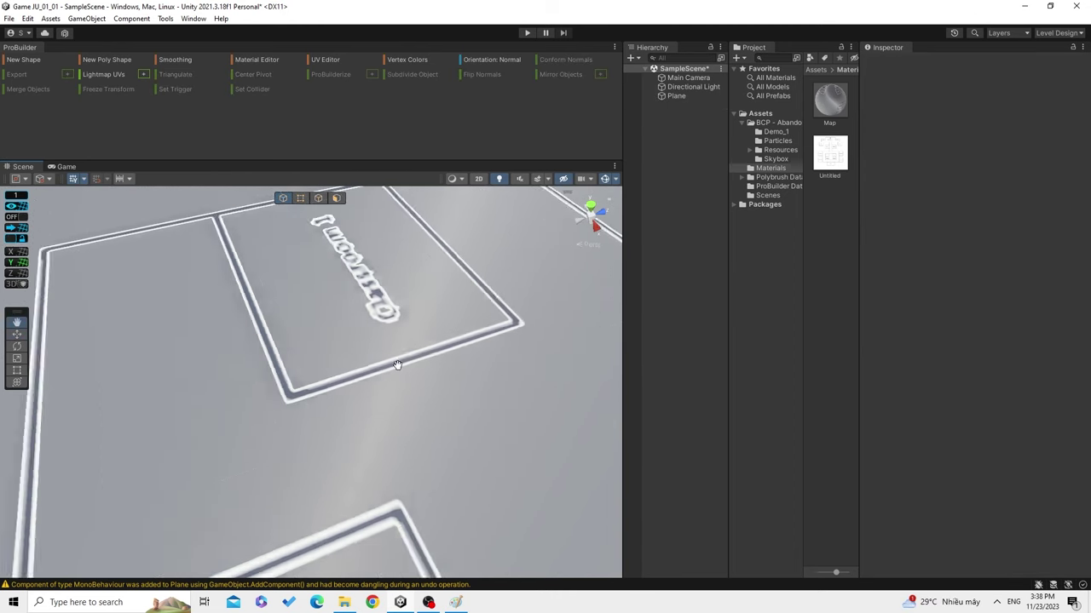
pyautogui.scroll(-2, 434, 362)
pyautogui.scroll(-2, 430, 354)
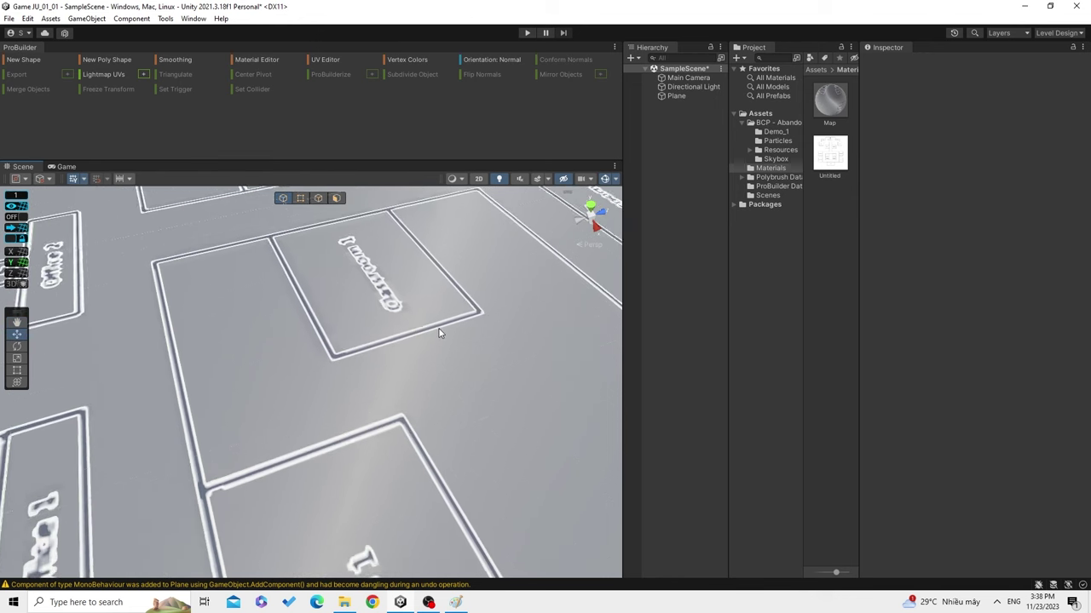
pyautogui.scroll(-2, 425, 350)
pyautogui.scroll(2, 374, 420)
pyautogui.scroll(2, 280, 357)
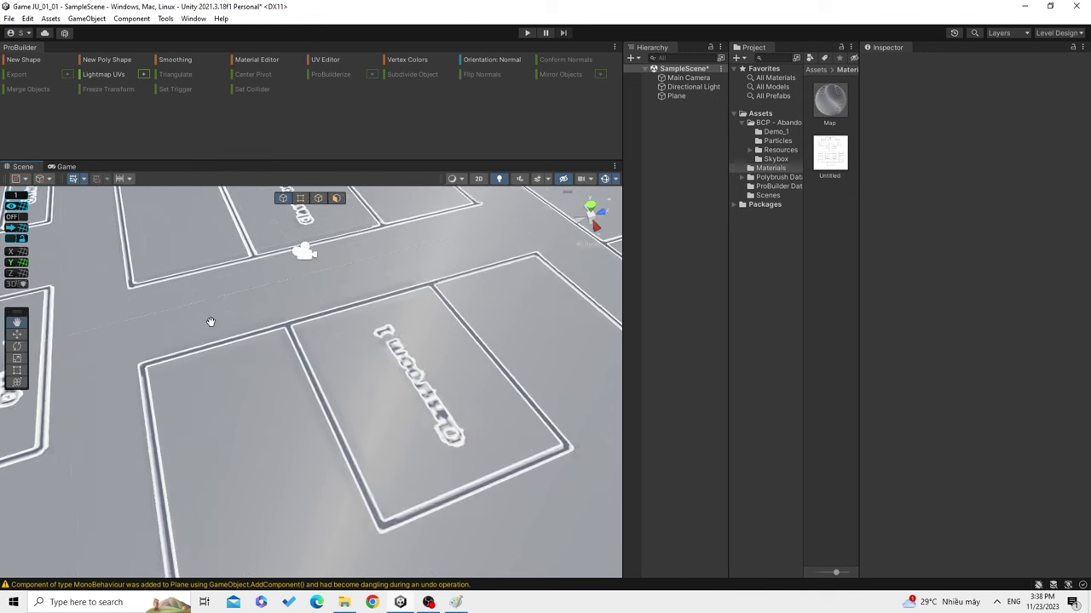
pyautogui.scroll(2, 426, 298)
pyautogui.click(592, 205)
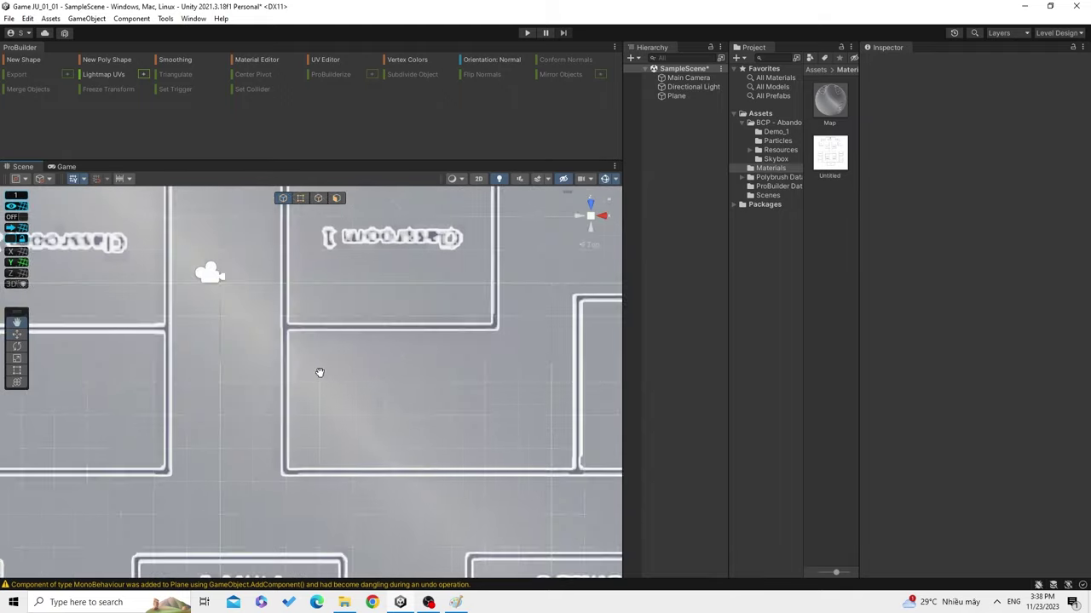
pyautogui.scroll(-2, 452, 448)
pyautogui.scroll(-1, 443, 443)
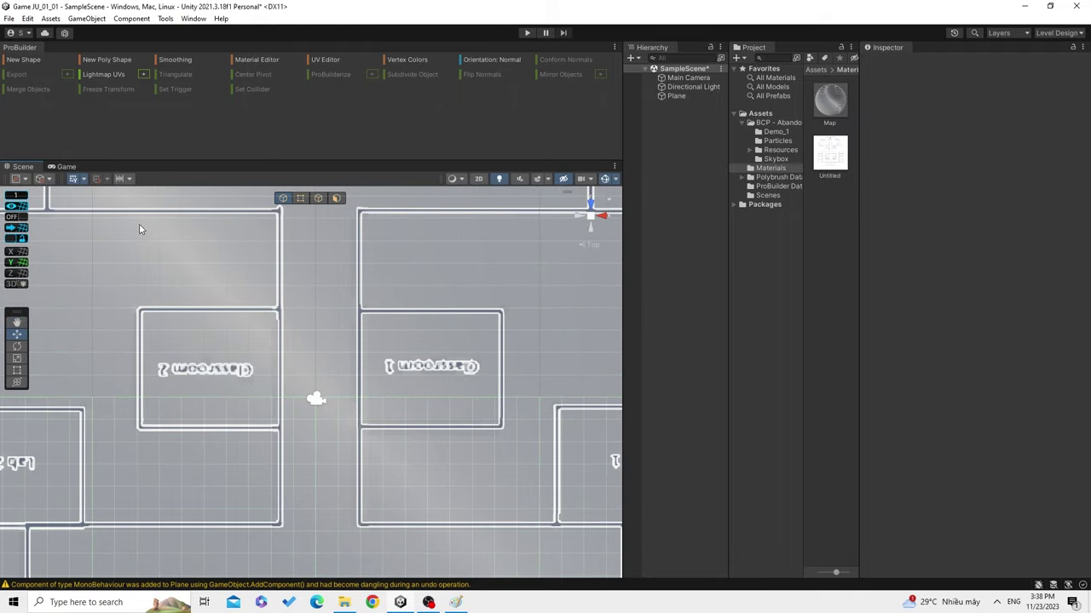
# Draw a trial cube wall across a room outline, after briefly trying Poly Shape.
pyautogui.click(105, 61)
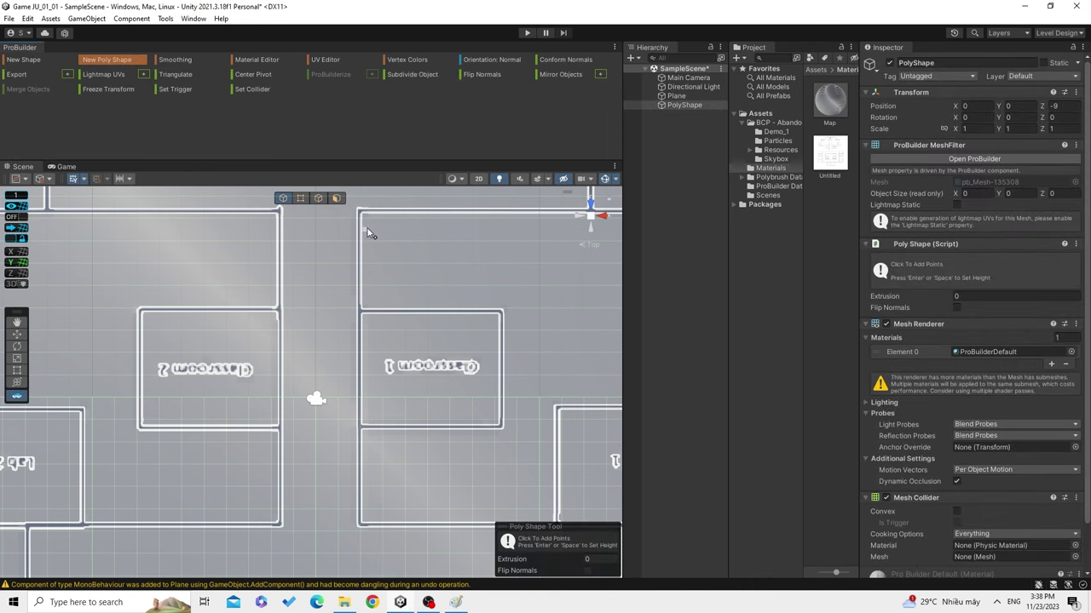
pyautogui.click(24, 60)
pyautogui.scroll(2, 443, 400)
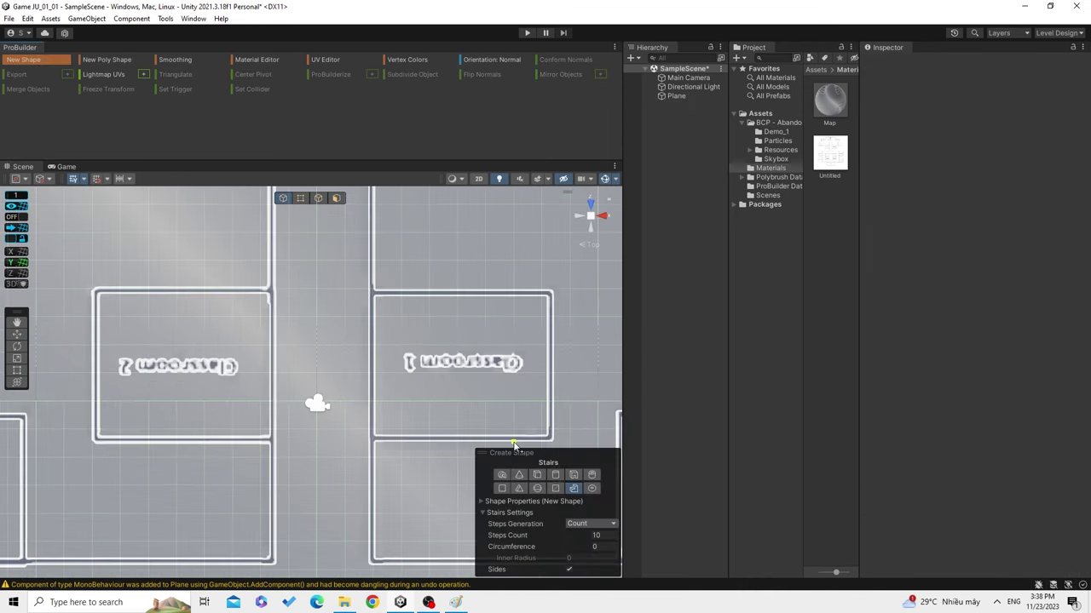
pyautogui.scroll(1, 514, 445)
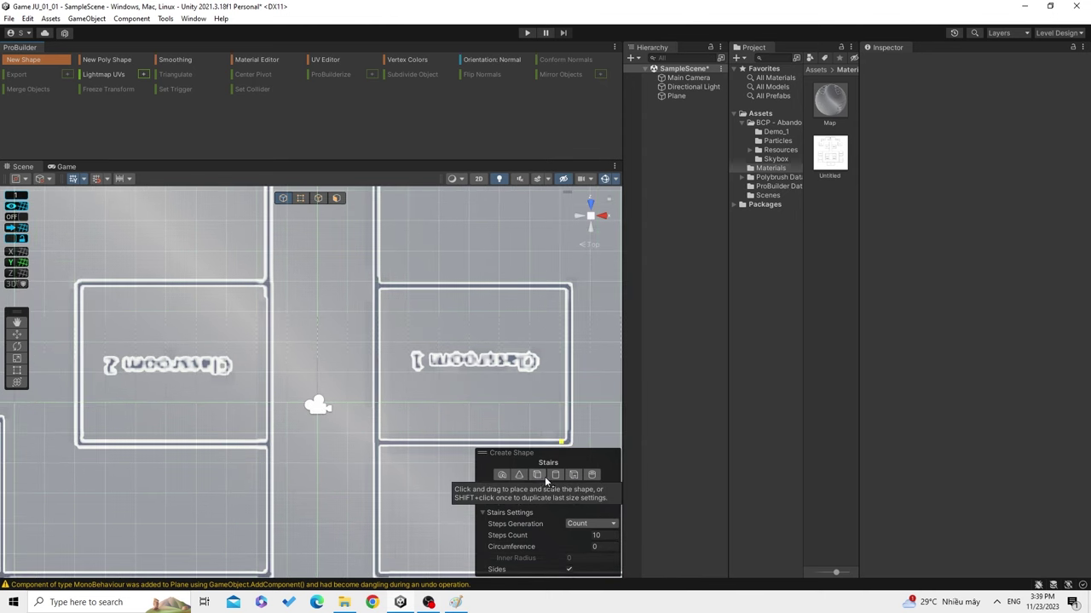
pyautogui.click(537, 476)
pyautogui.moveTo(380, 292); pyautogui.dragTo(572, 287)
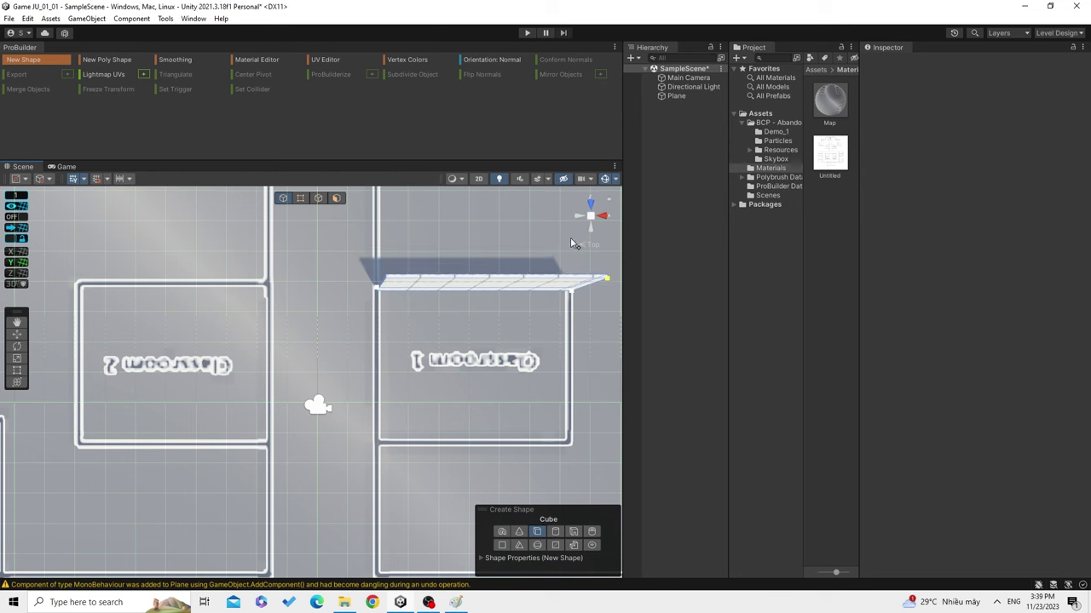
pyautogui.moveTo(570, 237); pyautogui.dragTo(471, 278, button='middle')
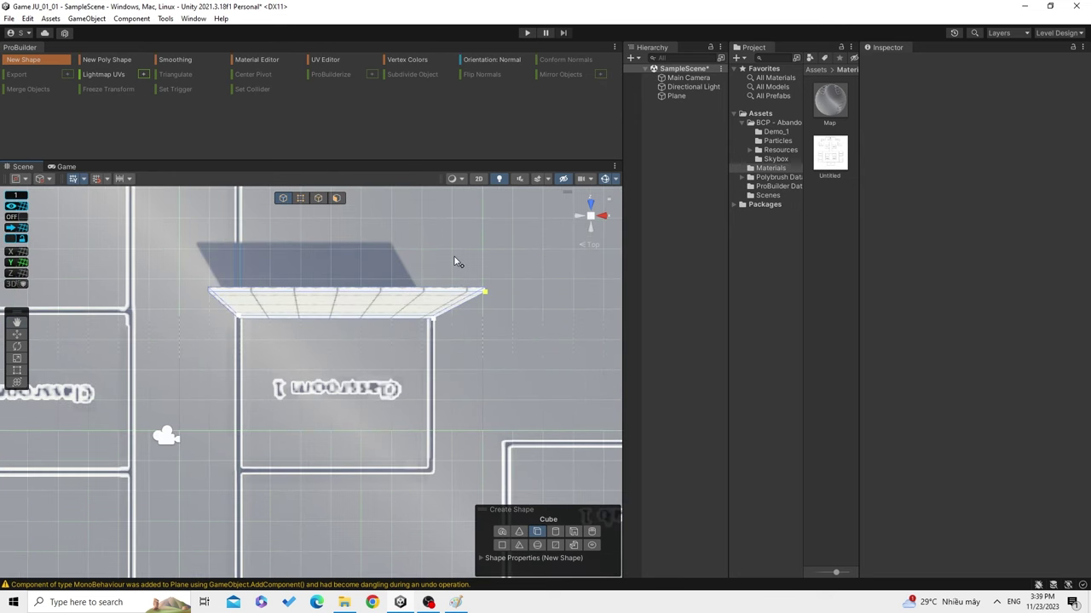
pyautogui.click(471, 278)
# Inspect the trial cube in perspective, then delete it.
pyautogui.moveTo(384, 390); pyautogui.dragTo(412, 318, button='middle')
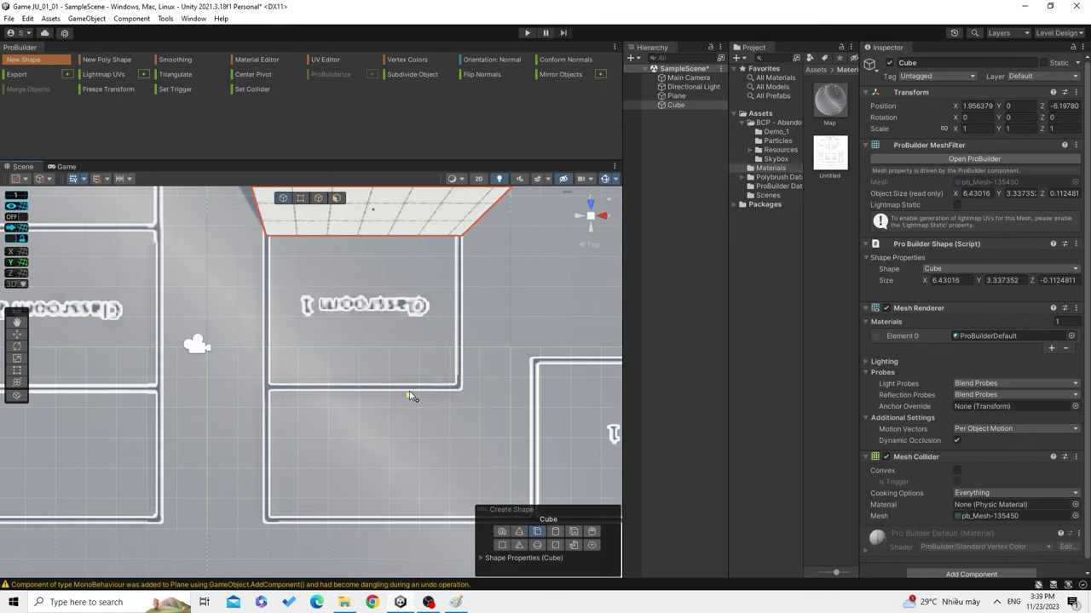
pyautogui.keyDown('alt'); pyautogui.moveTo(414, 397); pyautogui.dragTo(399, 403); pyautogui.keyUp('alt')
pyautogui.scroll(2, 400, 402)
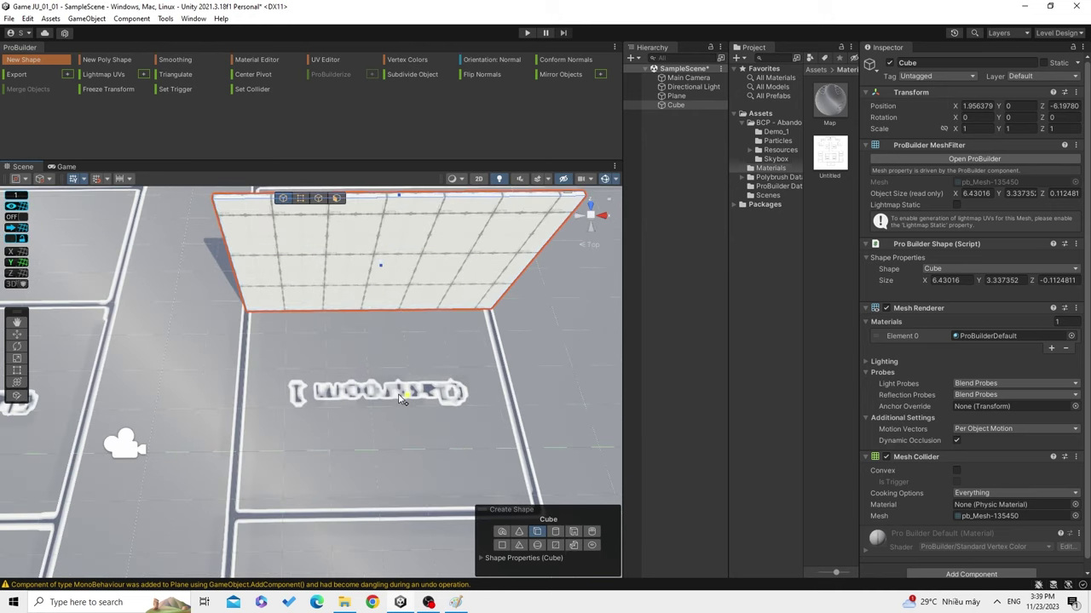
pyautogui.press('Delete')
pyautogui.scroll(-2, 401, 401)
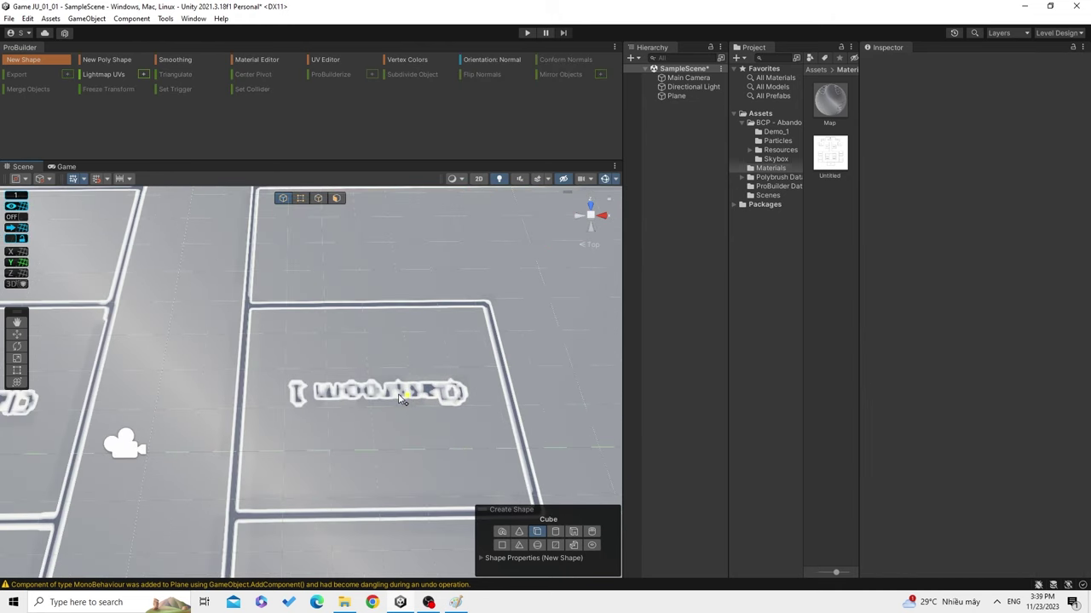
# Create one more flat cube on the floor plan and undo it.
pyautogui.moveTo(409, 357)
pyautogui.mouseDown(button='middle')
pyautogui.moveTo(331, 315)
pyautogui.moveTo(375, 366)
pyautogui.mouseUp(button='middle')
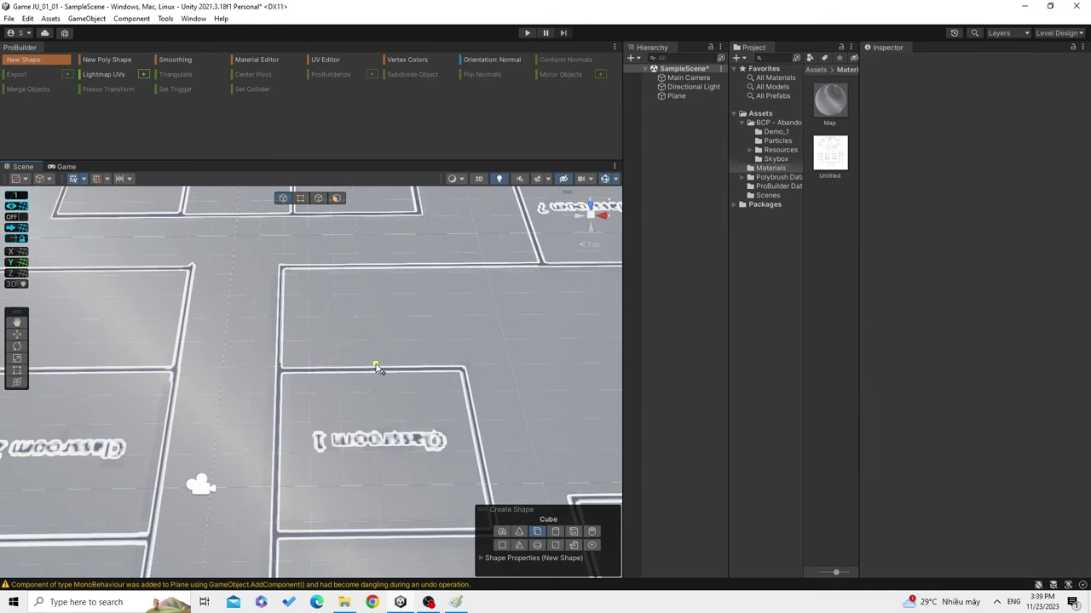
pyautogui.moveTo(343, 316); pyautogui.dragTo(351, 336, button='middle')
pyautogui.moveTo(275, 329); pyautogui.dragTo(295, 335, button='middle')
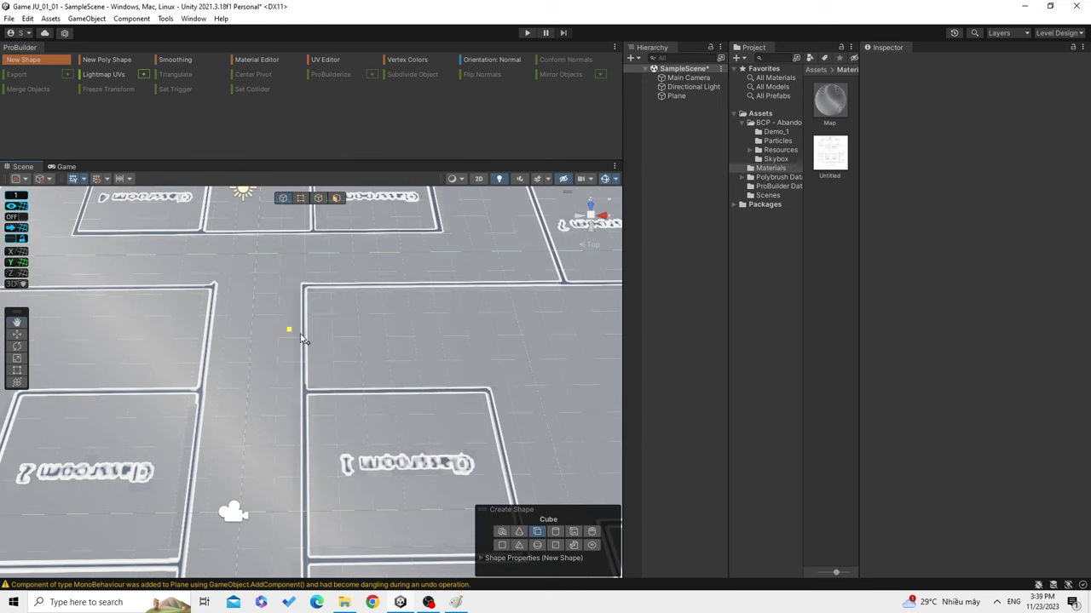
pyautogui.click(449, 342)
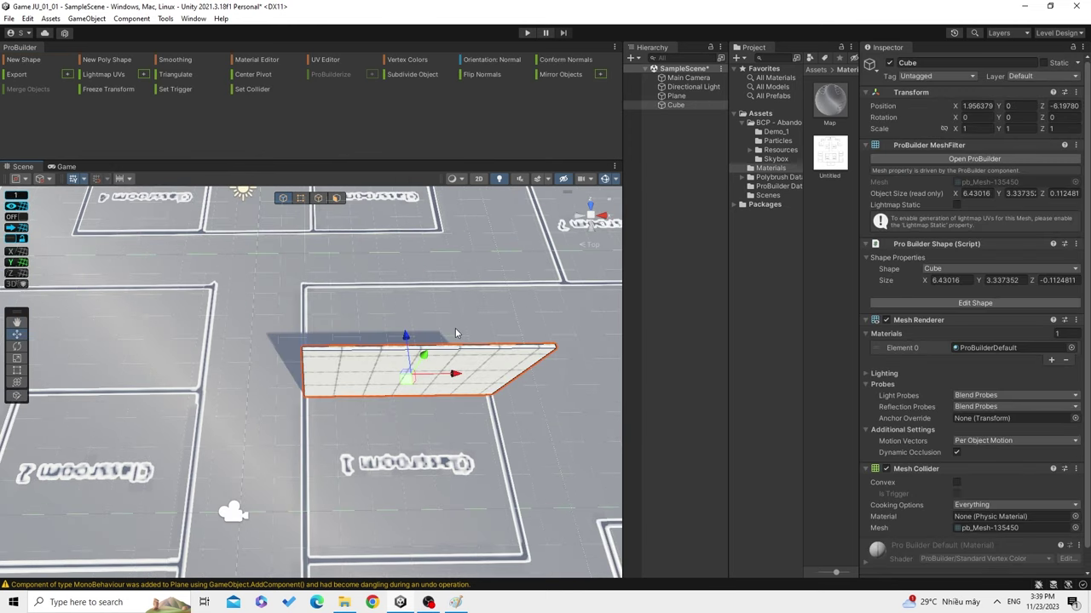
pyautogui.hotkey('ctrl', 'z')
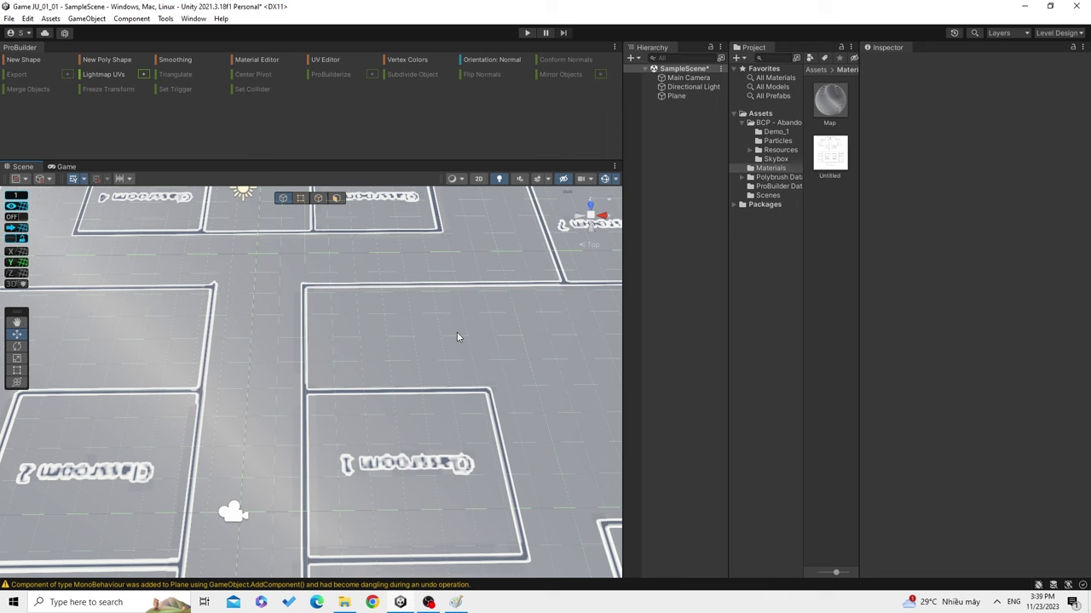
pyautogui.click(591, 215)
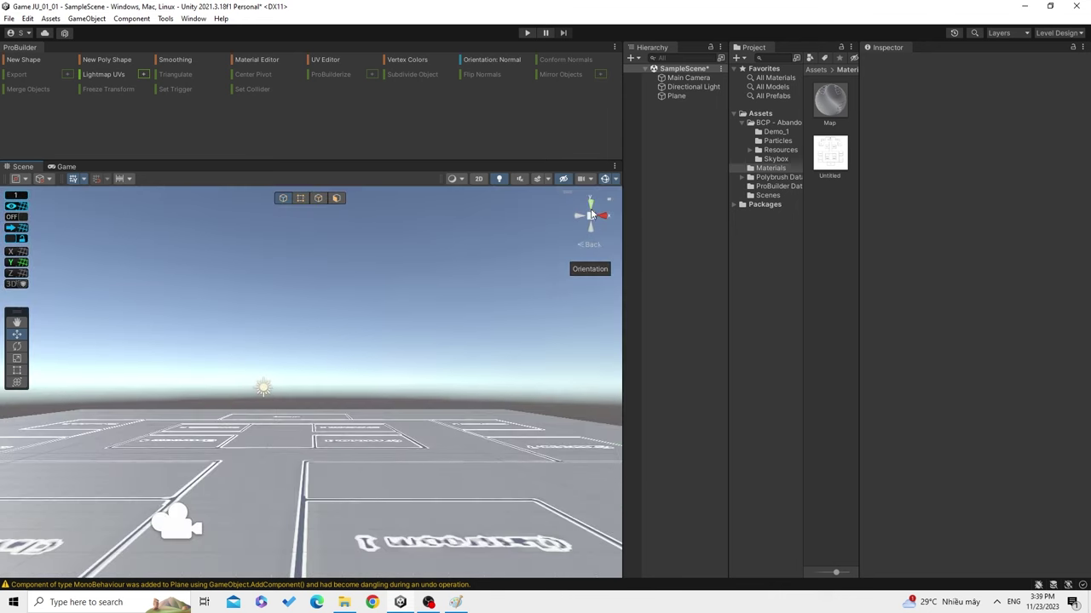
pyautogui.click(590, 205)
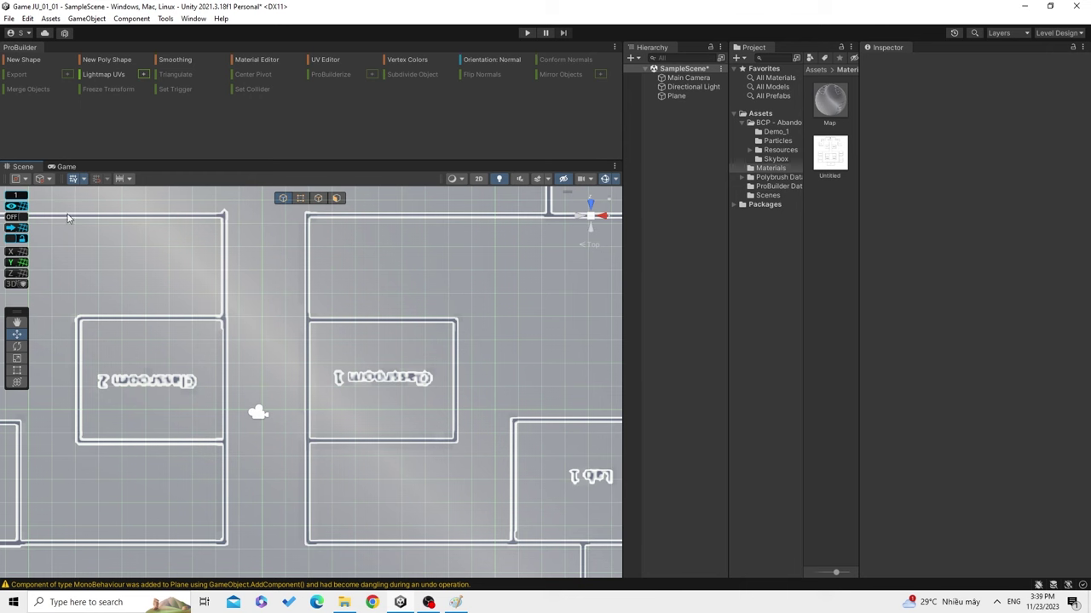
pyautogui.click(101, 60)
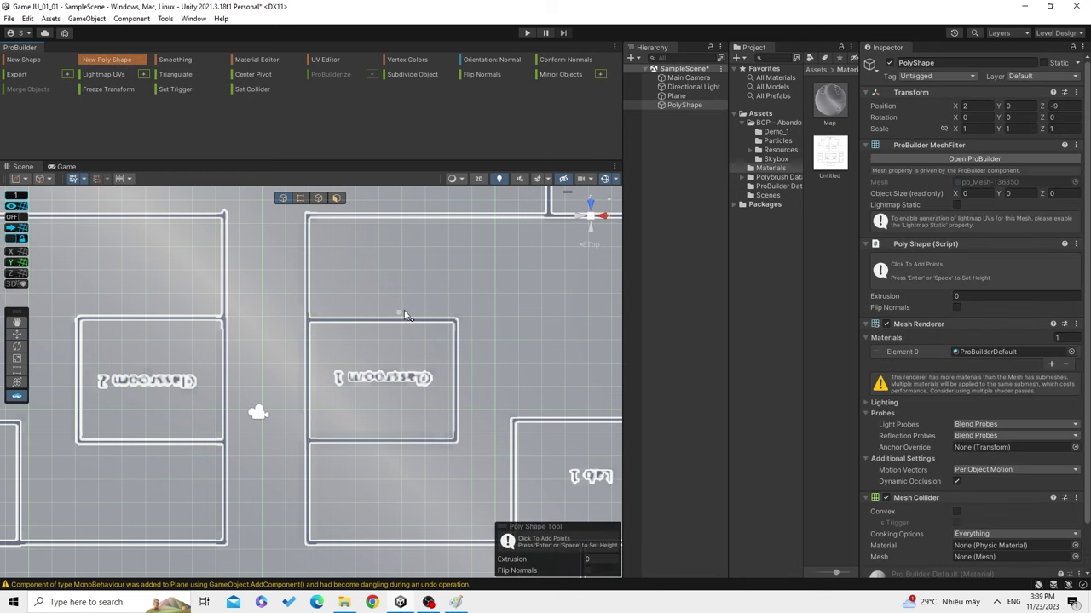
pyautogui.moveTo(397, 314)
pyautogui.mouseDown(button='middle')
pyautogui.moveTo(400, 368)
pyautogui.moveTo(465, 326)
pyautogui.mouseUp(button='middle')
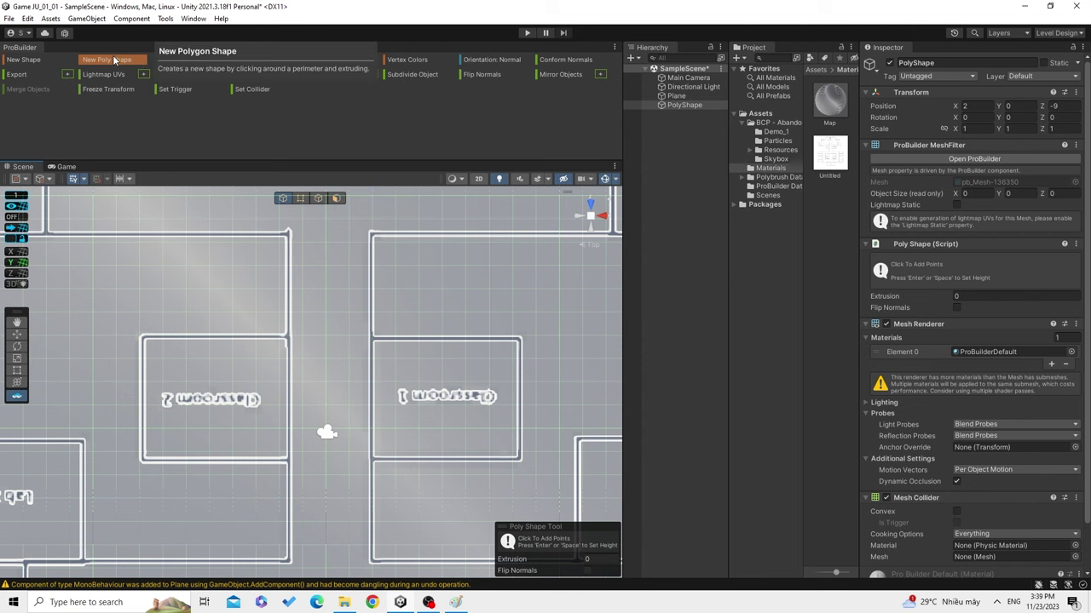
pyautogui.moveTo(419, 298); pyautogui.dragTo(384, 346, button='middle')
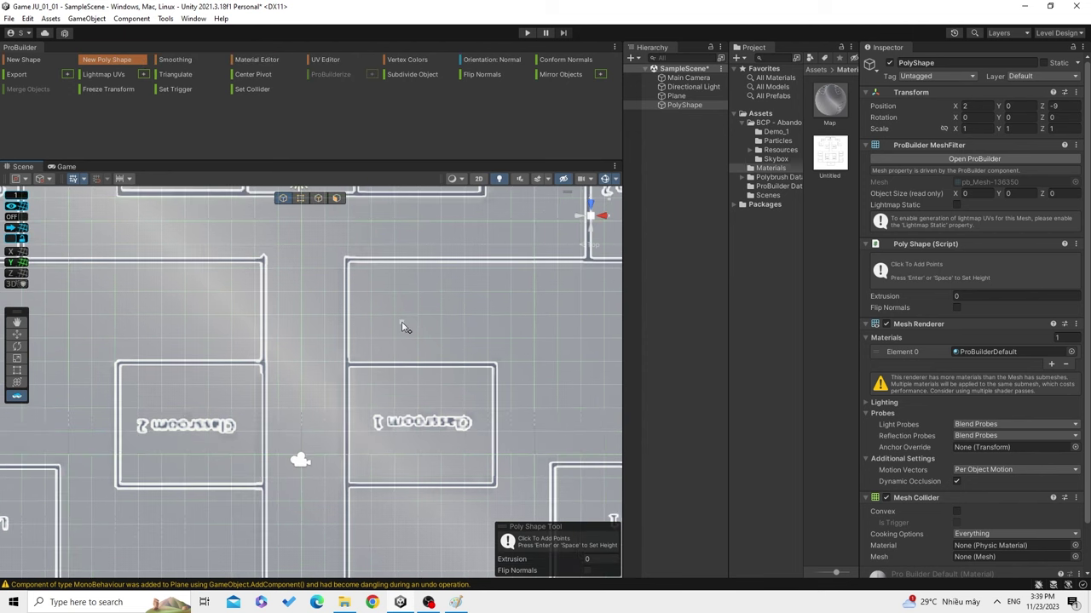
pyautogui.scroll(1, 409, 350)
pyautogui.scroll(2, 417, 379)
pyautogui.scroll(1, 443, 358)
pyautogui.scroll(1, 385, 406)
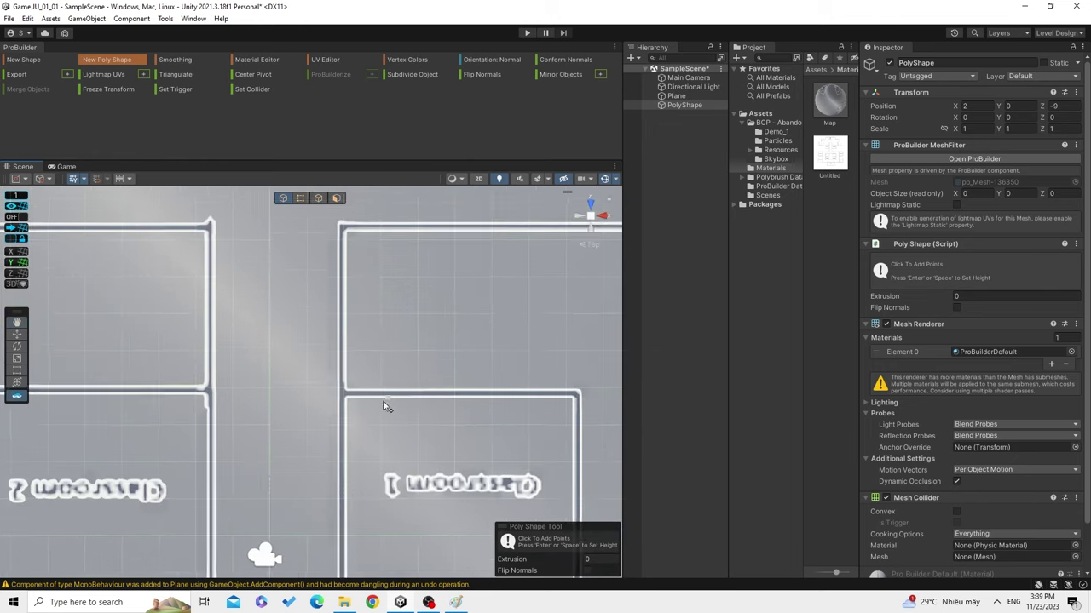
pyautogui.scroll(2, 385, 406)
pyautogui.scroll(1, 404, 378)
pyautogui.scroll(1, 428, 409)
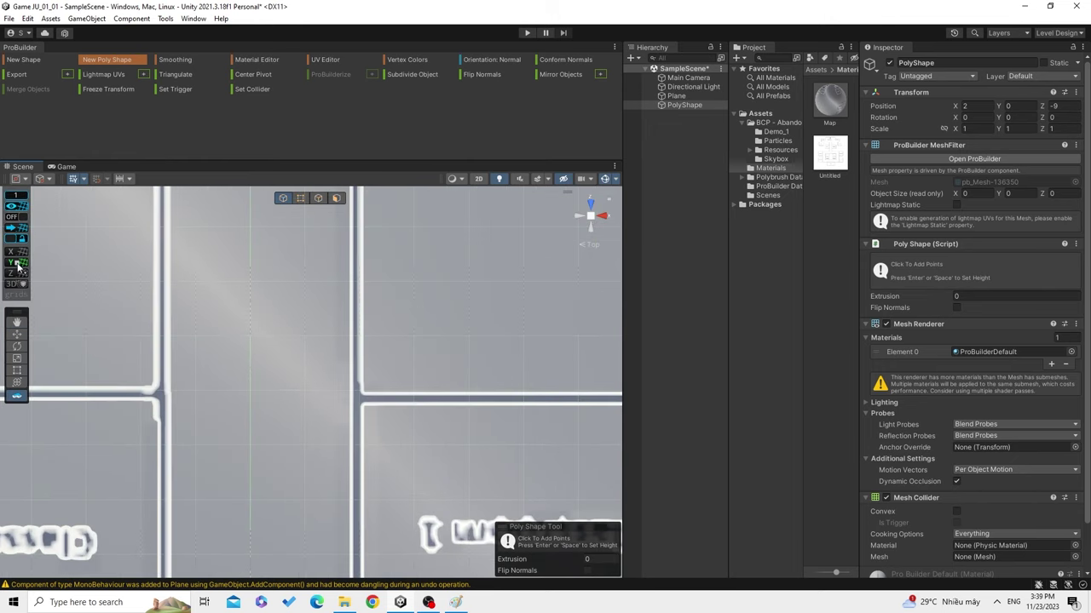
pyautogui.click(435, 327)
pyautogui.moveTo(491, 333); pyautogui.dragTo(353, 389, button='middle')
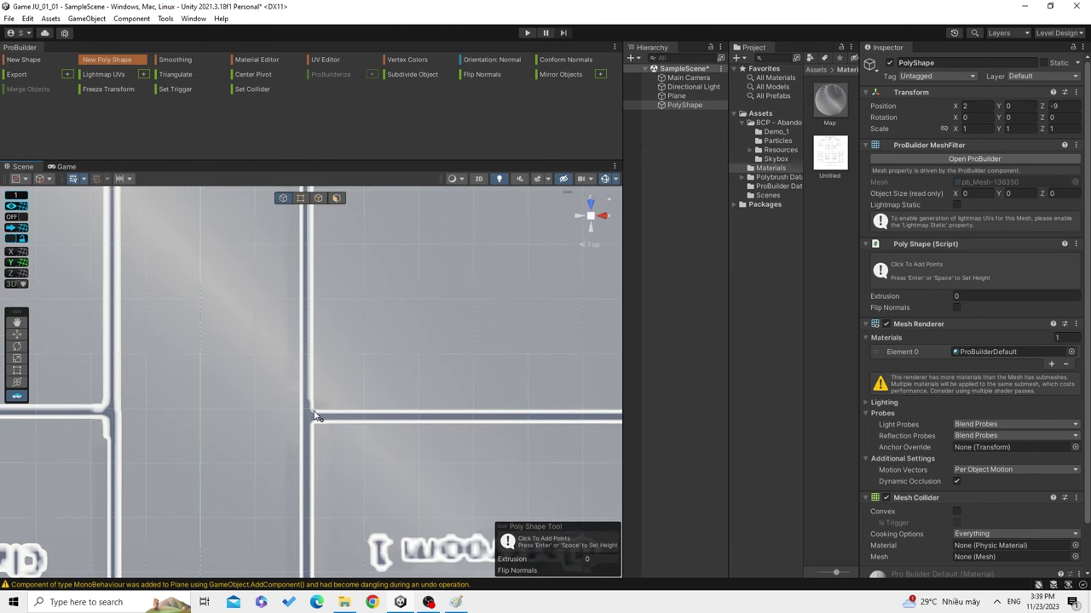
pyautogui.click(385, 363)
pyautogui.scroll(3, 397, 369)
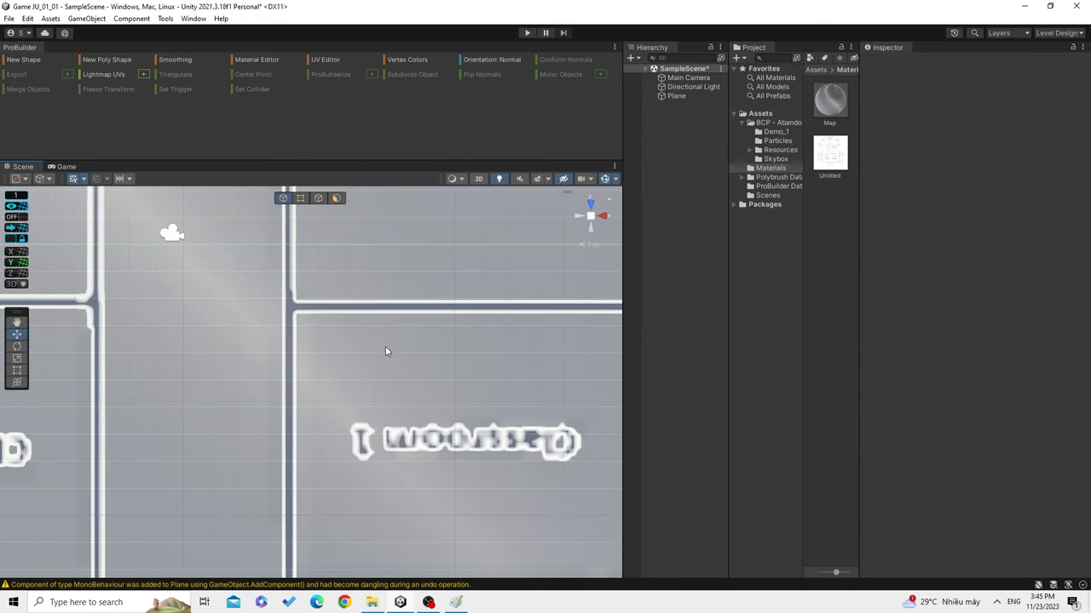
# Start a new poly shape and place its first point at the corridor's room corner.
pyautogui.scroll(-5, 396, 356)
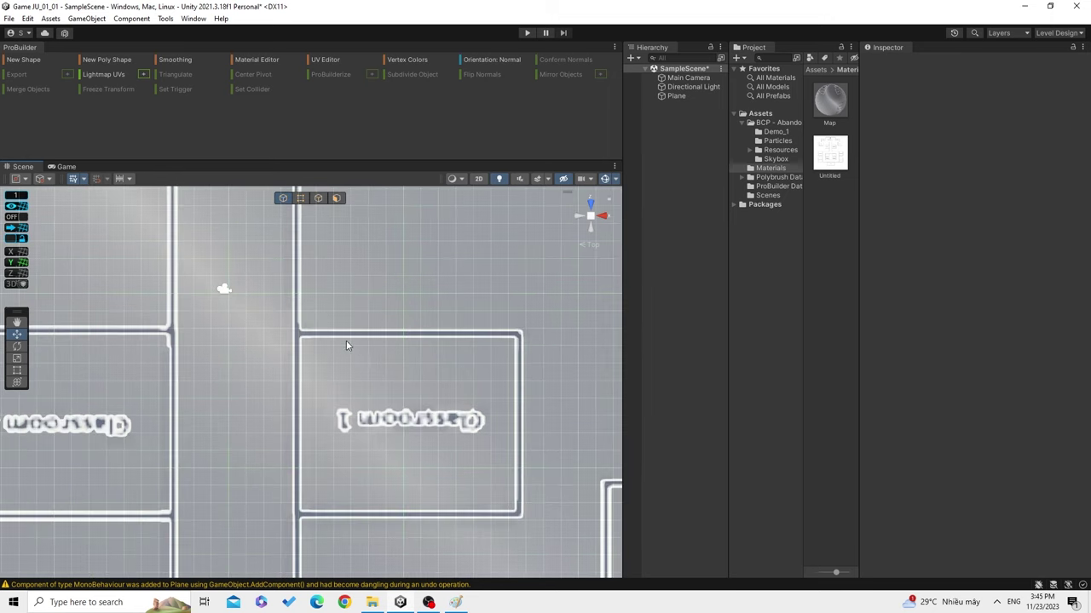
pyautogui.moveTo(350, 327); pyautogui.dragTo(528, 328, button='middle')
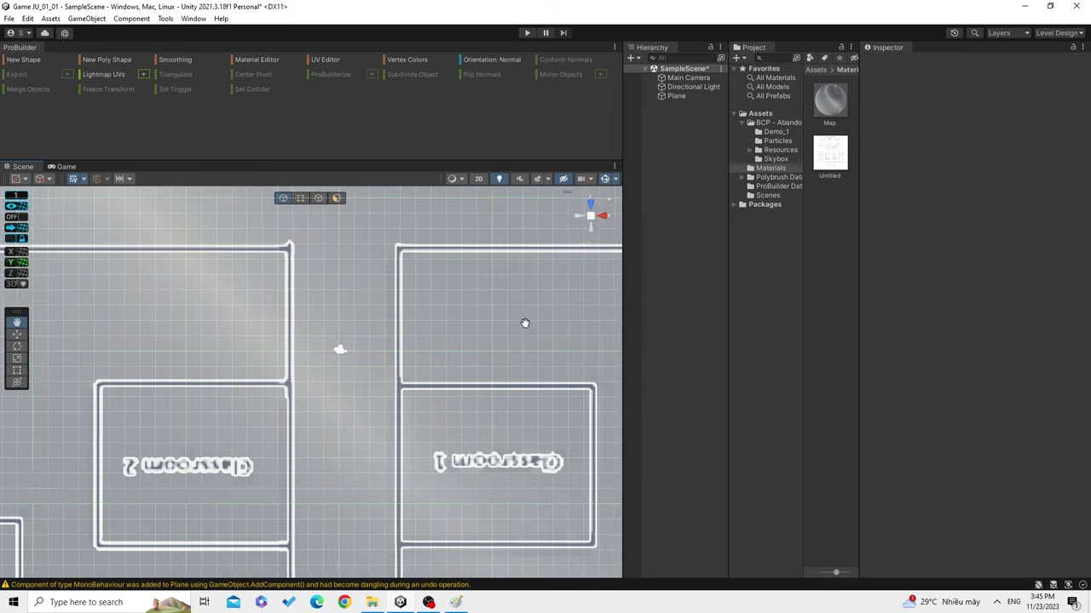
pyautogui.click(112, 58)
pyautogui.scroll(2, 413, 243)
pyautogui.scroll(3, 478, 228)
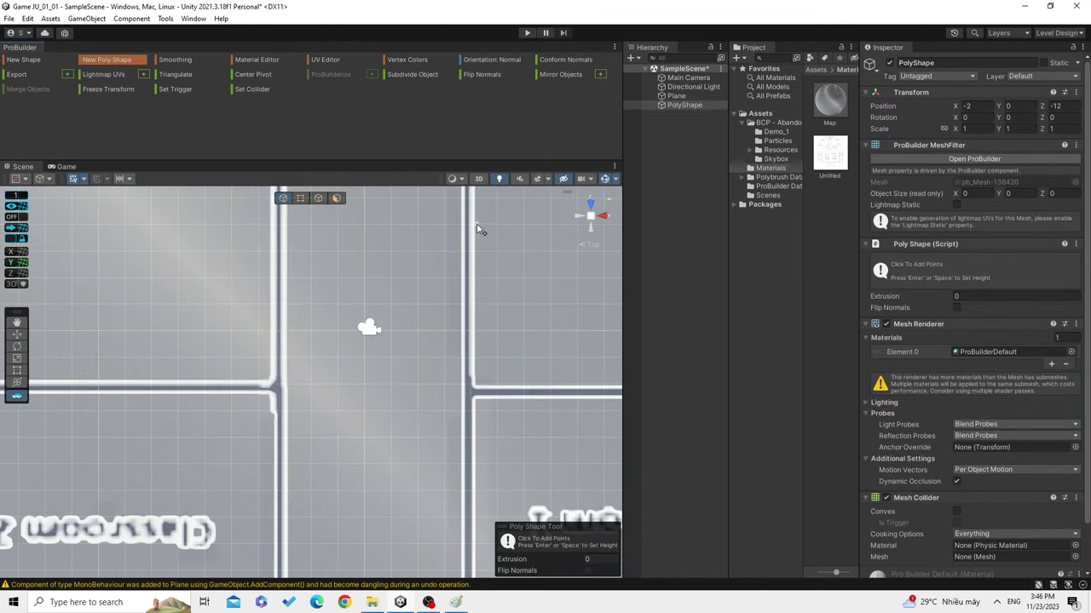
pyautogui.moveTo(478, 229); pyautogui.dragTo(397, 317, button='middle')
pyautogui.scroll(-2, 443, 298)
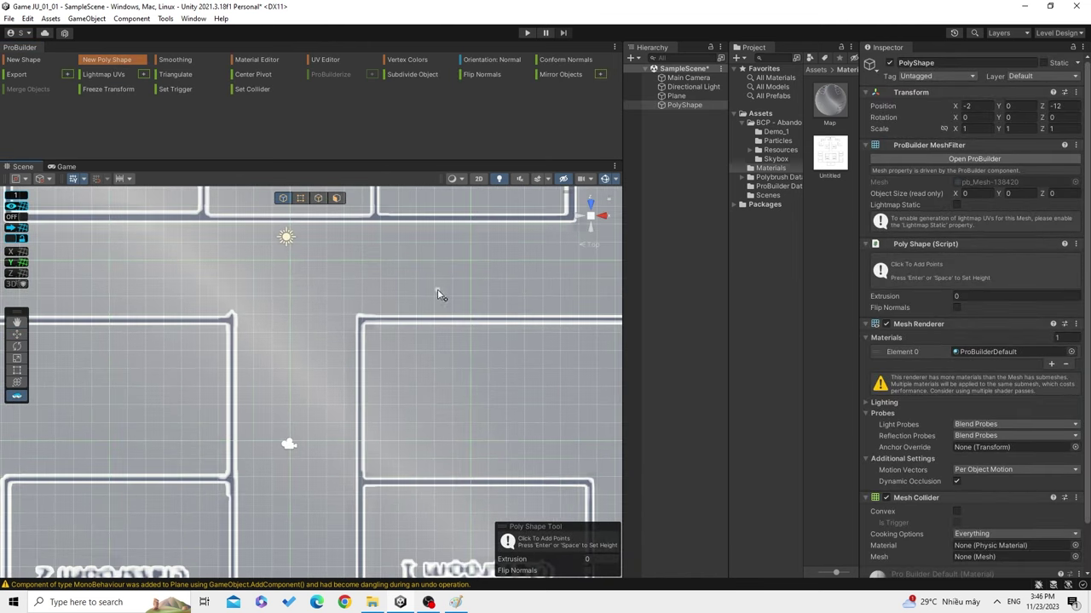
pyautogui.scroll(2, 368, 339)
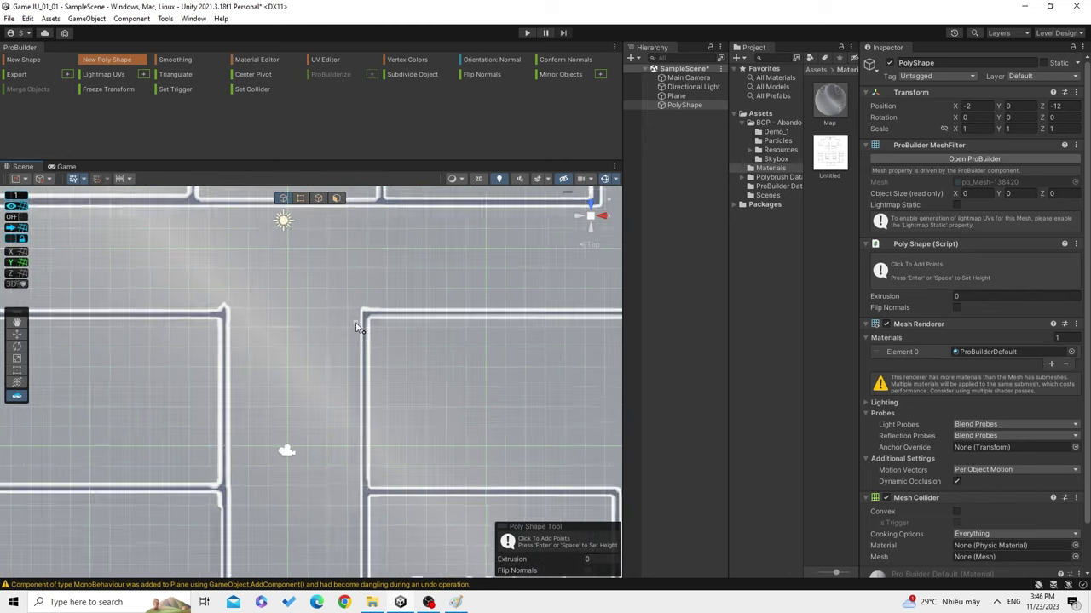
pyautogui.scroll(1, 408, 319)
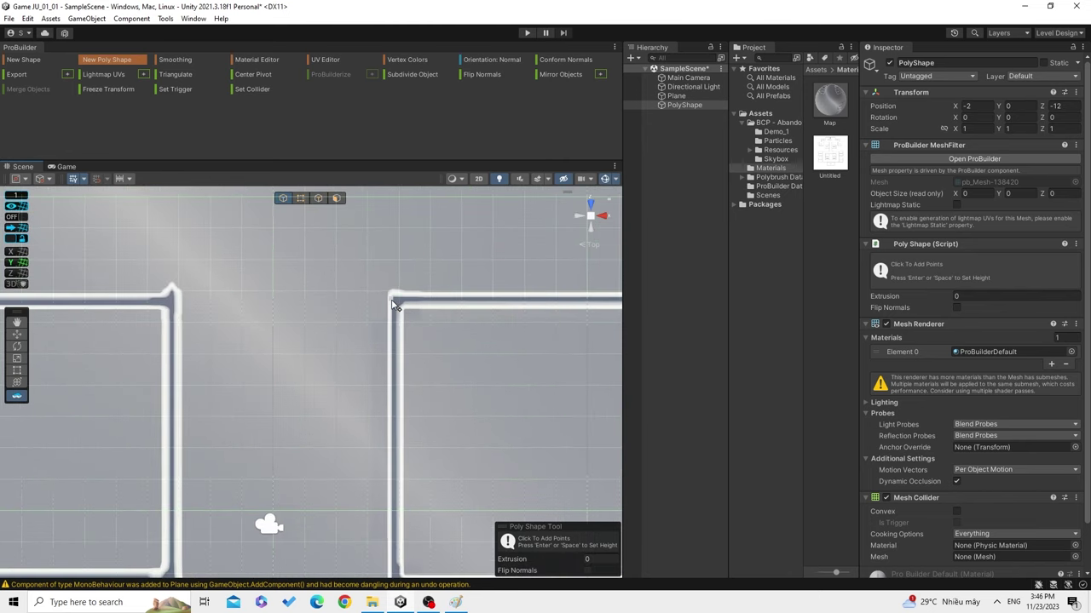
pyautogui.click(394, 305)
# Place the second corridor point at the next room corner further up the floor plan.
pyautogui.moveTo(397, 368); pyautogui.dragTo(397, 281, button='middle')
pyautogui.moveTo(398, 486); pyautogui.dragTo(406, 424, button='middle')
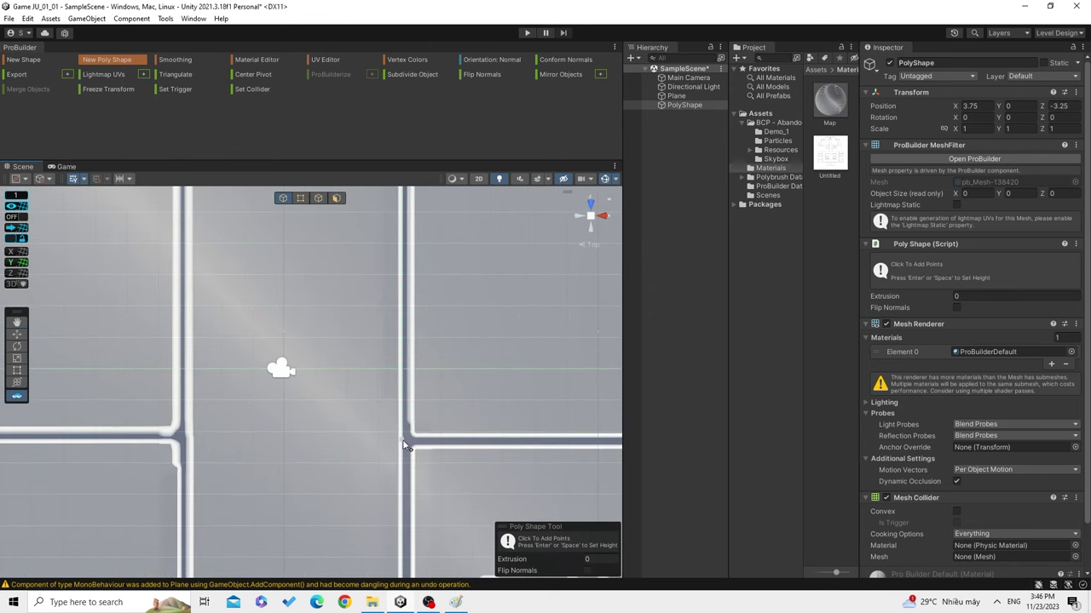
pyautogui.scroll(-2, 405, 445)
pyautogui.scroll(-3, 373, 407)
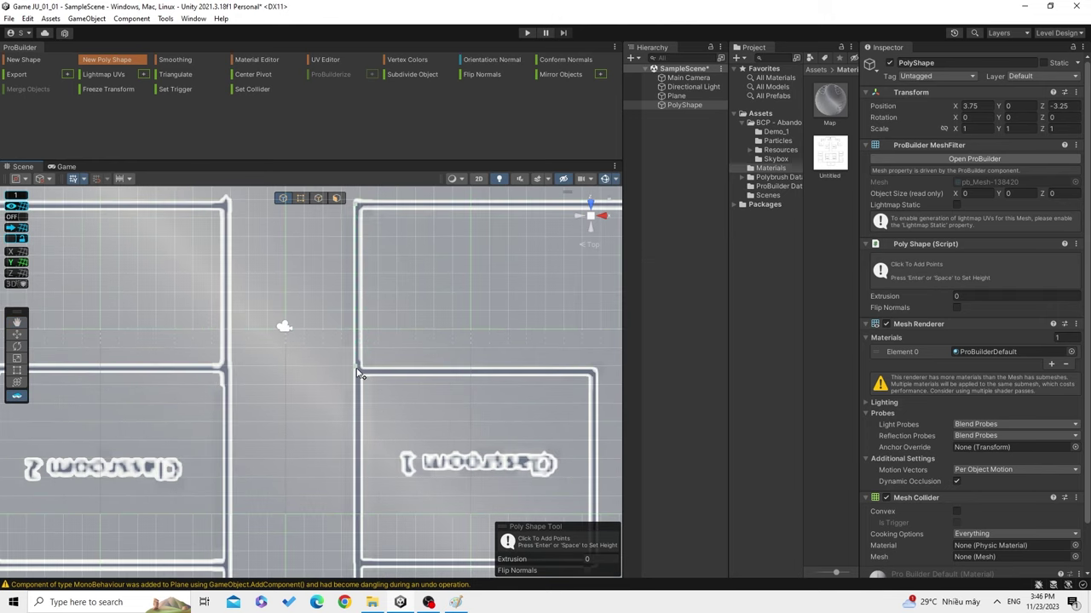
pyautogui.scroll(1, 355, 366)
pyautogui.scroll(1, 360, 353)
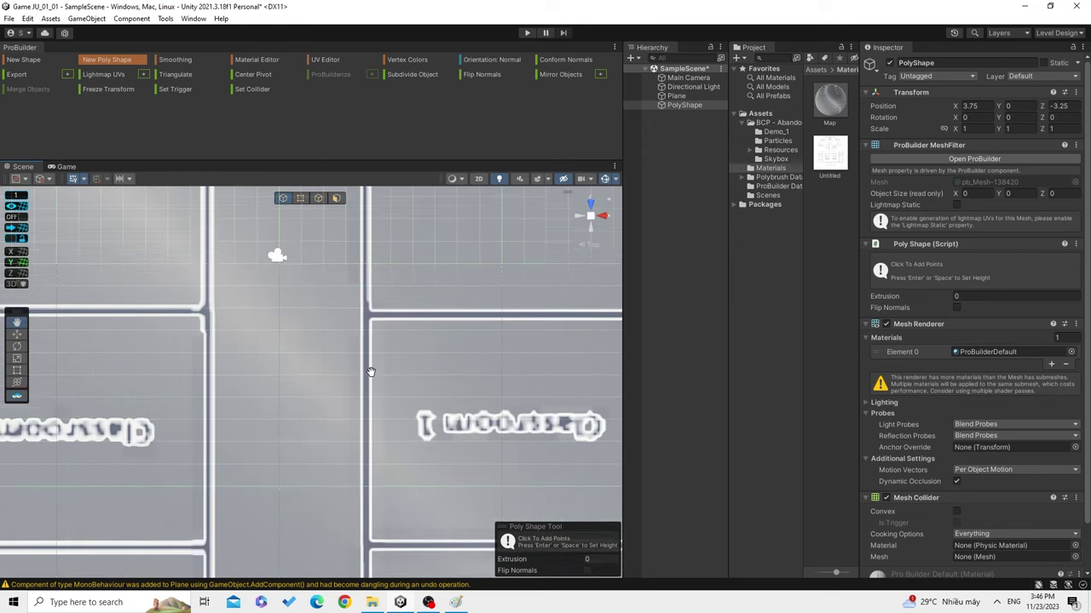
pyautogui.press('Down')
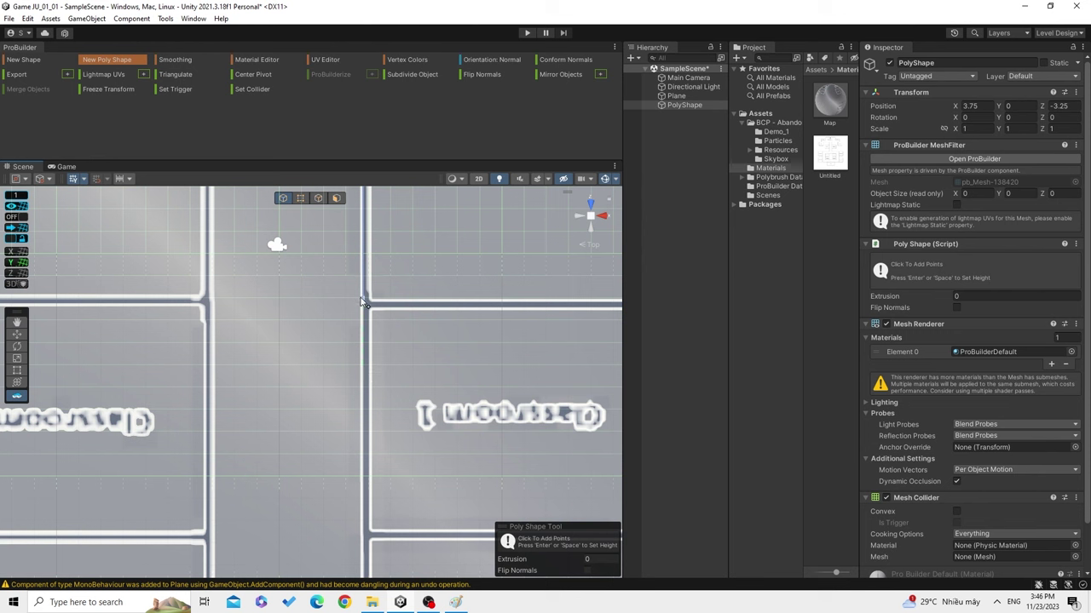
pyautogui.click(364, 306)
# Continue the corridor outline with corner points along the road to its far end.
pyautogui.press('Down')
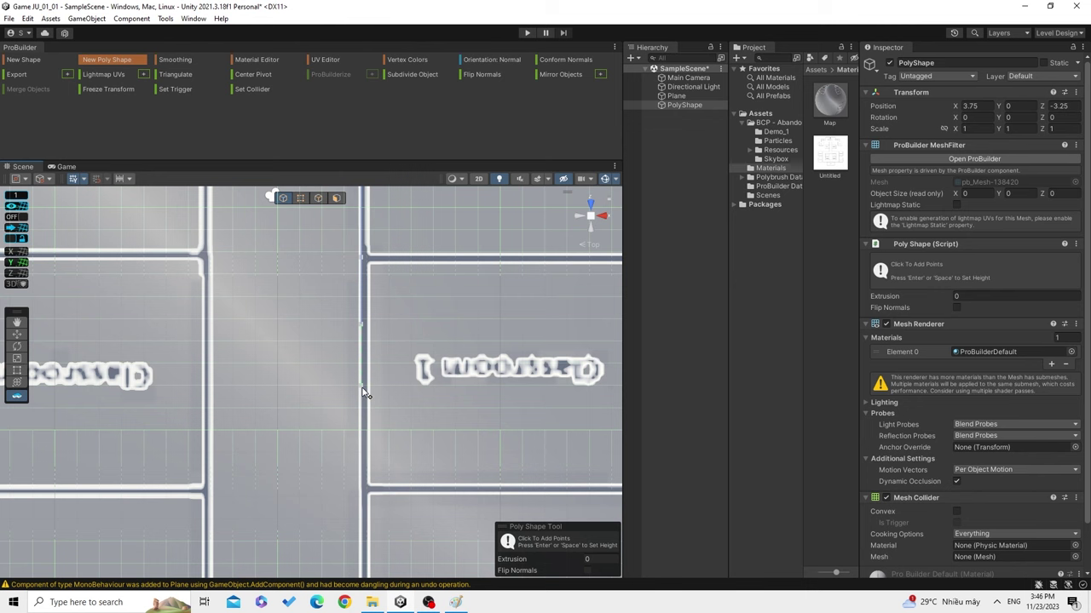
pyautogui.press('Down')
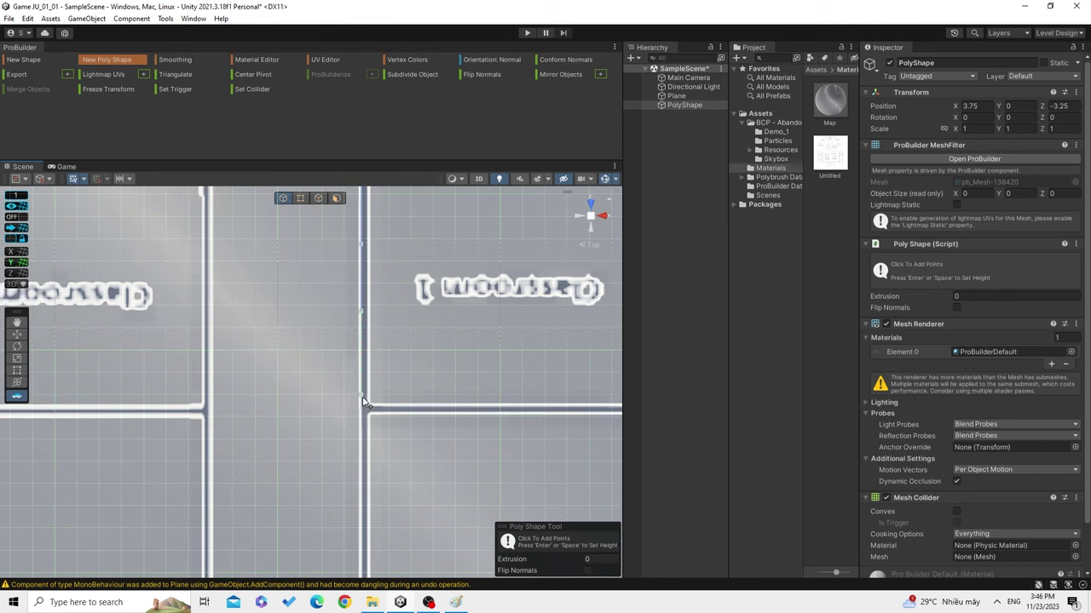
pyautogui.scroll(-2, 375, 418)
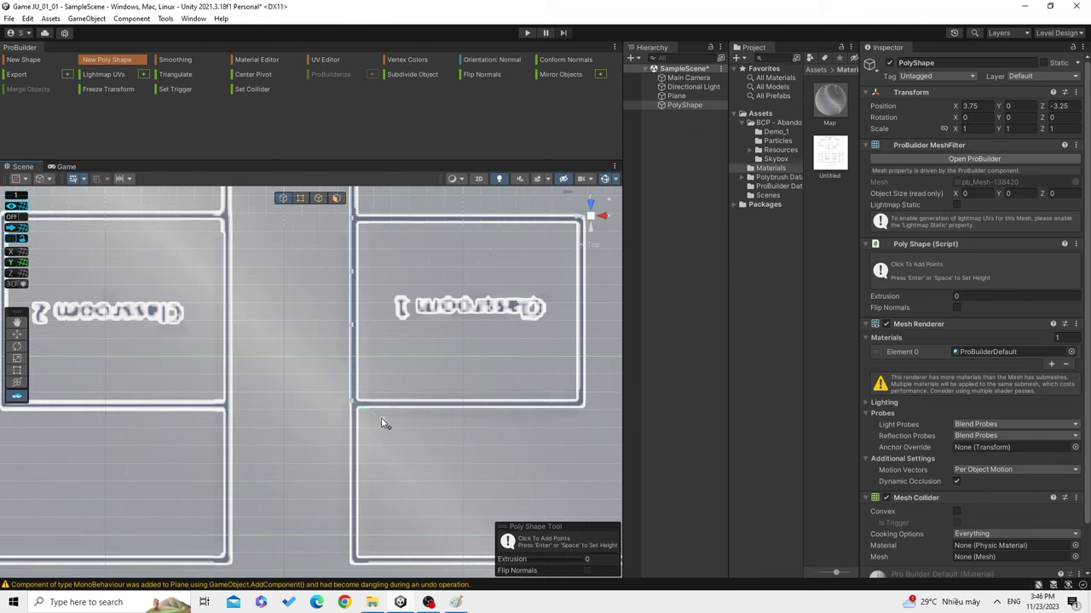
pyautogui.press('Down')
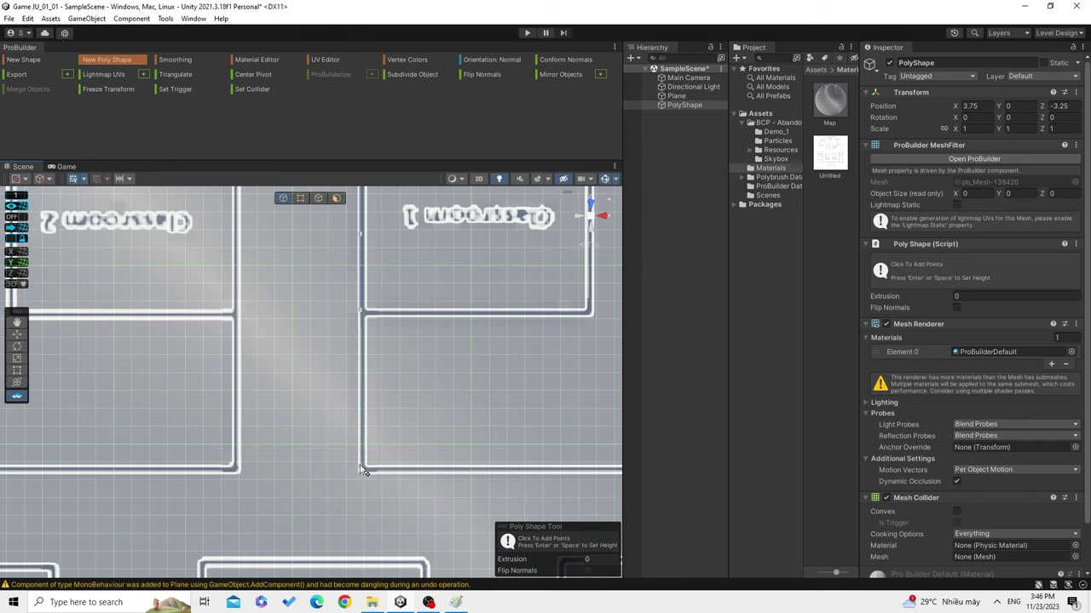
pyautogui.click(361, 468)
pyautogui.click(239, 468)
pyautogui.press('Up')
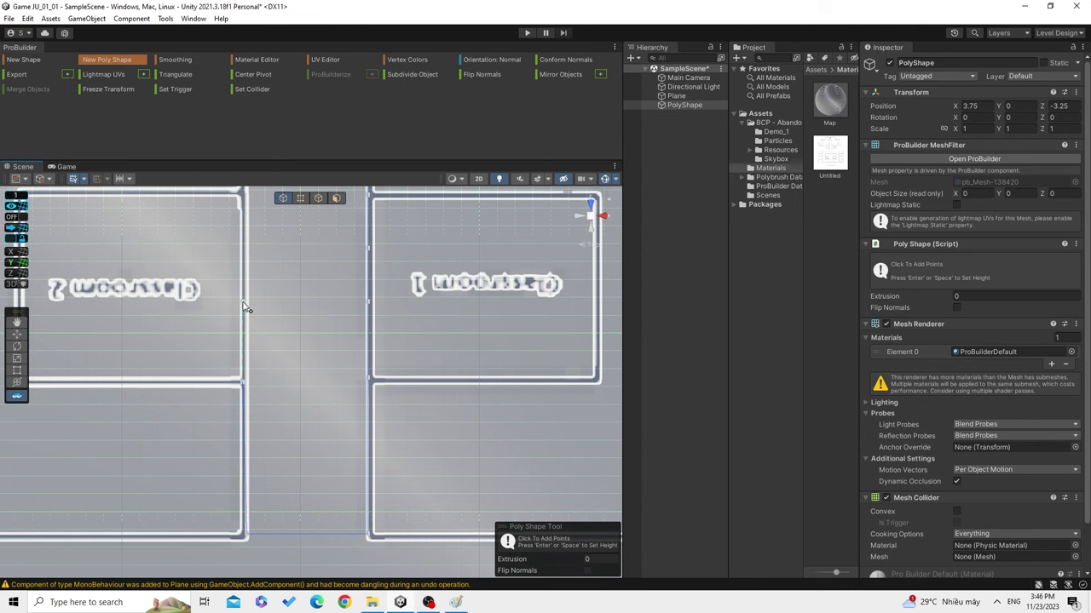
pyautogui.press('Up')
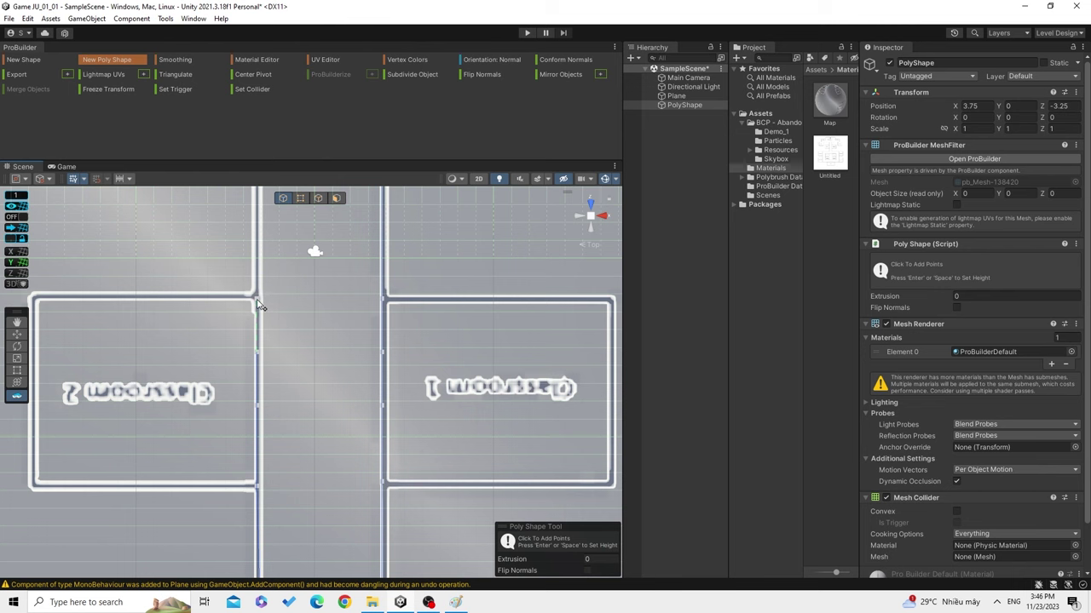
pyautogui.press('Up')
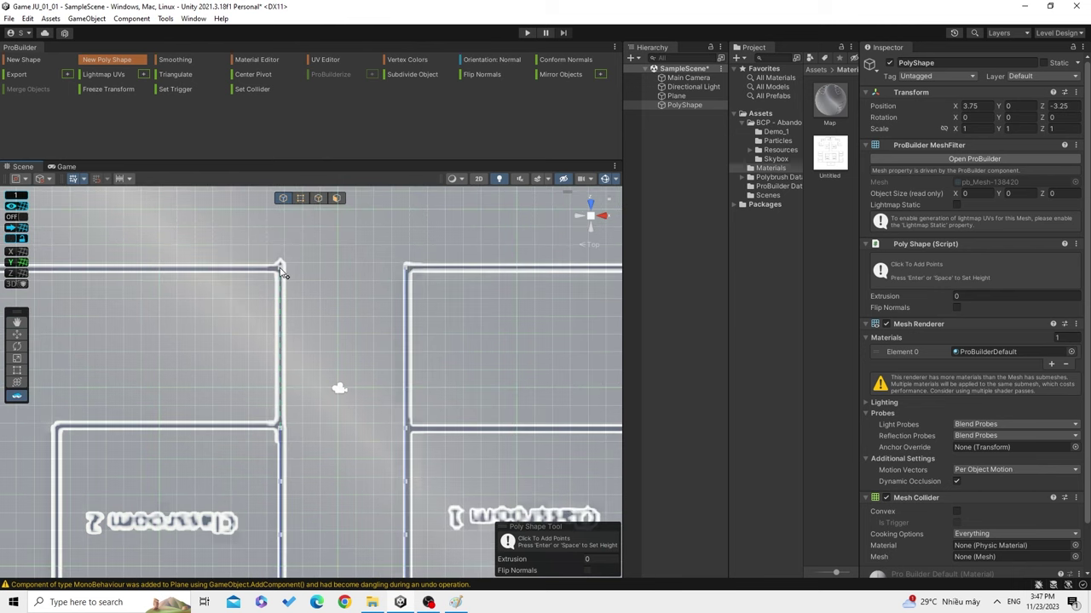
pyautogui.click(282, 273)
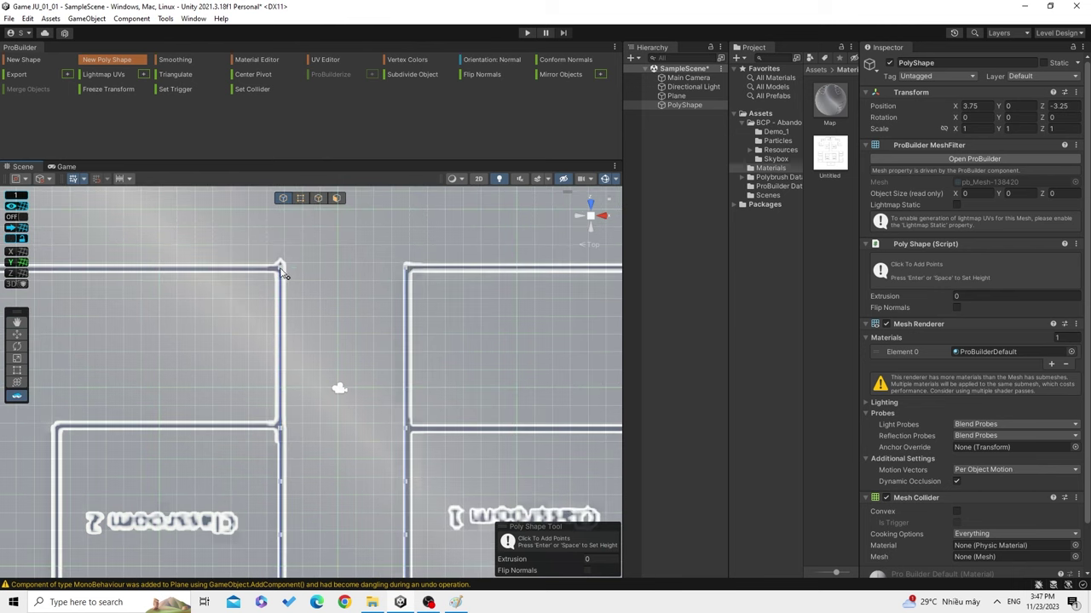
# Place the last point to close the corridor outline and finish the flat poly shape.
pyautogui.click(408, 273)
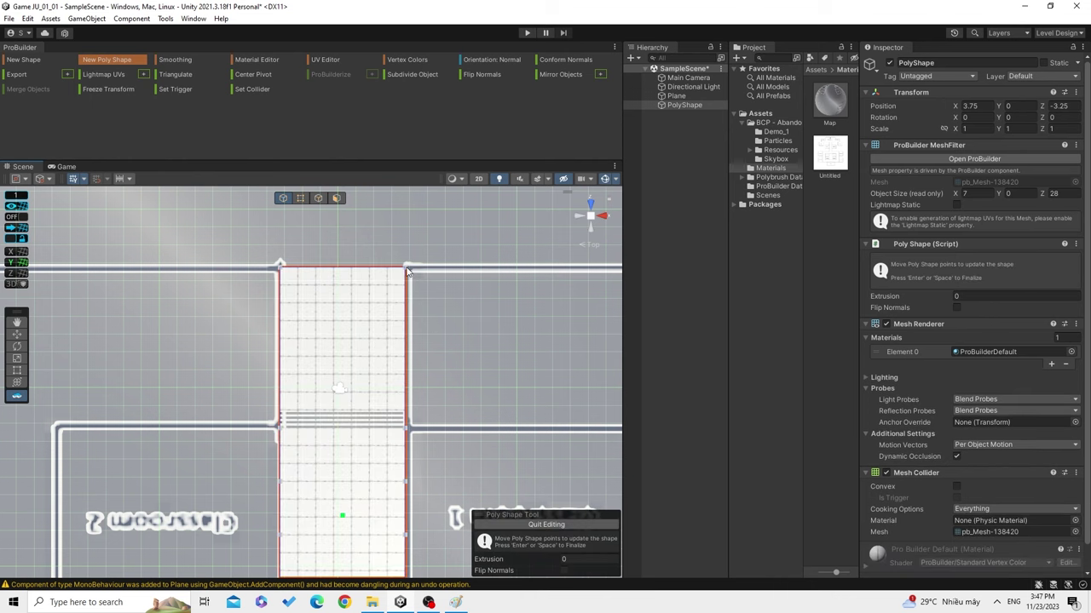
pyautogui.press('Return')
pyautogui.scroll(-3, 451, 370)
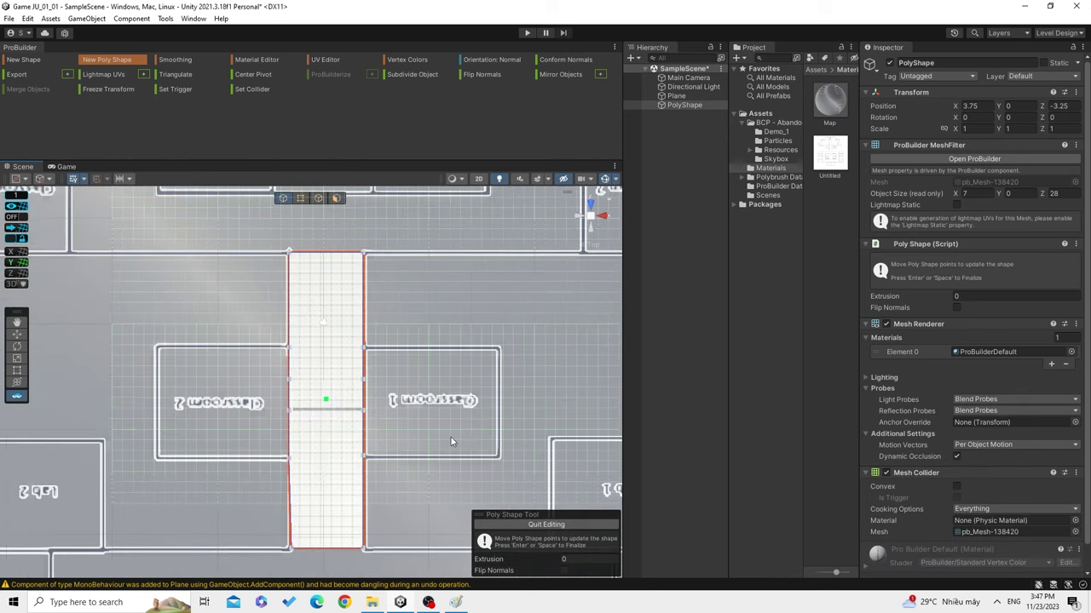
pyautogui.press('Down')
pyautogui.press('Right')
pyautogui.press('Left')
pyautogui.scroll(3, 434, 430)
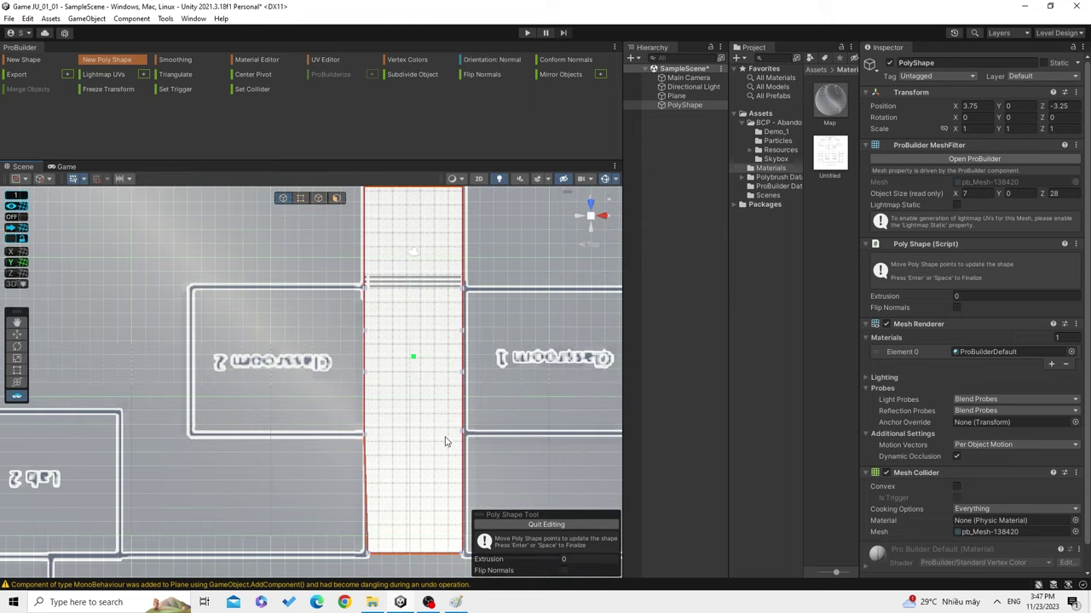
pyautogui.press('Right')
pyautogui.scroll(-1, 312, 363)
pyautogui.scroll(-1, 312, 363)
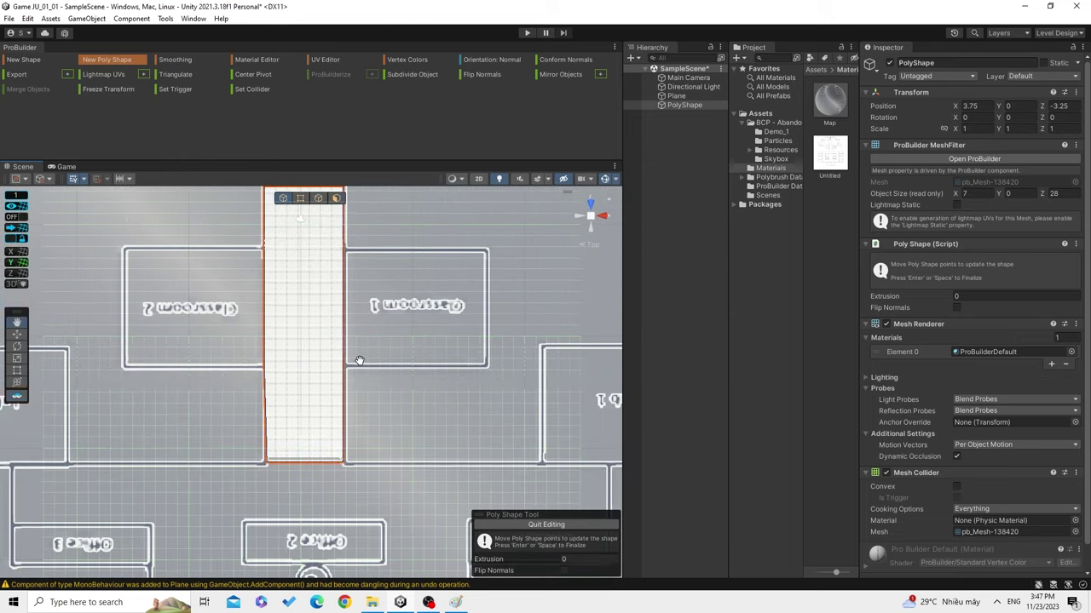
pyautogui.press('Up')
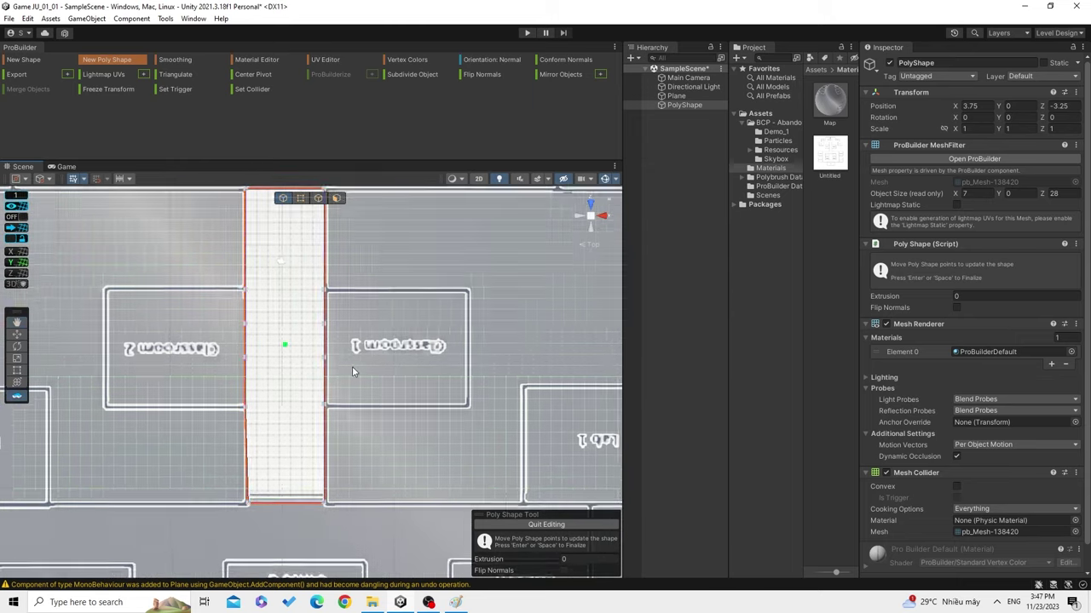
# Lower the floor-plan Plane to Y -0.1, then reselect the corridor PolyShape.
pyautogui.moveTo(353, 370)
pyautogui.keyDown('alt'); pyautogui.mouseDown()
pyautogui.moveTo(241, 295)
pyautogui.moveTo(331, 460)
pyautogui.moveTo(307, 481)
pyautogui.mouseUp(); pyautogui.keyUp('alt')
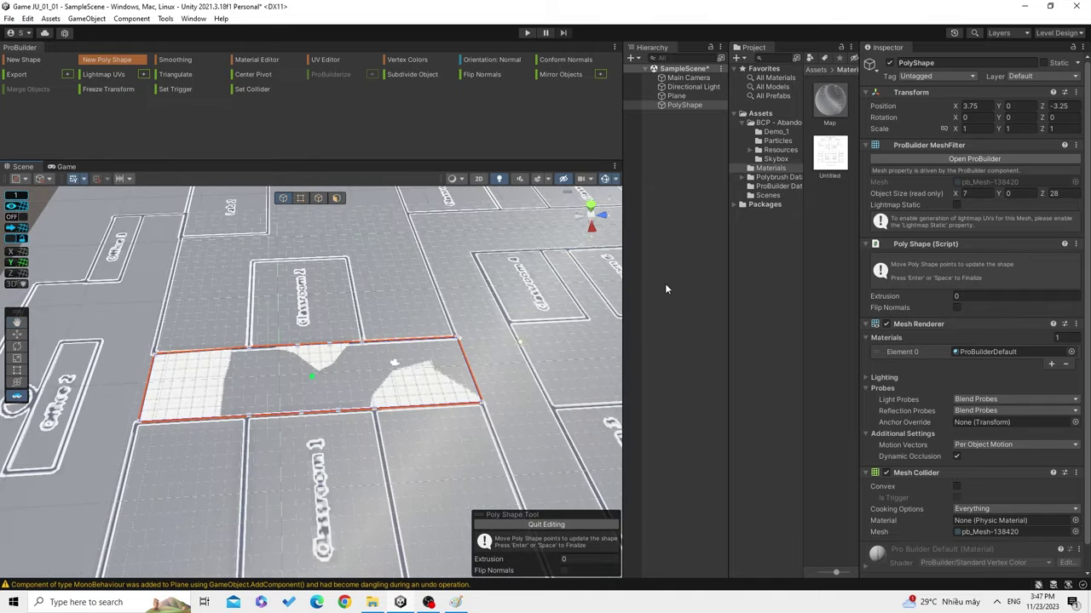
pyautogui.click(675, 95)
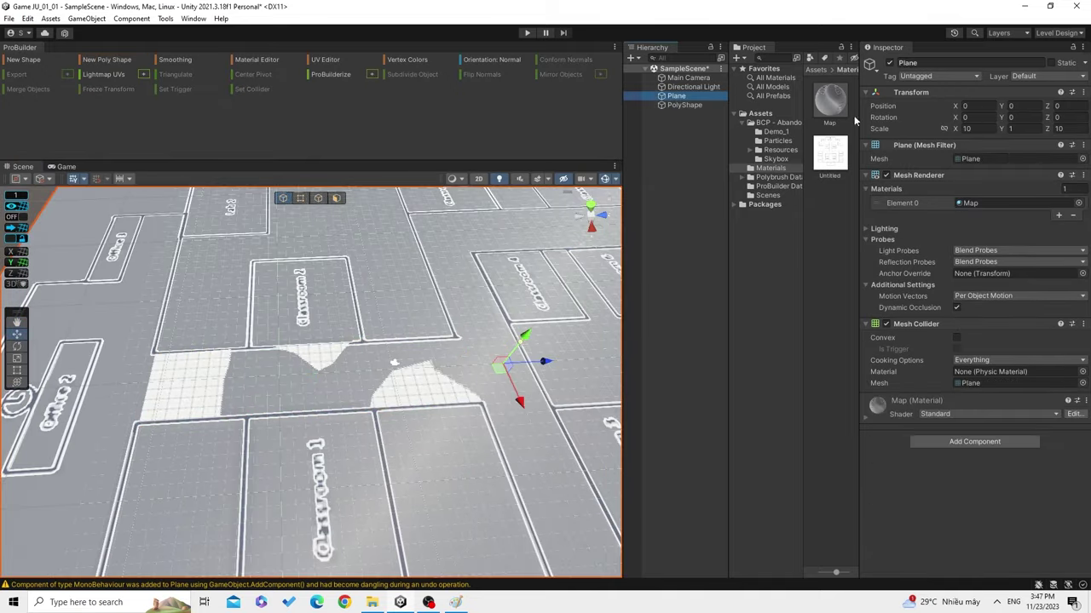
pyautogui.click(1018, 105)
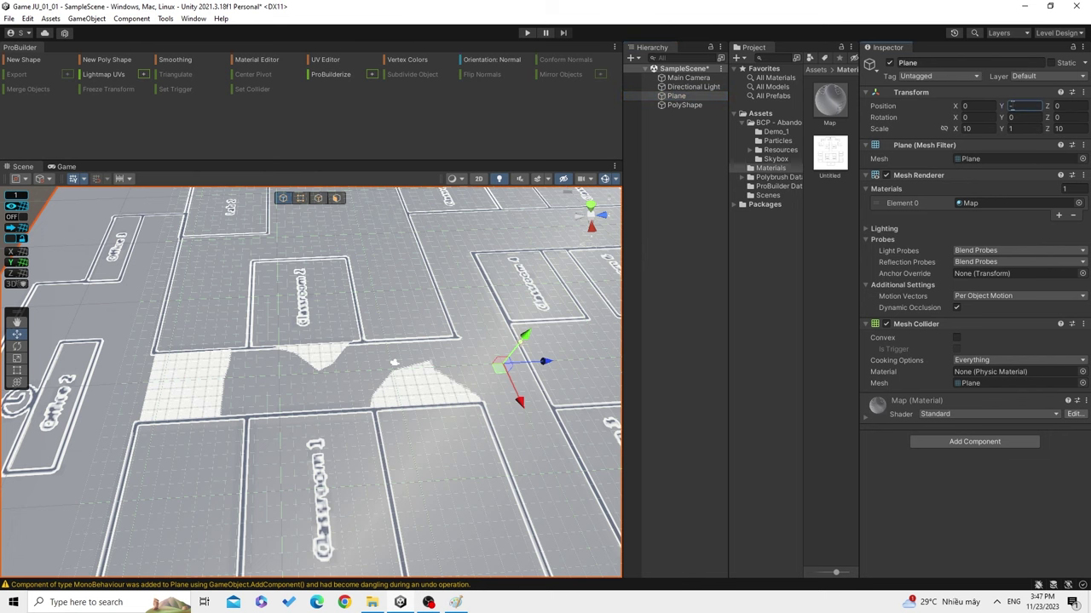
pyautogui.write('-0.1')
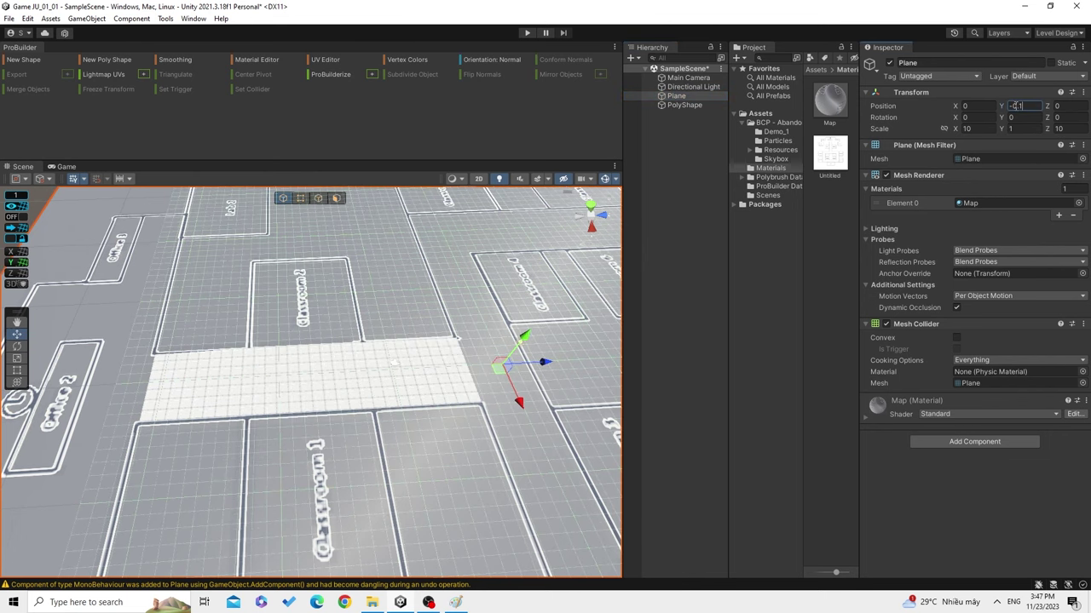
pyautogui.click(686, 105)
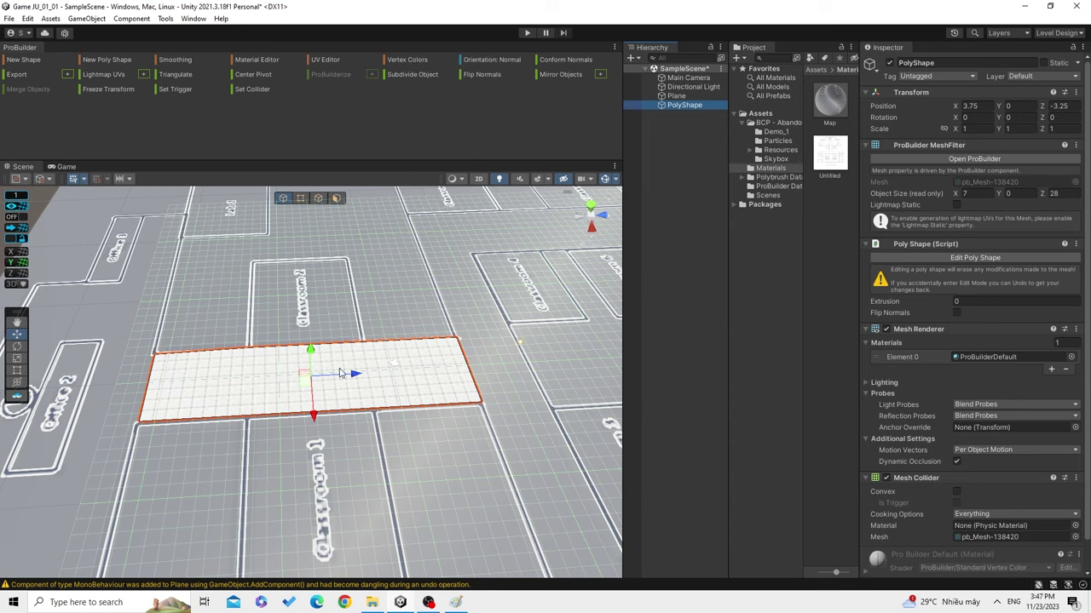
# Extrude the corridor poly shape upward to a height of 5.
pyautogui.scroll(2, 326, 424)
pyautogui.scroll(2, 327, 425)
pyautogui.scroll(-2, 326, 425)
pyautogui.scroll(-1, 328, 409)
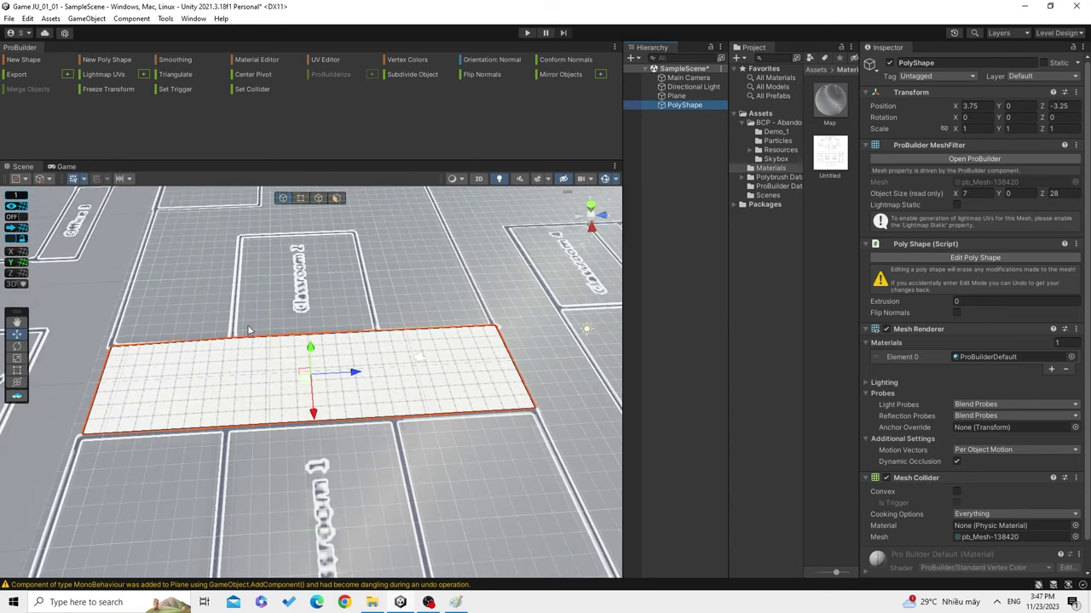
pyautogui.scroll(1, 333, 378)
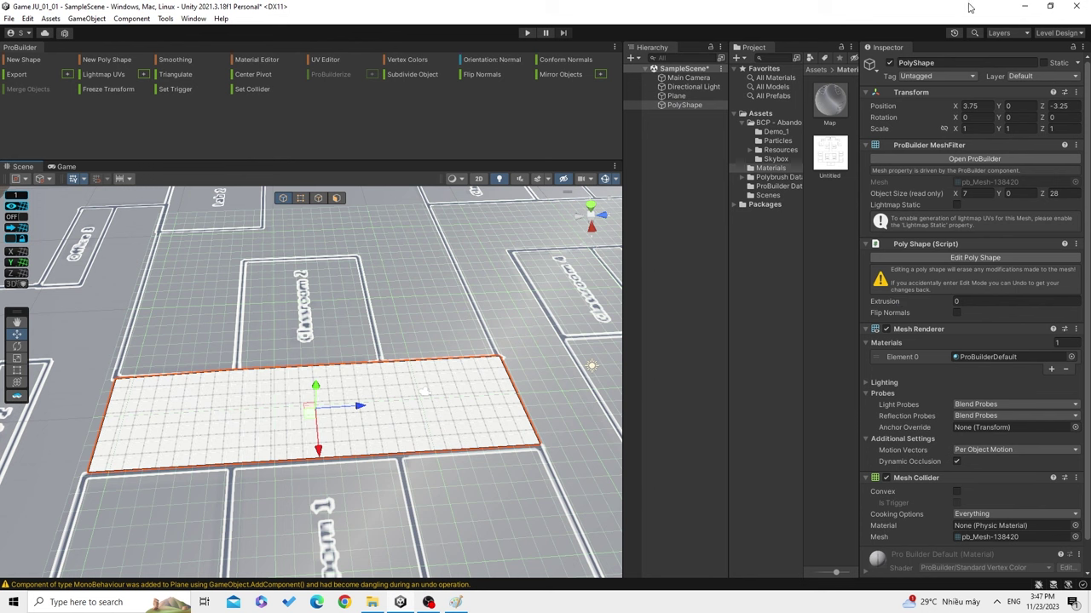
pyautogui.moveTo(890, 303); pyautogui.dragTo(978, 303)
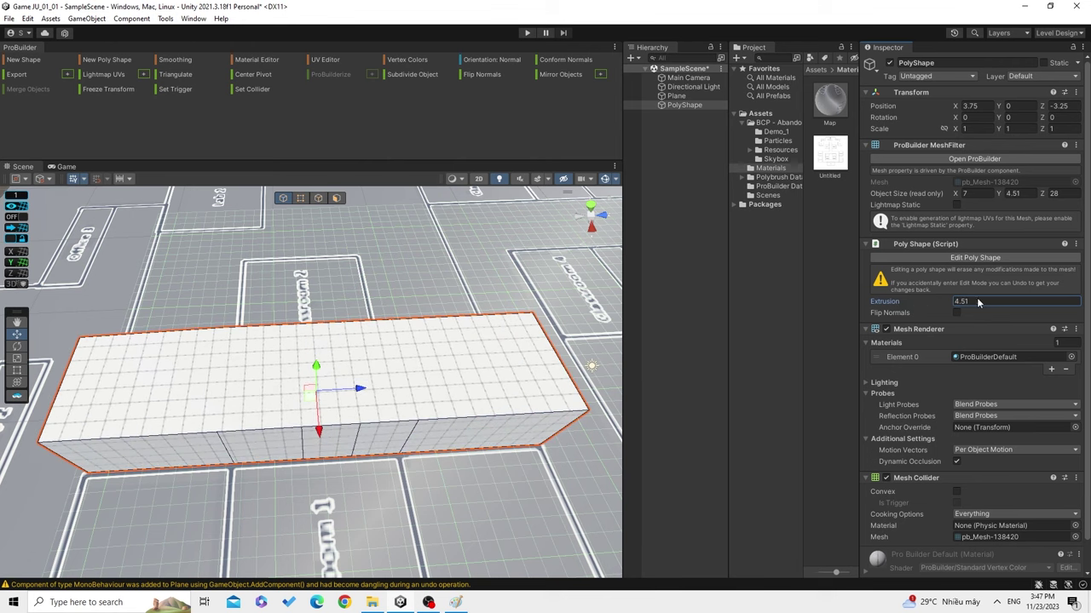
pyautogui.write('5')
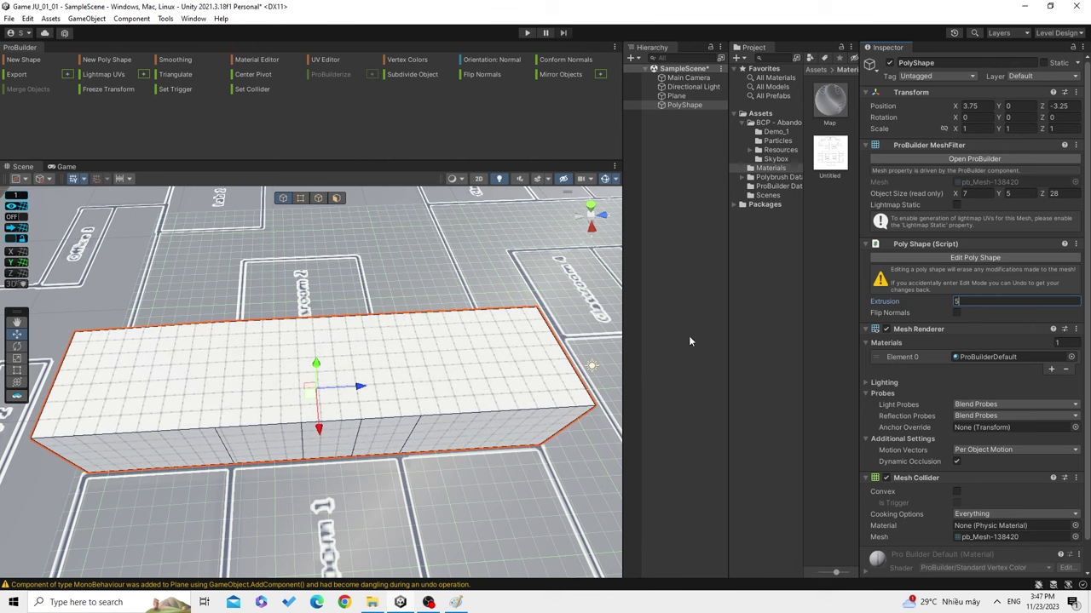
# Enable Flip Normals on the corridor box so its inner faces show.
pyautogui.moveTo(422, 443); pyautogui.dragTo(288, 457, button='middle')
pyautogui.moveTo(500, 437); pyautogui.dragTo(426, 428, button='middle')
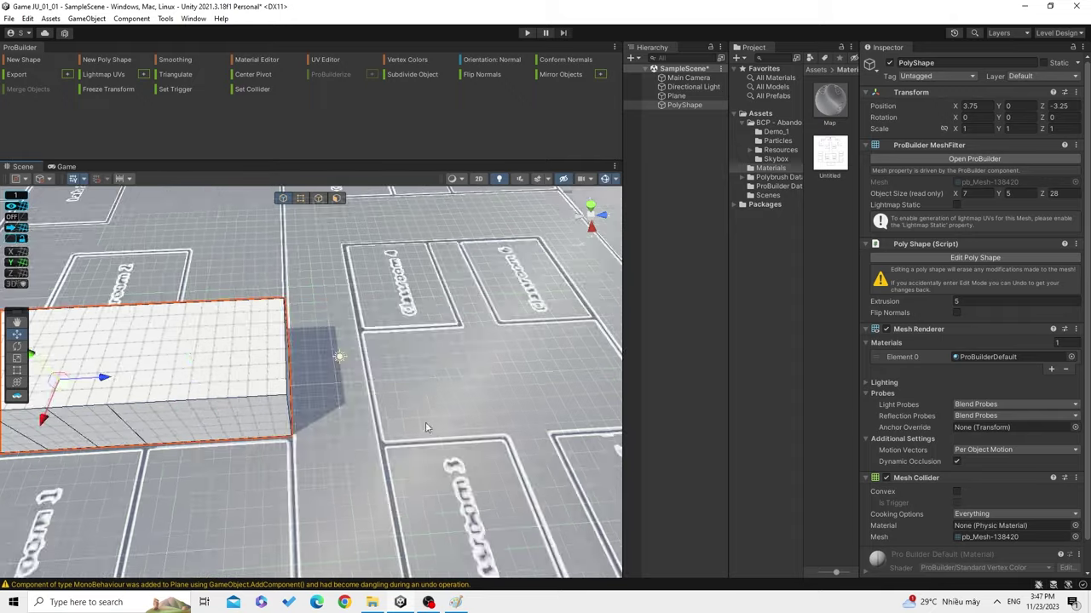
pyautogui.keyDown('alt'); pyautogui.moveTo(426, 428); pyautogui.dragTo(353, 416); pyautogui.keyUp('alt')
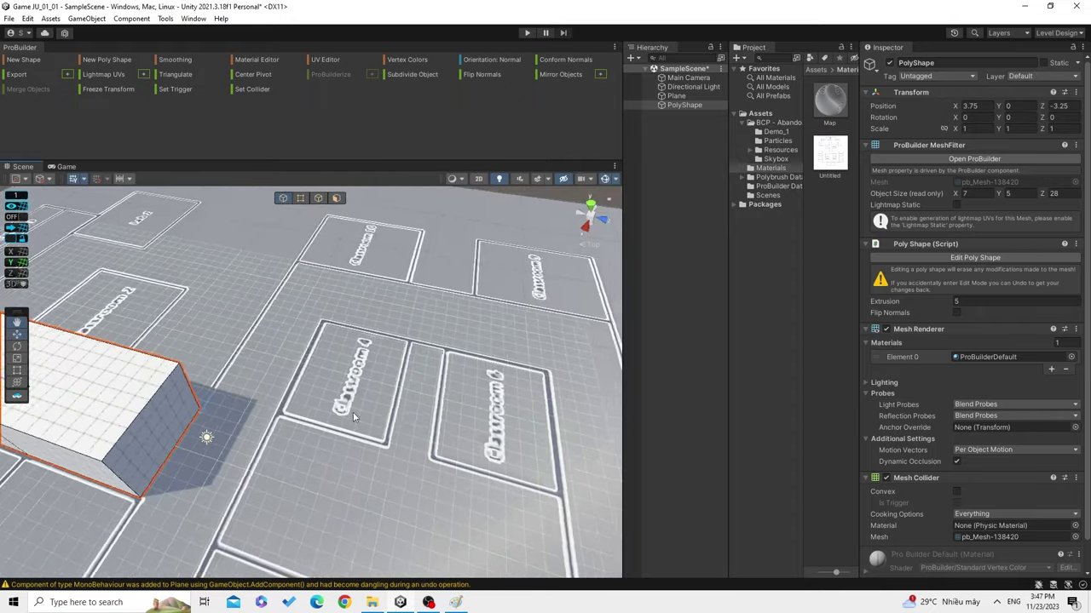
pyautogui.press('f')
pyautogui.moveTo(329, 392)
pyautogui.keyDown('alt'); pyautogui.mouseDown()
pyautogui.moveTo(395, 432)
pyautogui.moveTo(219, 428)
pyautogui.mouseUp(); pyautogui.keyUp('alt')
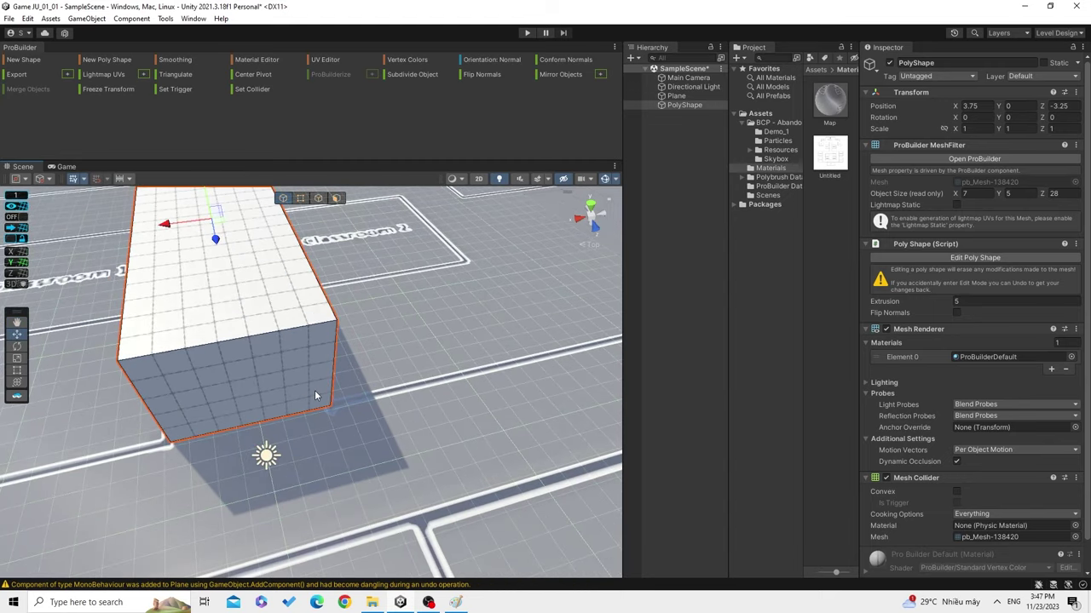
pyautogui.keyDown('alt'); pyautogui.moveTo(382, 416); pyautogui.dragTo(337, 553); pyautogui.keyUp('alt')
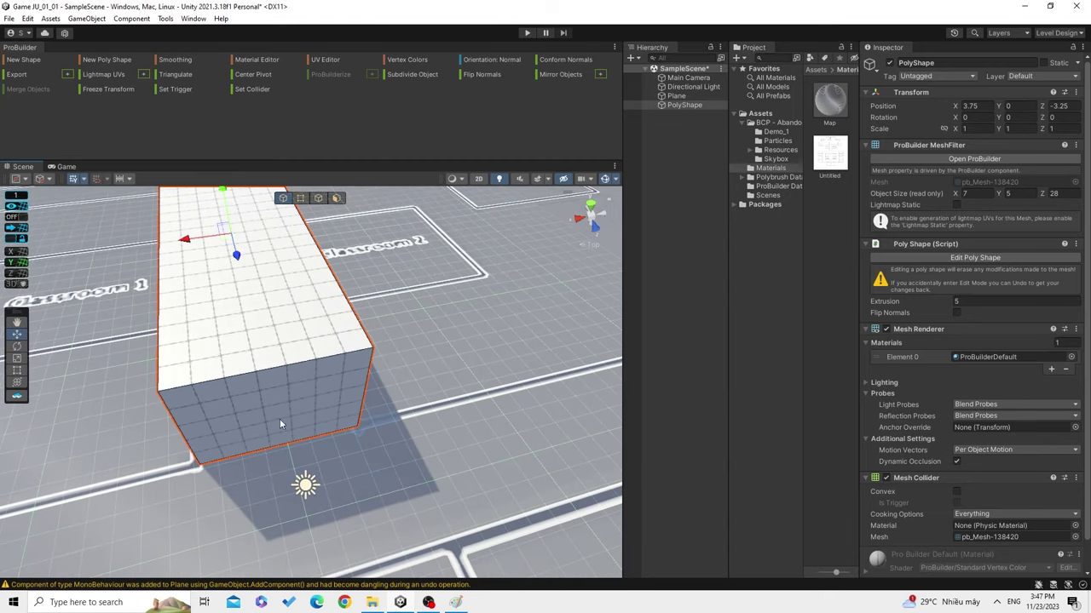
pyautogui.moveTo(280, 424)
pyautogui.keyDown('alt'); pyautogui.mouseDown()
pyautogui.moveTo(378, 480)
pyautogui.moveTo(421, 441)
pyautogui.mouseUp(); pyautogui.keyUp('alt')
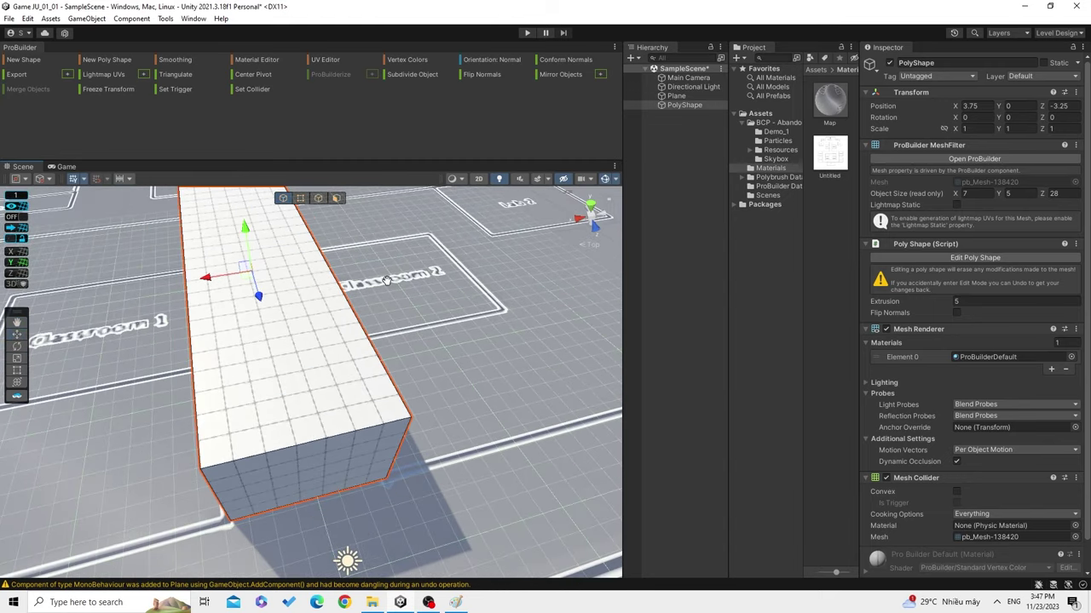
pyautogui.keyDown('alt'); pyautogui.moveTo(387, 281); pyautogui.dragTo(300, 279); pyautogui.keyUp('alt')
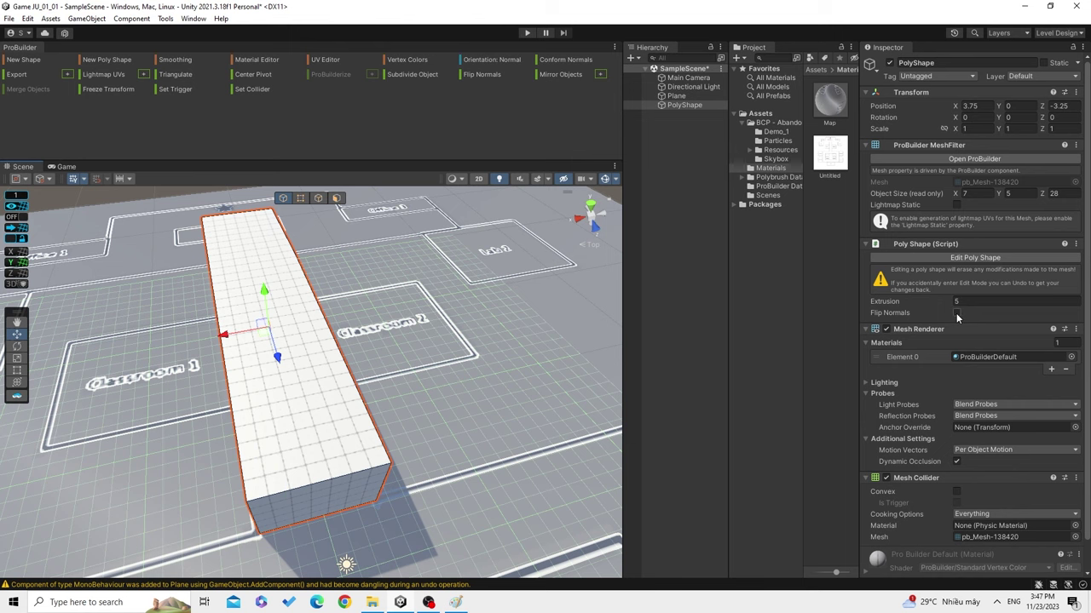
pyautogui.click(955, 313)
pyautogui.keyDown('alt'); pyautogui.moveTo(455, 397); pyautogui.dragTo(515, 443); pyautogui.keyUp('alt')
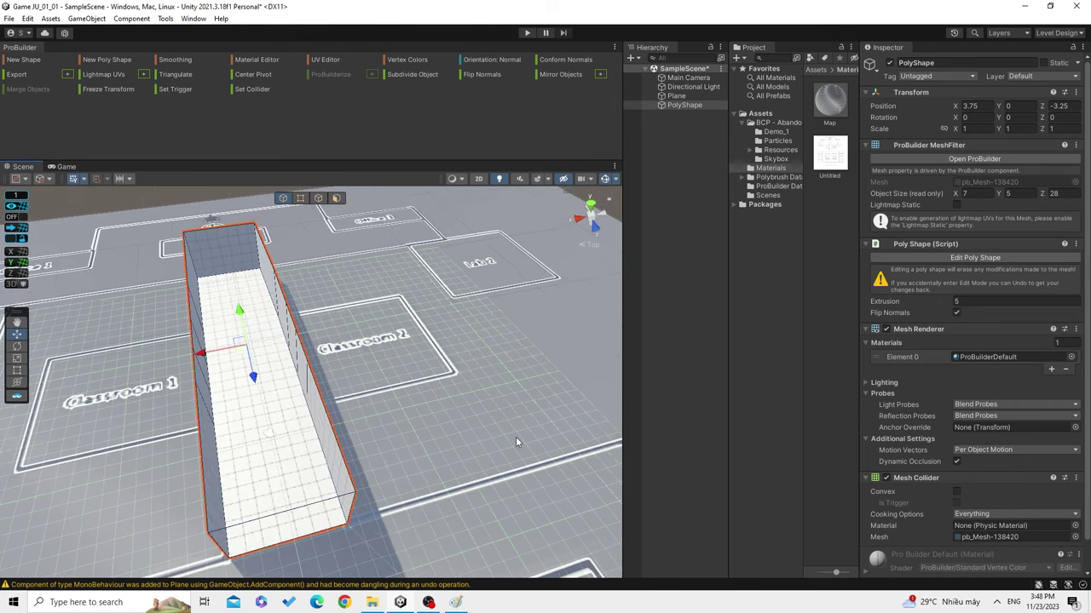
pyautogui.keyDown('alt'); pyautogui.moveTo(420, 375); pyautogui.dragTo(292, 430); pyautogui.keyUp('alt')
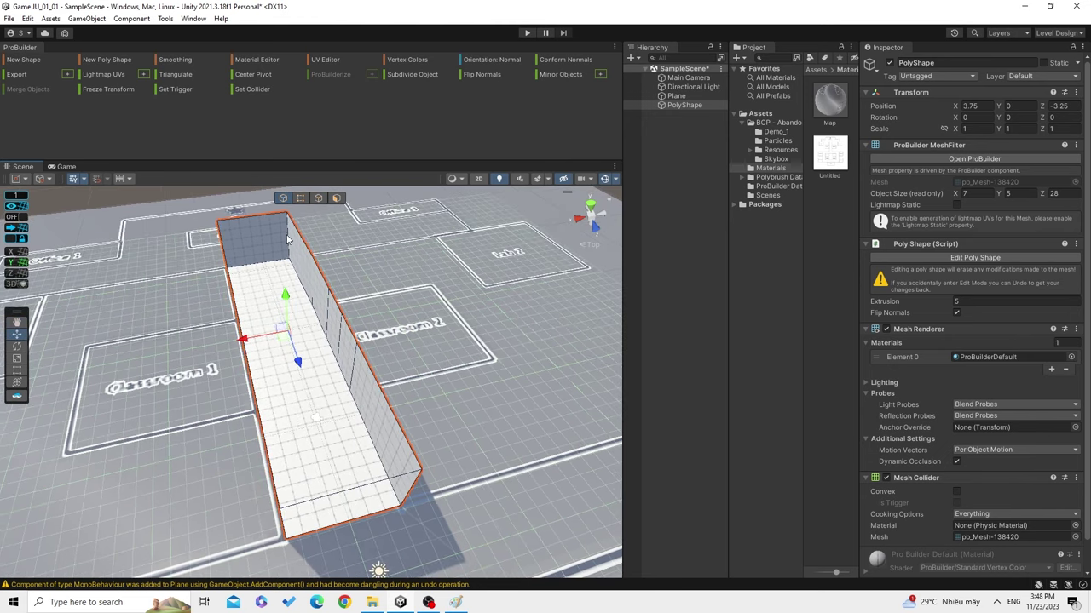
pyautogui.moveTo(475, 381)
pyautogui.keyDown('alt'); pyautogui.mouseDown()
pyautogui.moveTo(497, 367)
pyautogui.moveTo(473, 378)
pyautogui.mouseUp(); pyautogui.keyUp('alt')
pyautogui.keyDown('alt'); pyautogui.moveTo(354, 432); pyautogui.dragTo(279, 492); pyautogui.keyUp('alt')
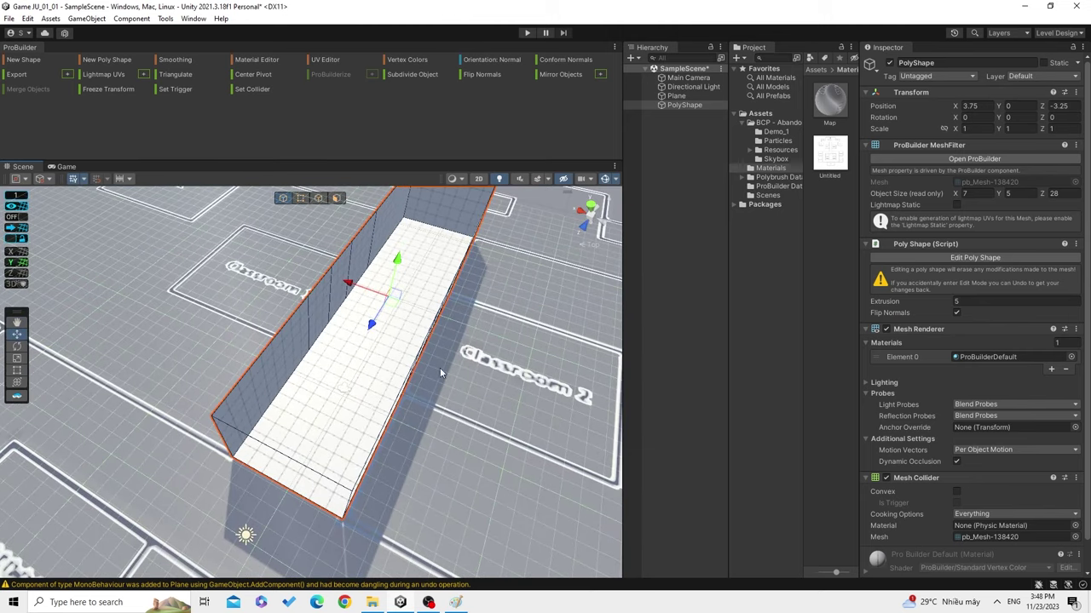
pyautogui.keyDown('alt'); pyautogui.moveTo(357, 465); pyautogui.dragTo(318, 457); pyautogui.keyUp('alt')
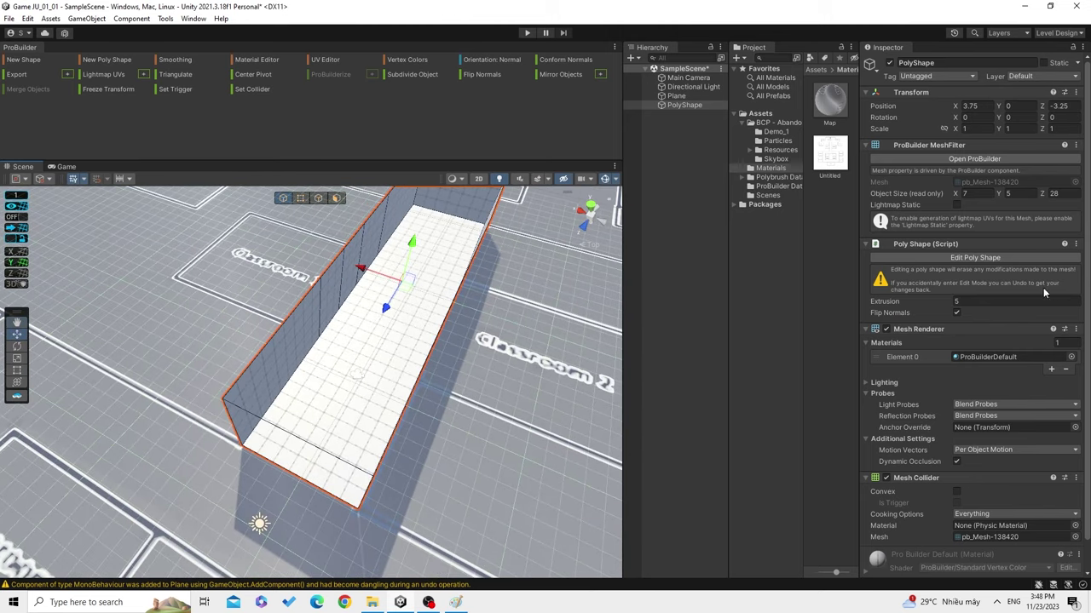
# Toggle Flip Normals off and back on, leaving the inner walls visible.
pyautogui.click(957, 313)
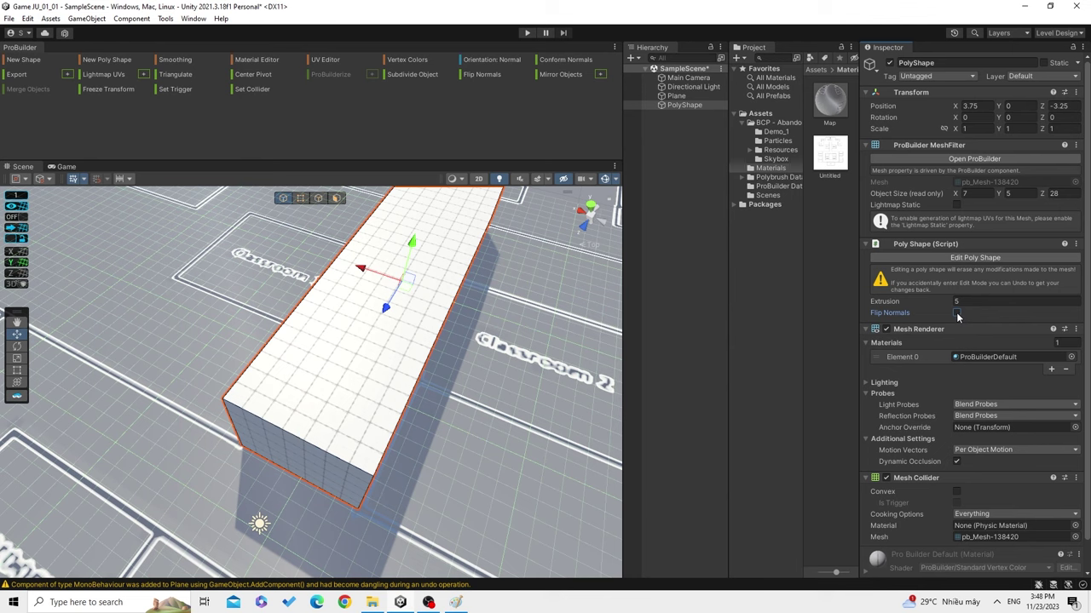
pyautogui.keyDown('alt'); pyautogui.moveTo(609, 424); pyautogui.dragTo(401, 426); pyautogui.keyUp('alt')
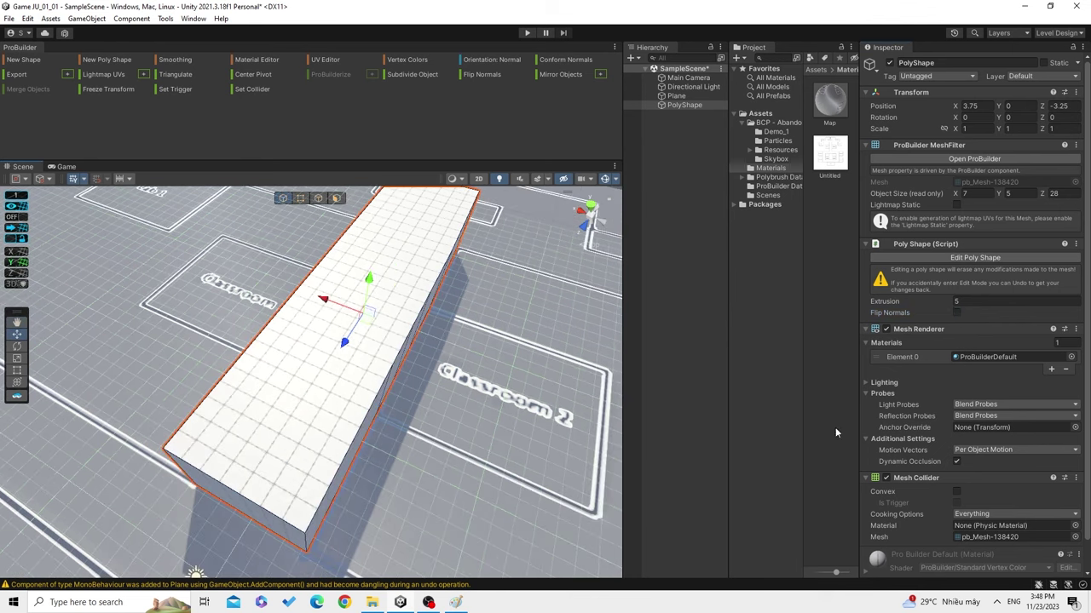
pyautogui.click(957, 313)
pyautogui.keyDown('alt'); pyautogui.moveTo(299, 458); pyautogui.dragTo(356, 354); pyautogui.keyUp('alt')
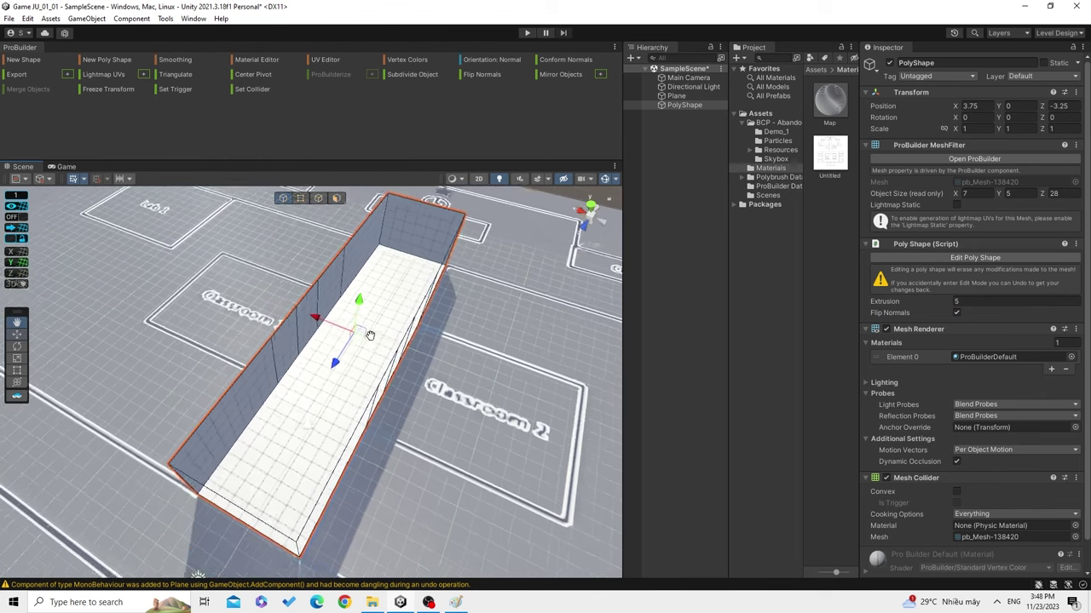
pyautogui.moveTo(355, 354); pyautogui.dragTo(339, 385, button='middle')
pyautogui.moveTo(369, 444)
pyautogui.keyDown('alt'); pyautogui.mouseDown()
pyautogui.moveTo(406, 404)
pyautogui.moveTo(288, 294)
pyautogui.mouseUp(); pyautogui.keyUp('alt')
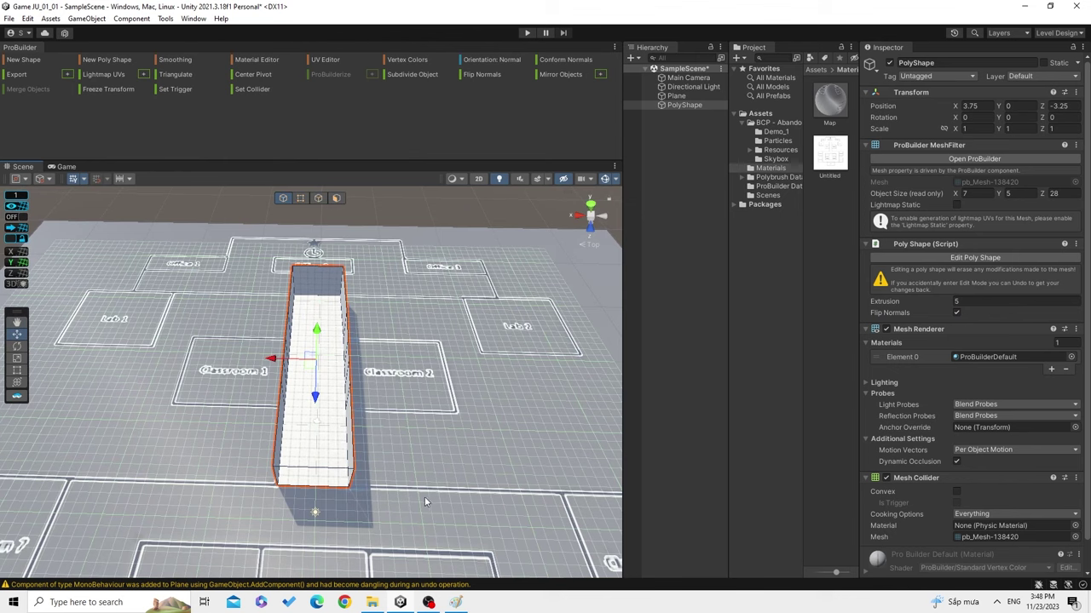
# Reselect the hollow 5-unit corridor PolyShape and enter Edit Poly Shape mode on its points.
pyautogui.click(366, 514)
pyautogui.moveTo(426, 502)
pyautogui.keyDown('alt'); pyautogui.mouseDown()
pyautogui.moveTo(366, 514)
pyautogui.moveTo(366, 493)
pyautogui.moveTo(295, 439)
pyautogui.mouseUp(); pyautogui.keyUp('alt')
pyautogui.click(366, 493)
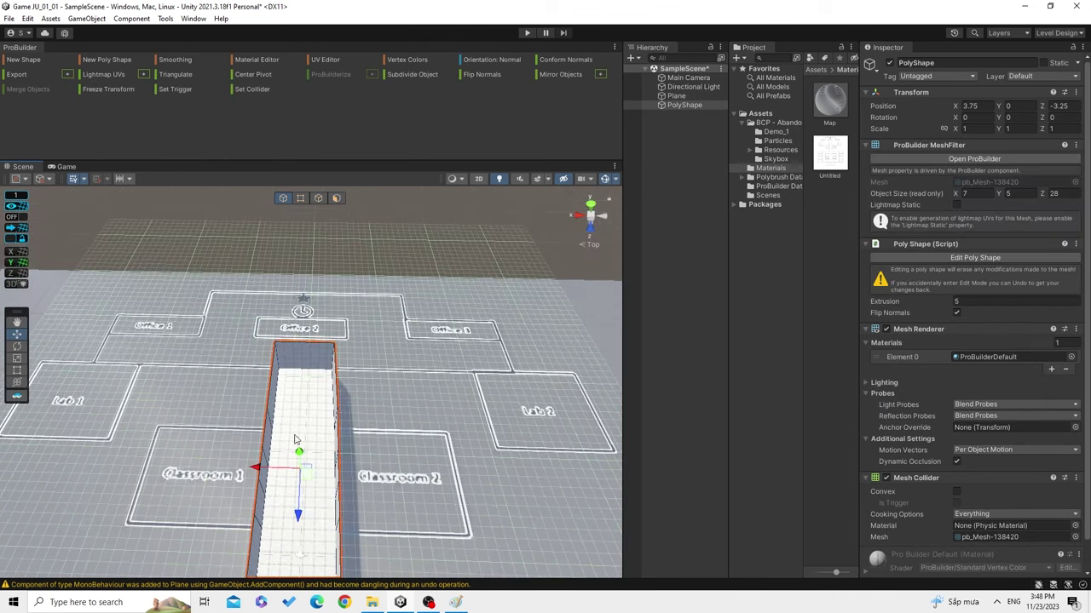
pyautogui.scroll(2, 296, 426)
pyautogui.scroll(2, 298, 387)
pyautogui.scroll(2, 300, 353)
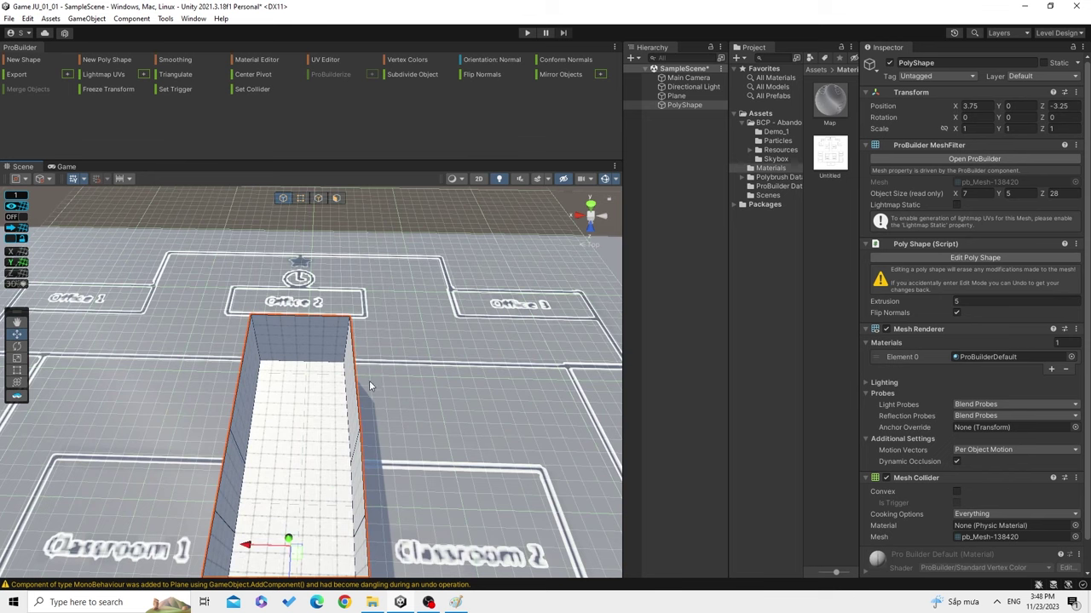
pyautogui.moveTo(369, 387)
pyautogui.keyDown('alt'); pyautogui.mouseDown()
pyautogui.moveTo(353, 409)
pyautogui.moveTo(334, 378)
pyautogui.moveTo(340, 460)
pyautogui.moveTo(336, 424)
pyautogui.mouseUp(); pyautogui.keyUp('alt')
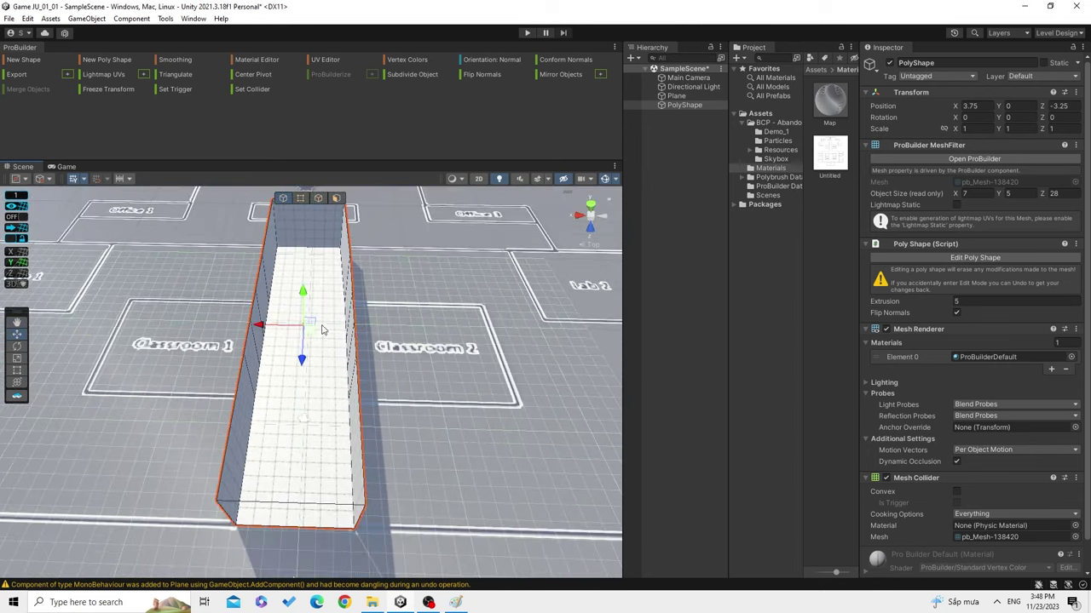
pyautogui.moveTo(323, 330); pyautogui.dragTo(346, 436, button='middle')
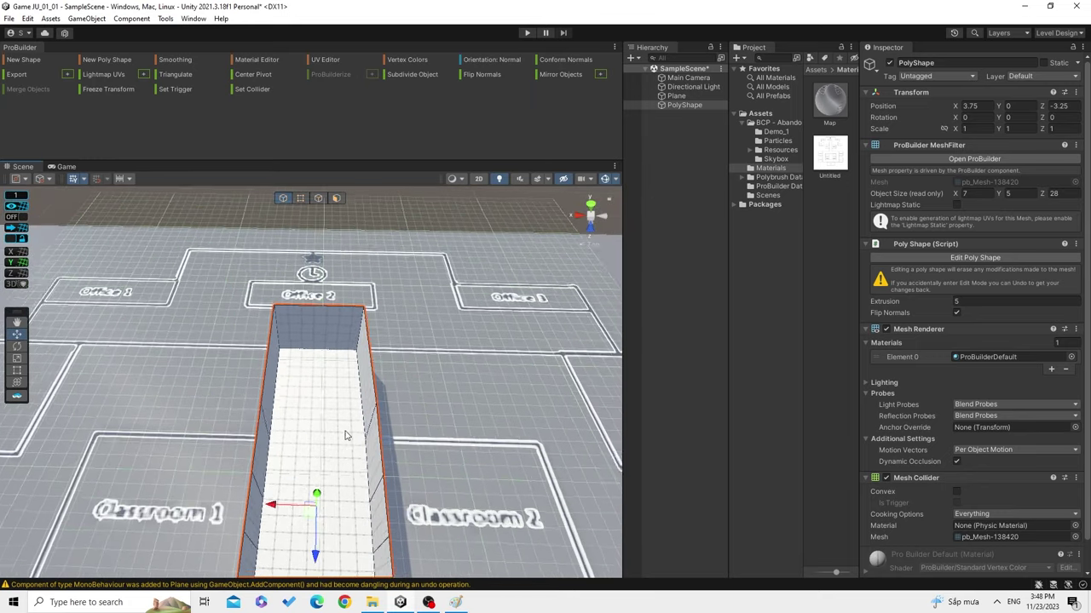
pyautogui.scroll(2, 345, 435)
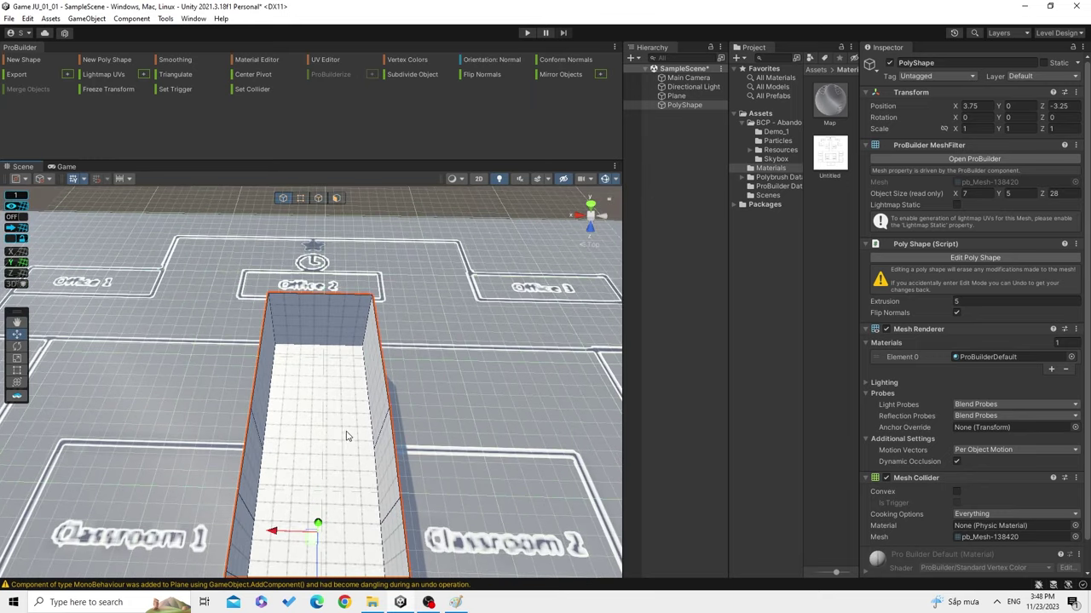
pyautogui.click(972, 258)
pyautogui.scroll(3, 360, 490)
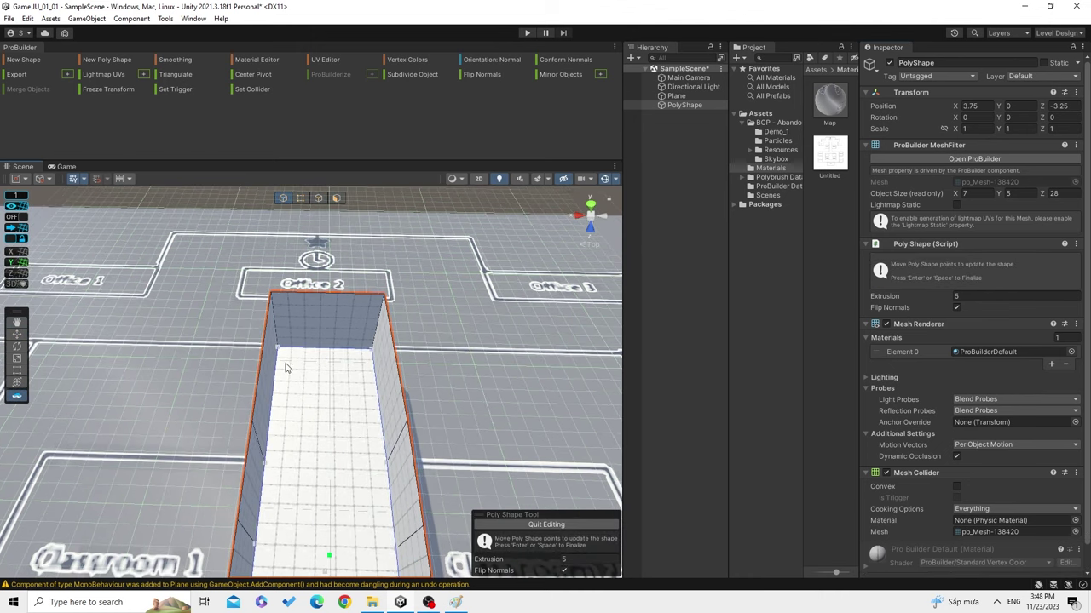
# Switch to face selection and select, then deselect, the box's back and right wall faces.
pyautogui.click(338, 198)
pyautogui.moveTo(306, 351)
pyautogui.mouseDown(button='middle')
pyautogui.moveTo(297, 335)
pyautogui.moveTo(298, 358)
pyautogui.mouseUp(button='middle')
pyautogui.scroll(1, 421, 482)
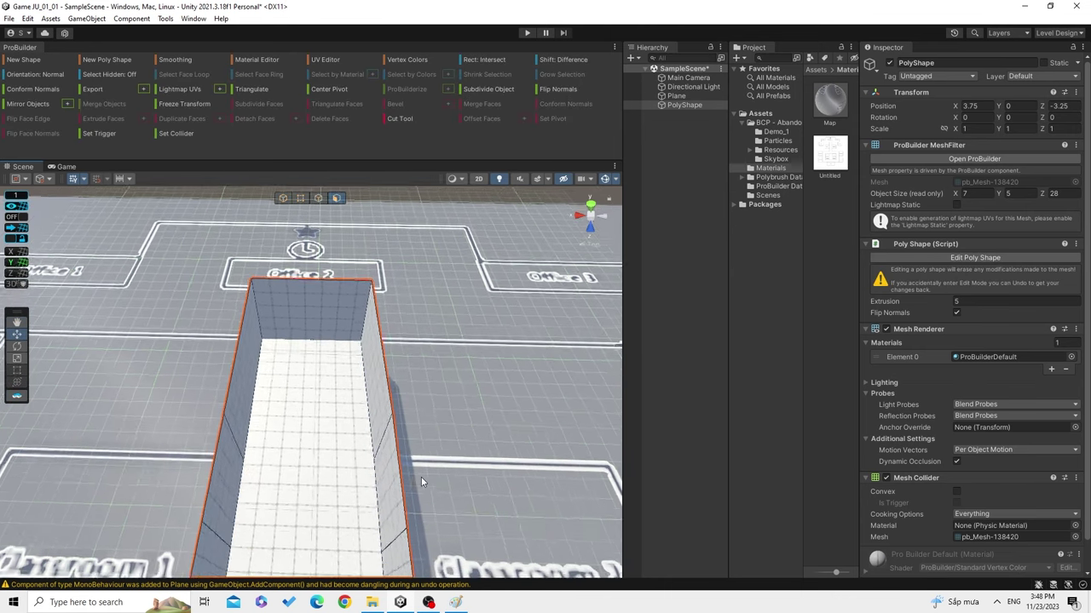
pyautogui.scroll(3, 333, 433)
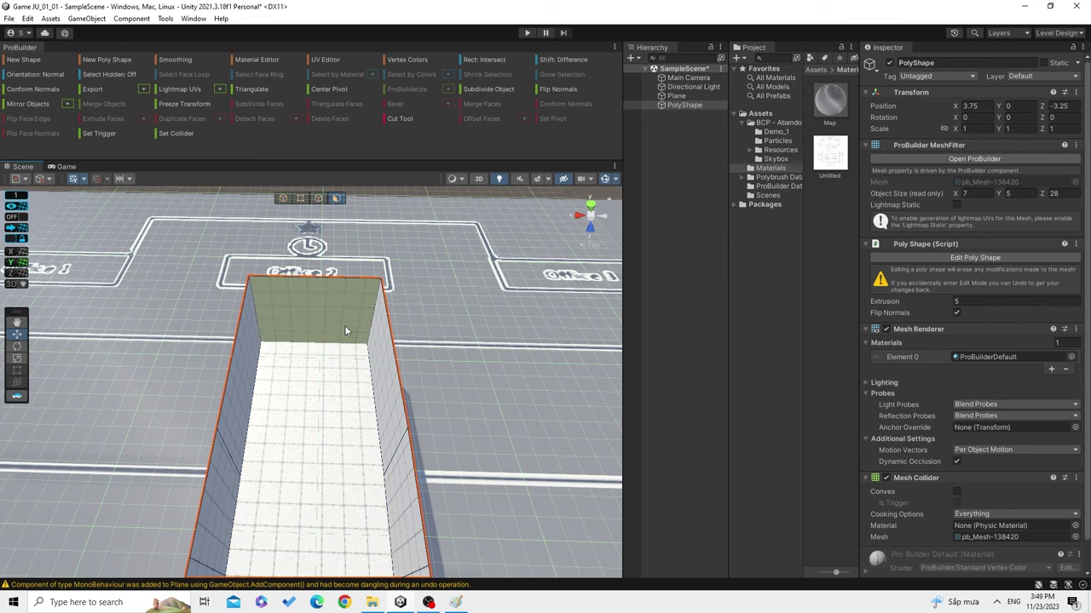
pyautogui.scroll(1, 349, 326)
pyautogui.scroll(1, 349, 328)
pyautogui.scroll(1, 332, 325)
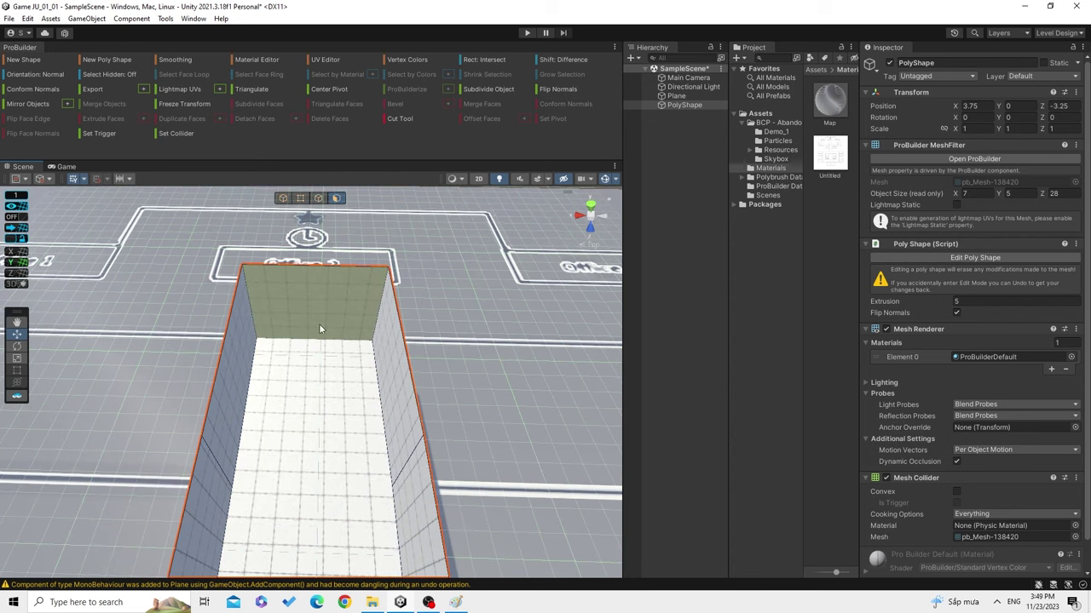
pyautogui.click(341, 310)
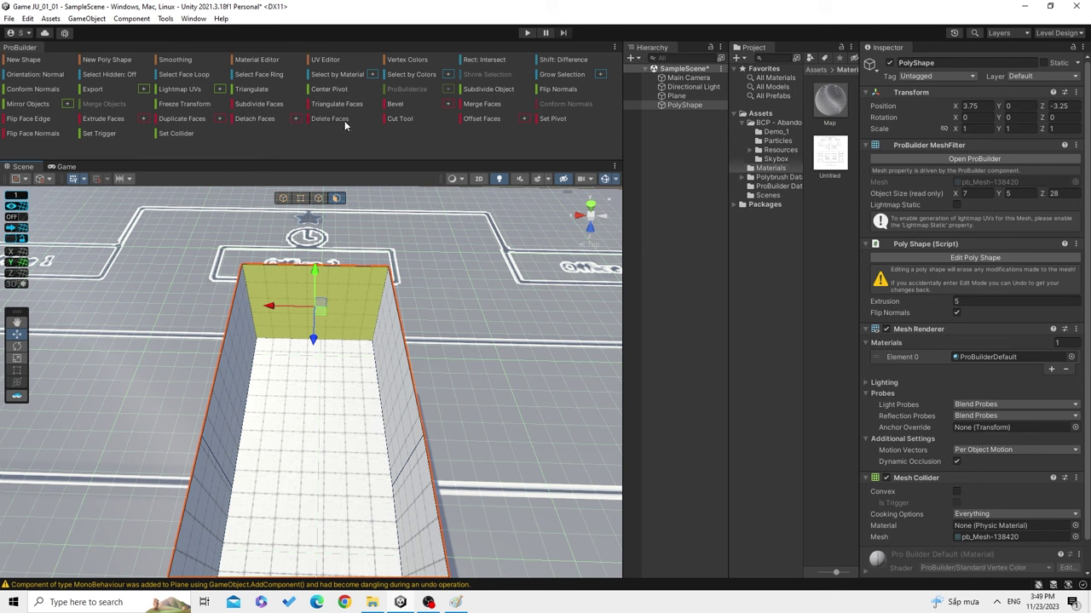
pyautogui.keyDown('shift'); pyautogui.click(384, 330); pyautogui.keyUp('shift')
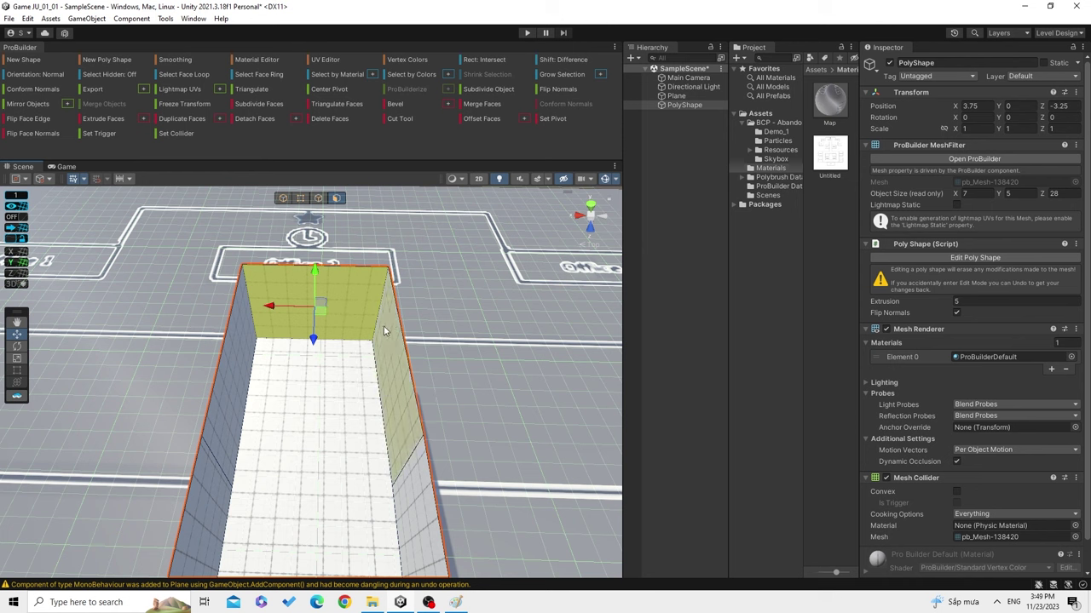
pyautogui.click(304, 313)
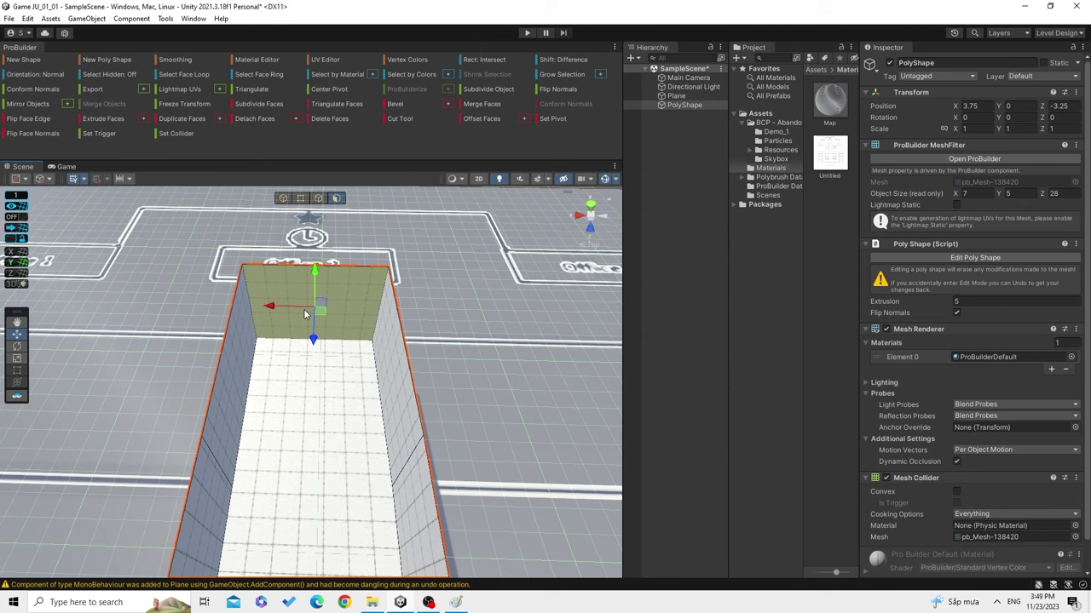
pyautogui.click(303, 308)
# Select the centre wall face of the corridor box.
pyautogui.moveTo(303, 308)
pyautogui.mouseDown(button='right')
pyautogui.moveTo(425, 422)
pyautogui.moveTo(324, 375)
pyautogui.mouseUp(button='right')
pyautogui.moveTo(287, 340); pyautogui.dragTo(274, 328, button='middle')
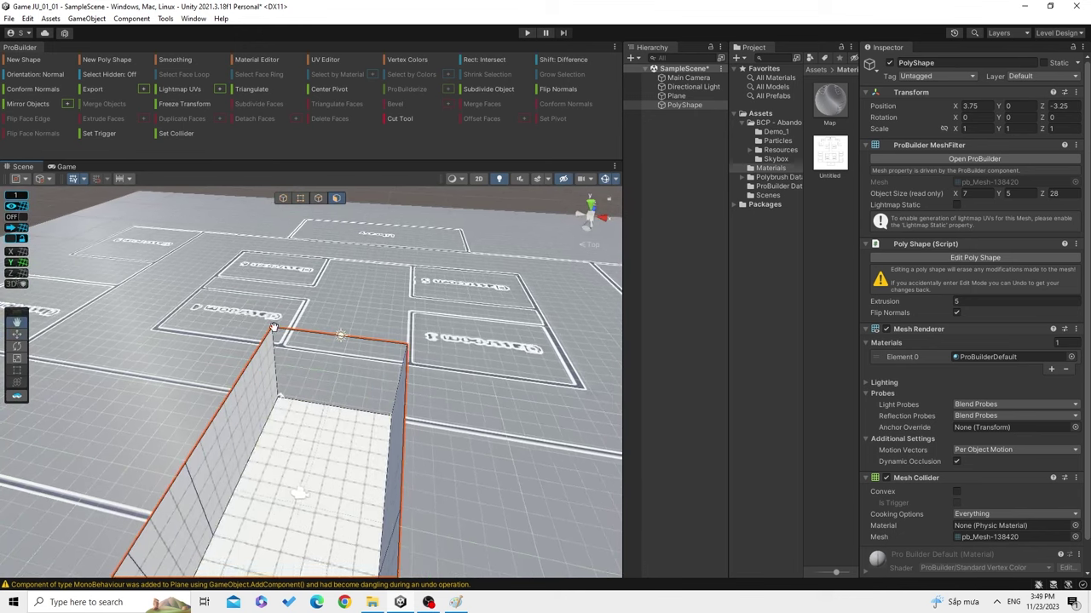
pyautogui.moveTo(273, 328); pyautogui.dragTo(345, 455, button='right')
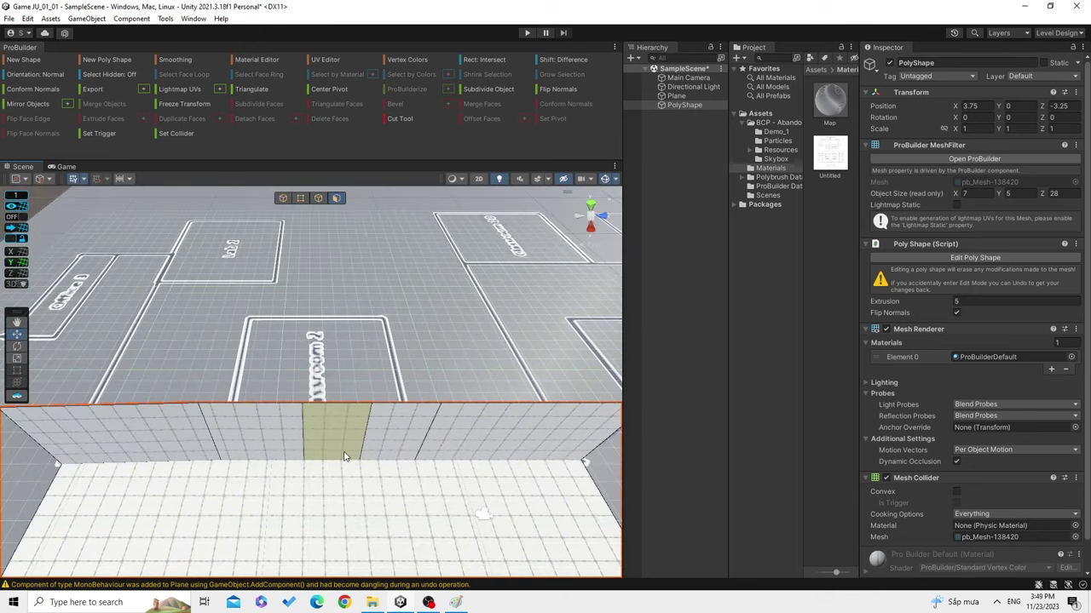
pyautogui.scroll(-2, 345, 456)
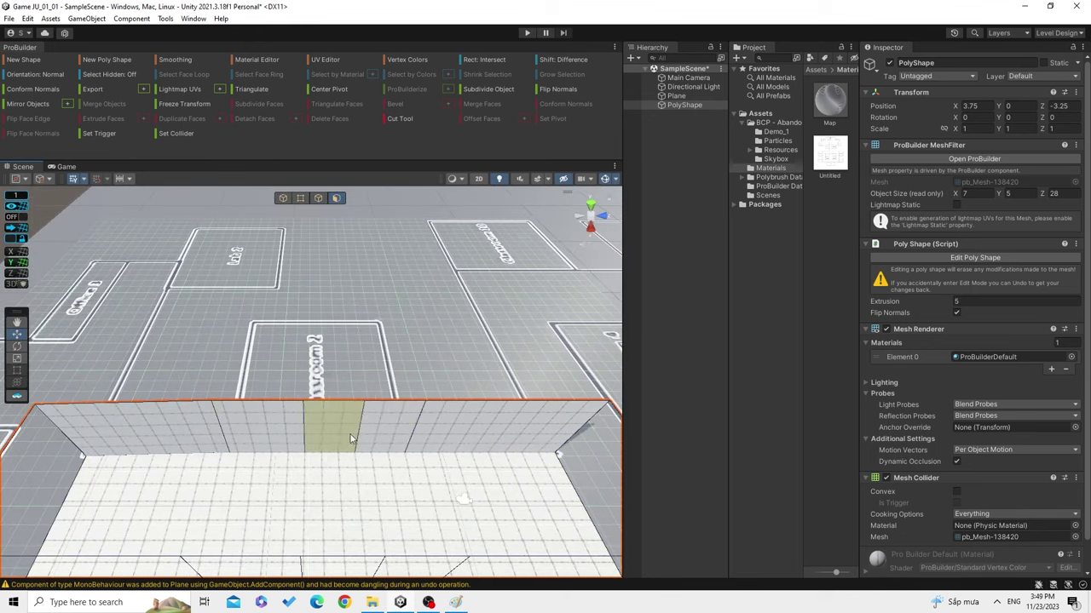
pyautogui.click(350, 439)
# Orbit the view down the corridor so it faces Classroom 2.
pyautogui.moveTo(402, 475)
pyautogui.mouseDown(button='right')
pyautogui.moveTo(353, 348)
pyautogui.moveTo(312, 454)
pyautogui.mouseUp(button='right')
pyautogui.moveTo(236, 476)
pyautogui.mouseDown(button='right')
pyautogui.moveTo(362, 320)
pyautogui.moveTo(350, 345)
pyautogui.mouseUp(button='right')
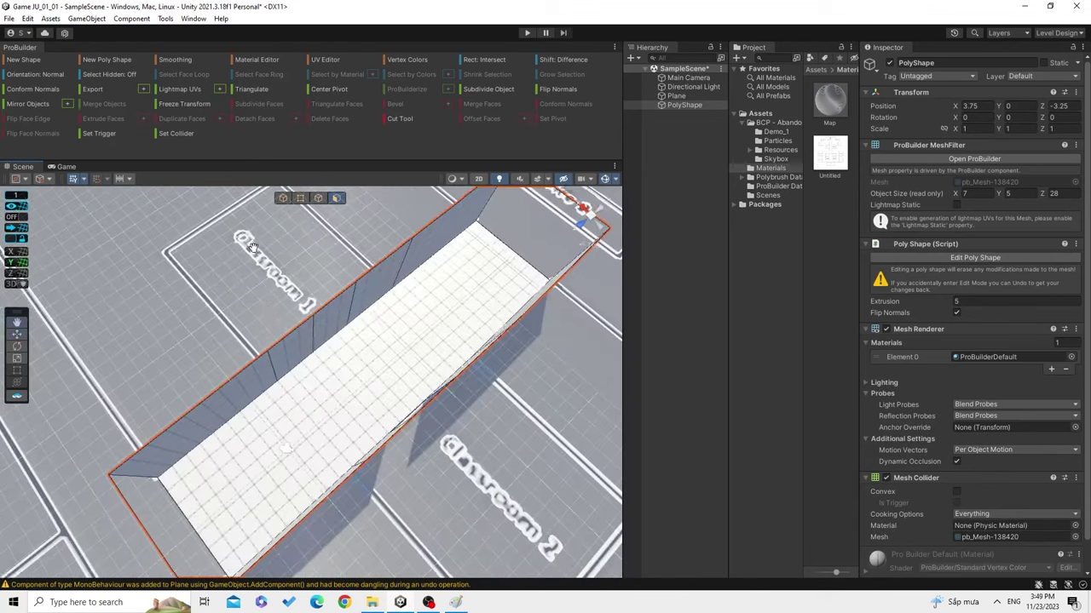
pyautogui.moveTo(364, 353); pyautogui.dragTo(365, 262, button='middle')
pyautogui.moveTo(365, 262)
pyautogui.mouseDown(button='right')
pyautogui.moveTo(497, 336)
pyautogui.moveTo(392, 411)
pyautogui.moveTo(330, 294)
pyautogui.mouseUp(button='right')
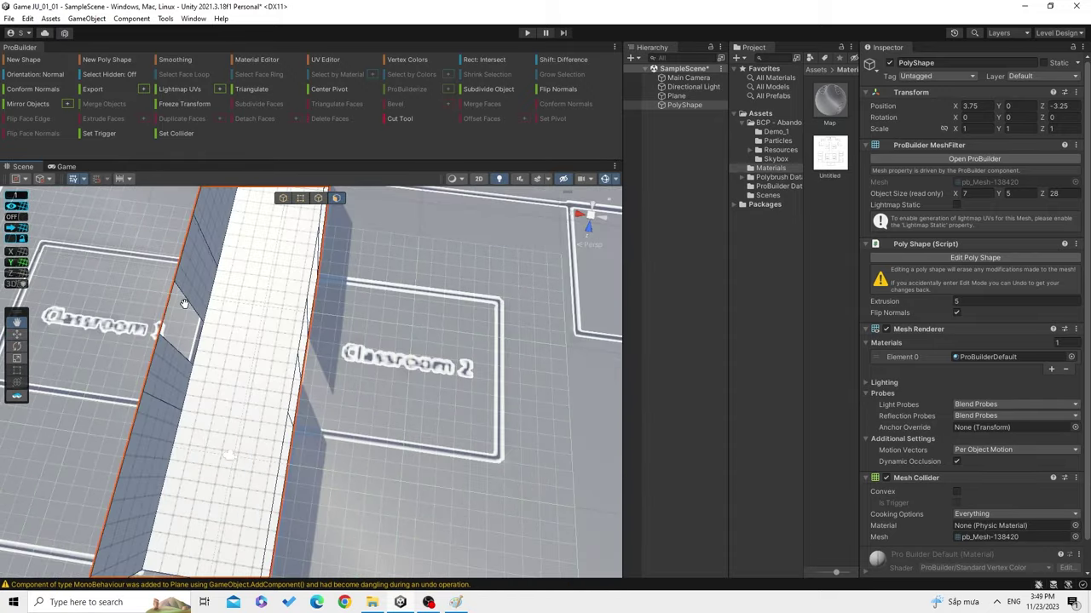
pyautogui.moveTo(528, 330); pyautogui.dragTo(491, 378, button='middle')
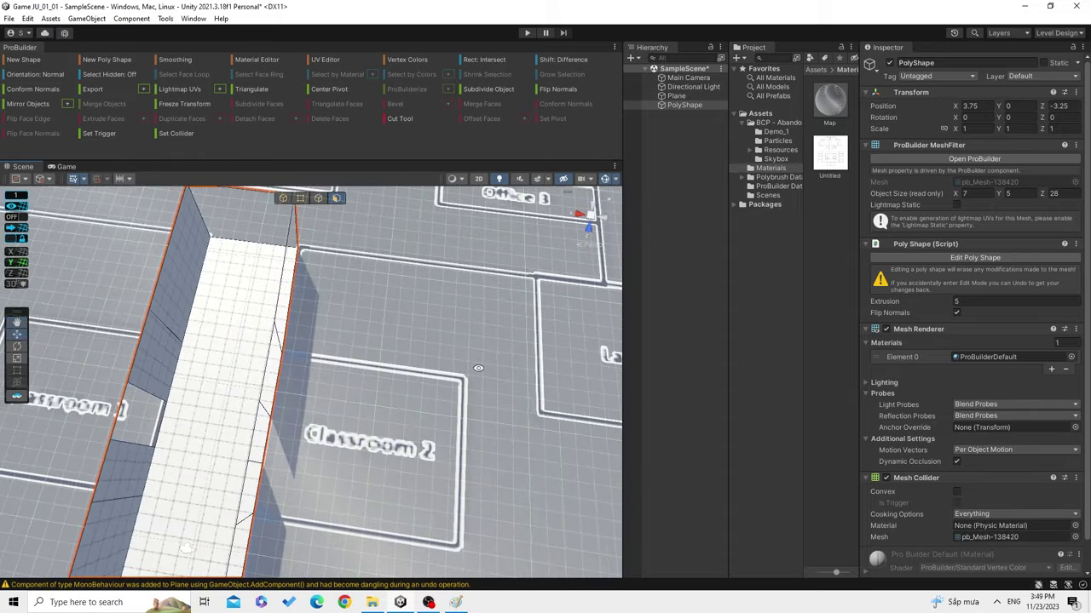
pyautogui.moveTo(491, 378); pyautogui.dragTo(436, 282, button='right')
# Draw the Classroom 2 outline as a new poly shape, close it, and set its wall Extrusion height.
pyautogui.click(106, 59)
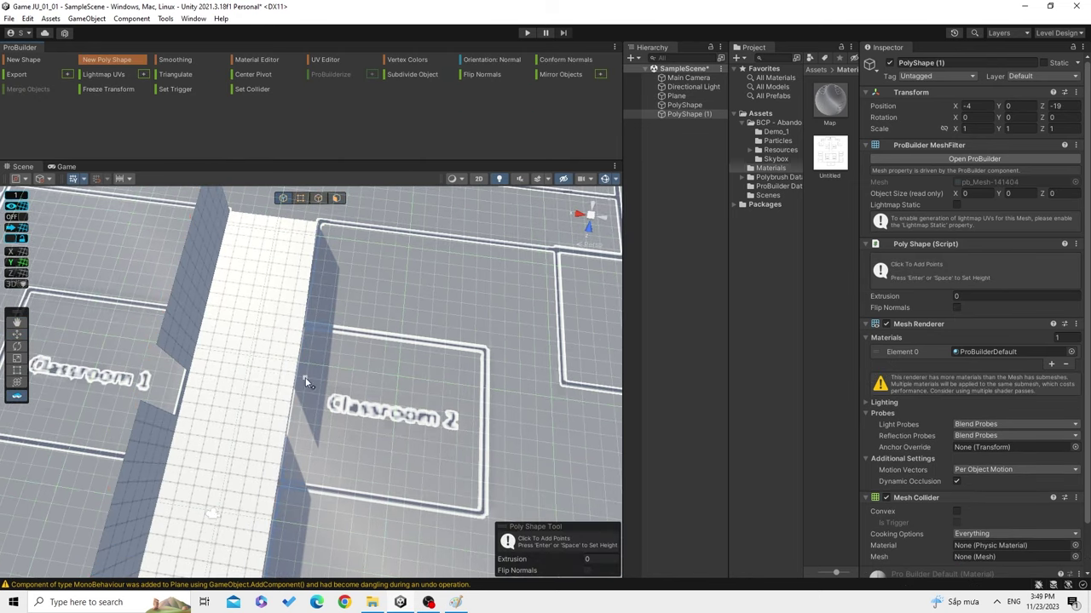
pyautogui.moveTo(304, 383); pyautogui.dragTo(333, 436, button='right')
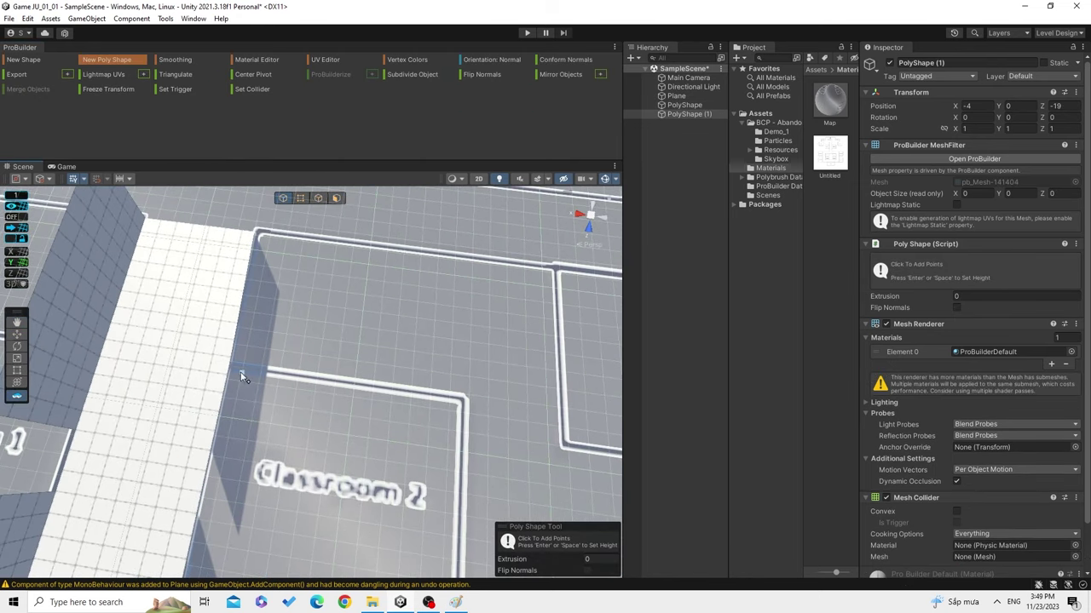
pyautogui.click(232, 368)
pyautogui.moveTo(466, 405); pyautogui.dragTo(453, 236, button='middle')
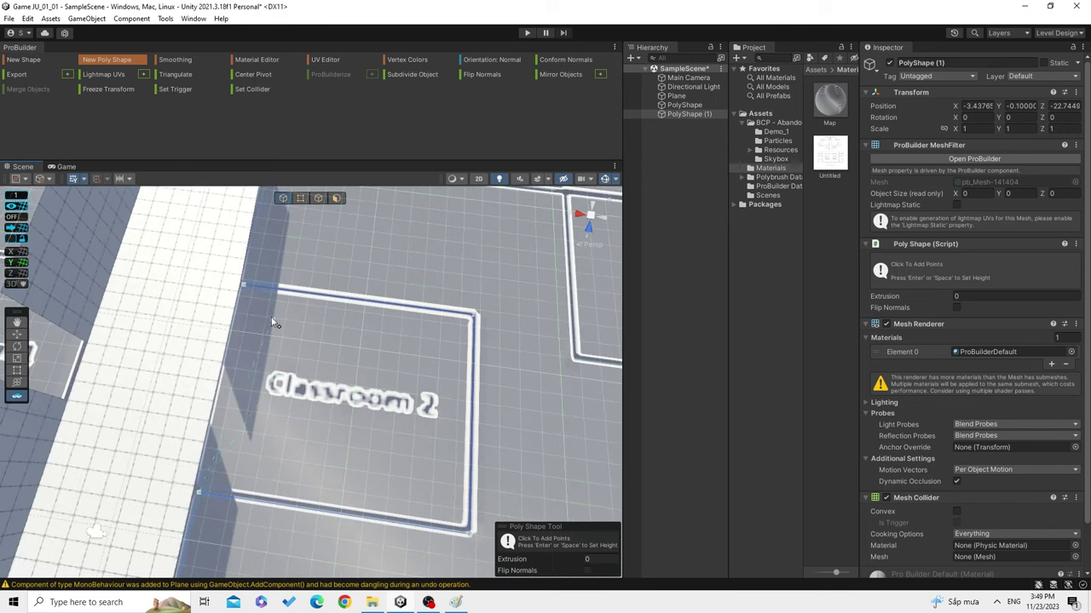
pyautogui.press('Return')
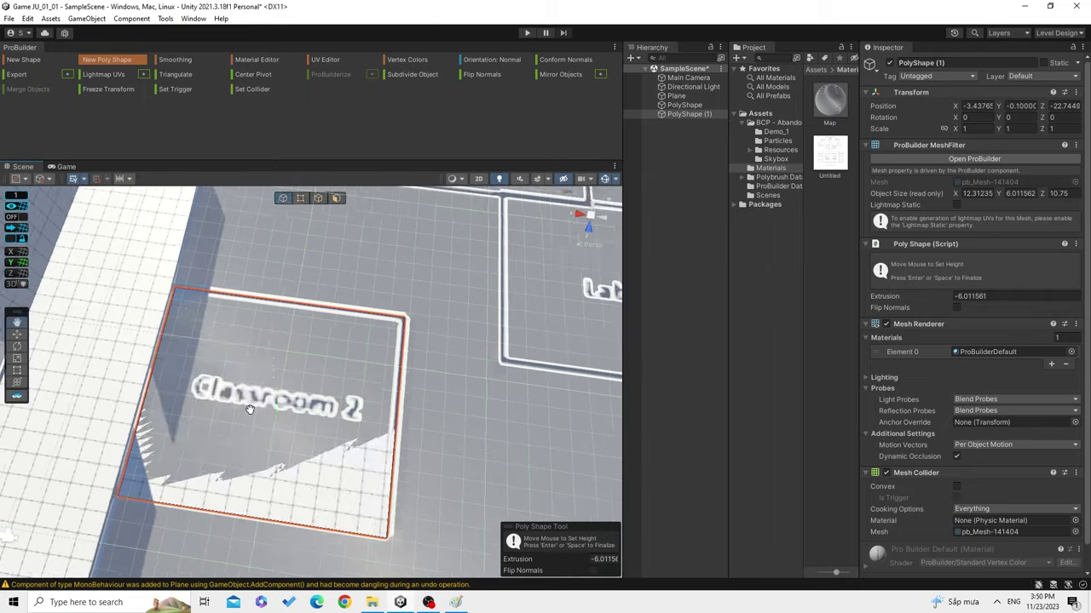
pyautogui.click(976, 296)
pyautogui.write('5')
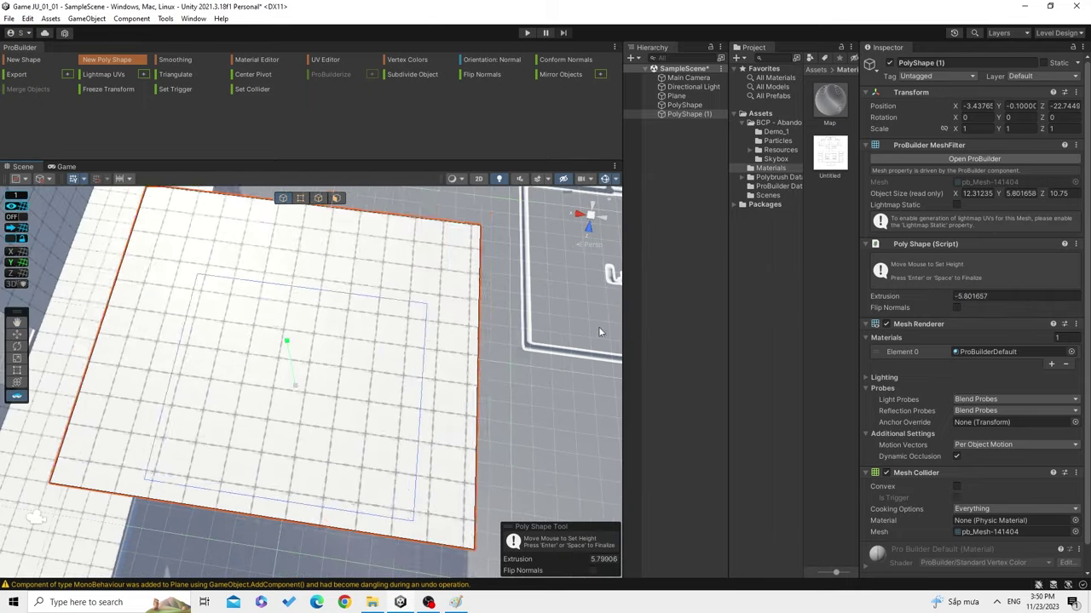
pyautogui.click(598, 326)
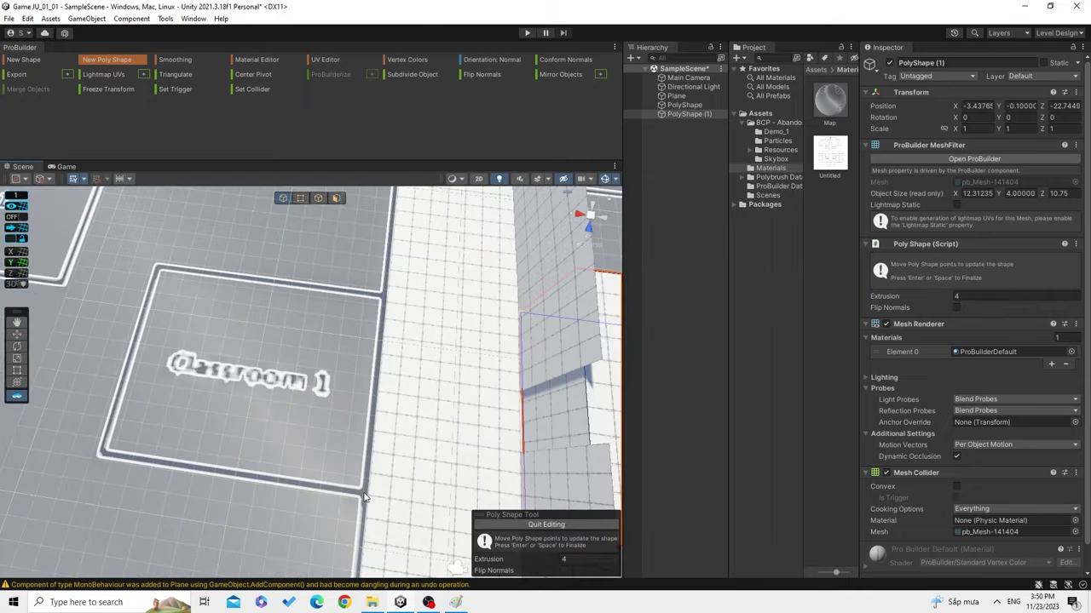
pyautogui.moveTo(364, 498)
pyautogui.mouseDown(button='middle')
pyautogui.moveTo(297, 459)
pyautogui.moveTo(341, 469)
pyautogui.mouseUp(button='middle')
# Orbit out of top view and zoom in on the walls along the central corridor.
pyautogui.click(331, 435)
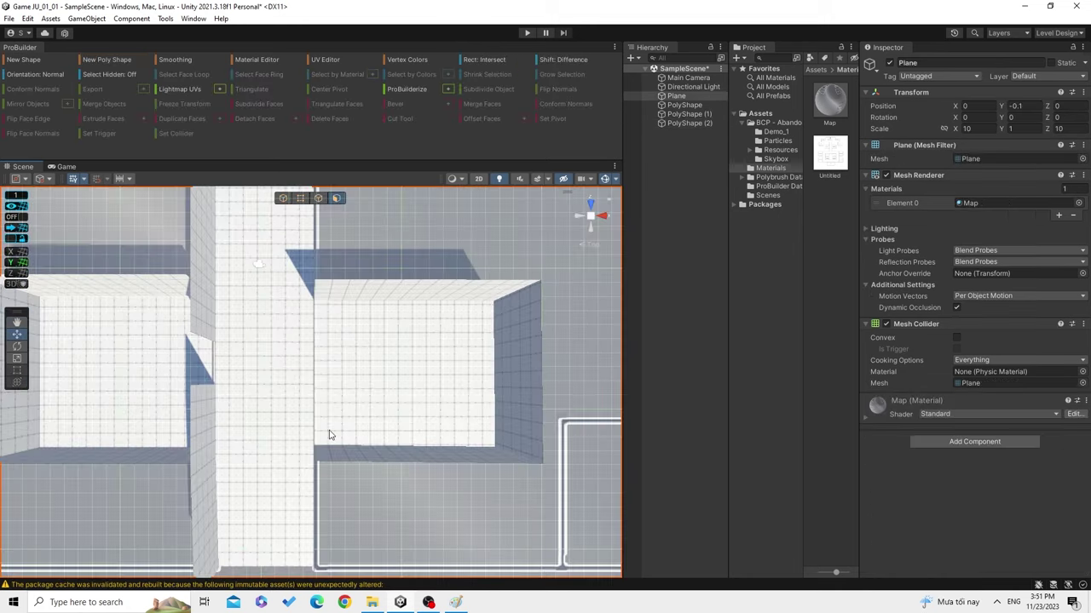
pyautogui.scroll(-5, 378, 343)
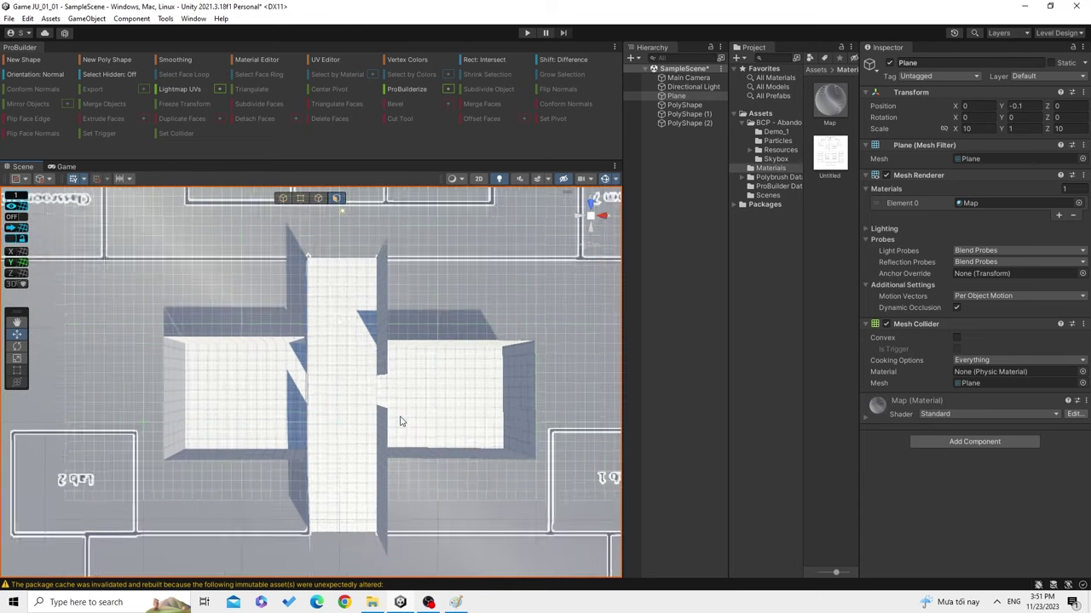
pyautogui.scroll(4, 333, 377)
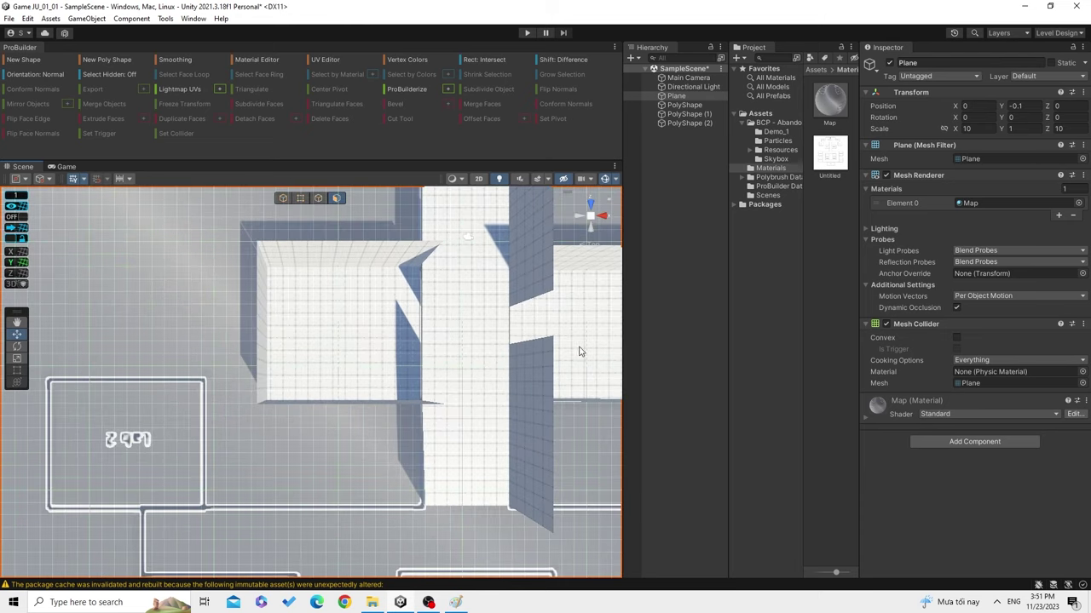
pyautogui.moveTo(578, 351)
pyautogui.mouseDown(button='middle')
pyautogui.moveTo(462, 515)
pyautogui.moveTo(493, 422)
pyautogui.mouseUp(button='middle')
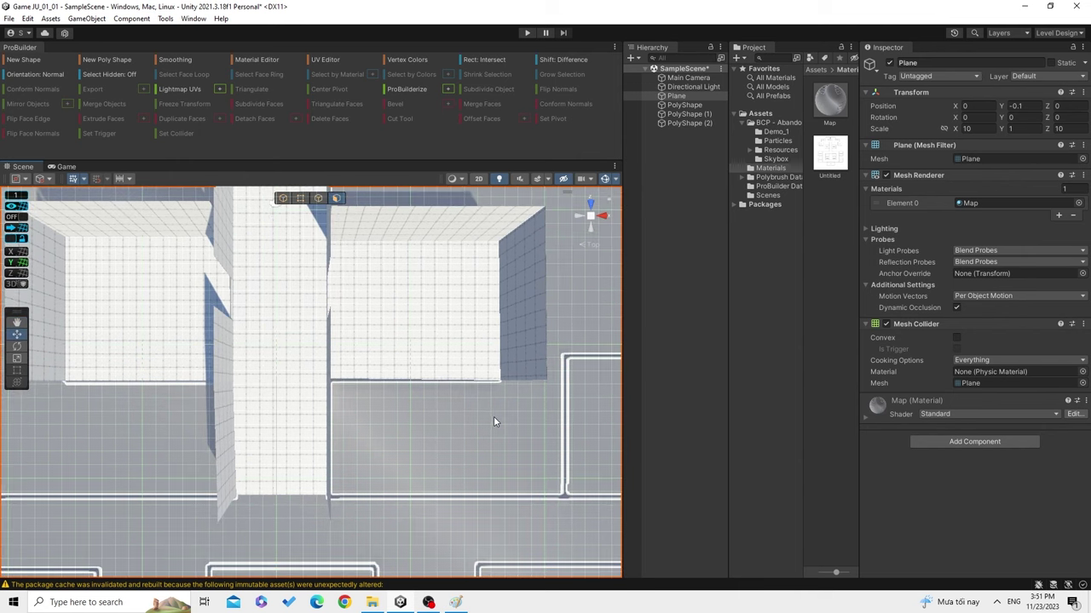
pyautogui.moveTo(378, 338); pyautogui.dragTo(472, 401, button='middle')
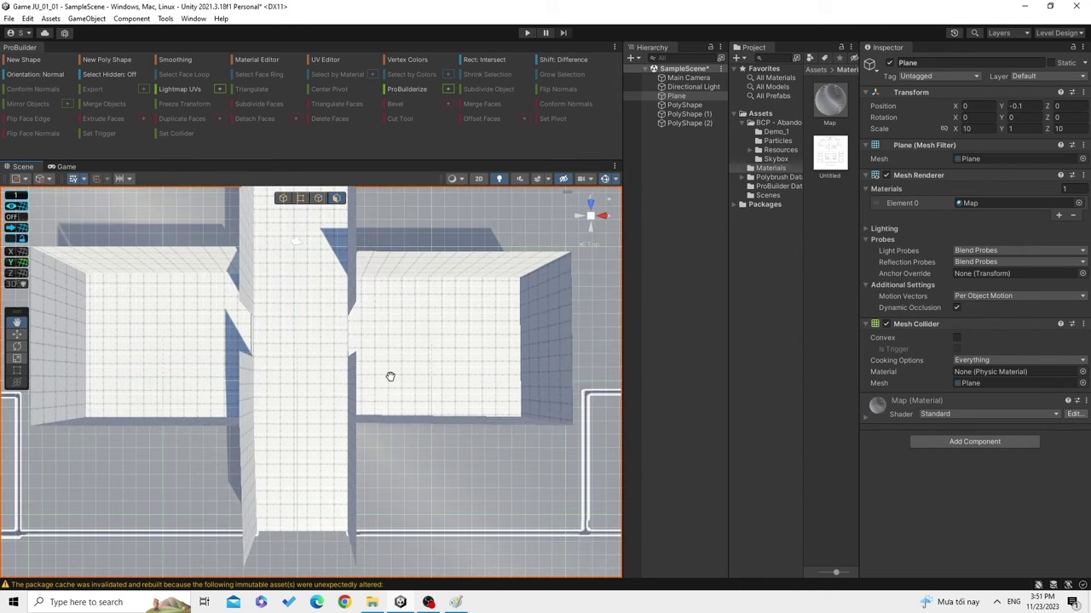
pyautogui.moveTo(389, 377); pyautogui.dragTo(452, 282, button='middle')
pyautogui.moveTo(519, 419); pyautogui.dragTo(436, 331, button='middle')
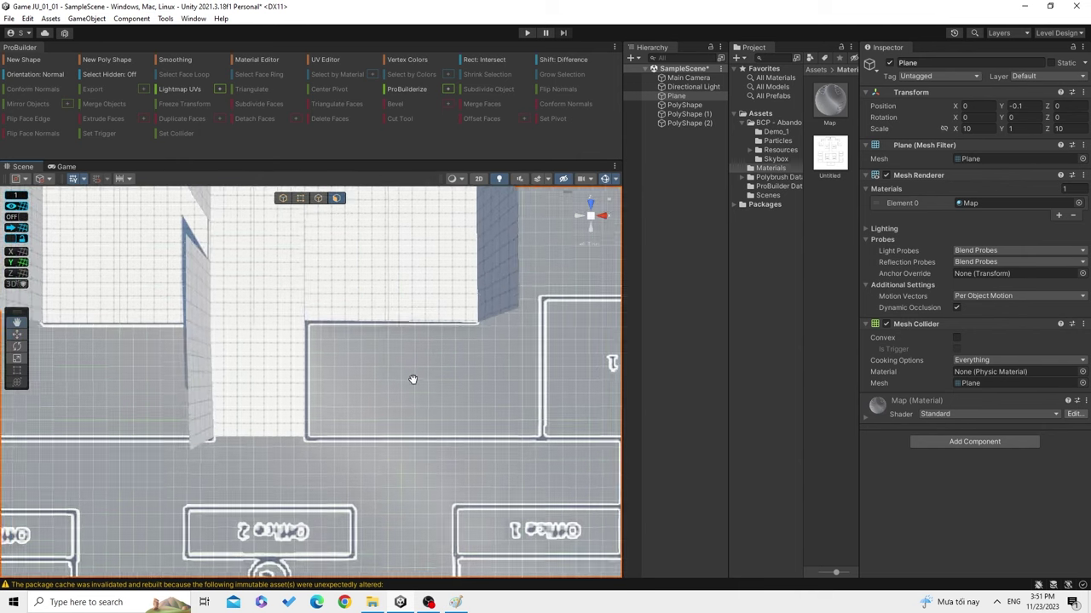
pyautogui.keyDown('alt'); pyautogui.moveTo(415, 377); pyautogui.dragTo(401, 448); pyautogui.keyUp('alt')
pyautogui.moveTo(401, 448)
pyautogui.mouseDown(button='middle')
pyautogui.moveTo(366, 375)
pyautogui.moveTo(438, 414)
pyautogui.moveTo(499, 382)
pyautogui.moveTo(332, 400)
pyautogui.mouseUp(button='middle')
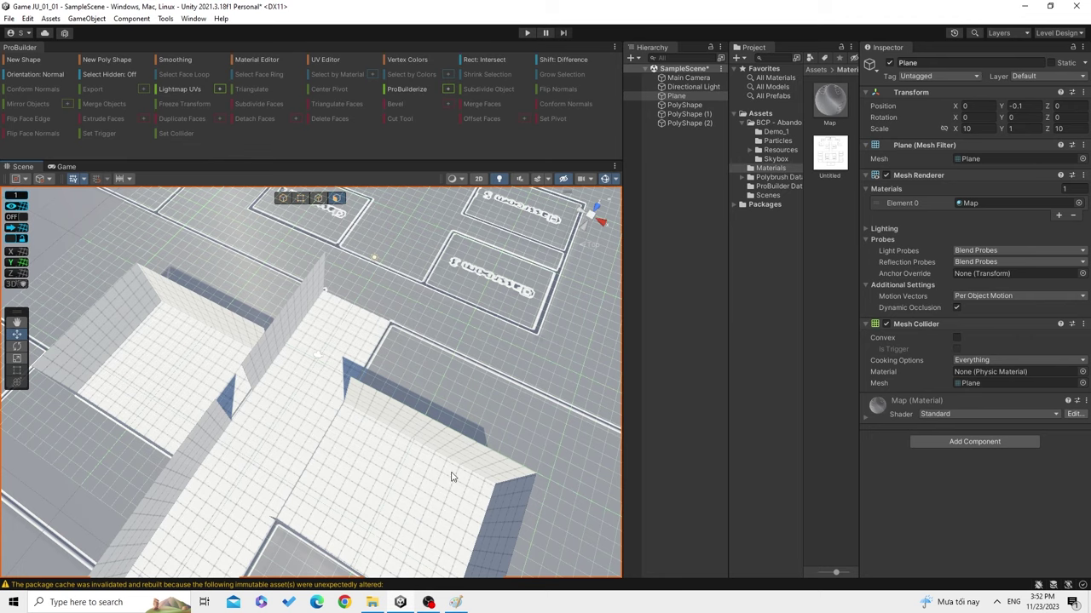
pyautogui.scroll(3, 451, 477)
pyautogui.moveTo(486, 372); pyautogui.dragTo(268, 451, button='middle')
pyautogui.moveTo(293, 414); pyautogui.dragTo(509, 457, button='middle')
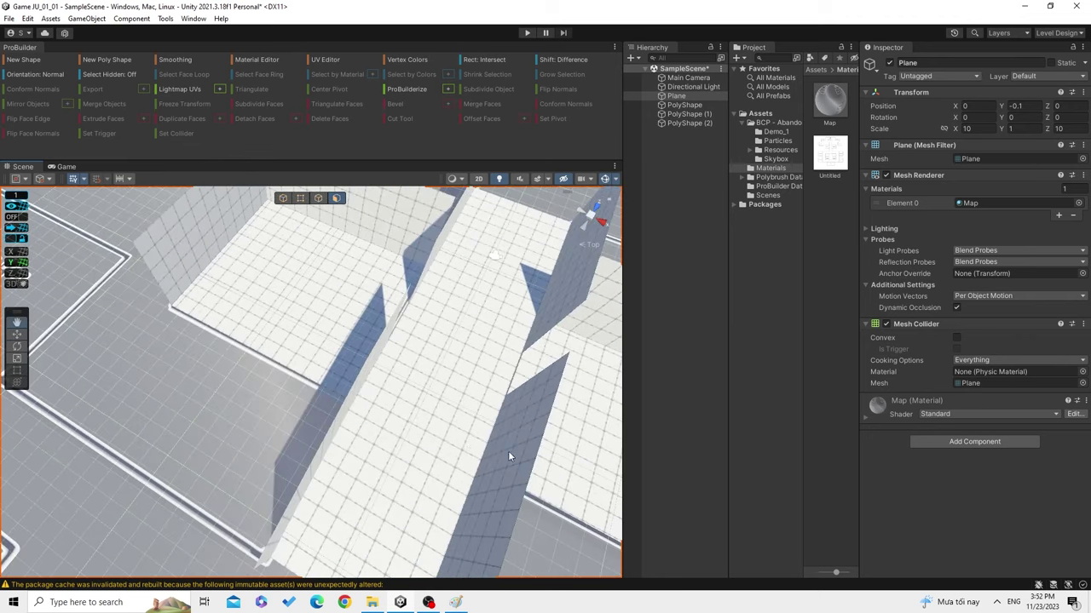
pyautogui.scroll(2, 509, 457)
pyautogui.scroll(2, 539, 444)
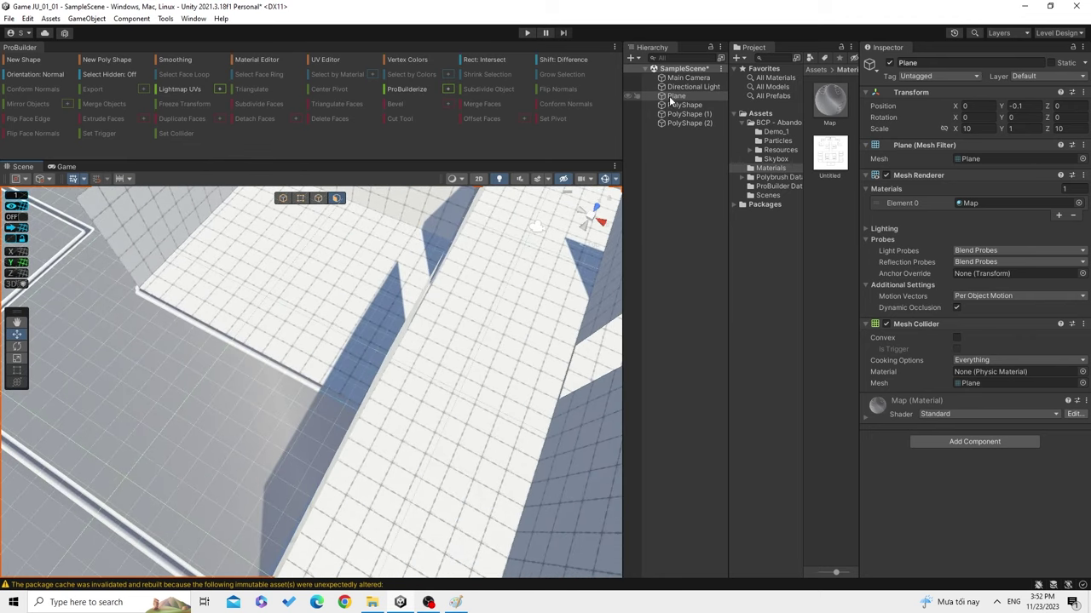
# Browse the asset pack to Resources > Prefabs and show its prefab thumbnails.
pyautogui.click(776, 124)
pyautogui.click(783, 150)
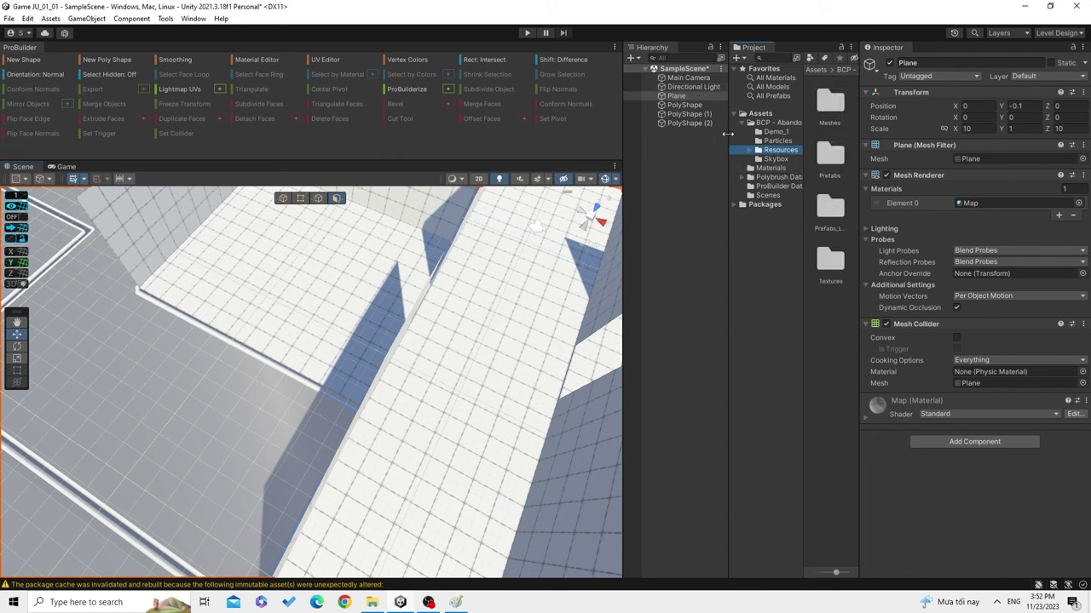
pyautogui.moveTo(728, 135); pyautogui.dragTo(719, 135)
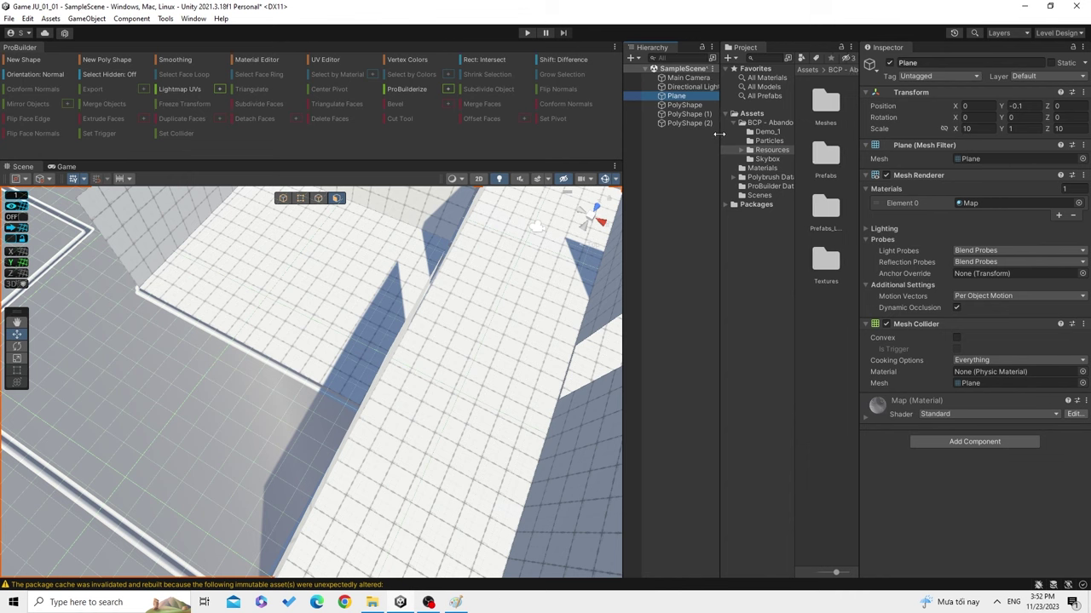
pyautogui.click(779, 142)
pyautogui.click(740, 154)
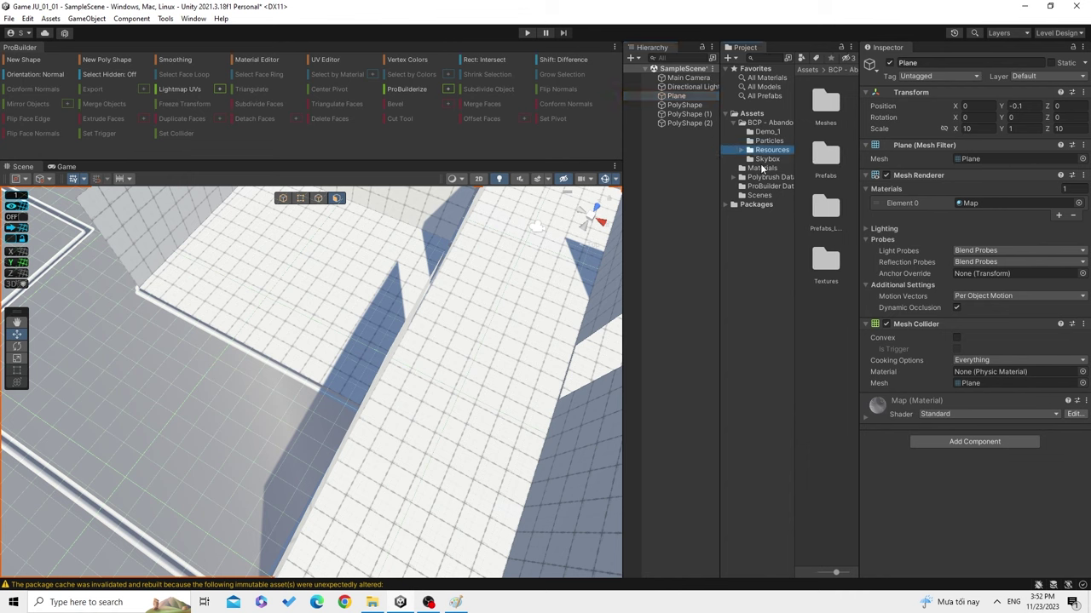
pyautogui.click(742, 151)
pyautogui.click(775, 177)
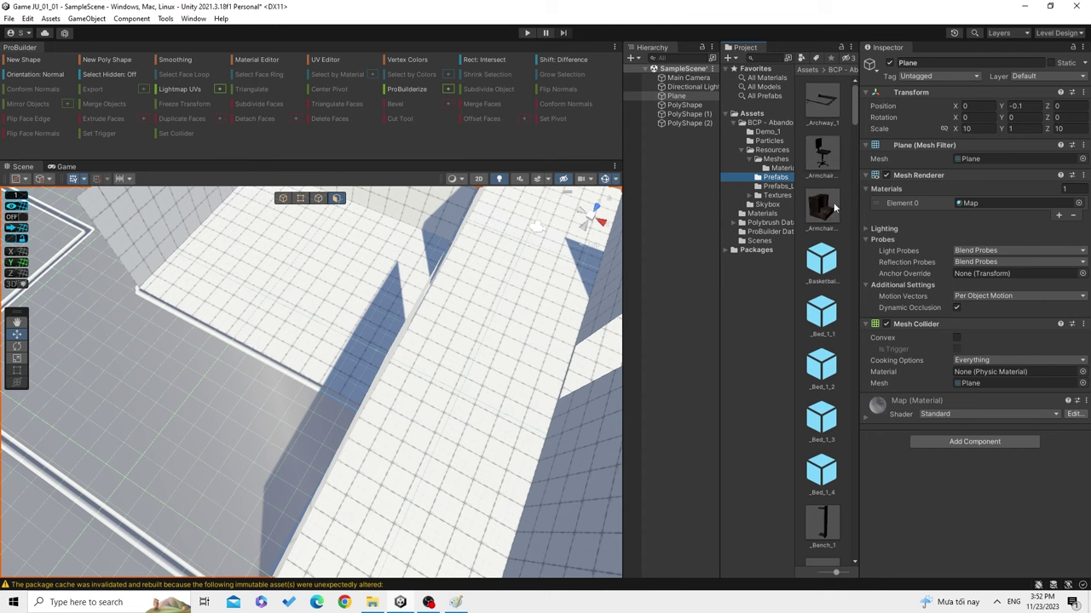
# Find the Classroom prefab and drop _Classroom_2 into the scene next to the walls.
pyautogui.moveTo(588, 290); pyautogui.dragTo(451, 290, button='right')
pyautogui.scroll(-3, 822, 322)
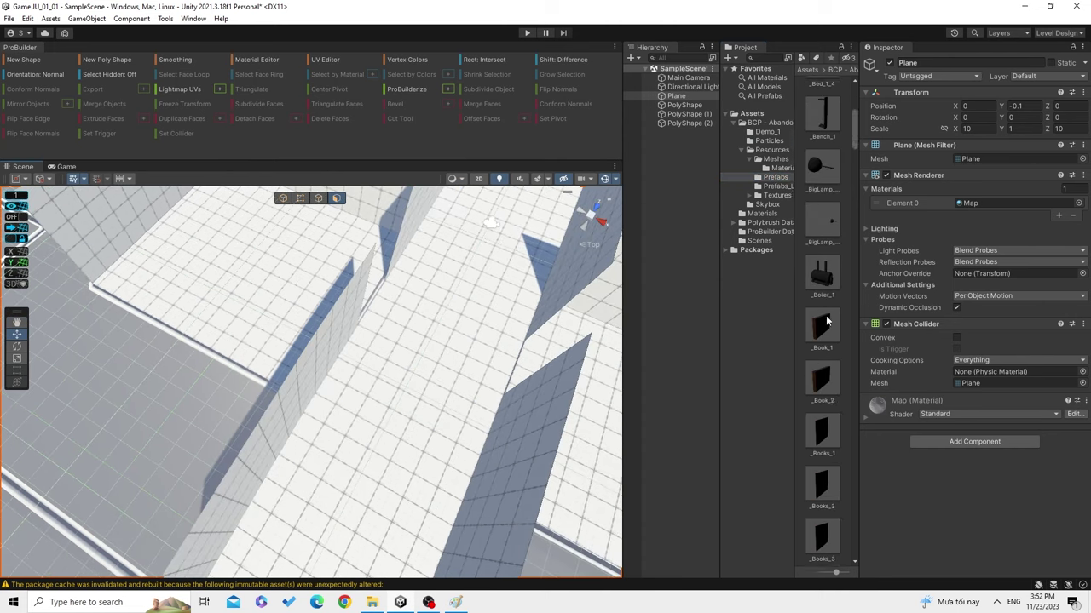
pyautogui.scroll(-2, 822, 322)
pyautogui.scroll(-2, 822, 322)
pyautogui.scroll(-2, 822, 322)
pyautogui.scroll(-2, 822, 322)
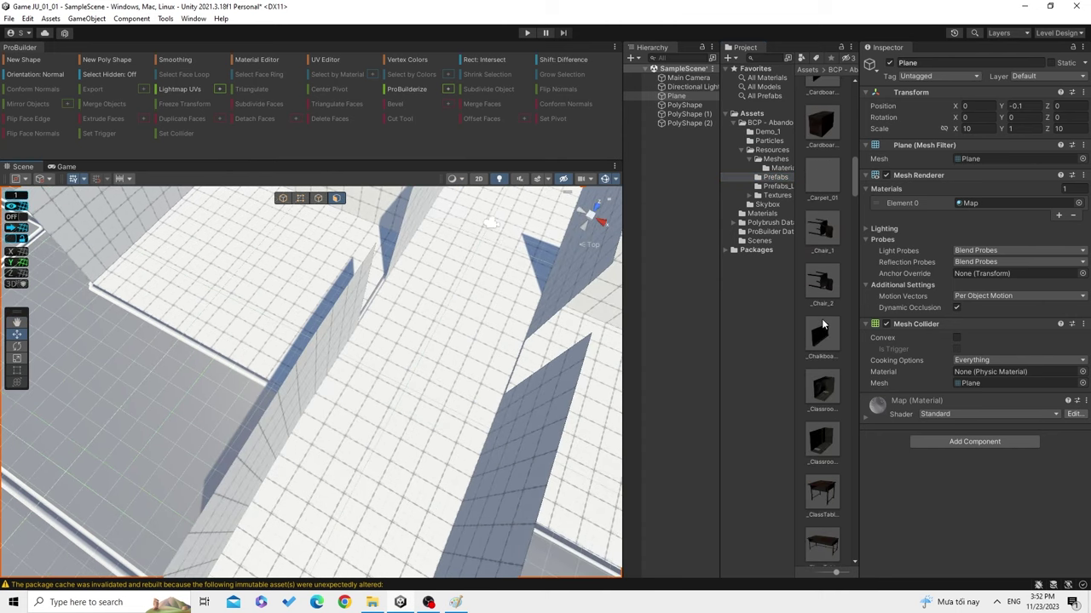
pyautogui.scroll(-2, 822, 324)
pyautogui.scroll(1, 823, 324)
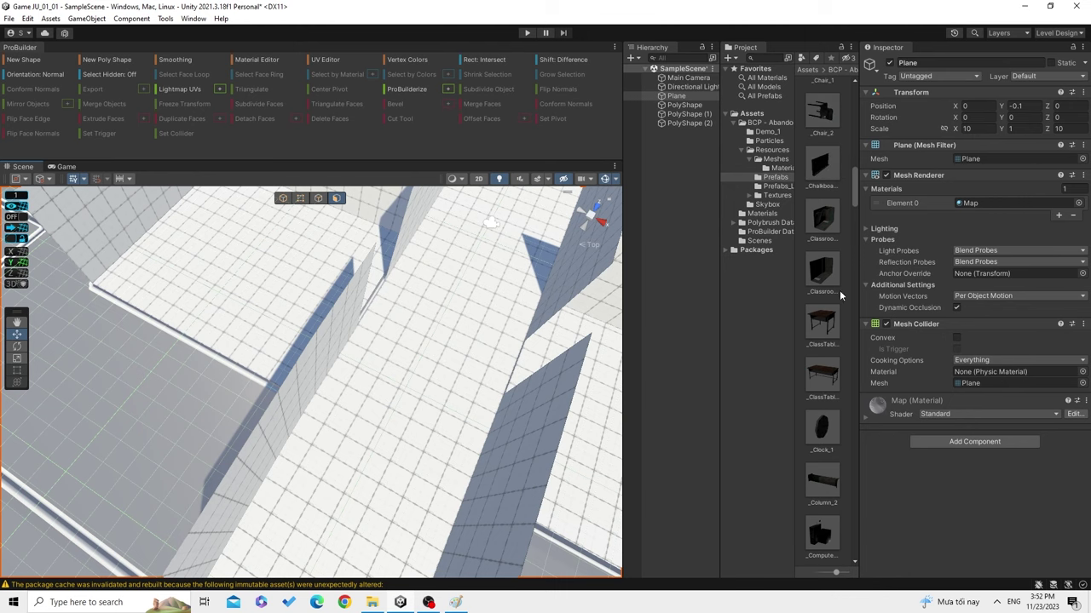
pyautogui.moveTo(824, 277)
pyautogui.mouseDown()
pyautogui.moveTo(224, 438)
pyautogui.moveTo(221, 427)
pyautogui.mouseUp()
# Frame the placed _Classroom_2 and set its Transform Rotation Y to 180.
pyautogui.press('f')
pyautogui.moveTo(417, 386); pyautogui.dragTo(396, 351, button='middle')
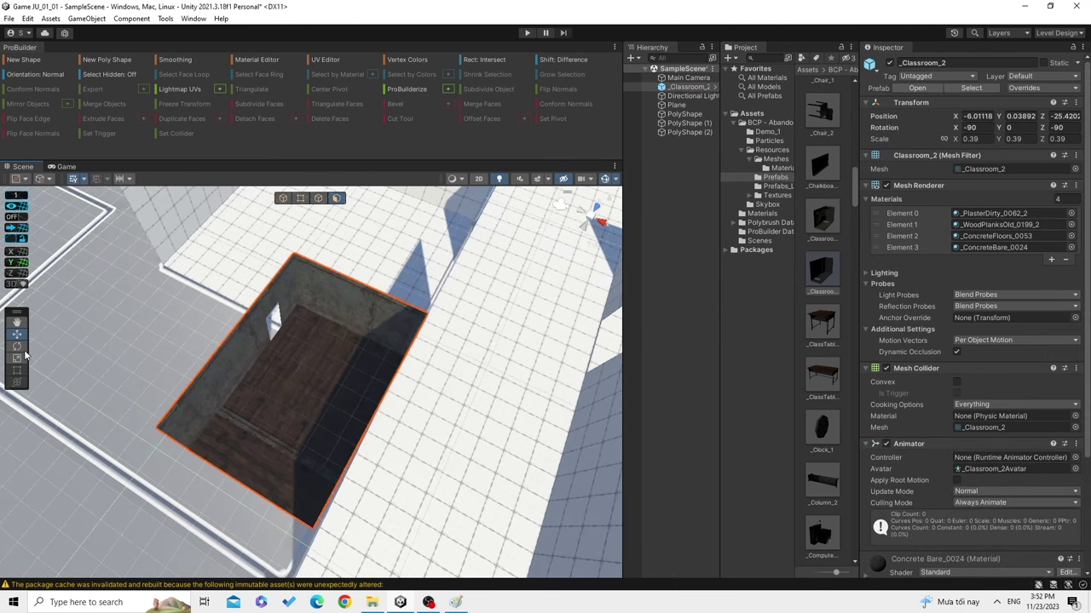
pyautogui.moveTo(336, 267); pyautogui.dragTo(428, 378, button='middle')
pyautogui.scroll(-1, 410, 365)
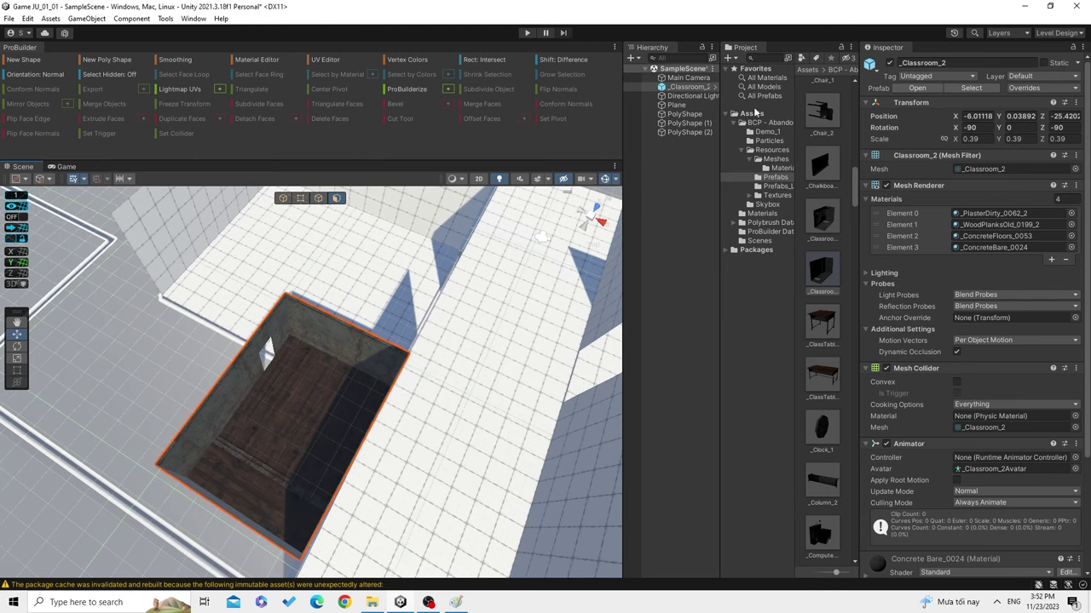
pyautogui.press('f')
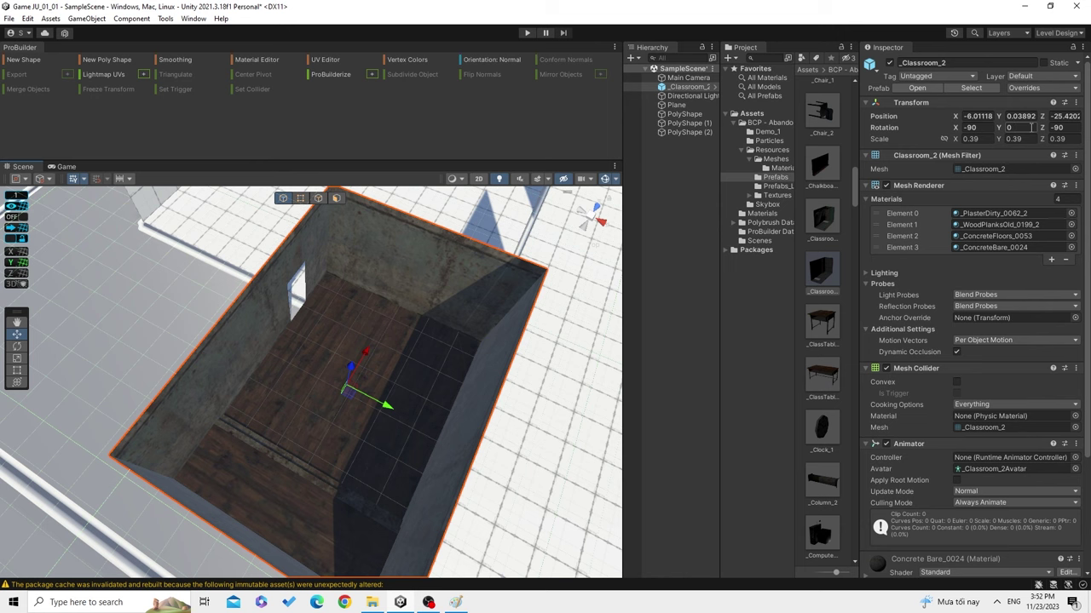
pyautogui.write('90')
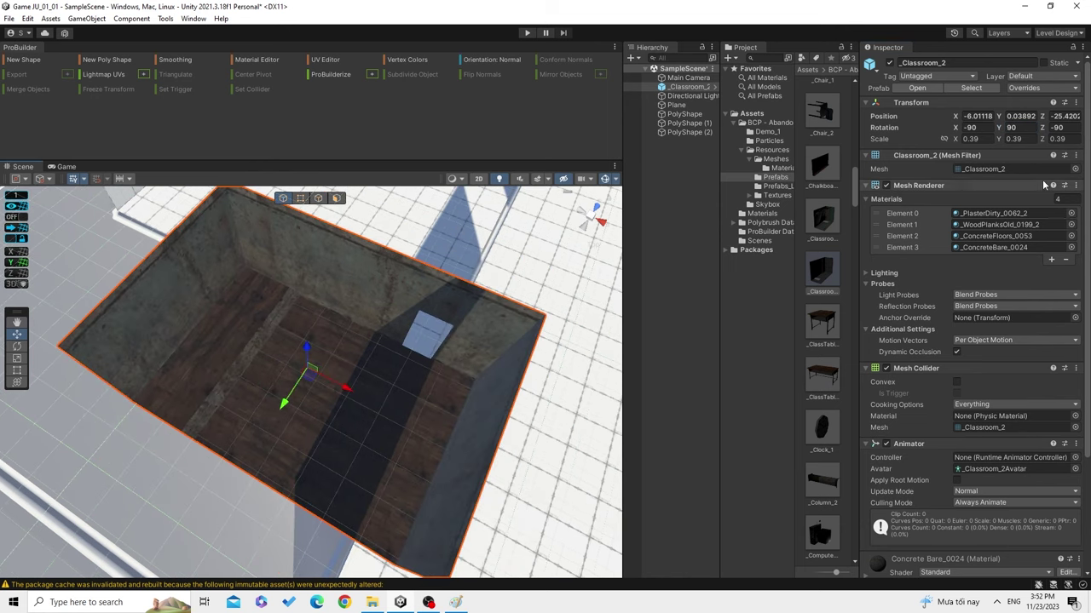
pyautogui.click(1029, 127)
pyautogui.write('190')
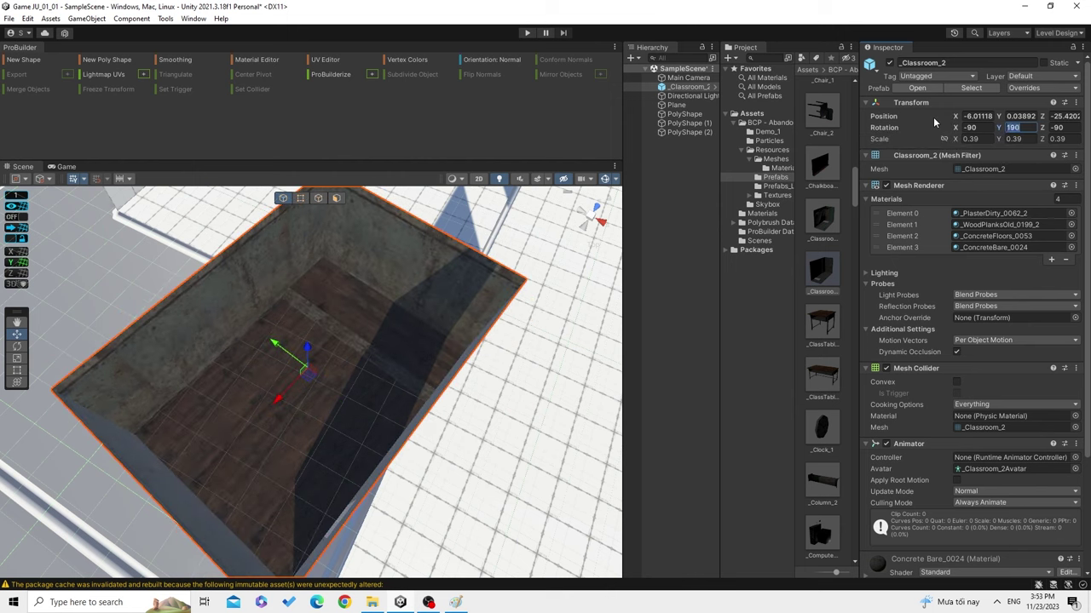
pyautogui.write('180')
pyautogui.press('Return')
# Slide the rotated classroom along the Z axis, then delete it.
pyautogui.scroll(5, 118, 384)
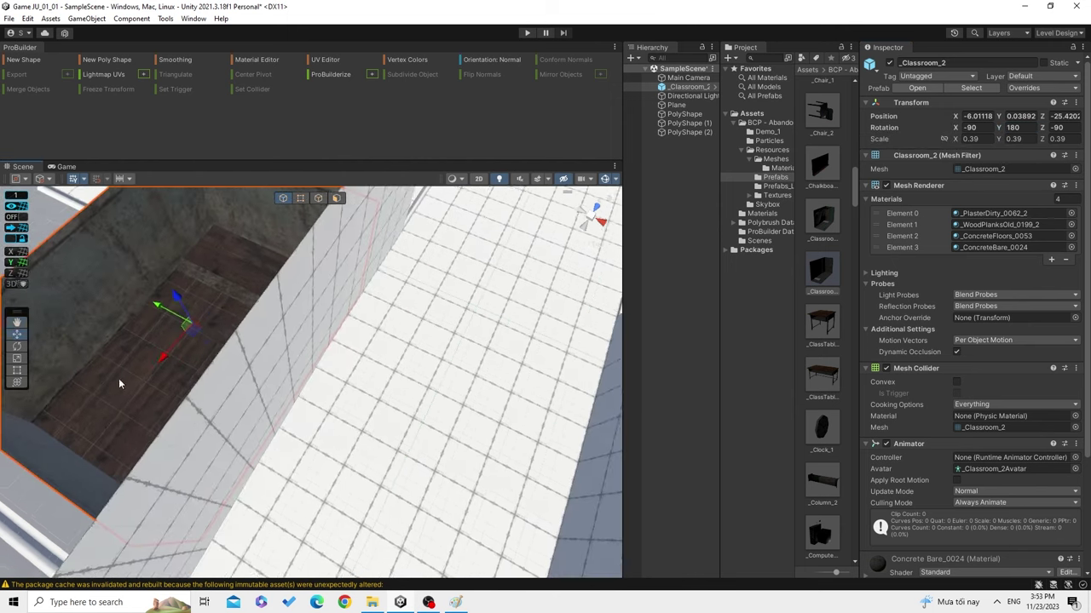
pyautogui.scroll(-5, 118, 385)
pyautogui.moveTo(339, 428)
pyautogui.mouseDown()
pyautogui.moveTo(305, 465)
pyautogui.moveTo(400, 407)
pyautogui.mouseUp()
pyautogui.moveTo(401, 407); pyautogui.dragTo(386, 415, button='middle')
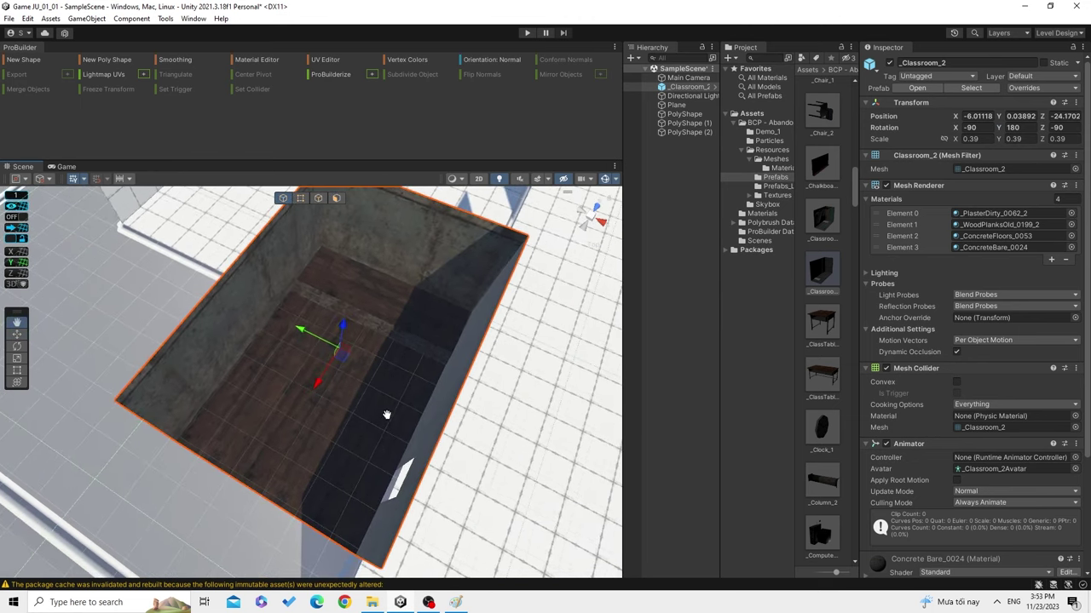
pyautogui.moveTo(326, 383); pyautogui.dragTo(324, 377)
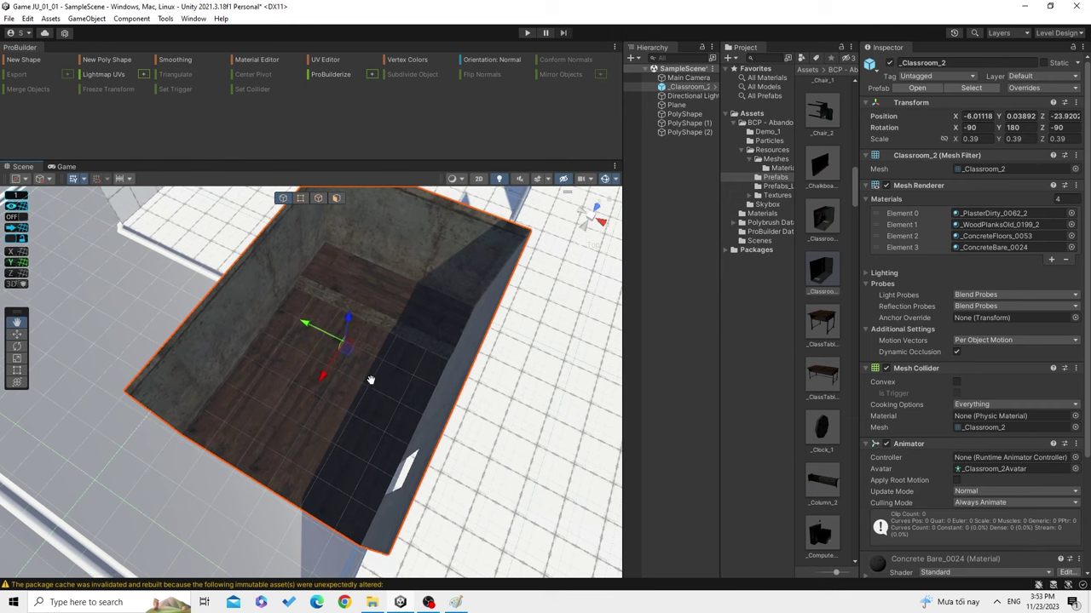
pyautogui.moveTo(365, 377); pyautogui.dragTo(339, 438, button='middle')
pyautogui.moveTo(339, 438)
pyautogui.keyDown('alt'); pyautogui.mouseDown()
pyautogui.moveTo(244, 422)
pyautogui.moveTo(299, 330)
pyautogui.mouseUp(); pyautogui.keyUp('alt')
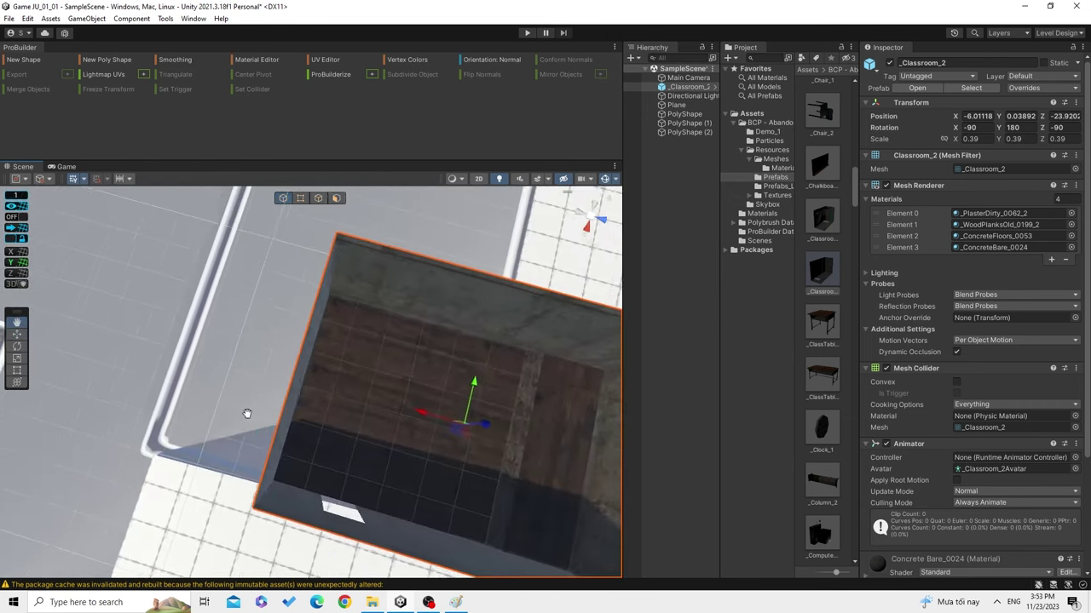
pyautogui.press('Delete')
# Place a new _Classroom_2 at default rotation X -90, Y 0, Z -90, floor up.
pyautogui.moveTo(418, 383)
pyautogui.mouseDown(button='middle')
pyautogui.moveTo(475, 388)
pyautogui.moveTo(464, 414)
pyautogui.mouseUp(button='middle')
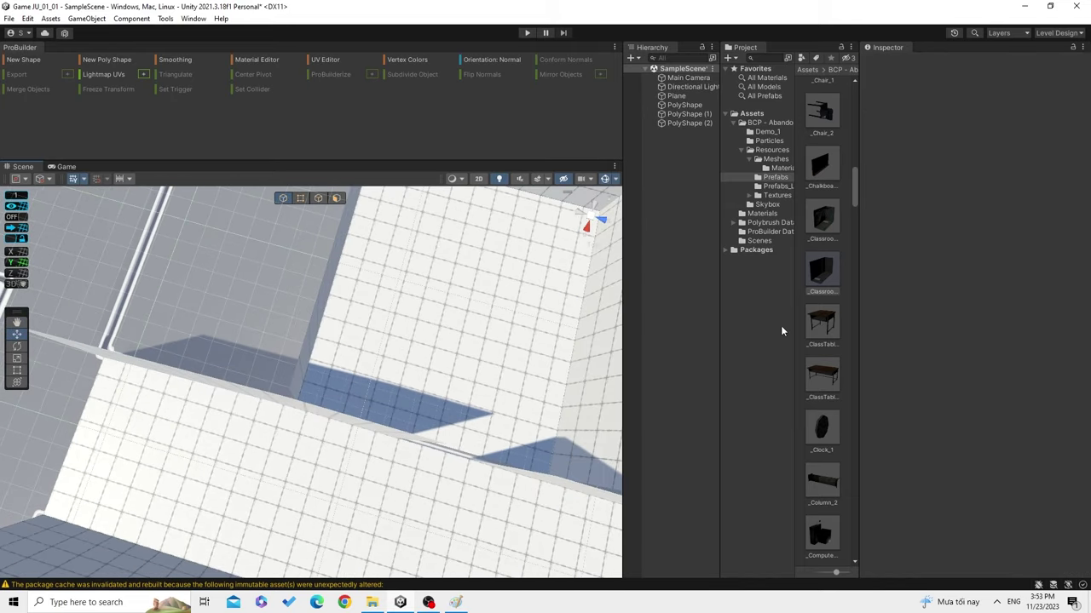
pyautogui.scroll(1, 832, 426)
pyautogui.scroll(1, 833, 426)
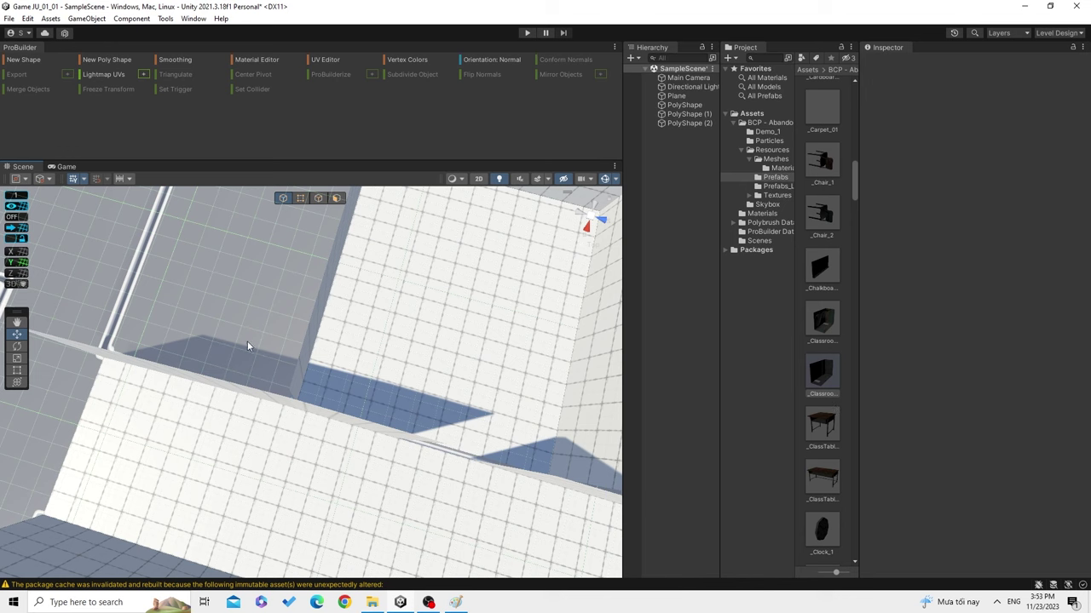
pyautogui.moveTo(822, 376)
pyautogui.mouseDown()
pyautogui.moveTo(214, 310)
pyautogui.moveTo(204, 358)
pyautogui.mouseUp()
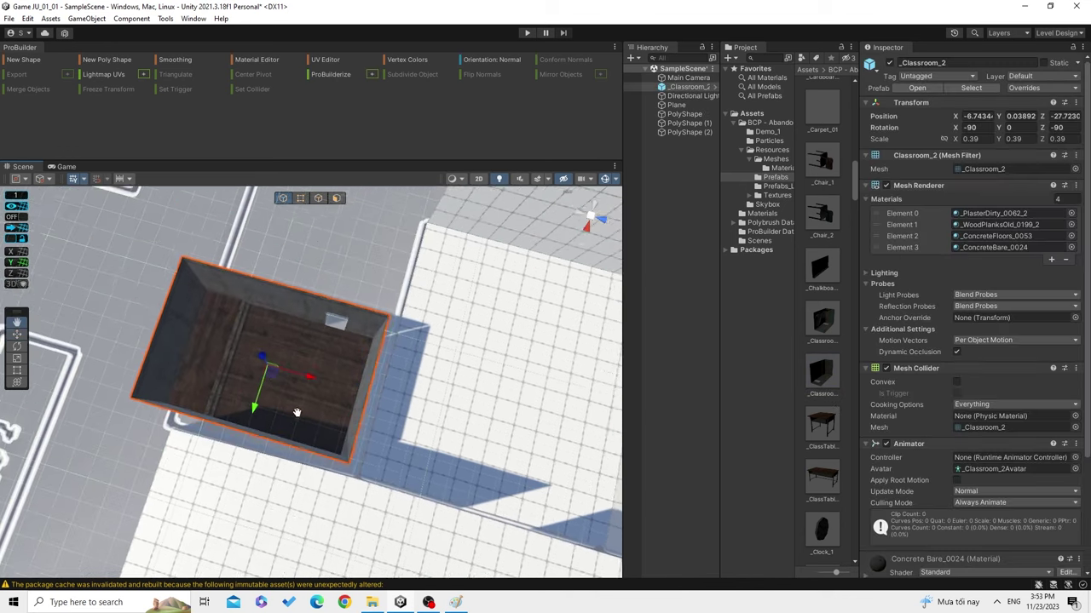
pyautogui.scroll(2, 194, 374)
pyautogui.scroll(3, 288, 364)
pyautogui.scroll(2, 288, 364)
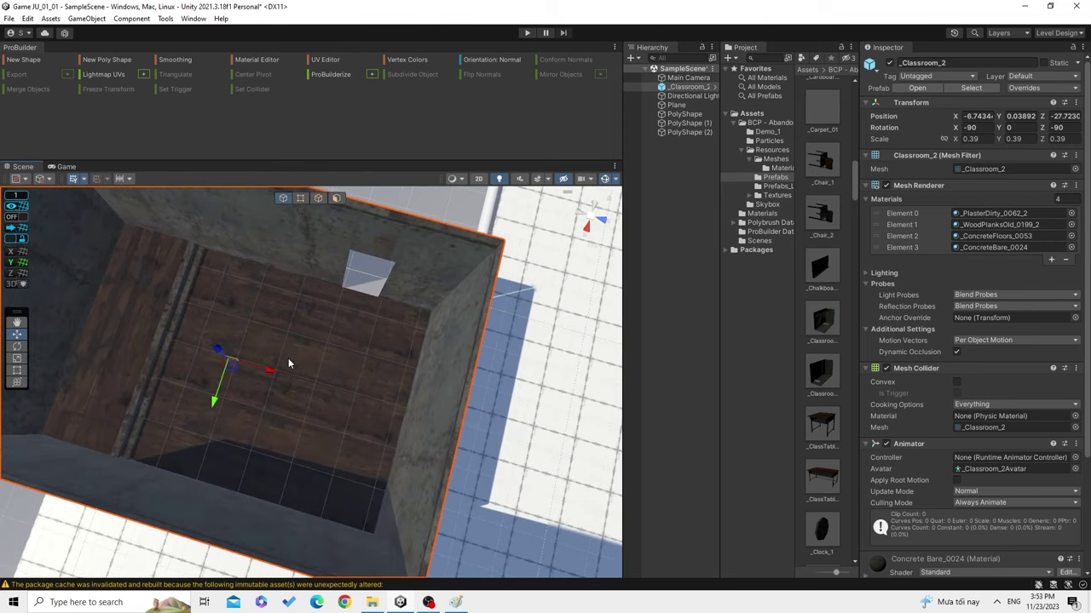
pyautogui.scroll(2, 340, 365)
pyautogui.scroll(2, 239, 323)
pyautogui.moveTo(236, 325)
pyautogui.keyDown('alt'); pyautogui.mouseDown()
pyautogui.moveTo(120, 241)
pyautogui.moveTo(534, 283)
pyautogui.moveTo(358, 340)
pyautogui.mouseUp(); pyautogui.keyUp('alt')
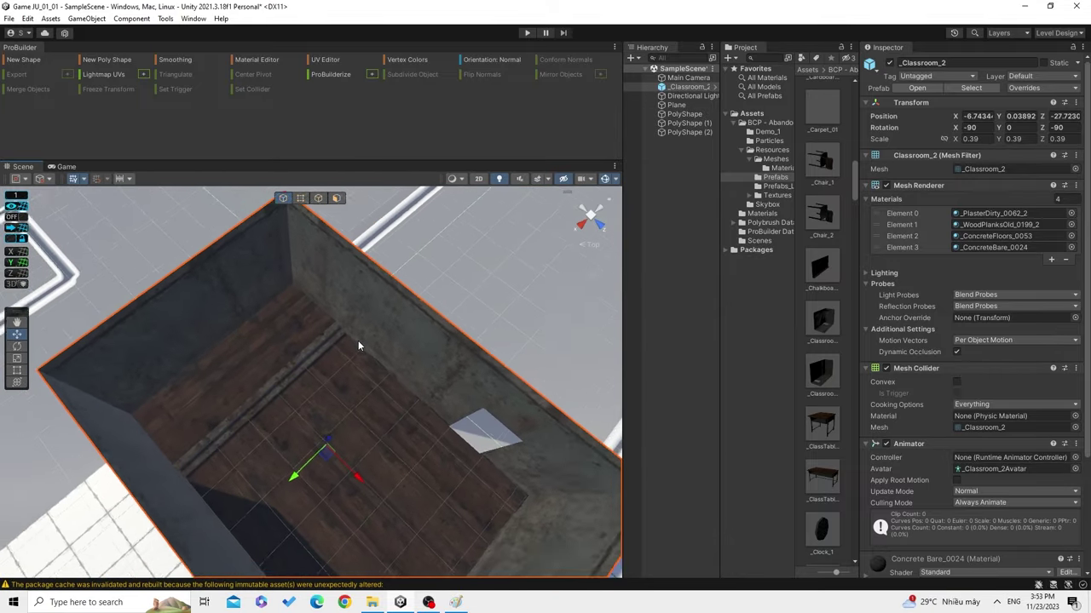
pyautogui.scroll(-2, 358, 340)
pyautogui.moveTo(407, 371); pyautogui.dragTo(496, 315, button='middle')
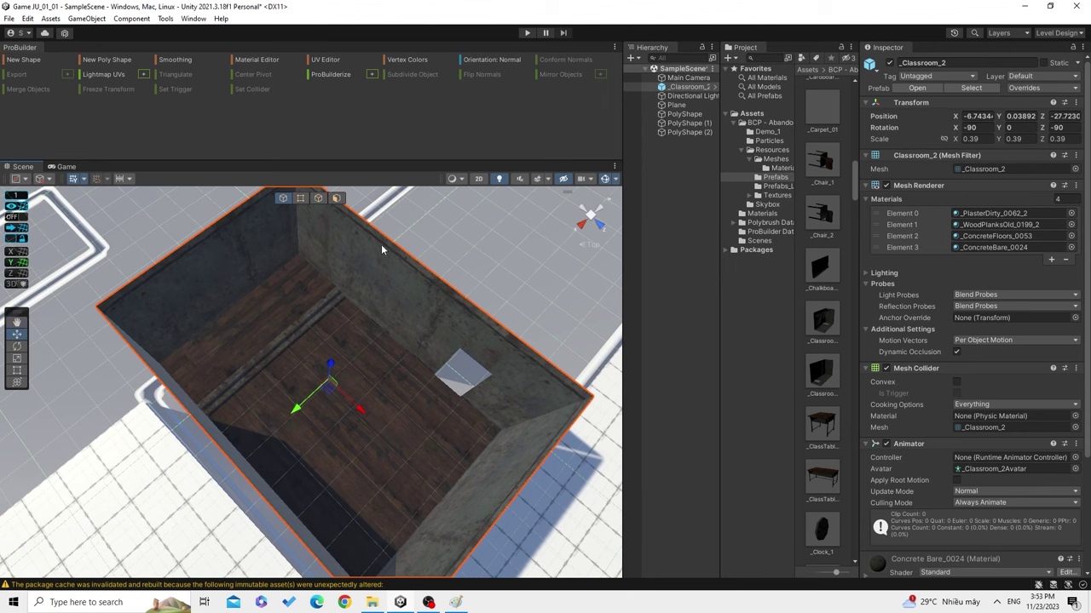
pyautogui.moveTo(442, 451)
pyautogui.keyDown('alt'); pyautogui.mouseDown()
pyautogui.moveTo(378, 350)
pyautogui.moveTo(426, 398)
pyautogui.moveTo(310, 362)
pyautogui.mouseUp(); pyautogui.keyUp('alt')
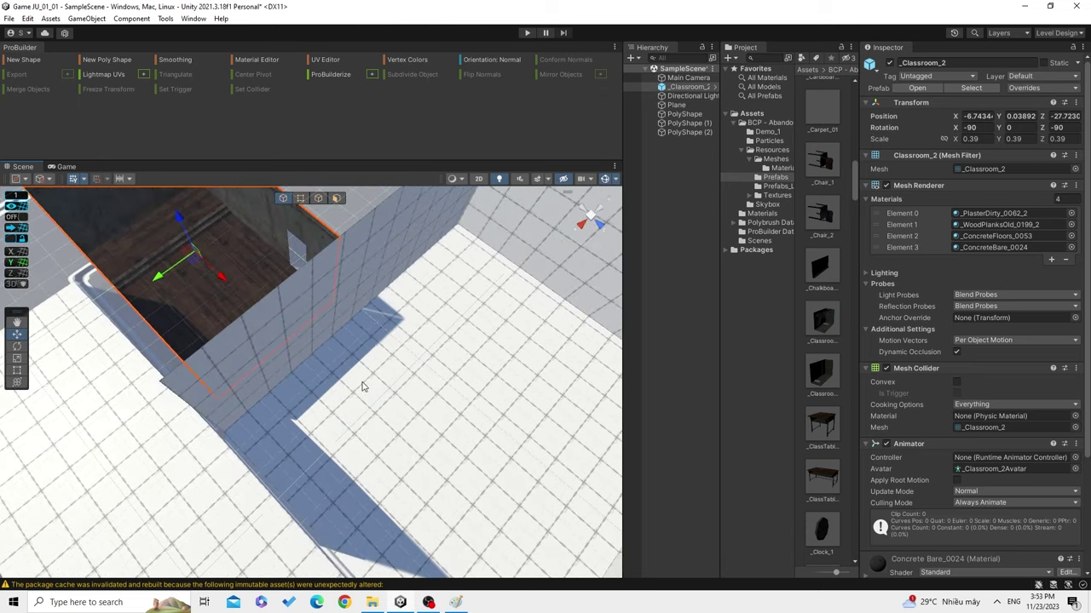
pyautogui.moveTo(310, 363); pyautogui.dragTo(316, 257, button='middle')
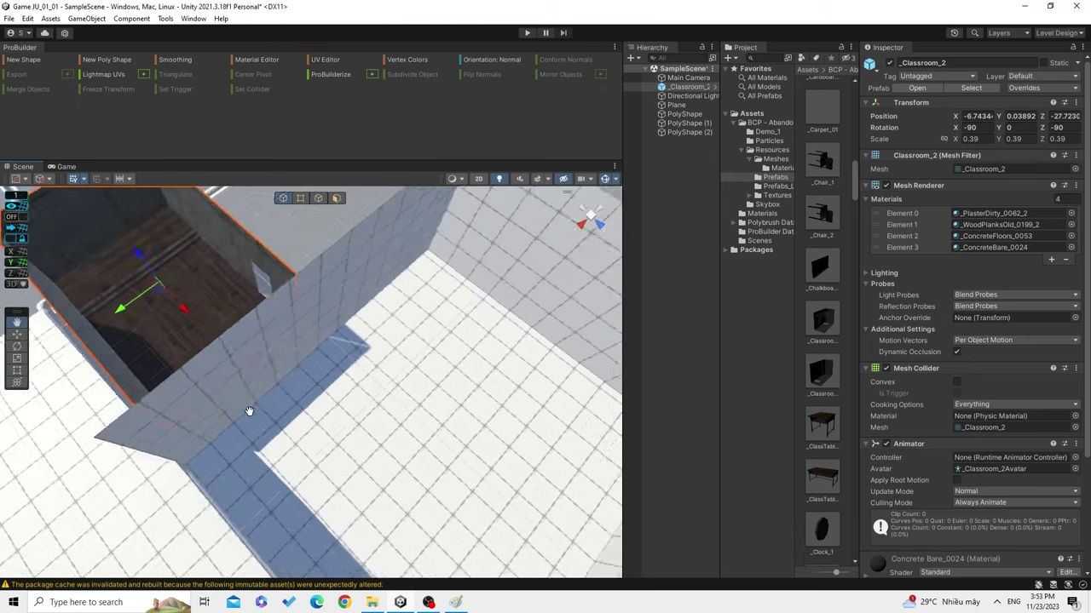
pyautogui.scroll(-5, 317, 257)
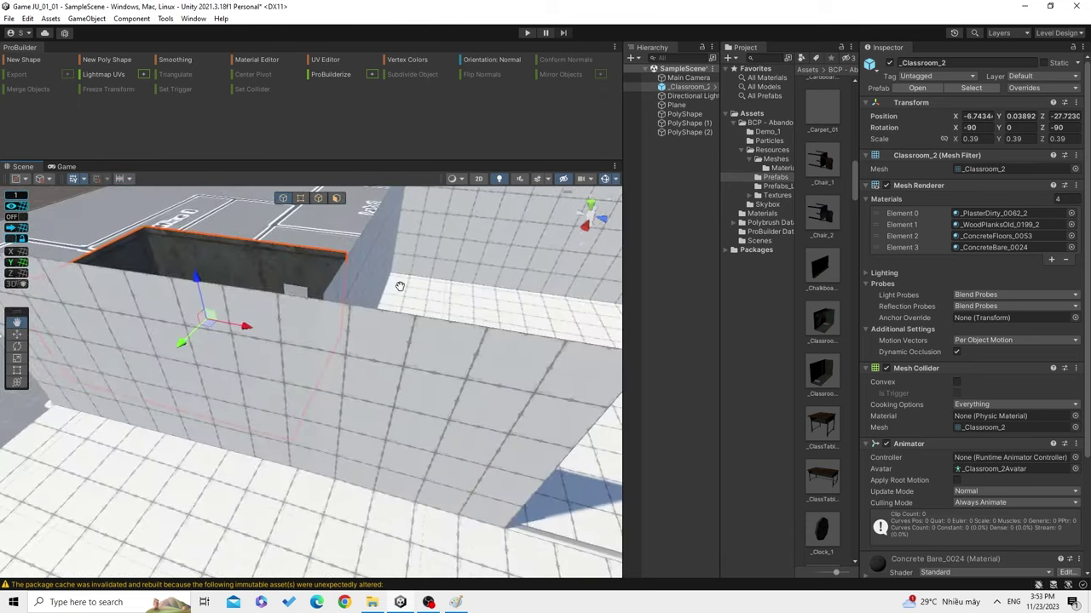
pyautogui.moveTo(401, 287); pyautogui.dragTo(443, 444, button='middle')
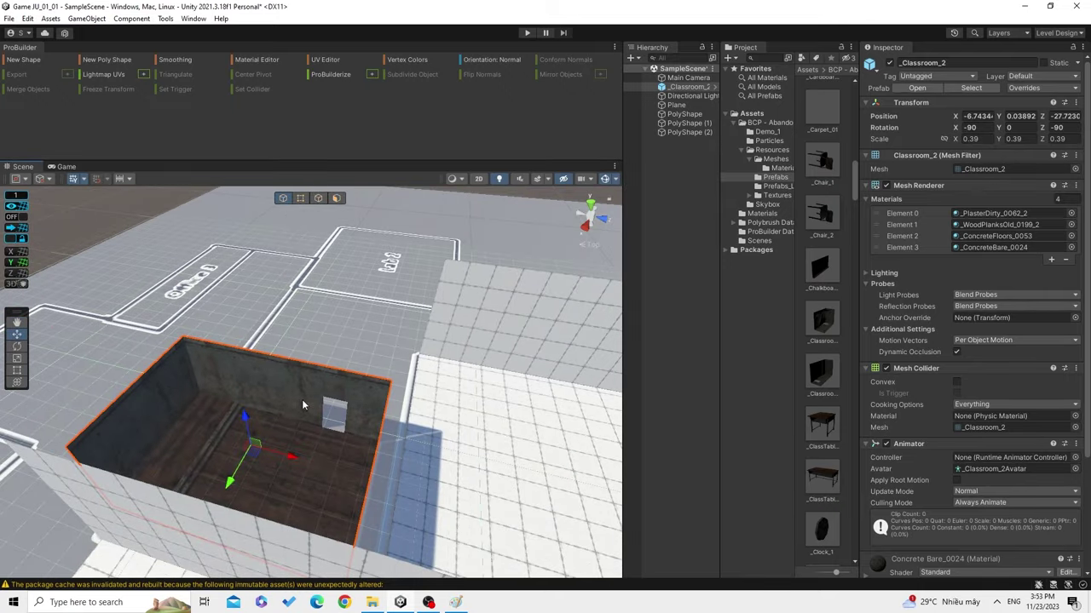
pyautogui.scroll(3, 302, 399)
pyautogui.moveTo(302, 399); pyautogui.dragTo(243, 359, button='middle')
pyautogui.press('f')
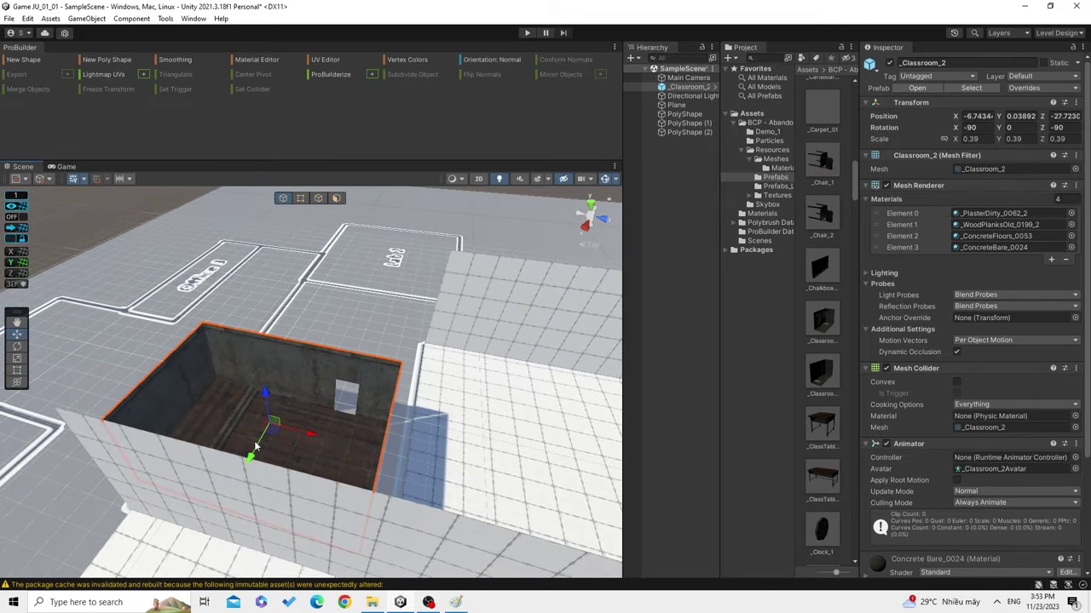
pyautogui.scroll(3, 403, 449)
pyautogui.moveTo(256, 316)
pyautogui.mouseDown(button='middle')
pyautogui.moveTo(292, 311)
pyautogui.moveTo(270, 367)
pyautogui.mouseUp(button='middle')
pyautogui.scroll(-2, 271, 368)
pyautogui.click(324, 439)
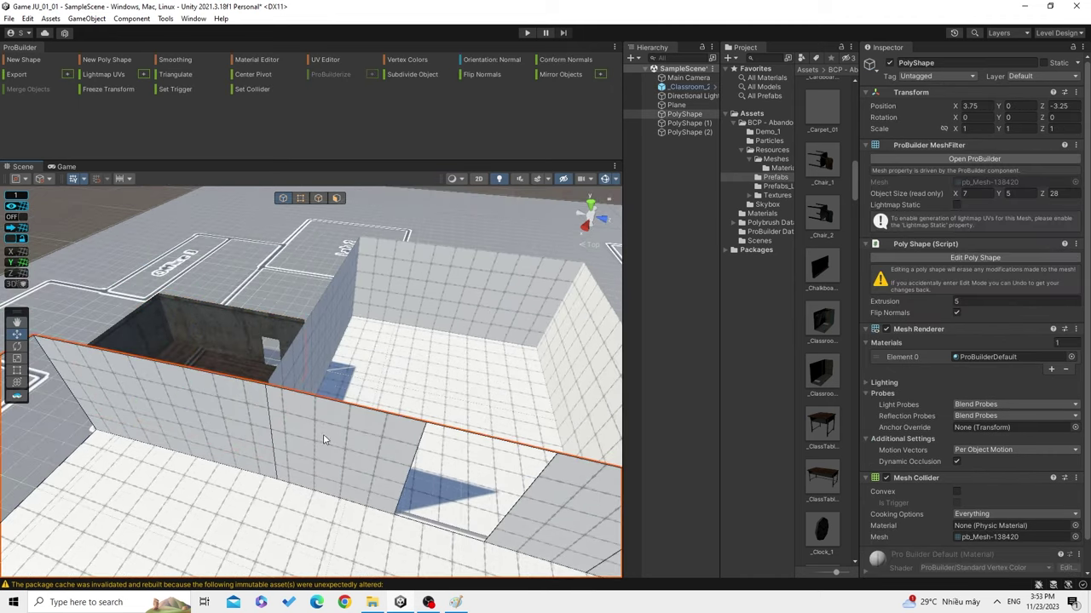
pyautogui.keyDown('shift'); pyautogui.click(328, 354); pyautogui.keyUp('shift')
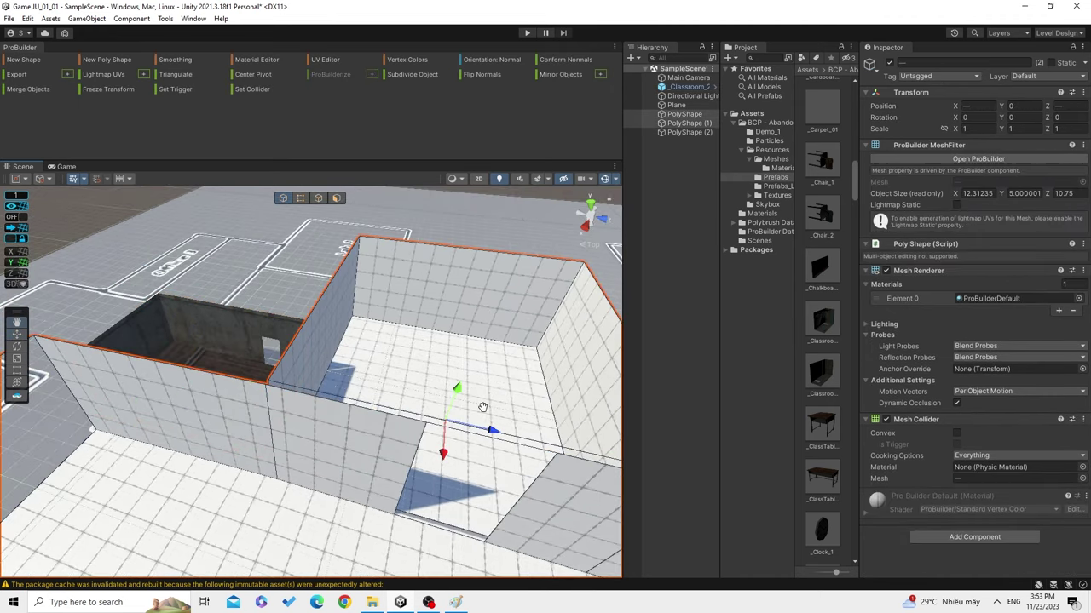
pyautogui.keyDown('alt'); pyautogui.moveTo(483, 408); pyautogui.dragTo(441, 432); pyautogui.keyUp('alt')
pyautogui.keyDown('shift'); pyautogui.click(441, 431); pyautogui.keyUp('shift')
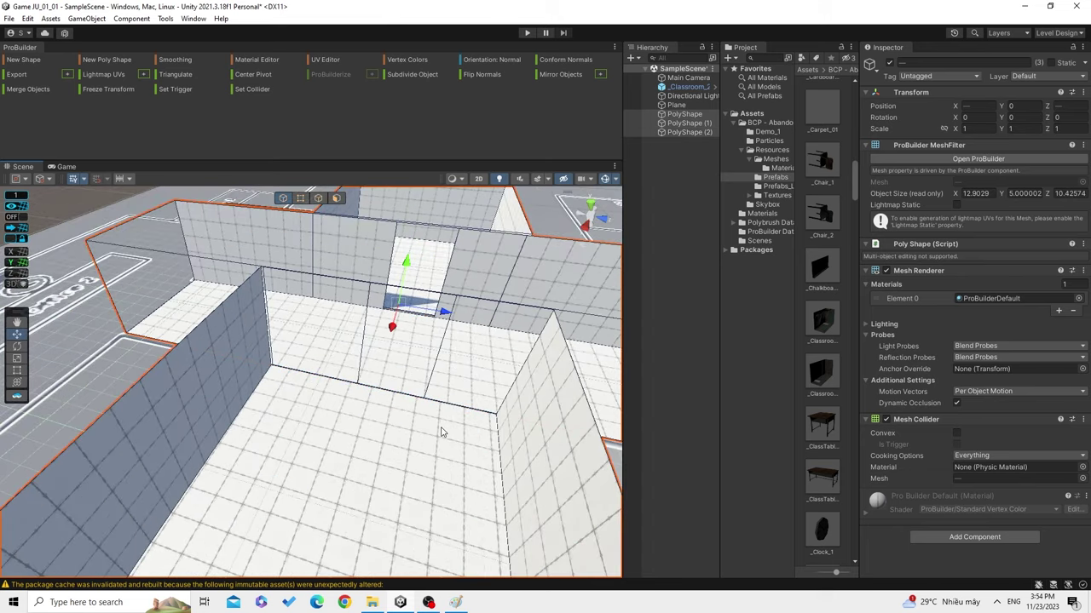
pyautogui.press('f')
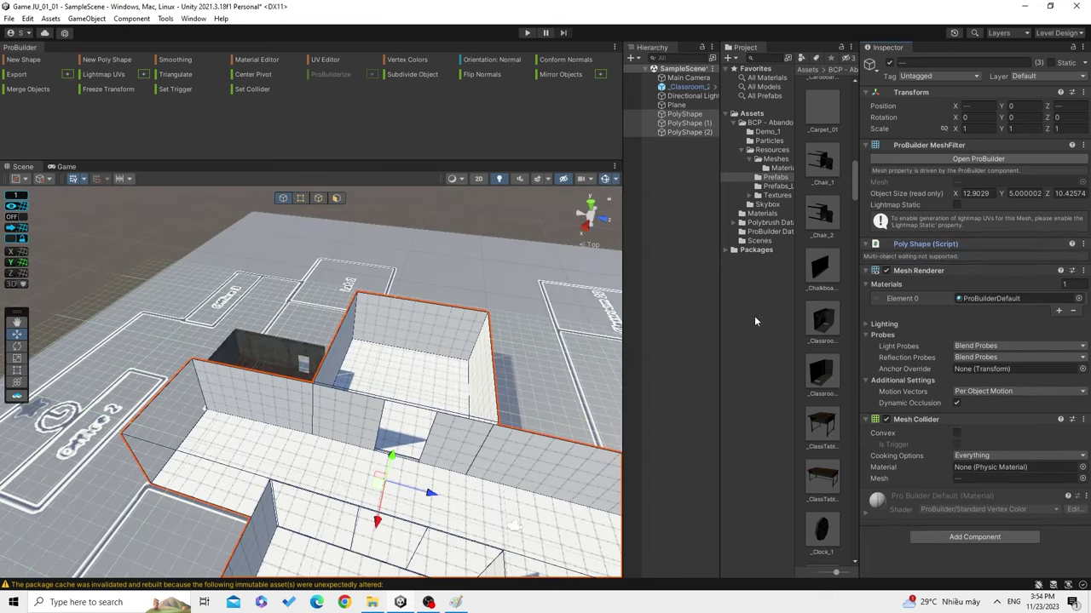
pyautogui.click(435, 406)
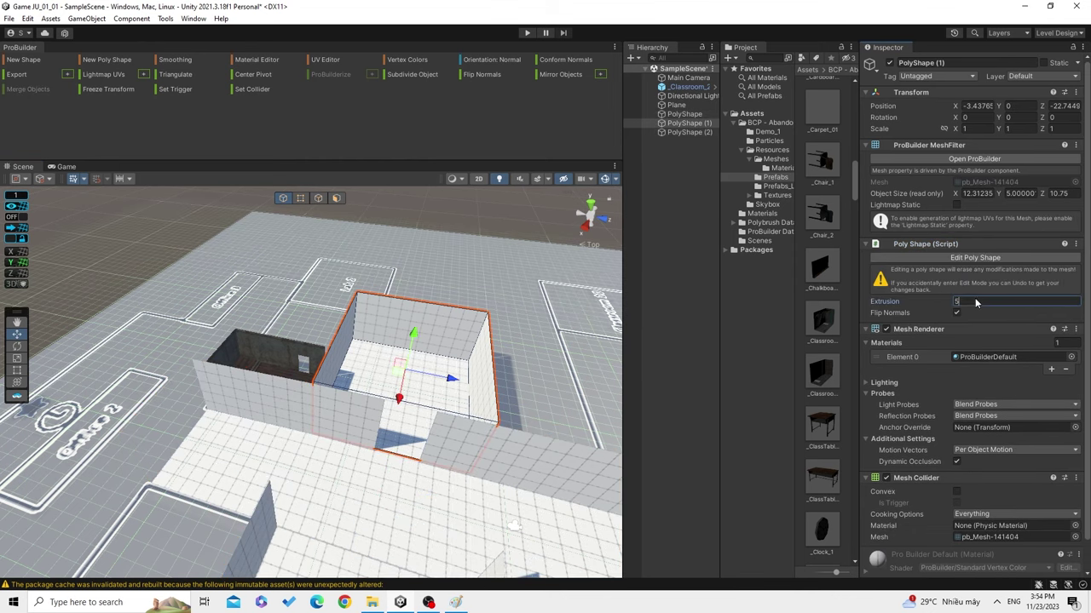
pyautogui.click(684, 113)
pyautogui.doubleClick(690, 132)
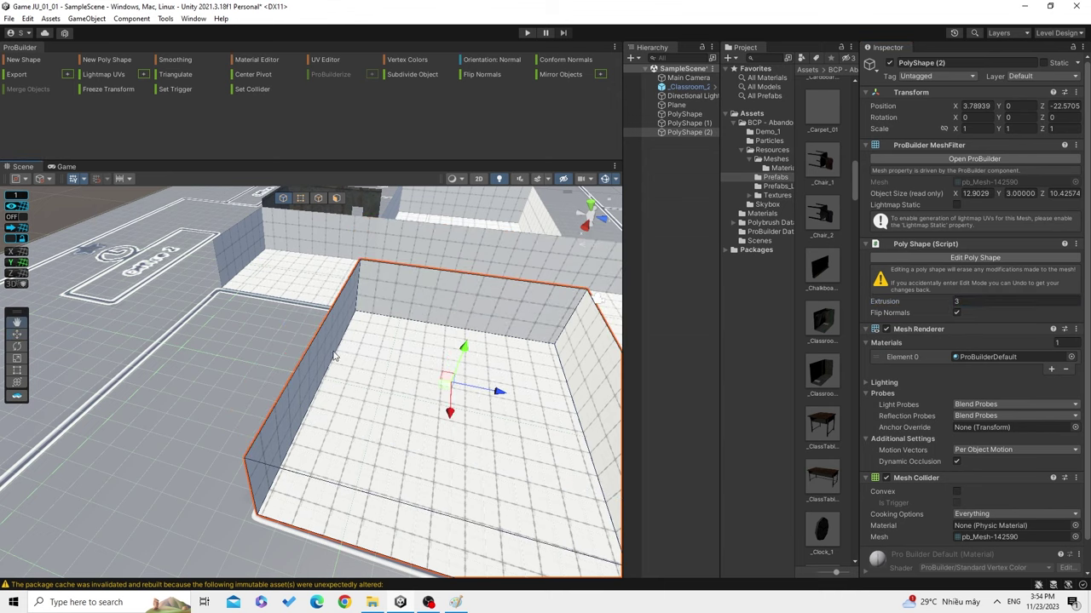
pyautogui.scroll(-3, 421, 348)
pyautogui.keyDown('alt'); pyautogui.moveTo(421, 347); pyautogui.dragTo(254, 329); pyautogui.keyUp('alt')
pyautogui.click(254, 329)
pyautogui.scroll(2, 254, 329)
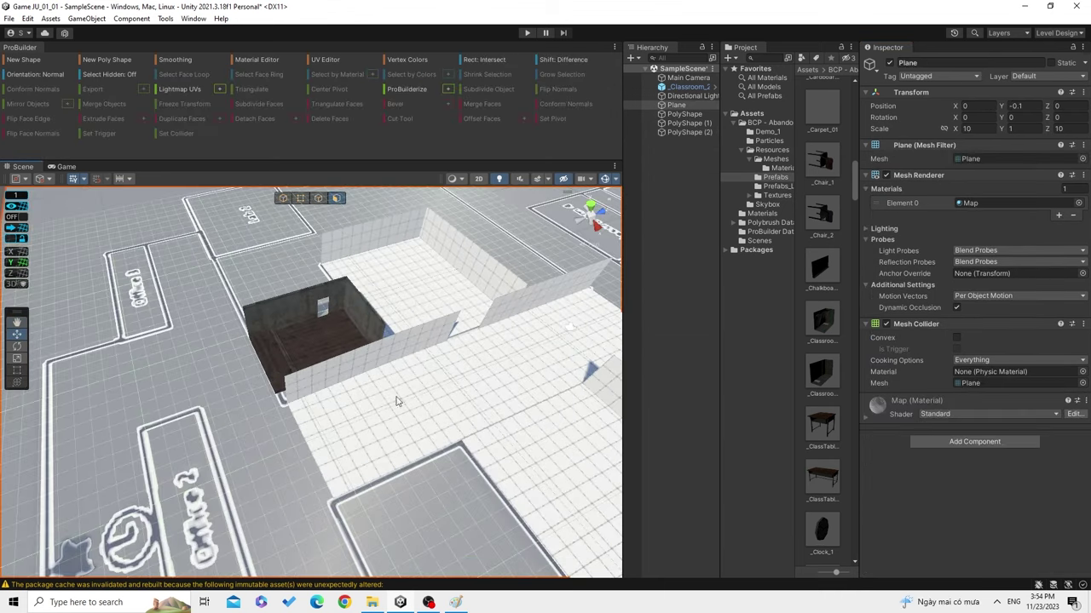
pyautogui.scroll(2, 348, 341)
pyautogui.scroll(1, 353, 341)
pyautogui.scroll(1, 340, 326)
pyautogui.scroll(2, 340, 325)
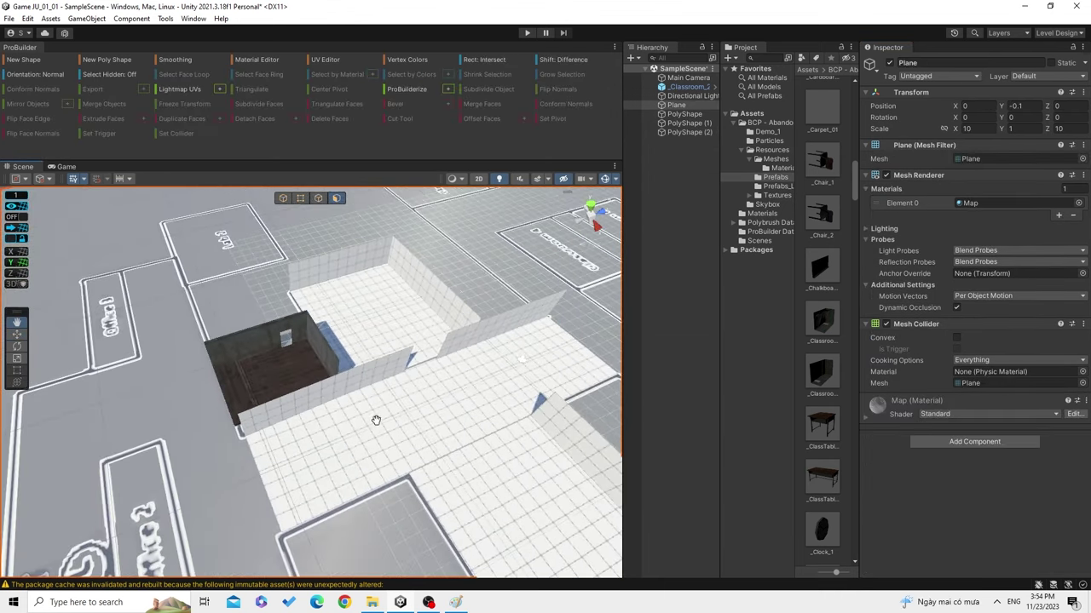
pyautogui.scroll(1, 373, 415)
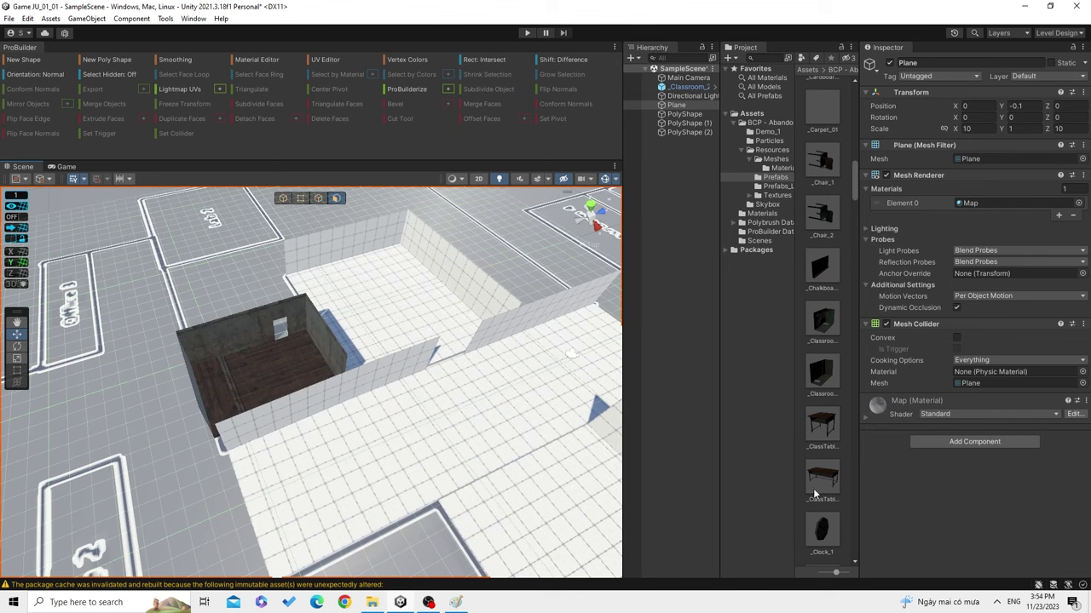
# Drop another Classroom prefab onto the floor plan at Position Y 0.
pyautogui.click(235, 375)
pyautogui.keyDown('alt'); pyautogui.moveTo(163, 297); pyautogui.dragTo(248, 226); pyautogui.keyUp('alt')
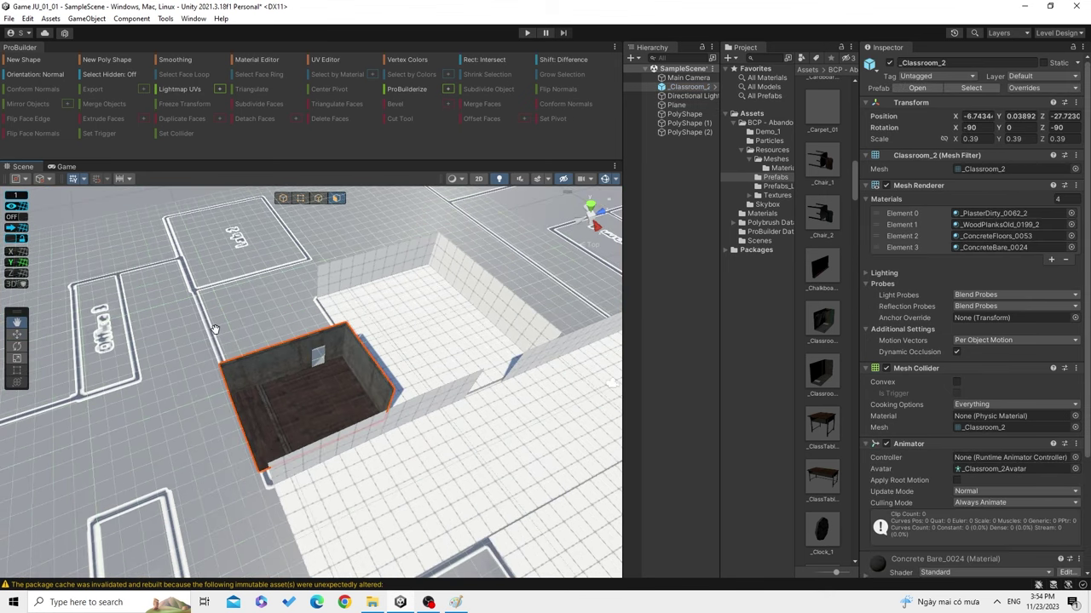
pyautogui.moveTo(822, 324); pyautogui.dragTo(304, 434)
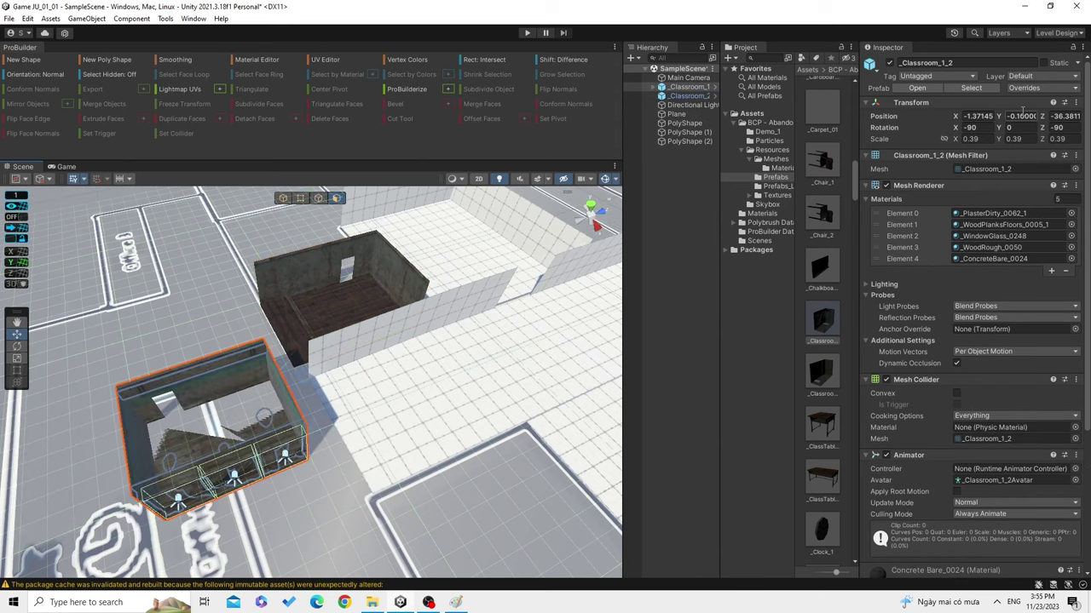
pyautogui.press('Return')
pyautogui.scroll(3, 291, 419)
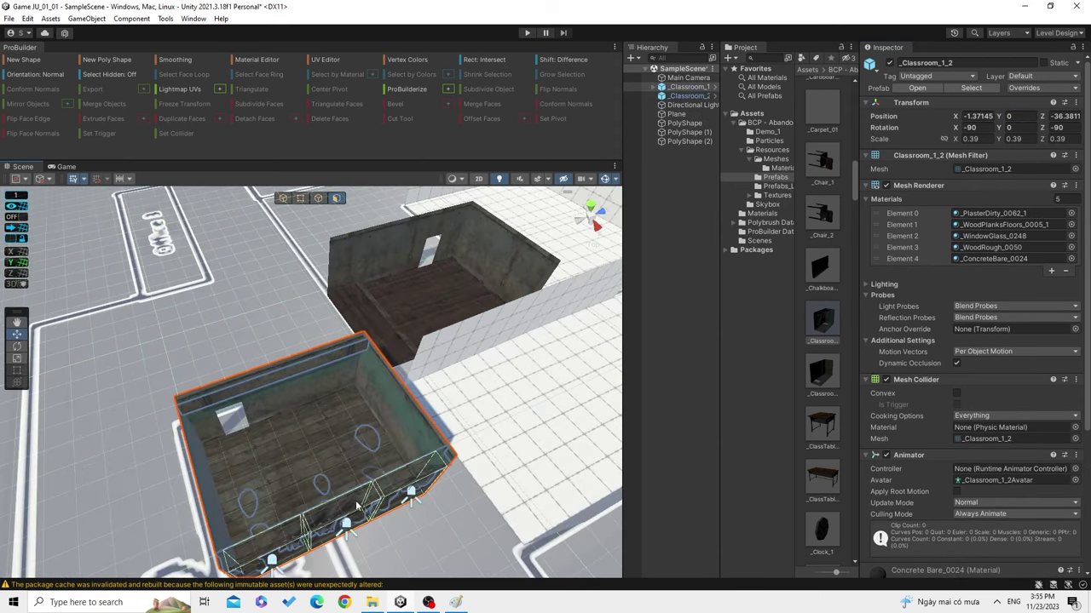
pyautogui.keyDown('alt'); pyautogui.moveTo(291, 419); pyautogui.dragTo(386, 462); pyautogui.keyUp('alt')
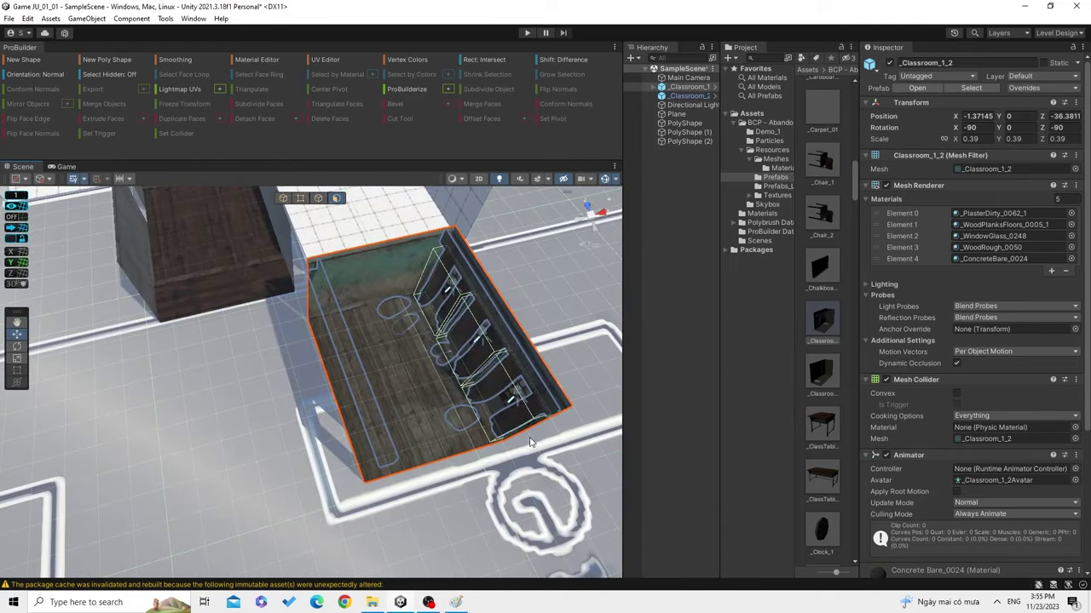
# Select Classroom_1_2 and toggle its Mesh Renderer off and back on.
pyautogui.click(387, 462)
pyautogui.scroll(3, 470, 432)
pyautogui.moveTo(470, 432); pyautogui.dragTo(454, 438, button='middle')
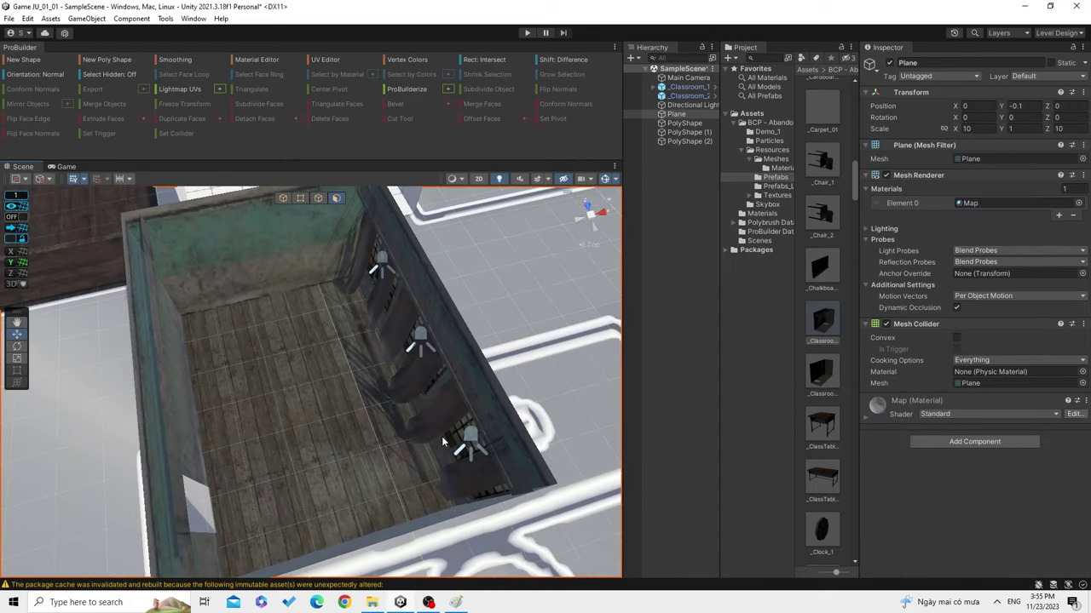
pyautogui.moveTo(454, 438)
pyautogui.keyDown('alt'); pyautogui.mouseDown()
pyautogui.moveTo(288, 456)
pyautogui.moveTo(287, 404)
pyautogui.mouseUp(); pyautogui.keyUp('alt')
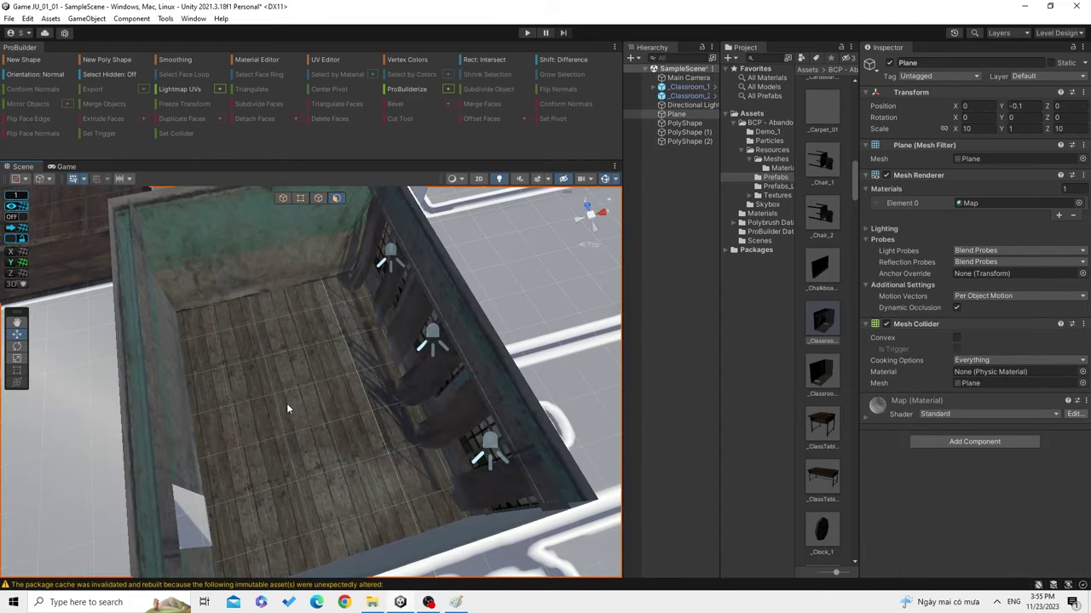
pyautogui.click(481, 392)
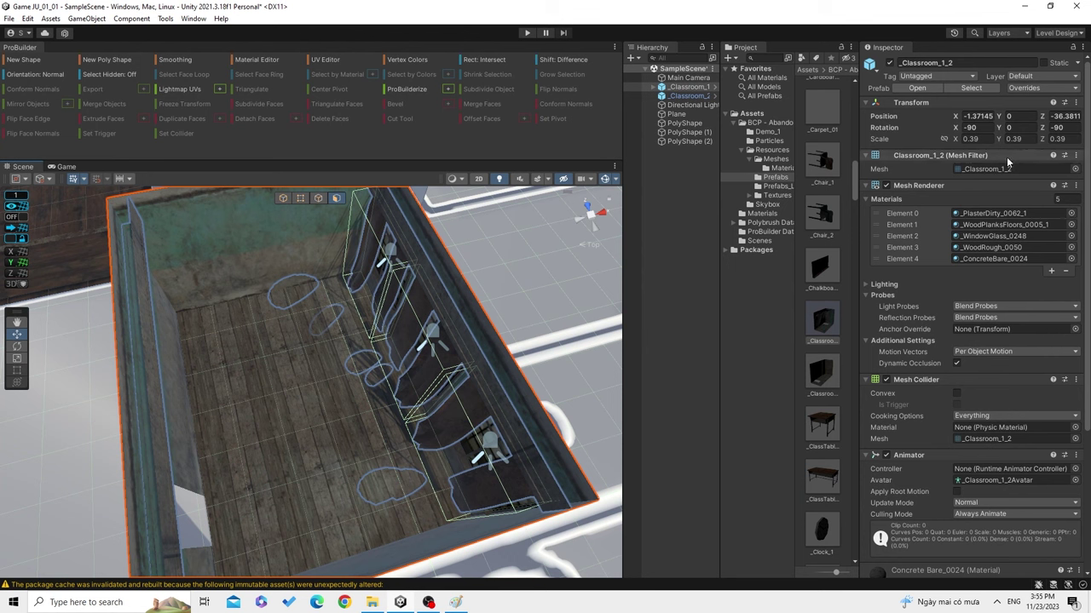
pyautogui.keyDown('alt'); pyautogui.moveTo(338, 300); pyautogui.dragTo(368, 305); pyautogui.keyUp('alt')
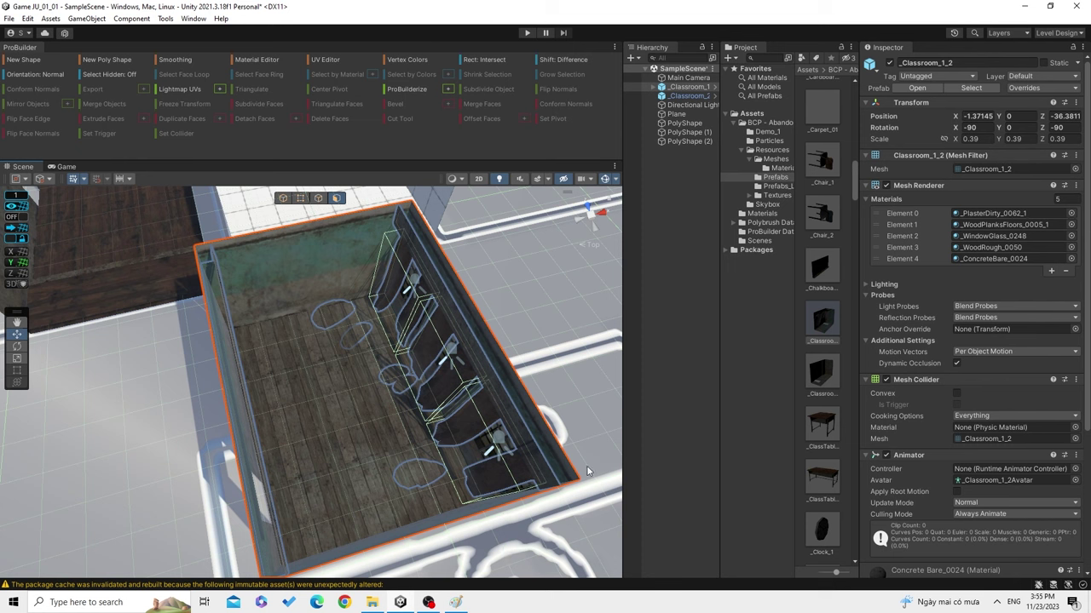
pyautogui.click(887, 186)
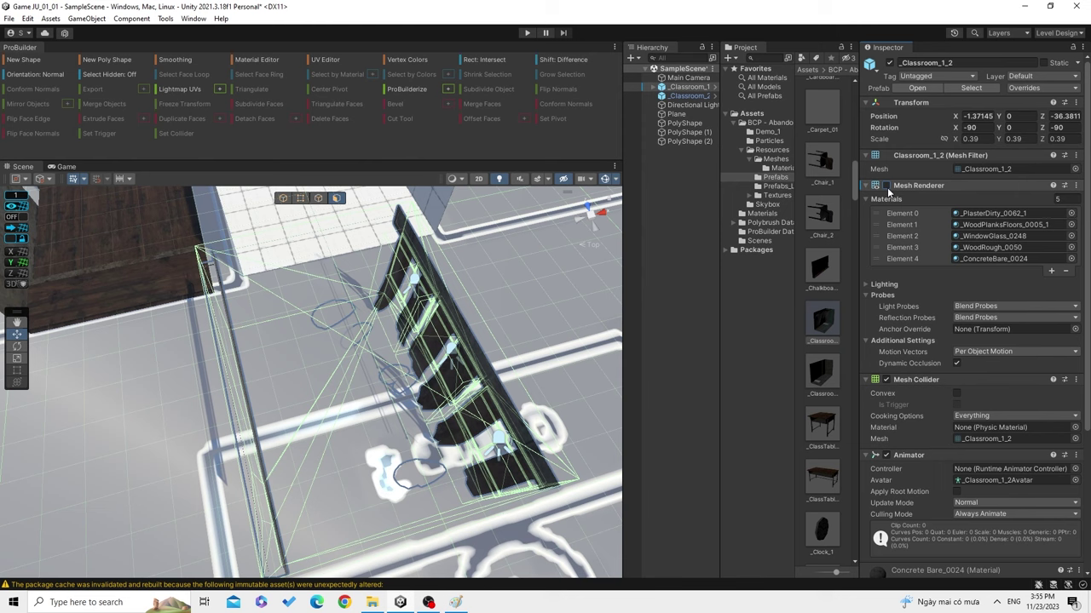
pyautogui.click(886, 186)
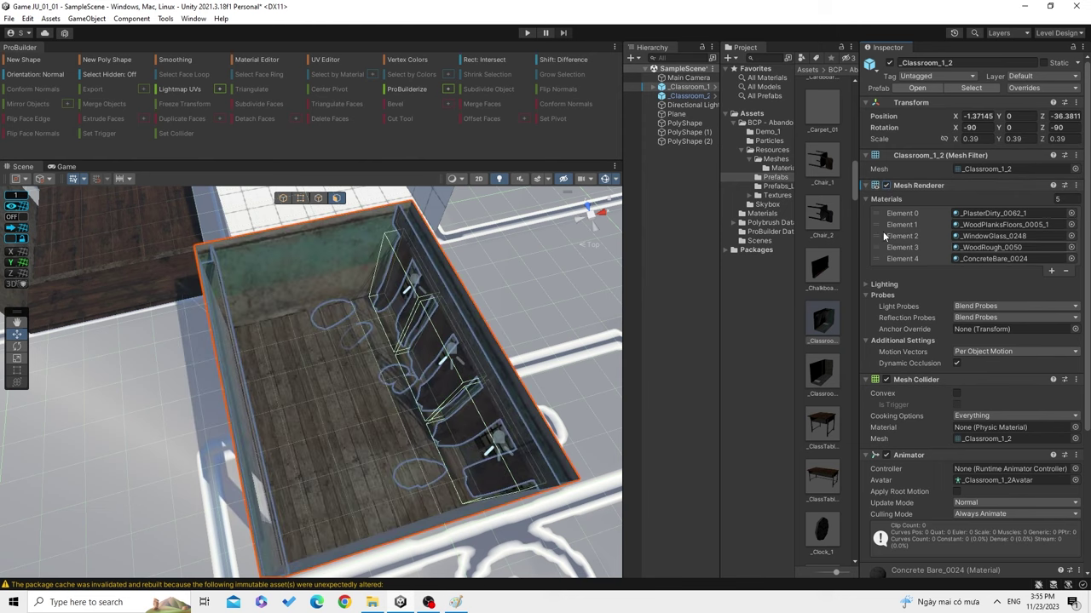
pyautogui.moveTo(372, 273); pyautogui.dragTo(397, 284, button='middle')
pyautogui.scroll(-2, 397, 331)
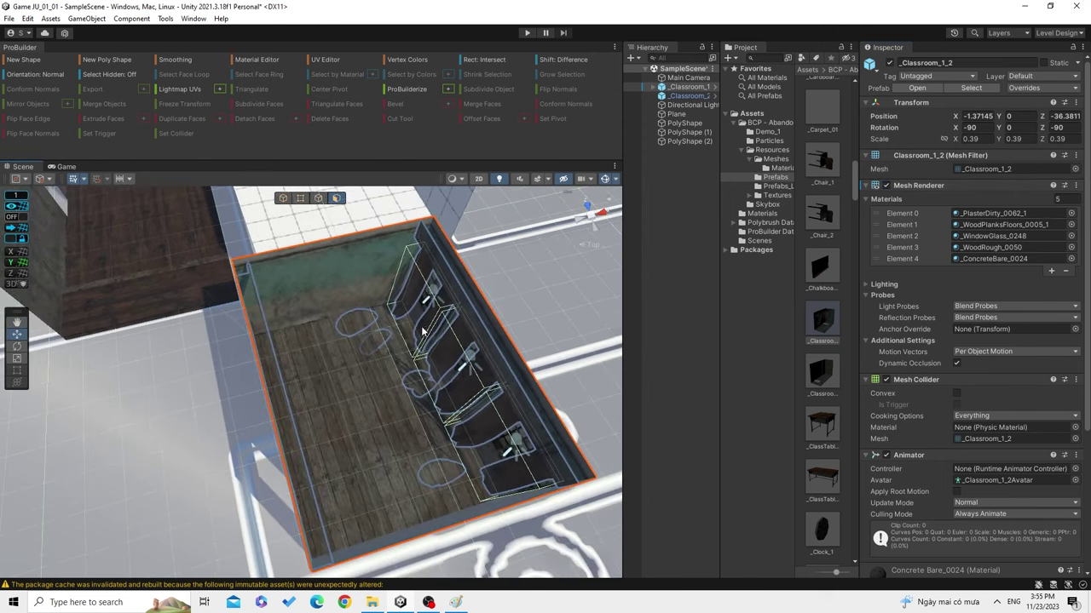
pyautogui.scroll(3, 383, 377)
pyautogui.scroll(-3, 382, 378)
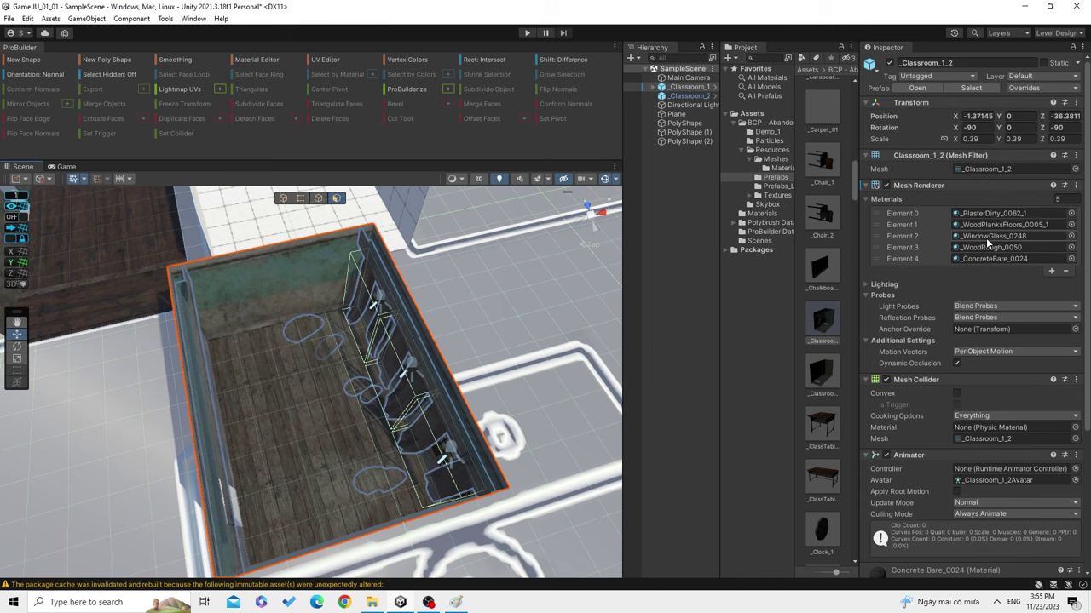
# Locate the classroom's WindowGlass and PlasterDirty materials in the project from its material slots.
pyautogui.keyDown('alt'); pyautogui.moveTo(384, 384); pyautogui.dragTo(375, 380); pyautogui.keyUp('alt')
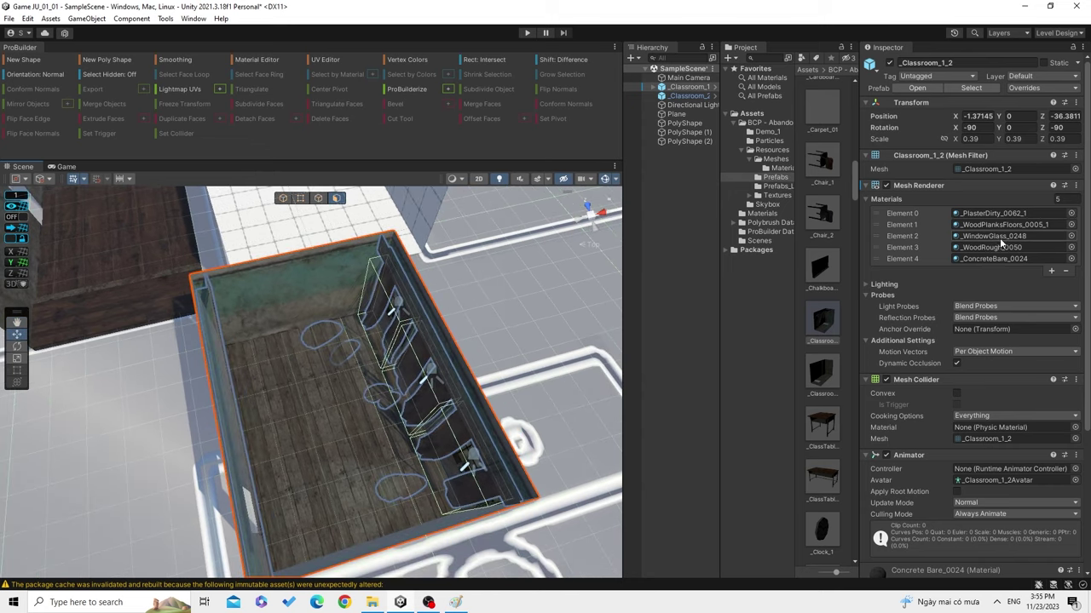
pyautogui.click(999, 237)
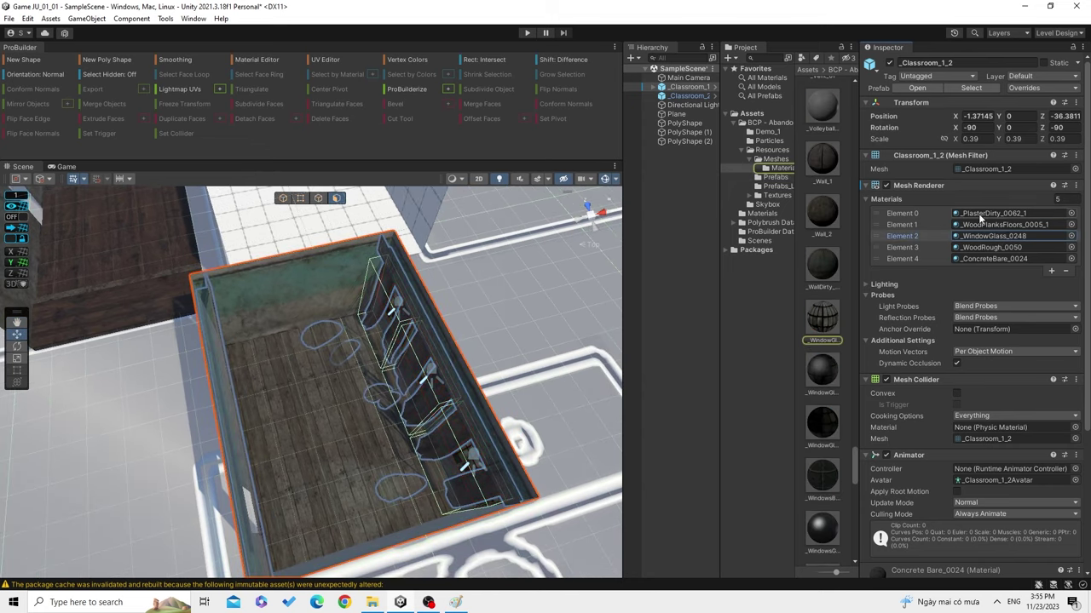
pyautogui.click(978, 213)
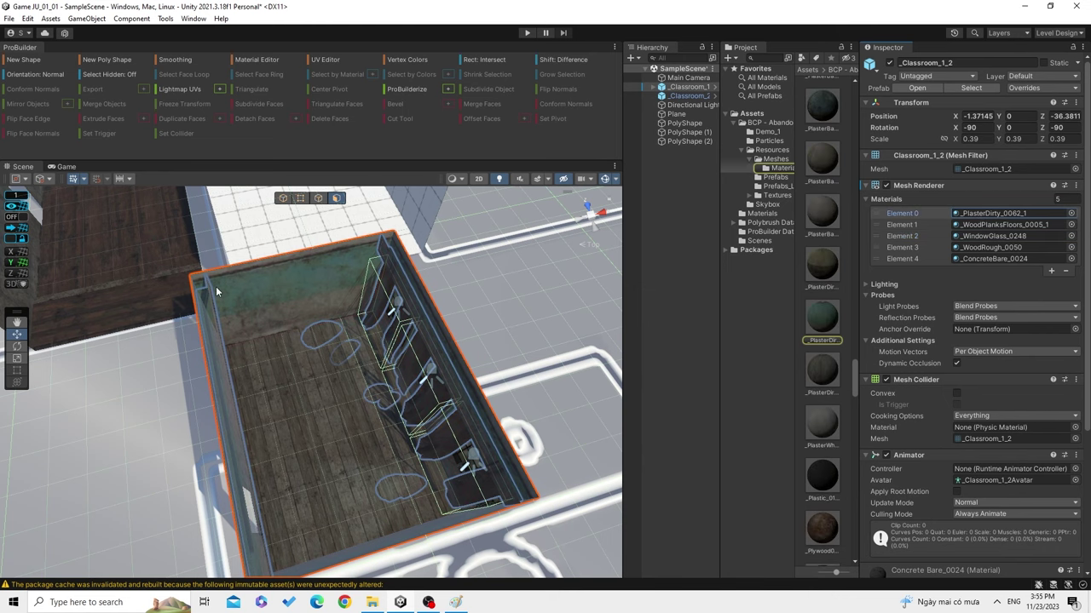
pyautogui.moveTo(366, 286)
pyautogui.mouseDown(button='middle')
pyautogui.moveTo(349, 322)
pyautogui.moveTo(352, 294)
pyautogui.mouseUp(button='middle')
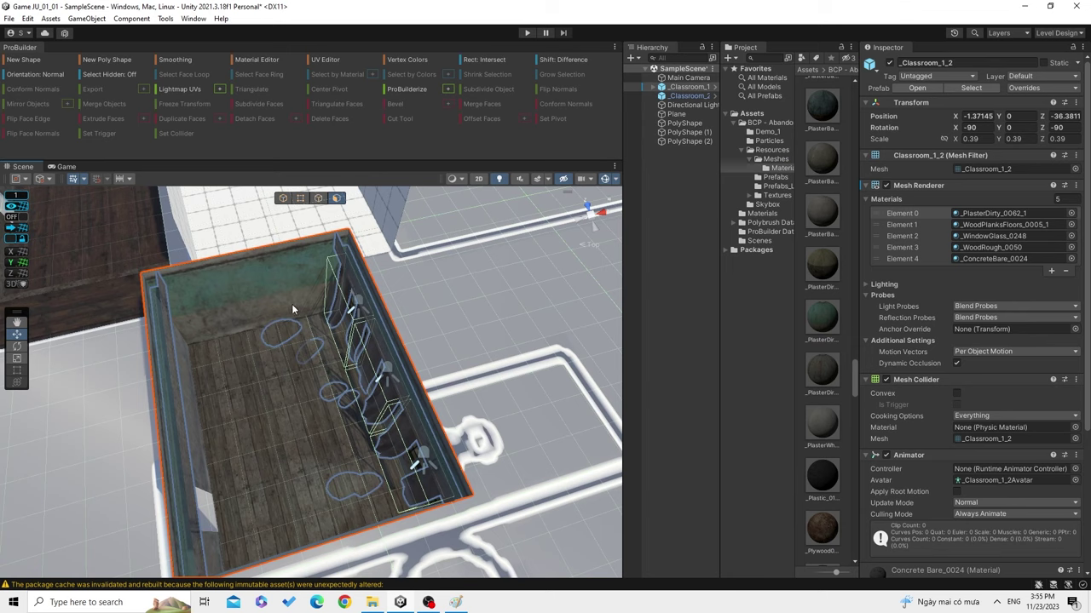
pyautogui.moveTo(291, 310); pyautogui.dragTo(265, 311, button='middle')
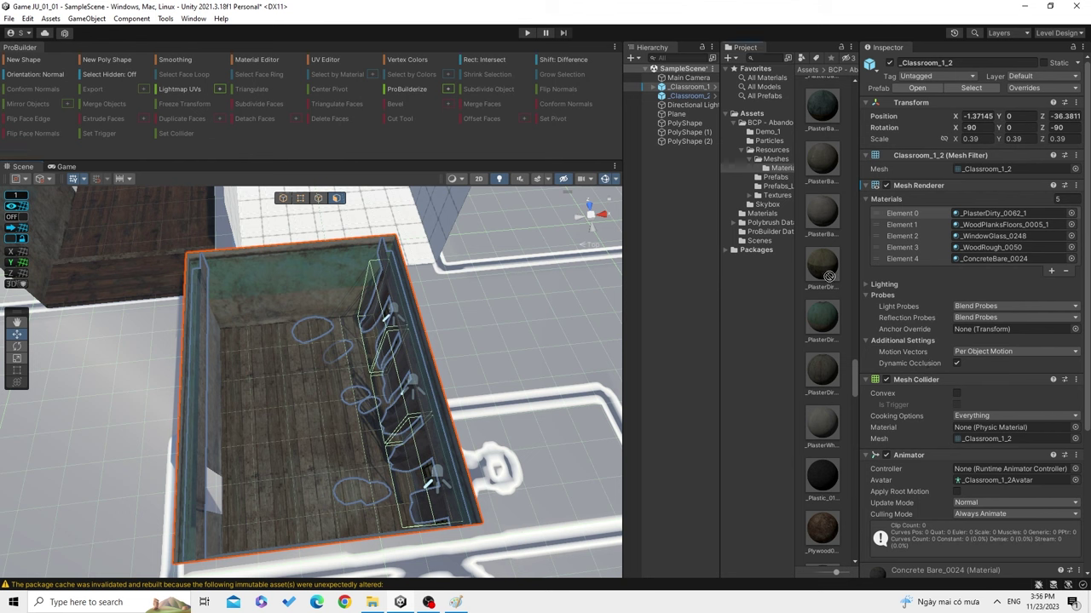
# Replace Element 0's _PlasterDirty_0062_1 with _PlasterDirty_0017 on the classroom mesh.
pyautogui.click(992, 224)
pyautogui.moveTo(1008, 223); pyautogui.dragTo(993, 212)
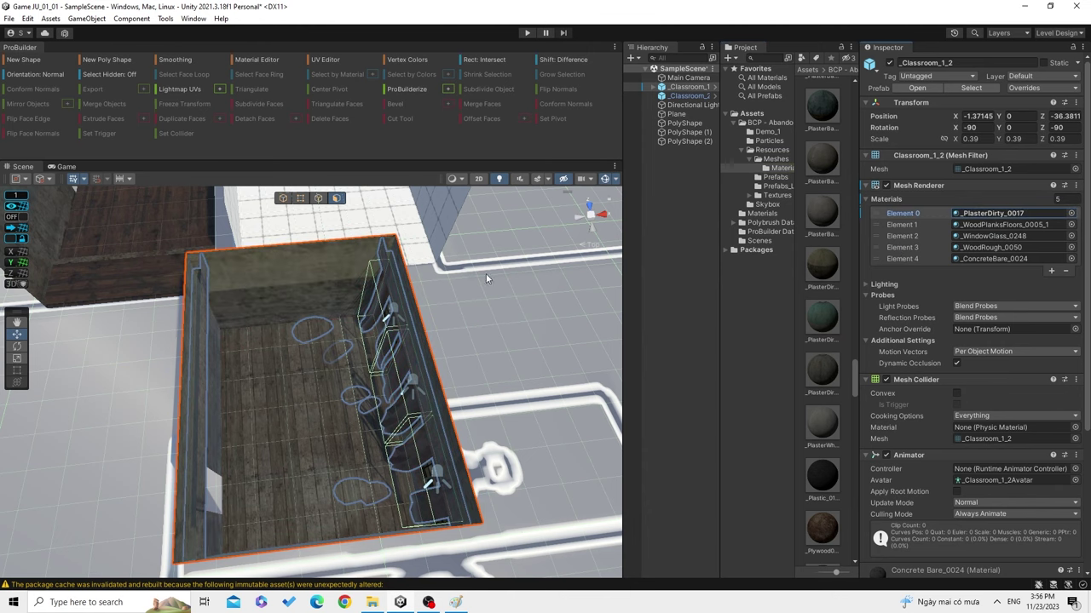
pyautogui.moveTo(299, 272); pyautogui.dragTo(240, 281, button='middle')
pyautogui.moveTo(267, 298)
pyautogui.keyDown('alt'); pyautogui.mouseDown()
pyautogui.moveTo(319, 300)
pyautogui.moveTo(320, 366)
pyautogui.mouseUp(); pyautogui.keyUp('alt')
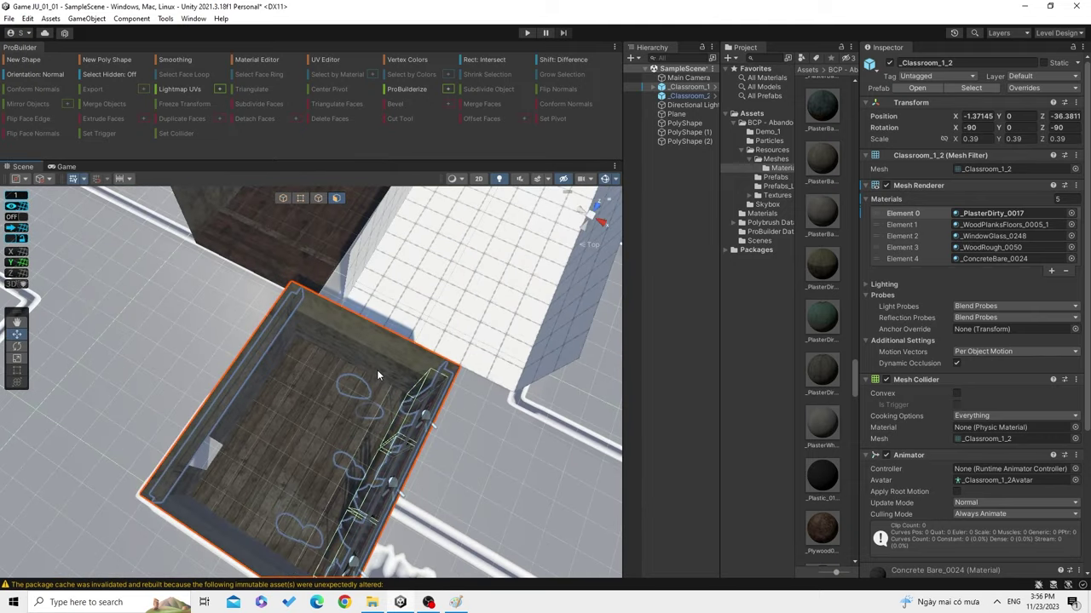
# Restore _PlasterDirty_0062_1 on the classroom mesh's Element 0.
pyautogui.keyDown('alt'); pyautogui.moveTo(377, 370); pyautogui.dragTo(390, 323); pyautogui.keyUp('alt')
pyautogui.keyDown('alt'); pyautogui.moveTo(527, 380); pyautogui.dragTo(451, 399); pyautogui.keyUp('alt')
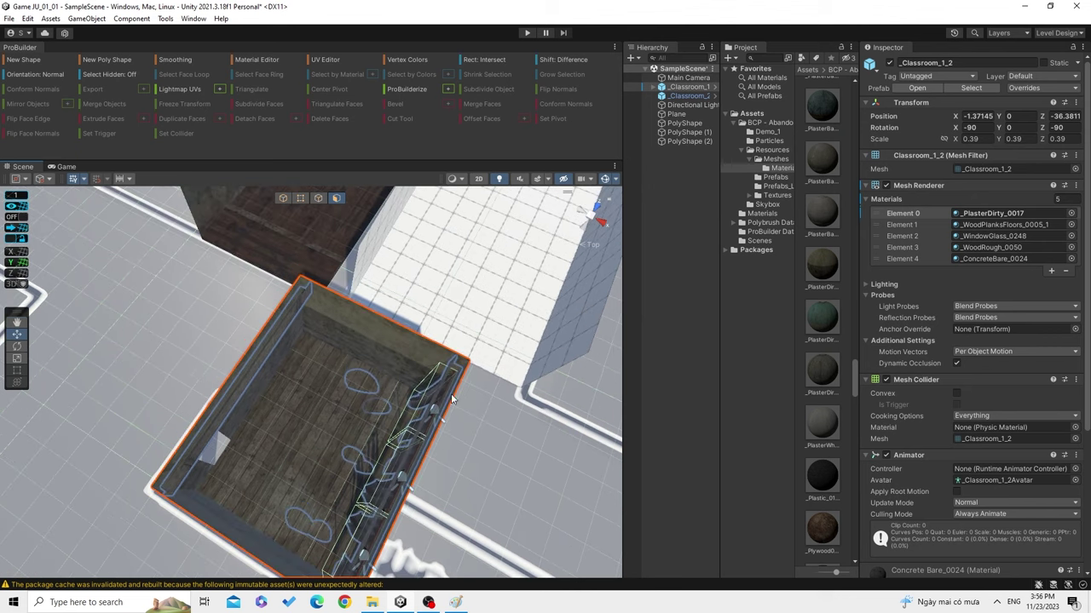
pyautogui.moveTo(846, 239)
pyautogui.mouseDown()
pyautogui.moveTo(563, 281)
pyautogui.moveTo(325, 340)
pyautogui.moveTo(424, 456)
pyautogui.mouseUp()
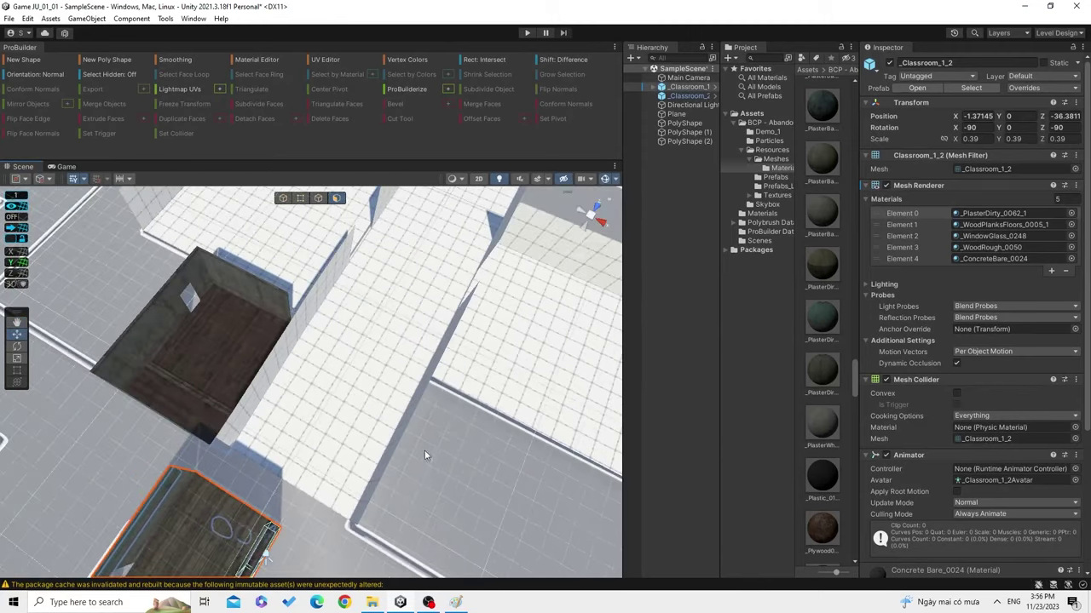
# Pan and zoom across the neighbouring rooms and white floor area, then return to the classroom.
pyautogui.moveTo(424, 456); pyautogui.dragTo(490, 322, button='middle')
pyautogui.moveTo(372, 407)
pyautogui.mouseDown(button='middle')
pyautogui.moveTo(489, 457)
pyautogui.moveTo(143, 491)
pyautogui.mouseUp(button='middle')
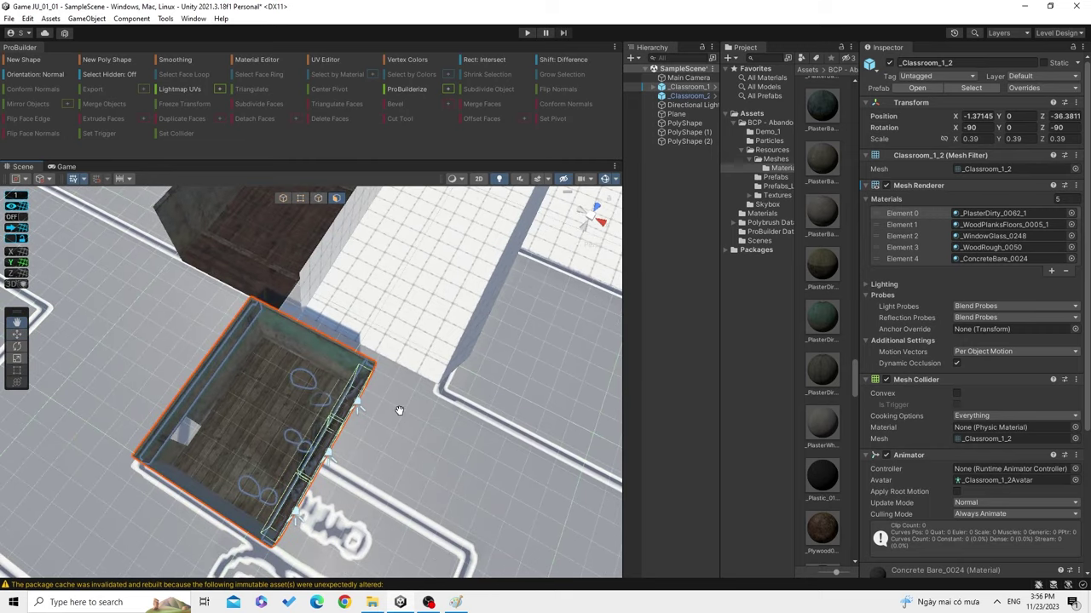
pyautogui.moveTo(399, 411); pyautogui.dragTo(299, 456, button='middle')
pyautogui.moveTo(359, 389); pyautogui.dragTo(440, 388, button='middle')
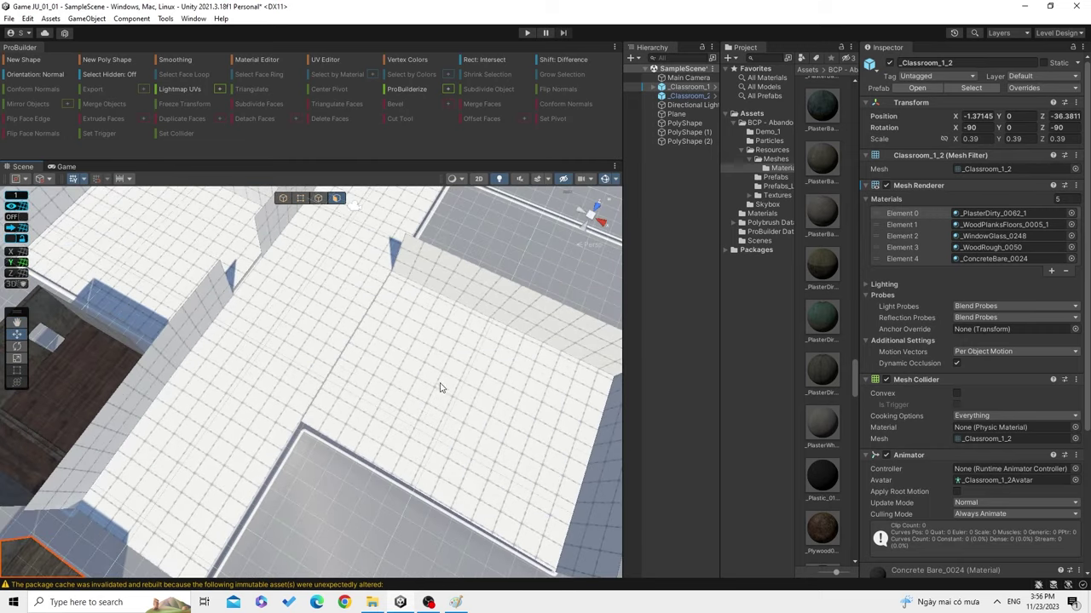
pyautogui.moveTo(434, 308)
pyautogui.mouseDown(button='middle')
pyautogui.moveTo(367, 316)
pyautogui.moveTo(305, 401)
pyautogui.moveTo(346, 333)
pyautogui.moveTo(258, 389)
pyautogui.moveTo(299, 346)
pyautogui.moveTo(308, 413)
pyautogui.mouseUp(button='middle')
pyautogui.scroll(3, 314, 360)
pyautogui.scroll(-1, 309, 413)
pyautogui.scroll(-1, 310, 413)
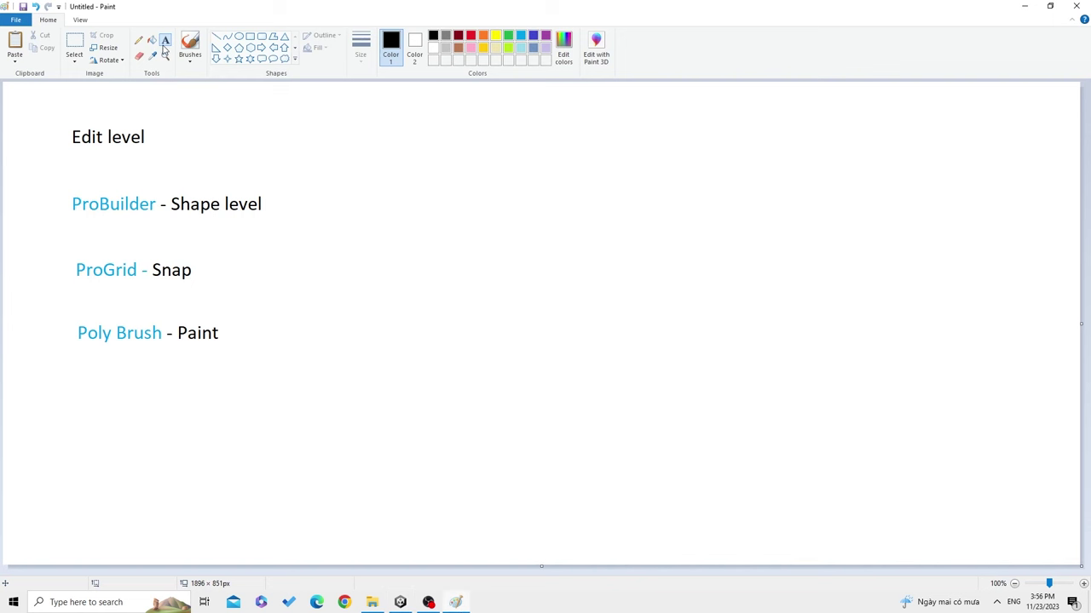
# Write 'Blender' freehand with the Pencil, underline it, and switch back to Unity.
pyautogui.click(138, 41)
pyautogui.moveTo(388, 224); pyautogui.dragTo(500, 197)
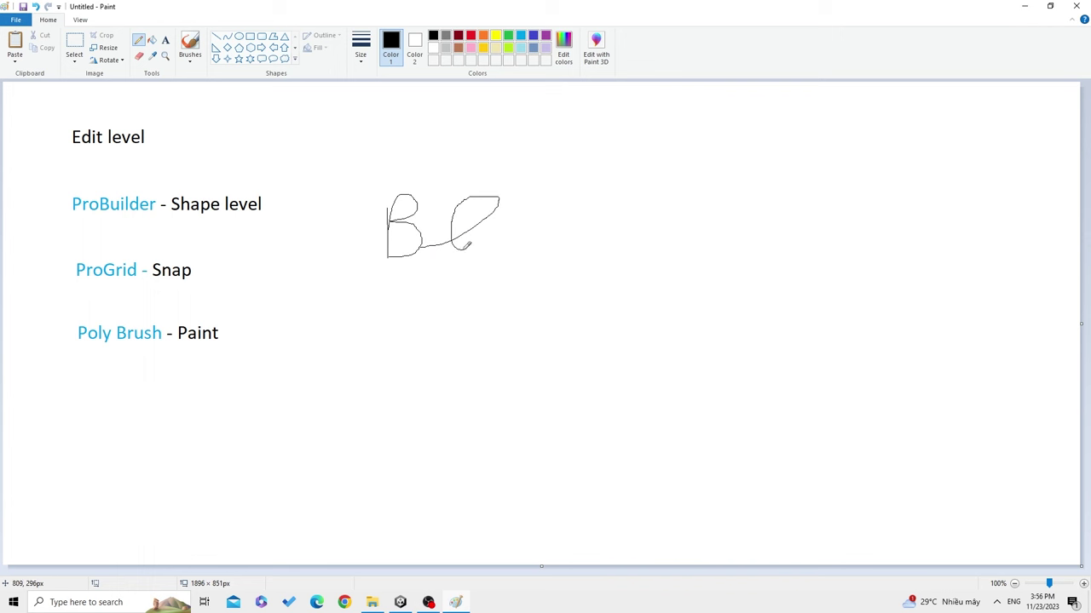
pyautogui.moveTo(551, 250)
pyautogui.mouseDown()
pyautogui.moveTo(573, 256)
pyautogui.moveTo(585, 203)
pyautogui.moveTo(585, 256)
pyautogui.mouseUp()
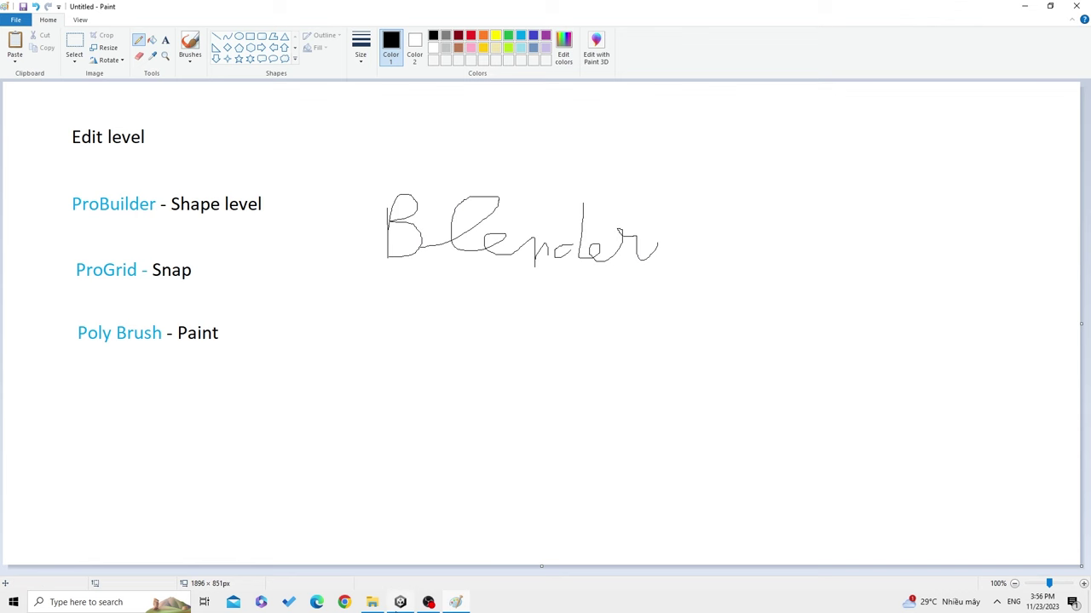
pyautogui.moveTo(371, 281); pyautogui.dragTo(700, 285)
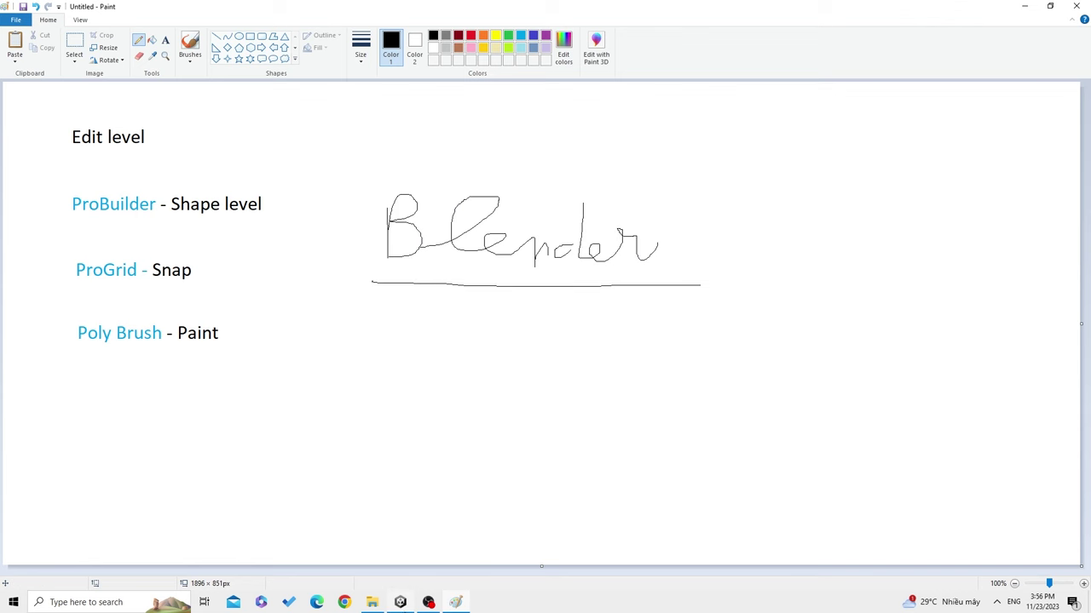
pyautogui.hotkey('alt', 'Tab')
pyautogui.keyDown('alt'); pyautogui.moveTo(434, 423); pyautogui.dragTo(316, 412); pyautogui.keyUp('alt')
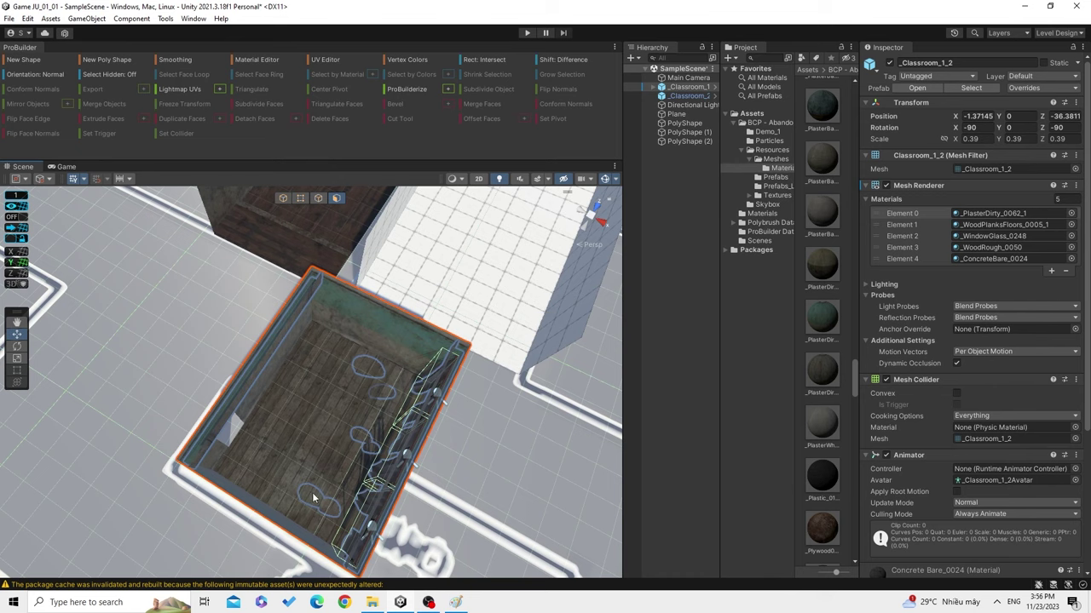
pyautogui.click(545, 349)
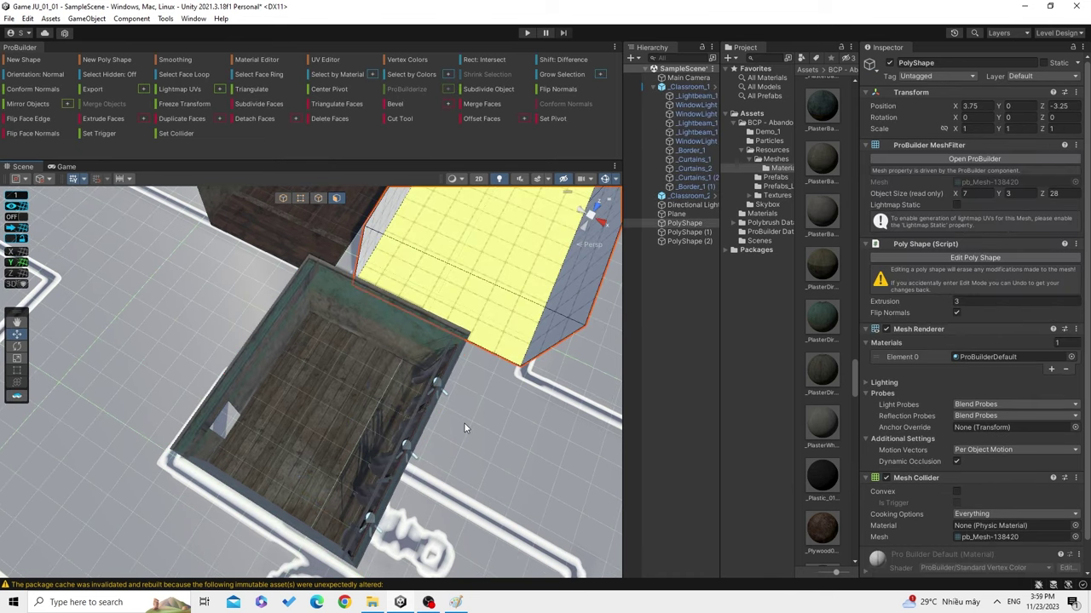
pyautogui.moveTo(560, 372); pyautogui.dragTo(527, 395, button='middle')
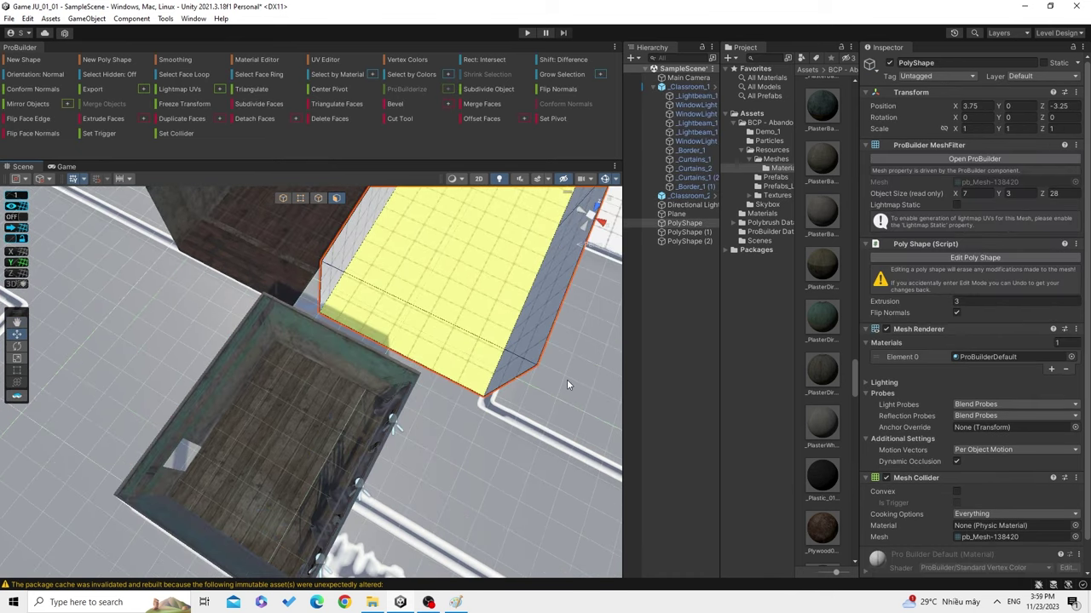
pyautogui.click(392, 321)
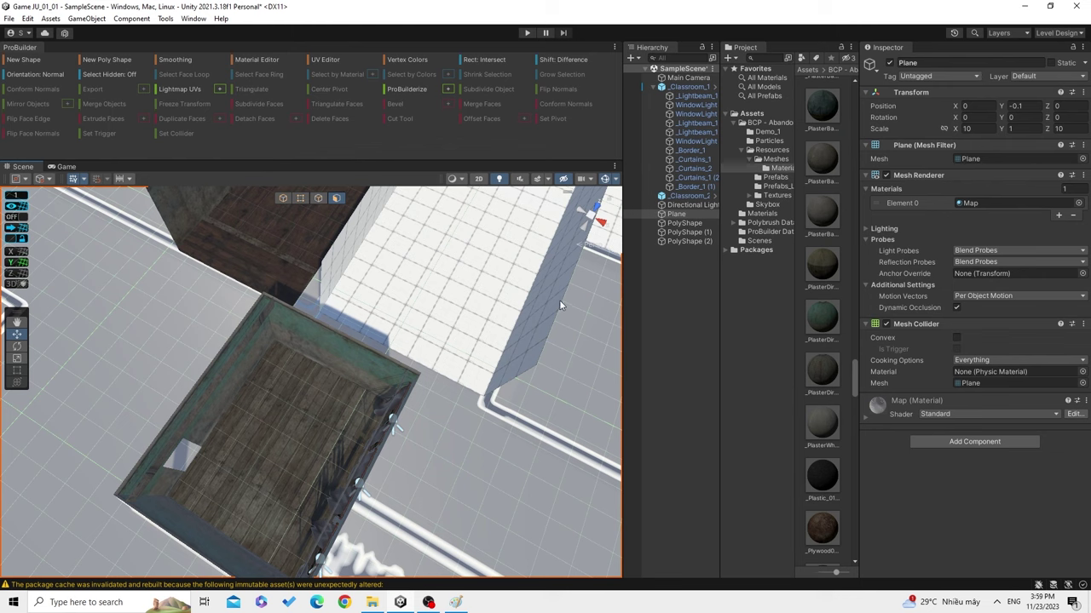
pyautogui.scroll(3, 528, 311)
pyautogui.scroll(3, 499, 323)
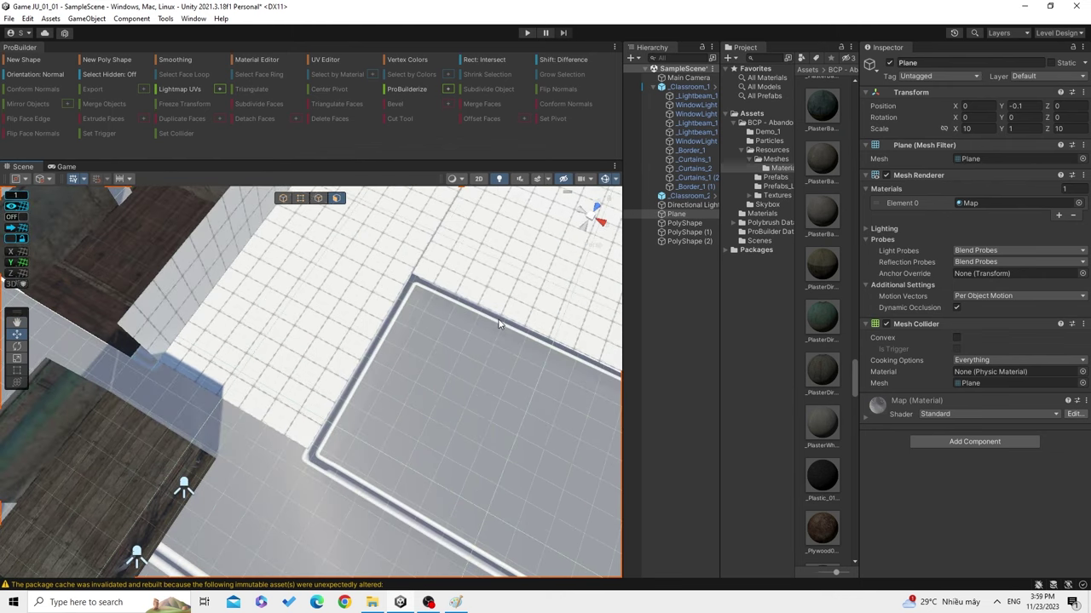
pyautogui.moveTo(505, 337); pyautogui.dragTo(352, 431, button='middle')
pyautogui.moveTo(458, 349)
pyautogui.mouseDown(button='middle')
pyautogui.moveTo(415, 381)
pyautogui.moveTo(488, 399)
pyautogui.mouseUp(button='middle')
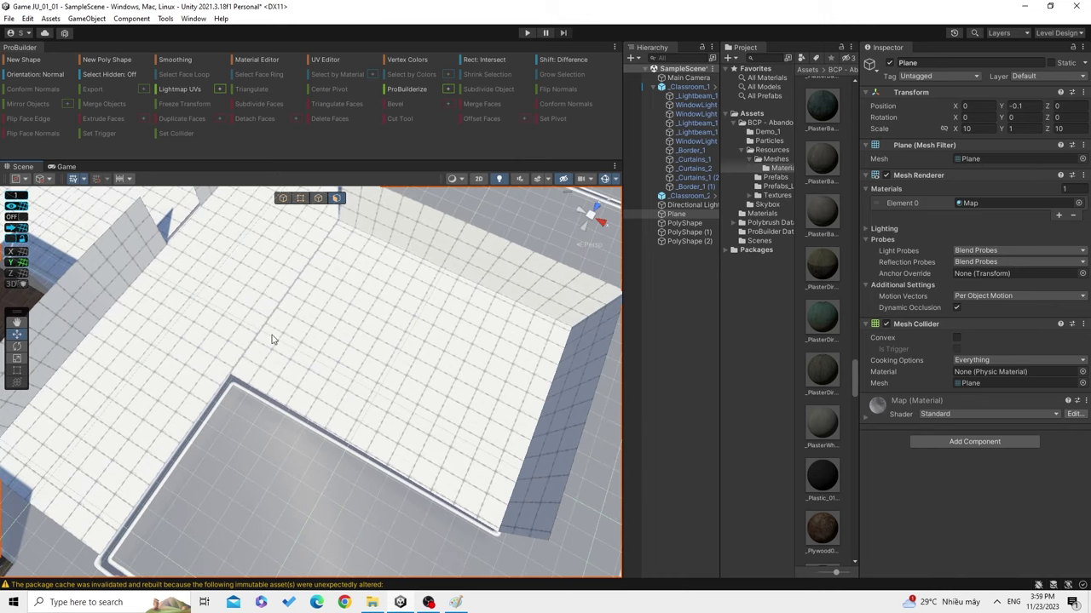
pyautogui.click(431, 357)
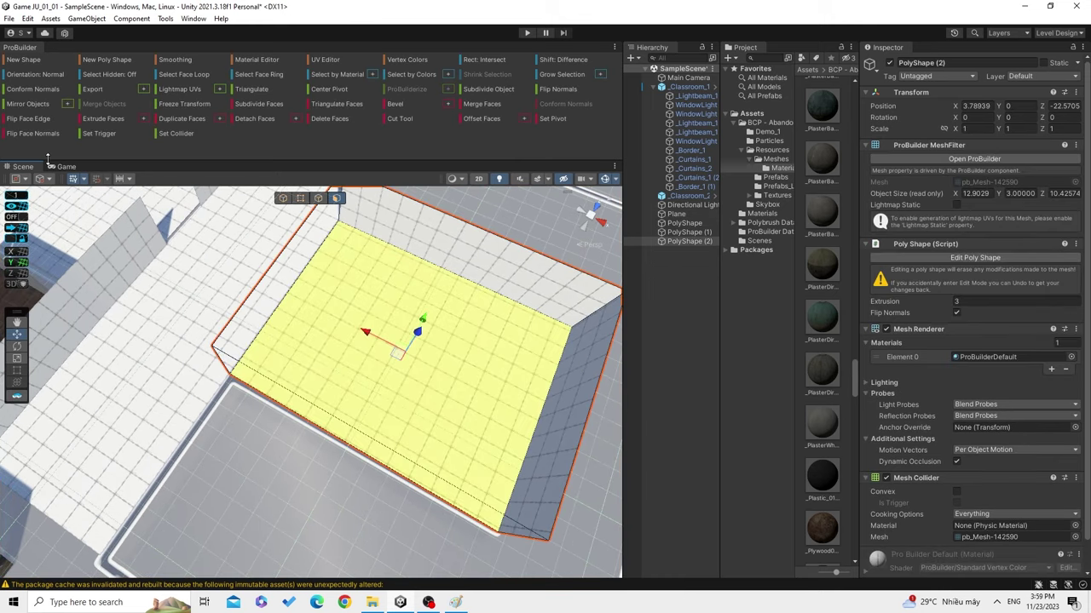
pyautogui.click(94, 91)
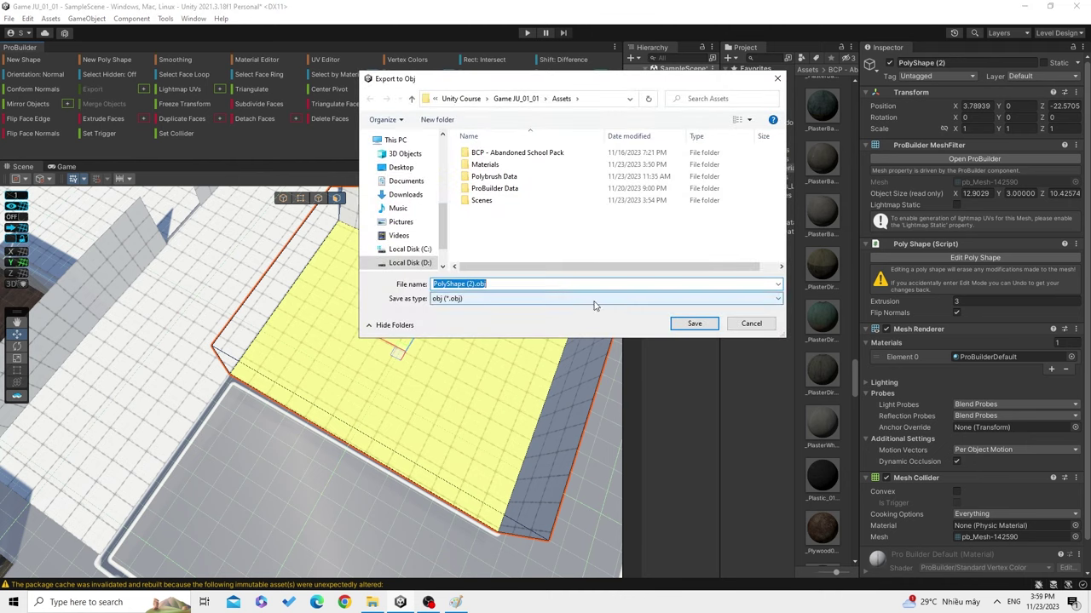
pyautogui.click(750, 324)
pyautogui.scroll(-3, 324, 326)
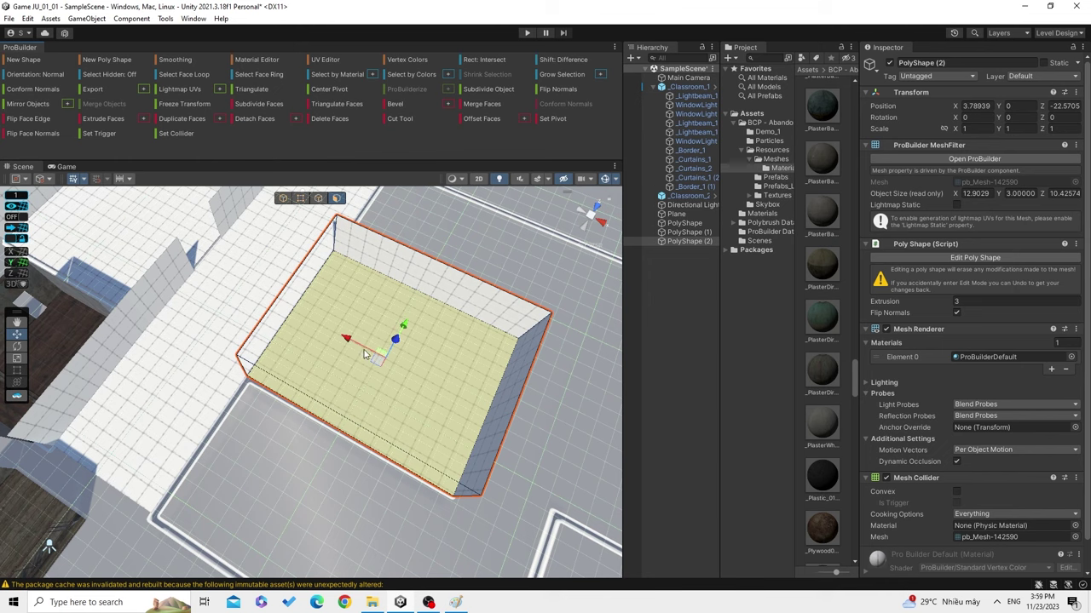
pyautogui.moveTo(364, 355)
pyautogui.mouseDown(button='middle')
pyautogui.moveTo(503, 327)
pyautogui.moveTo(426, 350)
pyautogui.moveTo(360, 341)
pyautogui.moveTo(323, 397)
pyautogui.mouseUp(button='middle')
pyautogui.click(503, 326)
pyautogui.click(323, 397)
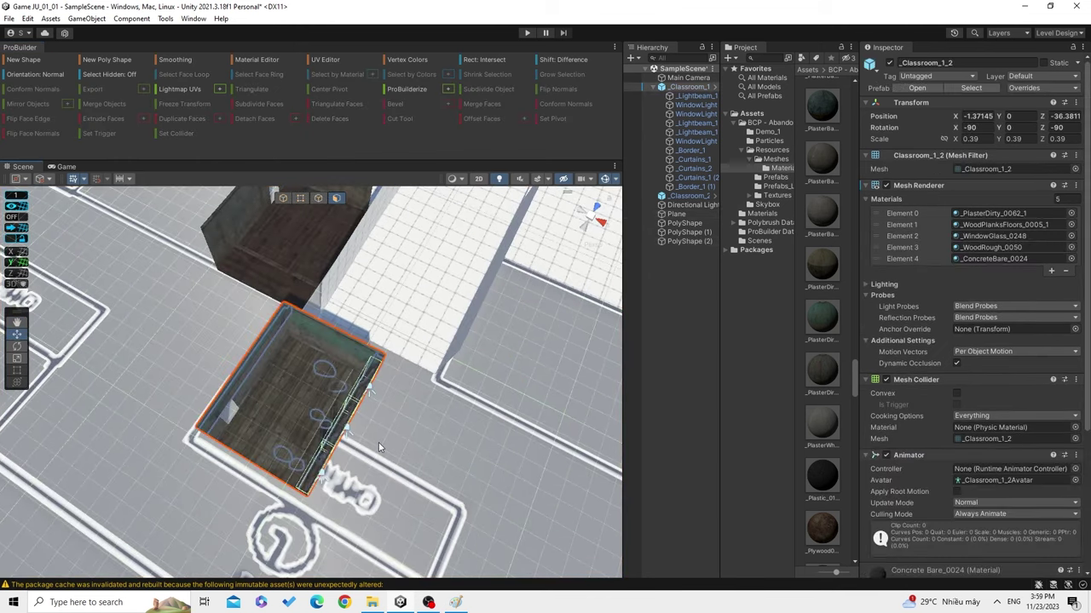
# Delete the _Classroom_1_2 room from the scene.
pyautogui.scroll(3, 378, 442)
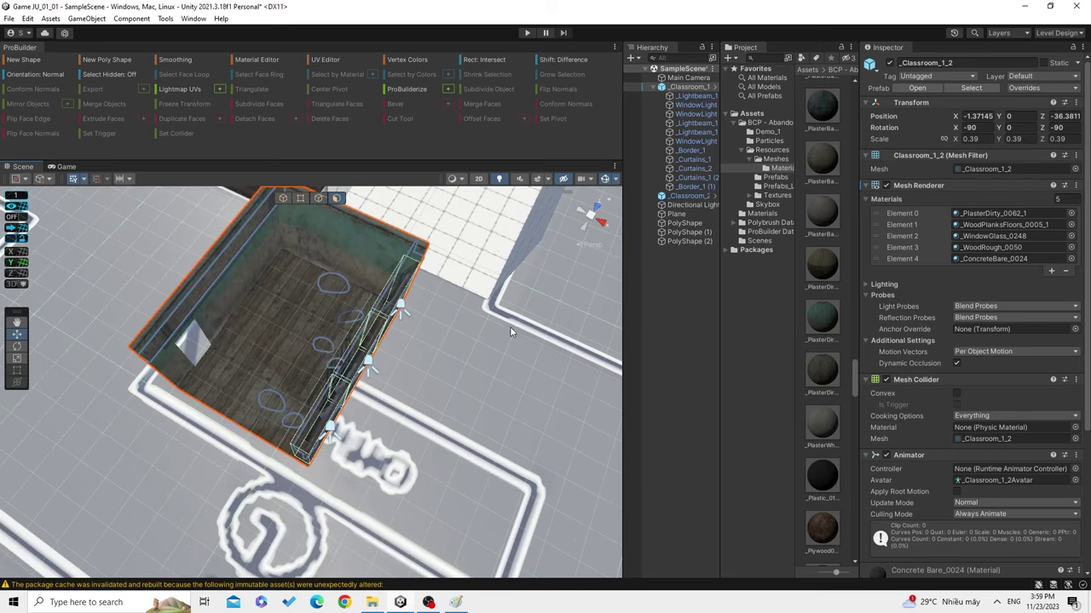
pyautogui.press('Delete')
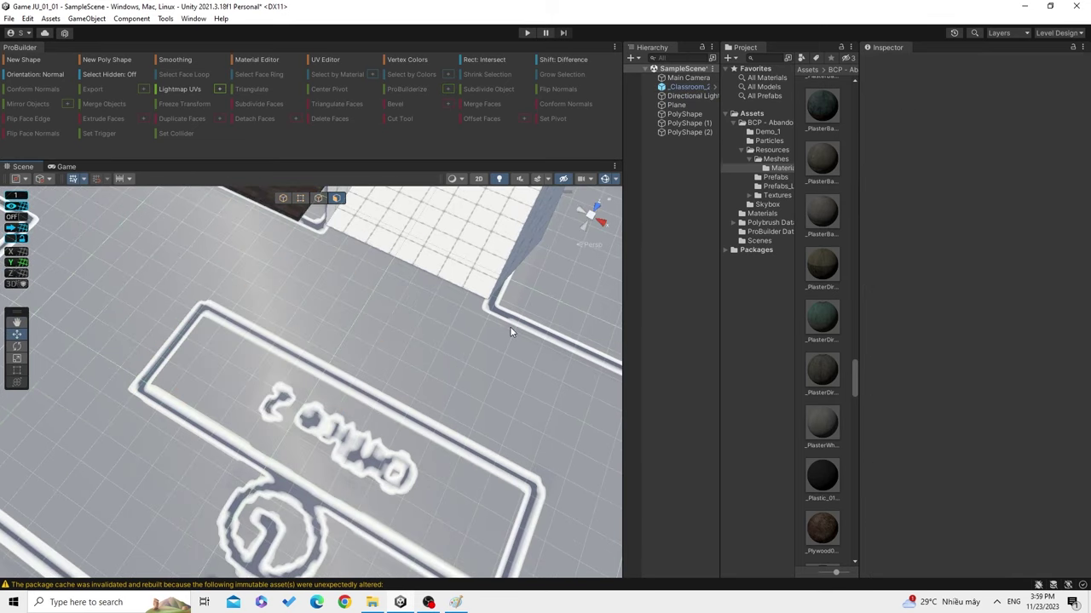
pyautogui.moveTo(509, 330); pyautogui.dragTo(440, 415, button='middle')
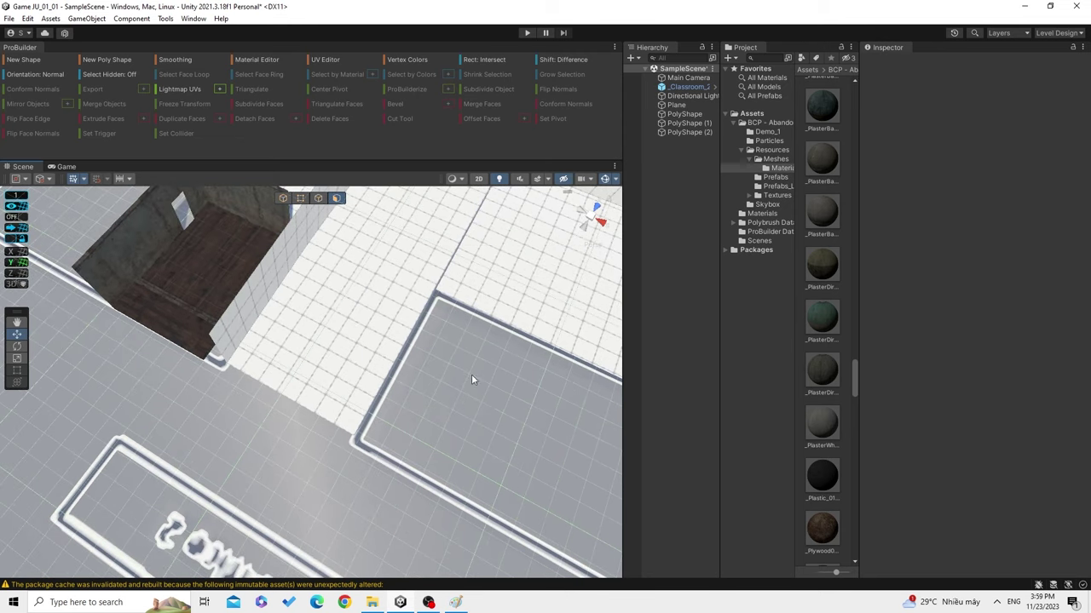
pyautogui.moveTo(472, 374)
pyautogui.mouseDown(button='middle')
pyautogui.moveTo(504, 393)
pyautogui.moveTo(407, 405)
pyautogui.mouseUp(button='middle')
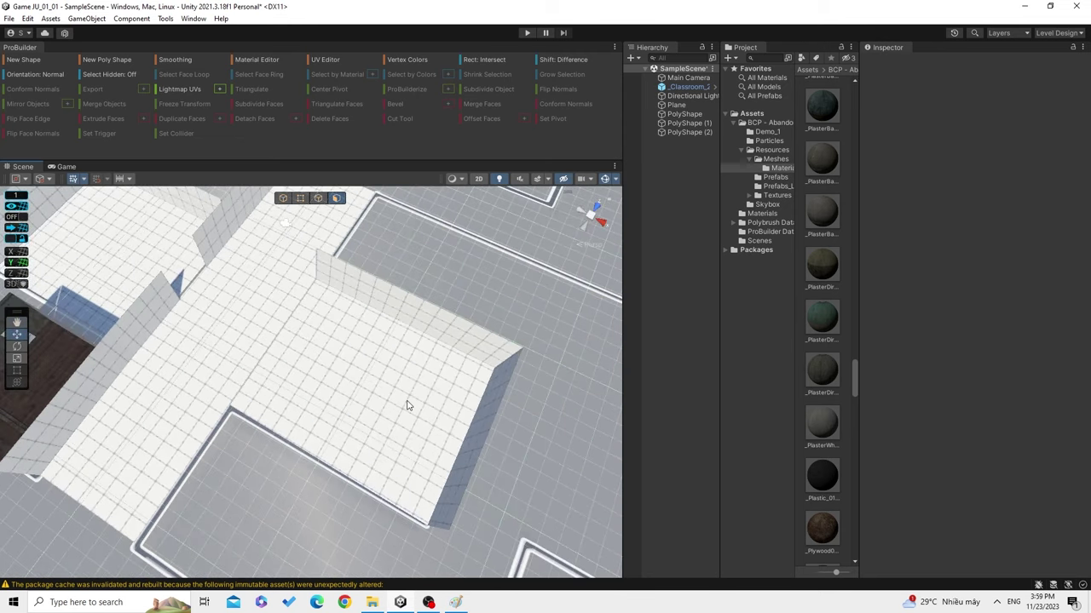
# Select the PolyShape (2) floor block, then select the Classroom_2 room.
pyautogui.scroll(2, 428, 392)
pyautogui.scroll(2, 383, 267)
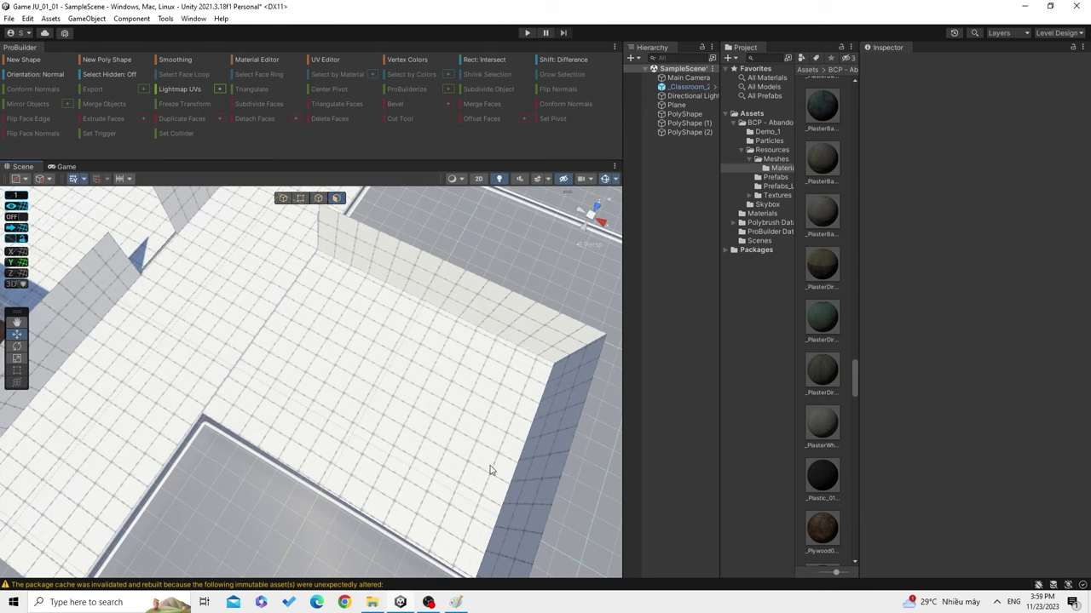
pyautogui.moveTo(490, 469)
pyautogui.mouseDown(button='middle')
pyautogui.moveTo(555, 392)
pyautogui.moveTo(514, 440)
pyautogui.mouseUp(button='middle')
pyautogui.click(332, 418)
pyautogui.moveTo(288, 447)
pyautogui.mouseDown(button='middle')
pyautogui.moveTo(350, 392)
pyautogui.moveTo(324, 419)
pyautogui.moveTo(263, 377)
pyautogui.moveTo(255, 358)
pyautogui.moveTo(570, 444)
pyautogui.moveTo(216, 401)
pyautogui.moveTo(336, 391)
pyautogui.mouseUp(button='middle')
pyautogui.click(217, 401)
pyautogui.scroll(-2, 335, 391)
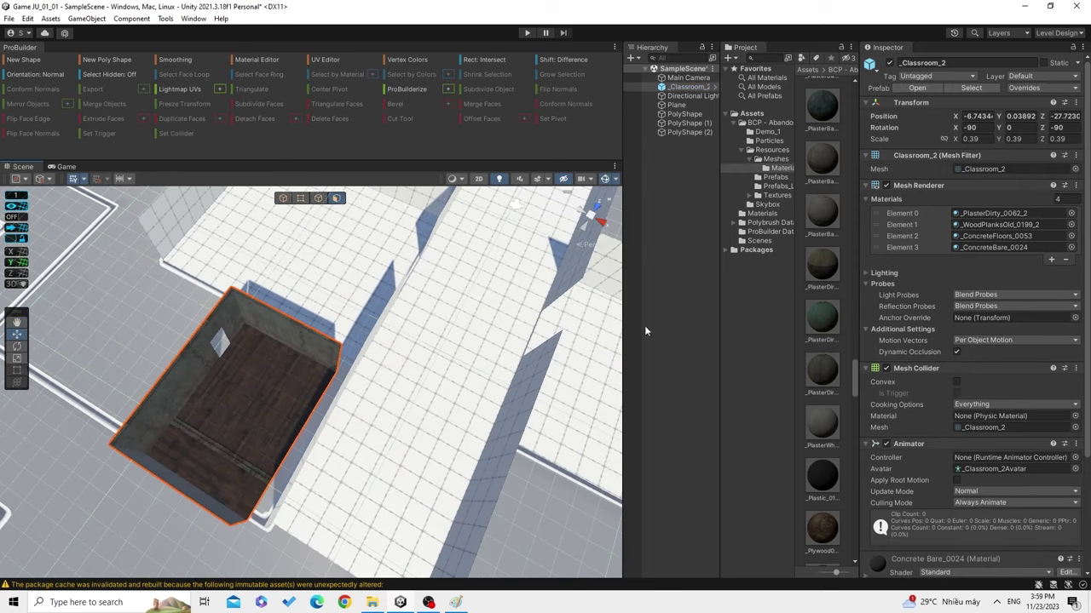
# Drag the _Room_9 prefab into the scene and set its Position Y to 0.
pyautogui.click(753, 160)
pyautogui.click(776, 168)
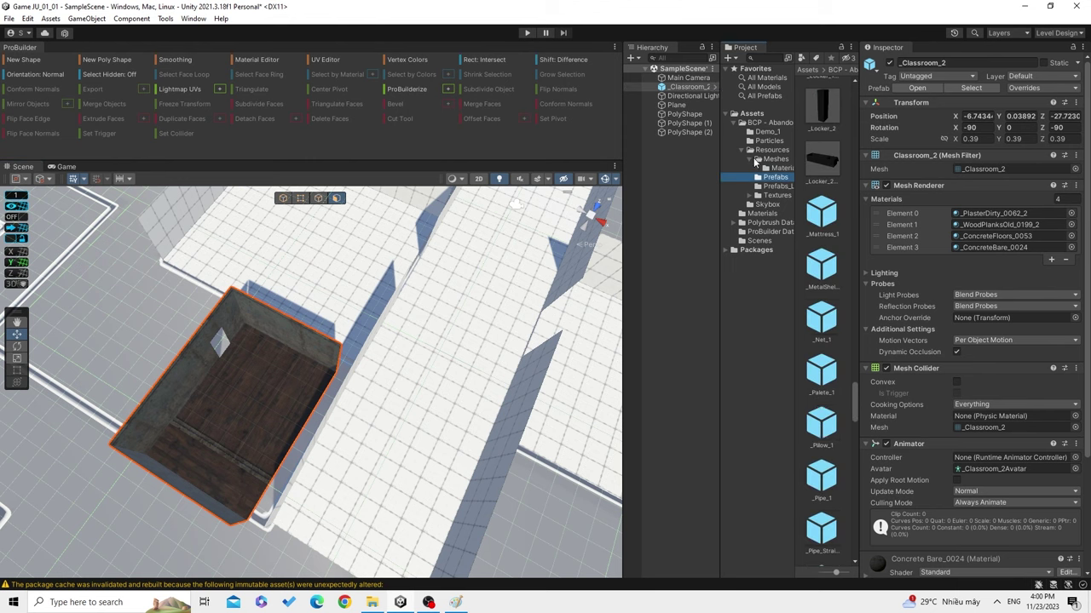
pyautogui.scroll(-3, 546, 400)
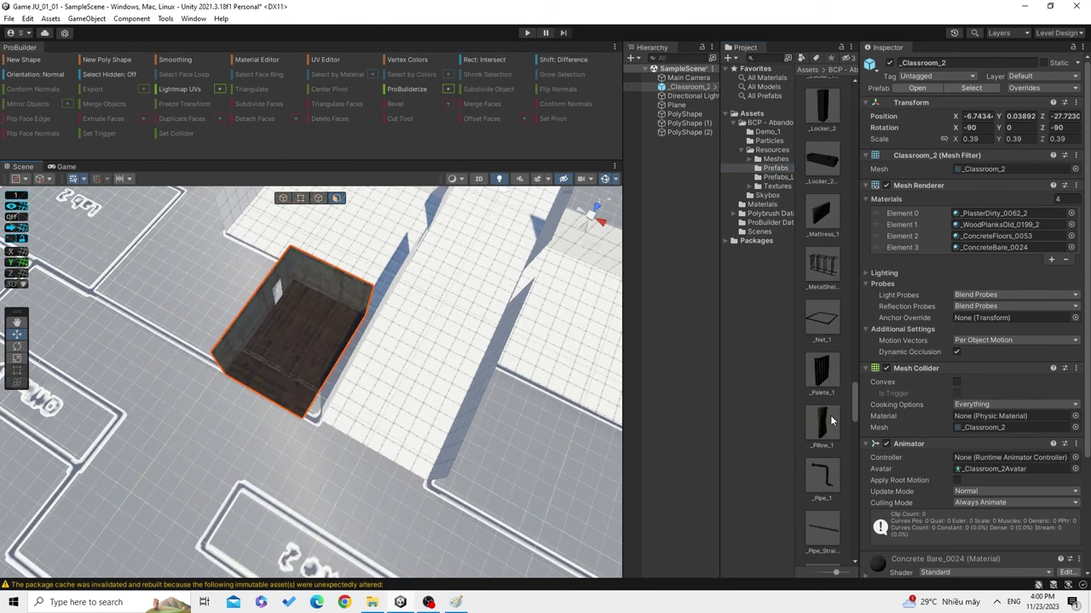
pyautogui.scroll(-3, 821, 433)
pyautogui.scroll(-3, 820, 433)
pyautogui.scroll(-3, 821, 432)
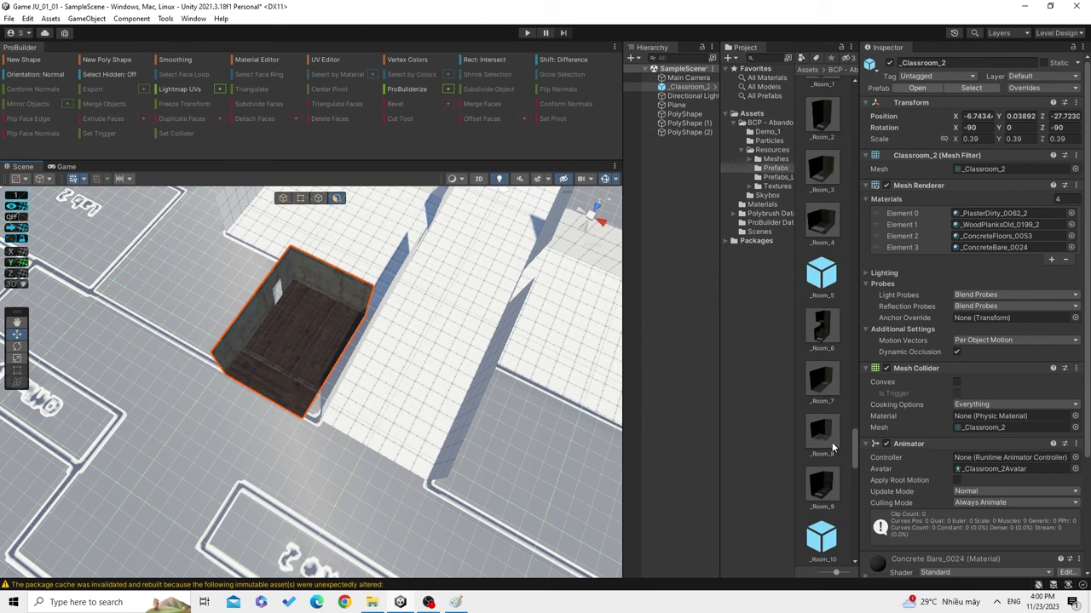
pyautogui.moveTo(820, 484)
pyautogui.mouseDown()
pyautogui.moveTo(260, 432)
pyautogui.moveTo(151, 455)
pyautogui.mouseUp()
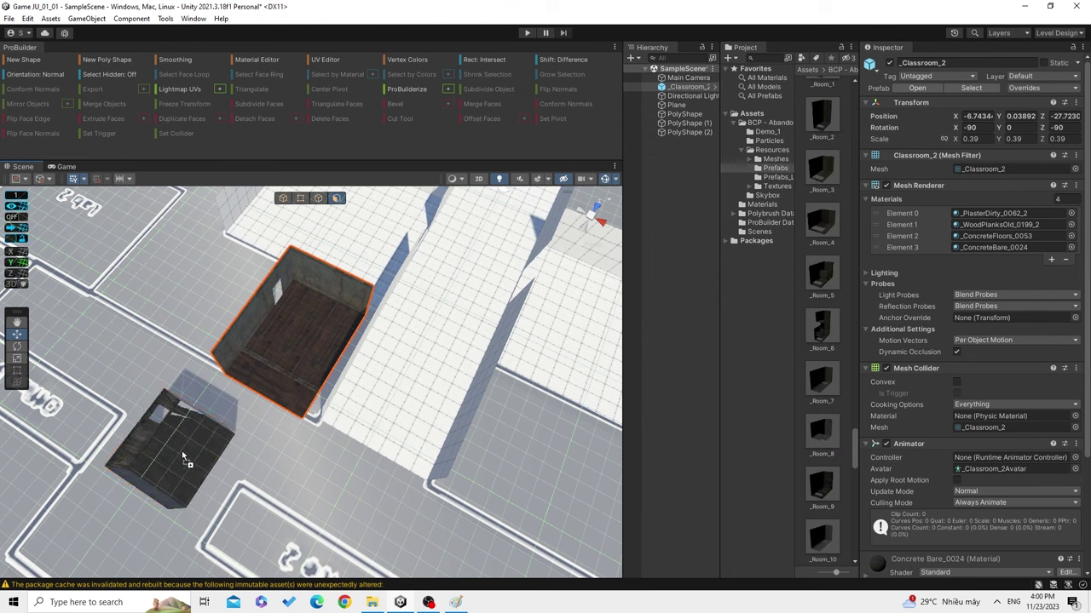
pyautogui.click(1021, 115)
pyautogui.write('0')
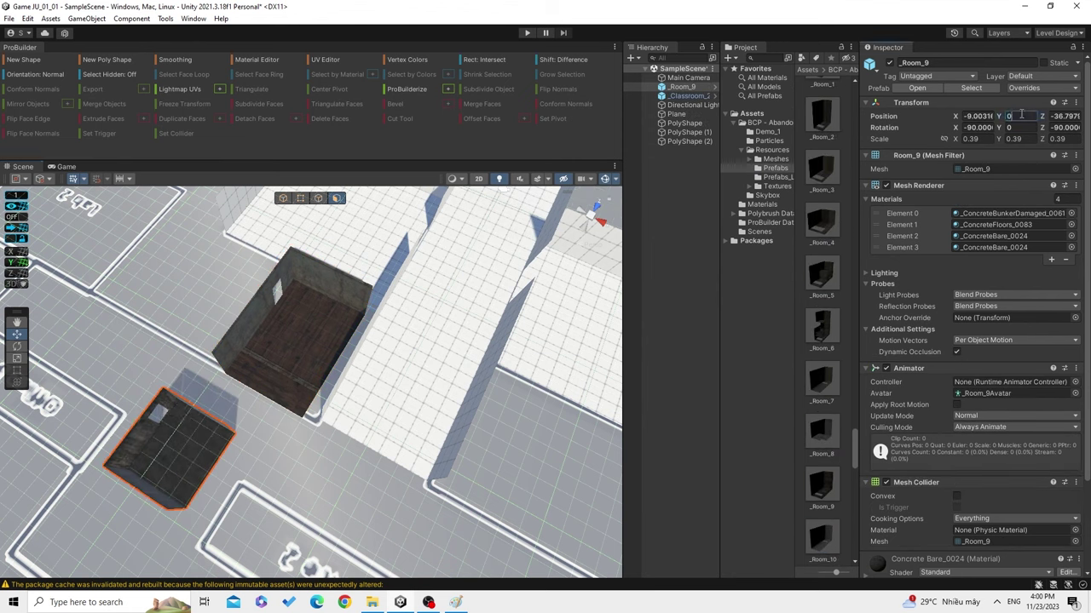
# Place the _Room_12 prefab into the level and frame it with F.
pyautogui.scroll(-2, 839, 485)
pyautogui.scroll(-2, 837, 478)
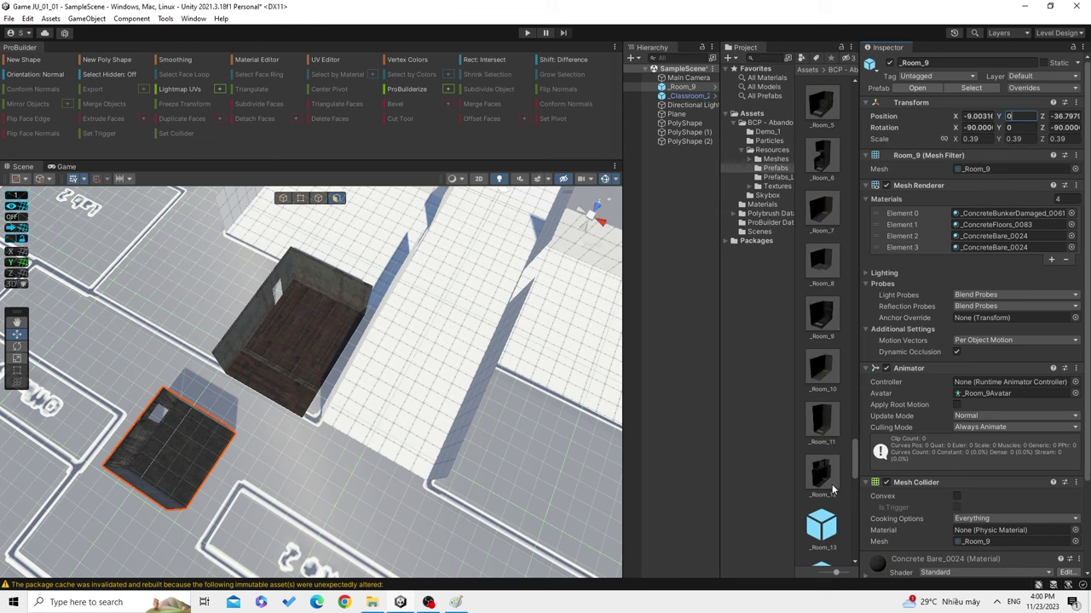
pyautogui.scroll(-2, 831, 456)
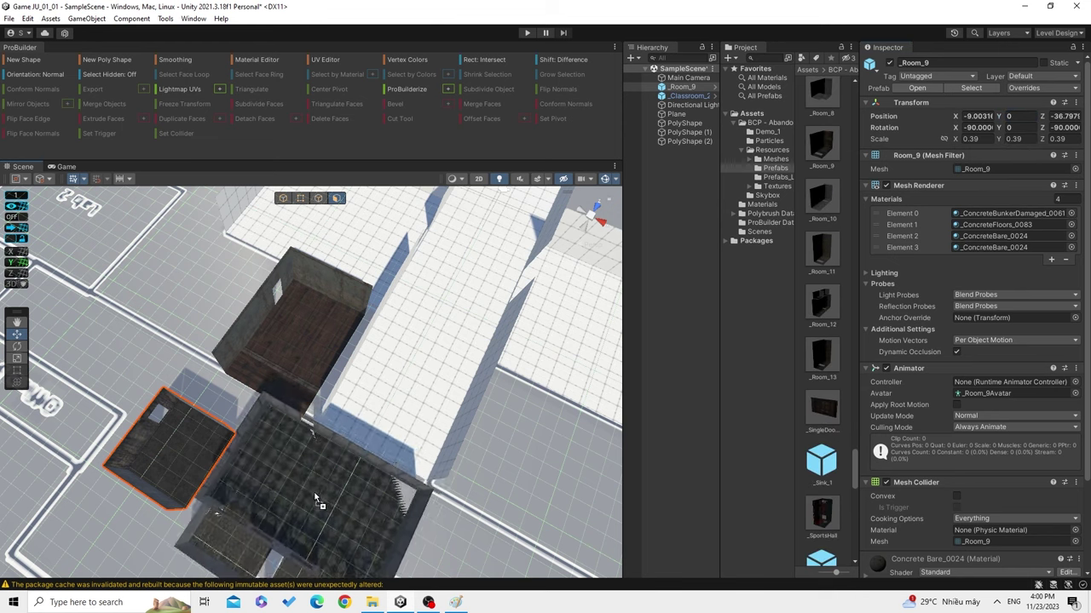
pyautogui.moveTo(820, 302); pyautogui.dragTo(502, 443)
pyautogui.moveTo(422, 350); pyautogui.dragTo(413, 331, button='middle')
pyautogui.press('f')
pyautogui.keyDown('alt'); pyautogui.moveTo(361, 293); pyautogui.dragTo(366, 332); pyautogui.keyUp('alt')
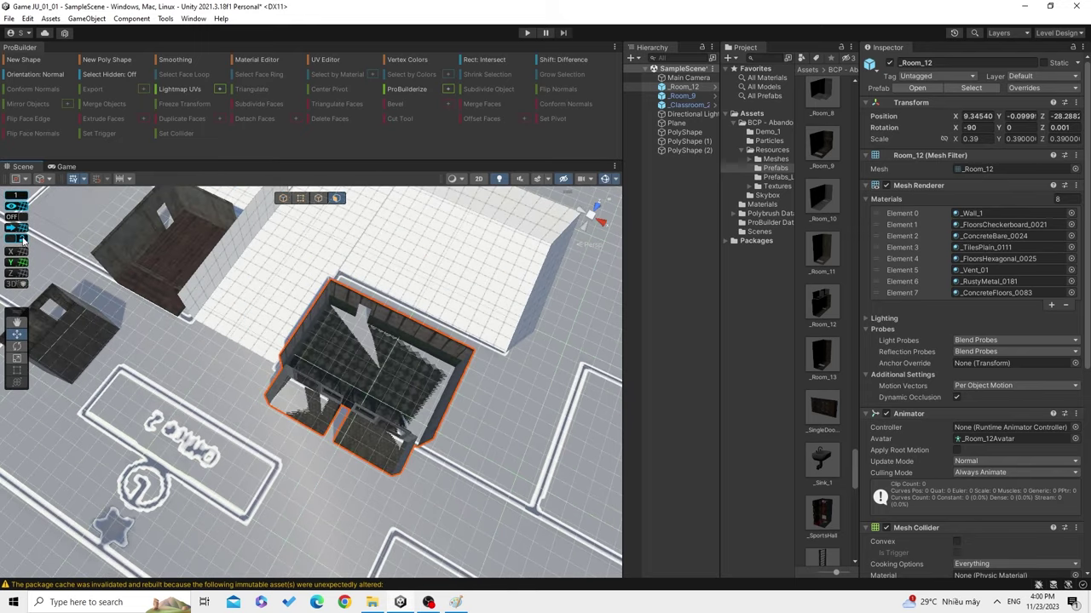
# Slide Room_12 along X to 13.42 and set its Position Y to 0.
pyautogui.click(282, 198)
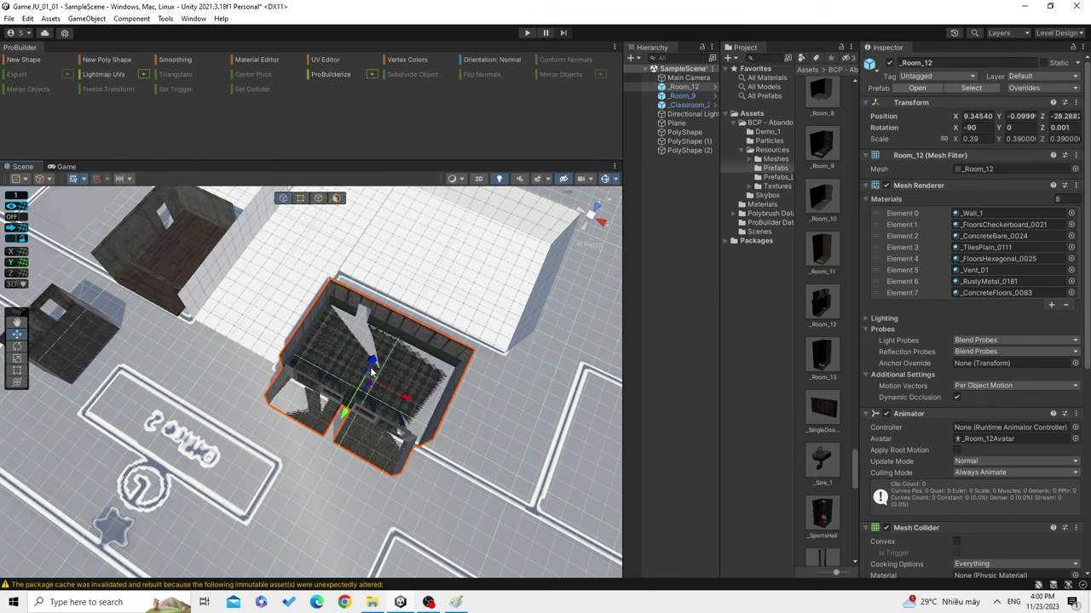
pyautogui.moveTo(395, 398); pyautogui.dragTo(456, 429)
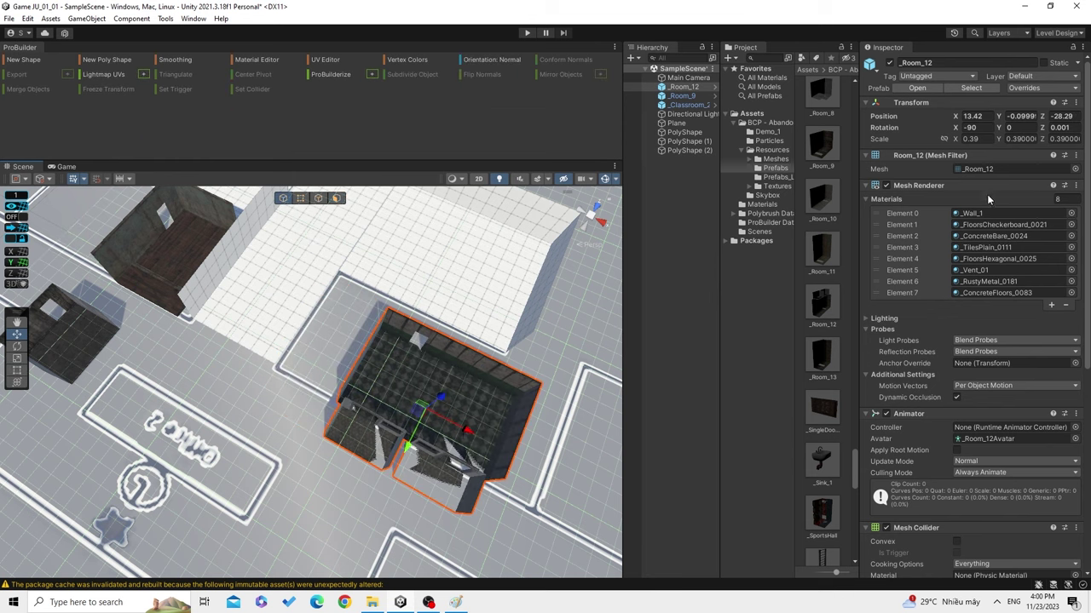
pyautogui.doubleClick(1015, 116)
pyautogui.write('0')
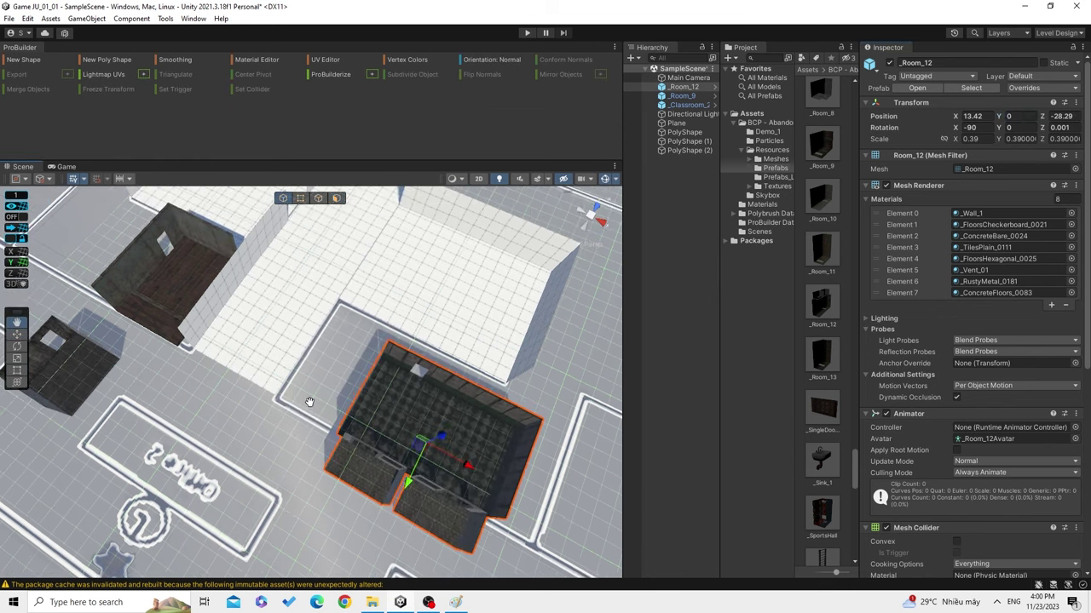
# Pan across the level and select the PolyShape (2) floor piece.
pyautogui.scroll(5, 534, 452)
pyautogui.moveTo(540, 453); pyautogui.dragTo(409, 416, button='middle')
pyautogui.scroll(2, 432, 416)
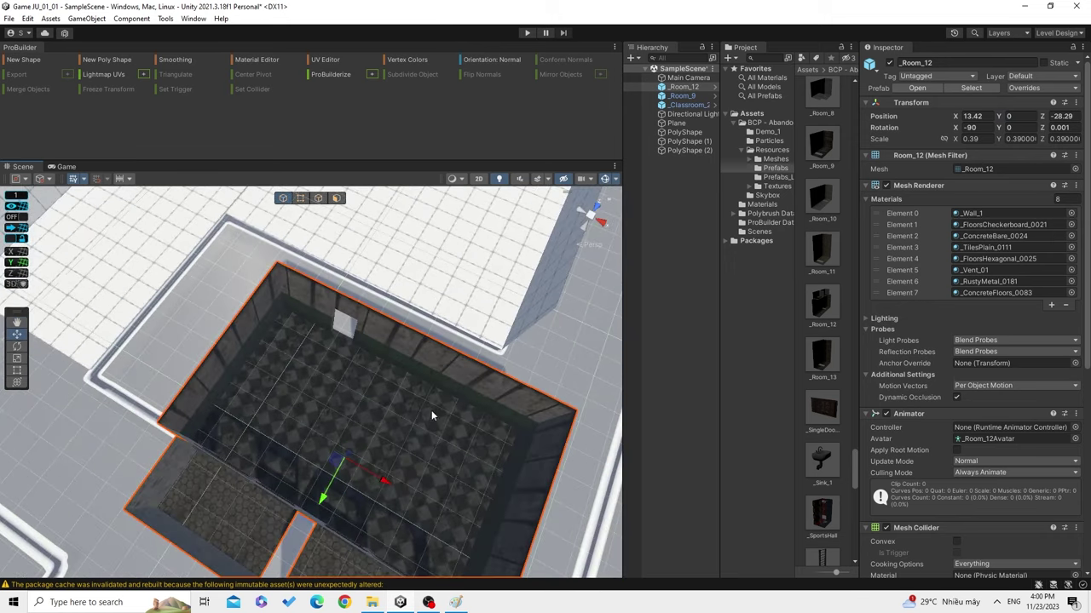
pyautogui.moveTo(434, 365); pyautogui.dragTo(115, 401, button='middle')
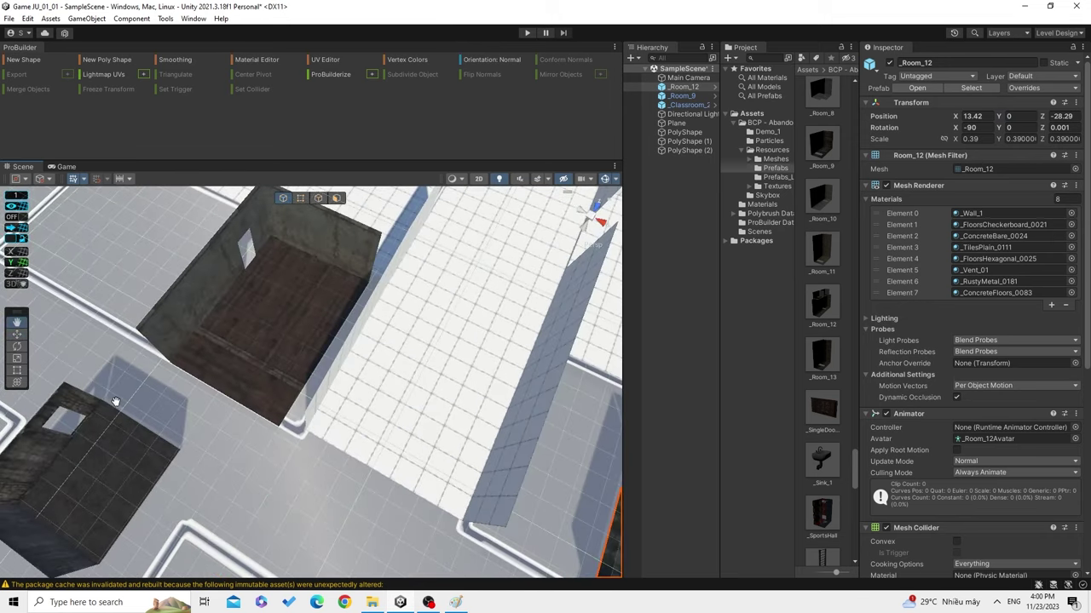
pyautogui.moveTo(322, 428); pyautogui.dragTo(307, 413, button='middle')
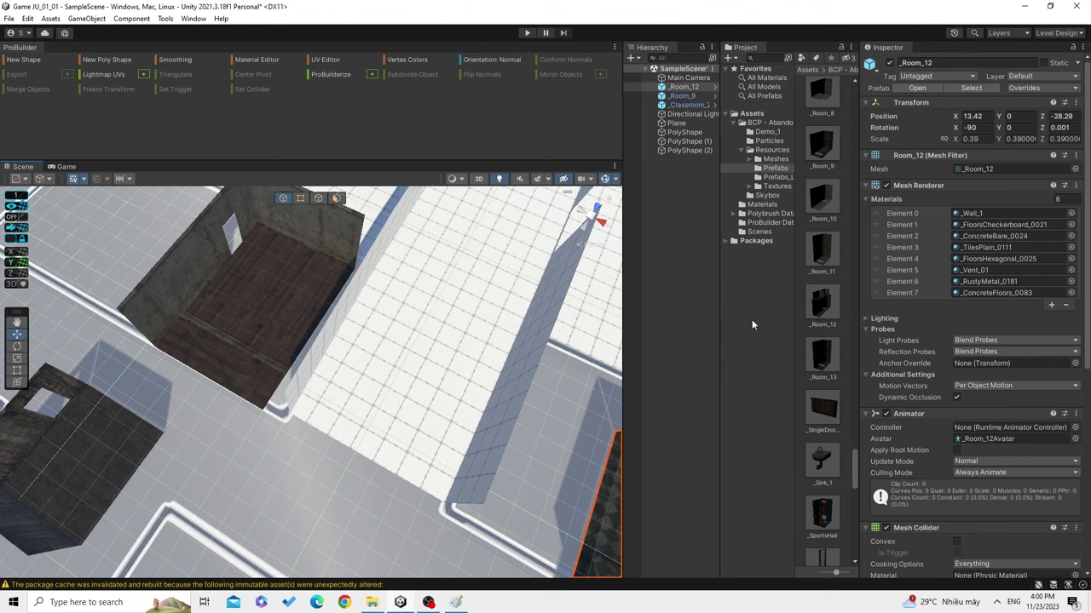
pyautogui.moveTo(488, 336); pyautogui.dragTo(324, 364, button='middle')
pyautogui.click(546, 357)
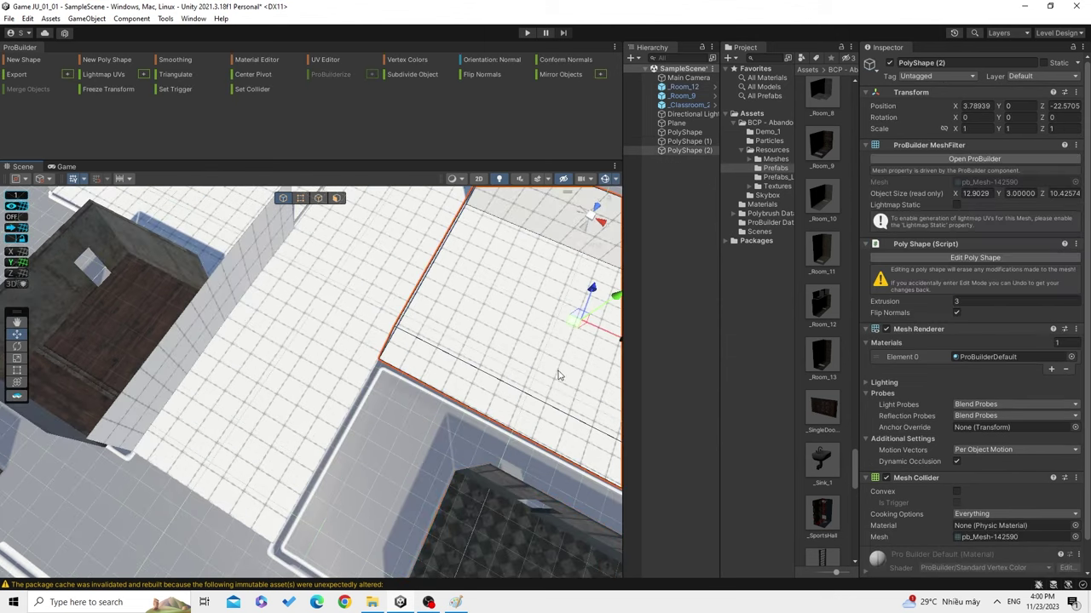
pyautogui.moveTo(563, 375); pyautogui.dragTo(306, 384, button='middle')
# Select the 7 × 3 × 28 corridor PolyShape and its top face in Face mode.
pyautogui.click(289, 387)
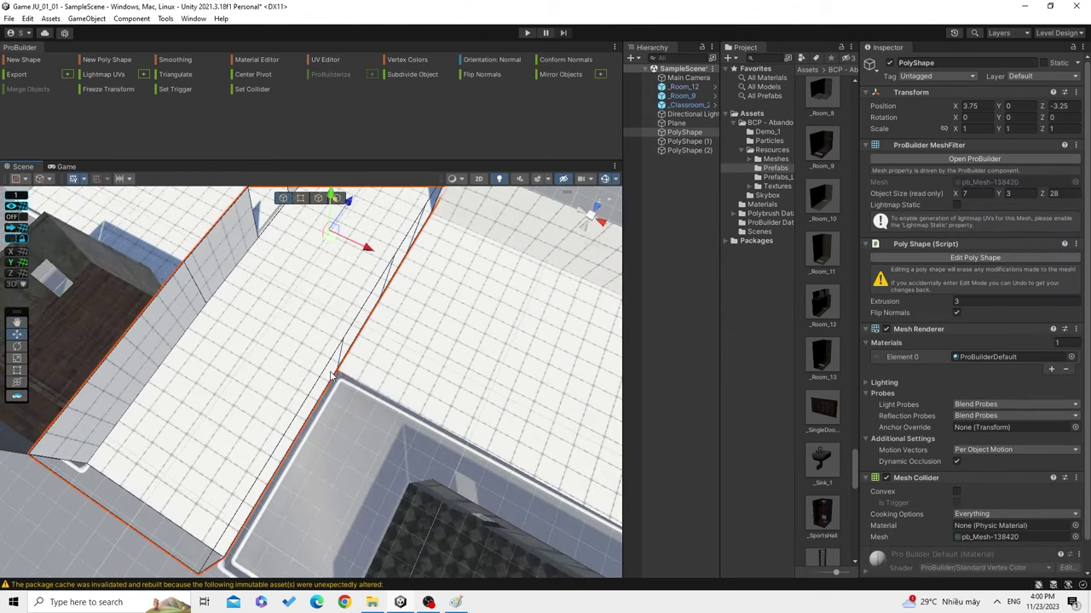
pyautogui.moveTo(400, 368)
pyautogui.mouseDown(button='middle')
pyautogui.moveTo(418, 385)
pyautogui.moveTo(418, 435)
pyautogui.mouseUp(button='middle')
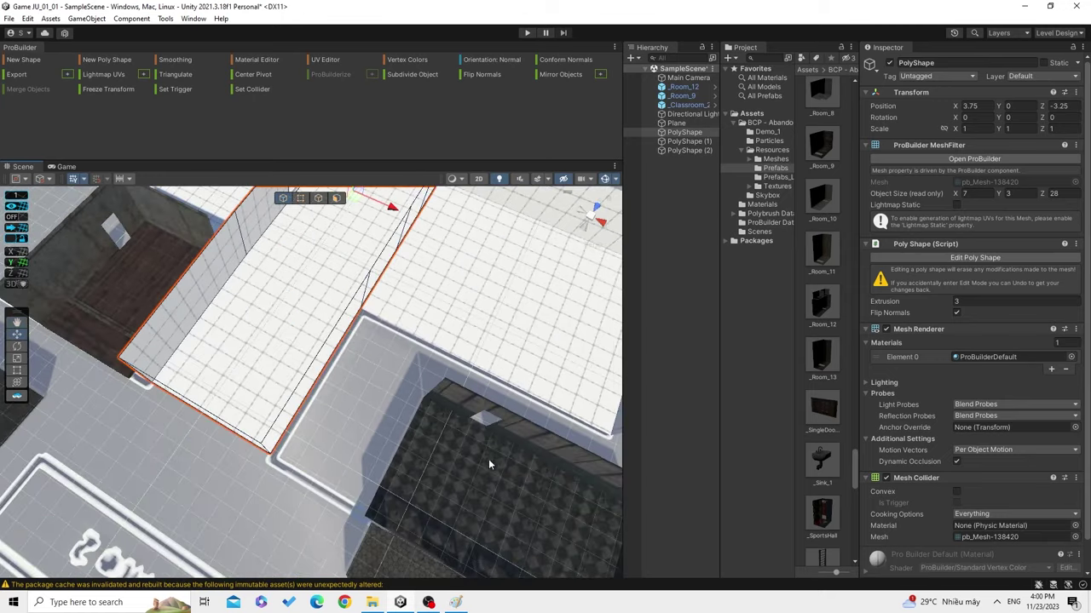
pyautogui.moveTo(418, 434)
pyautogui.mouseDown(button='middle')
pyautogui.moveTo(513, 272)
pyautogui.moveTo(431, 370)
pyautogui.mouseUp(button='middle')
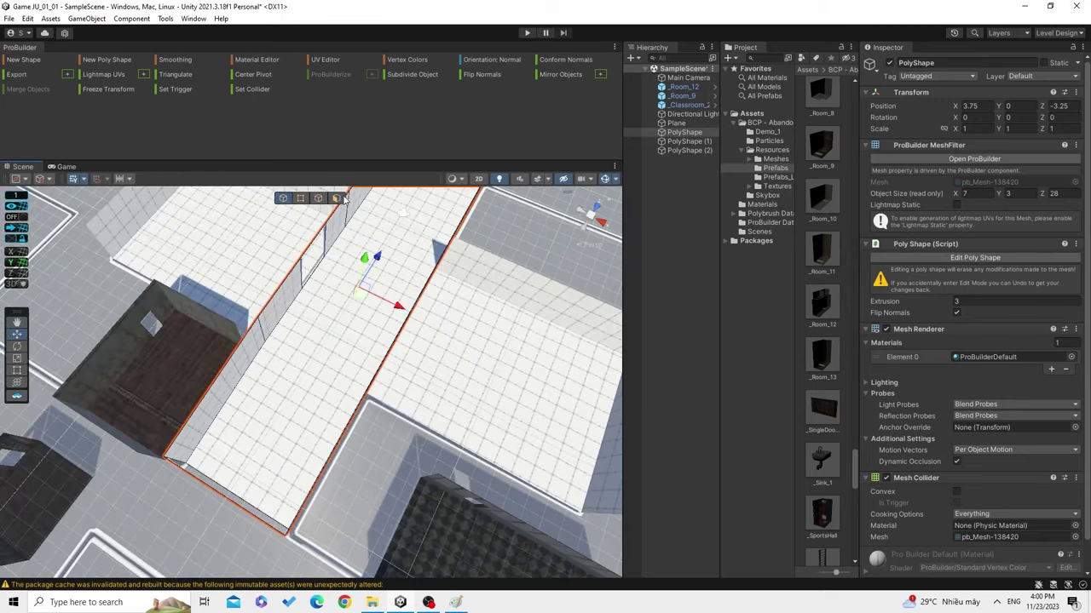
pyautogui.click(342, 198)
pyautogui.click(371, 303)
pyautogui.moveTo(387, 307); pyautogui.dragTo(475, 243, button='middle')
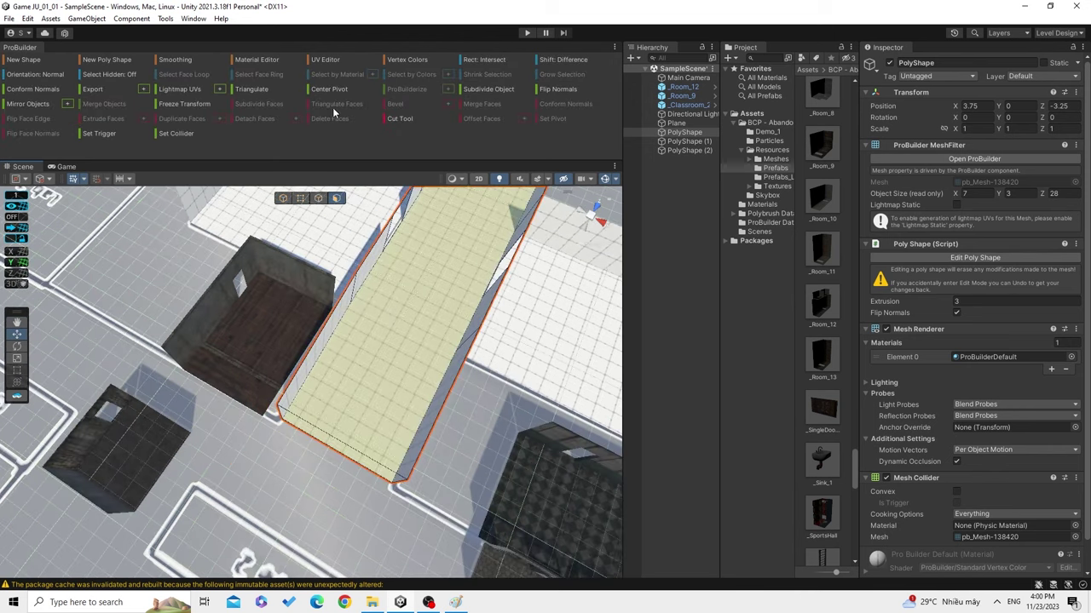
pyautogui.click(268, 61)
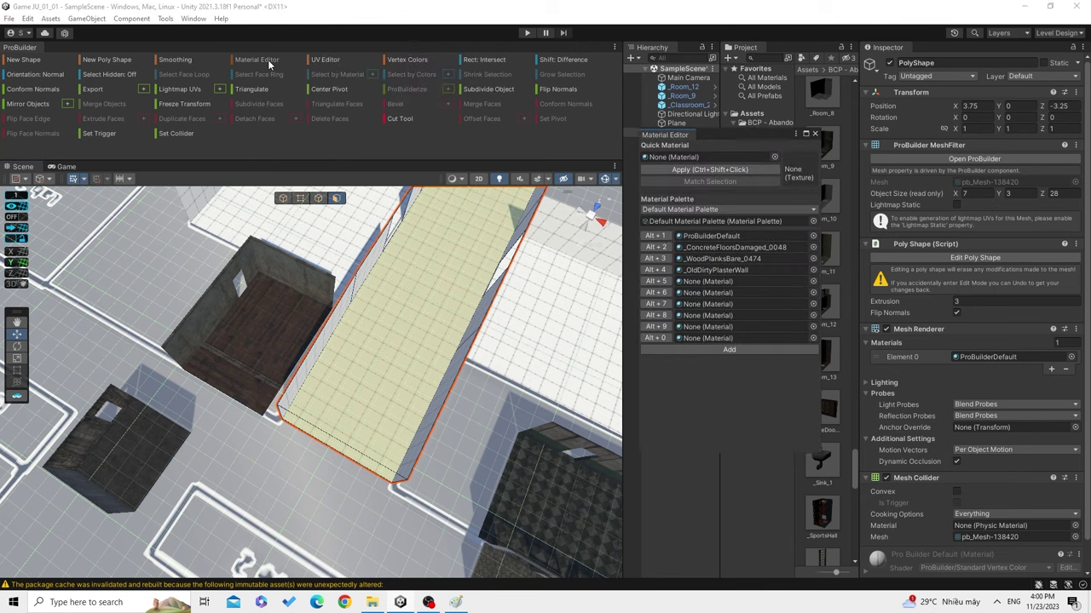
pyautogui.scroll(2, 438, 309)
pyautogui.scroll(2, 365, 358)
pyautogui.scroll(2, 353, 361)
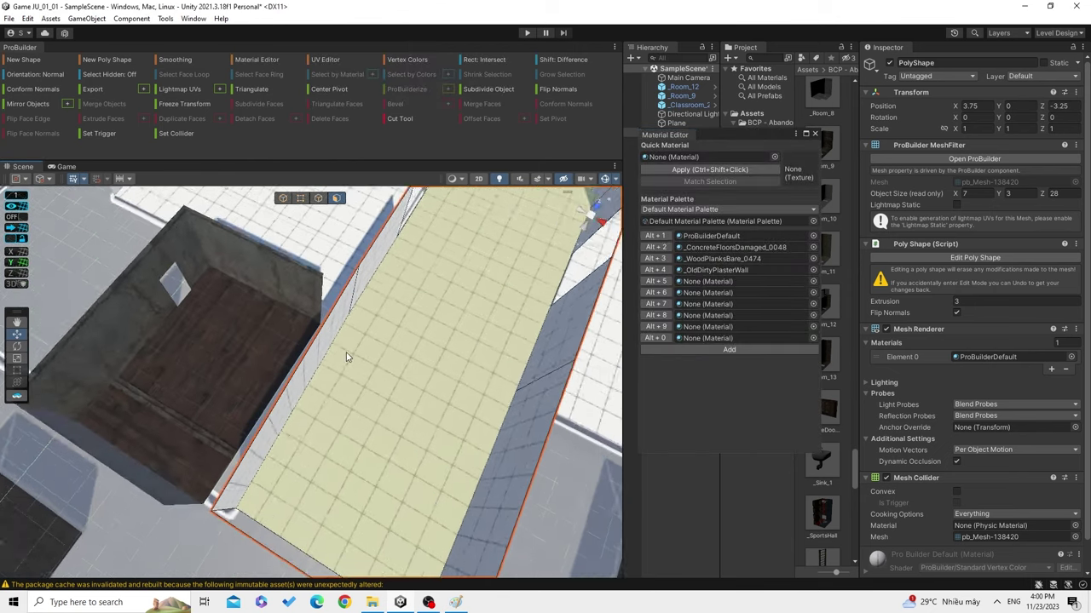
pyautogui.scroll(2, 362, 361)
pyautogui.scroll(2, 361, 361)
pyautogui.moveTo(418, 353); pyautogui.dragTo(156, 301, button='right')
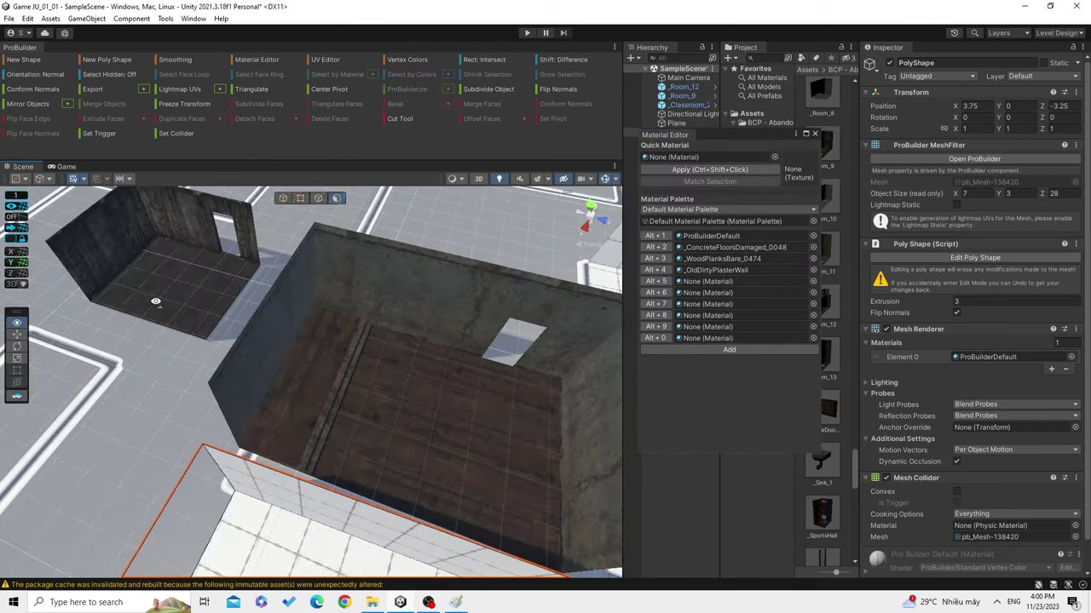
pyautogui.scroll(2, 230, 324)
pyautogui.scroll(1, 205, 345)
pyautogui.scroll(2, 217, 355)
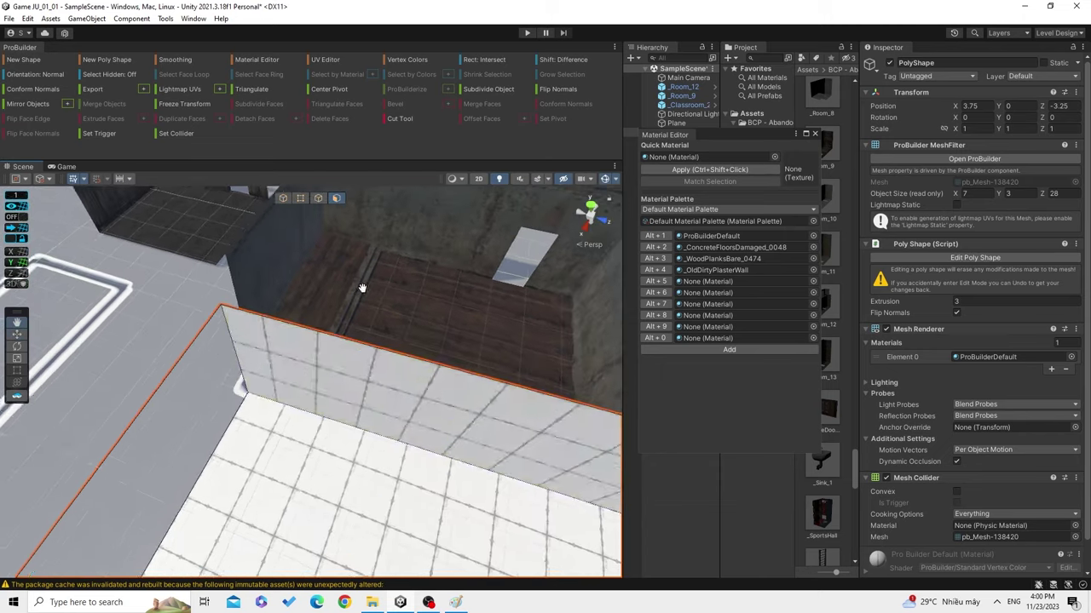
pyautogui.scroll(2, 348, 349)
pyautogui.scroll(-3, 348, 349)
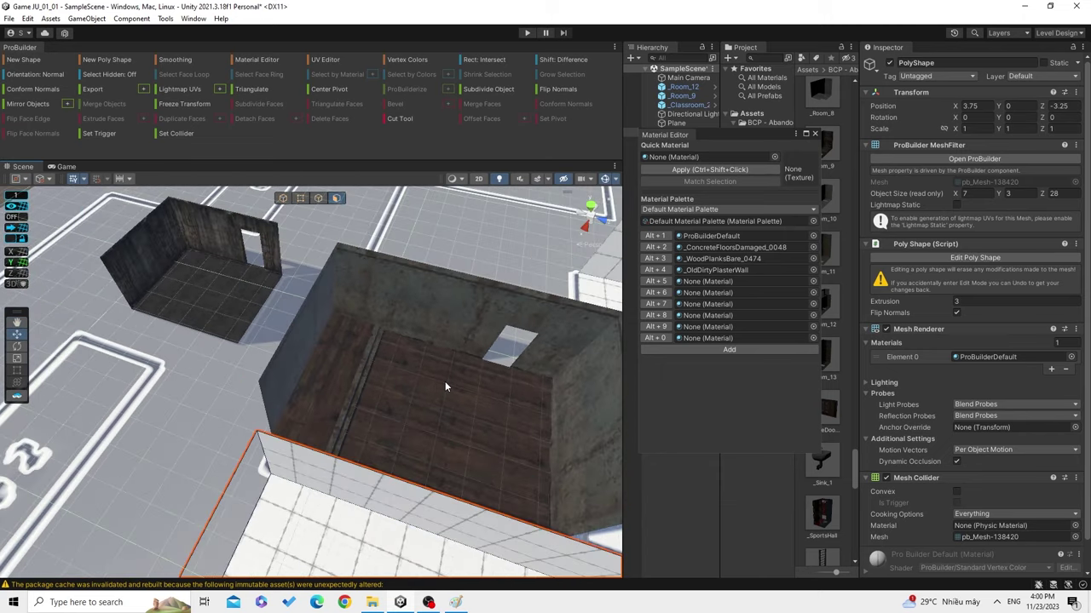
pyautogui.moveTo(357, 324); pyautogui.dragTo(302, 343, button='right')
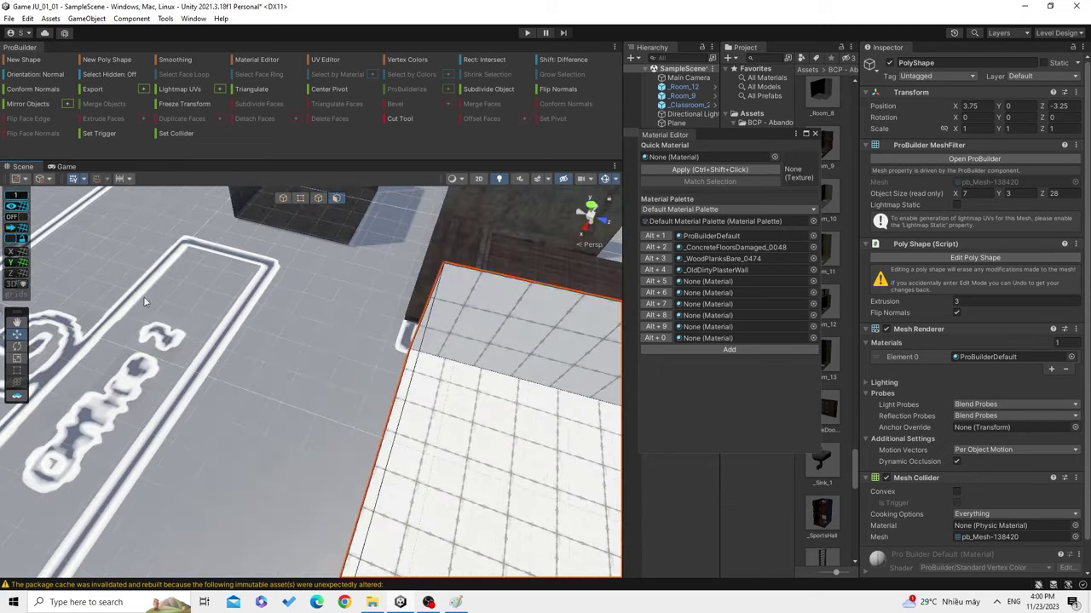
pyautogui.scroll(-5, 301, 343)
pyautogui.keyDown('alt'); pyautogui.moveTo(320, 356); pyautogui.dragTo(266, 352); pyautogui.keyUp('alt')
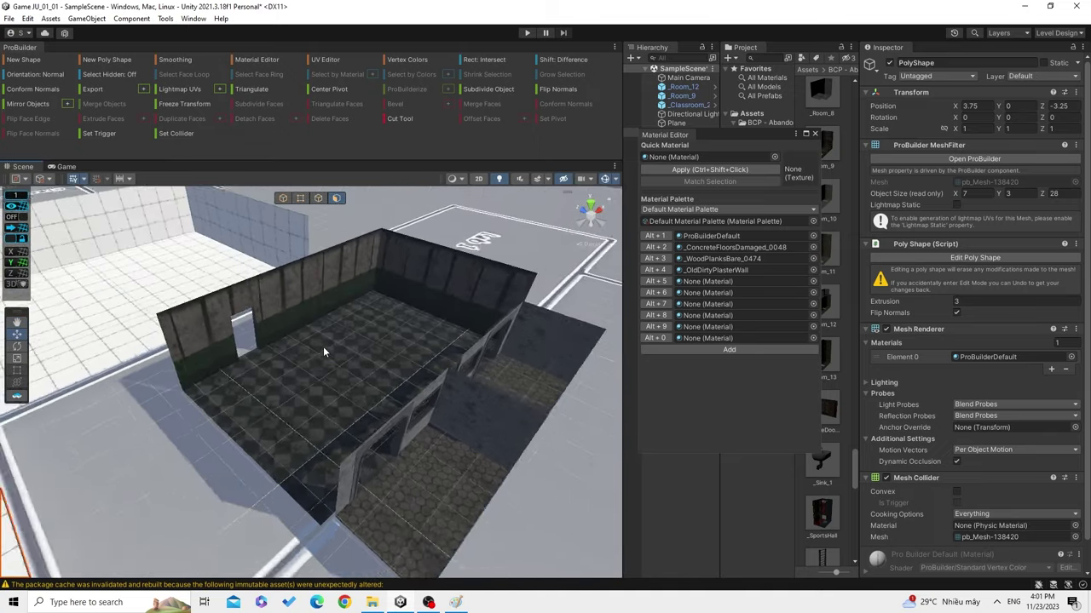
pyautogui.moveTo(267, 352); pyautogui.dragTo(360, 333, button='middle')
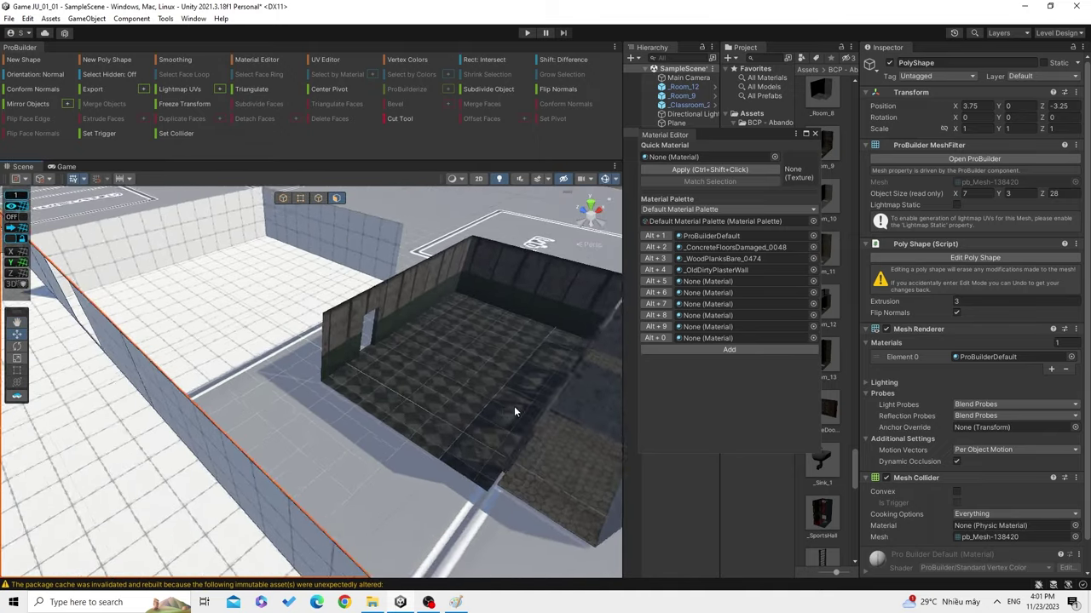
pyautogui.moveTo(372, 343)
pyautogui.keyDown('alt'); pyautogui.mouseDown()
pyautogui.moveTo(377, 388)
pyautogui.moveTo(418, 316)
pyautogui.mouseUp(); pyautogui.keyUp('alt')
pyautogui.scroll(5, 386, 385)
pyautogui.scroll(2, 385, 385)
# Select Room_12 and move the material palette window further left.
pyautogui.click(446, 373)
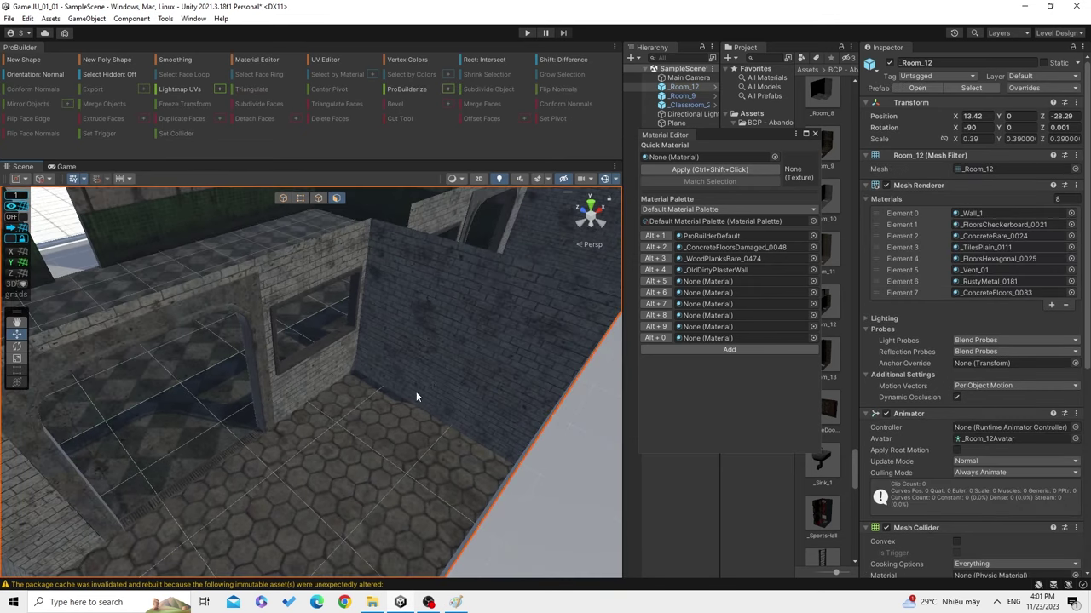
pyautogui.keyDown('alt'); pyautogui.moveTo(418, 395); pyautogui.dragTo(309, 343); pyautogui.keyUp('alt')
pyautogui.scroll(-2, 458, 318)
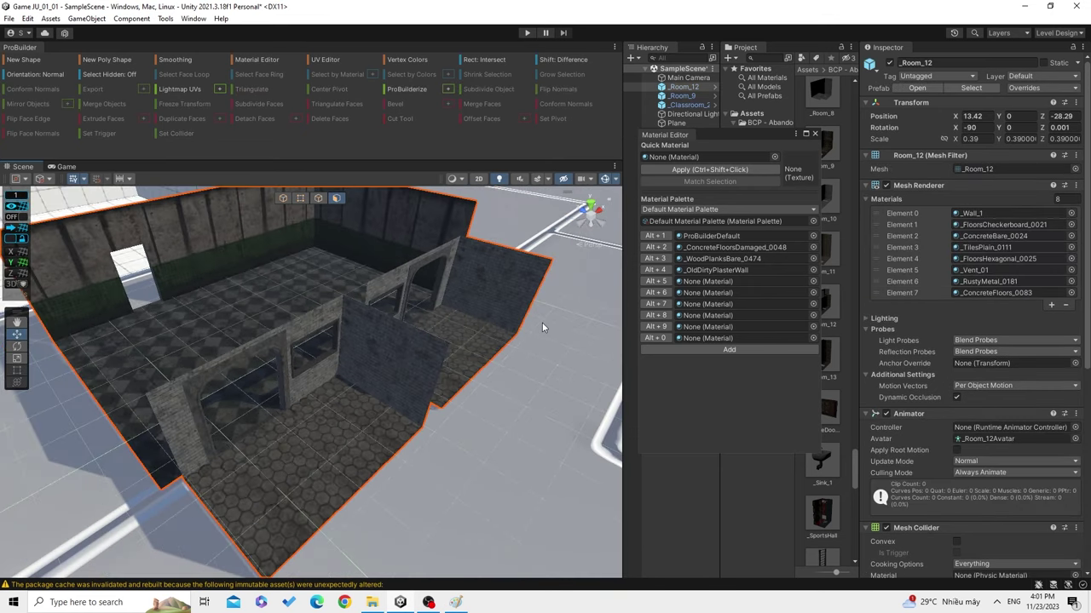
pyautogui.moveTo(723, 141); pyautogui.dragTo(645, 135)
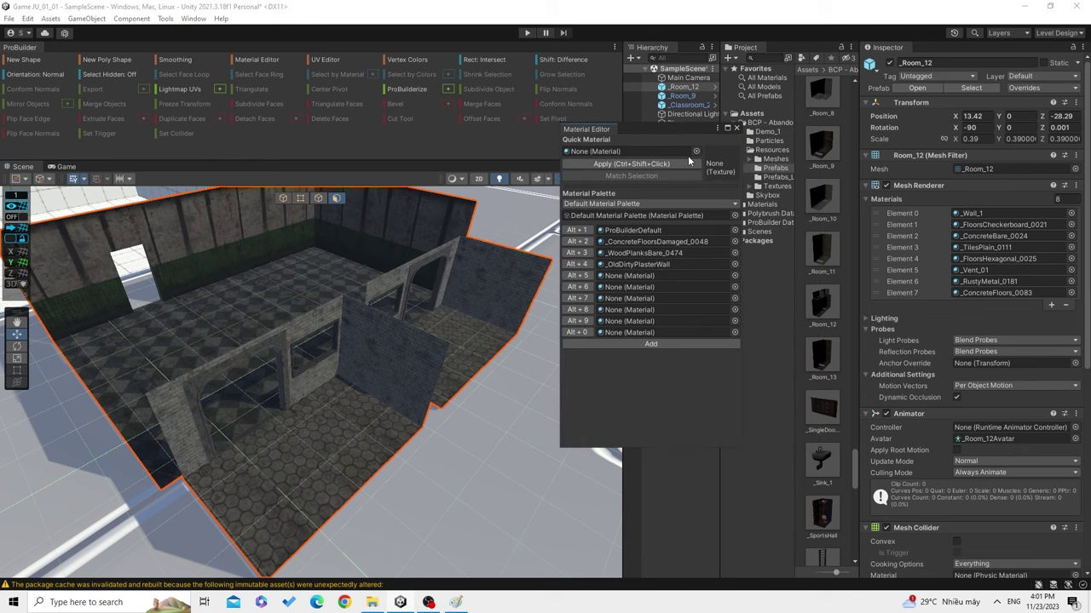
pyautogui.moveTo(655, 134); pyautogui.dragTo(559, 150)
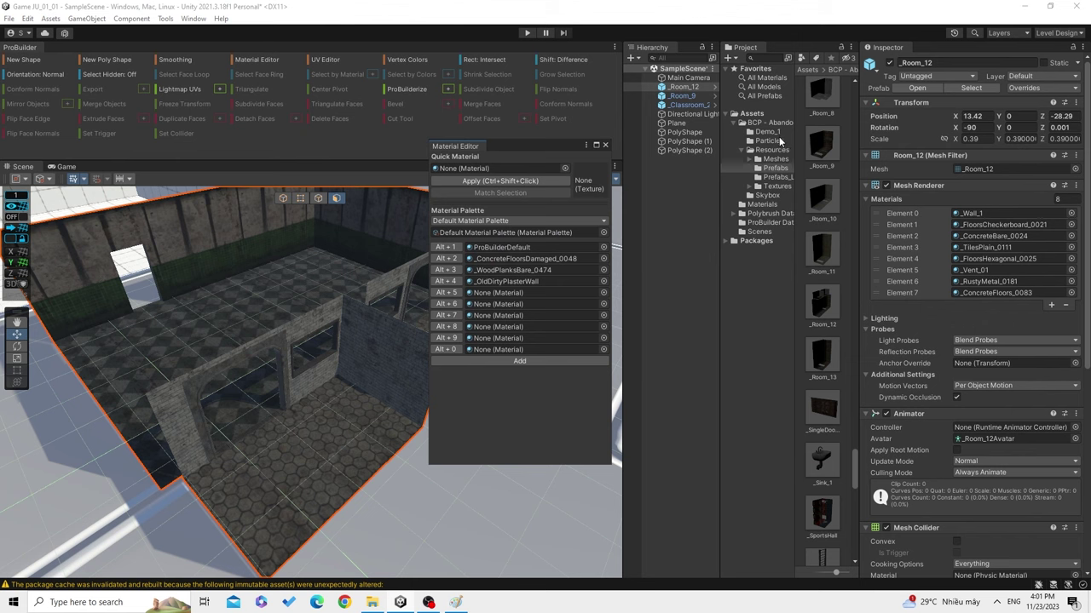
pyautogui.keyDown('alt'); pyautogui.moveTo(326, 365); pyautogui.dragTo(284, 398); pyautogui.keyUp('alt')
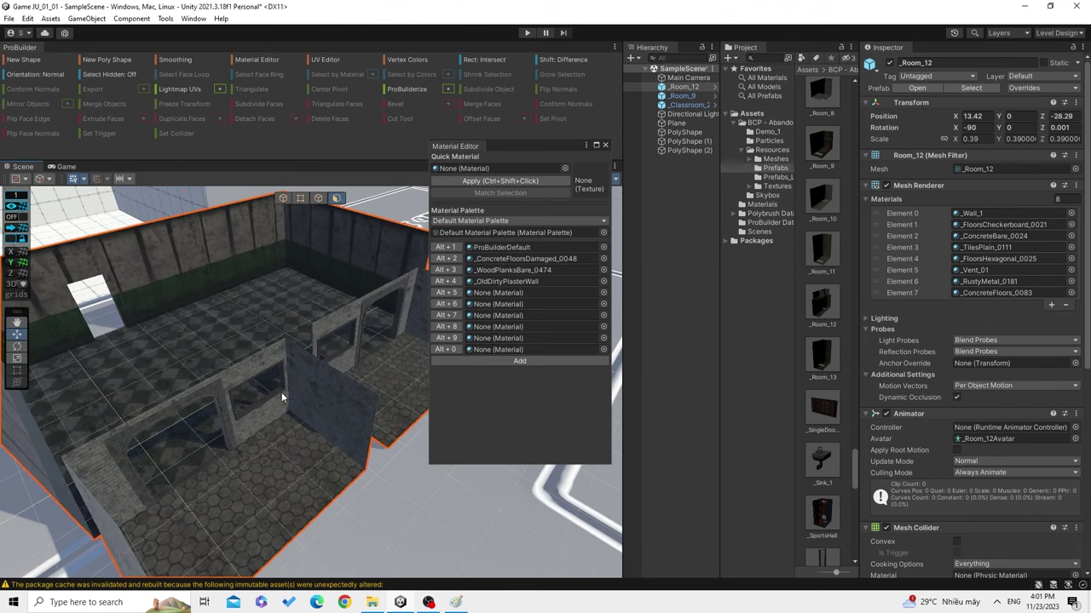
# Highlight which parts of Room_12 use _Wall_1 and _ConcreteBare_0024.
pyautogui.click(974, 214)
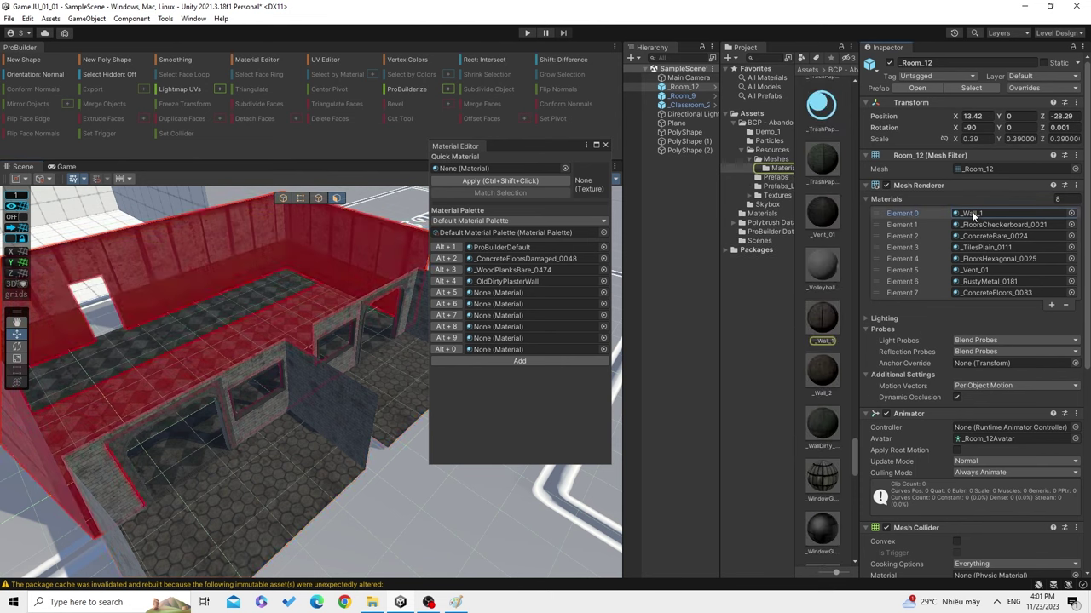
pyautogui.keyDown('alt'); pyautogui.moveTo(145, 384); pyautogui.dragTo(196, 388); pyautogui.keyUp('alt')
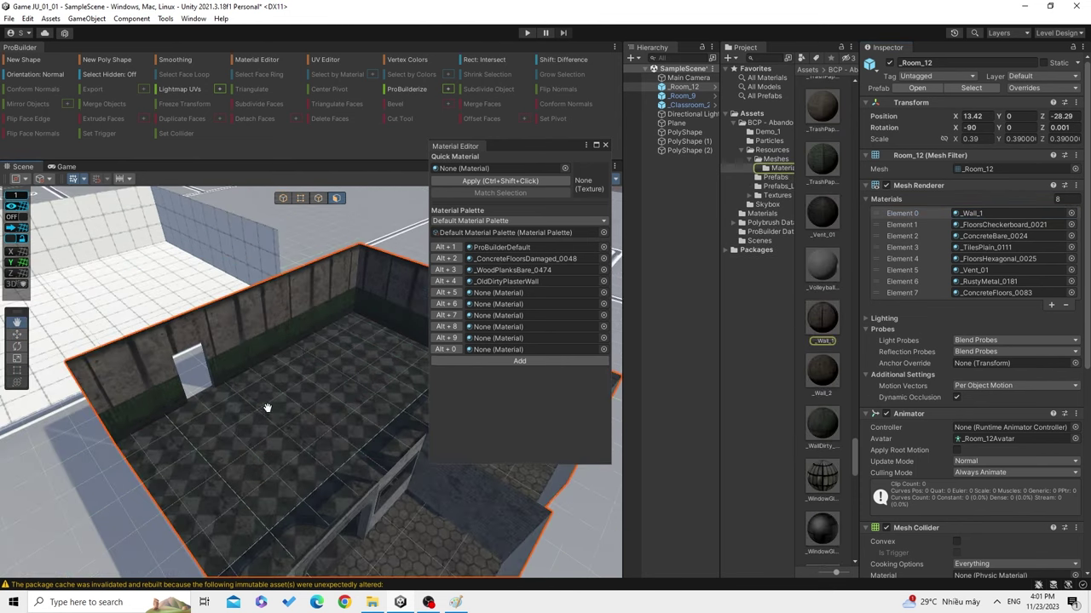
pyautogui.click(988, 236)
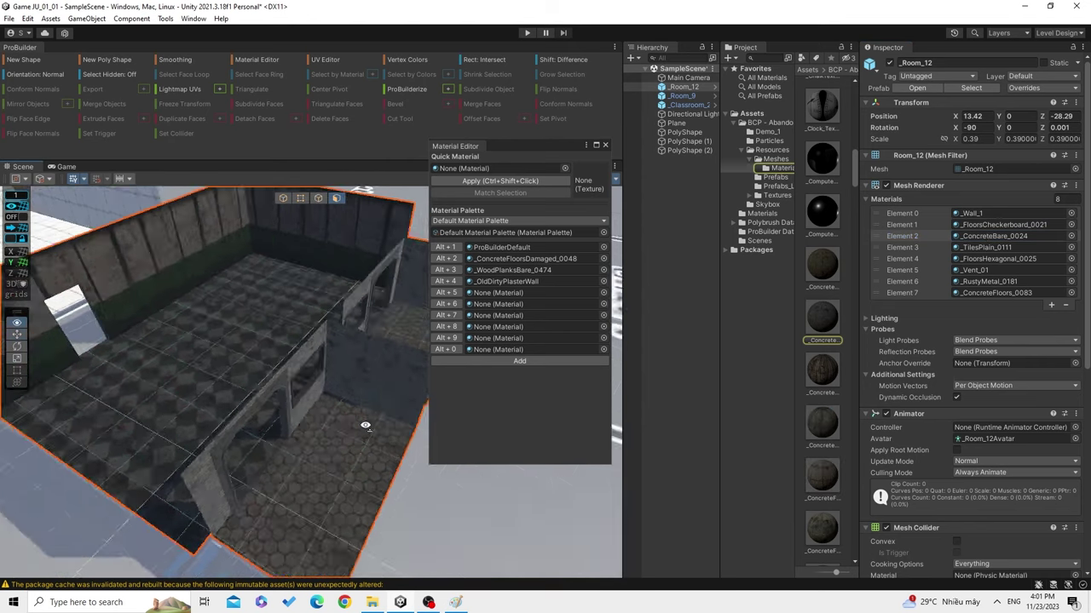
pyautogui.click(981, 241)
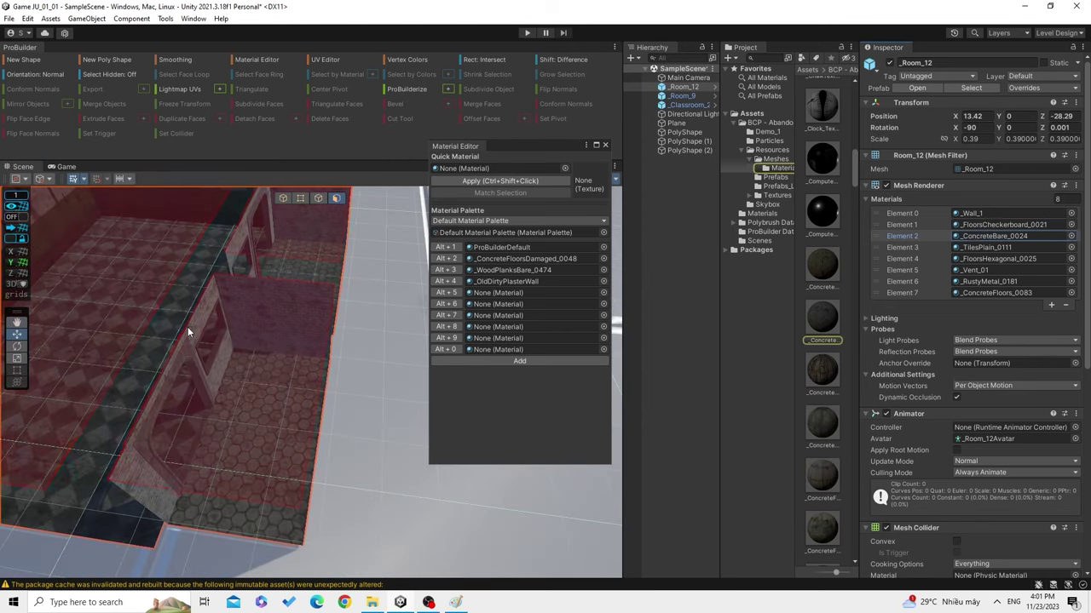
pyautogui.moveTo(188, 326)
pyautogui.mouseDown()
pyautogui.moveTo(273, 402)
pyautogui.moveTo(289, 394)
pyautogui.mouseUp()
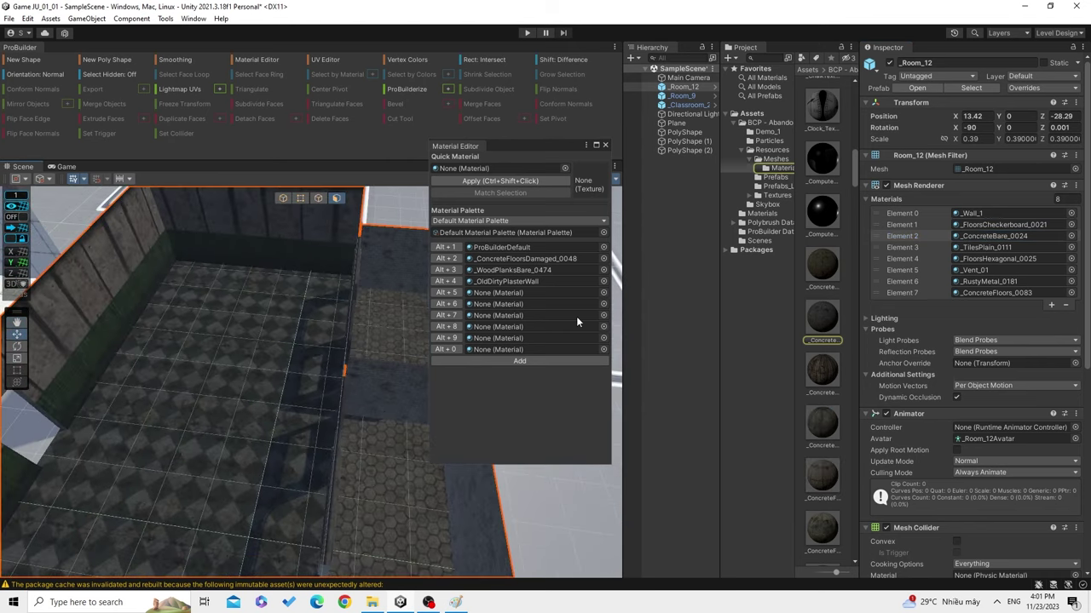
pyautogui.click(985, 238)
pyautogui.click(988, 236)
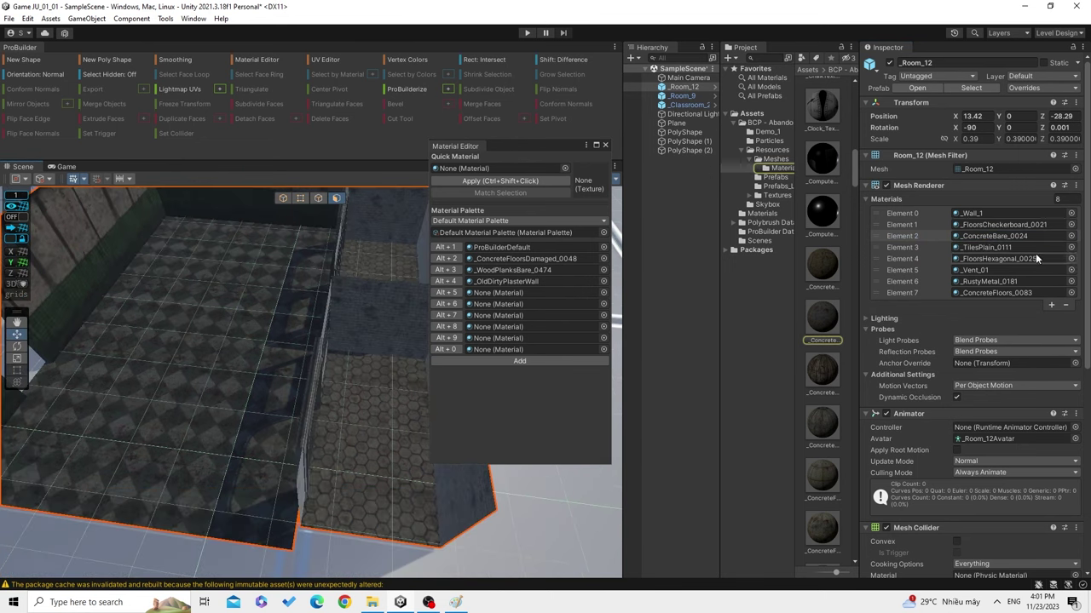
pyautogui.click(1012, 238)
# Find _TilesPlain_0111's faces and asset, and drag it toward the palette.
pyautogui.click(1014, 247)
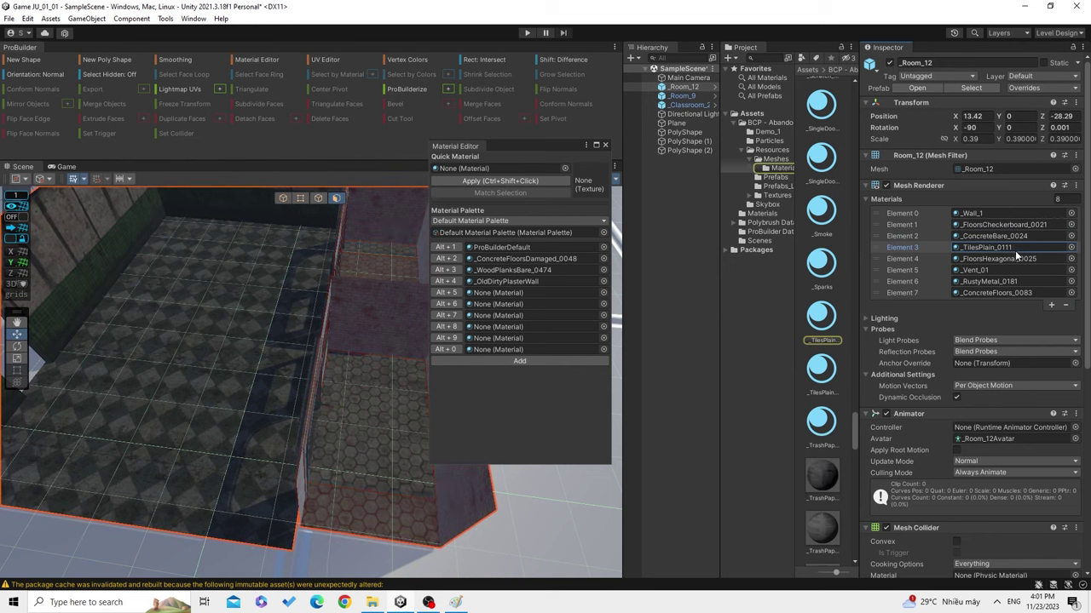
pyautogui.click(1013, 245)
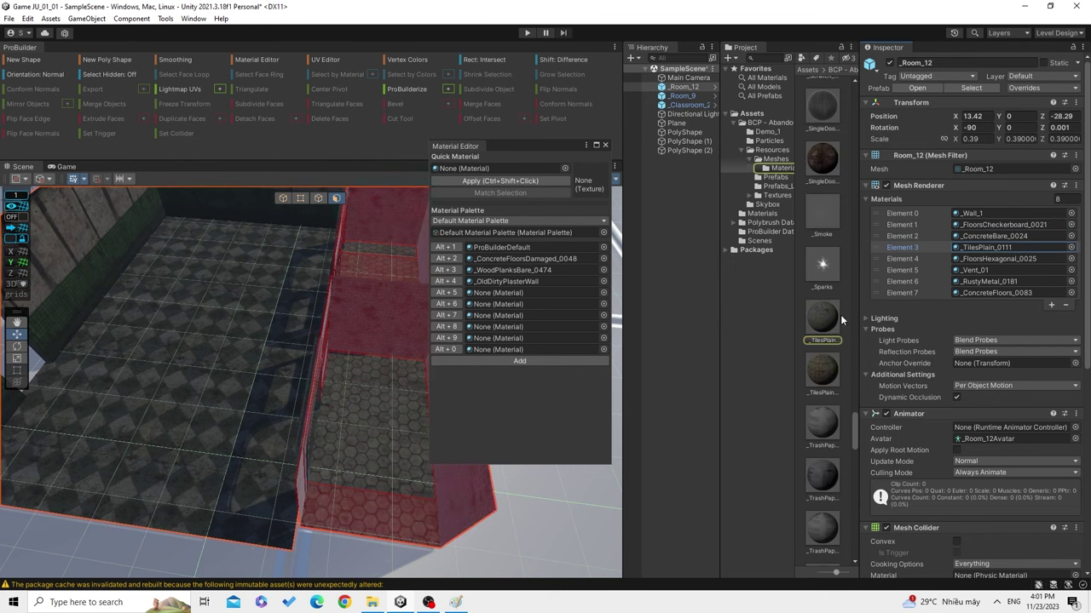
pyautogui.click(989, 248)
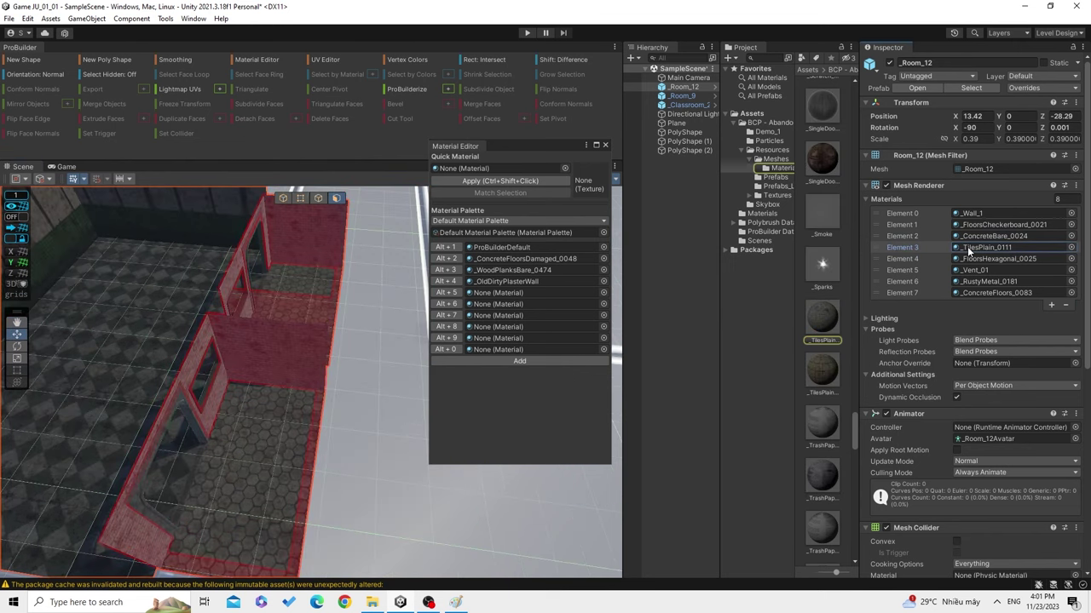
pyautogui.moveTo(173, 439); pyautogui.dragTo(295, 277, button='right')
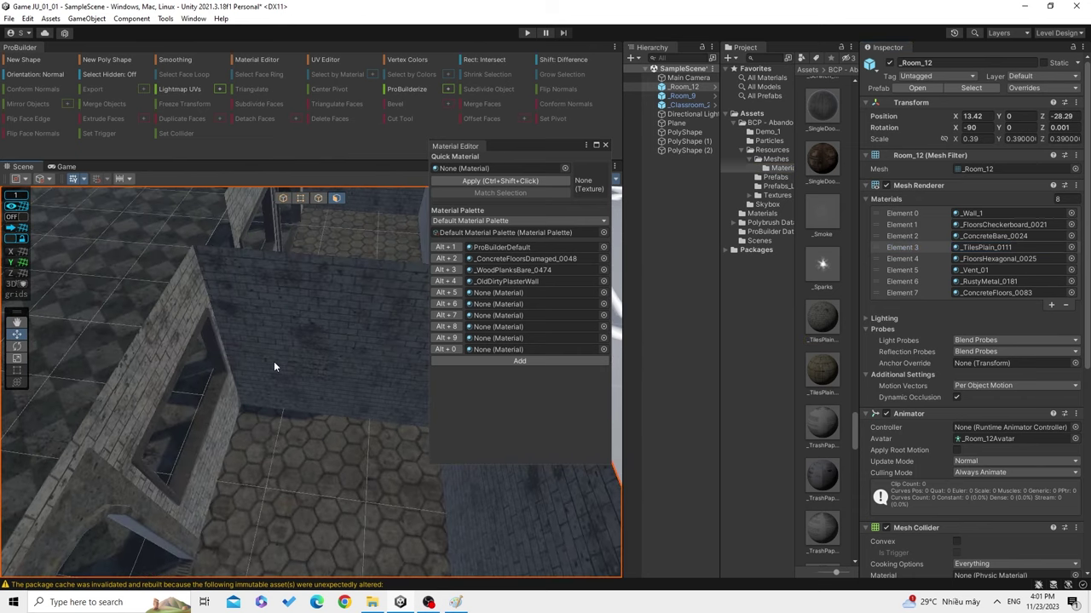
pyautogui.moveTo(273, 369)
pyautogui.mouseDown(button='right')
pyautogui.moveTo(232, 500)
pyautogui.moveTo(226, 445)
pyautogui.mouseUp(button='right')
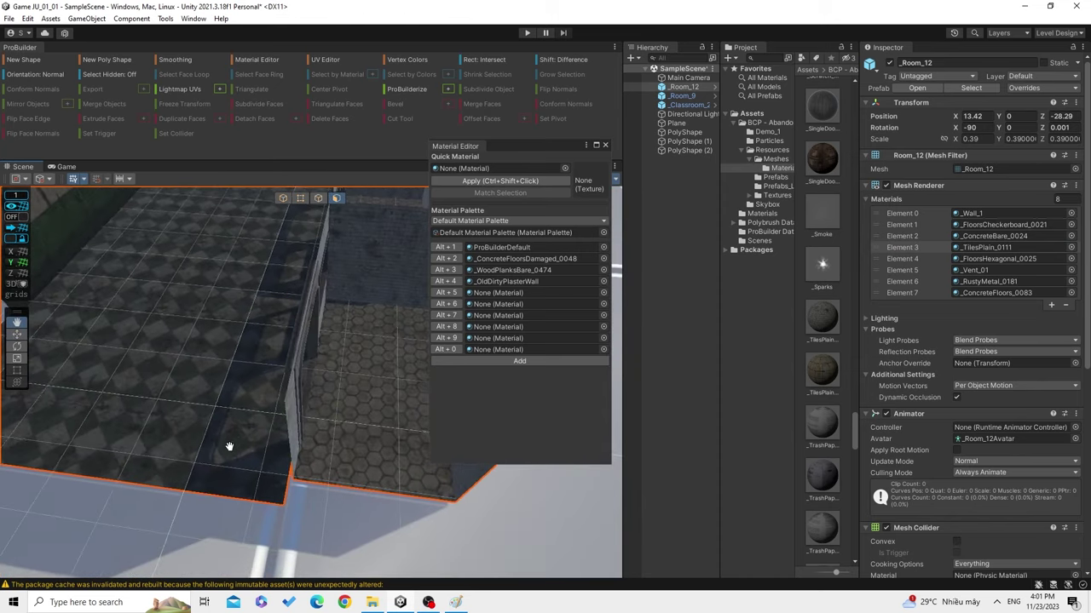
pyautogui.click(987, 246)
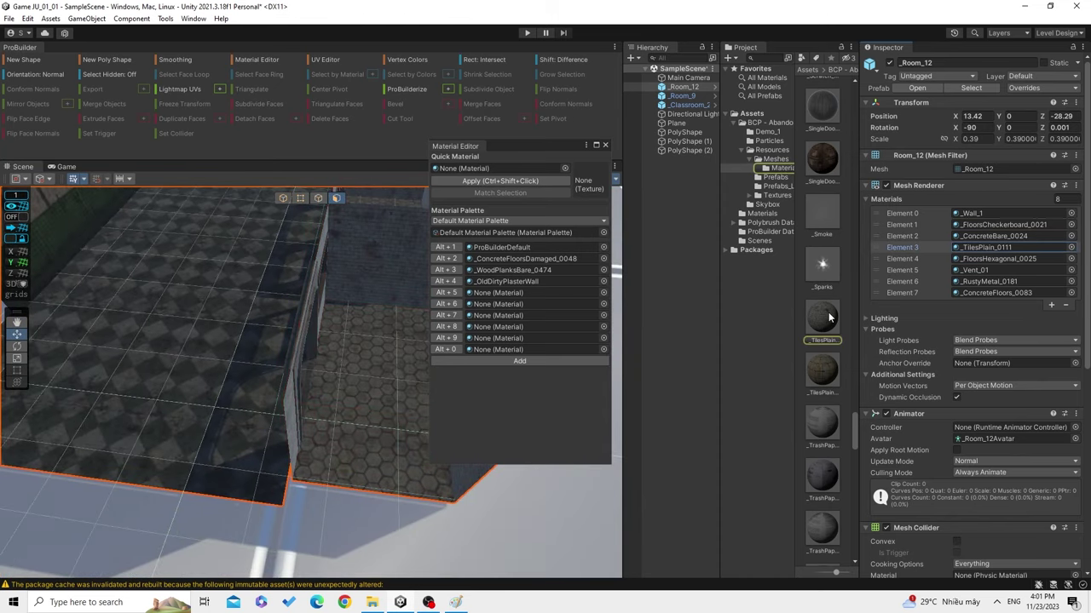
pyautogui.moveTo(824, 319); pyautogui.dragTo(496, 287)
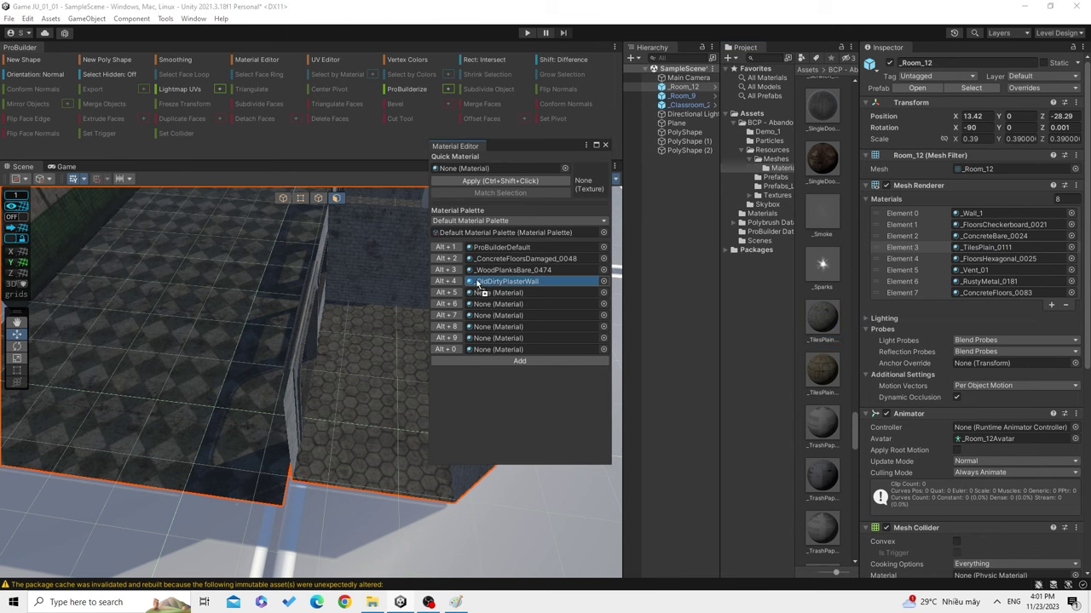
# Drop _TilesPlain_0111 into the empty Alt+7 palette slot.
pyautogui.moveTo(496, 287); pyautogui.dragTo(478, 316)
pyautogui.scroll(-10, 152, 377)
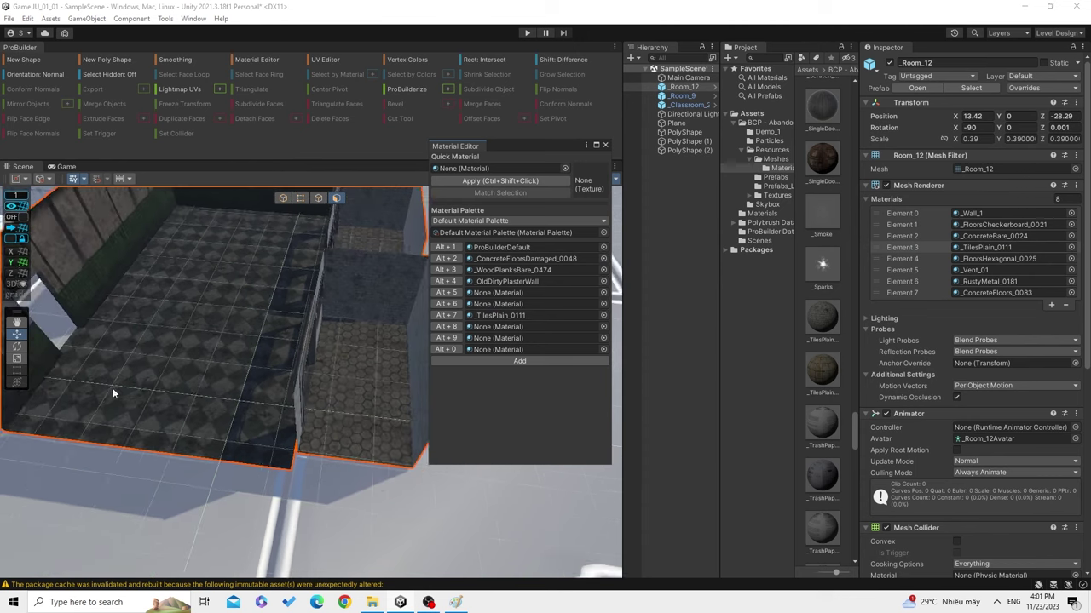
pyautogui.scroll(-5, 255, 332)
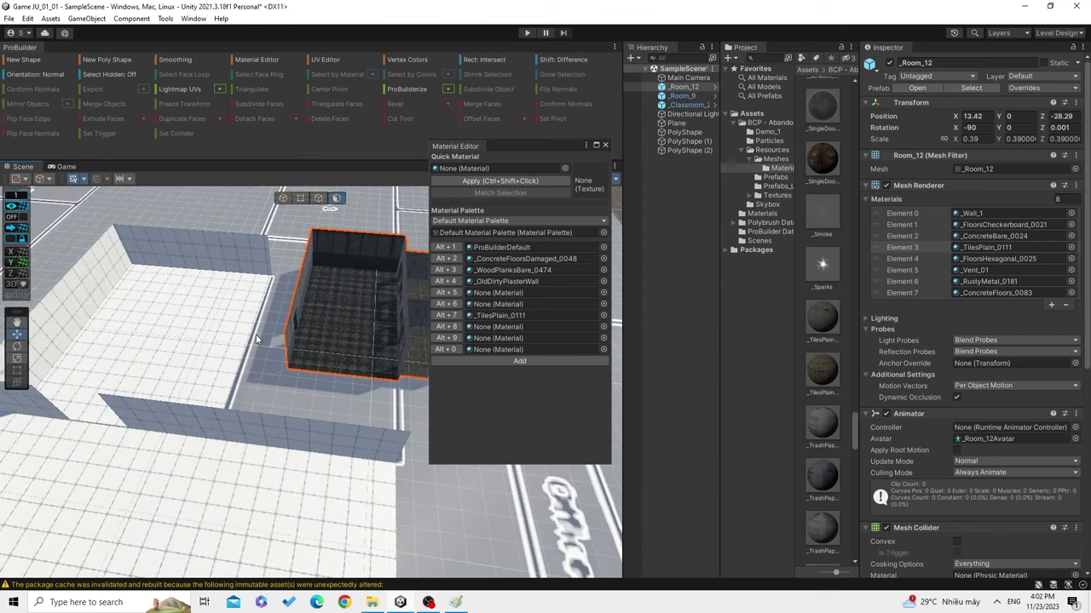
pyautogui.scroll(10, 419, 270)
pyautogui.scroll(-5, 419, 270)
# Apply _TilesPlain_0111 to the floor PolyShape's left wall face.
pyautogui.click(312, 463)
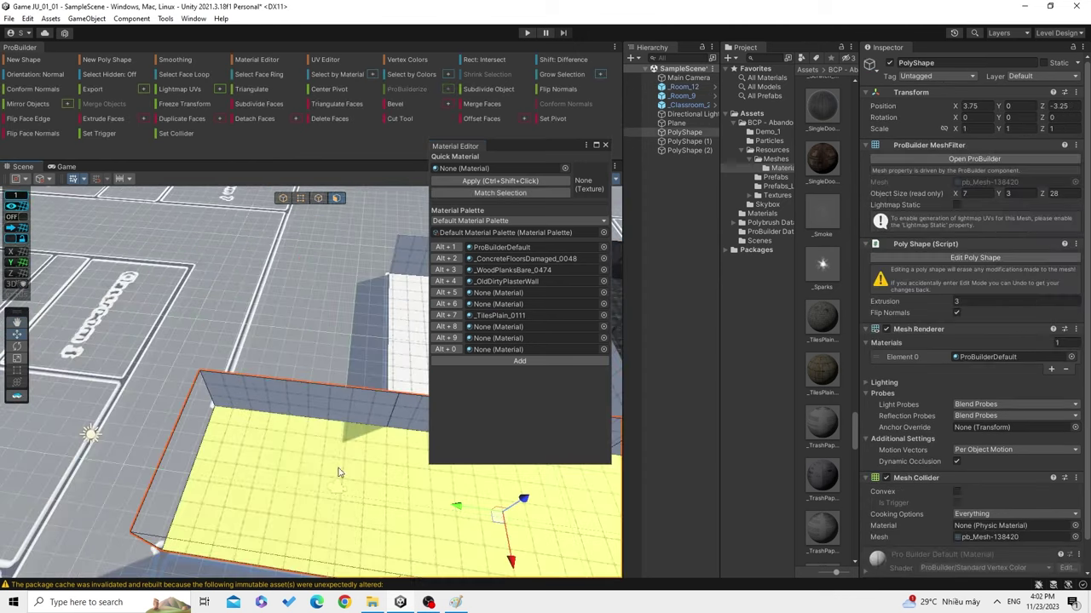
pyautogui.scroll(5, 236, 369)
pyautogui.keyDown('alt'); pyautogui.moveTo(236, 369); pyautogui.dragTo(150, 395); pyautogui.keyUp('alt')
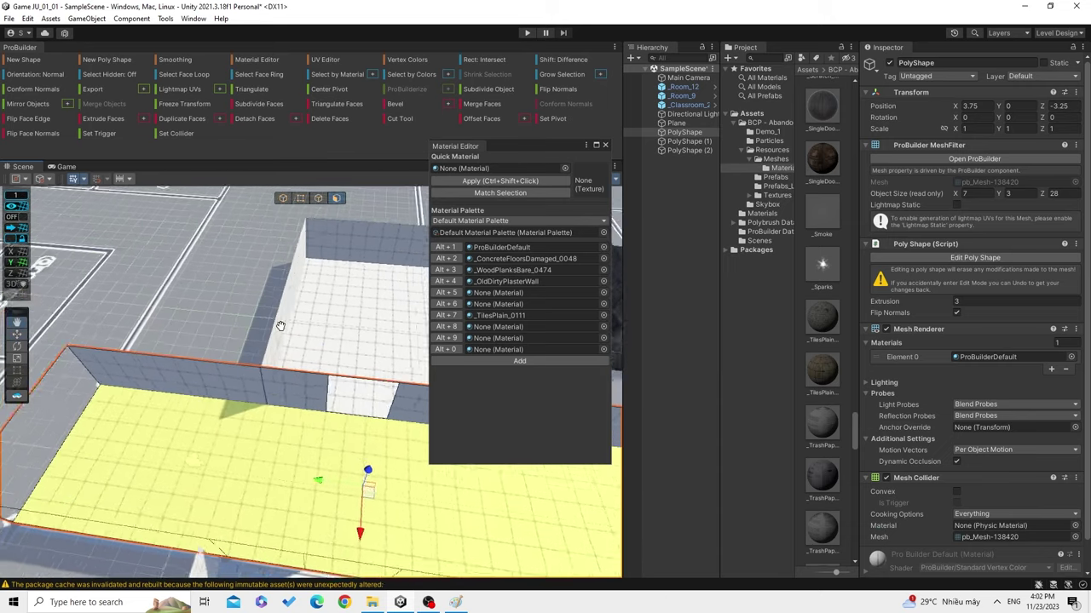
pyautogui.click(227, 407)
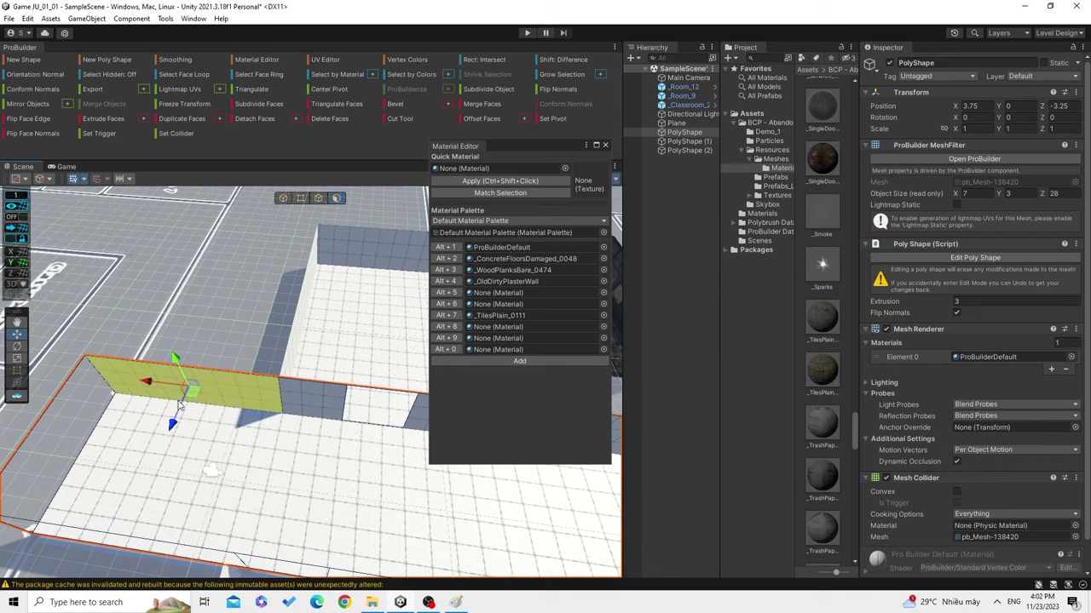
pyautogui.moveTo(228, 407)
pyautogui.keyDown('alt'); pyautogui.mouseDown()
pyautogui.moveTo(235, 421)
pyautogui.moveTo(272, 409)
pyautogui.mouseUp(); pyautogui.keyUp('alt')
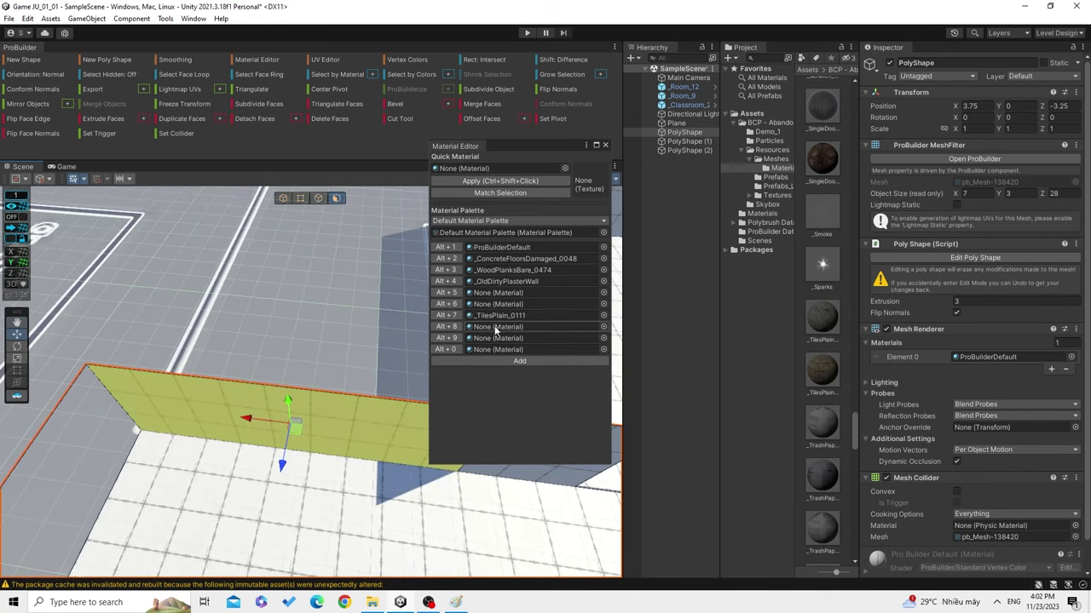
pyautogui.click(452, 317)
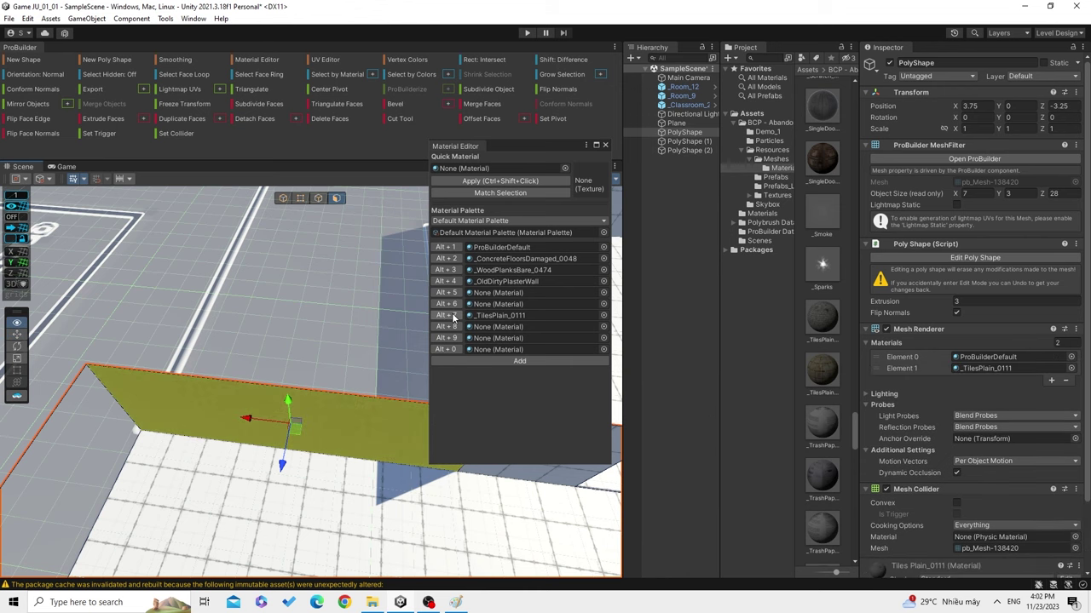
pyautogui.moveTo(285, 443)
pyautogui.keyDown('alt'); pyautogui.mouseDown()
pyautogui.moveTo(307, 353)
pyautogui.moveTo(266, 411)
pyautogui.moveTo(199, 435)
pyautogui.moveTo(214, 432)
pyautogui.mouseUp(); pyautogui.keyUp('alt')
pyautogui.click(352, 251)
# Pan and zoom the Scene view over the room layout toward the untextured white room.
pyautogui.scroll(-5, 234, 426)
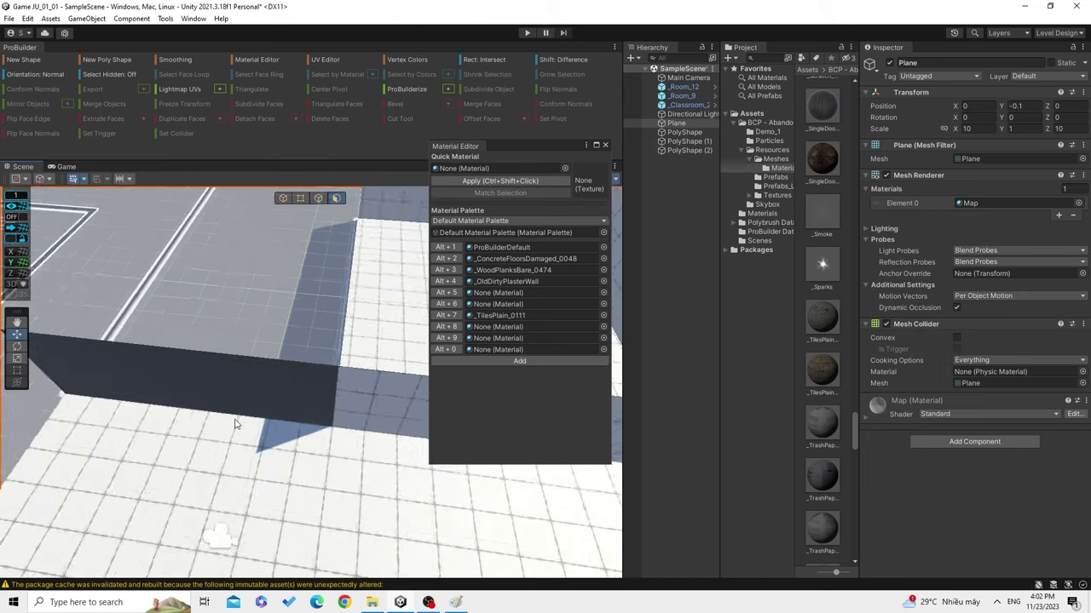
pyautogui.moveTo(226, 423); pyautogui.dragTo(86, 422, button='middle')
pyautogui.scroll(3, 86, 423)
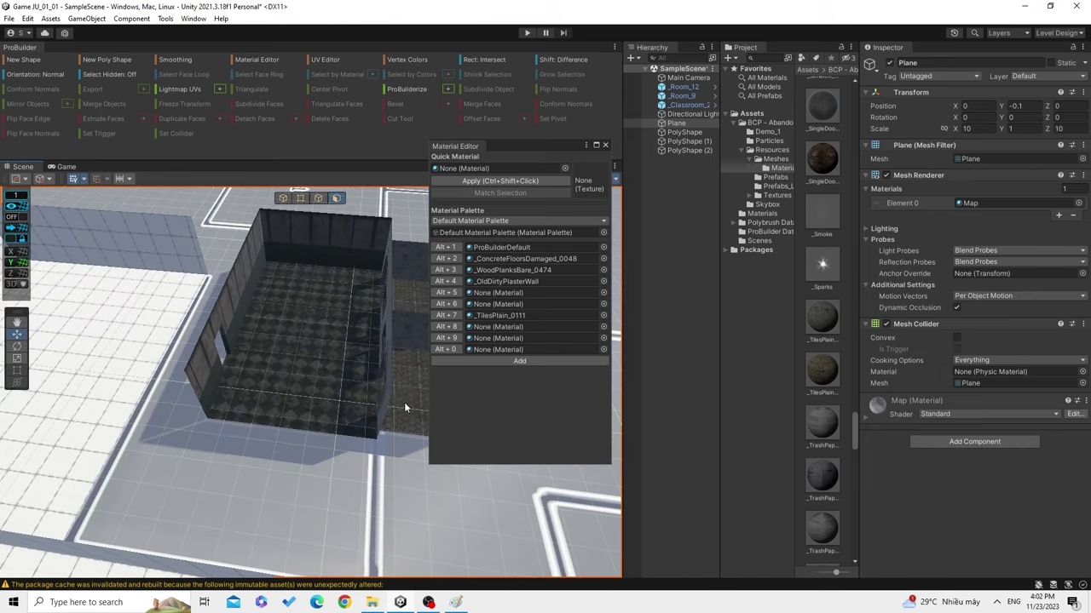
pyautogui.scroll(3, 283, 365)
pyautogui.scroll(2, 213, 367)
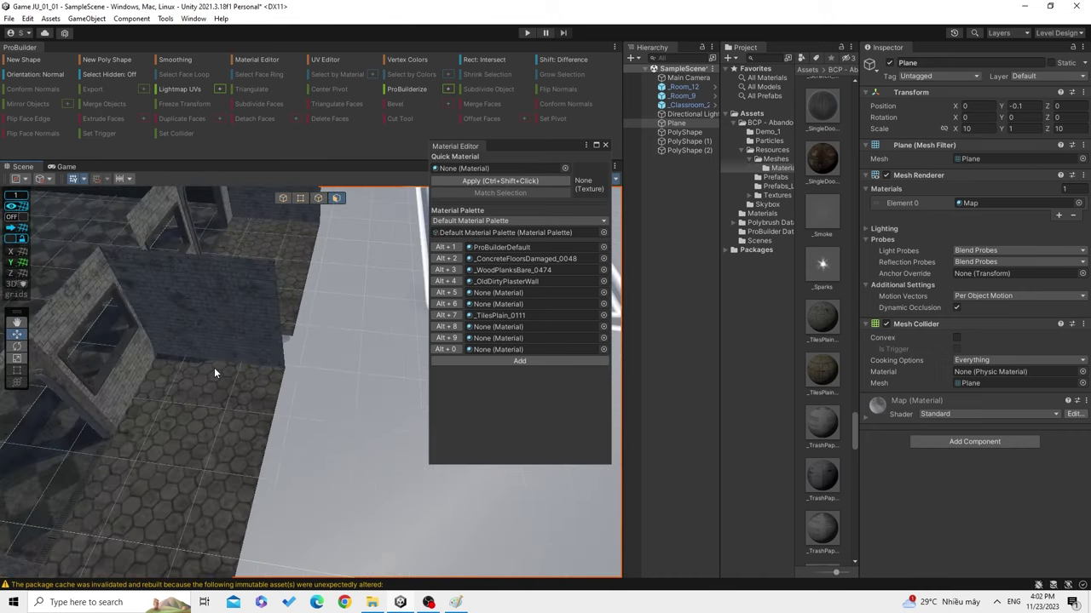
pyautogui.scroll(2, 214, 367)
pyautogui.scroll(2, 214, 367)
pyautogui.scroll(2, 309, 442)
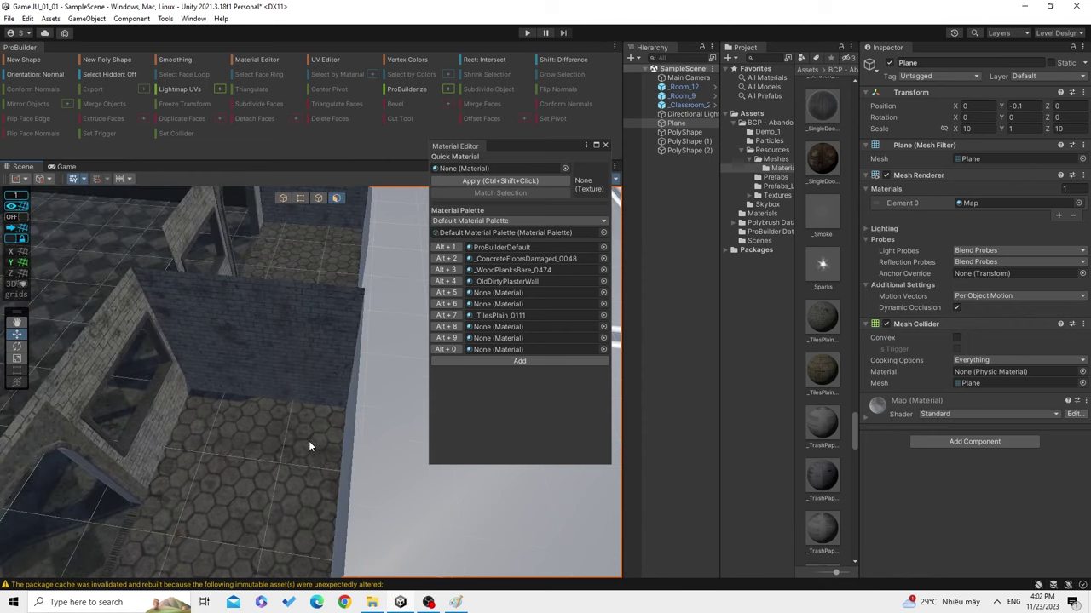
pyautogui.scroll(-2, 308, 441)
pyautogui.scroll(-2, 308, 440)
pyautogui.scroll(-2, 234, 379)
pyautogui.moveTo(234, 379)
pyautogui.mouseDown(button='middle')
pyautogui.moveTo(327, 379)
pyautogui.moveTo(156, 426)
pyautogui.mouseUp(button='middle')
pyautogui.scroll(2, 156, 426)
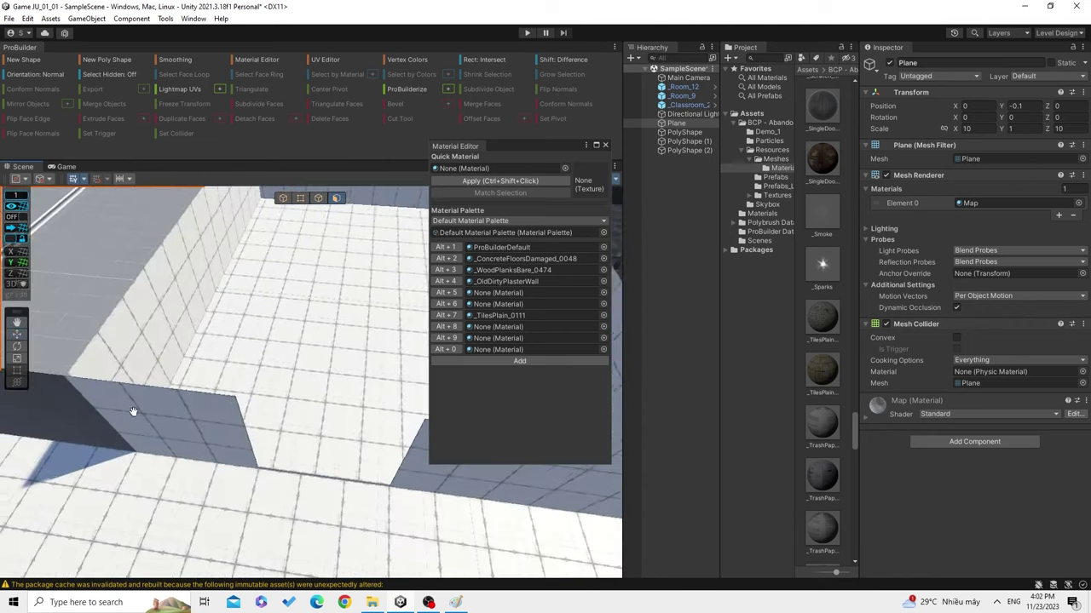
pyautogui.scroll(2, 156, 426)
pyautogui.scroll(2, 306, 442)
pyautogui.scroll(2, 283, 449)
# Orbit, pan and zoom the Scene view to frame the dark wall and its tiled floor.
pyautogui.moveTo(284, 449); pyautogui.dragTo(359, 361, button='middle')
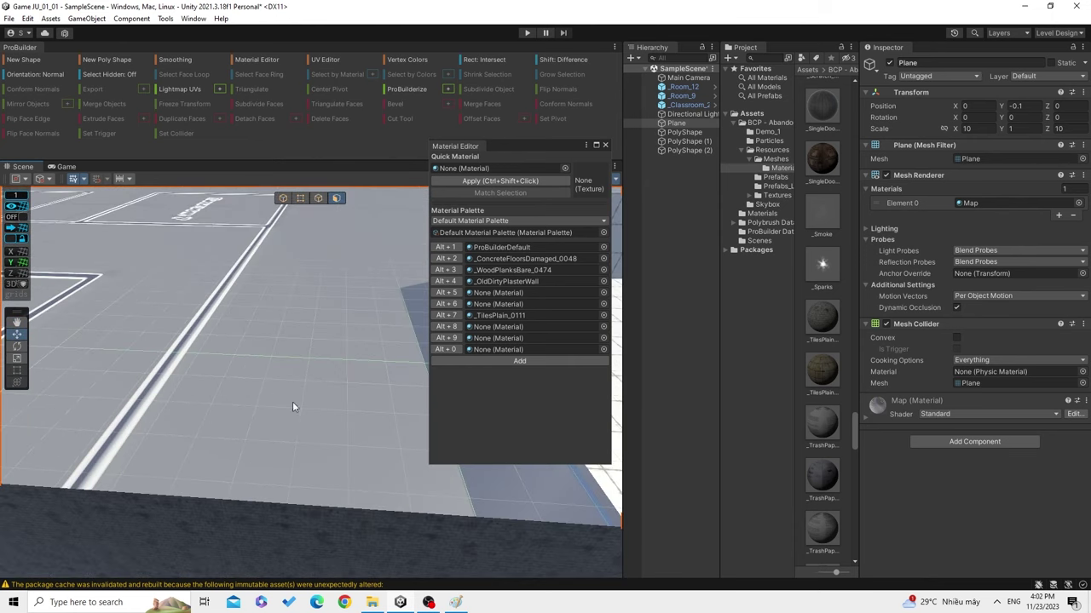
pyautogui.scroll(-2, 359, 362)
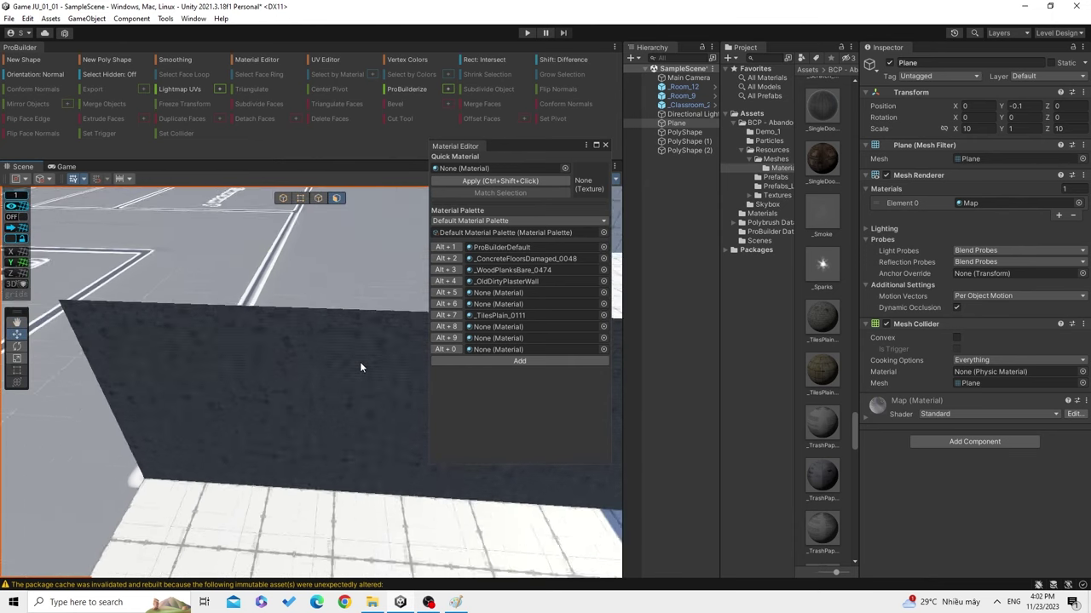
pyautogui.scroll(-2, 362, 362)
pyautogui.moveTo(363, 363); pyautogui.dragTo(286, 444, button='middle')
pyautogui.scroll(2, 285, 440)
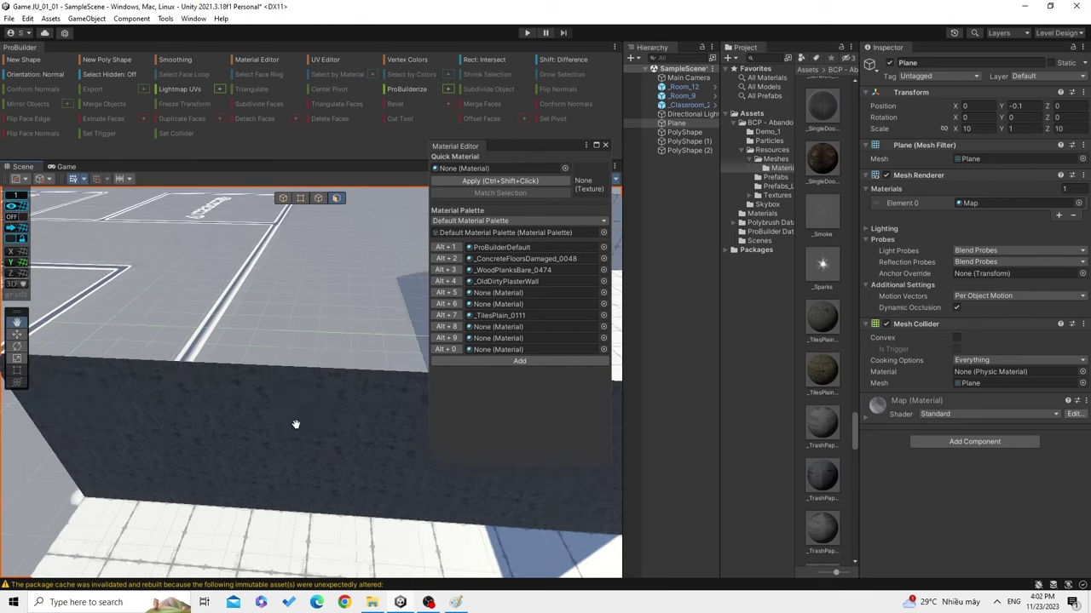
pyautogui.scroll(2, 395, 426)
pyautogui.scroll(2, 360, 422)
pyautogui.moveTo(360, 423); pyautogui.dragTo(252, 442, button='middle')
pyautogui.scroll(-3, 251, 441)
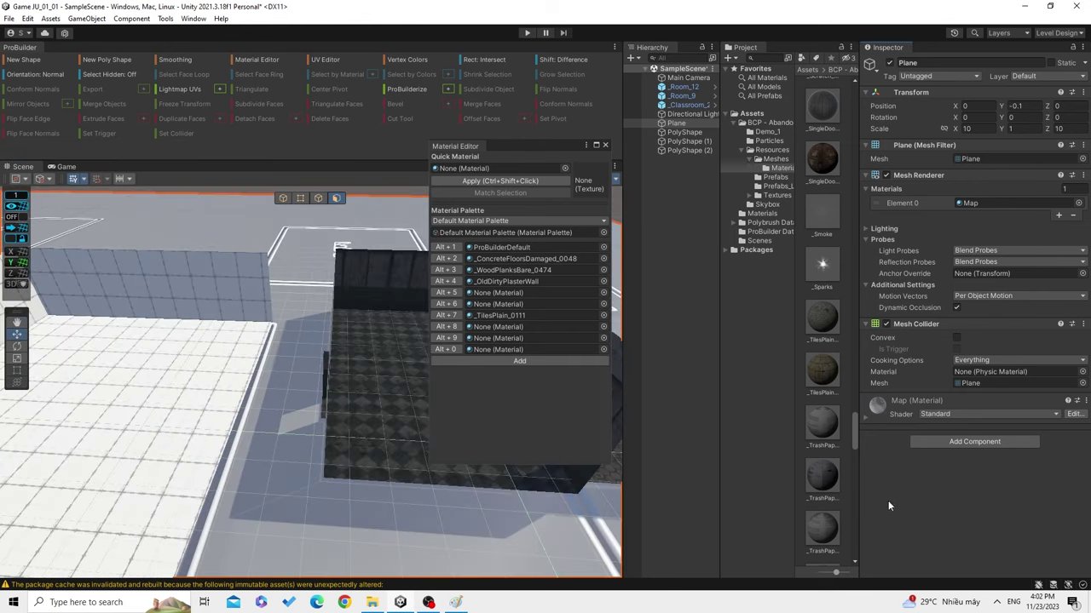
pyautogui.scroll(-3, 413, 404)
pyautogui.scroll(3, 359, 435)
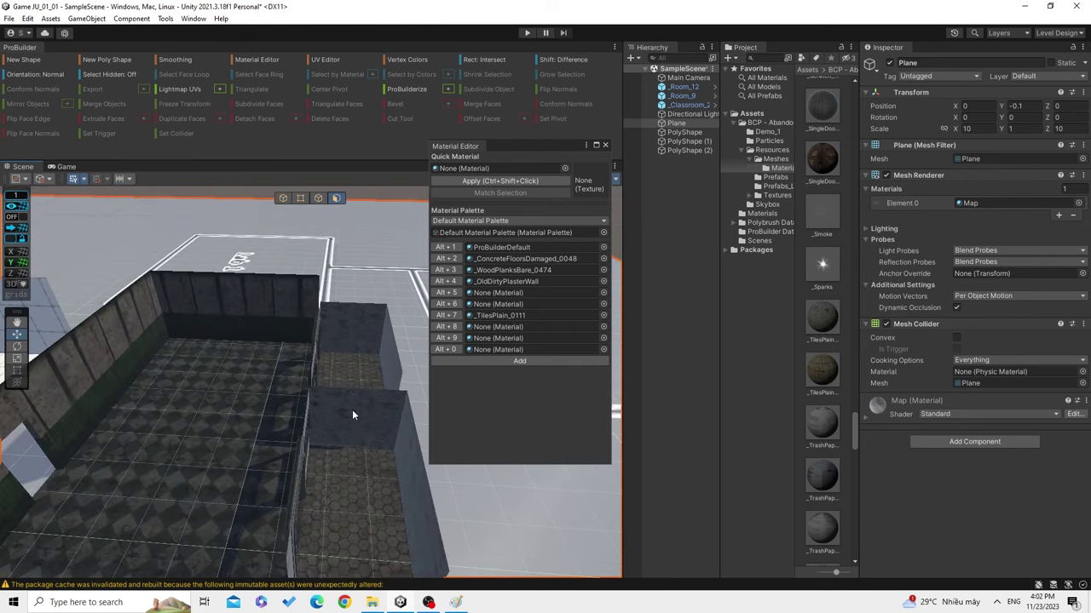
pyautogui.scroll(2, 352, 415)
pyautogui.scroll(2, 358, 438)
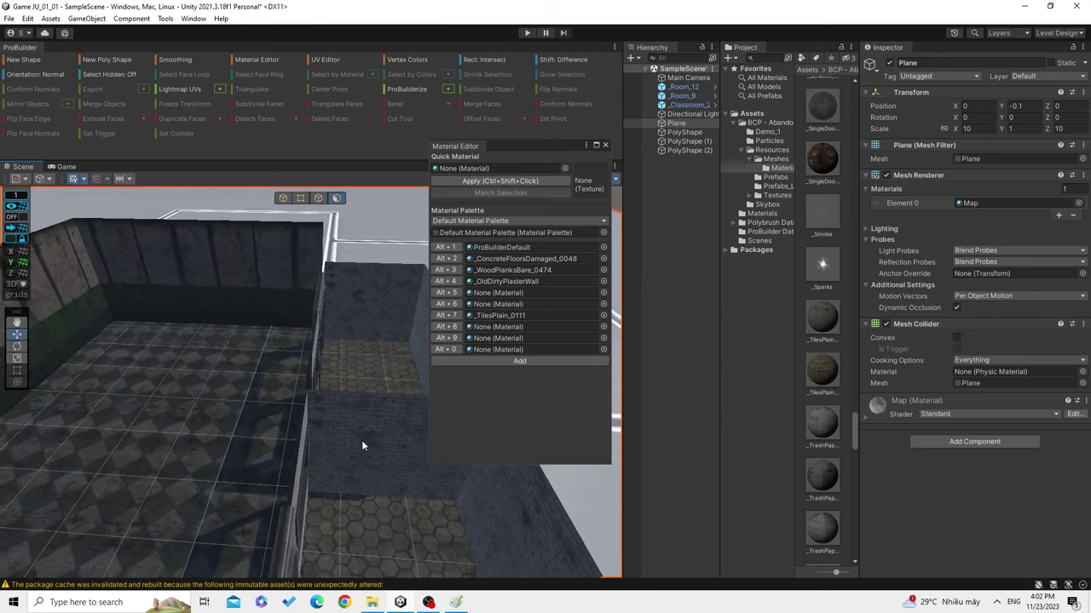
pyautogui.scroll(2, 362, 444)
pyautogui.scroll(1, 339, 456)
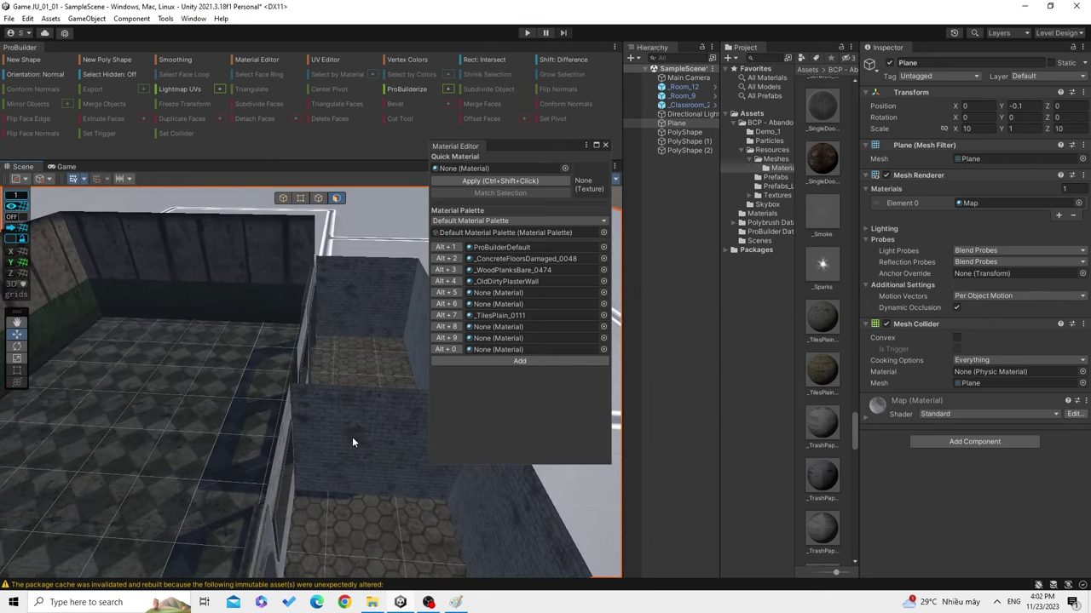
pyautogui.scroll(-1, 352, 437)
pyautogui.scroll(-1, 353, 431)
pyautogui.scroll(-1, 353, 431)
pyautogui.moveTo(353, 431); pyautogui.dragTo(228, 481, button='right')
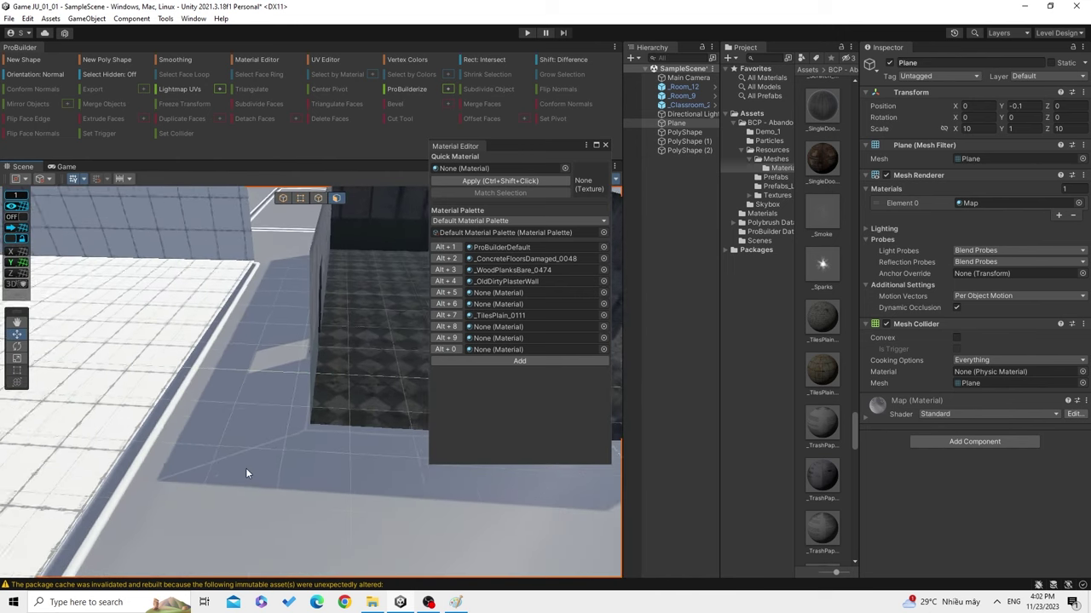
pyautogui.moveTo(226, 463); pyautogui.dragTo(383, 478, button='middle')
pyautogui.moveTo(383, 479); pyautogui.dragTo(250, 441, button='right')
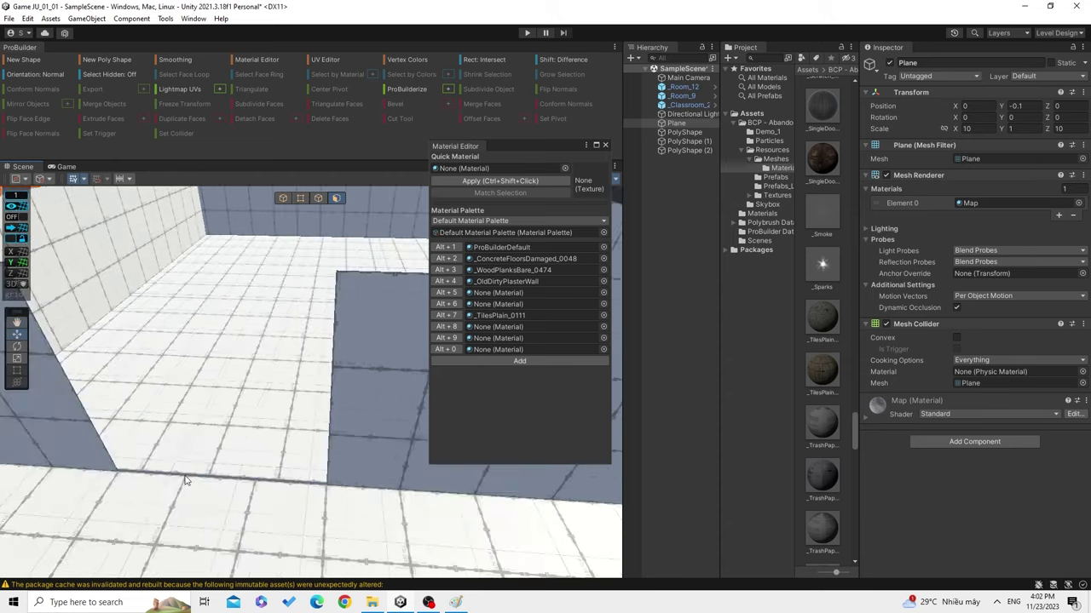
pyautogui.scroll(3, 249, 441)
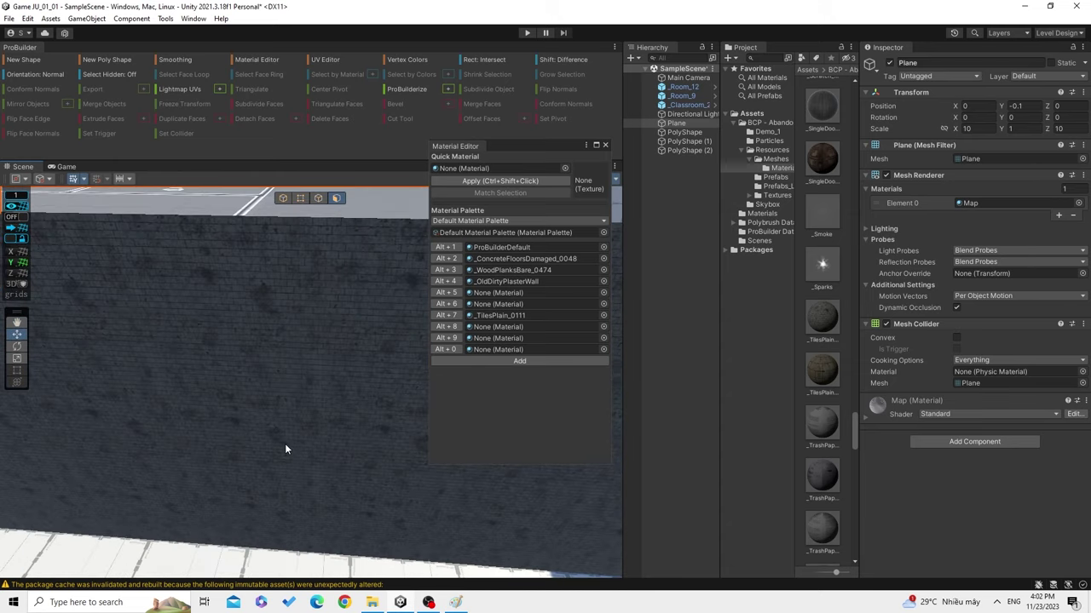
pyautogui.scroll(-1, 230, 422)
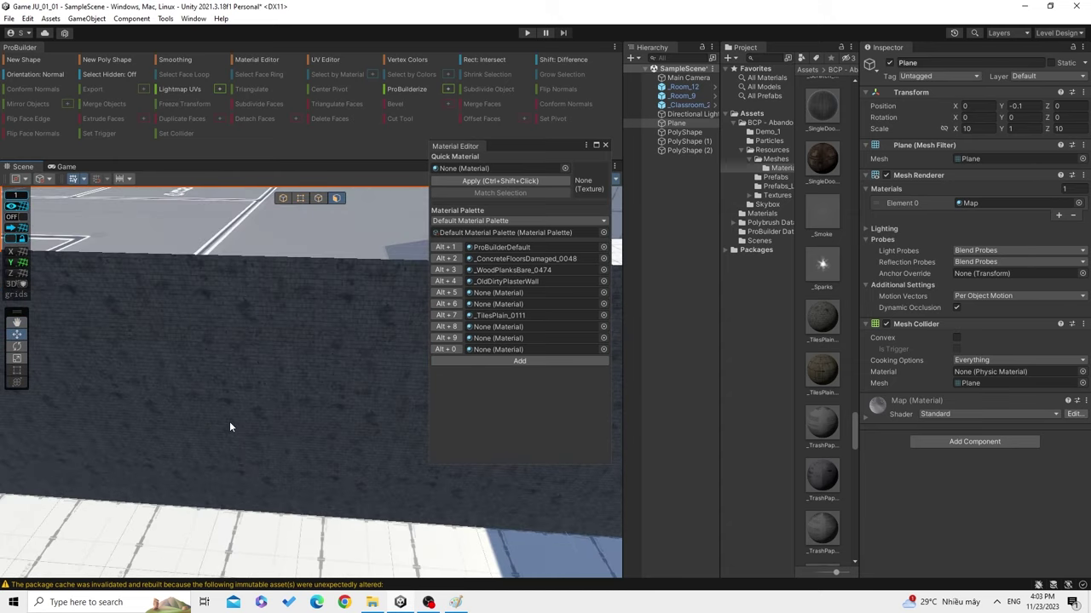
pyautogui.scroll(-1, 228, 398)
pyautogui.scroll(-1, 217, 411)
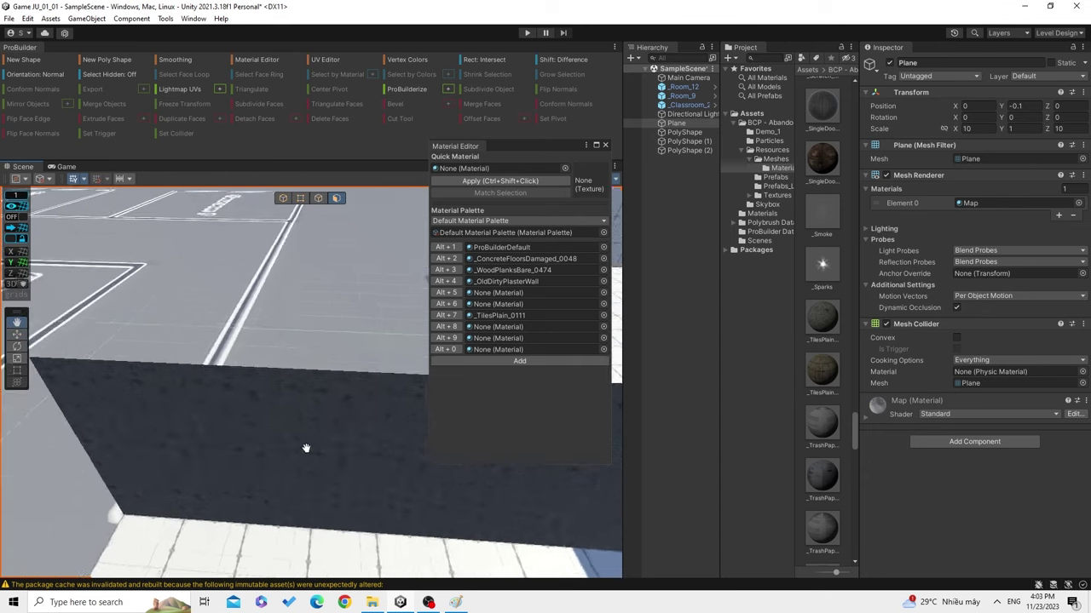
pyautogui.scroll(-1, 270, 429)
pyautogui.scroll(-1, 240, 419)
# Select the dark textured wall face and open ProBuilder's UV Editor for it.
pyautogui.click(259, 374)
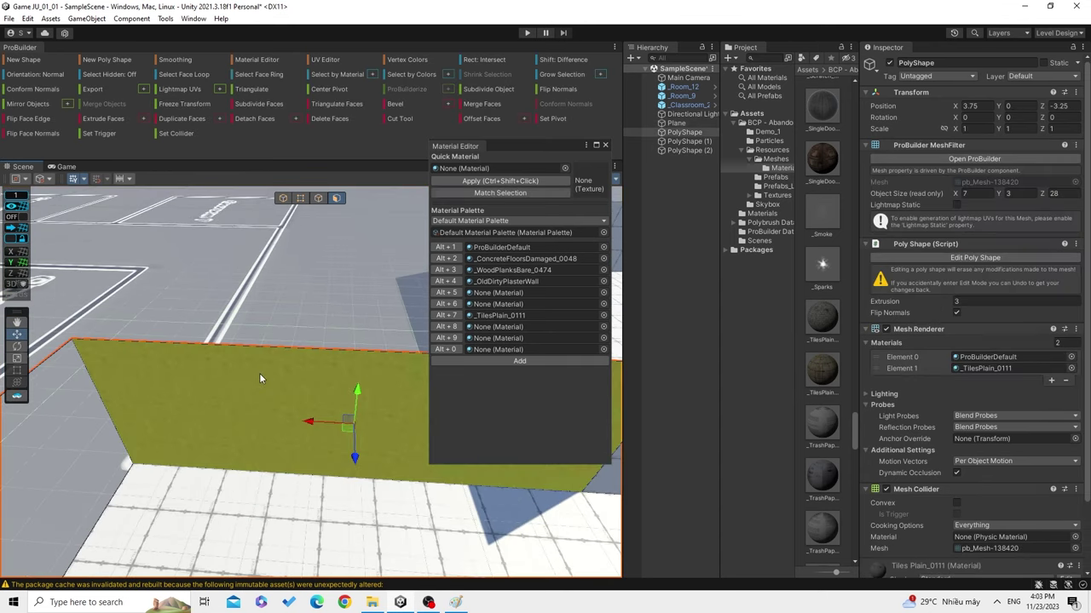
pyautogui.scroll(2, 247, 366)
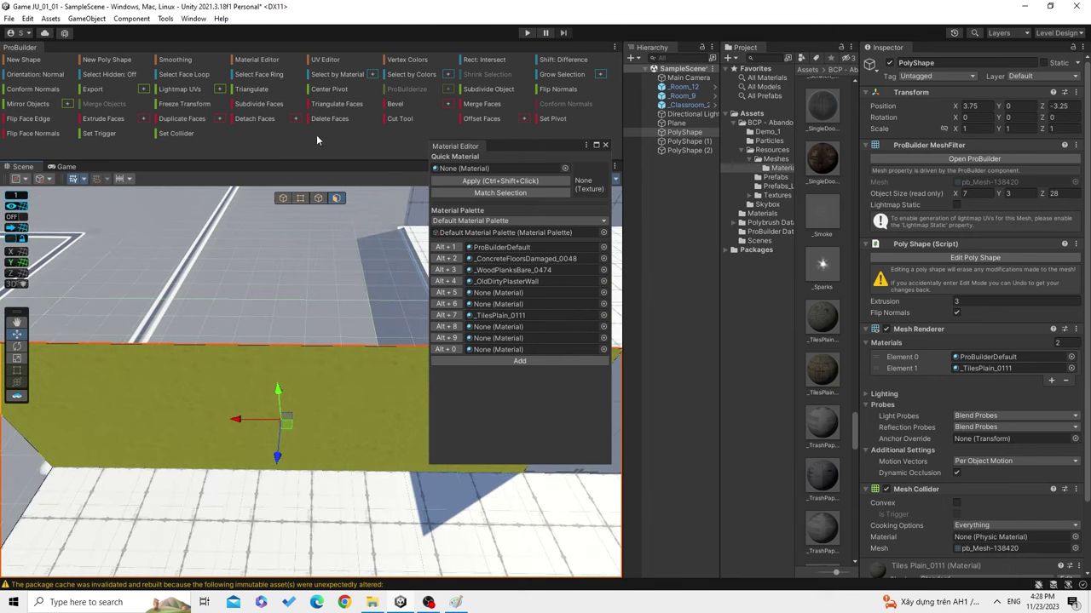
pyautogui.click(323, 61)
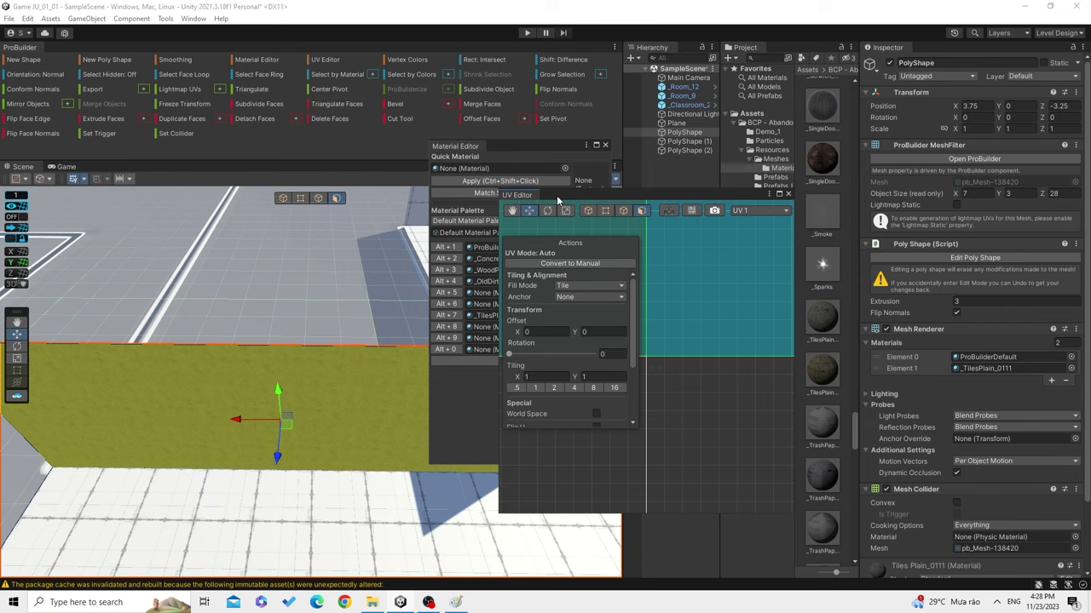
# Move the UV Editor window left and make it wider and taller.
pyautogui.moveTo(558, 200); pyautogui.dragTo(431, 209)
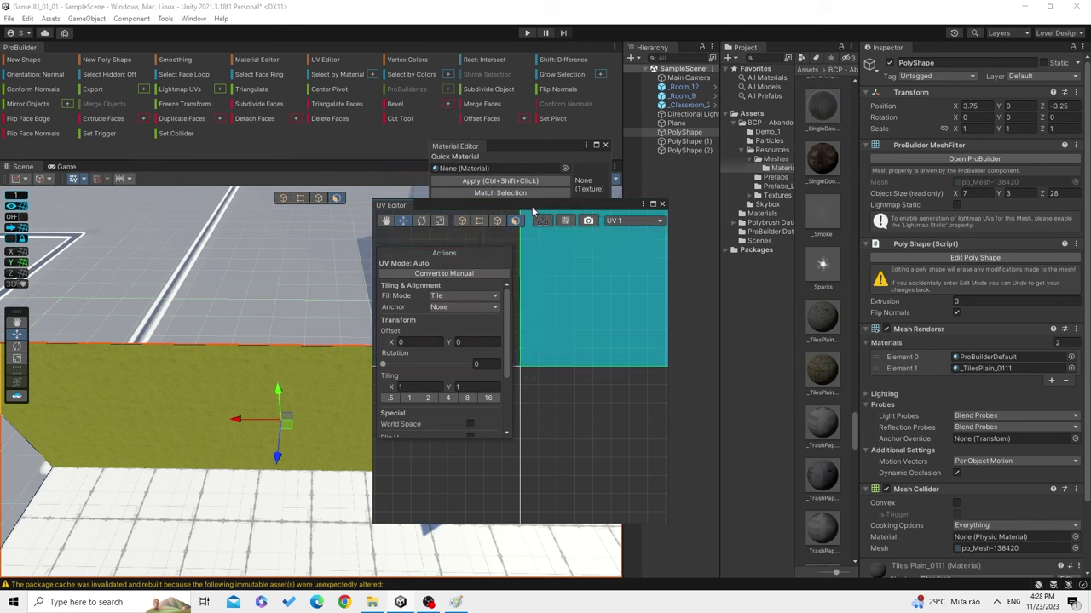
pyautogui.moveTo(538, 204); pyautogui.dragTo(555, 192)
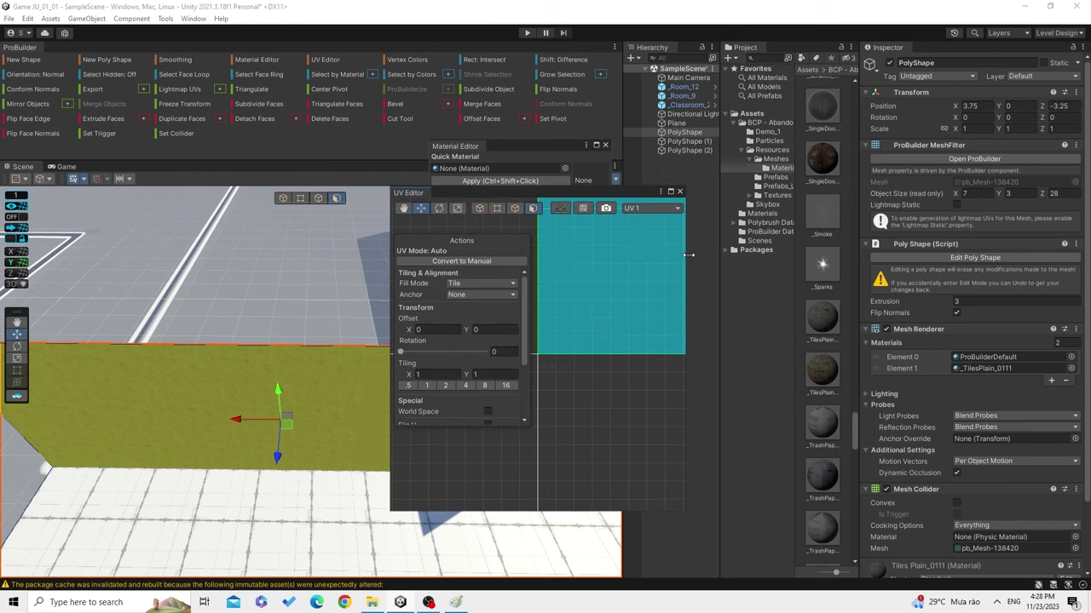
pyautogui.moveTo(688, 254); pyautogui.dragTo(791, 248)
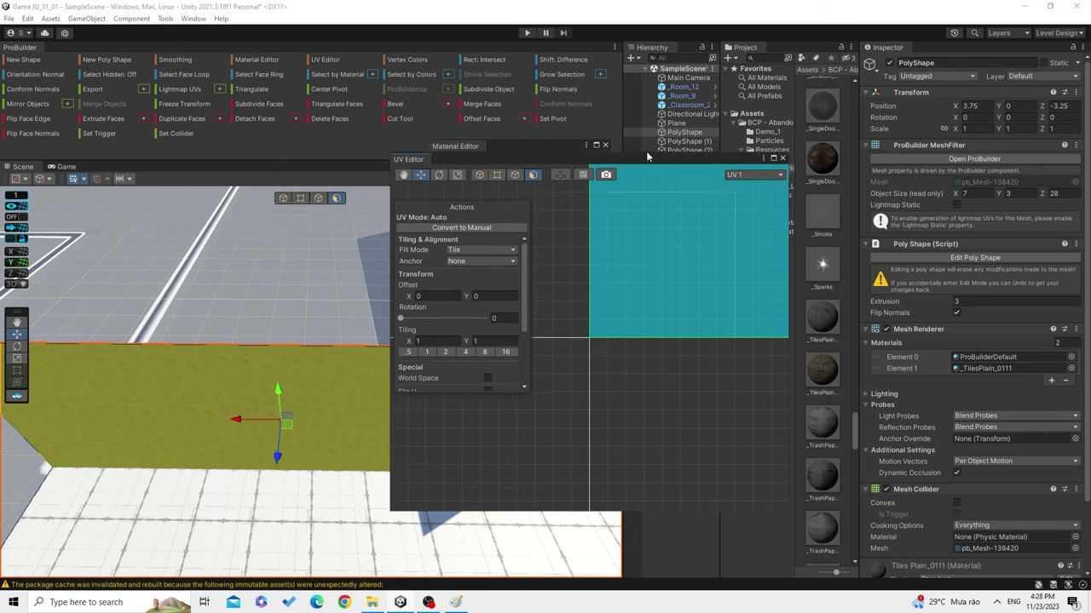
pyautogui.moveTo(655, 186); pyautogui.dragTo(652, 136)
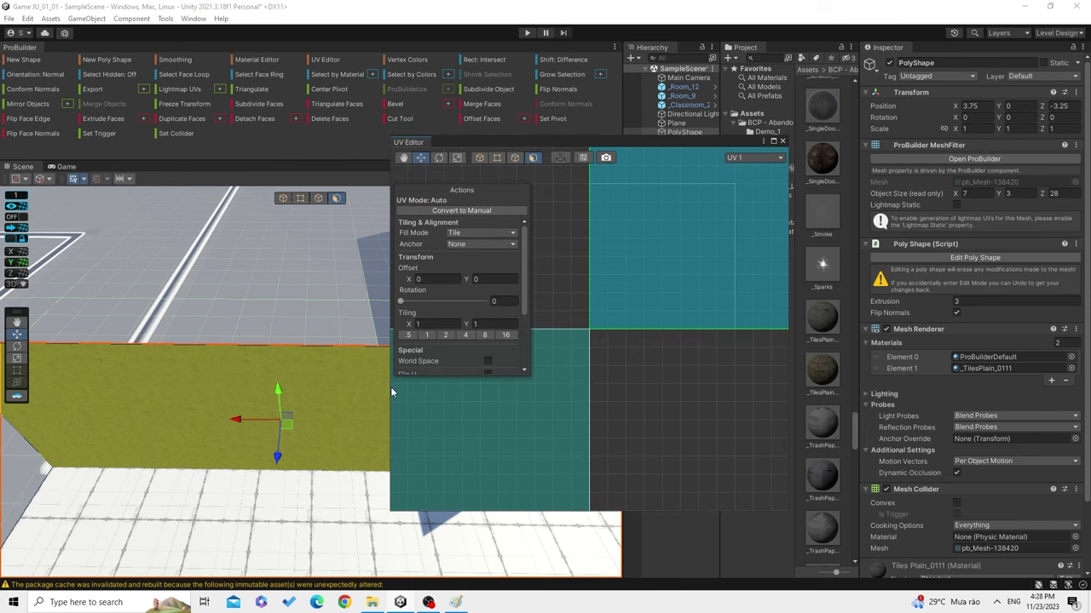
pyautogui.moveTo(389, 388); pyautogui.dragTo(317, 389)
pyautogui.scroll(-3, 230, 419)
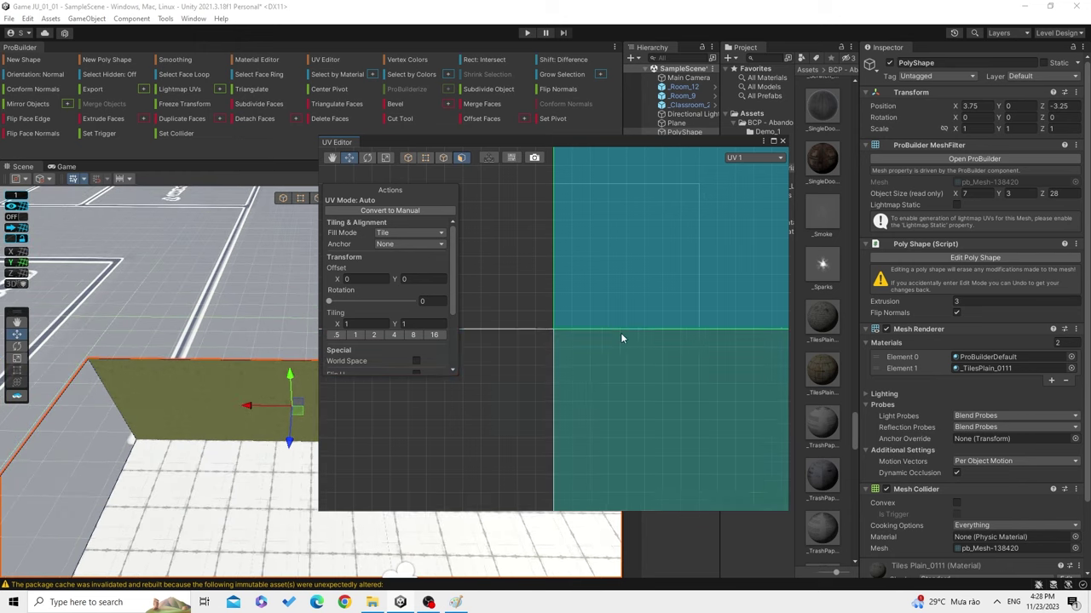
# Zoom out and centre the wall's UV islands, then select the floor face island.
pyautogui.scroll(-3, 624, 334)
pyautogui.scroll(-3, 570, 359)
pyautogui.scroll(-2, 536, 356)
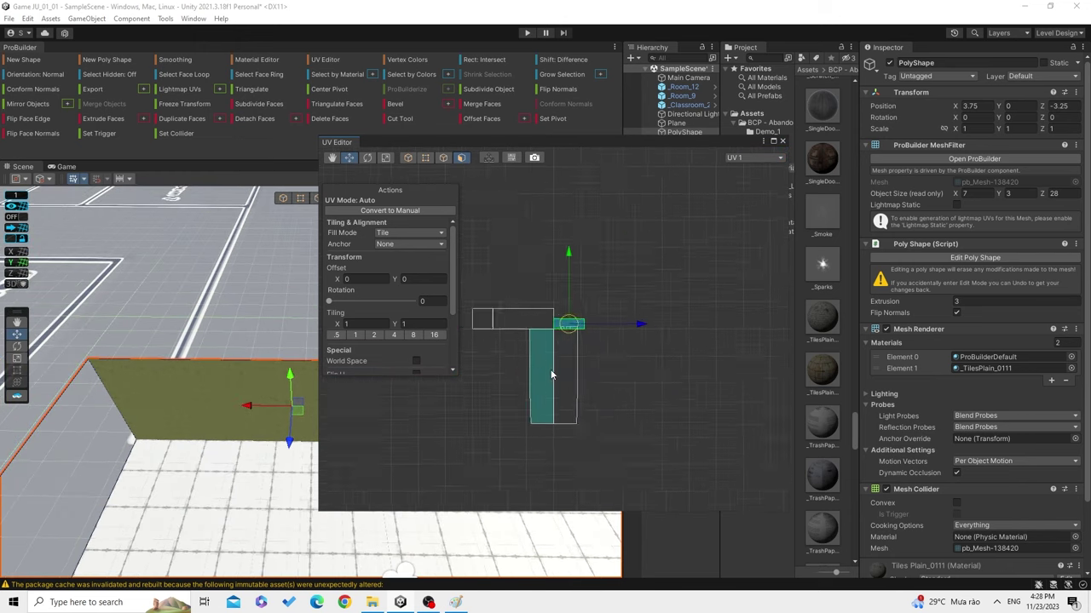
pyautogui.moveTo(509, 360); pyautogui.dragTo(608, 386, button='middle')
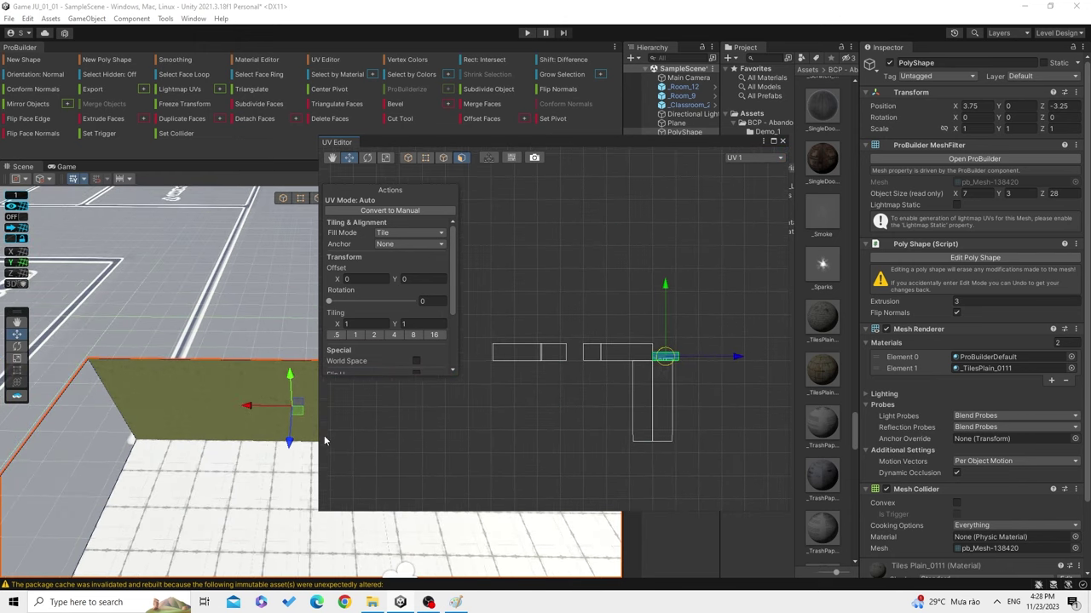
pyautogui.moveTo(261, 402); pyautogui.dragTo(191, 406, button='middle')
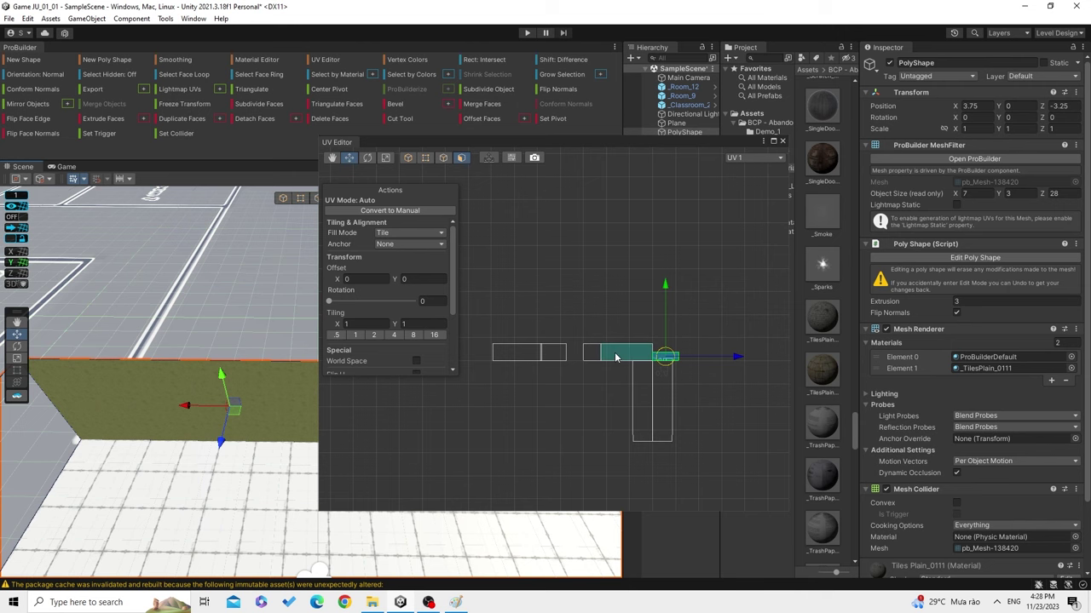
pyautogui.click(615, 357)
# Inspect the vertical and top UV strips' 1 × 1 tiling, ending on the top wall face.
pyautogui.keyDown('alt'); pyautogui.moveTo(202, 480); pyautogui.dragTo(198, 320); pyautogui.keyUp('alt')
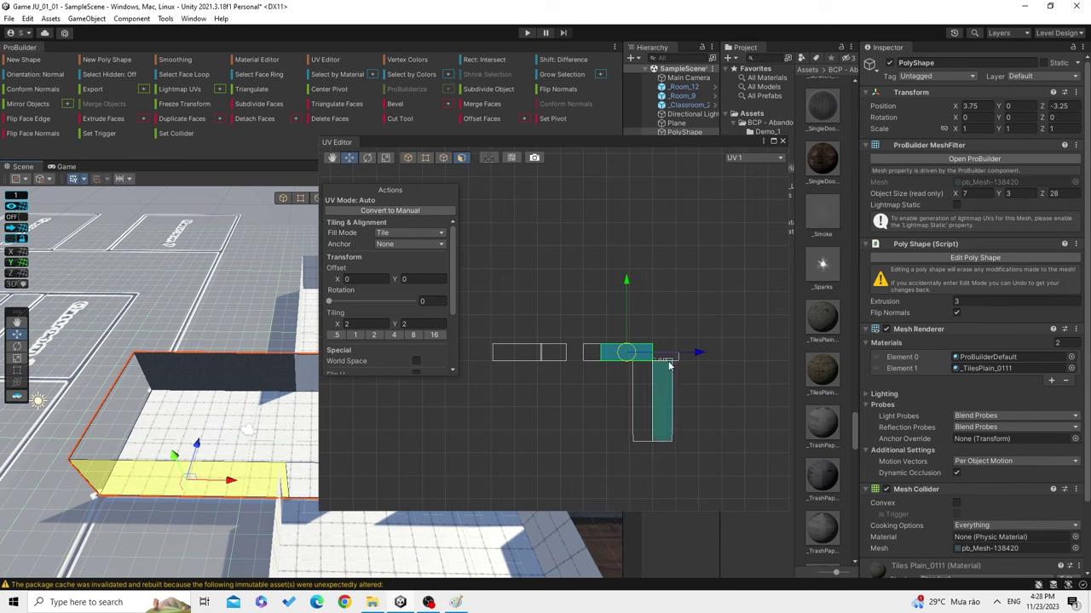
pyautogui.click(669, 366)
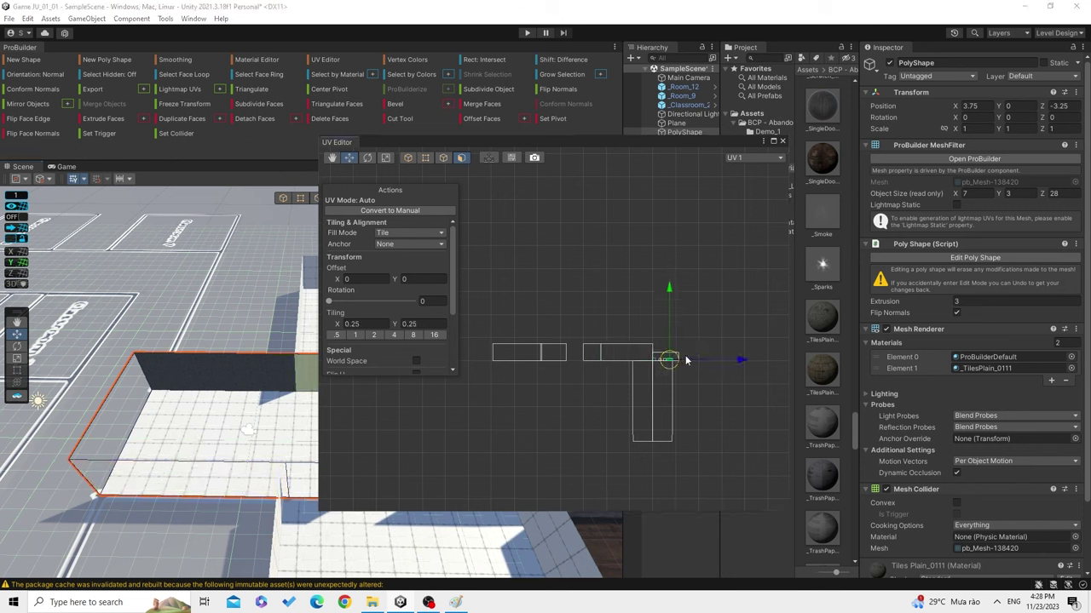
pyautogui.click(669, 358)
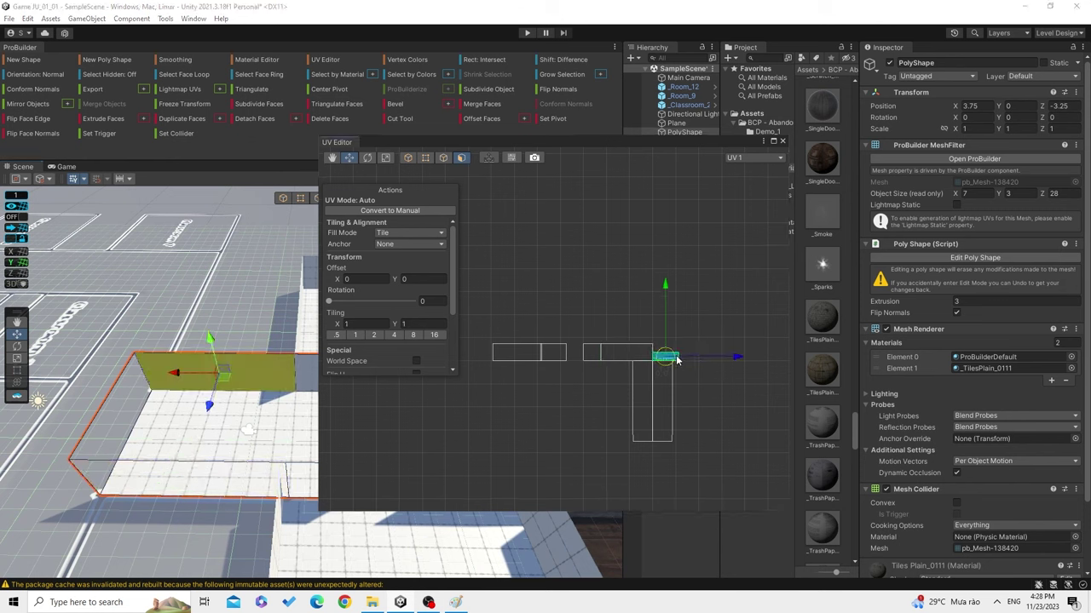
pyautogui.click(651, 393)
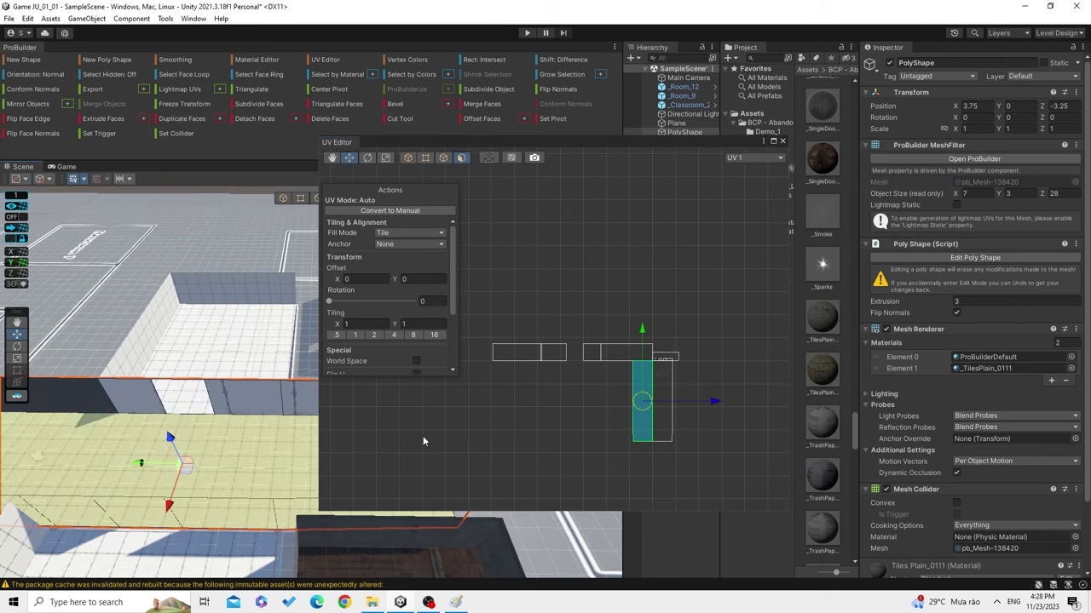
pyautogui.click(669, 396)
pyautogui.scroll(3, 170, 417)
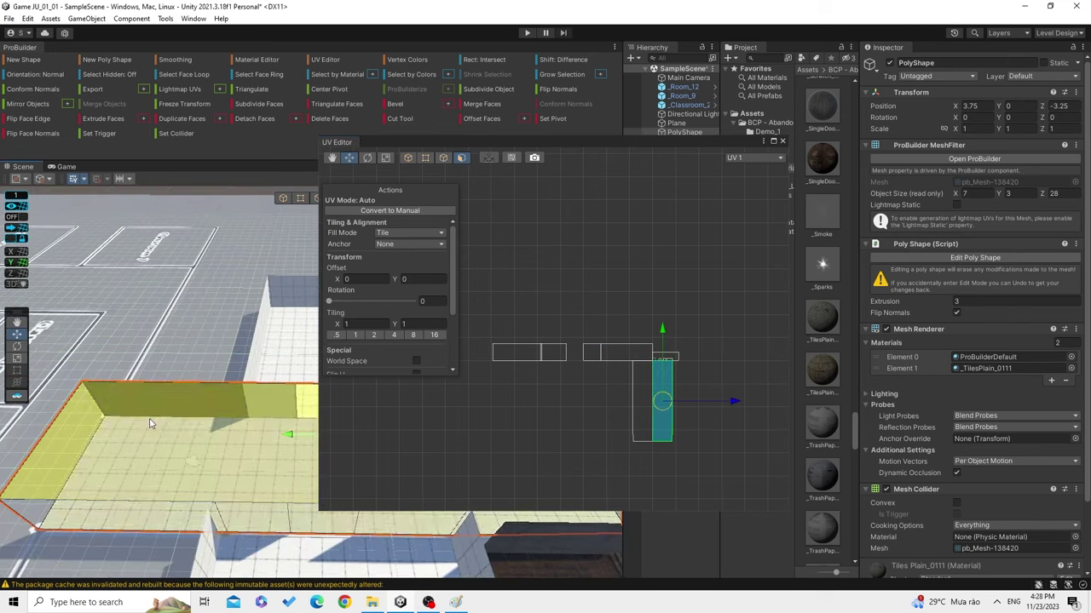
pyautogui.scroll(3, 192, 417)
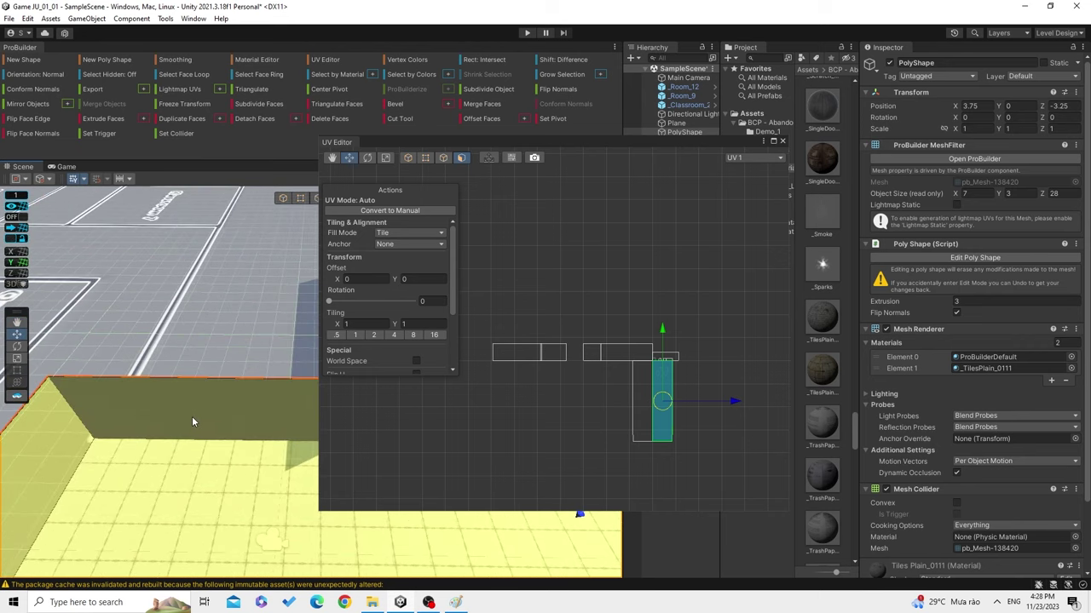
pyautogui.scroll(2, 192, 416)
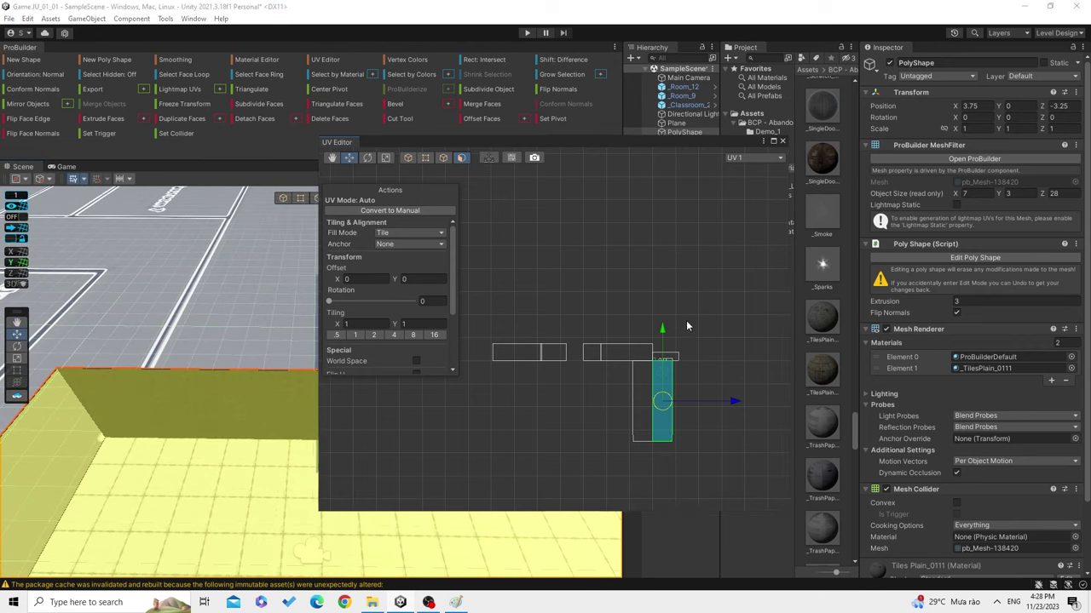
pyautogui.click(673, 356)
pyautogui.keyDown('alt'); pyautogui.moveTo(130, 433); pyautogui.dragTo(229, 414); pyautogui.keyUp('alt')
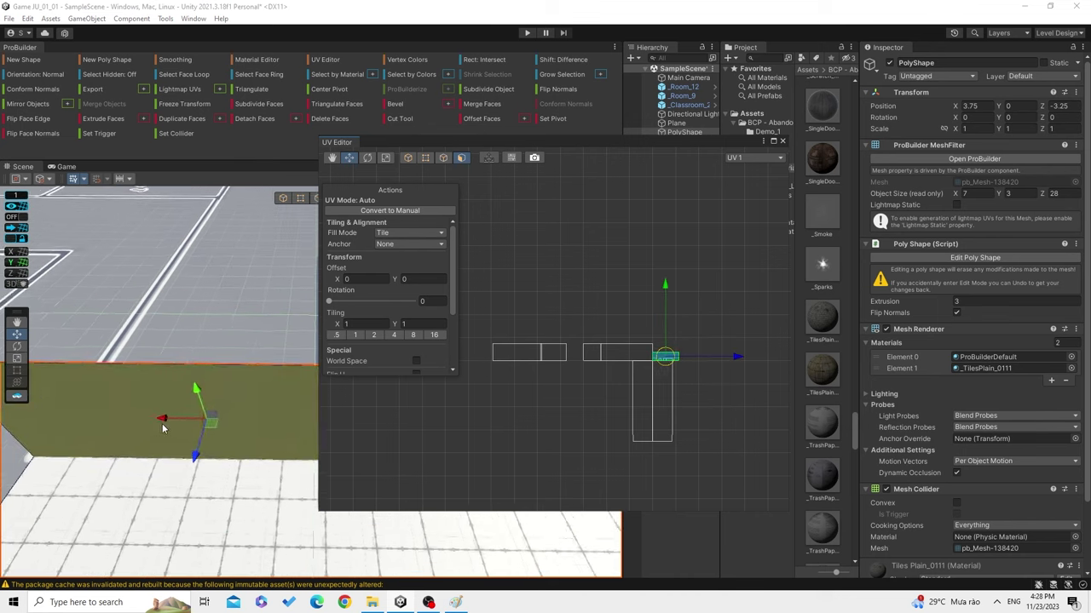
pyautogui.moveTo(228, 414)
pyautogui.mouseDown(button='middle')
pyautogui.moveTo(277, 433)
pyautogui.moveTo(239, 426)
pyautogui.mouseUp(button='middle')
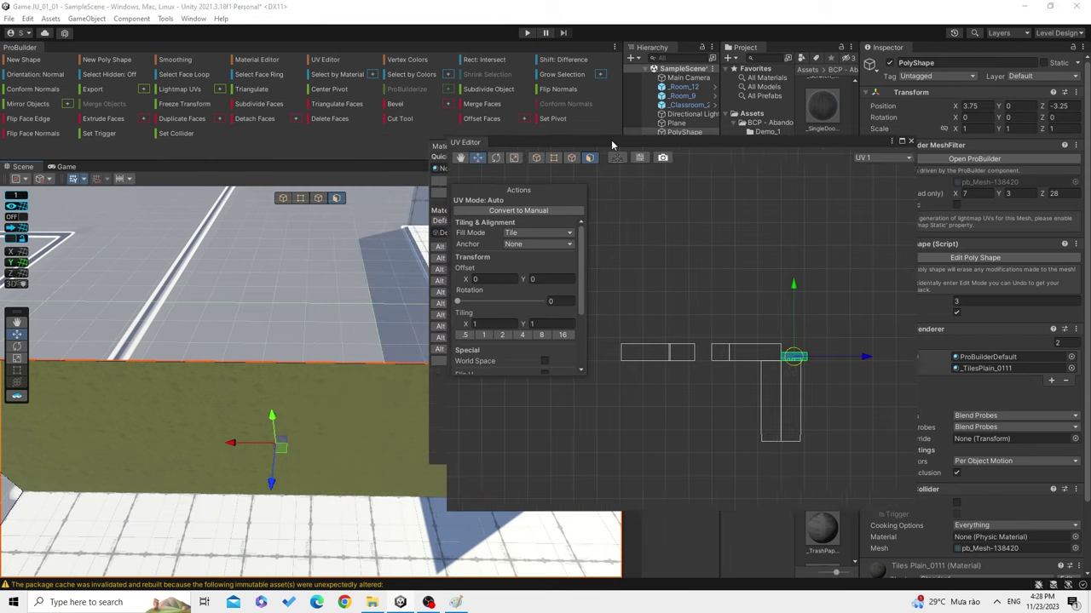
pyautogui.moveTo(483, 141); pyautogui.dragTo(684, 141)
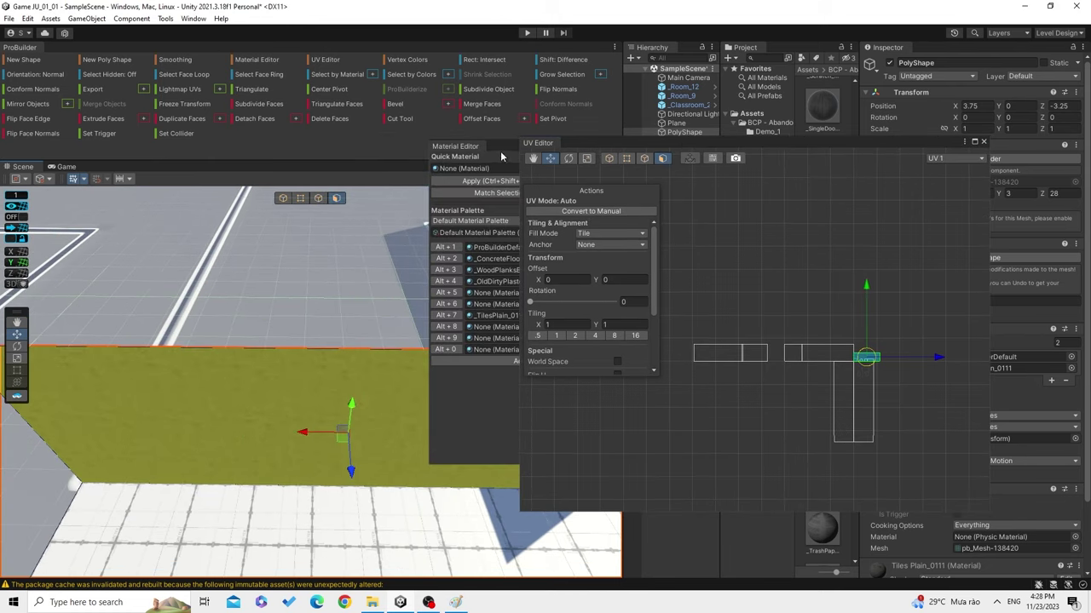
pyautogui.moveTo(500, 149); pyautogui.dragTo(820, 108)
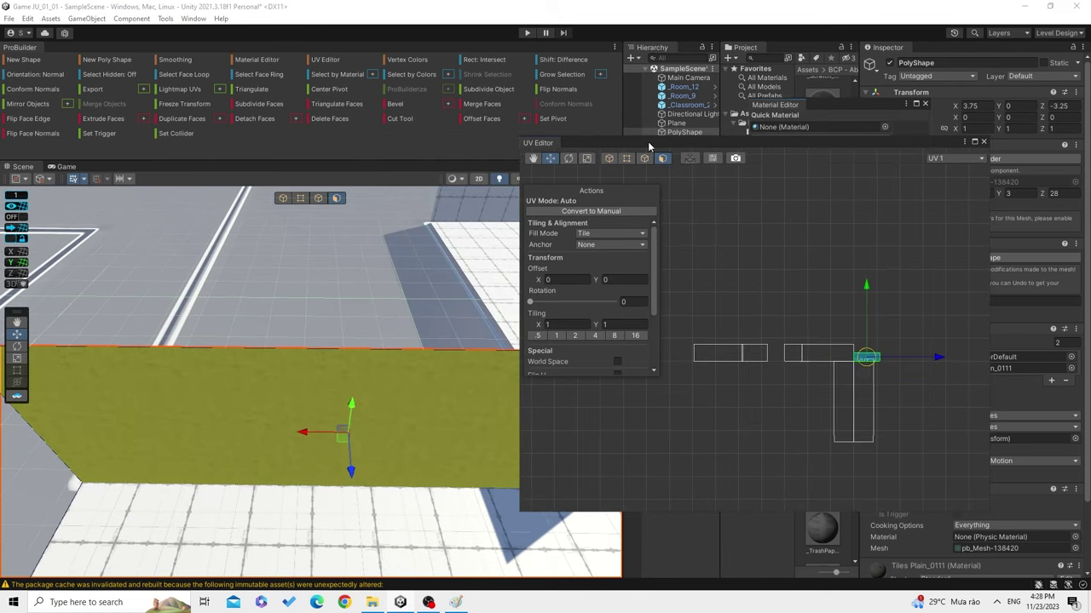
pyautogui.moveTo(642, 145); pyautogui.dragTo(693, 135)
pyautogui.scroll(1, 406, 417)
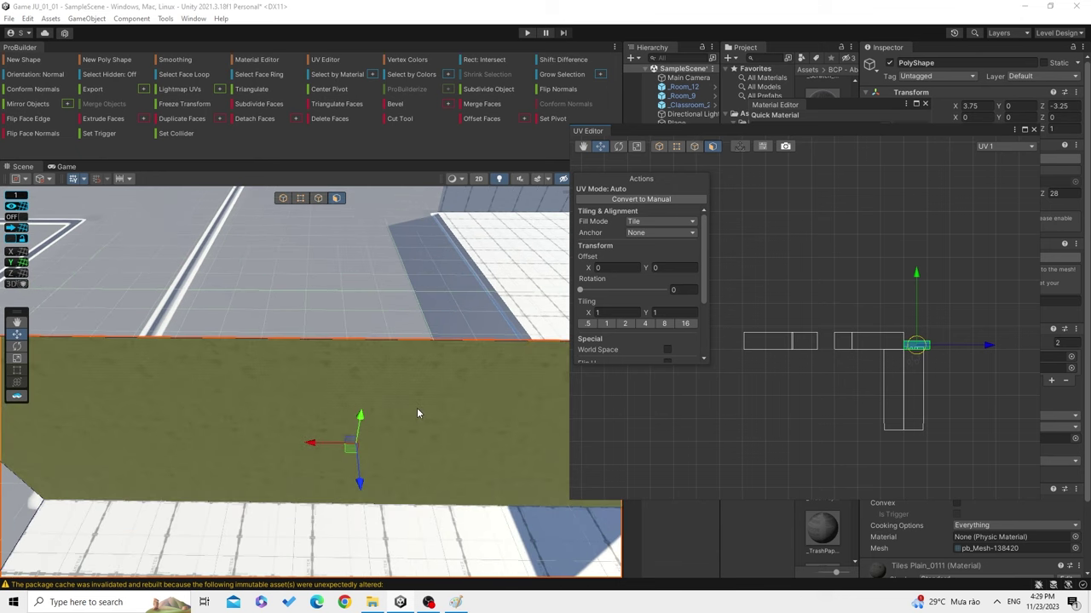
pyautogui.click(446, 365)
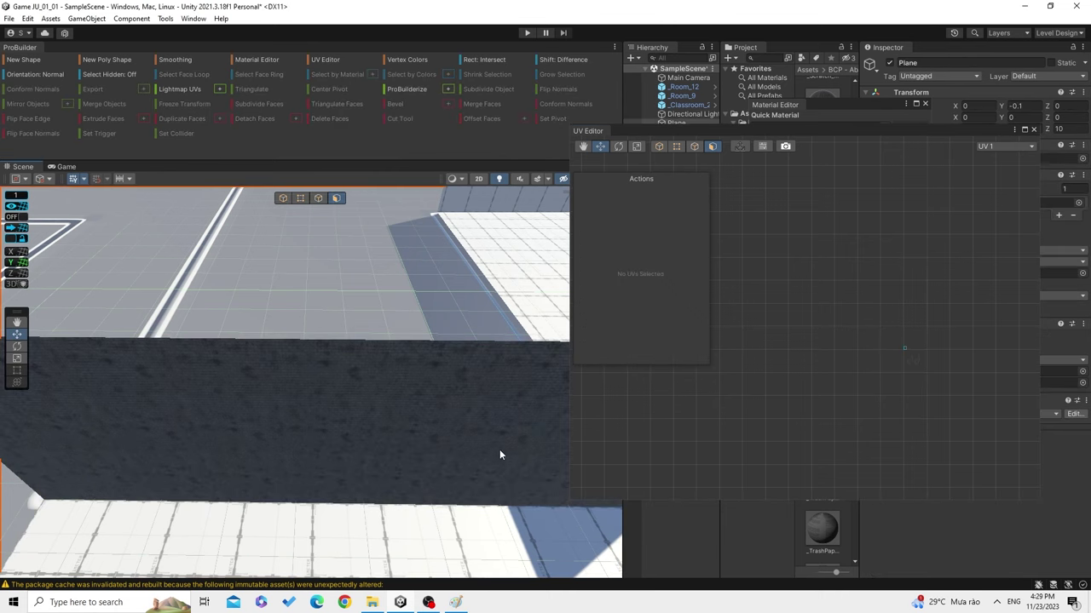
pyautogui.scroll(1, 324, 450)
pyautogui.scroll(-1, 289, 451)
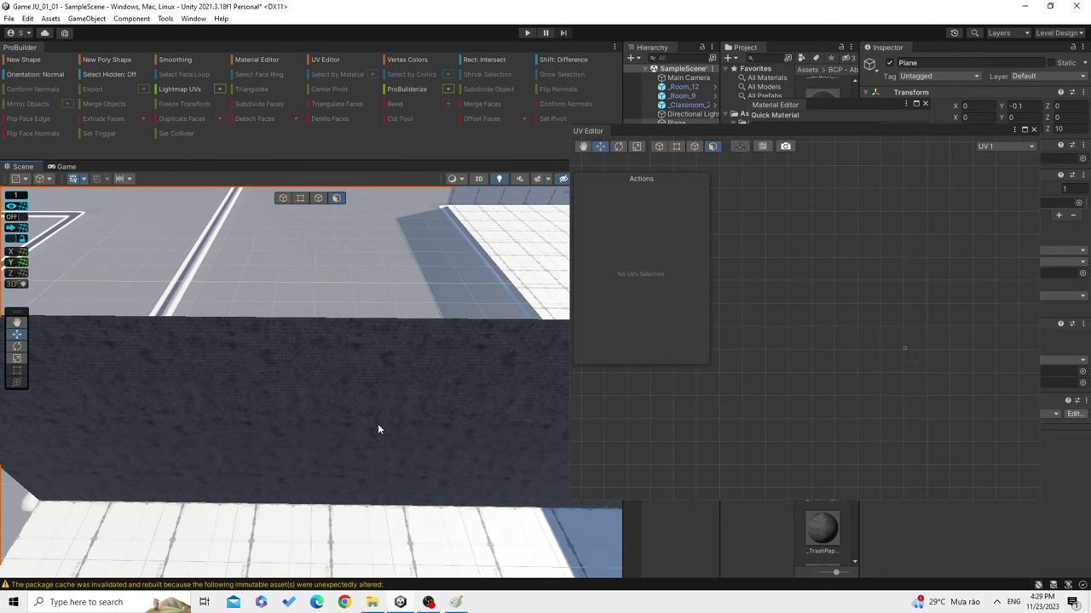
pyautogui.click(378, 429)
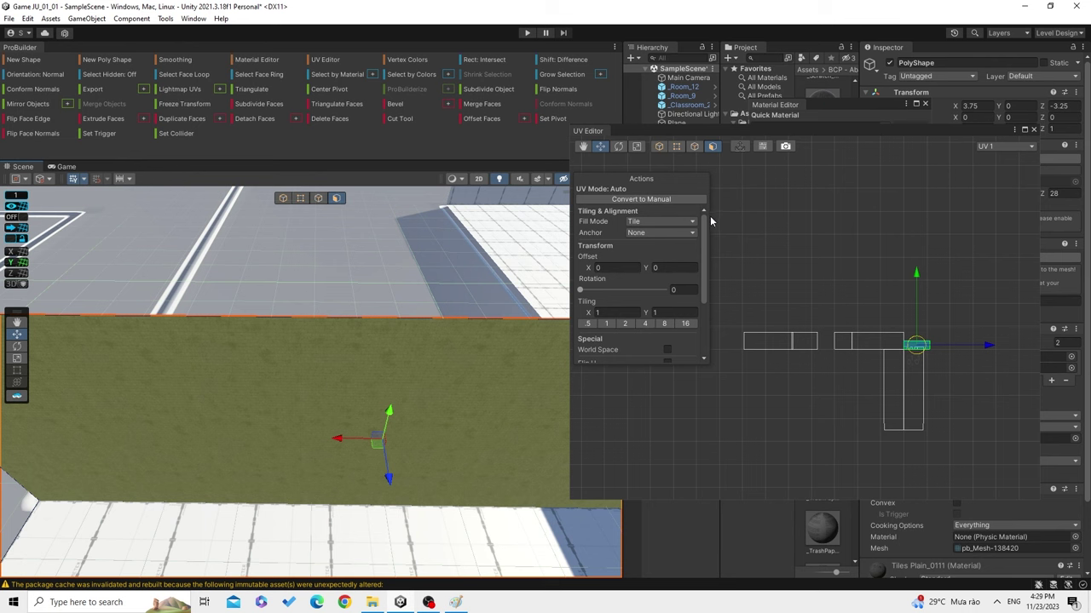
pyautogui.moveTo(708, 219)
pyautogui.mouseDown()
pyautogui.moveTo(723, 219)
pyautogui.moveTo(707, 221)
pyautogui.mouseUp()
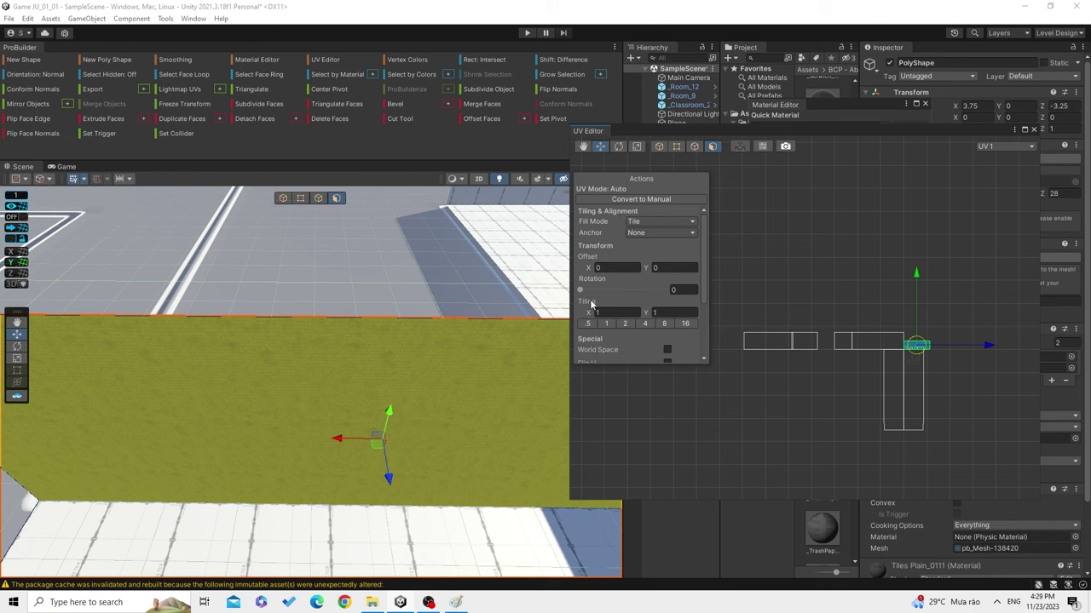
pyautogui.scroll(-2, 590, 264)
pyautogui.scroll(2, 604, 340)
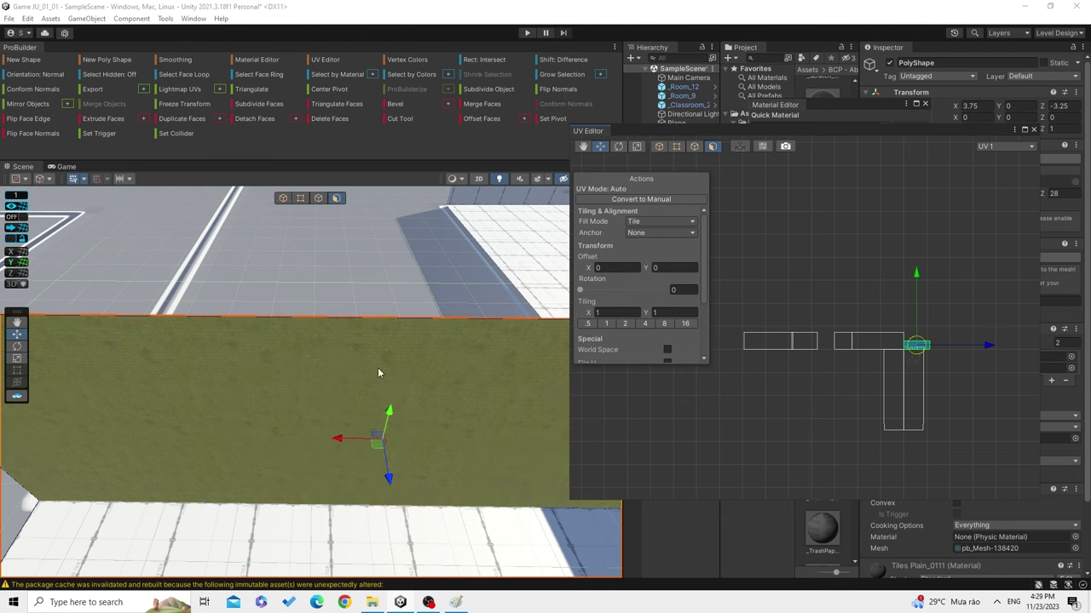
pyautogui.click(419, 272)
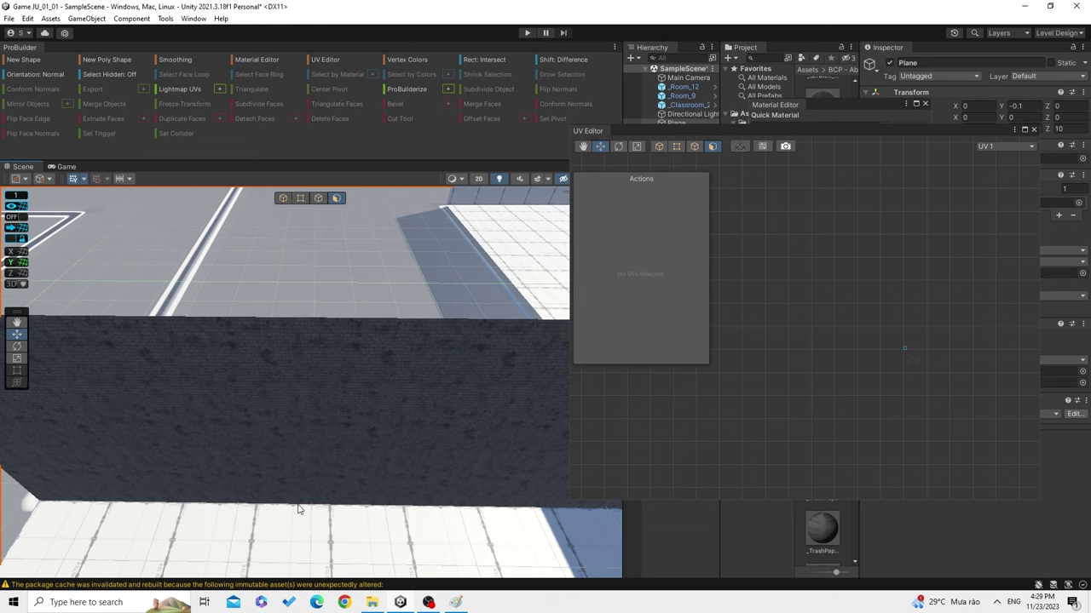
pyautogui.click(375, 438)
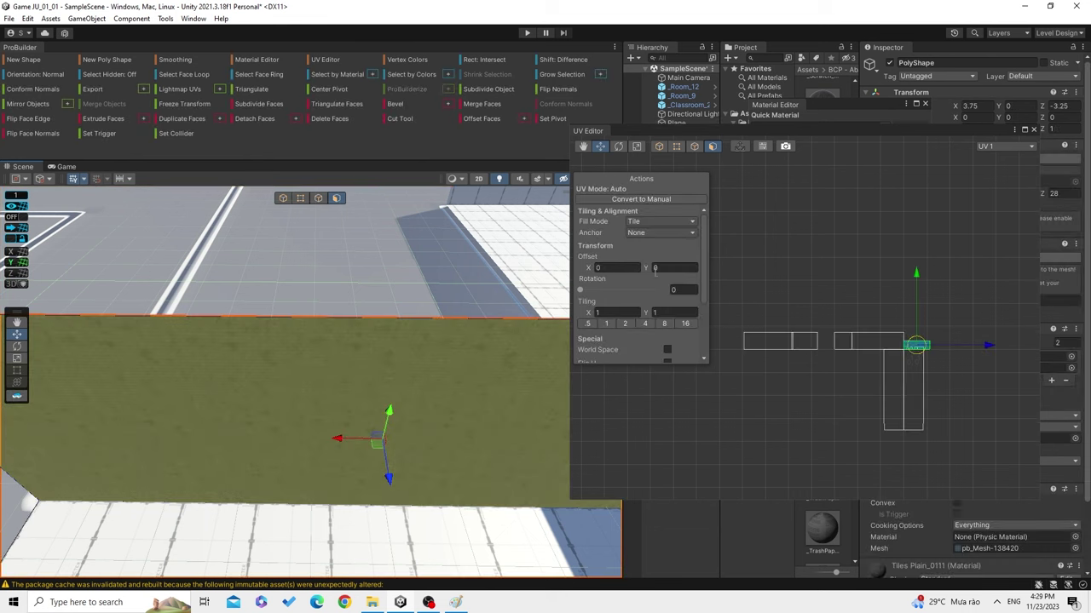
pyautogui.click(646, 222)
pyautogui.click(646, 255)
pyautogui.click(402, 285)
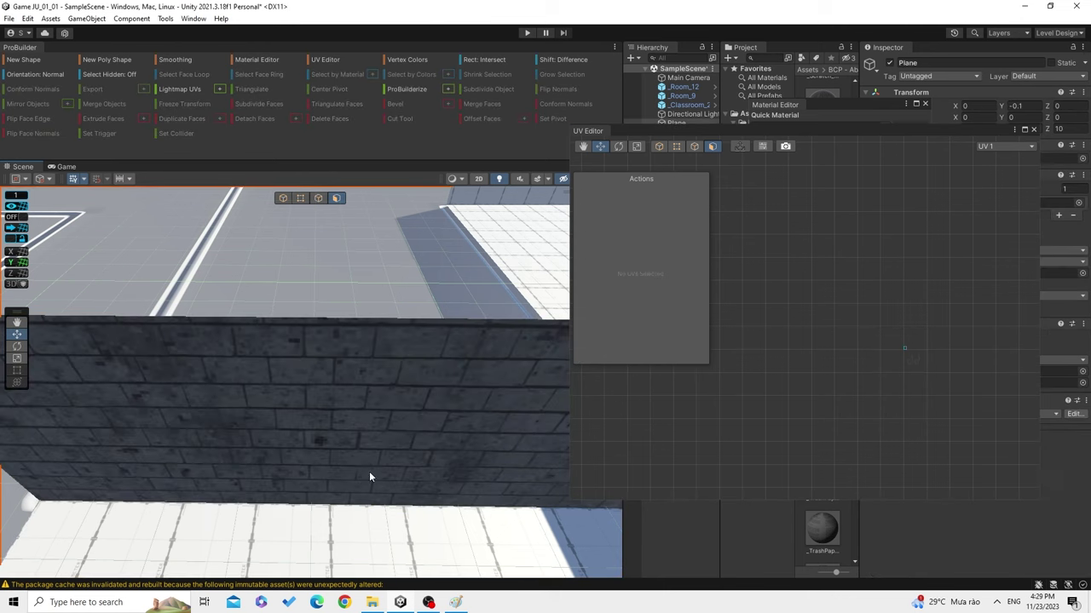
pyautogui.moveTo(369, 478)
pyautogui.mouseDown(button='middle')
pyautogui.moveTo(347, 393)
pyautogui.moveTo(294, 393)
pyautogui.mouseUp(button='middle')
pyautogui.moveTo(512, 281); pyautogui.dragTo(222, 448, button='middle')
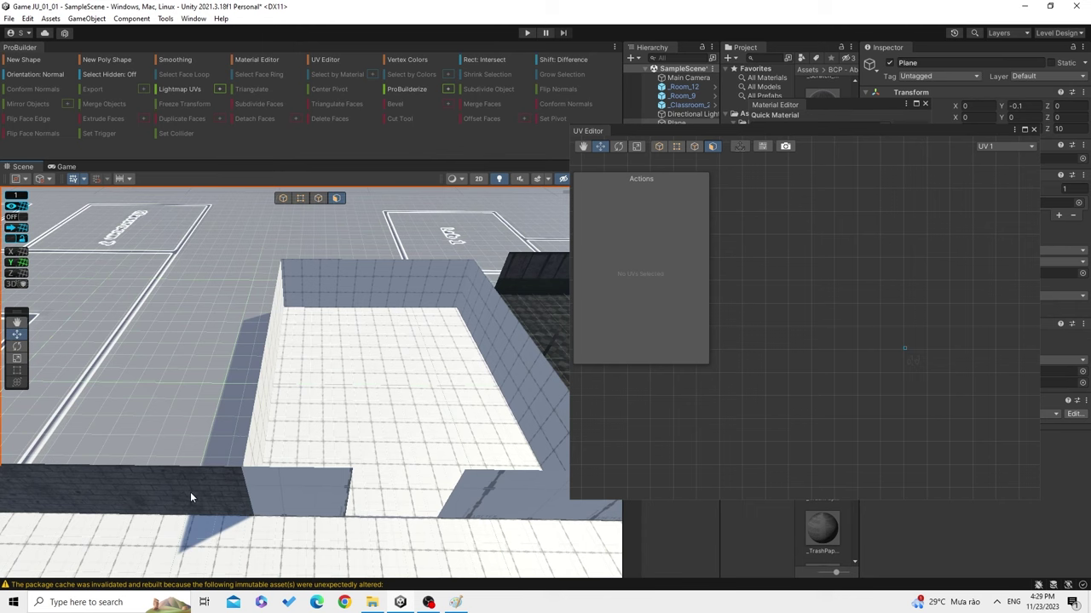
pyautogui.moveTo(190, 497)
pyautogui.mouseDown(button='middle')
pyautogui.moveTo(380, 380)
pyautogui.moveTo(121, 461)
pyautogui.moveTo(493, 394)
pyautogui.moveTo(485, 350)
pyautogui.mouseUp(button='middle')
# Select the brick wall face and set its Fill Mode to Stretch.
pyautogui.click(380, 380)
pyautogui.scroll(2, 412, 368)
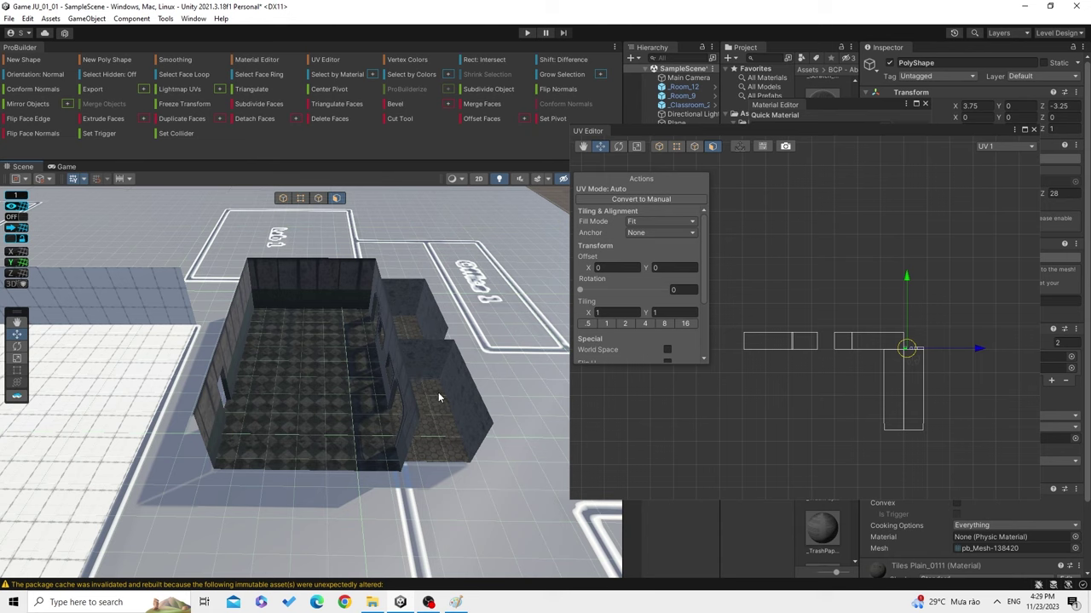
pyautogui.moveTo(438, 392)
pyautogui.keyDown('alt'); pyautogui.mouseDown()
pyautogui.moveTo(447, 428)
pyautogui.moveTo(437, 394)
pyautogui.moveTo(448, 384)
pyautogui.moveTo(299, 428)
pyautogui.moveTo(386, 330)
pyautogui.moveTo(380, 376)
pyautogui.mouseUp(); pyautogui.keyUp('alt')
pyautogui.click(380, 375)
pyautogui.click(380, 376)
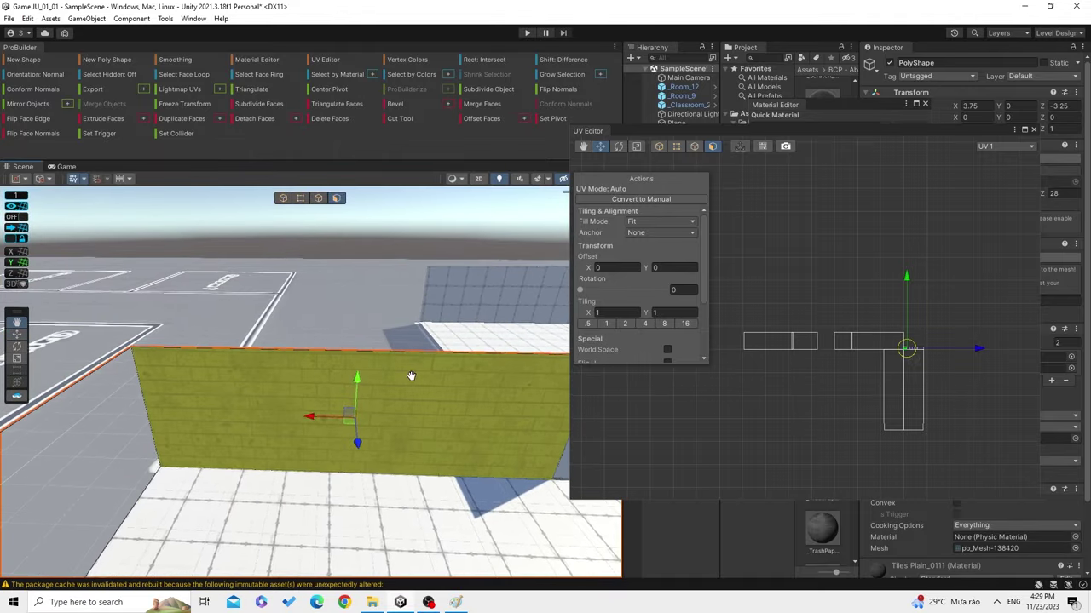
pyautogui.click(637, 225)
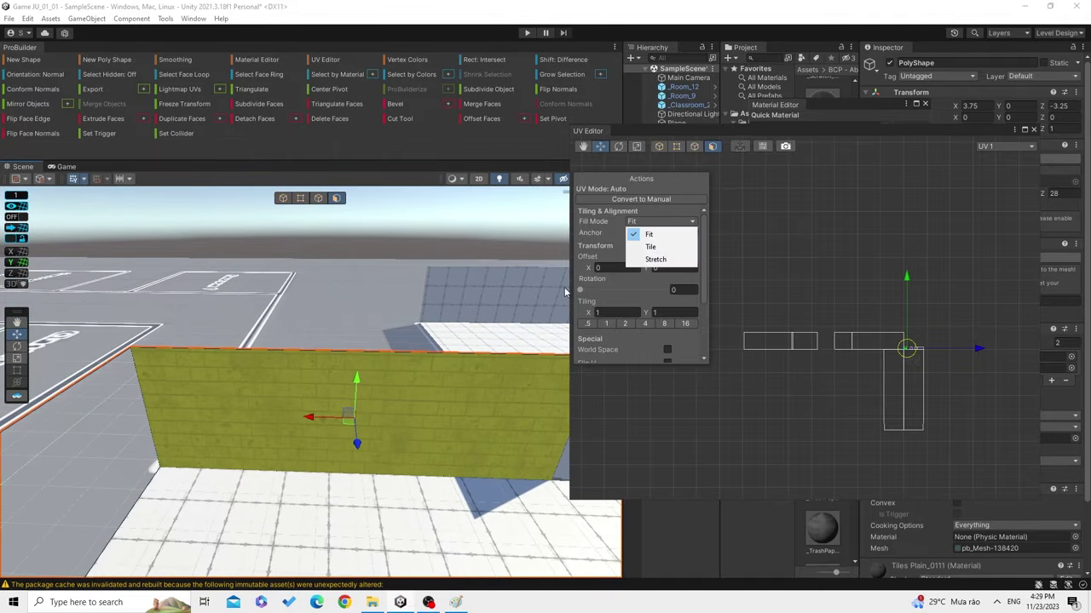
pyautogui.click(679, 260)
# Orbit around the deselected wall to preview the stretched texture, then reselect the face.
pyautogui.click(419, 307)
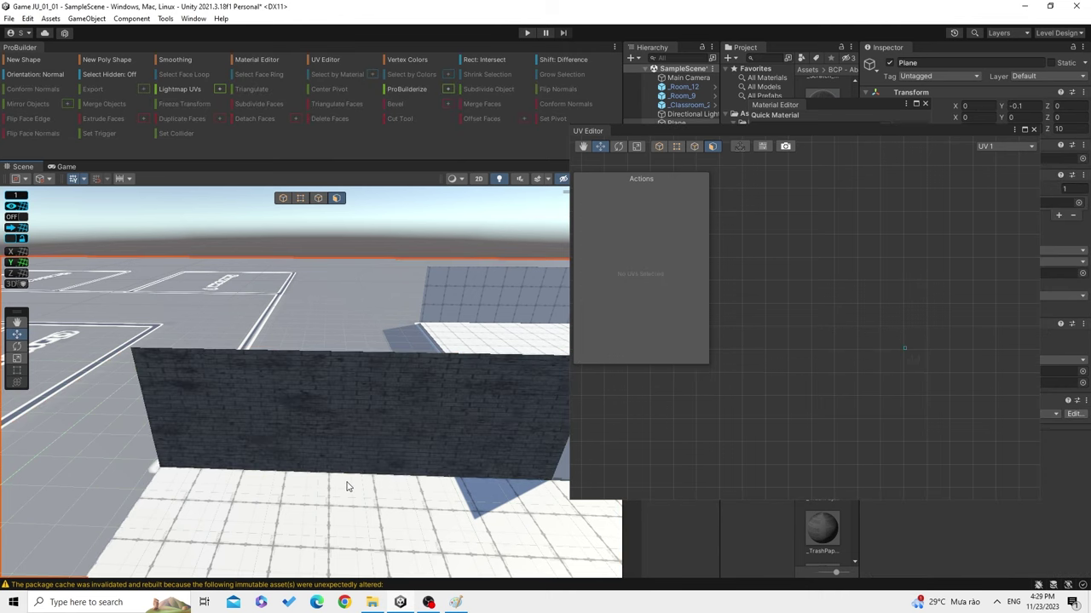
pyautogui.moveTo(350, 470)
pyautogui.keyDown('alt'); pyautogui.mouseDown()
pyautogui.moveTo(364, 444)
pyautogui.moveTo(383, 446)
pyautogui.mouseUp(); pyautogui.keyUp('alt')
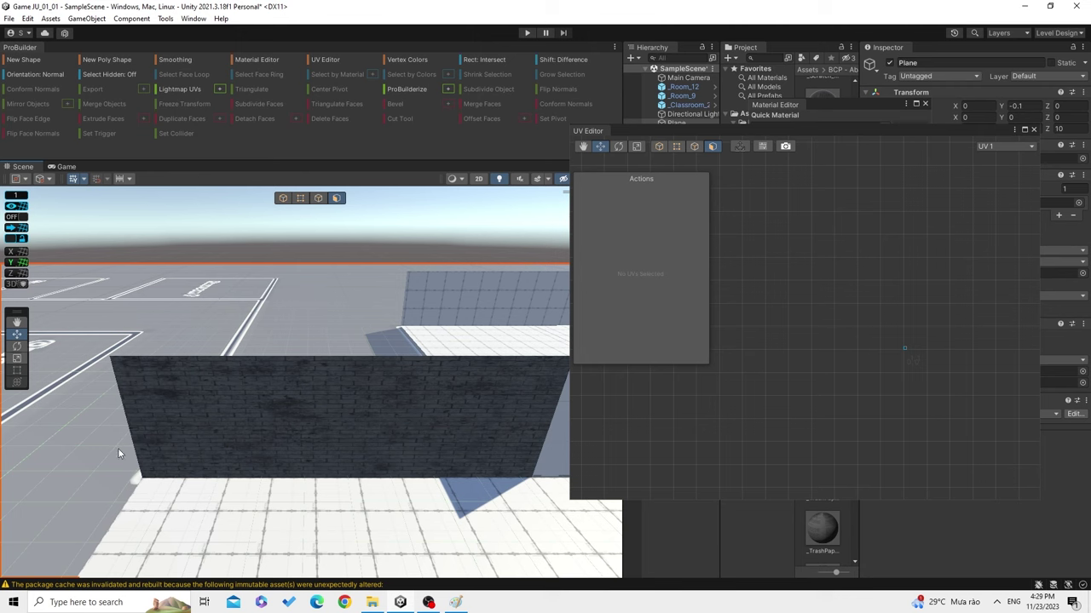
pyautogui.moveTo(430, 369)
pyautogui.mouseDown(button='middle')
pyautogui.moveTo(192, 389)
pyautogui.moveTo(357, 395)
pyautogui.mouseUp(button='middle')
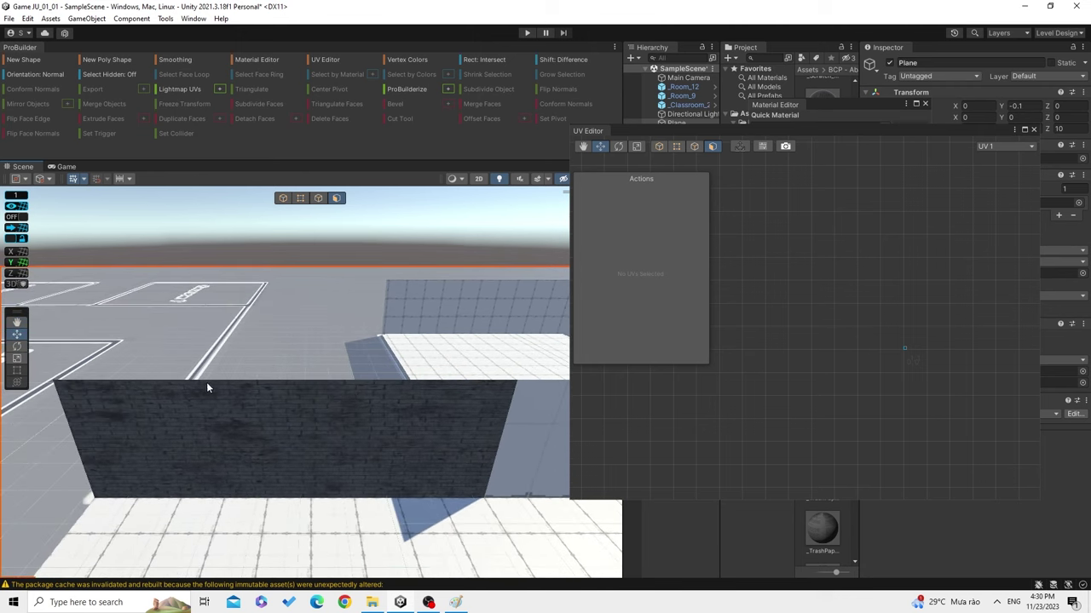
pyautogui.moveTo(206, 388); pyautogui.dragTo(389, 368, button='middle')
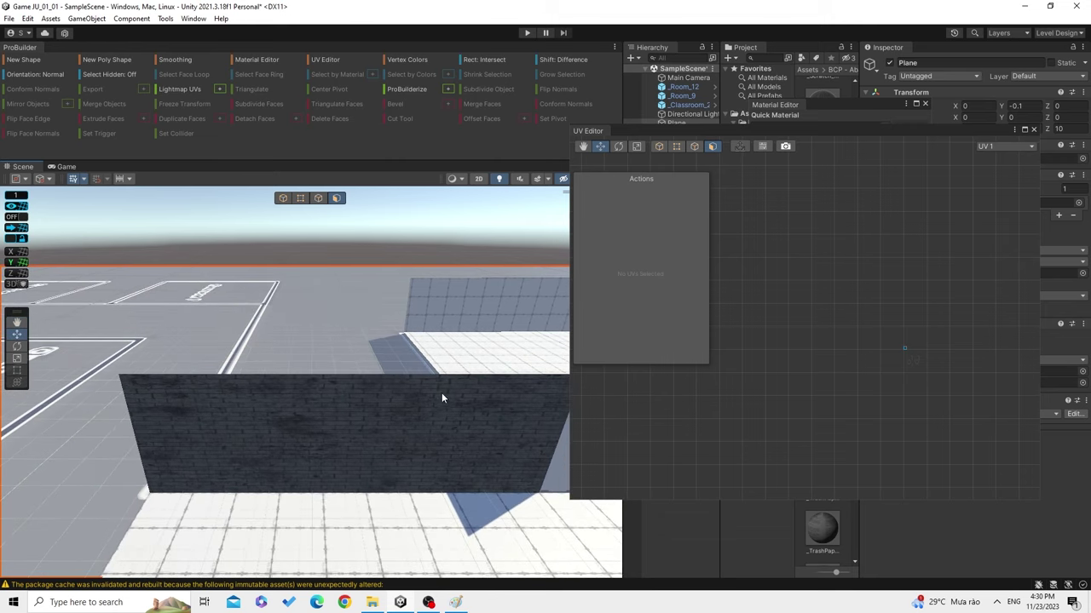
pyautogui.click(412, 438)
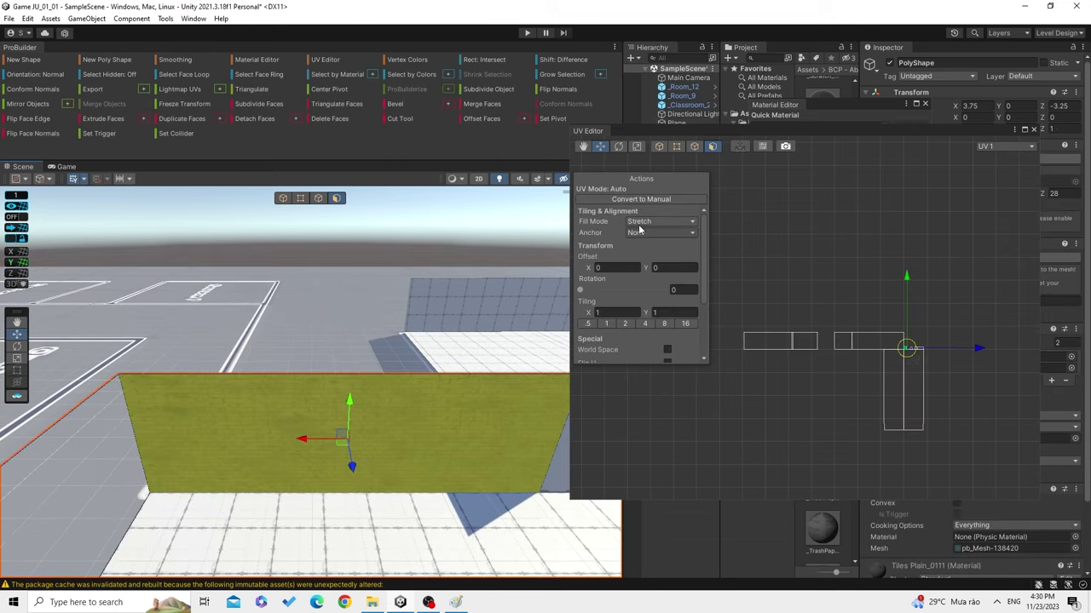
# Switch the wall face back to Tile fill and compare its texture selected and deselected.
pyautogui.click(638, 228)
pyautogui.click(652, 242)
pyautogui.click(302, 348)
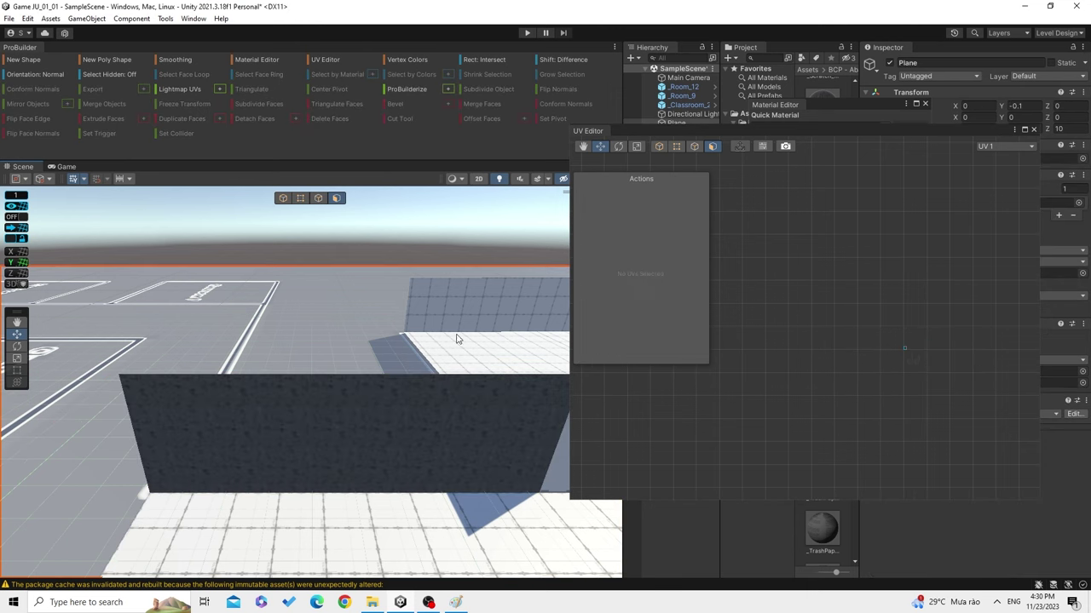
pyautogui.click(355, 433)
pyautogui.moveTo(371, 343); pyautogui.dragTo(378, 336, button='middle')
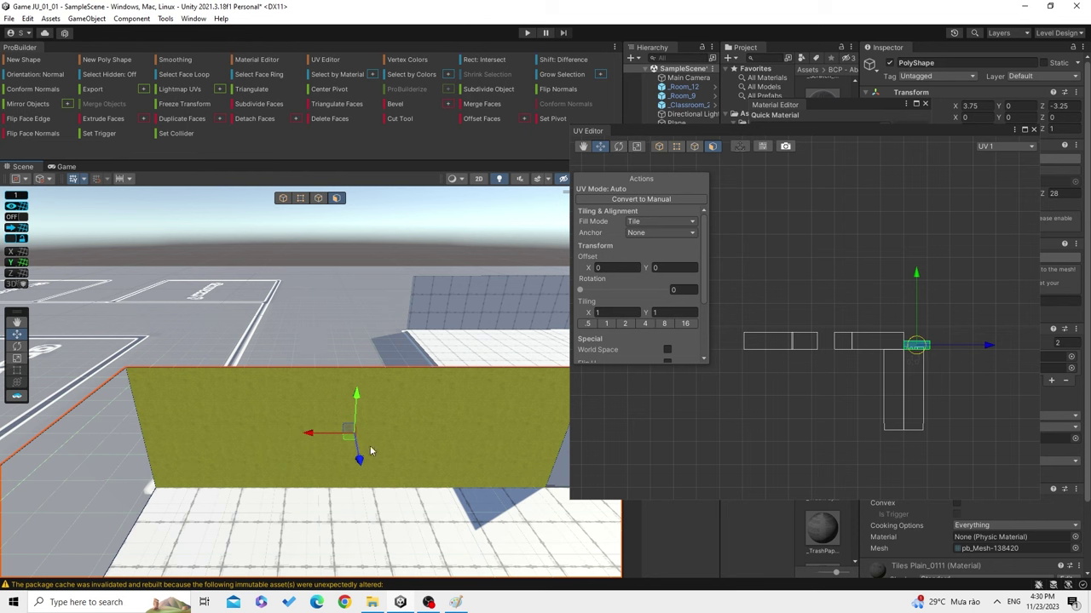
pyautogui.click(383, 352)
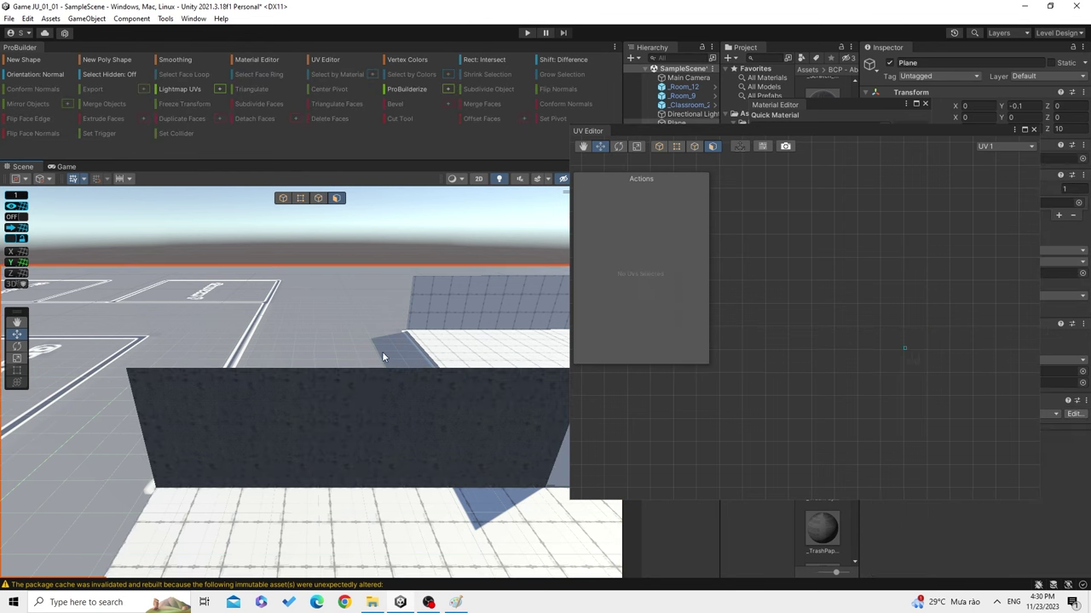
pyautogui.click(237, 392)
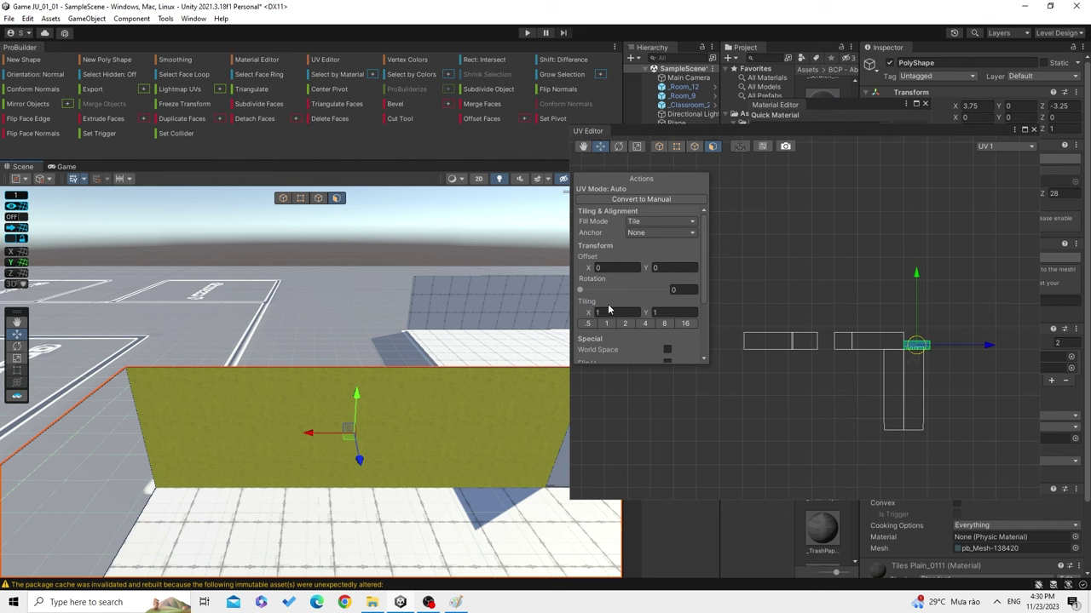
# Try sliding the wall texture horizontally, then undo the offset change.
pyautogui.moveTo(588, 267); pyautogui.dragTo(619, 269)
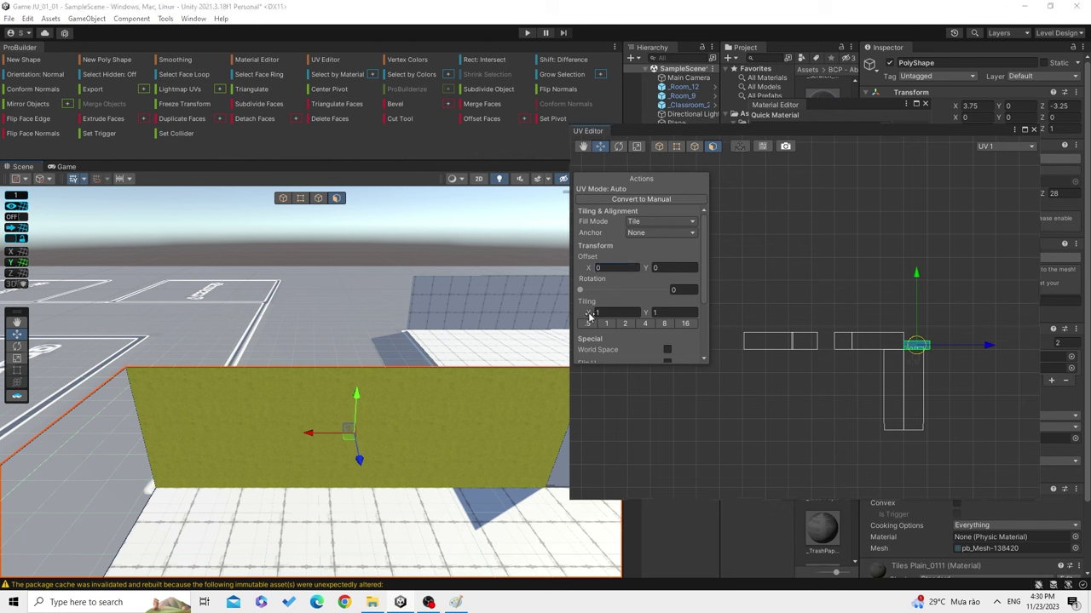
pyautogui.hotkey('ctrl', 'z')
pyautogui.scroll(2, 365, 397)
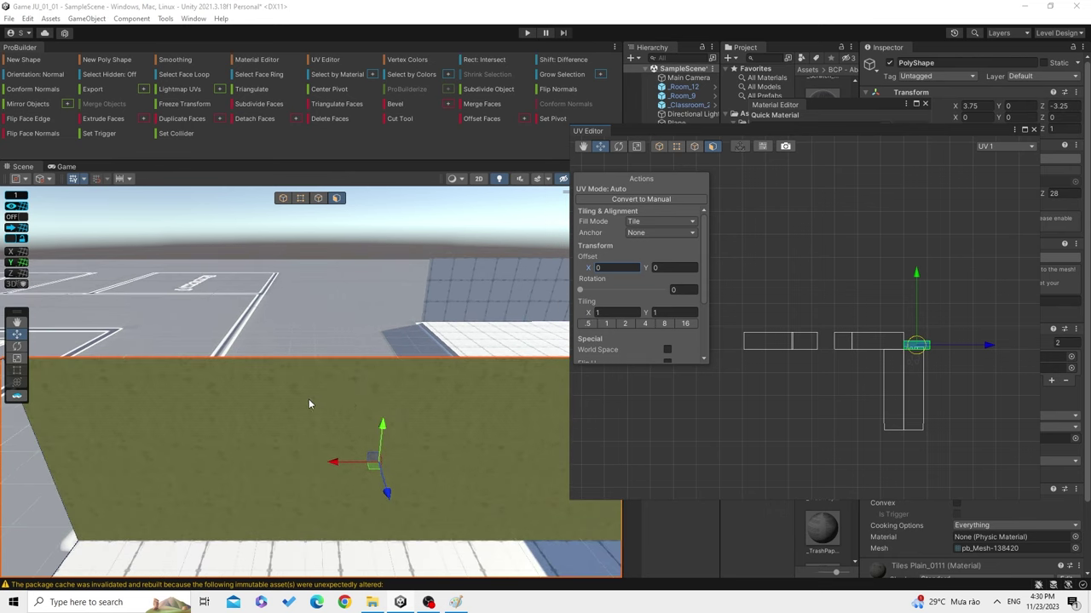
pyautogui.scroll(2, 308, 399)
pyautogui.scroll(2, 377, 341)
pyautogui.scroll(-2, 377, 341)
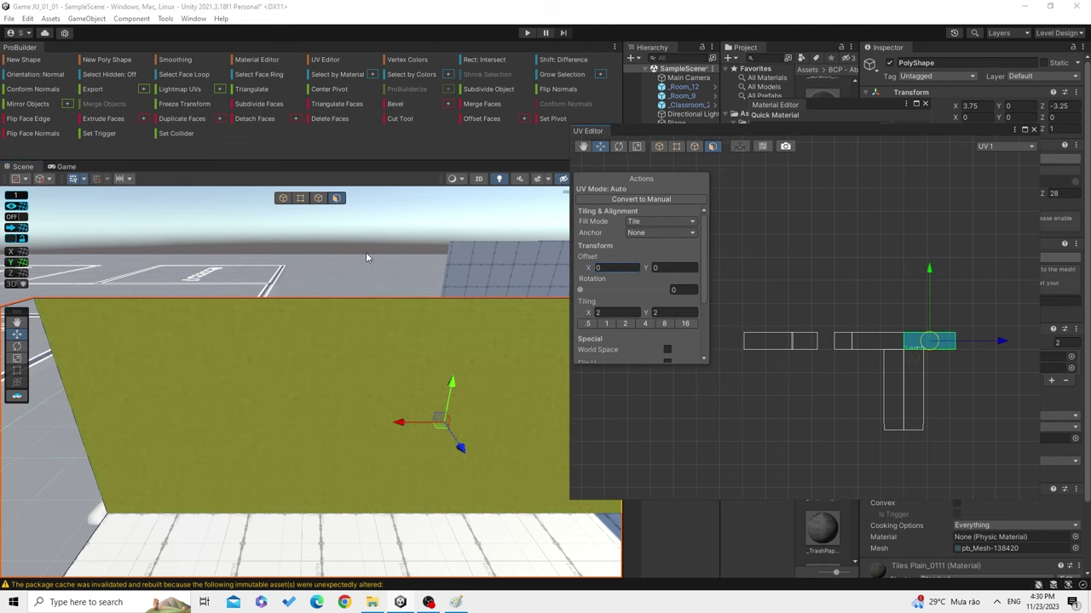
# Preview the wall's texture at 0.5 × 0.5 tiling and reselect the face.
pyautogui.click(386, 279)
pyautogui.scroll(2, 319, 445)
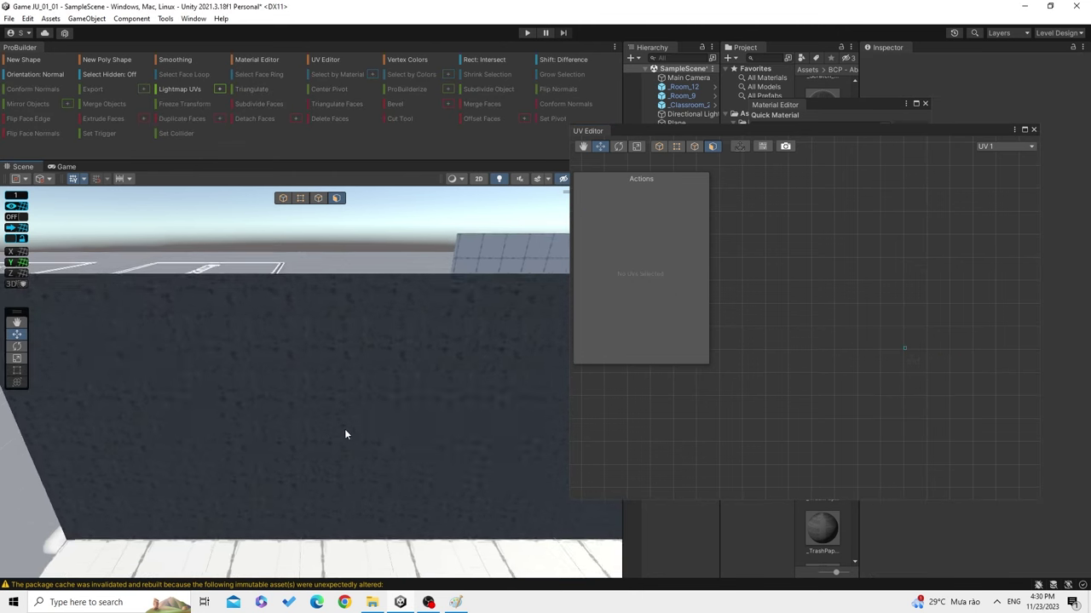
pyautogui.scroll(2, 344, 428)
pyautogui.click(405, 414)
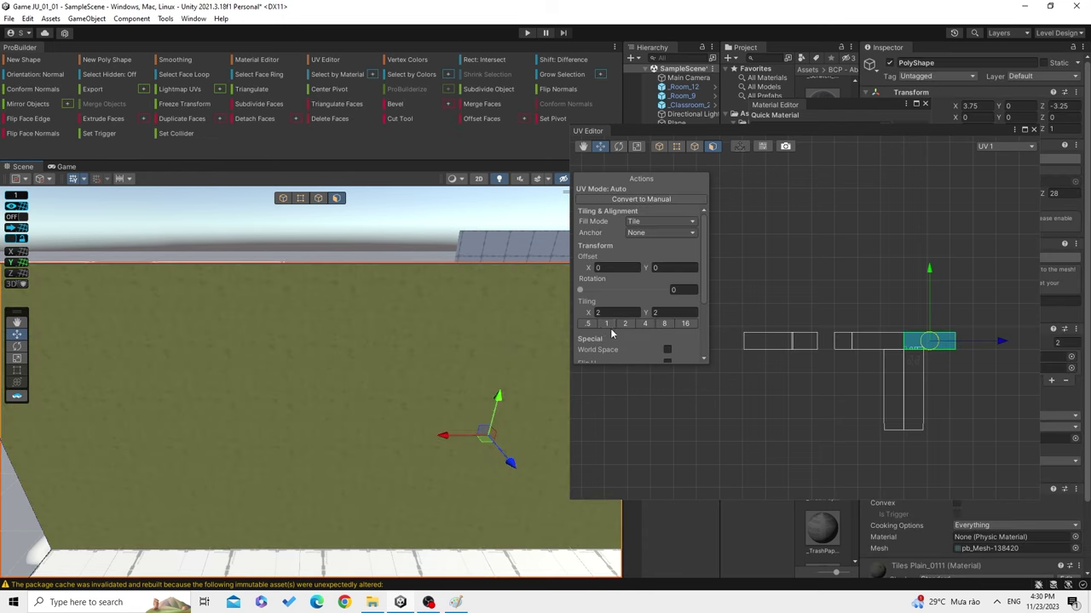
pyautogui.click(645, 324)
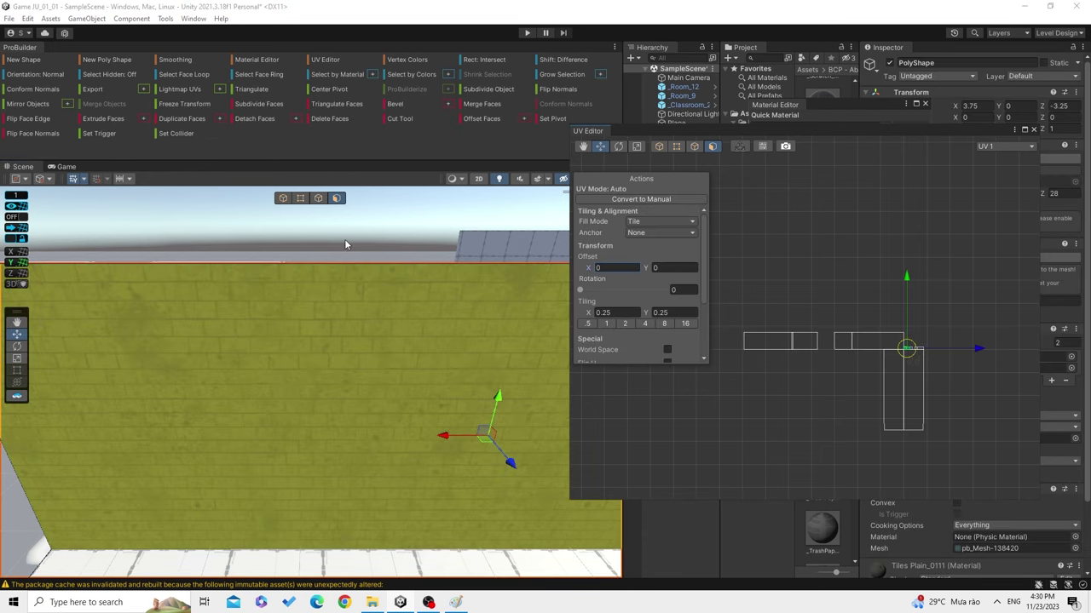
pyautogui.click(403, 248)
pyautogui.scroll(-3, 448, 322)
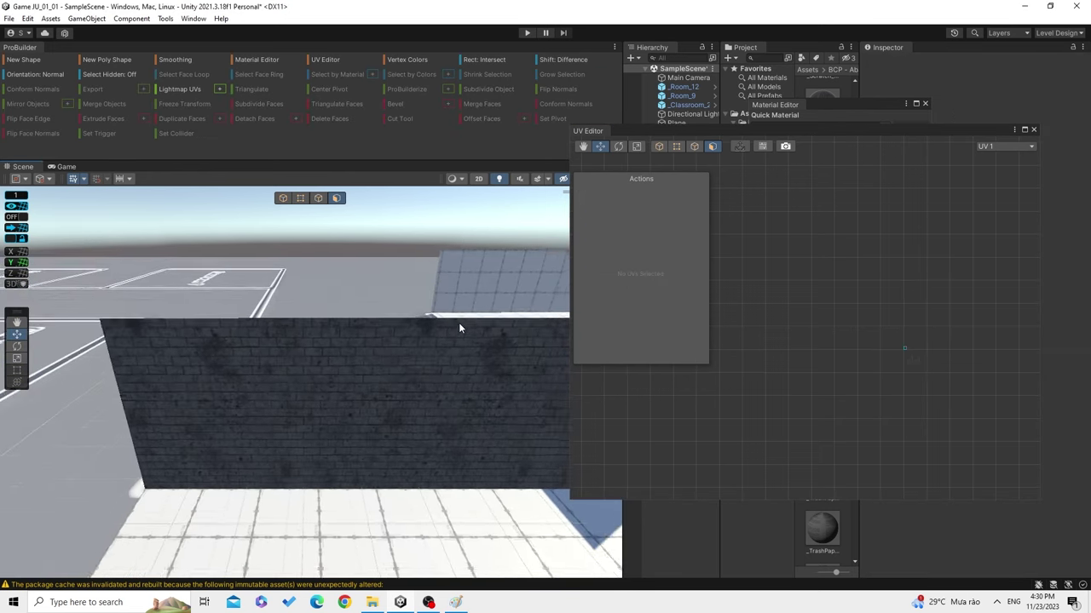
pyautogui.click(466, 350)
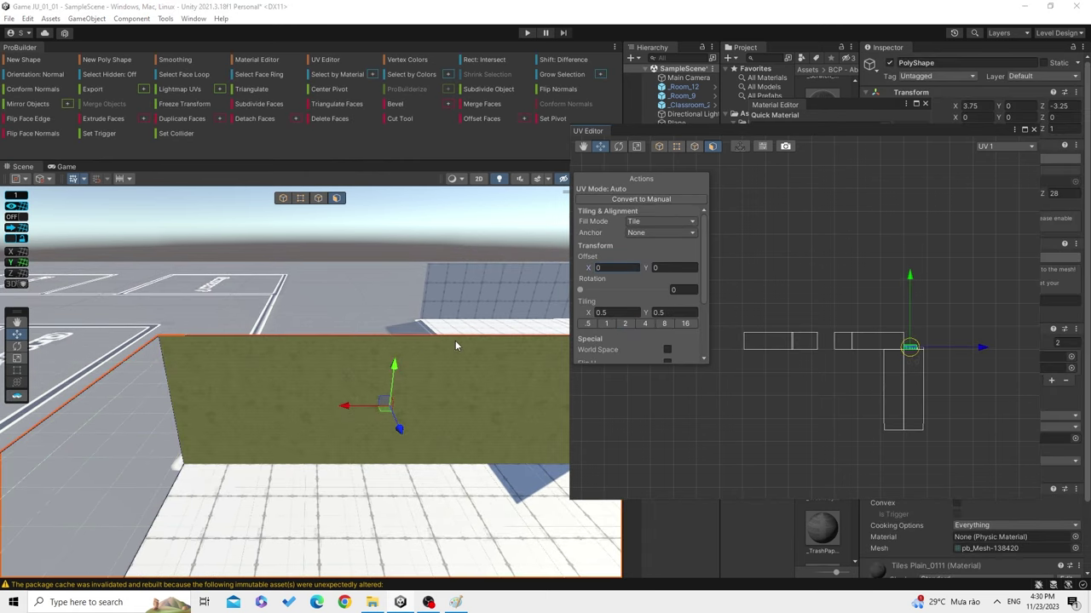
# Fly the Scene camera into the dark room up close to the brick wall.
pyautogui.click(385, 322)
pyautogui.moveTo(469, 375); pyautogui.dragTo(361, 397, button='middle')
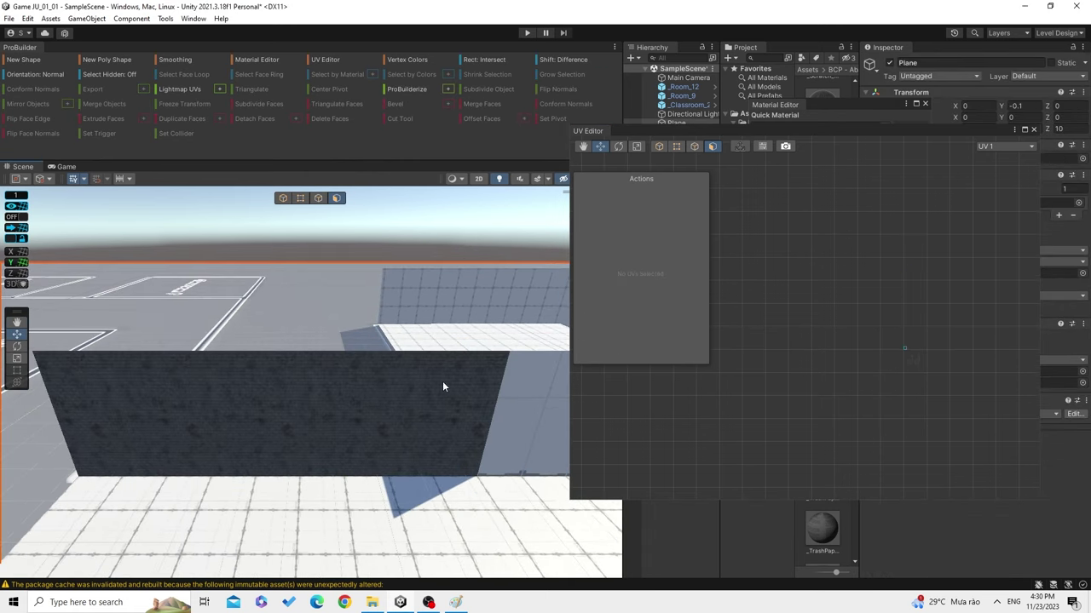
pyautogui.moveTo(442, 387); pyautogui.dragTo(247, 439, button='middle')
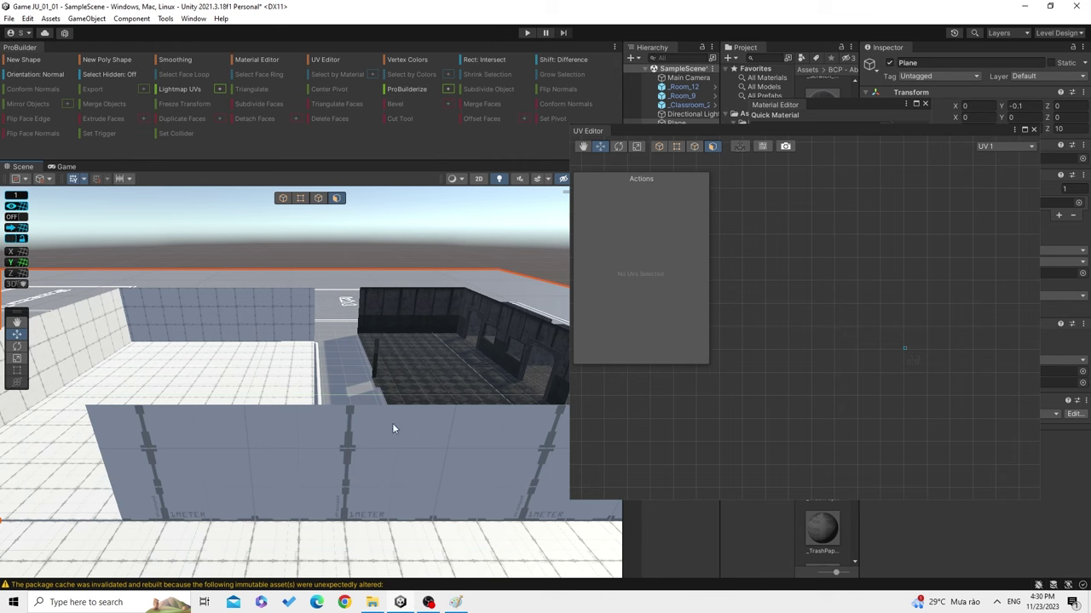
pyautogui.moveTo(392, 428); pyautogui.dragTo(1028, 417, button='right')
pyautogui.press('w')
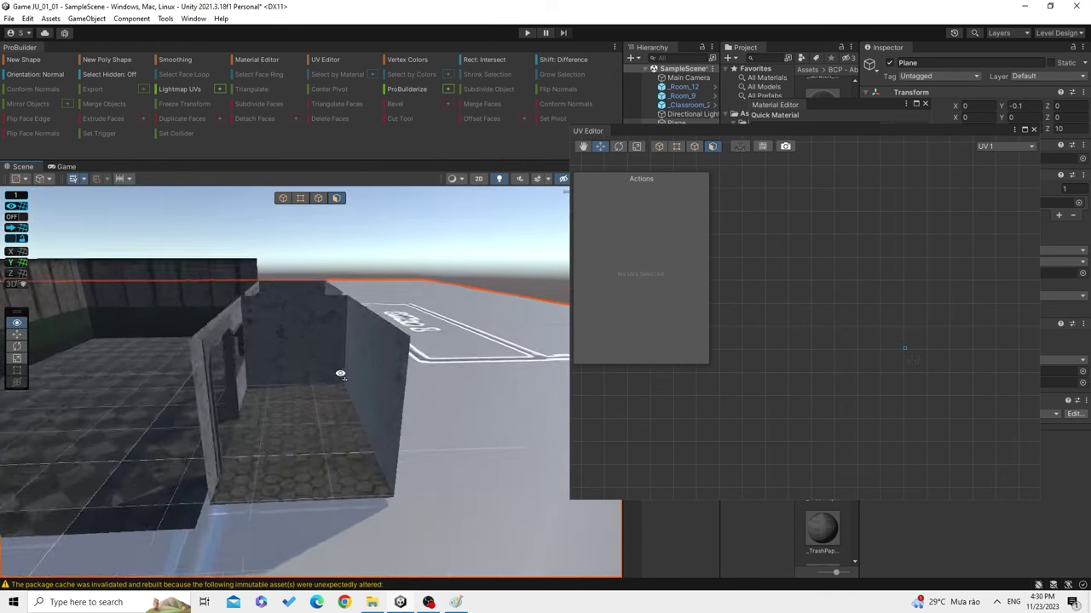
pyautogui.moveTo(328, 389)
pyautogui.mouseDown(button='right')
pyautogui.moveTo(365, 354)
pyautogui.moveTo(546, 386)
pyautogui.moveTo(375, 340)
pyautogui.mouseUp(button='right')
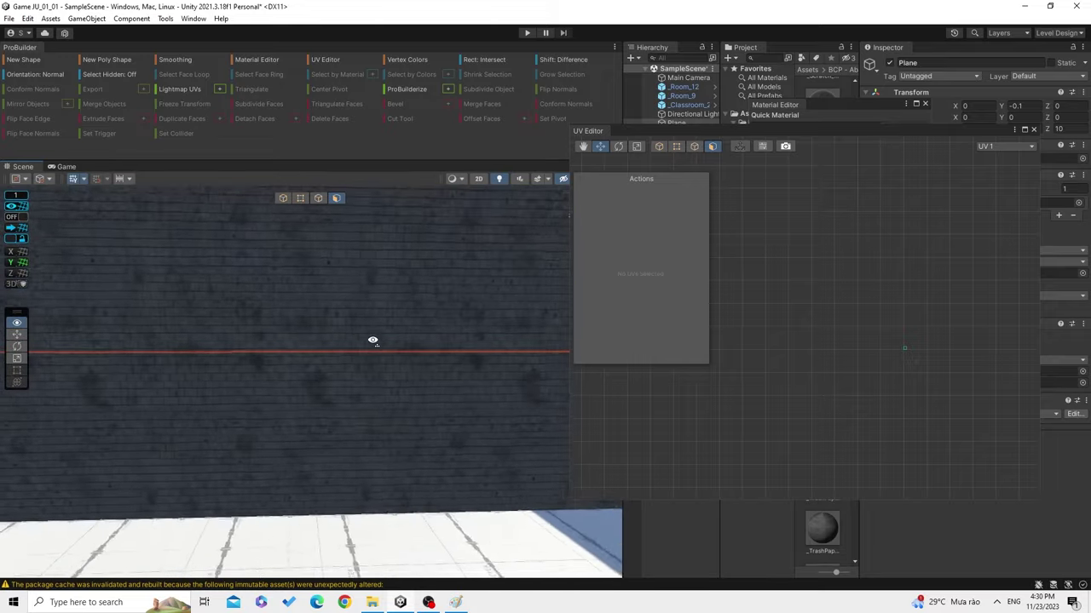
pyautogui.scroll(1, 370, 343)
pyautogui.moveTo(375, 340); pyautogui.dragTo(356, 350, button='right')
# Select the wall face and shift its texture vertically to UV offset Y -0.79.
pyautogui.click(356, 350)
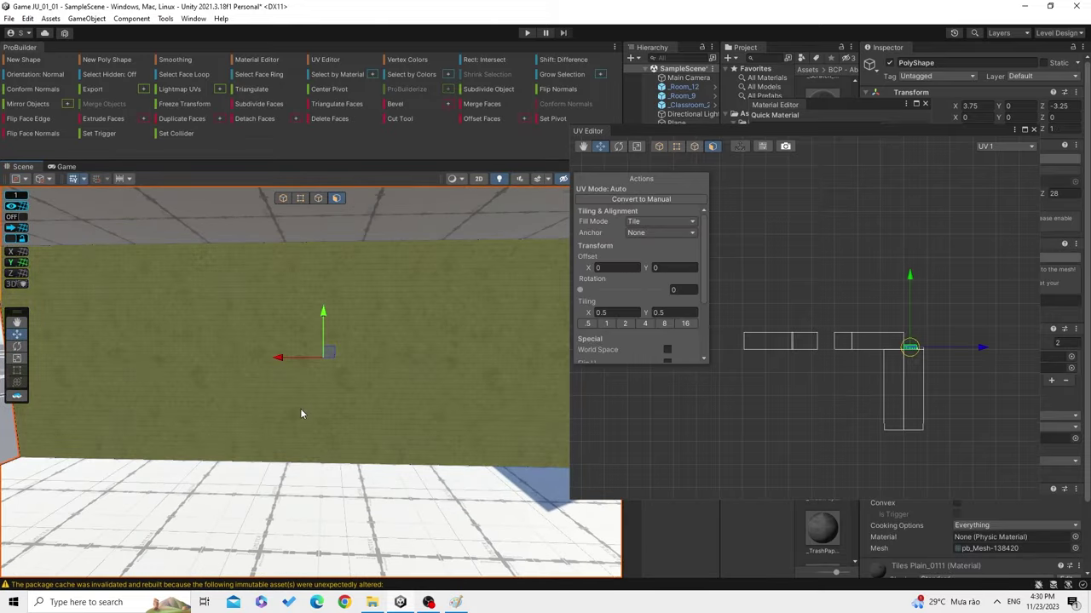
pyautogui.moveTo(299, 415)
pyautogui.mouseDown(button='middle')
pyautogui.moveTo(393, 309)
pyautogui.moveTo(387, 437)
pyautogui.mouseUp(button='middle')
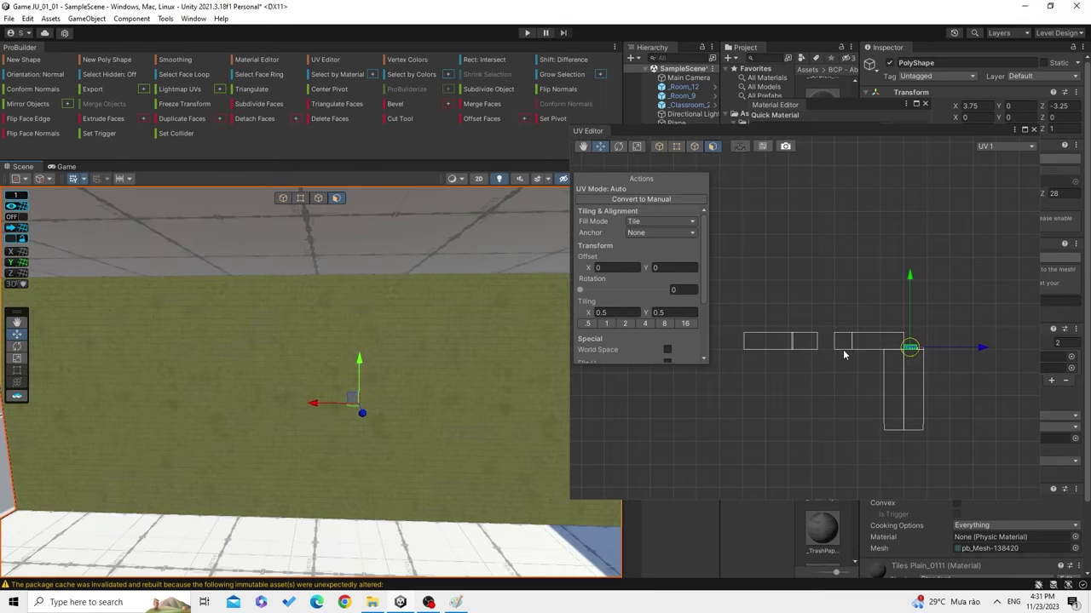
pyautogui.moveTo(261, 375); pyautogui.dragTo(276, 383, button='middle')
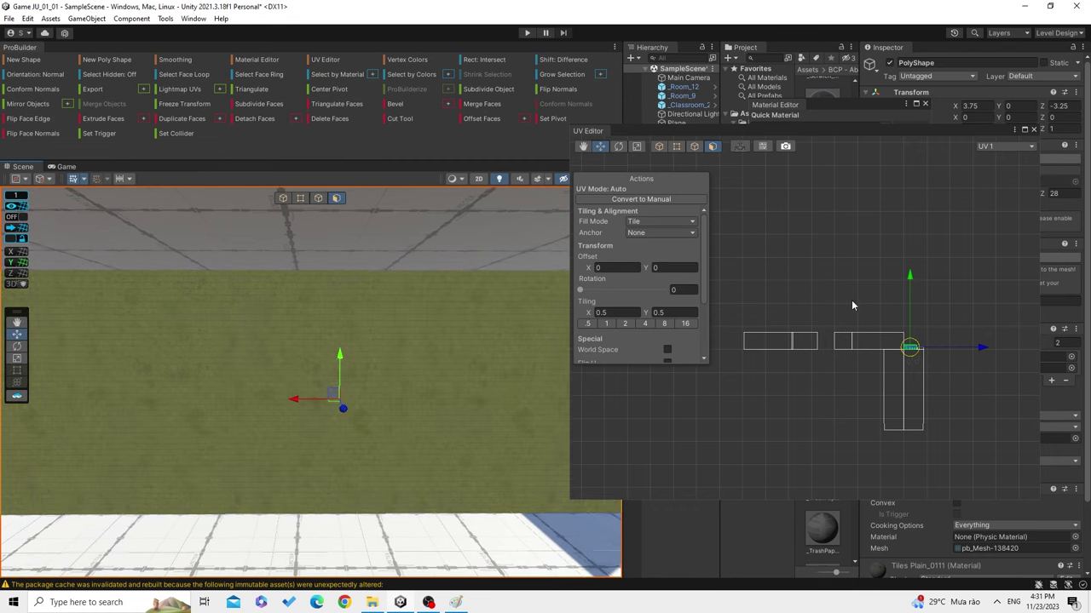
pyautogui.moveTo(911, 277); pyautogui.dragTo(912, 275)
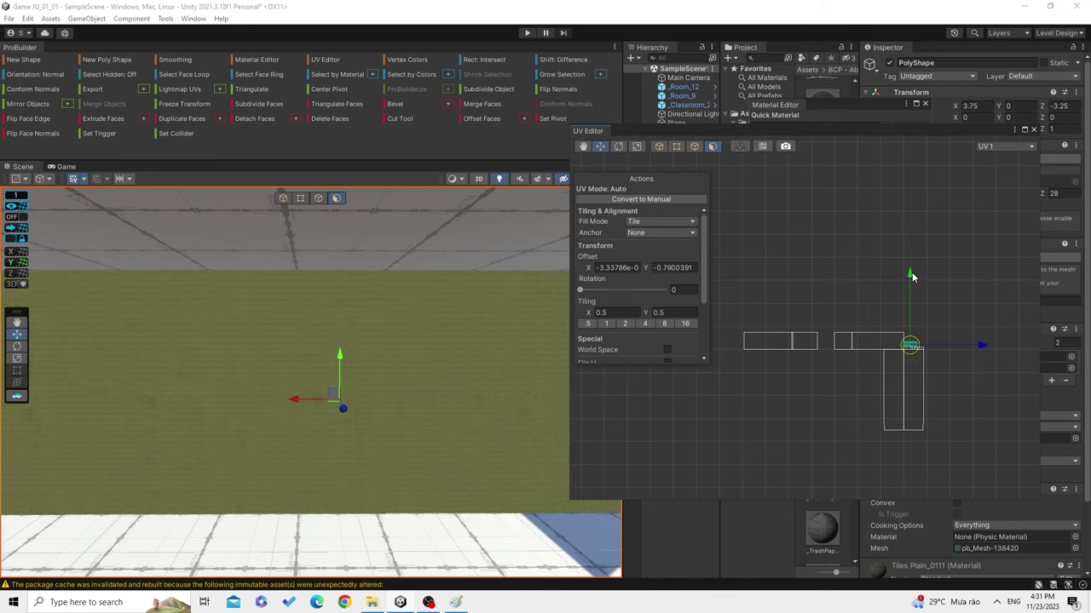
# Reselect the green wall face and set its UV Offset X to 0.
pyautogui.click(251, 377)
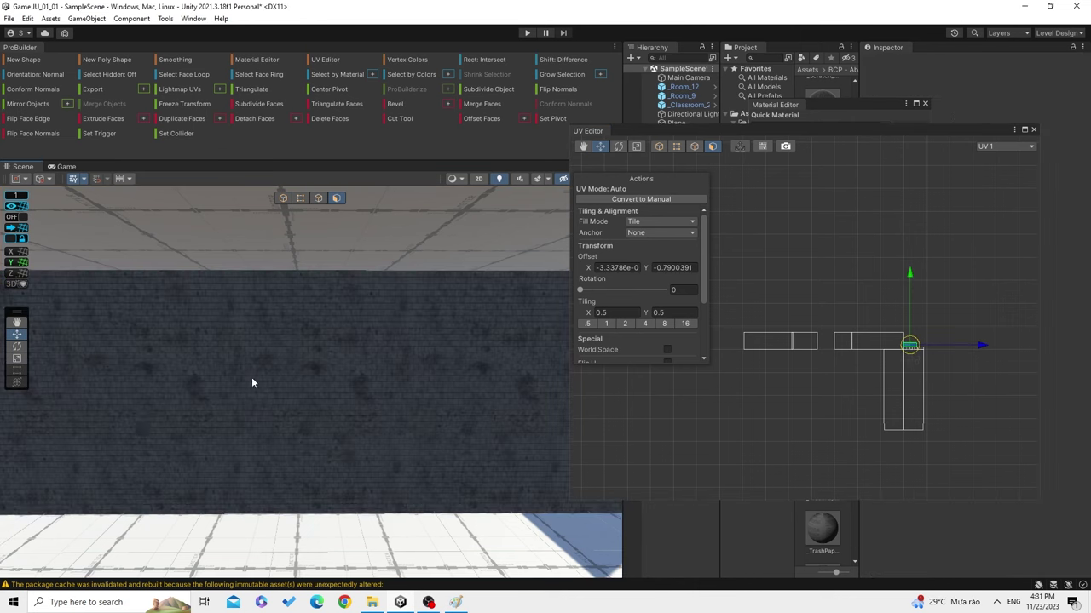
pyautogui.moveTo(140, 413); pyautogui.dragTo(296, 432, button='middle')
pyautogui.click(296, 431)
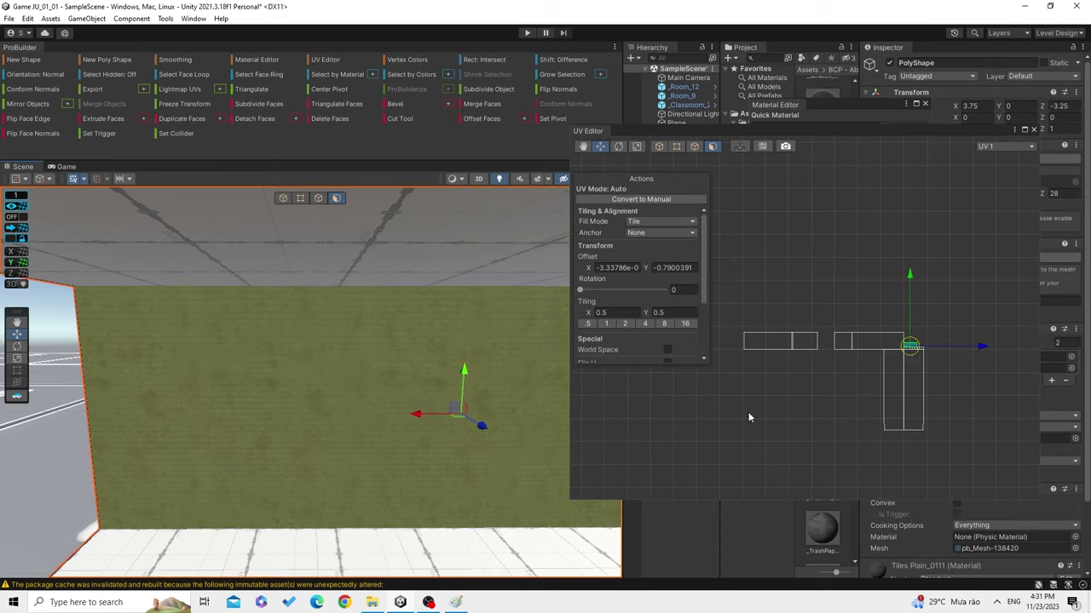
pyautogui.click(617, 267)
pyautogui.write('0')
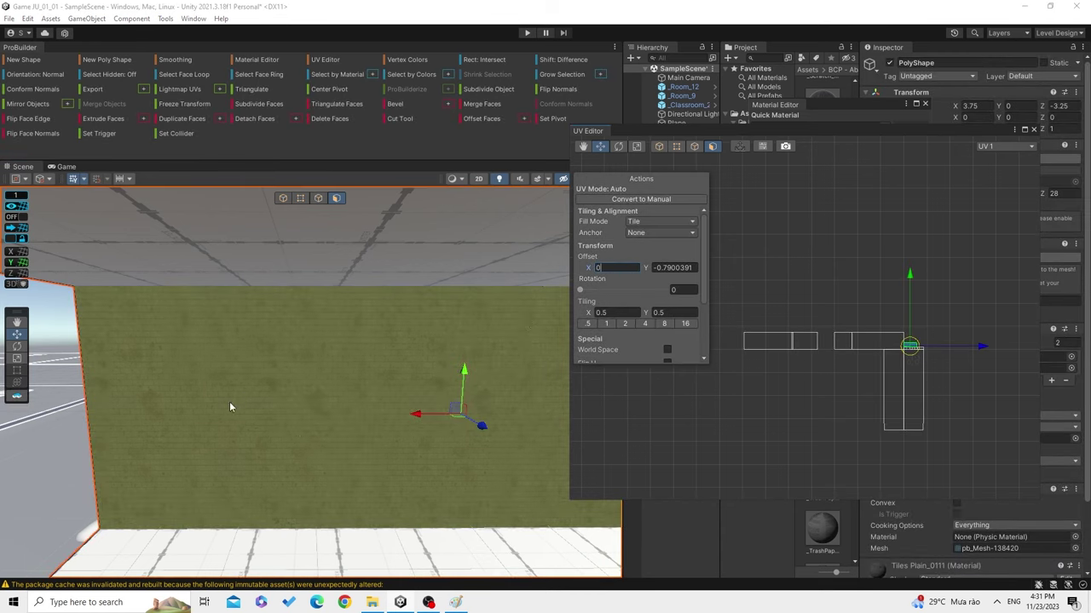
pyautogui.click(229, 402)
# Turn to select the dark wall, then return to the green wall and clear the selection.
pyautogui.moveTo(81, 410)
pyautogui.mouseDown(button='middle')
pyautogui.moveTo(82, 400)
pyautogui.moveTo(200, 421)
pyautogui.moveTo(400, 422)
pyautogui.moveTo(97, 402)
pyautogui.moveTo(335, 423)
pyautogui.mouseUp(button='middle')
pyautogui.moveTo(267, 412)
pyautogui.mouseDown(button='middle')
pyautogui.moveTo(458, 500)
pyautogui.moveTo(324, 499)
pyautogui.moveTo(285, 460)
pyautogui.mouseUp(button='middle')
pyautogui.click(285, 460)
pyautogui.moveTo(379, 475)
pyautogui.mouseDown(button='middle')
pyautogui.moveTo(525, 463)
pyautogui.moveTo(292, 405)
pyautogui.moveTo(409, 467)
pyautogui.moveTo(405, 433)
pyautogui.moveTo(225, 435)
pyautogui.moveTo(181, 454)
pyautogui.moveTo(365, 446)
pyautogui.moveTo(245, 349)
pyautogui.moveTo(264, 474)
pyautogui.moveTo(260, 462)
pyautogui.mouseUp(button='middle')
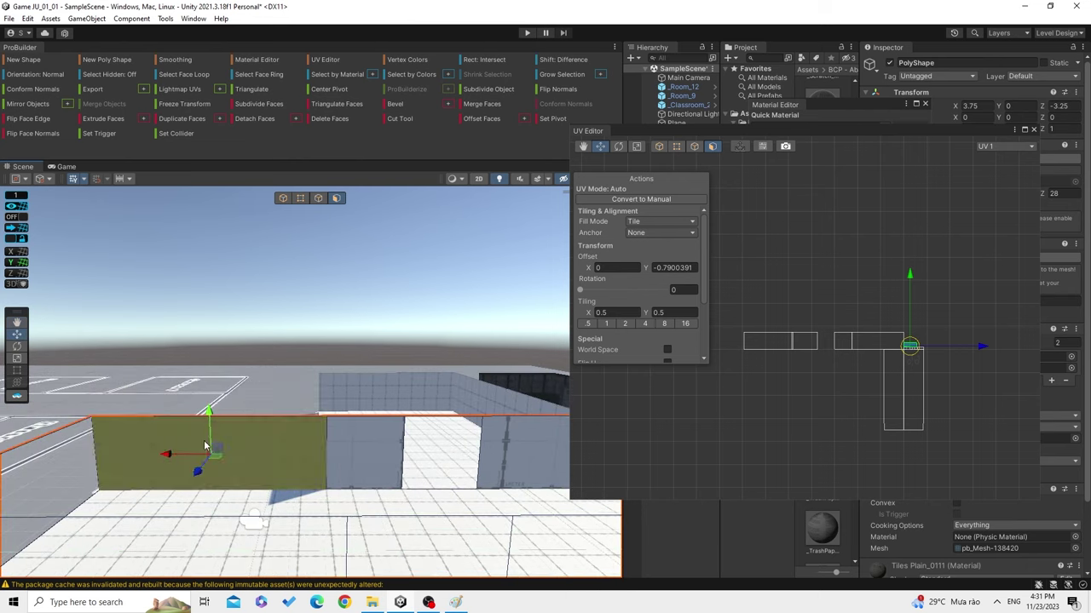
pyautogui.click(245, 351)
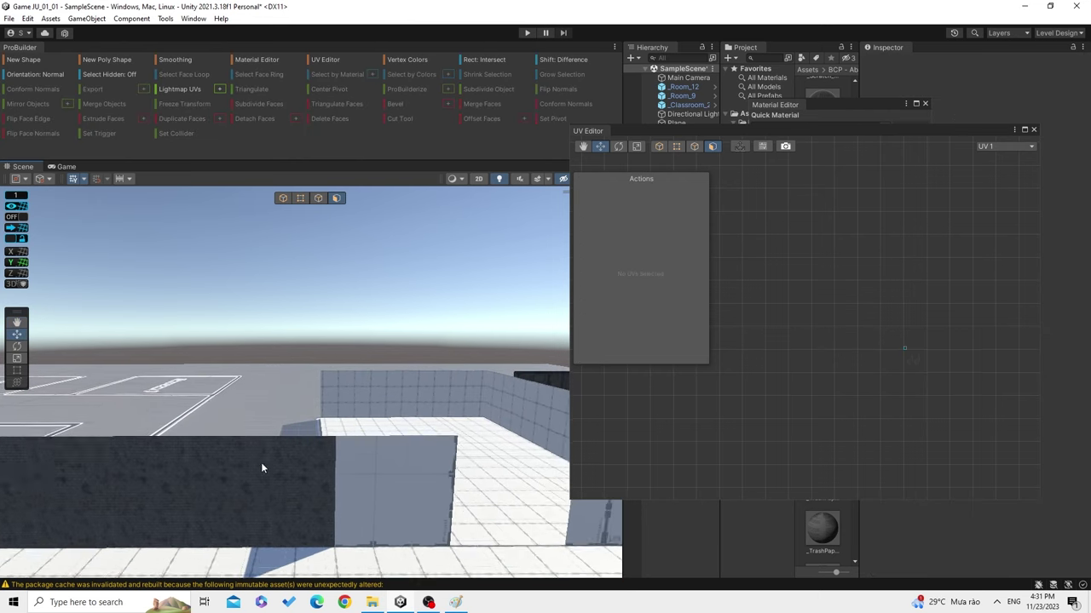
# View the green wall from several angles, then fly over toward the tiled floor and doorway.
pyautogui.click(225, 499)
pyautogui.moveTo(225, 498)
pyautogui.mouseDown(button='middle')
pyautogui.moveTo(326, 421)
pyautogui.moveTo(255, 345)
pyautogui.moveTo(154, 329)
pyautogui.mouseUp(button='middle')
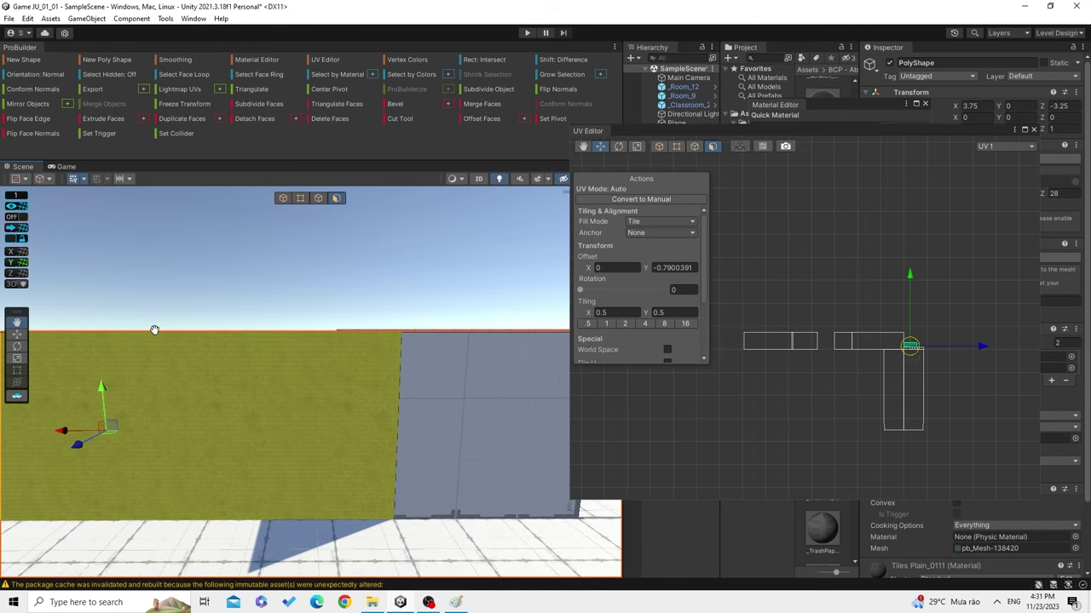
pyautogui.moveTo(256, 329); pyautogui.dragTo(300, 399, button='middle')
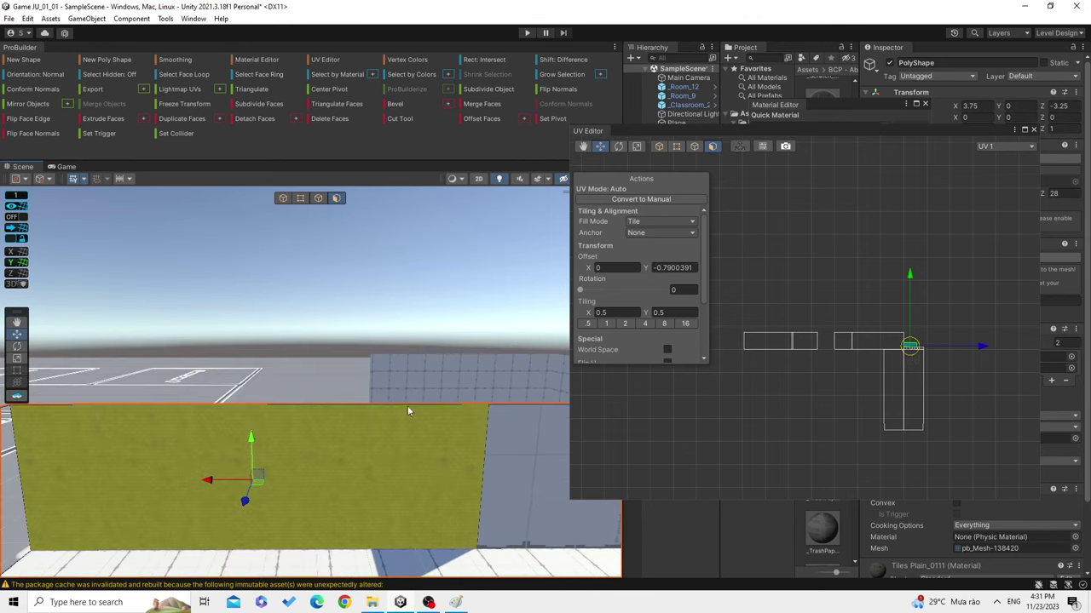
pyautogui.moveTo(407, 411); pyautogui.dragTo(285, 299, button='middle')
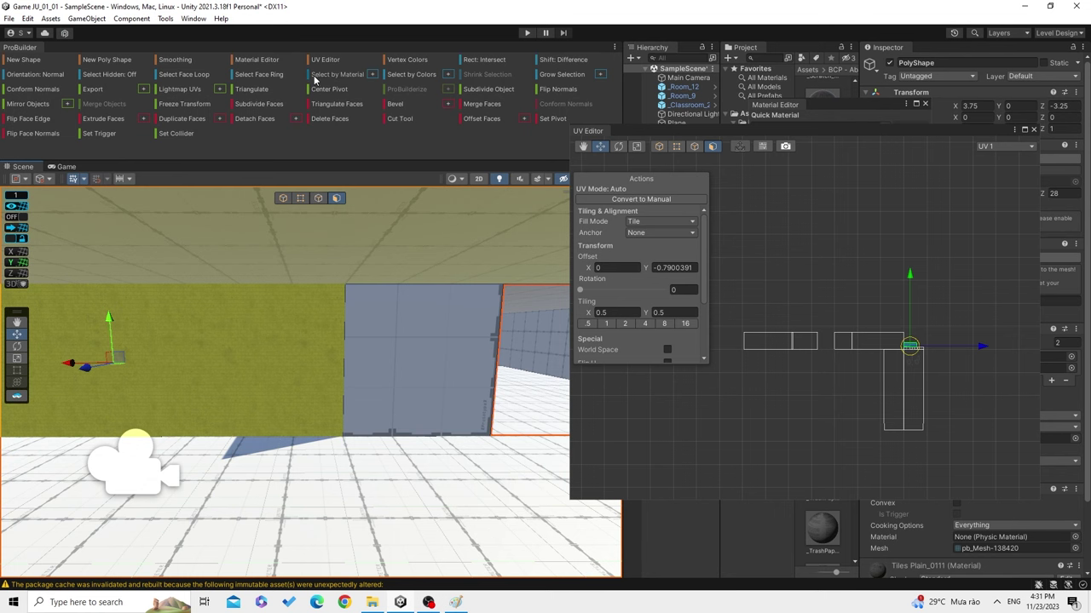
pyautogui.moveTo(312, 292)
pyautogui.mouseDown(button='middle')
pyautogui.moveTo(295, 294)
pyautogui.moveTo(377, 304)
pyautogui.mouseUp(button='middle')
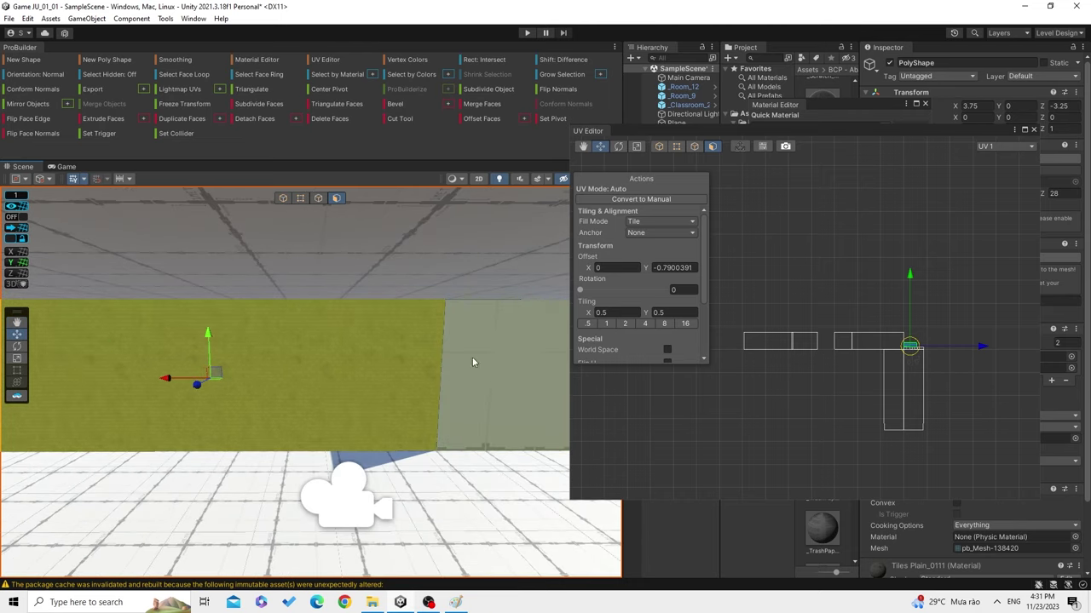
pyautogui.scroll(3, 404, 380)
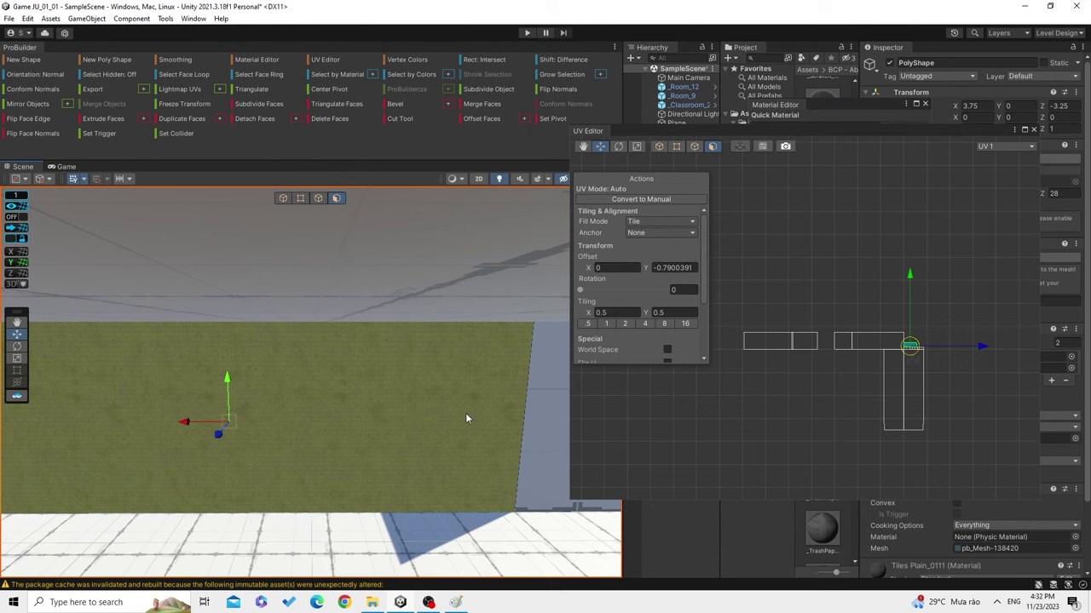
pyautogui.moveTo(466, 418); pyautogui.dragTo(275, 387, button='right')
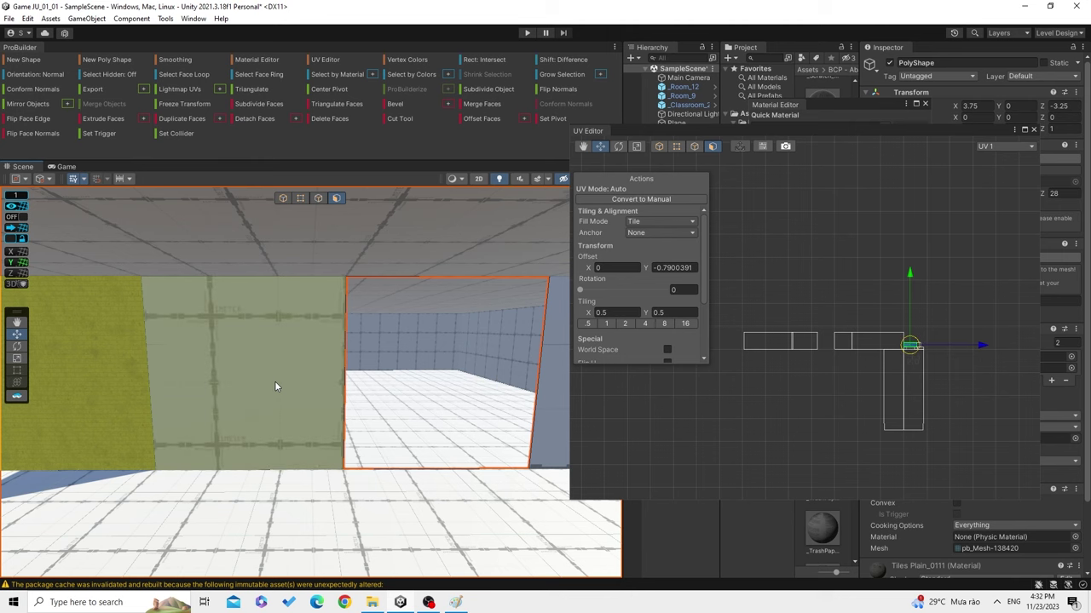
pyautogui.scroll(-2, 276, 387)
pyautogui.moveTo(278, 385)
pyautogui.mouseDown(button='right')
pyautogui.moveTo(393, 408)
pyautogui.moveTo(427, 468)
pyautogui.moveTo(479, 486)
pyautogui.moveTo(312, 464)
pyautogui.mouseUp(button='right')
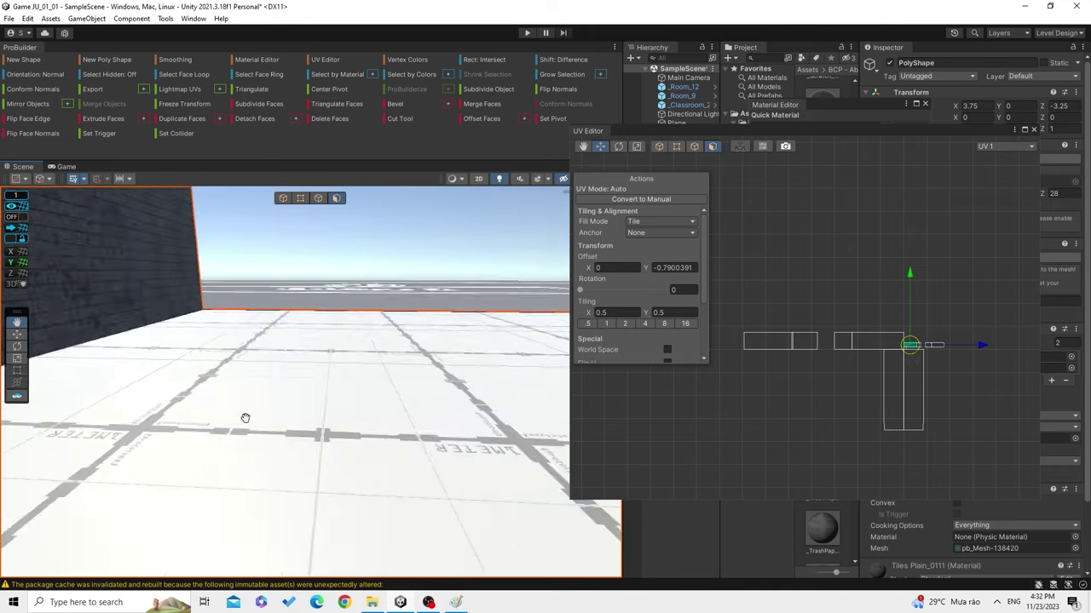
pyautogui.moveTo(312, 464)
pyautogui.mouseDown(button='right')
pyautogui.moveTo(262, 419)
pyautogui.moveTo(410, 370)
pyautogui.moveTo(407, 422)
pyautogui.moveTo(445, 410)
pyautogui.moveTo(412, 412)
pyautogui.moveTo(437, 411)
pyautogui.moveTo(327, 384)
pyautogui.moveTo(439, 354)
pyautogui.moveTo(277, 404)
pyautogui.moveTo(455, 364)
pyautogui.moveTo(419, 390)
pyautogui.mouseUp(button='right')
# Select the corridor floor face, close the UV Editor, and move the Material Editor aside.
pyautogui.click(418, 389)
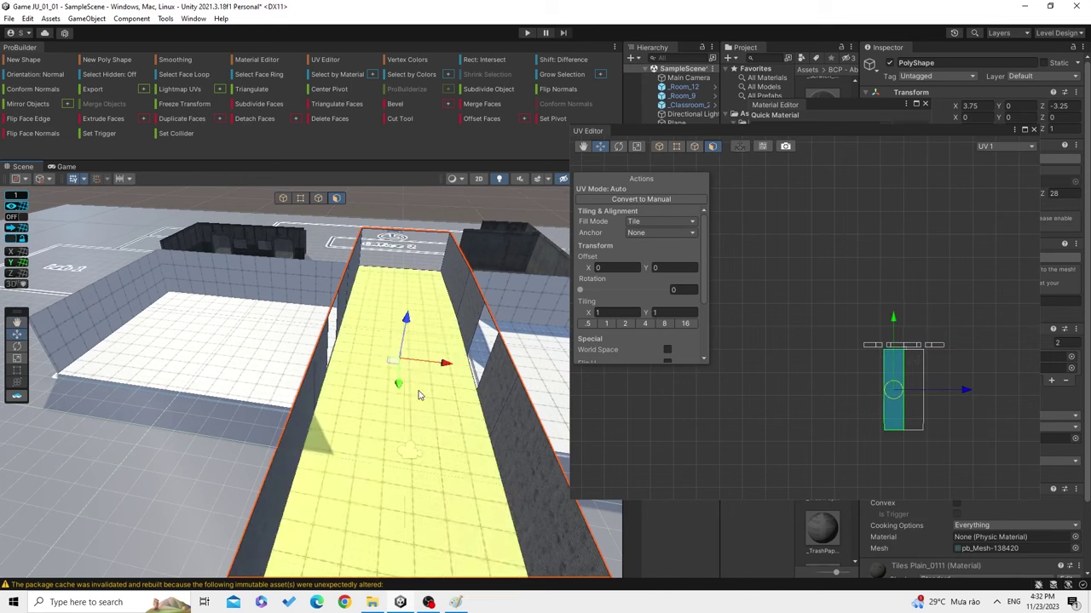
pyautogui.moveTo(426, 389); pyautogui.dragTo(446, 381, button='middle')
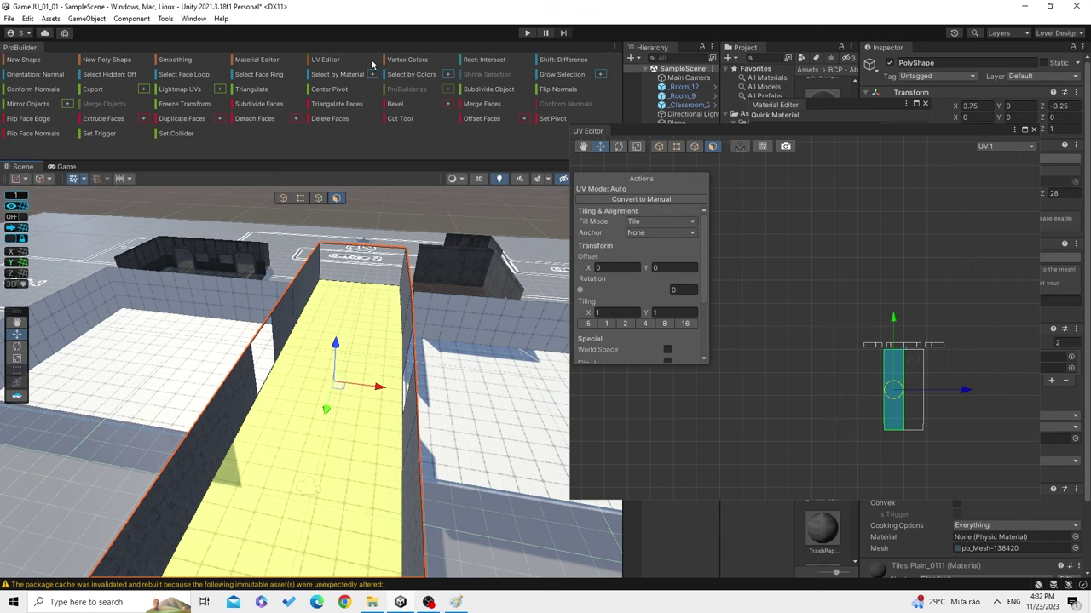
pyautogui.moveTo(785, 136); pyautogui.dragTo(752, 205)
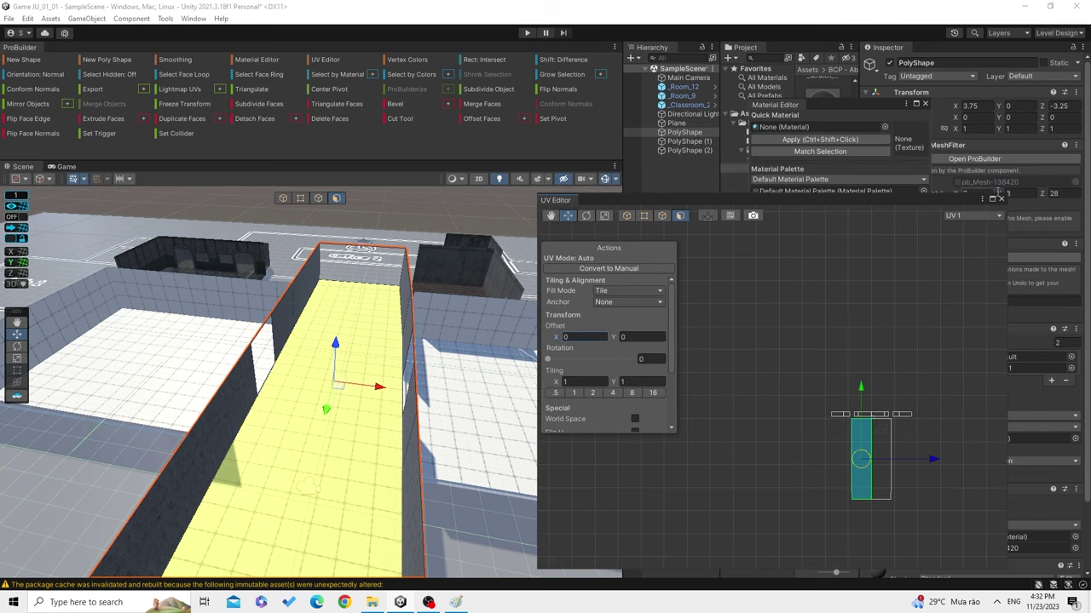
pyautogui.click(1001, 200)
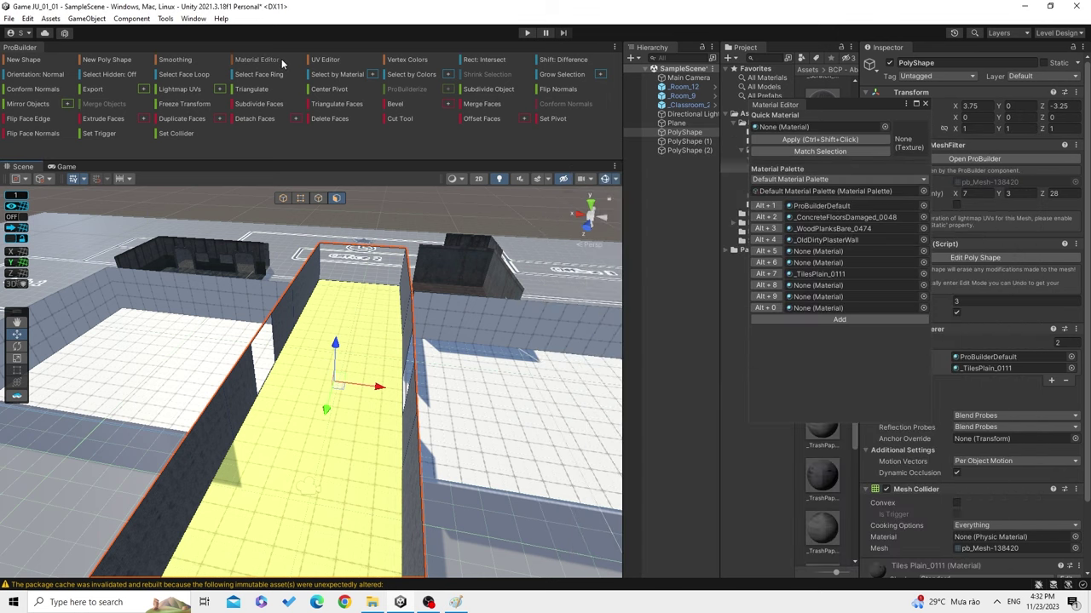
pyautogui.moveTo(818, 111); pyautogui.dragTo(779, 131)
pyautogui.scroll(-5, 428, 484)
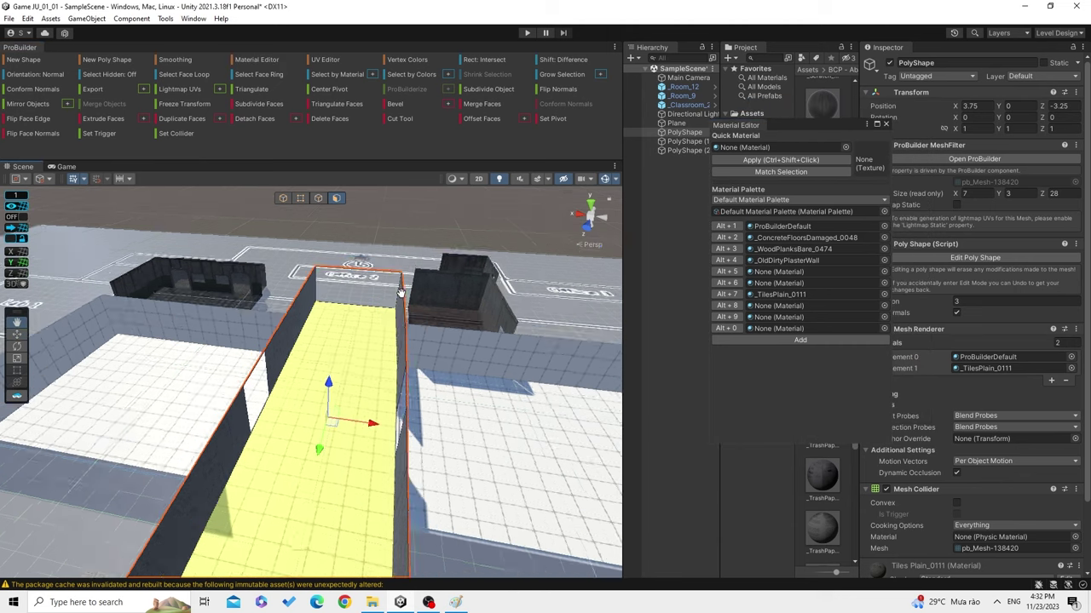
# Drag _WoodPlanksOld_0199_2 from Classroom_2 into the Alt+8 palette slot and select the corridor.
pyautogui.click(402, 479)
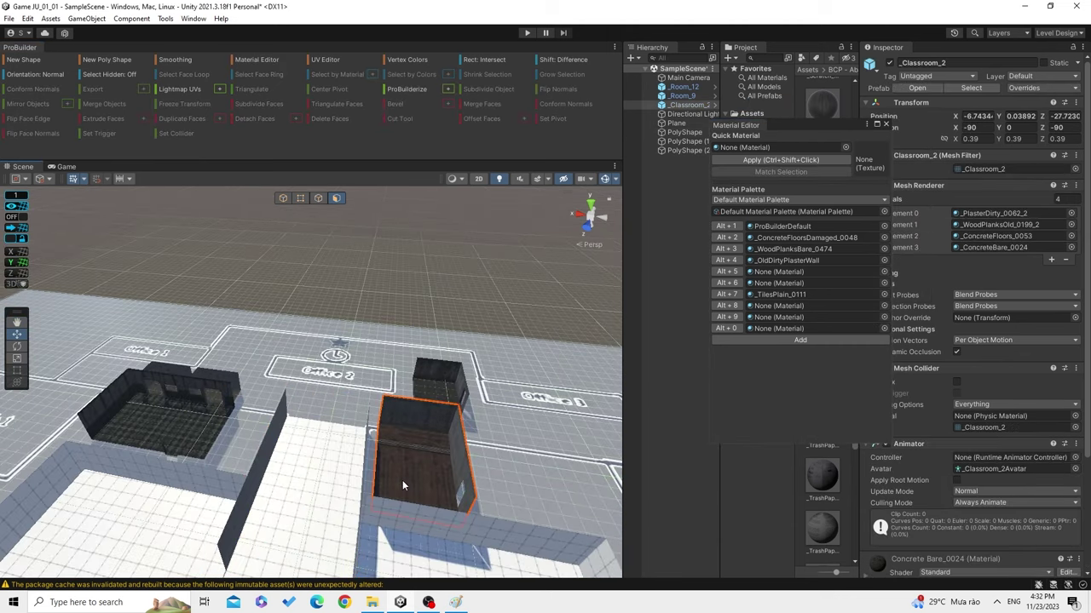
pyautogui.click(414, 479)
pyautogui.click(415, 484)
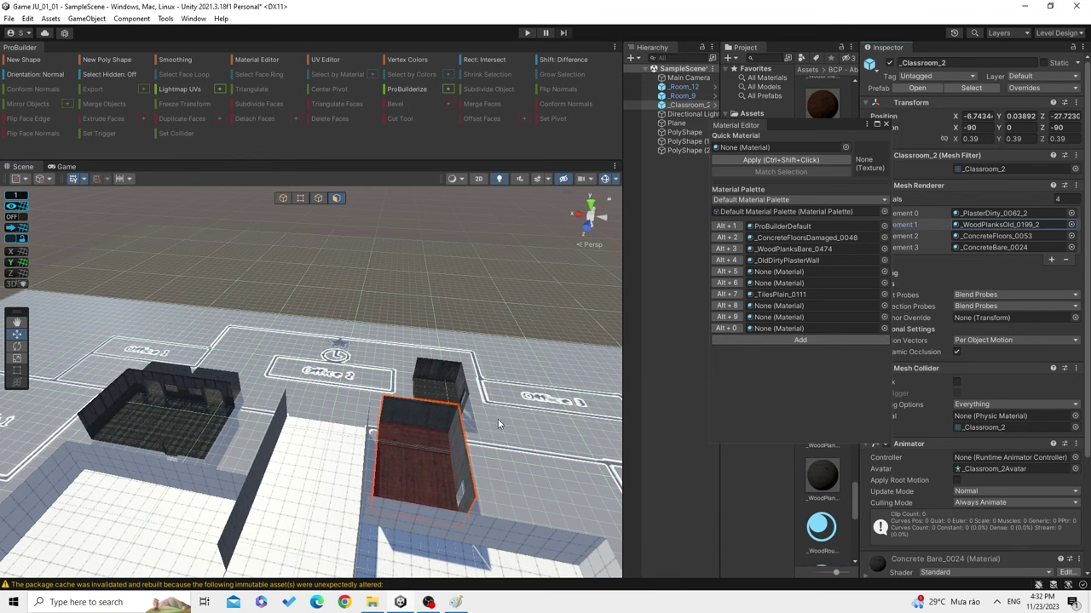
pyautogui.moveTo(497, 424); pyautogui.dragTo(538, 361, button='middle')
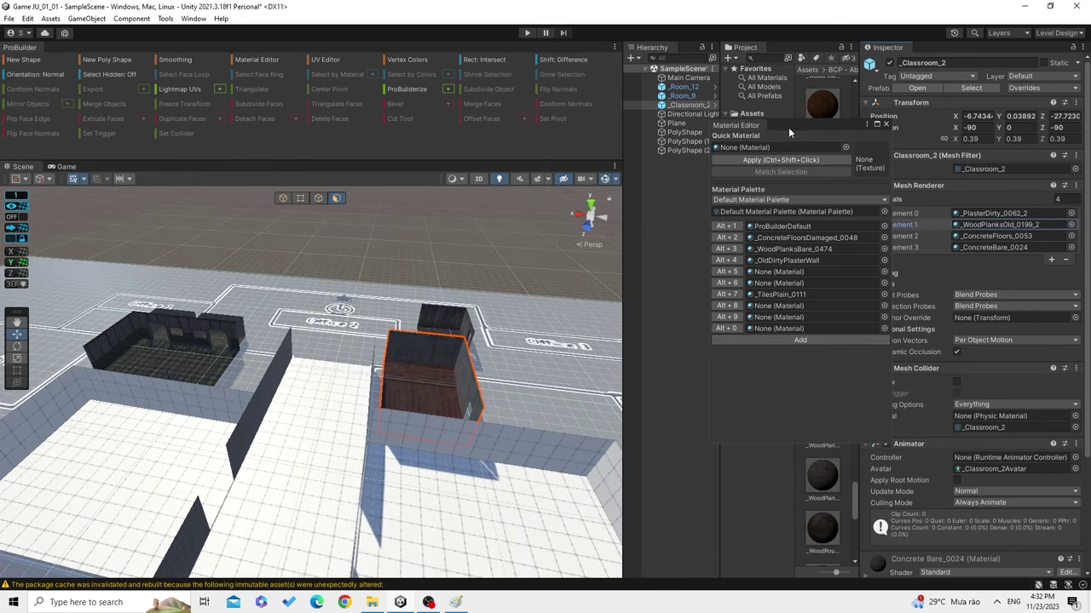
pyautogui.moveTo(788, 132); pyautogui.dragTo(684, 142)
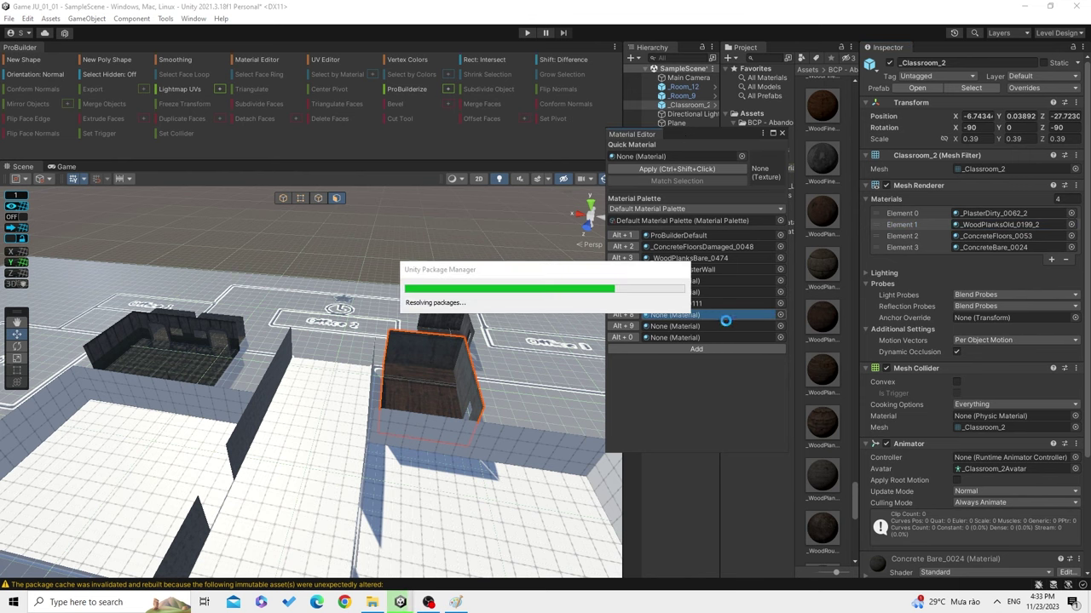
pyautogui.moveTo(426, 384); pyautogui.dragTo(375, 375, button='right')
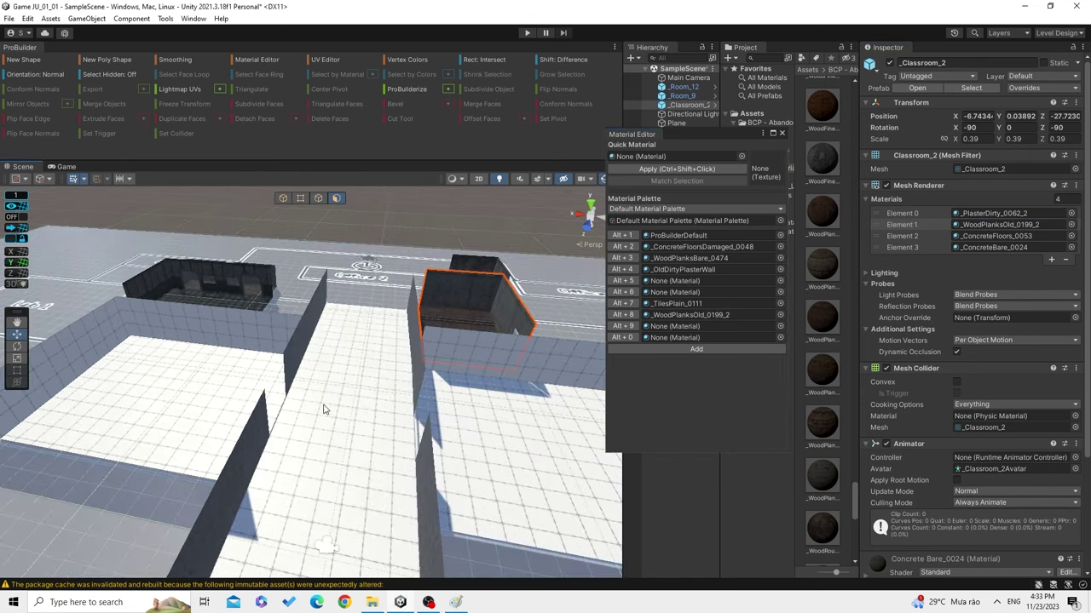
pyautogui.click(367, 426)
# Apply the _WoodPlanksOld_0199_2 material to the corridor floor face.
pyautogui.click(631, 315)
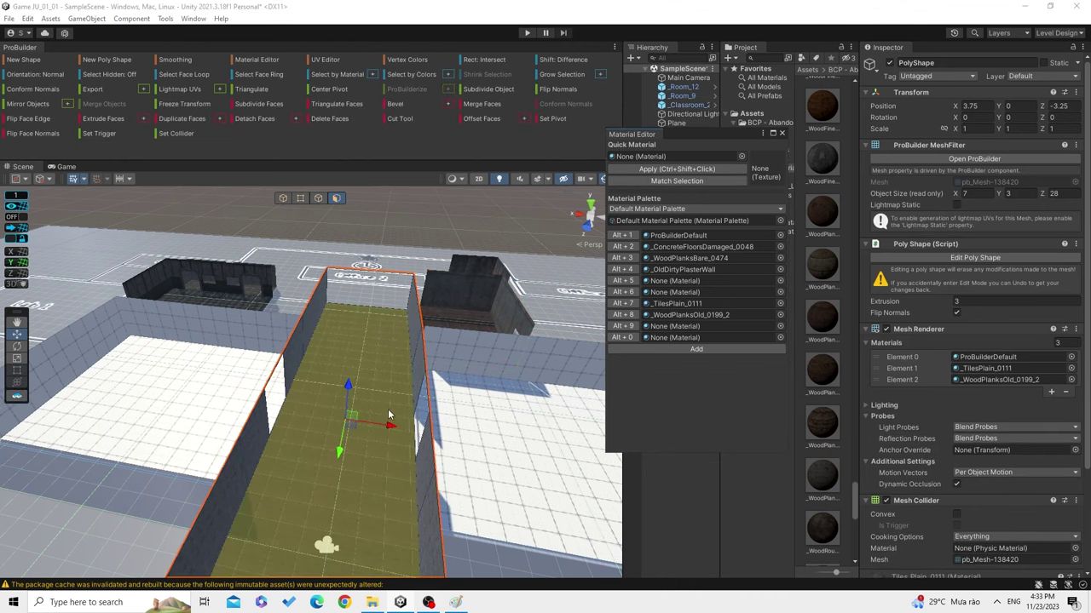
pyautogui.moveTo(402, 348); pyautogui.dragTo(520, 479, button='right')
pyautogui.click(417, 378)
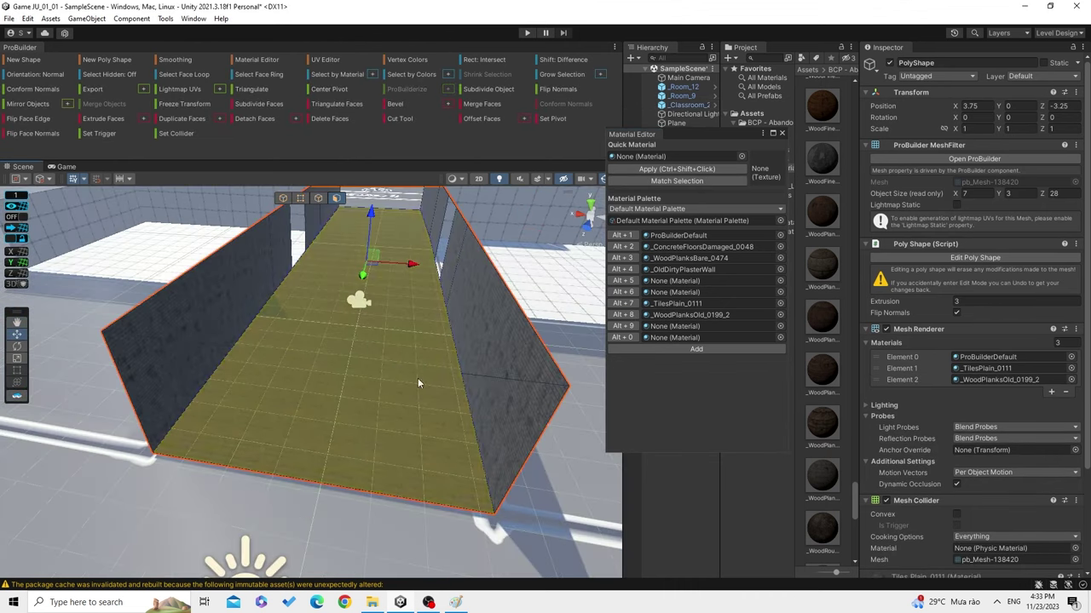
pyautogui.moveTo(418, 377)
pyautogui.mouseDown(button='middle')
pyautogui.moveTo(426, 346)
pyautogui.moveTo(417, 387)
pyautogui.moveTo(390, 427)
pyautogui.mouseUp(button='middle')
# Switch the corridor floor's UV fill mode from Stretch to Tile in the UV Editor.
pyautogui.click(339, 58)
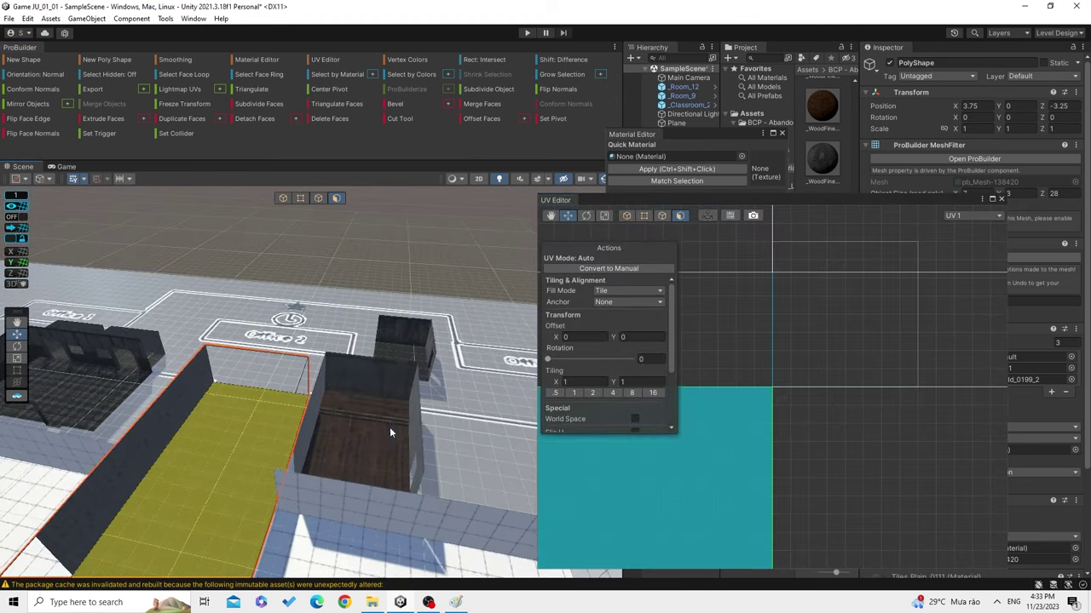
pyautogui.scroll(5, 386, 442)
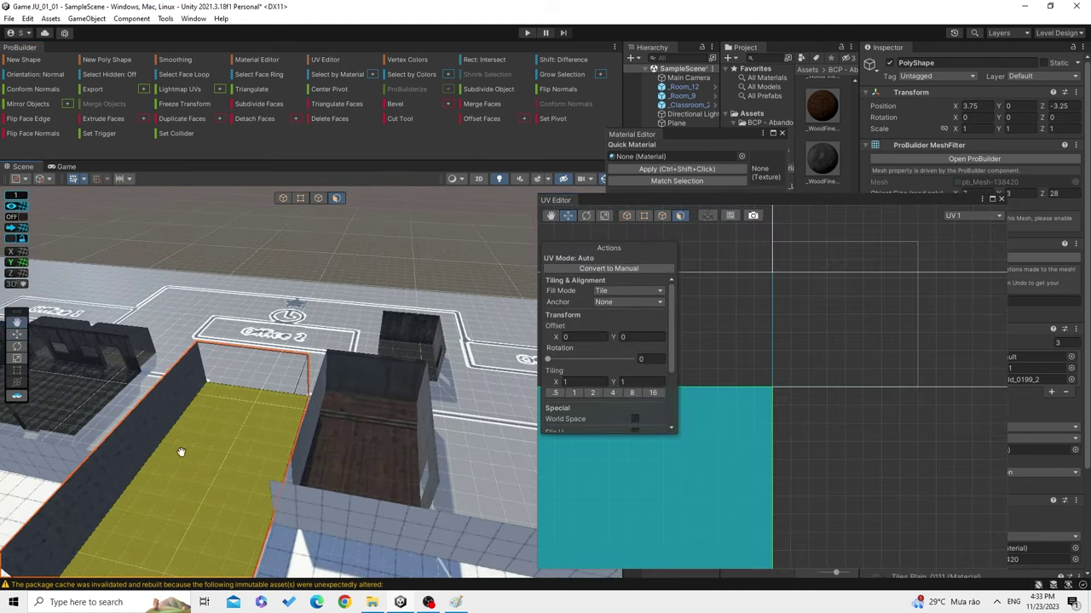
pyautogui.scroll(5, 183, 449)
pyautogui.moveTo(284, 431); pyautogui.dragTo(294, 348, button='middle')
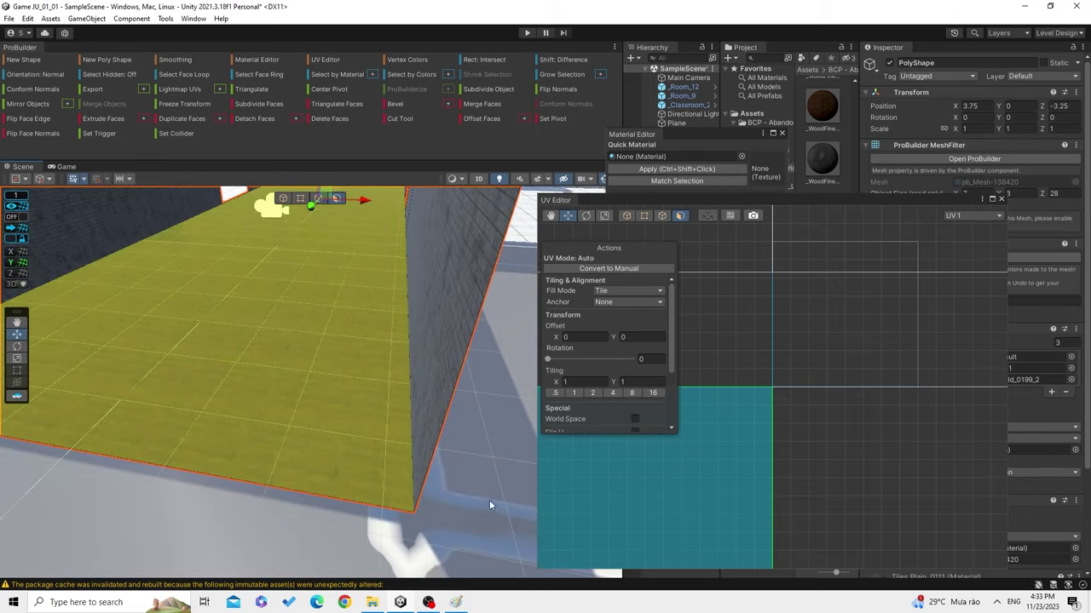
pyautogui.click(489, 500)
pyautogui.moveTo(361, 445)
pyautogui.mouseDown(button='middle')
pyautogui.moveTo(299, 421)
pyautogui.moveTo(279, 488)
pyautogui.mouseUp(button='middle')
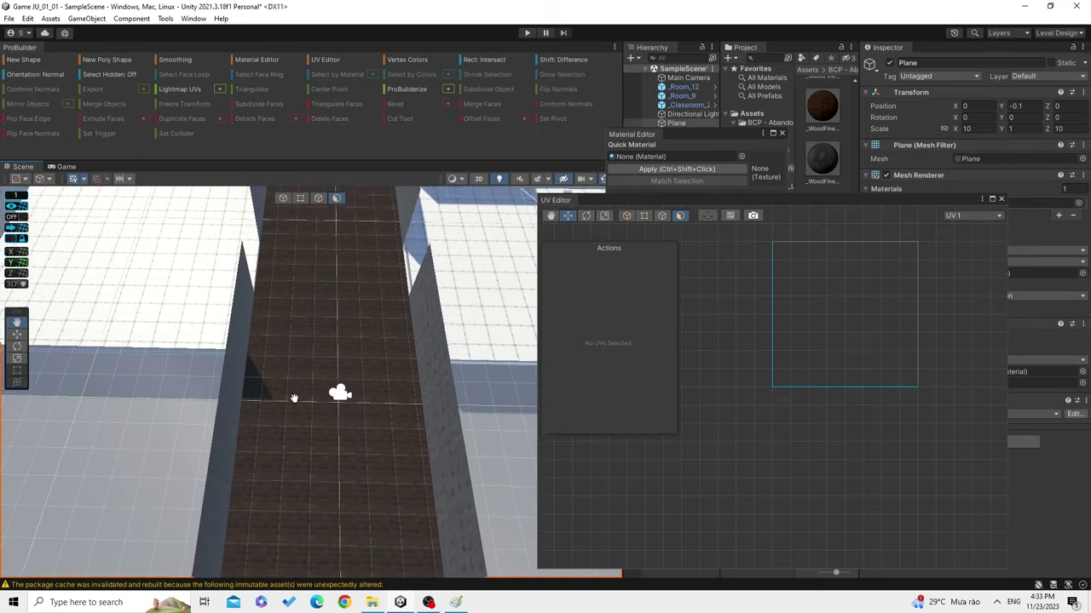
pyautogui.click(394, 452)
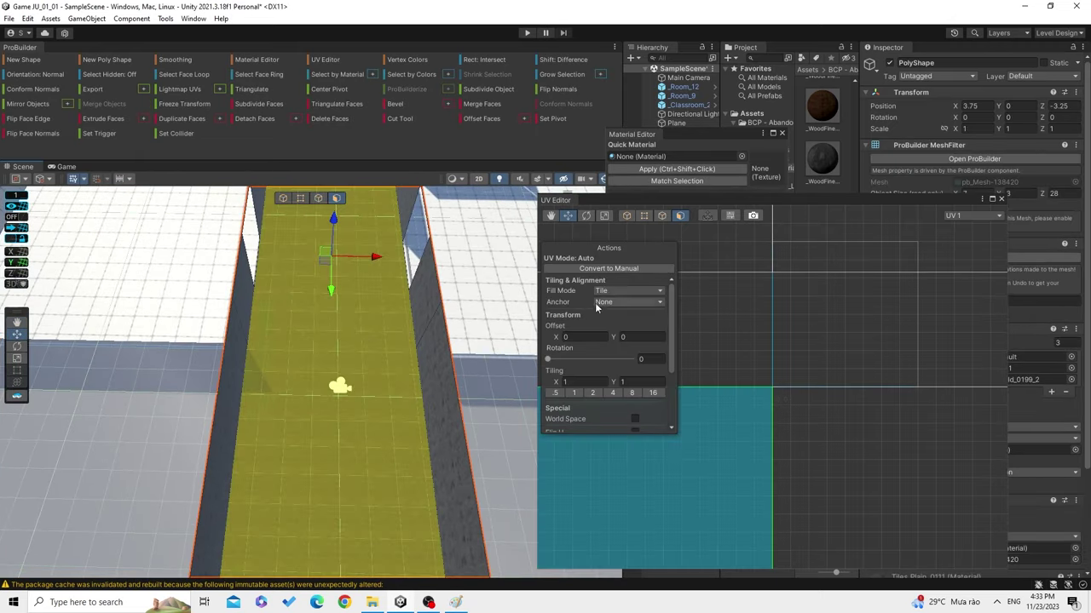
pyautogui.click(611, 293)
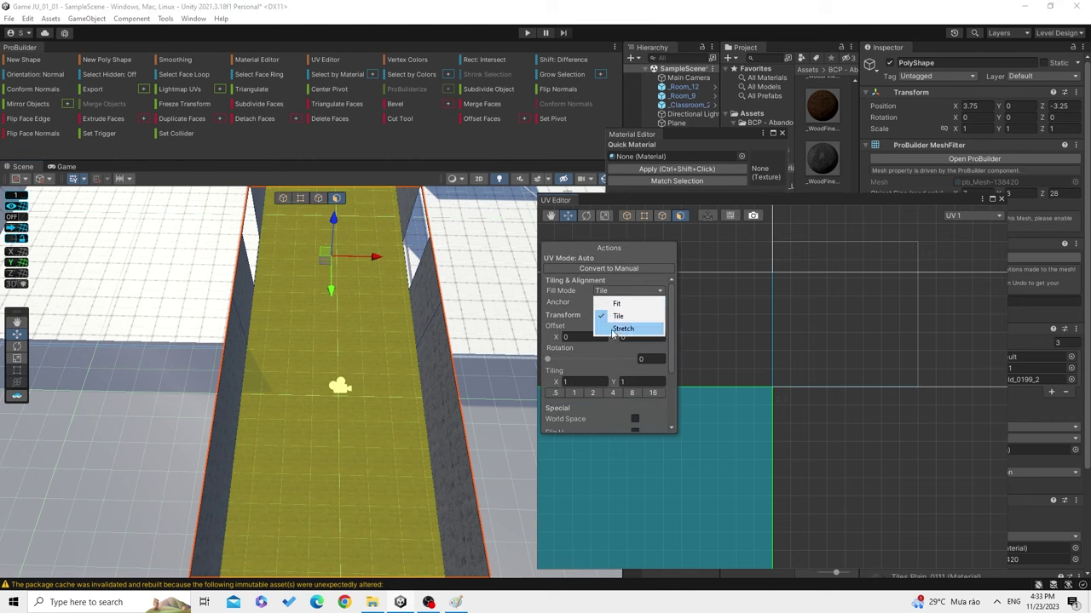
pyautogui.click(621, 329)
pyautogui.click(461, 463)
pyautogui.moveTo(461, 462)
pyautogui.mouseDown(button='middle')
pyautogui.moveTo(340, 543)
pyautogui.moveTo(362, 504)
pyautogui.mouseUp(button='middle')
pyautogui.click(362, 504)
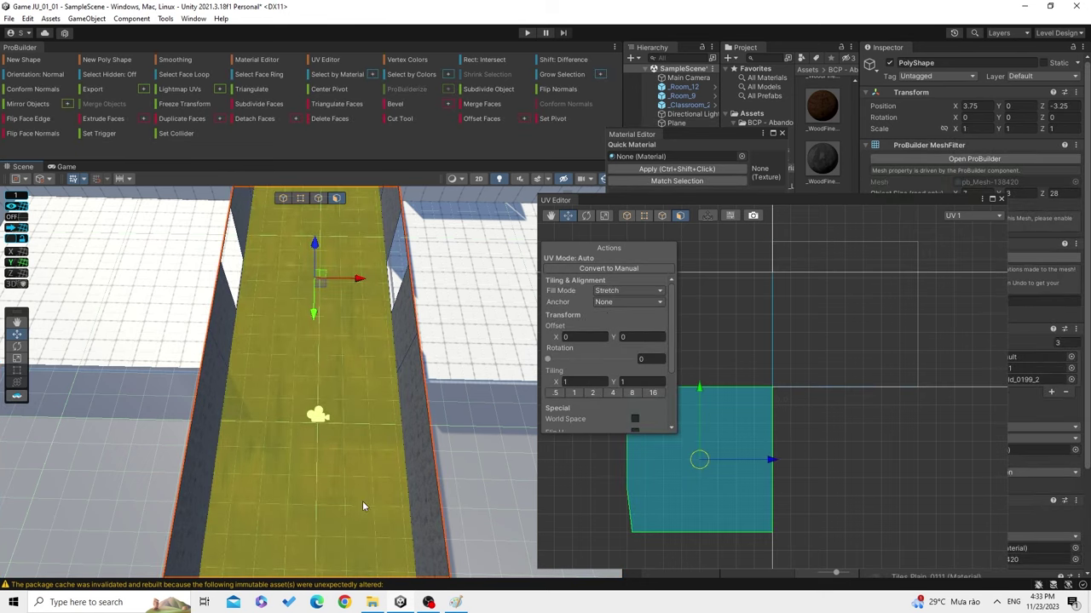
pyautogui.click(616, 316)
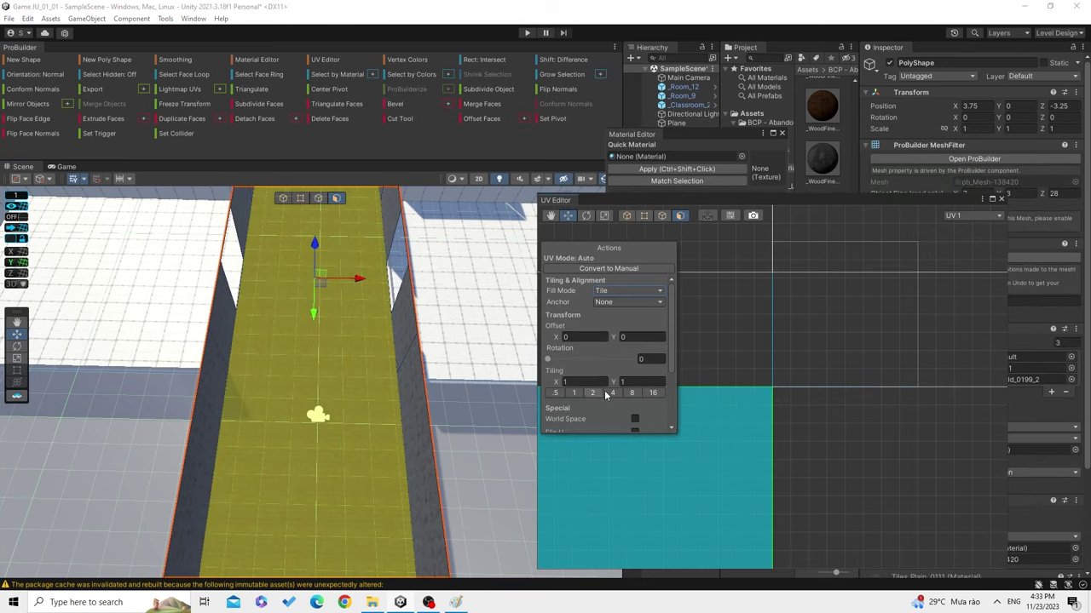
pyautogui.click(461, 452)
# Zoom and orbit around the corridor to check the tiled wood-plank floor texture.
pyautogui.scroll(5, 425, 469)
pyautogui.scroll(-5, 424, 469)
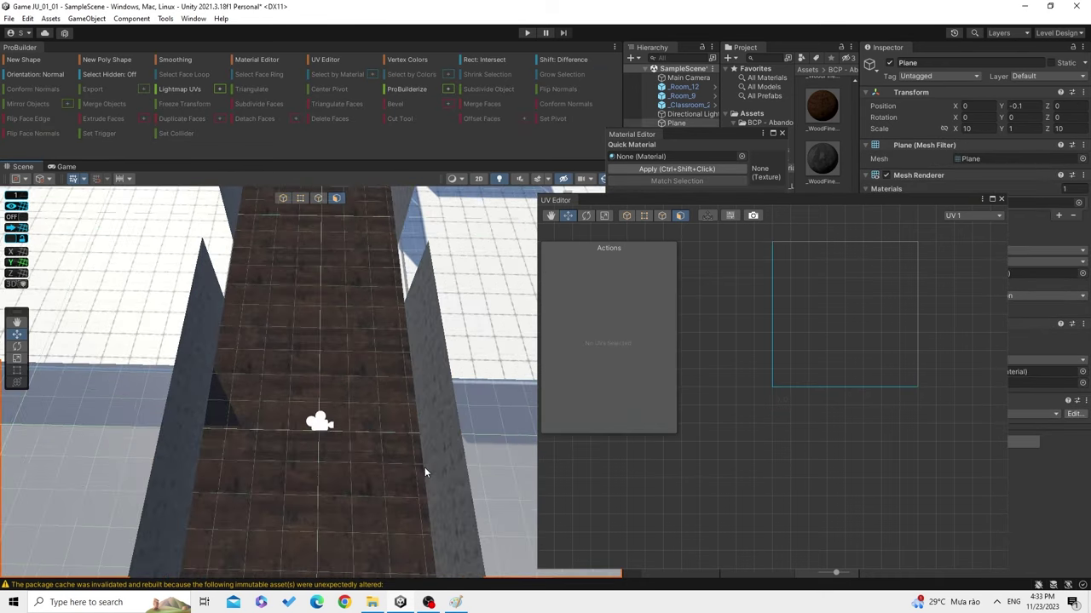
pyautogui.scroll(-5, 424, 467)
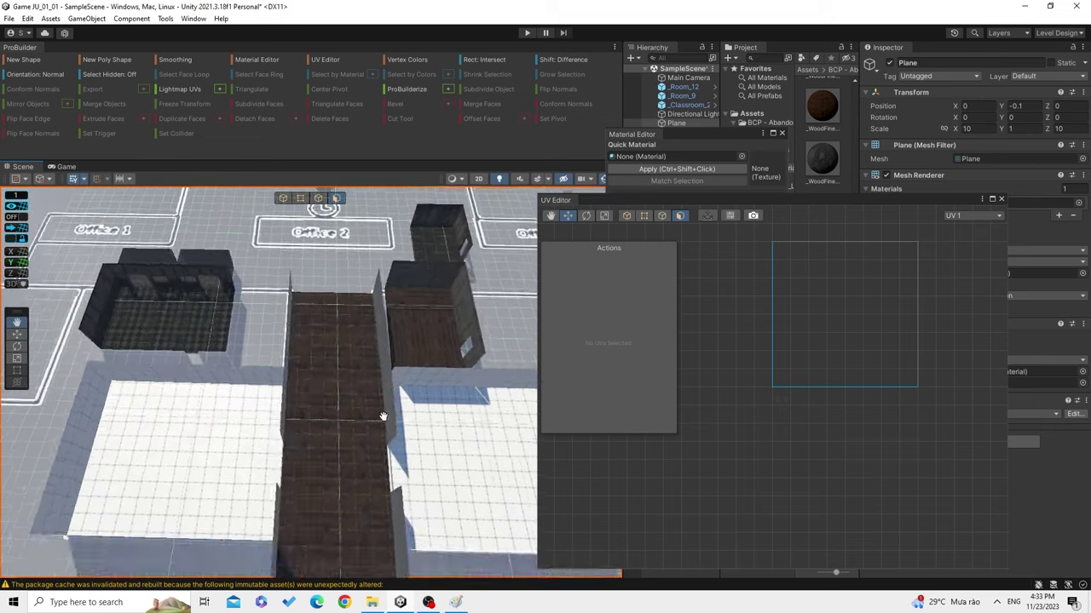
pyautogui.scroll(2, 394, 461)
pyautogui.scroll(2, 340, 480)
pyautogui.scroll(5, 380, 332)
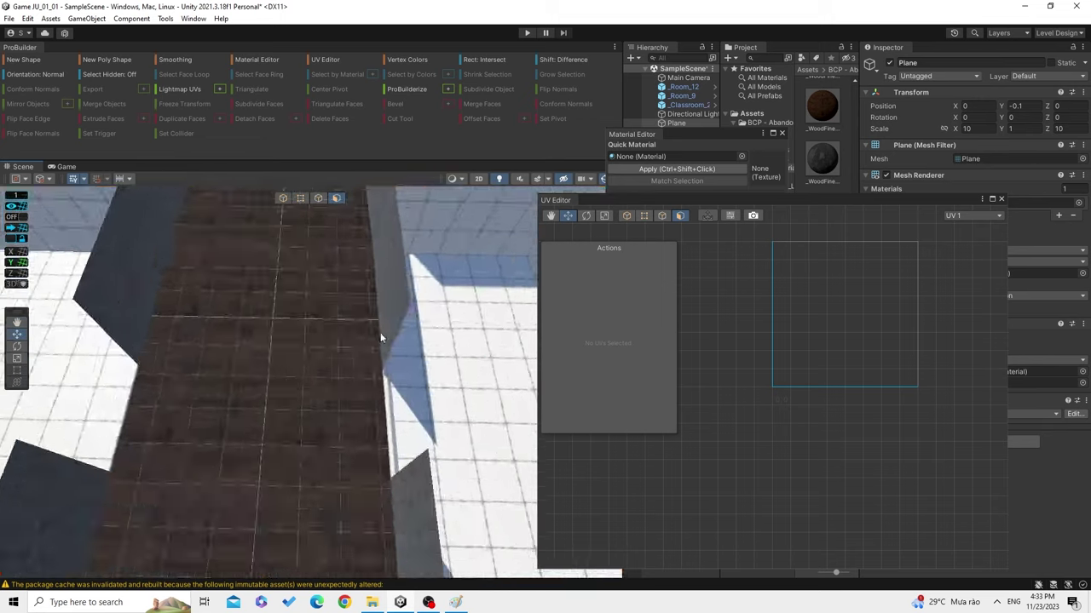
pyautogui.scroll(2, 356, 418)
pyautogui.scroll(1, 355, 416)
pyautogui.click(232, 431)
pyautogui.scroll(2, 281, 404)
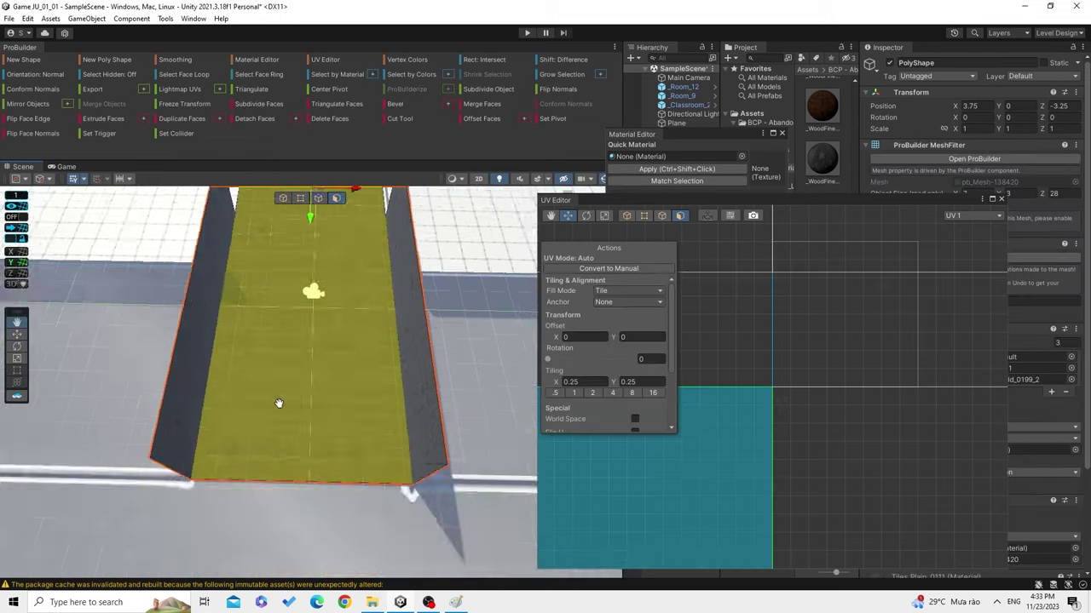
pyautogui.scroll(3, 244, 405)
pyautogui.scroll(2, 239, 309)
pyautogui.moveTo(214, 338)
pyautogui.mouseDown(button='right')
pyautogui.moveTo(231, 375)
pyautogui.moveTo(287, 372)
pyautogui.mouseUp(button='right')
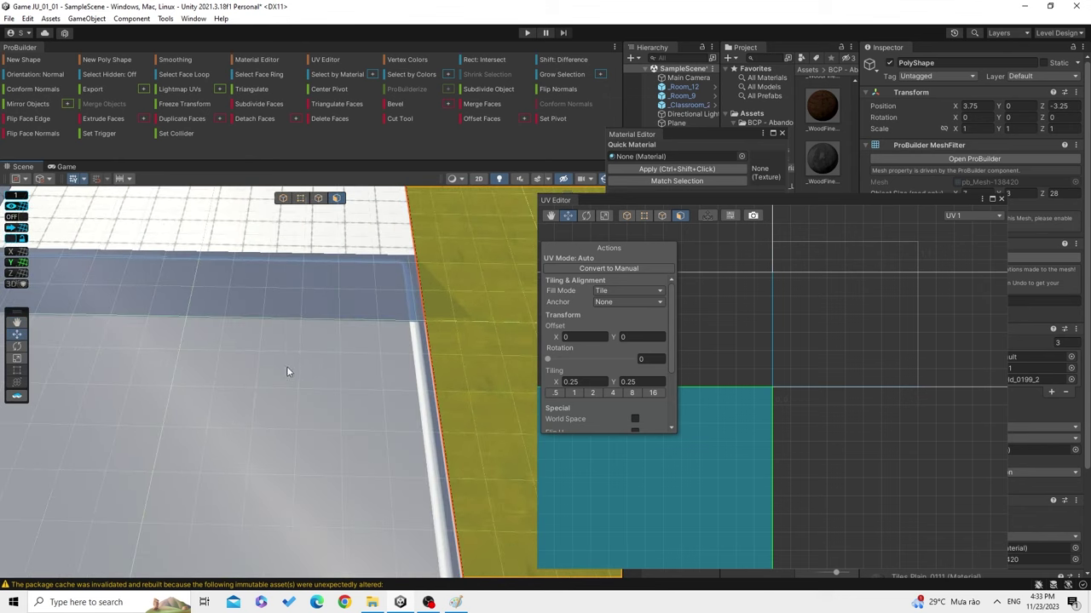
pyautogui.click(321, 378)
pyautogui.scroll(-3, 321, 378)
pyautogui.scroll(-3, 375, 367)
pyautogui.scroll(-2, 429, 354)
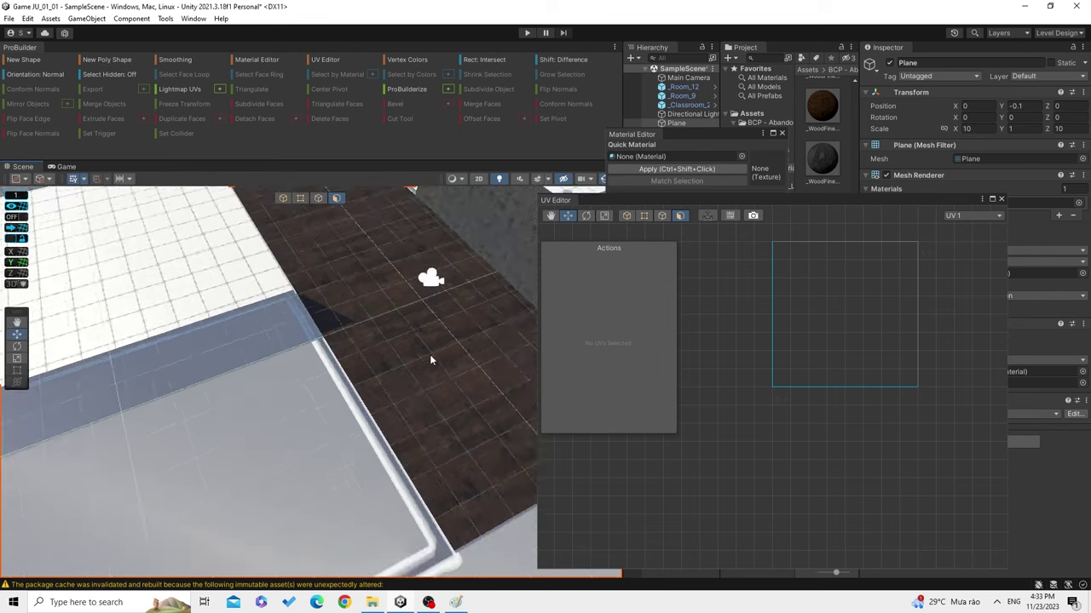
pyautogui.scroll(-3, 429, 355)
pyautogui.scroll(3, 341, 332)
pyautogui.scroll(-2, 406, 297)
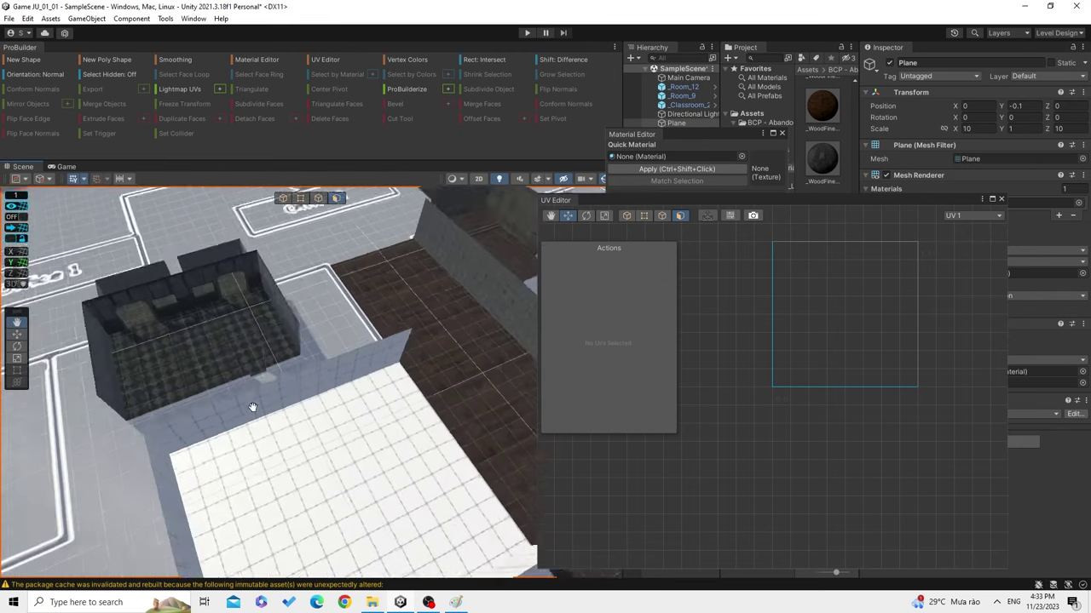
pyautogui.scroll(2, 253, 363)
pyautogui.moveTo(253, 363); pyautogui.dragTo(324, 377, button='right')
pyautogui.click(324, 378)
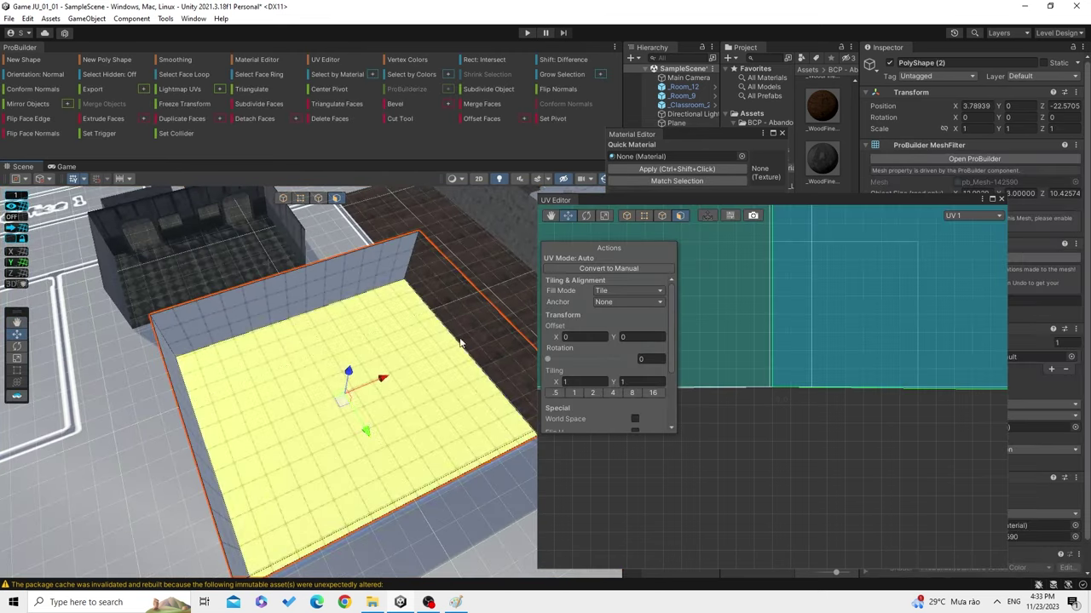
# Select the new room floors and enlarge the Material Editor to reveal the palette slots.
pyautogui.click(437, 398)
pyautogui.click(358, 399)
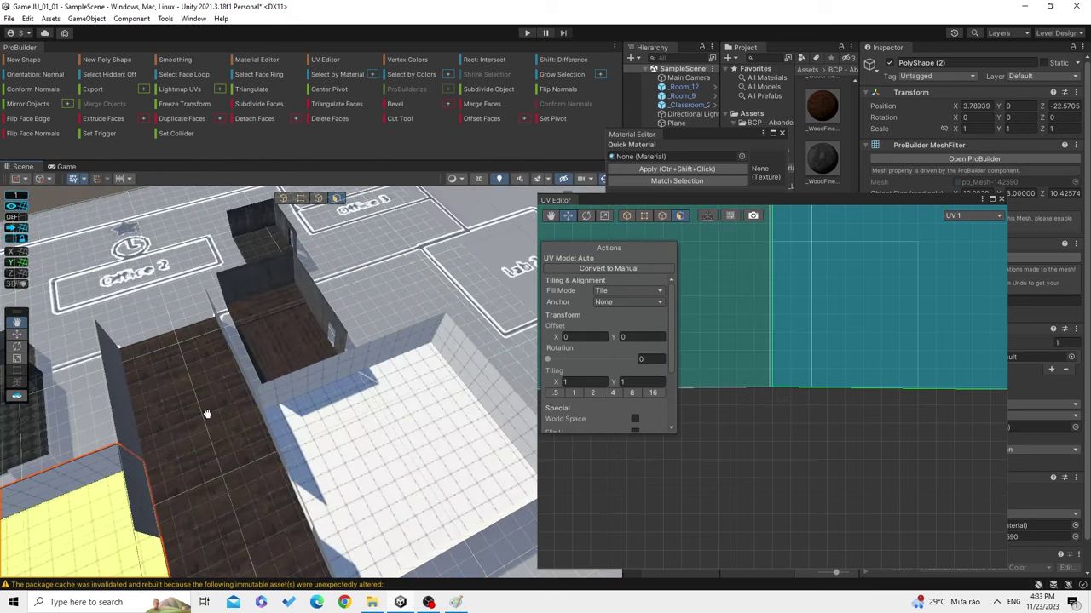
pyautogui.moveTo(420, 402)
pyautogui.mouseDown(button='middle')
pyautogui.moveTo(305, 348)
pyautogui.moveTo(411, 388)
pyautogui.mouseUp(button='middle')
pyautogui.keyDown('shift'); pyautogui.click(460, 396); pyautogui.keyUp('shift')
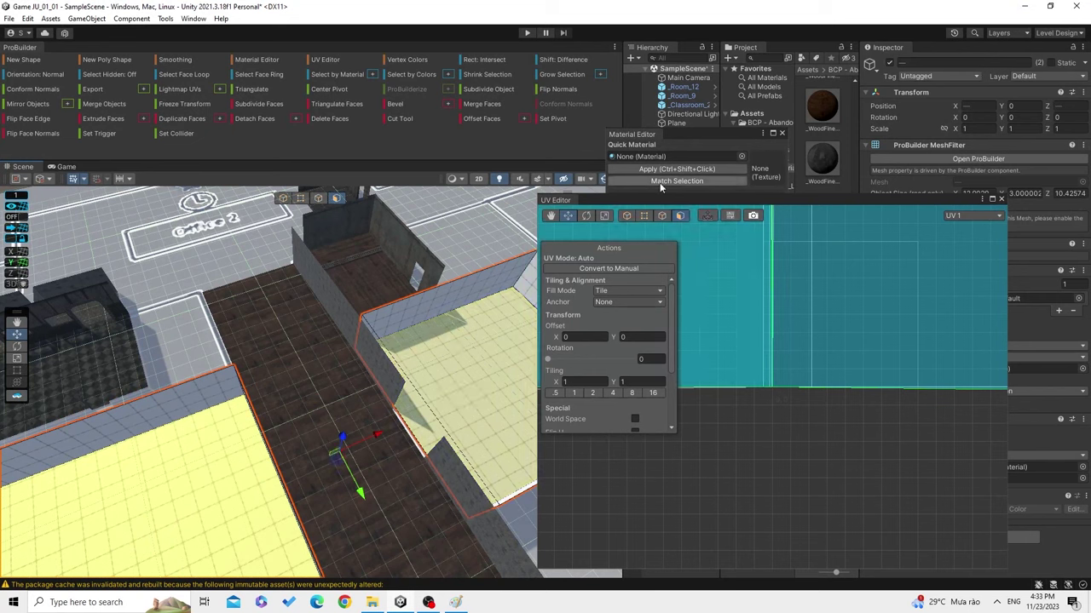
pyautogui.moveTo(685, 128)
pyautogui.mouseDown()
pyautogui.moveTo(688, 106)
pyautogui.moveTo(775, 109)
pyautogui.mouseUp()
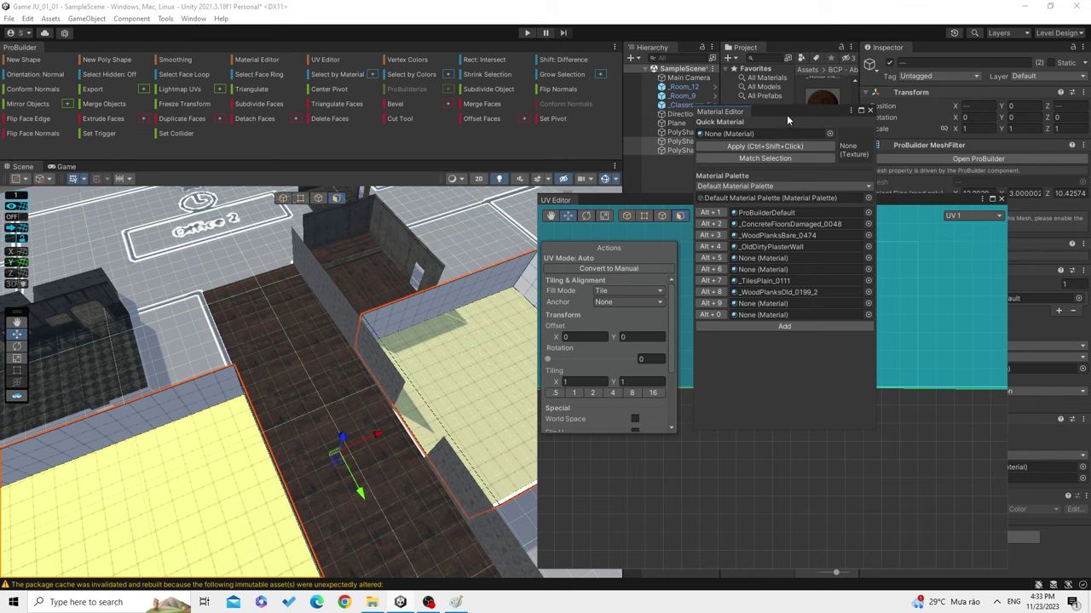
pyautogui.scroll(-5, 389, 339)
pyautogui.click(348, 449)
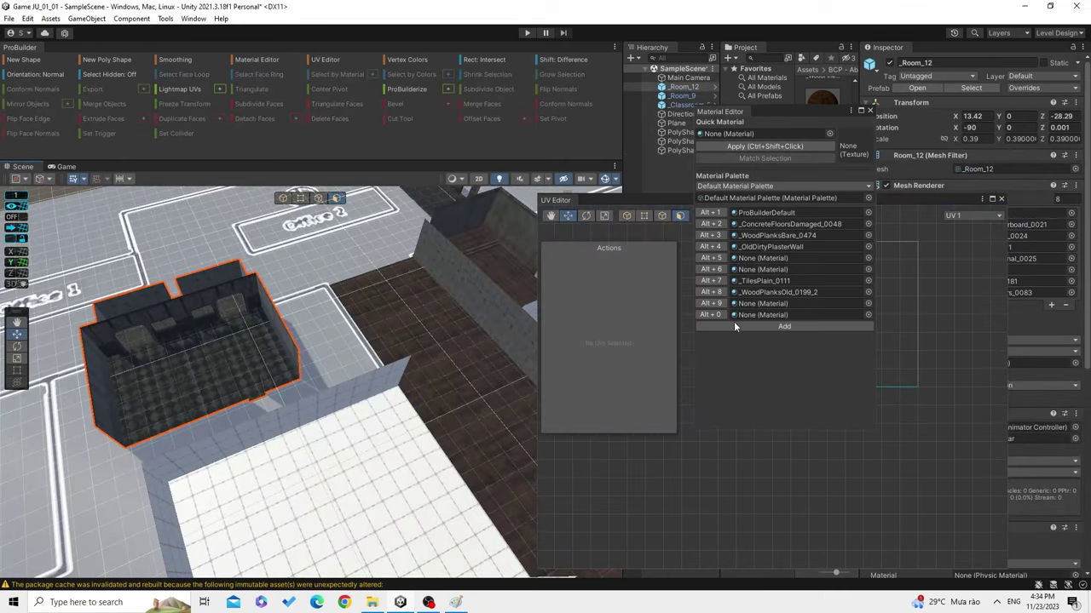
pyautogui.moveTo(929, 199); pyautogui.dragTo(832, 179)
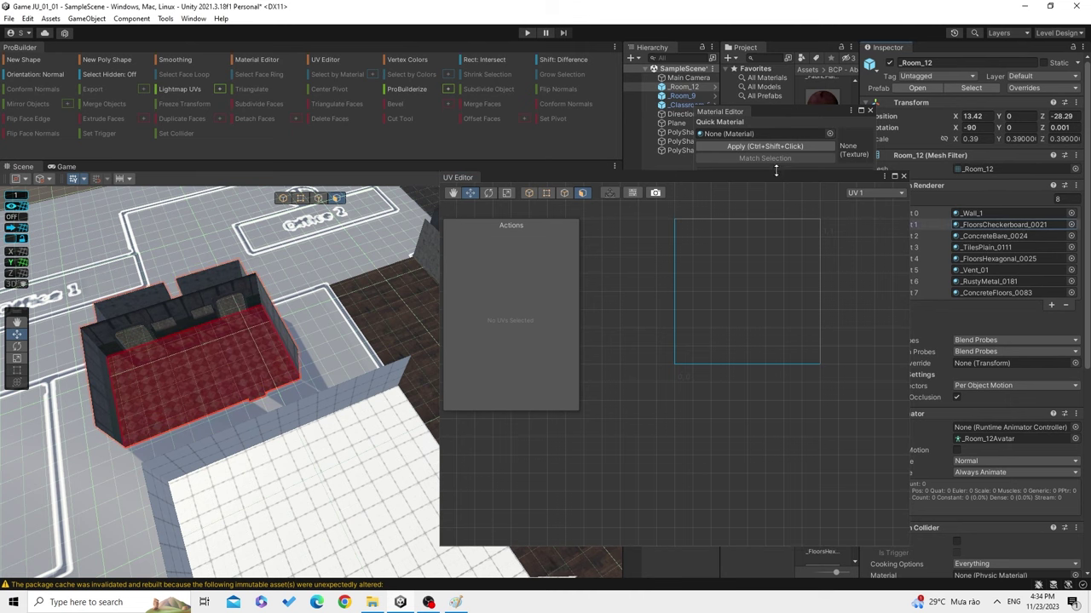
pyautogui.moveTo(832, 179); pyautogui.dragTo(559, 166)
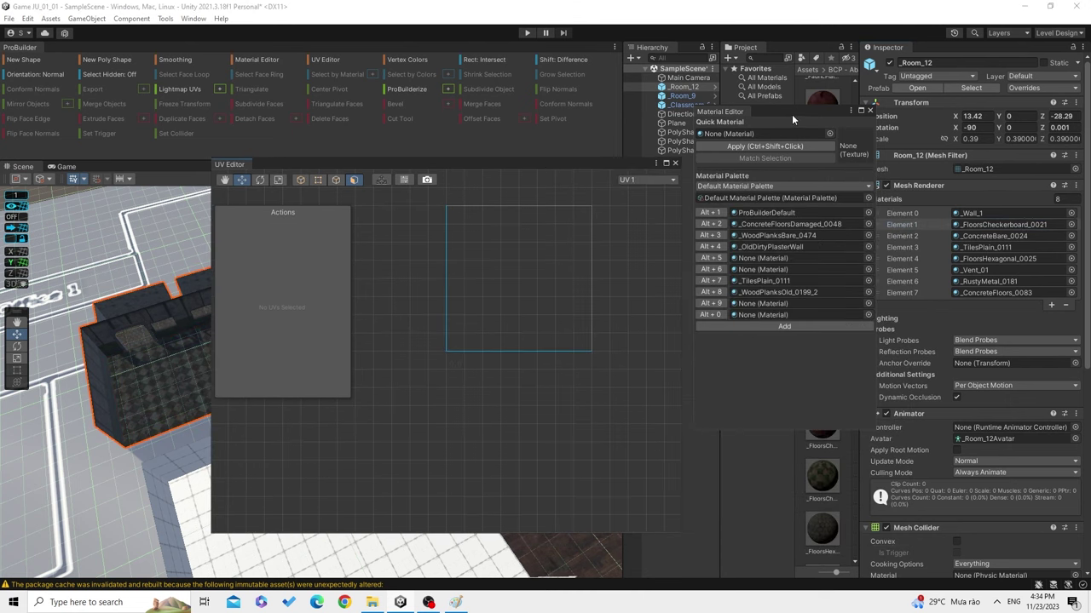
# Drop FloorsCheckerboard_0021 into slot Alt+9 and Classroom_2's PlasterDirty_0062_2 into slot Alt+0.
pyautogui.moveTo(792, 115); pyautogui.dragTo(671, 100)
pyautogui.moveTo(822, 317); pyautogui.dragTo(673, 293)
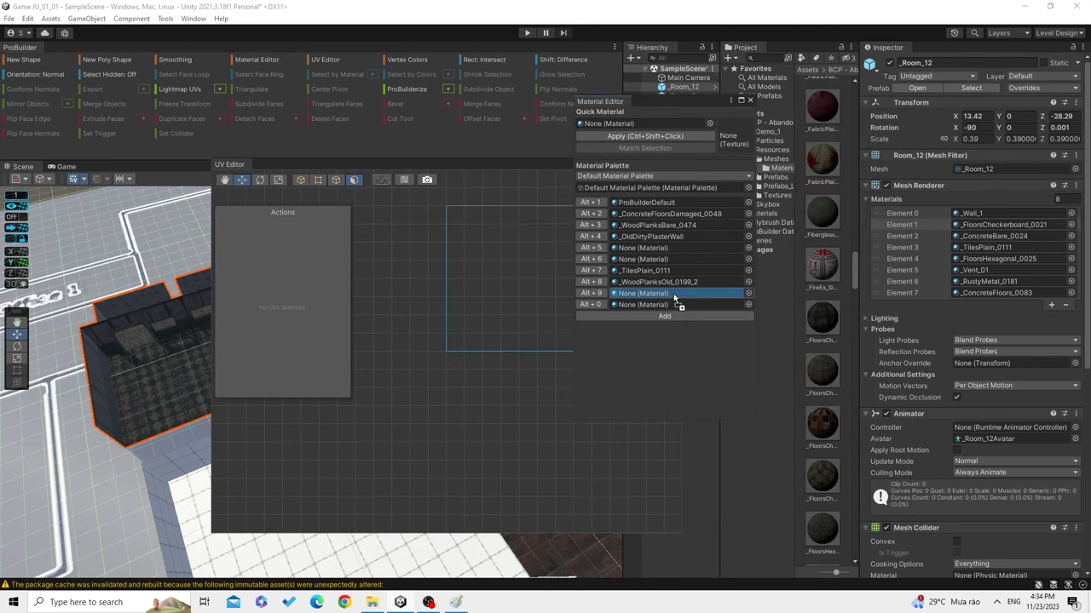
pyautogui.scroll(3, 170, 361)
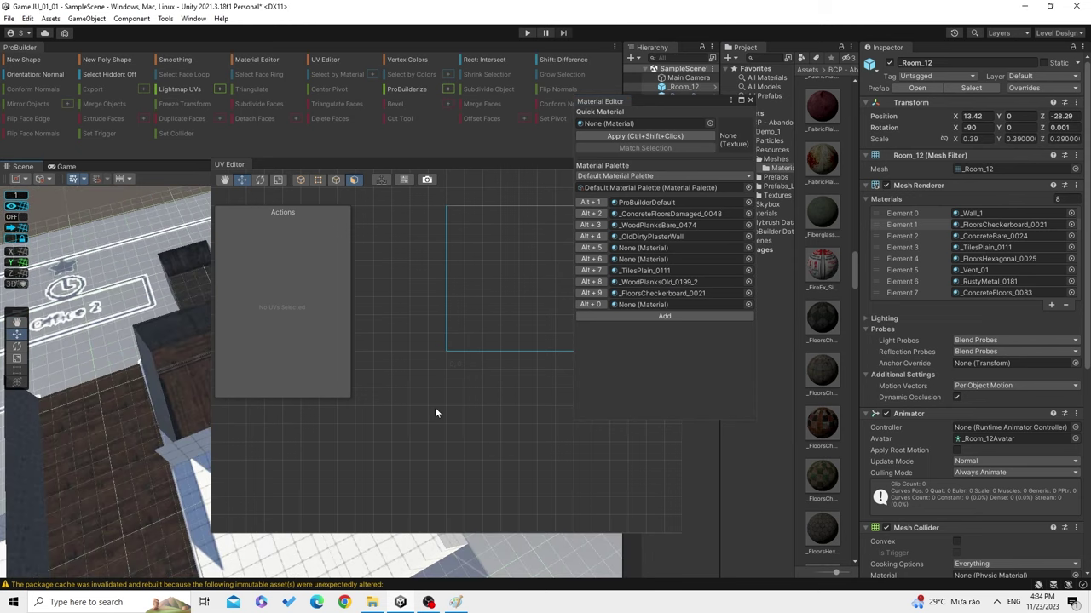
pyautogui.click(170, 333)
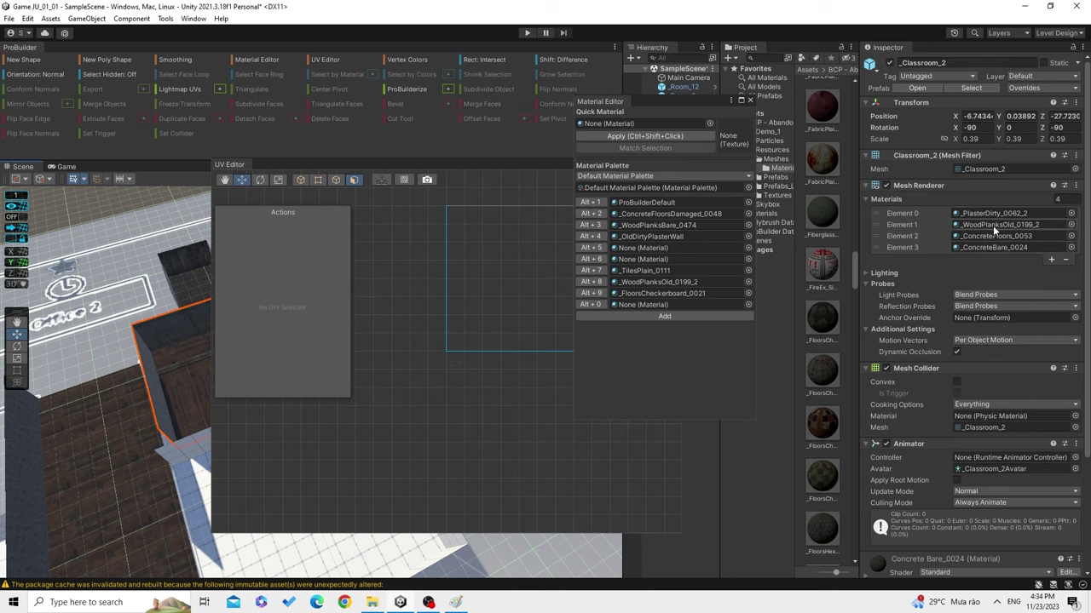
pyautogui.moveTo(998, 211); pyautogui.dragTo(646, 313)
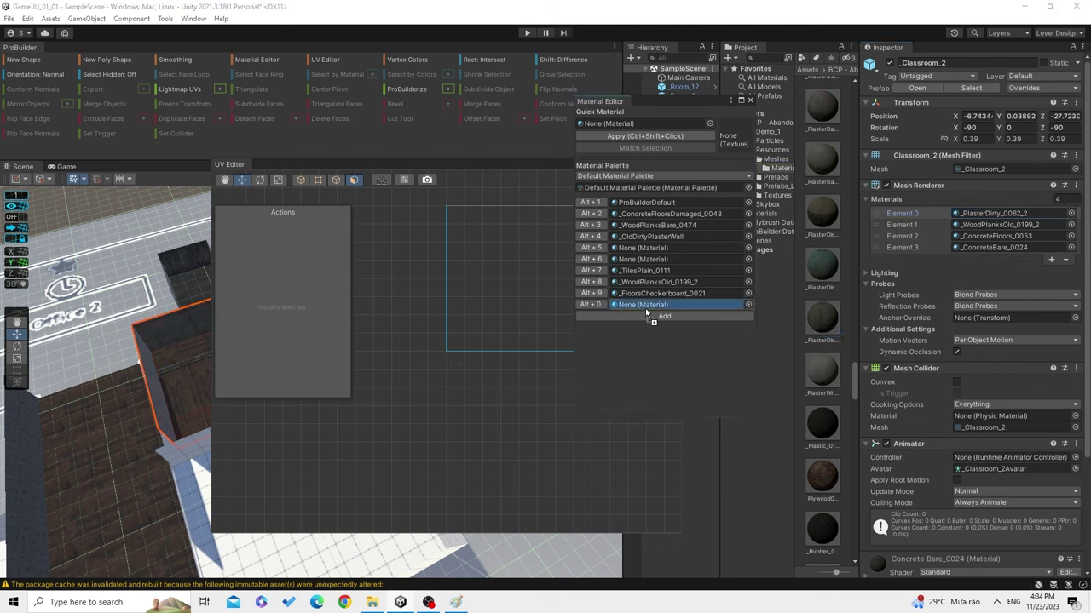
# Apply the checkerboard material (Alt+9) to both new room floors.
pyautogui.click(153, 460)
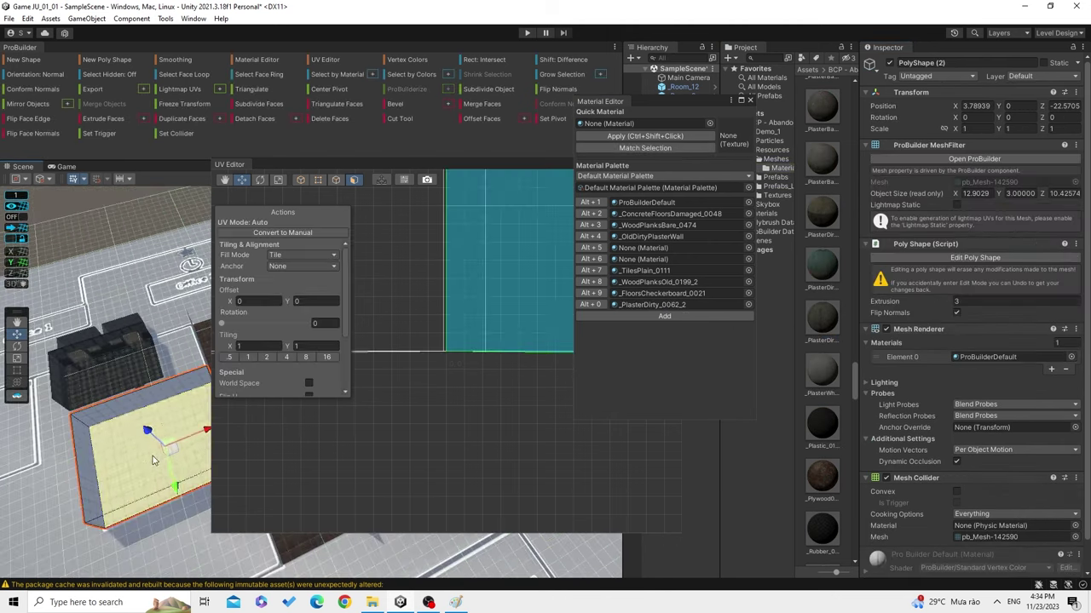
pyautogui.moveTo(153, 460); pyautogui.dragTo(31, 550, button='middle')
pyautogui.keyDown('shift'); pyautogui.click(172, 503); pyautogui.keyUp('shift')
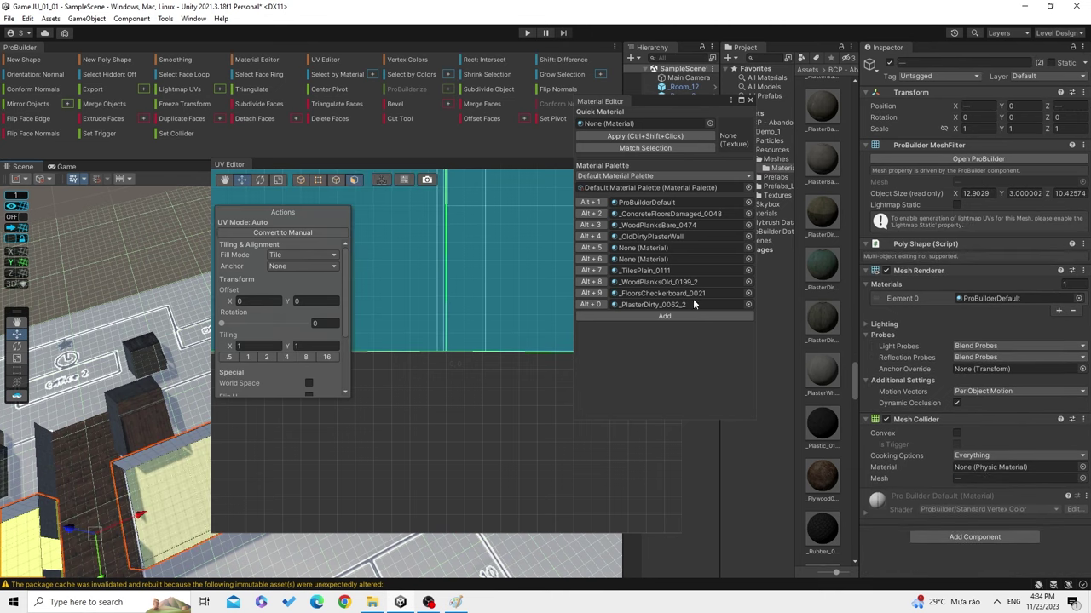
pyautogui.click(592, 293)
# Apply the dirty plaster material (Alt+0) to the walls of both rooms.
pyautogui.moveTo(150, 497); pyautogui.dragTo(155, 406, button='middle')
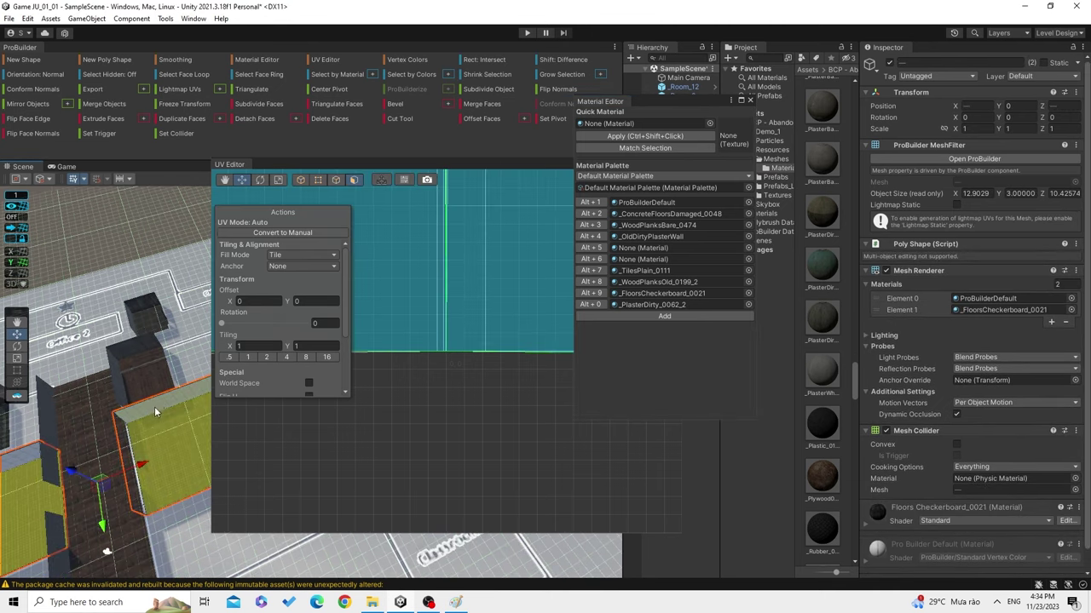
pyautogui.click(155, 406)
pyautogui.keyDown('alt'); pyautogui.moveTo(134, 414); pyautogui.dragTo(199, 418); pyautogui.keyUp('alt')
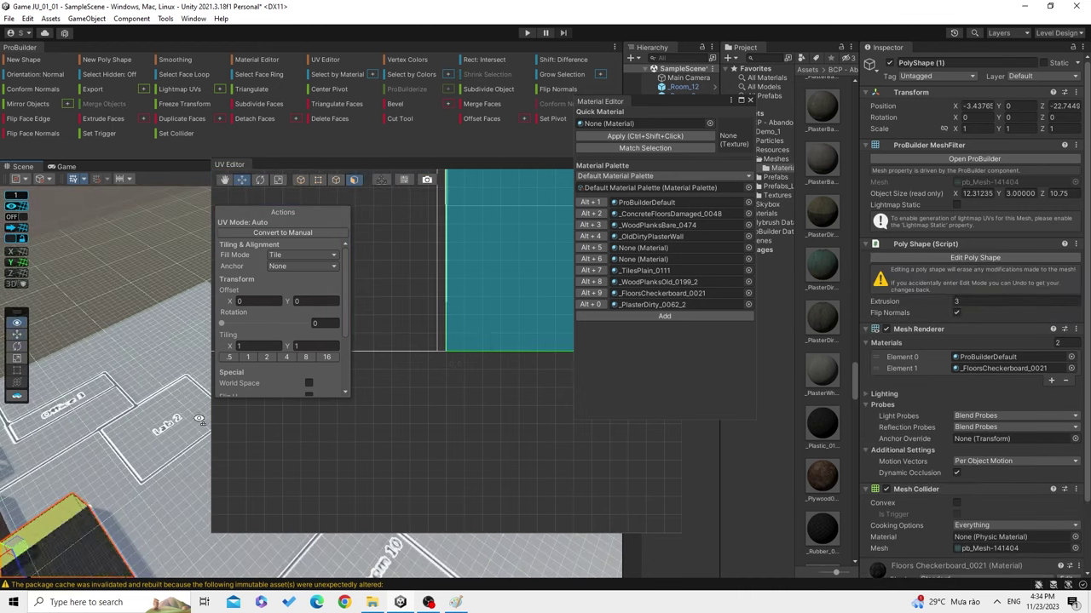
pyautogui.click(516, 173)
pyautogui.press('f')
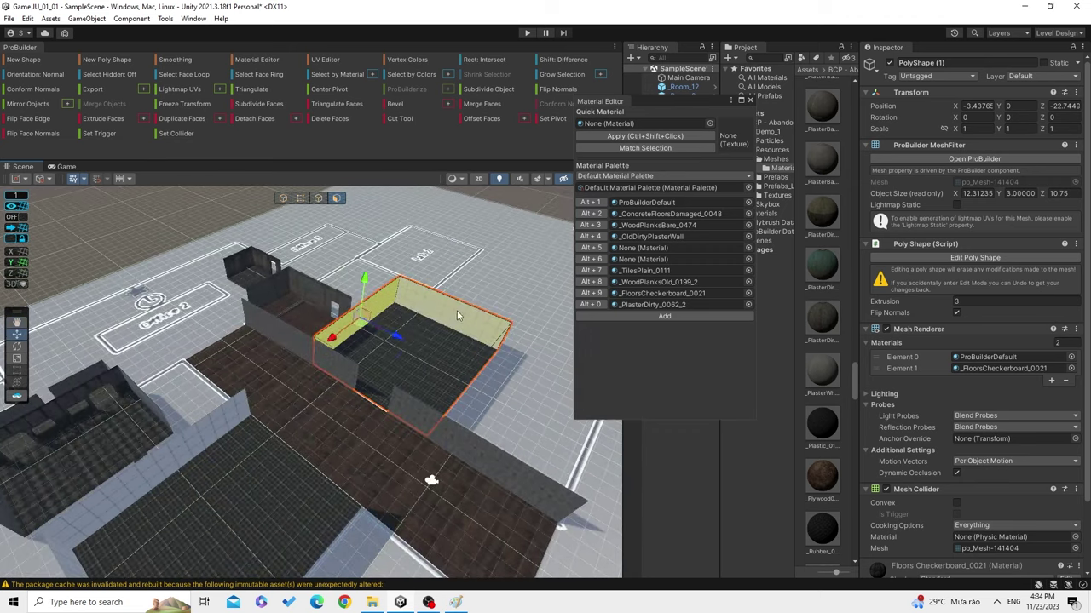
pyautogui.keyDown('shift'); pyautogui.click(467, 348); pyautogui.keyUp('shift')
pyautogui.keyDown('shift'); pyautogui.click(184, 445); pyautogui.keyUp('shift')
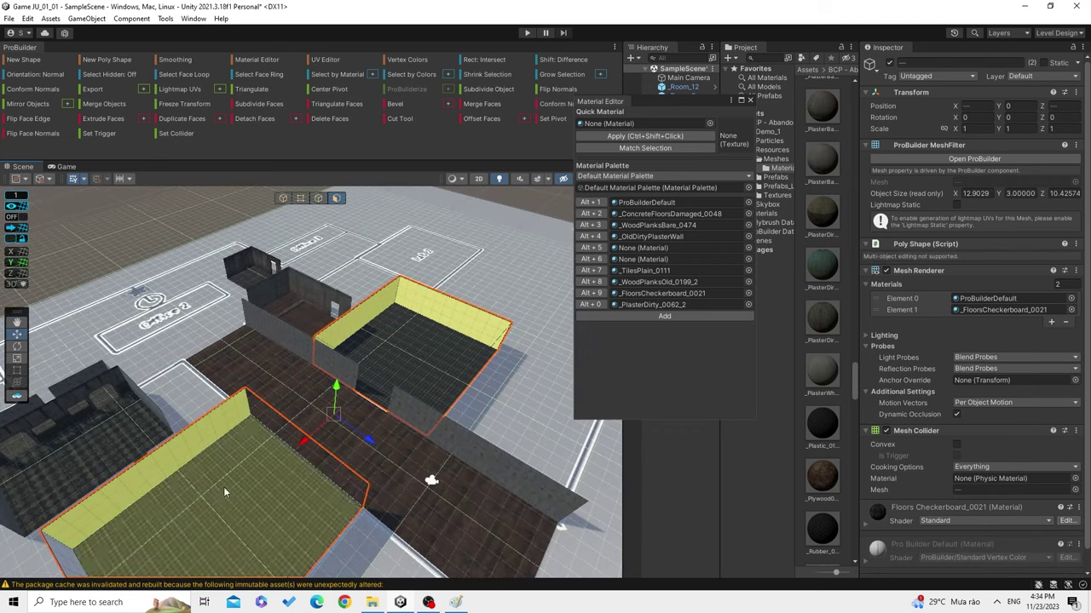
pyautogui.moveTo(223, 486); pyautogui.dragTo(274, 456, button='middle')
pyautogui.press('f')
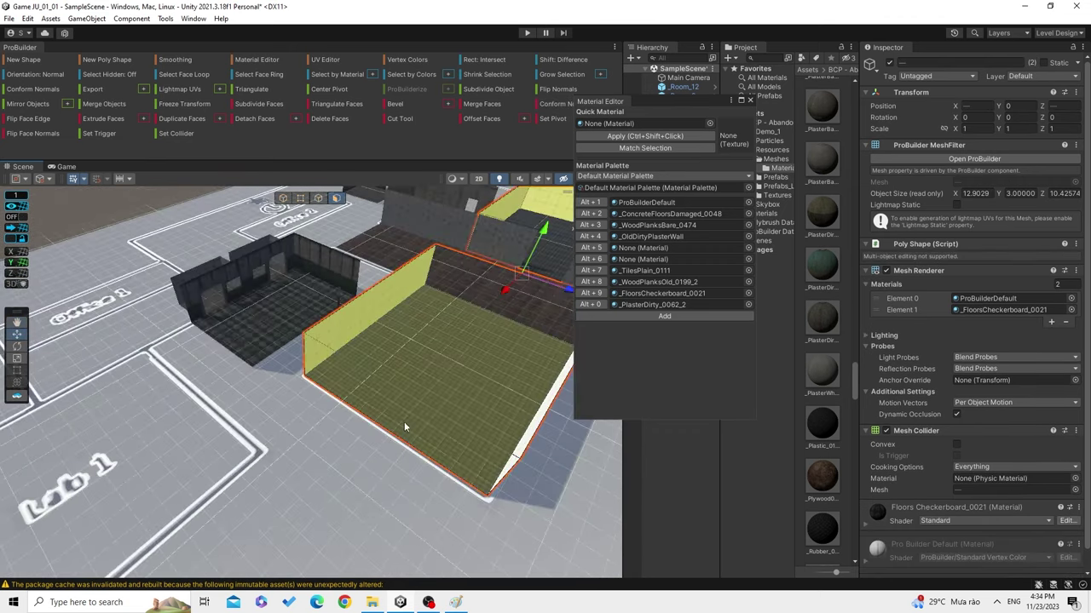
pyautogui.moveTo(477, 402)
pyautogui.mouseDown(button='right')
pyautogui.moveTo(305, 377)
pyautogui.moveTo(534, 358)
pyautogui.moveTo(308, 430)
pyautogui.mouseUp(button='right')
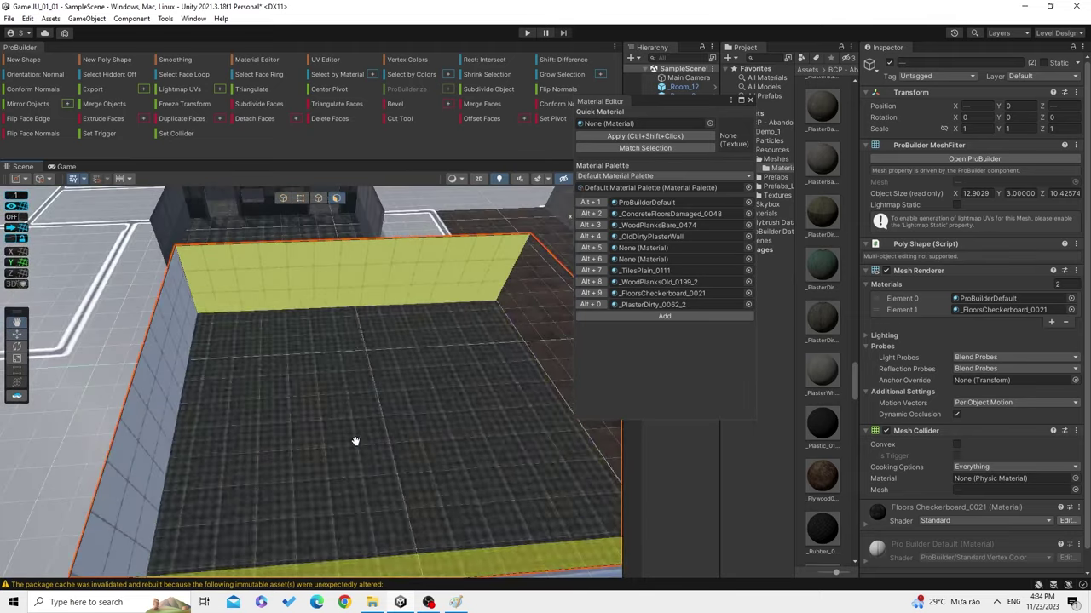
pyautogui.moveTo(308, 430); pyautogui.dragTo(182, 397, button='right')
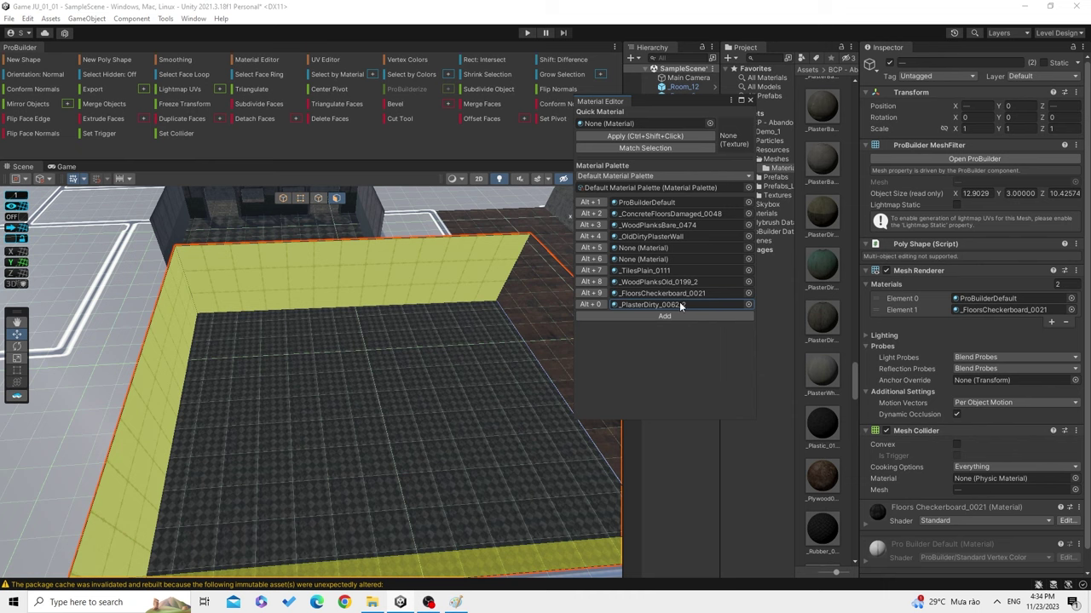
pyautogui.click(607, 304)
pyautogui.scroll(-3, 464, 292)
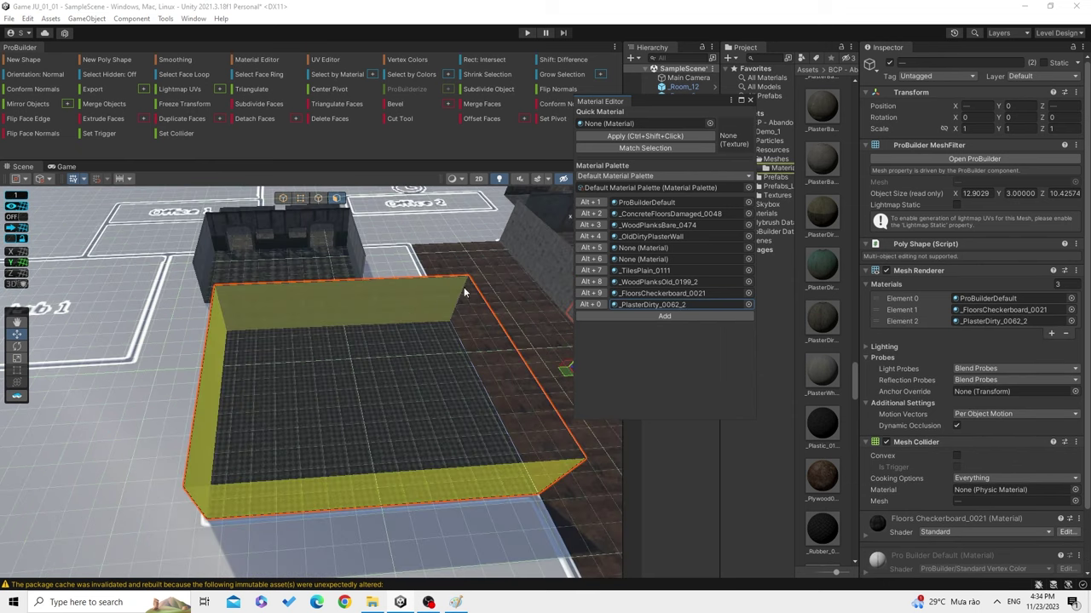
pyautogui.click(335, 63)
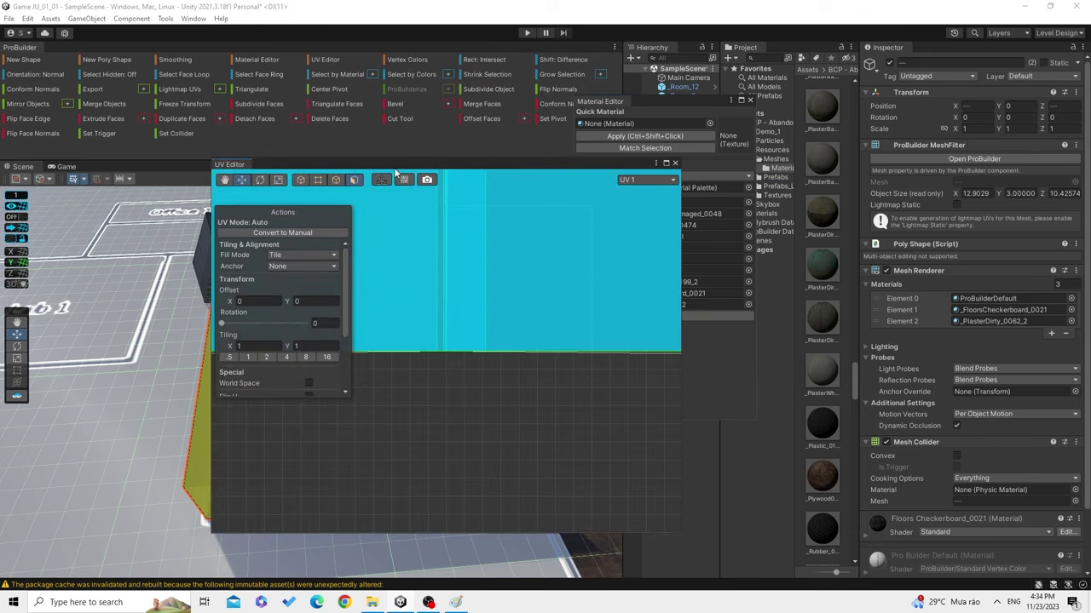
# Select the upper room's plaster walls by material and set their UV fill to Stretch.
pyautogui.moveTo(393, 164); pyautogui.dragTo(698, 201)
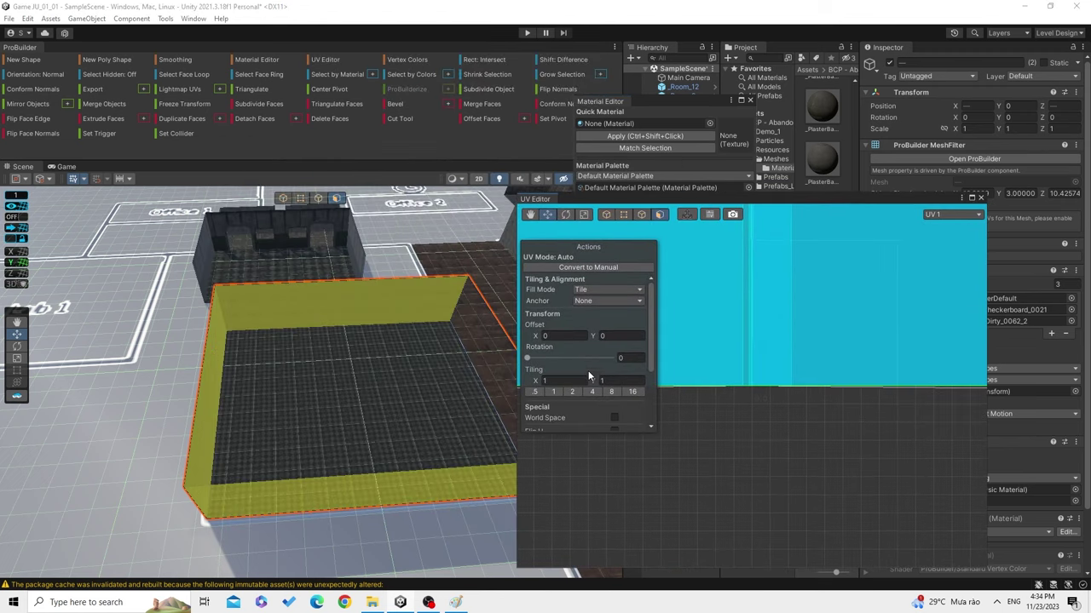
pyautogui.click(149, 416)
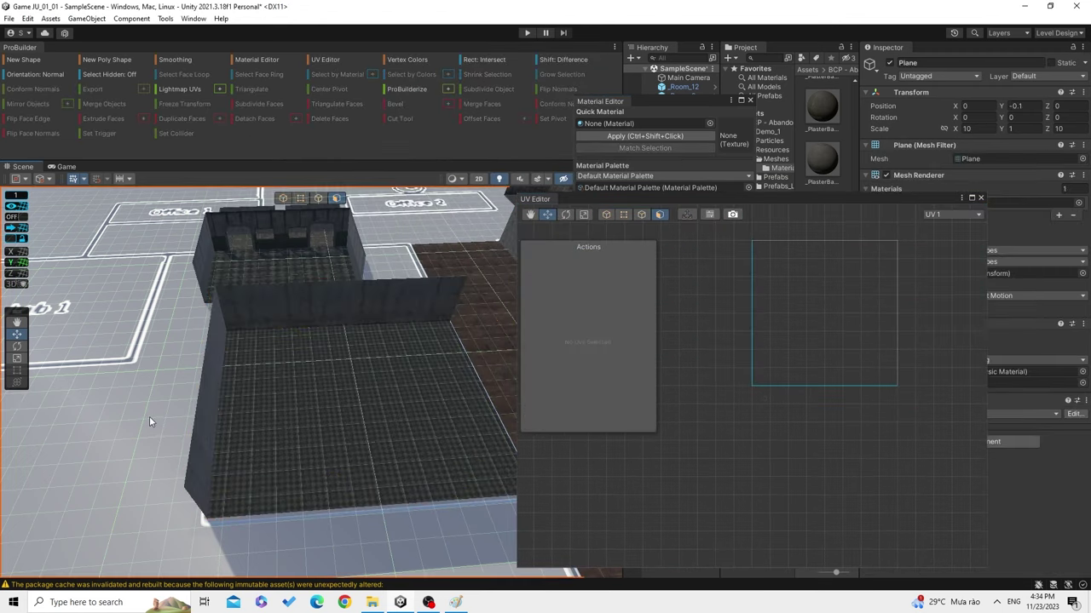
pyautogui.scroll(2, 305, 315)
pyautogui.scroll(3, 308, 314)
pyautogui.scroll(-3, 325, 287)
pyautogui.click(328, 291)
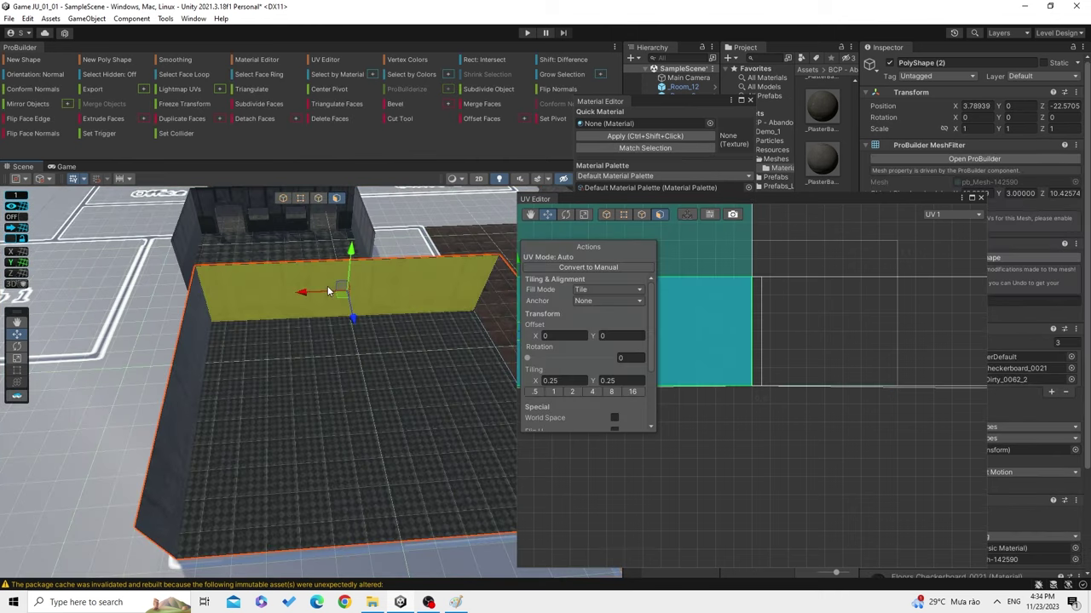
pyautogui.keyDown('shift'); pyautogui.click(198, 377); pyautogui.keyUp('shift')
pyautogui.scroll(-3, 306, 336)
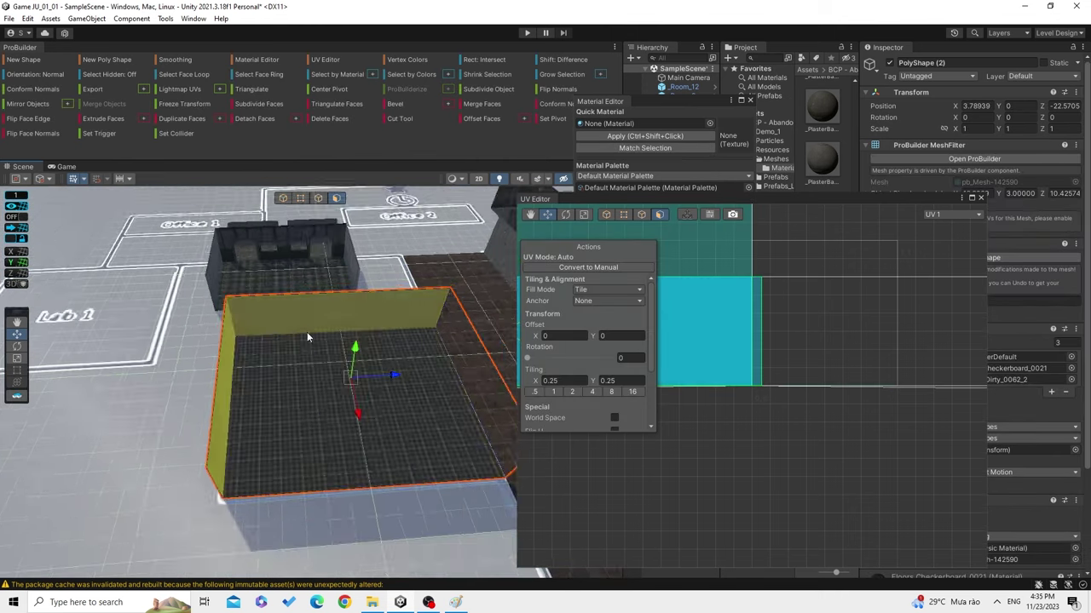
pyautogui.moveTo(307, 331)
pyautogui.keyDown('alt'); pyautogui.mouseDown()
pyautogui.moveTo(297, 241)
pyautogui.moveTo(163, 301)
pyautogui.mouseUp(); pyautogui.keyUp('alt')
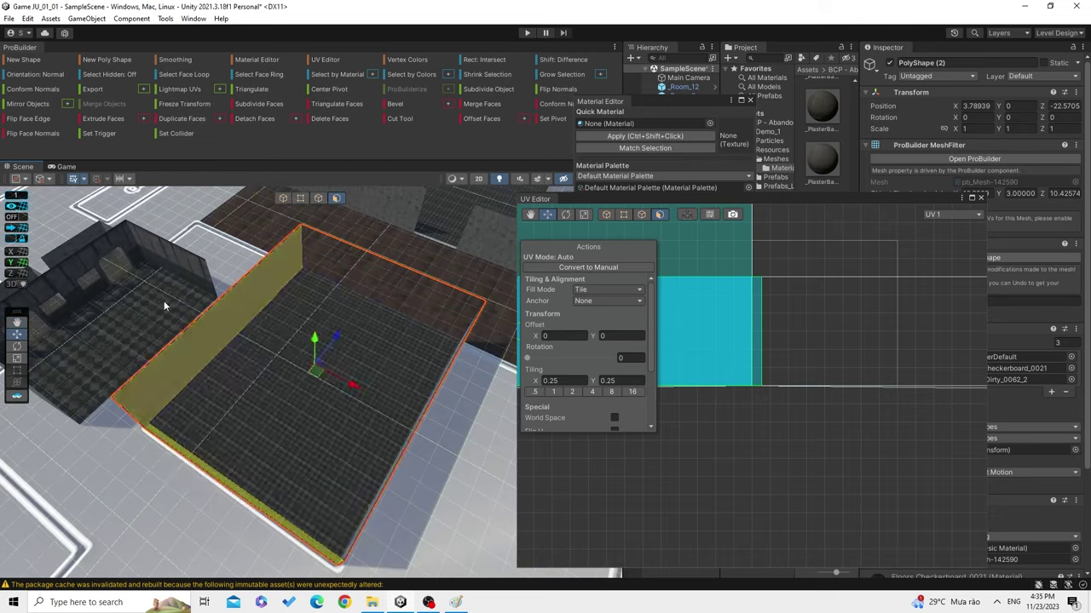
pyautogui.click(411, 469)
pyautogui.moveTo(450, 409)
pyautogui.mouseDown(button='middle')
pyautogui.moveTo(389, 470)
pyautogui.moveTo(396, 444)
pyautogui.mouseUp(button='middle')
pyautogui.moveTo(218, 392); pyautogui.dragTo(276, 315, button='middle')
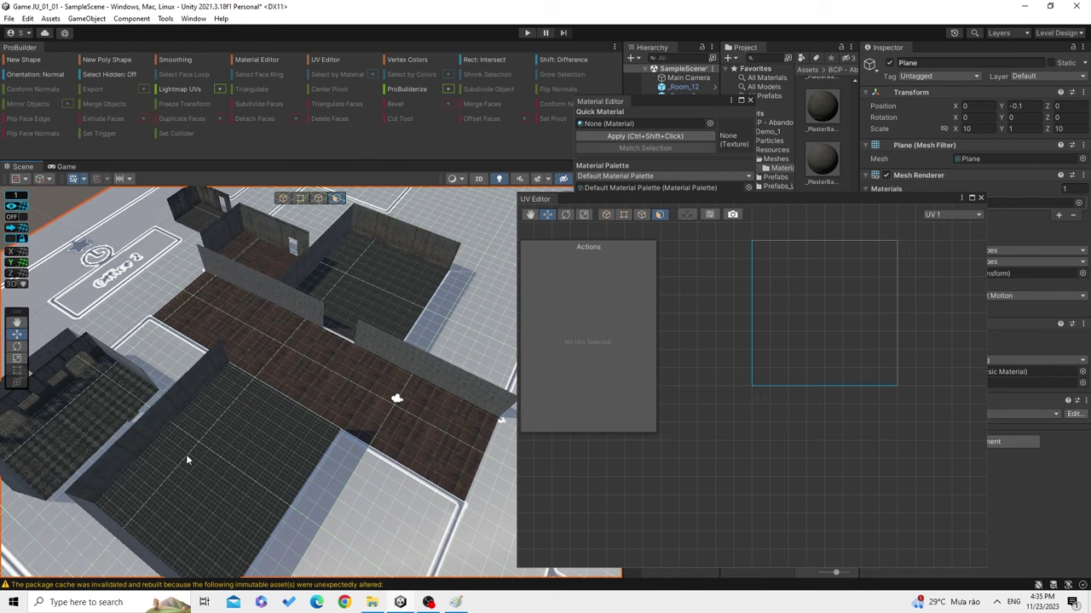
pyautogui.click(332, 247)
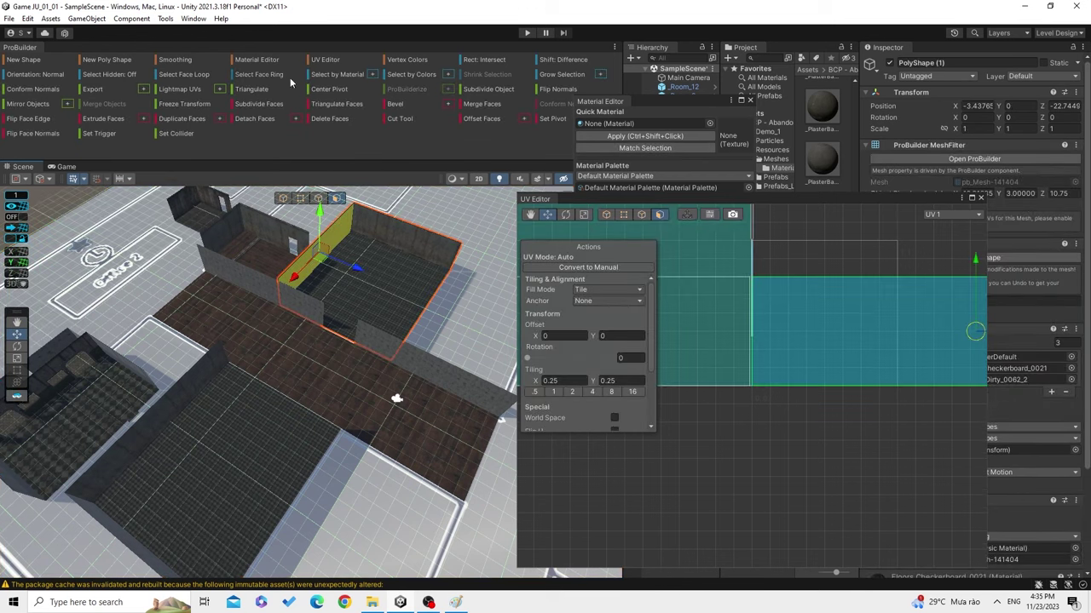
pyautogui.click(336, 75)
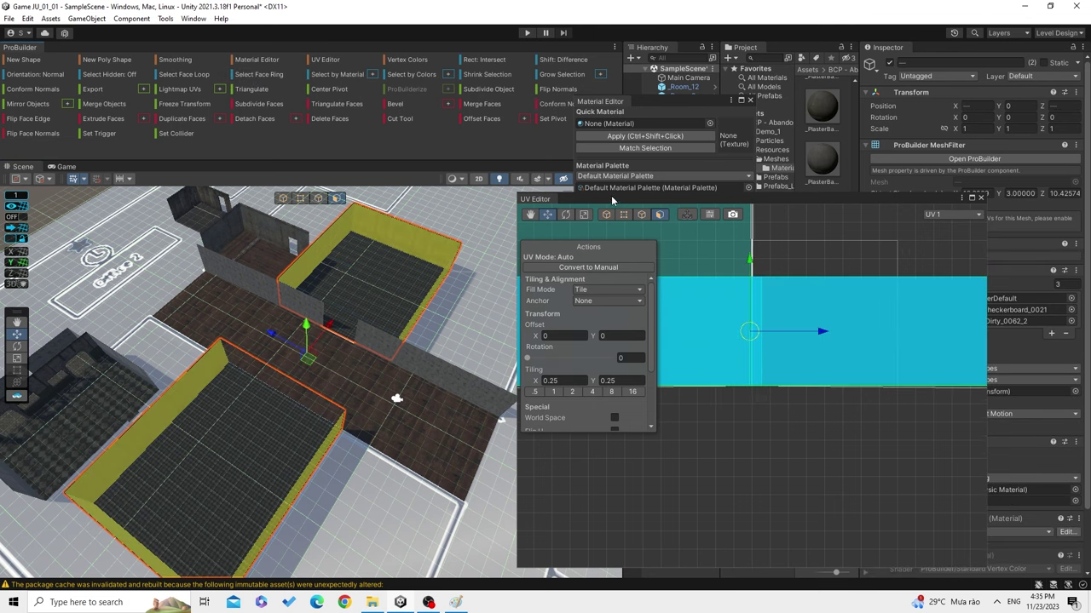
pyautogui.moveTo(611, 200); pyautogui.dragTo(571, 176)
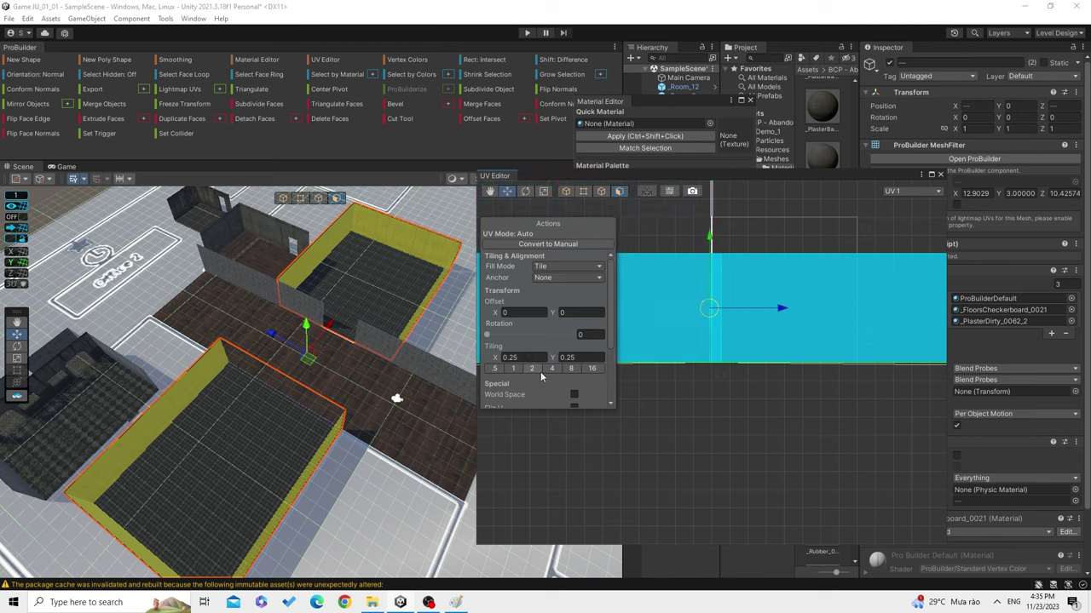
pyautogui.click(548, 267)
pyautogui.click(557, 305)
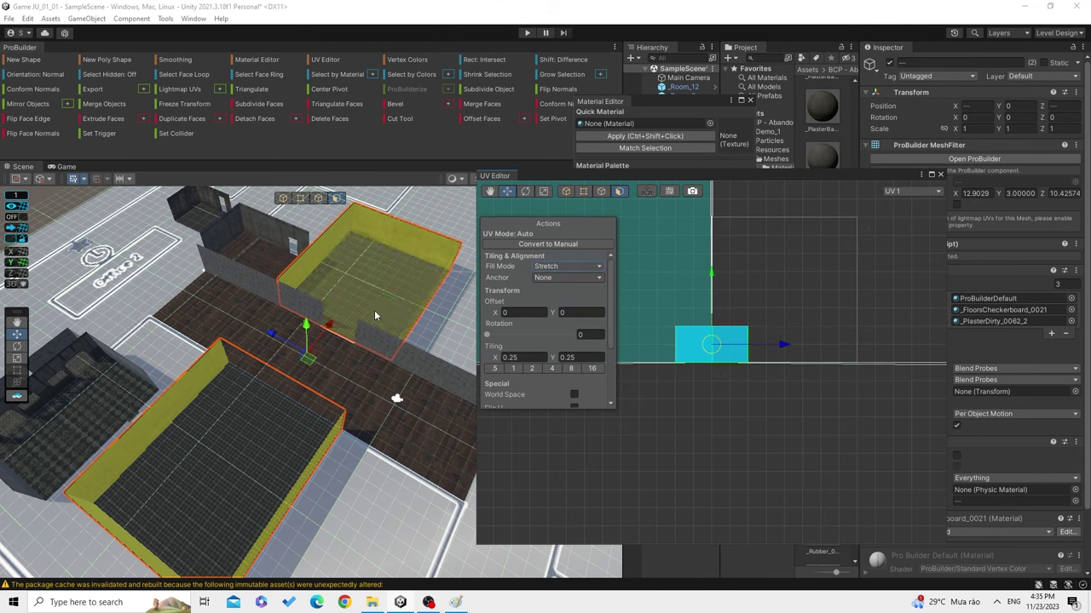
# Select another room's plaster walls by material and set their UV fill to Fit.
pyautogui.click(375, 308)
pyautogui.press('f')
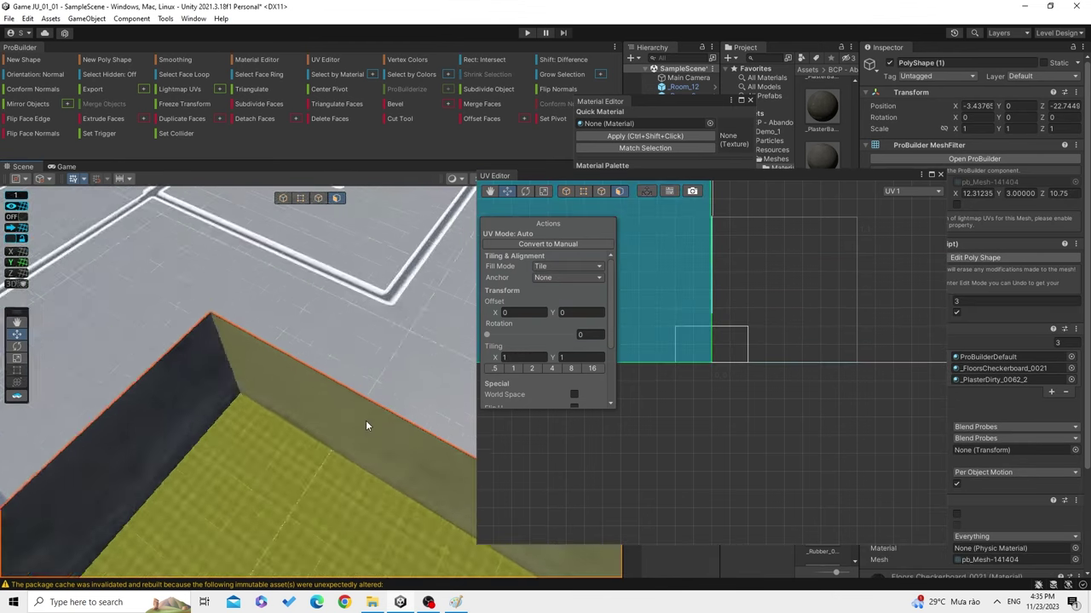
pyautogui.click(419, 219)
pyautogui.scroll(-5, 417, 221)
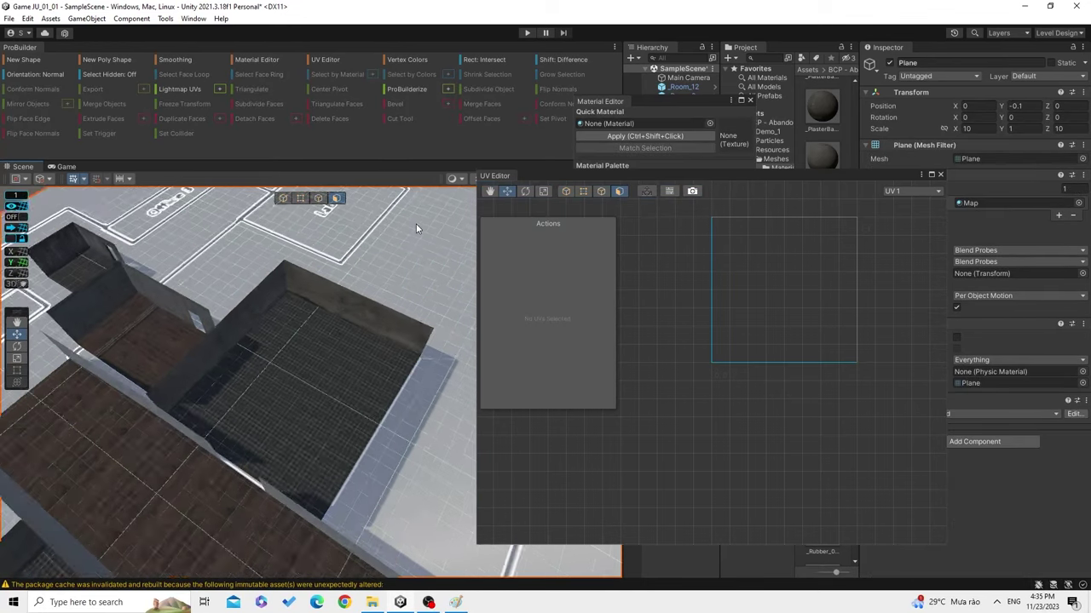
pyautogui.click(351, 318)
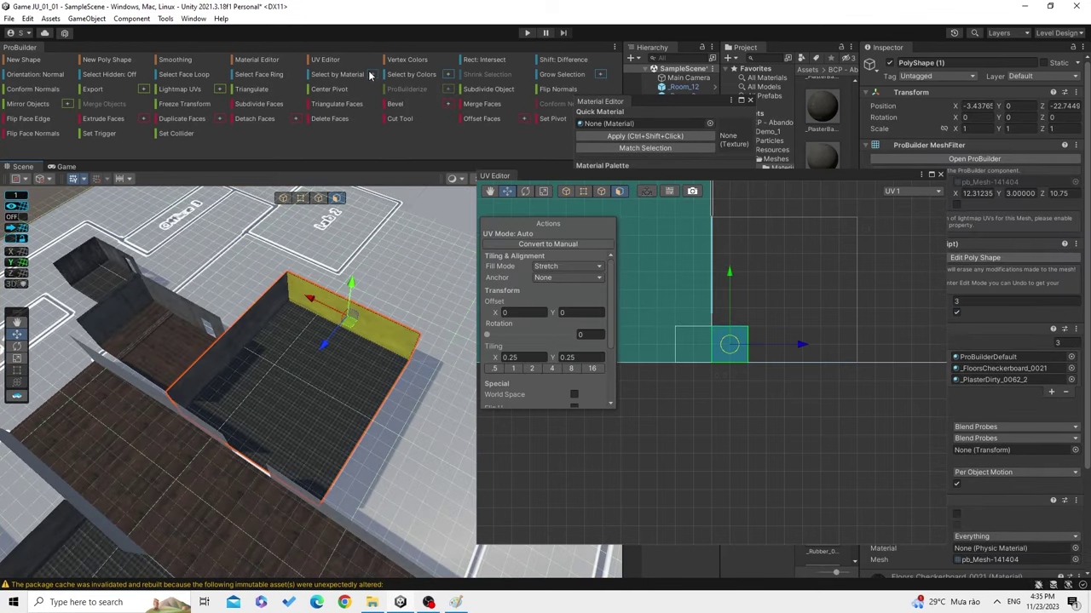
pyautogui.click(341, 76)
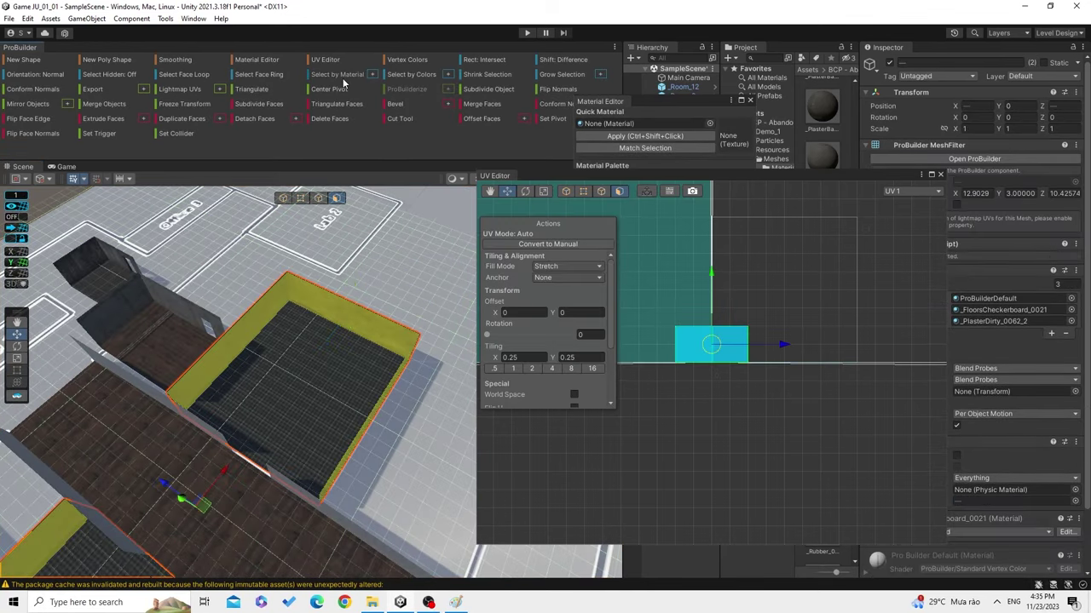
pyautogui.click(545, 266)
pyautogui.click(558, 281)
pyautogui.click(392, 293)
pyautogui.press('f')
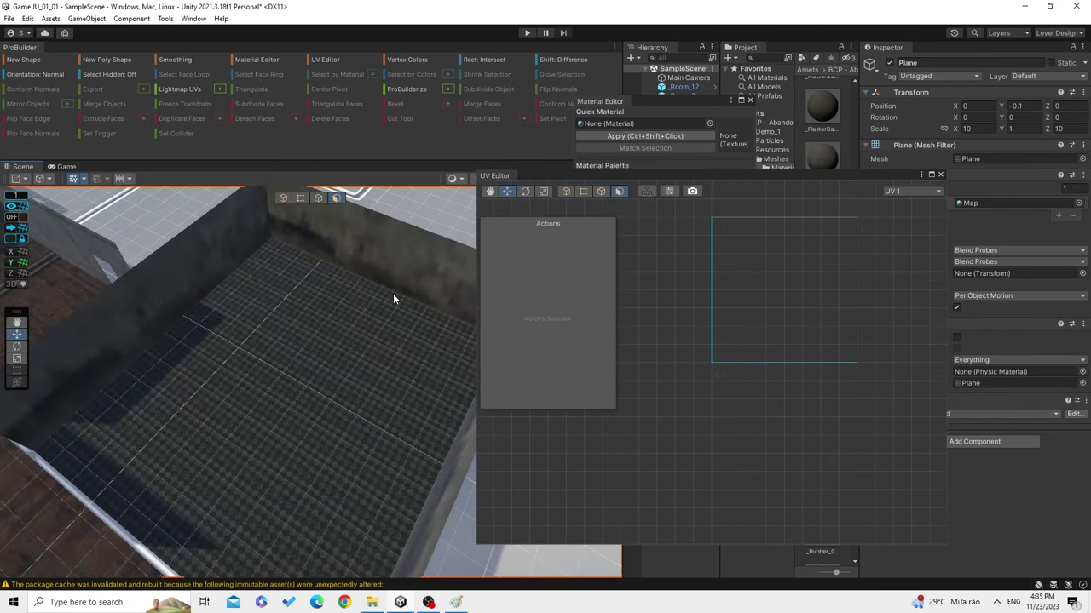
pyautogui.scroll(-5, 393, 293)
pyautogui.scroll(6, 387, 293)
pyautogui.scroll(-1, 230, 332)
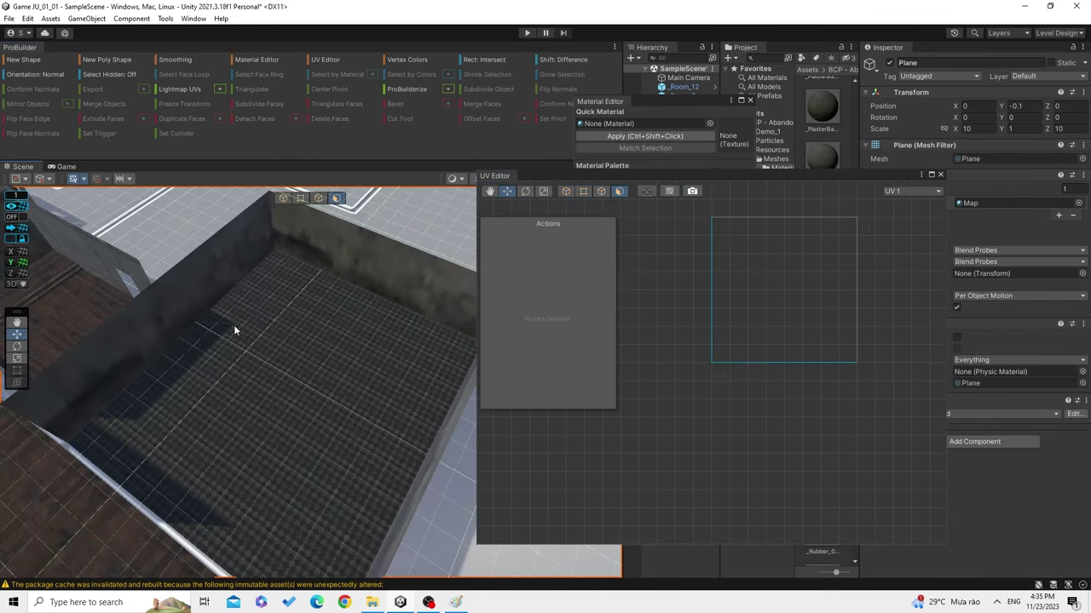
# Give the left, back and right walls Tiling X 1, Y 1 with Stretch fill.
pyautogui.click(235, 277)
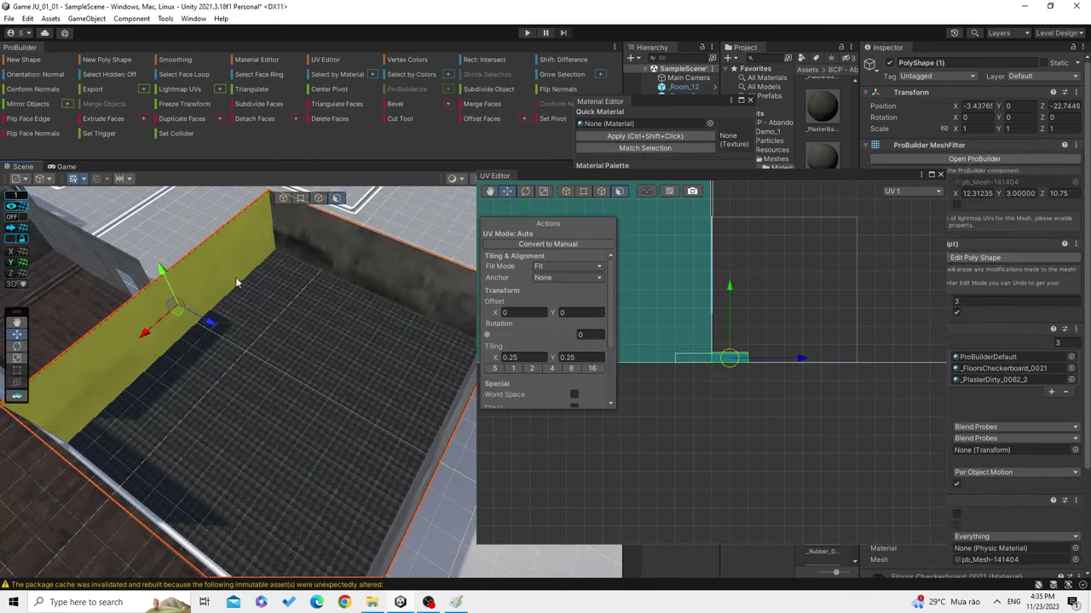
pyautogui.keyDown('shift'); pyautogui.click(464, 277); pyautogui.keyUp('shift')
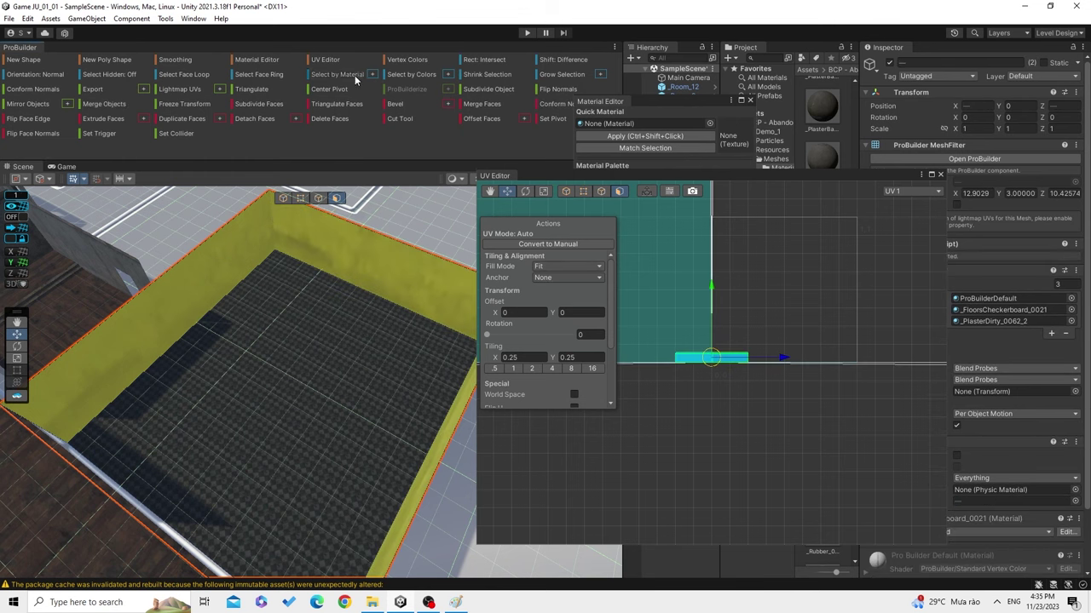
pyautogui.click(523, 358)
pyautogui.write('1')
pyautogui.press('Tab')
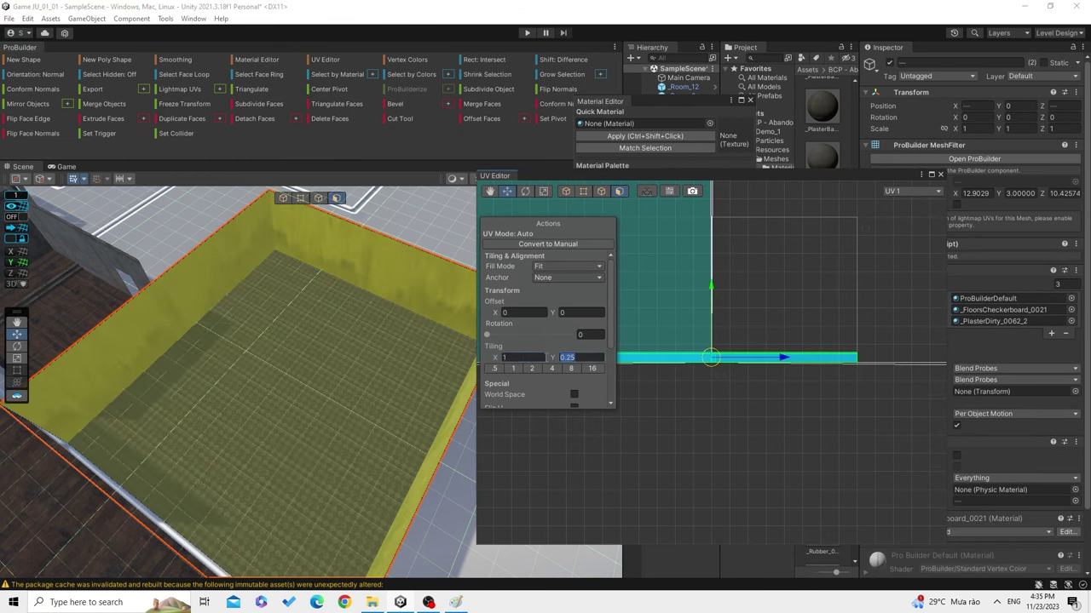
pyautogui.write('1')
pyautogui.click(567, 266)
pyautogui.click(552, 303)
pyautogui.click(423, 242)
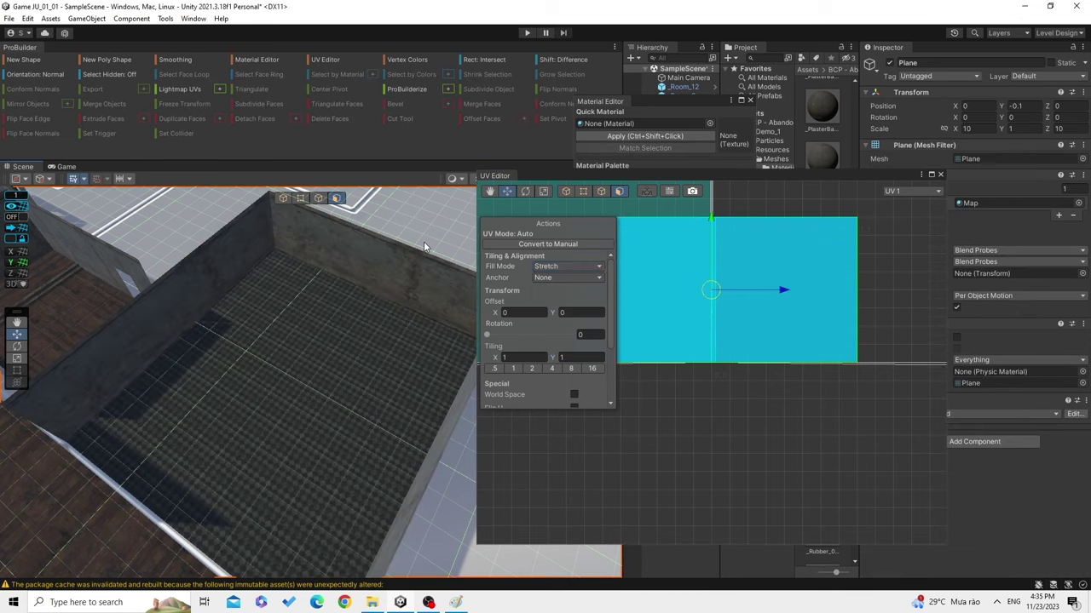
# Orbit and zoom around the rooms to review the plaster wall textures.
pyautogui.keyDown('alt'); pyautogui.moveTo(425, 246); pyautogui.dragTo(191, 283); pyautogui.keyUp('alt')
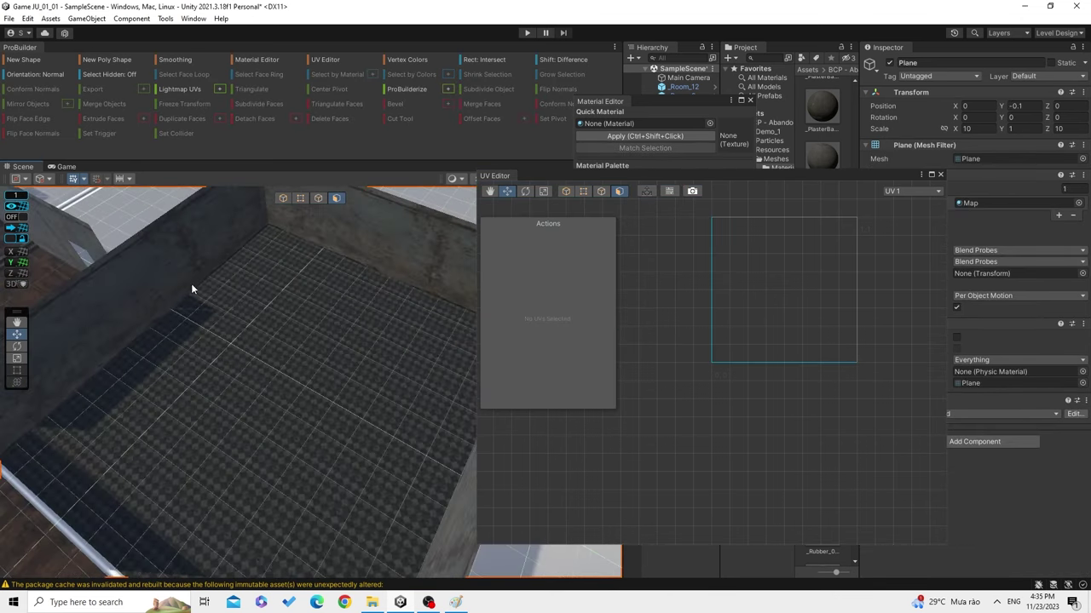
pyautogui.scroll(-5, 161, 273)
pyautogui.moveTo(260, 269)
pyautogui.mouseDown(button='middle')
pyautogui.moveTo(323, 290)
pyautogui.moveTo(297, 265)
pyautogui.mouseUp(button='middle')
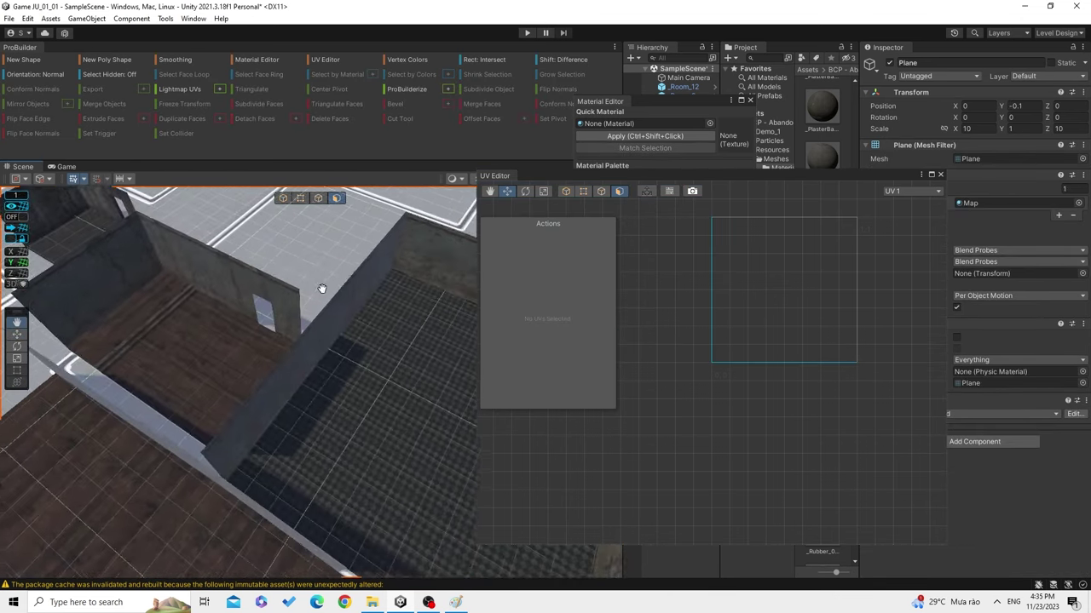
pyautogui.scroll(3, 316, 287)
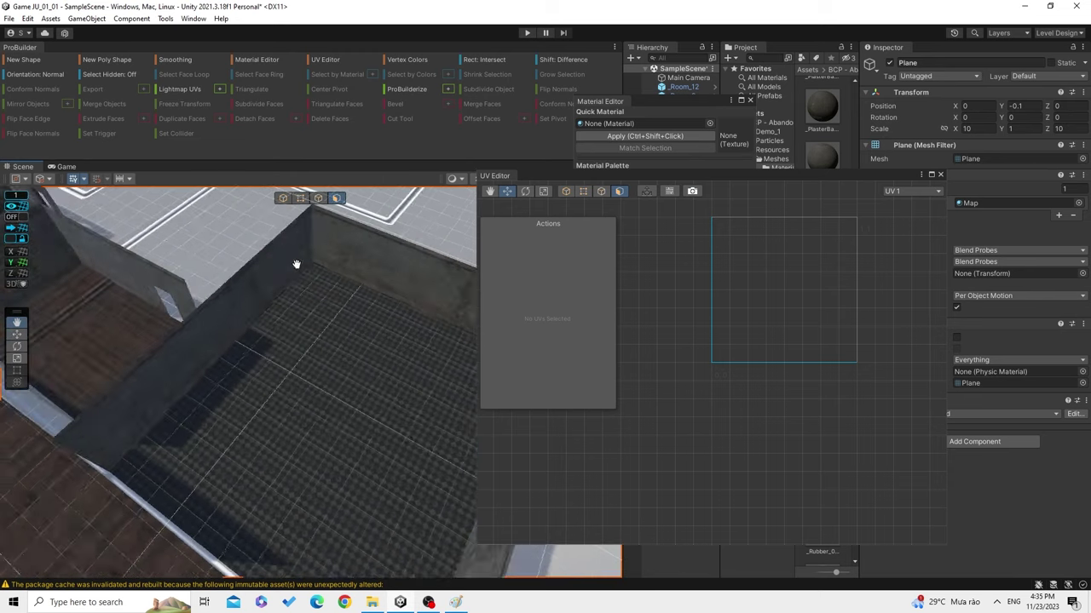
pyautogui.scroll(-5, 356, 295)
pyautogui.scroll(4, 318, 303)
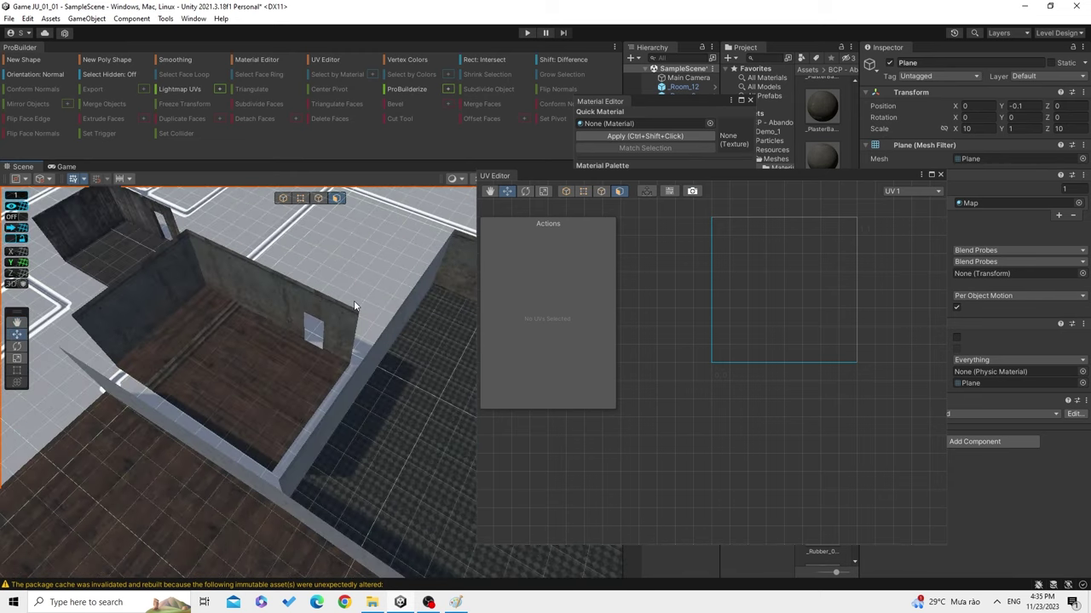
pyautogui.scroll(3, 307, 299)
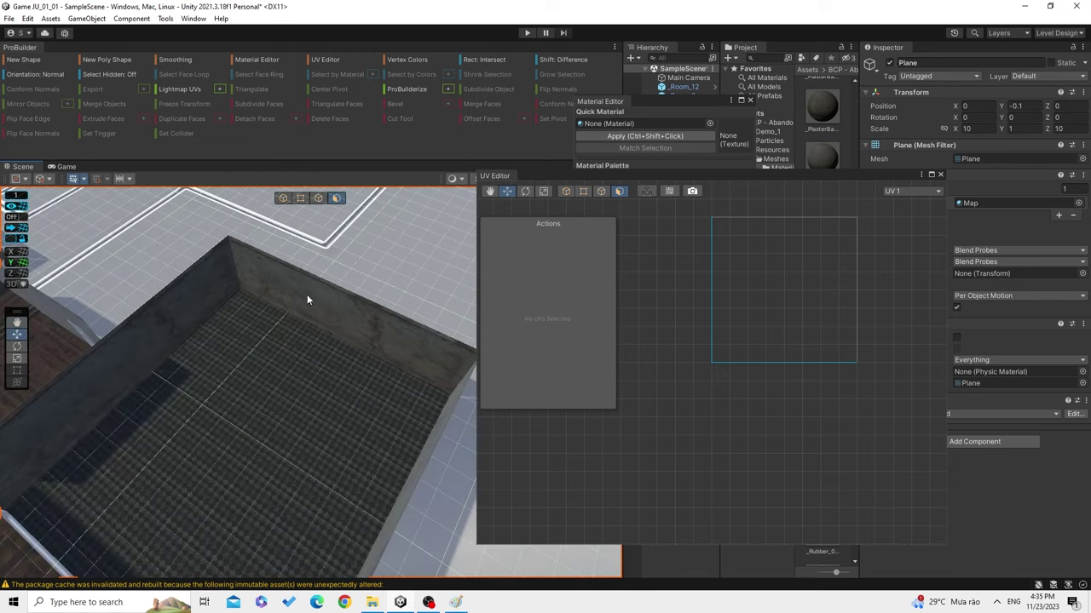
pyautogui.scroll(-2, 418, 337)
pyautogui.scroll(-3, 352, 323)
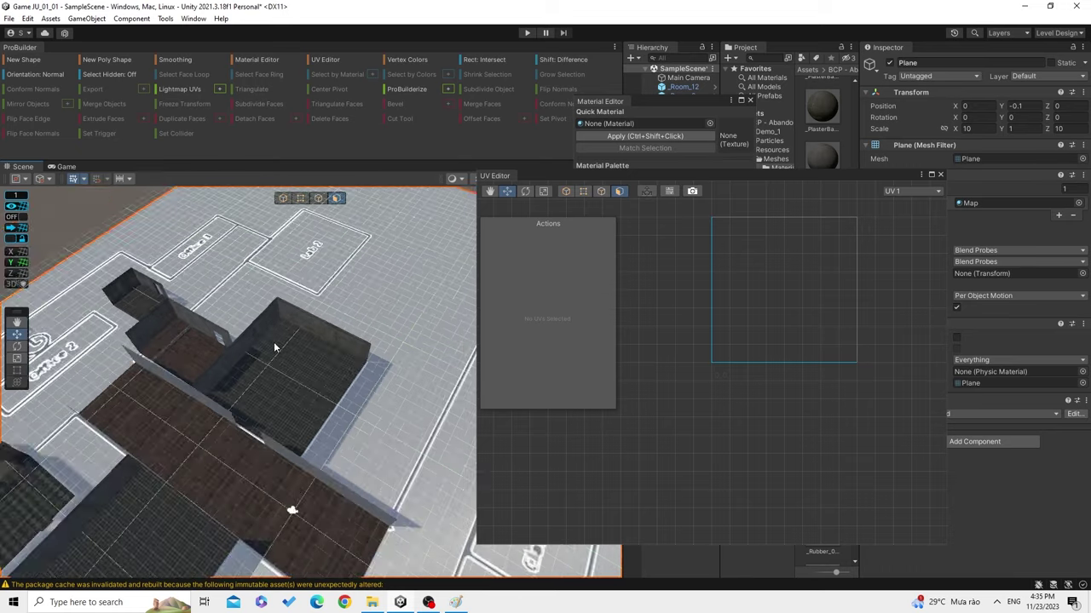
pyautogui.moveTo(272, 341); pyautogui.dragTo(349, 276, button='middle')
pyautogui.click(348, 397)
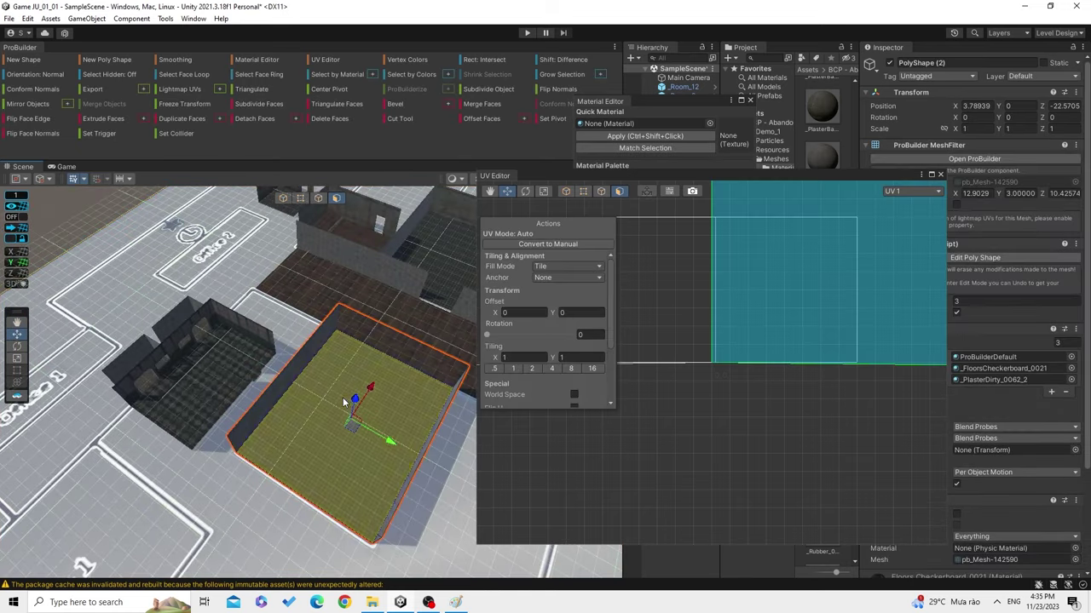
pyautogui.click(187, 482)
pyautogui.scroll(3, 188, 469)
pyautogui.scroll(-3, 190, 460)
pyautogui.click(262, 448)
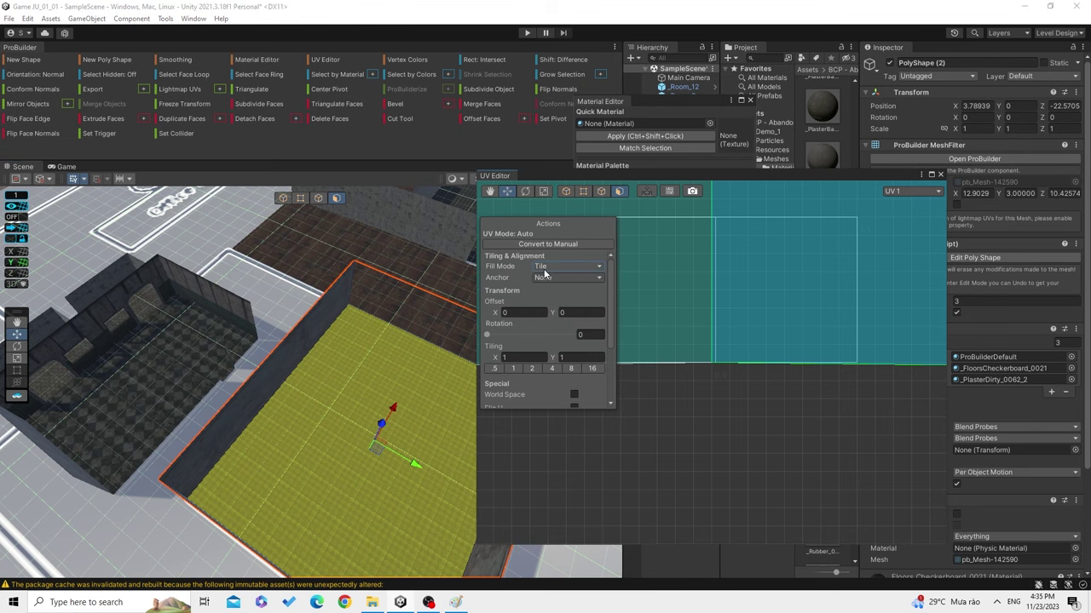
pyautogui.keyDown('alt'); pyautogui.moveTo(468, 290); pyautogui.dragTo(413, 302); pyautogui.keyUp('alt')
pyautogui.click(455, 251)
pyautogui.keyDown('shift'); pyautogui.click(341, 341); pyautogui.keyUp('shift')
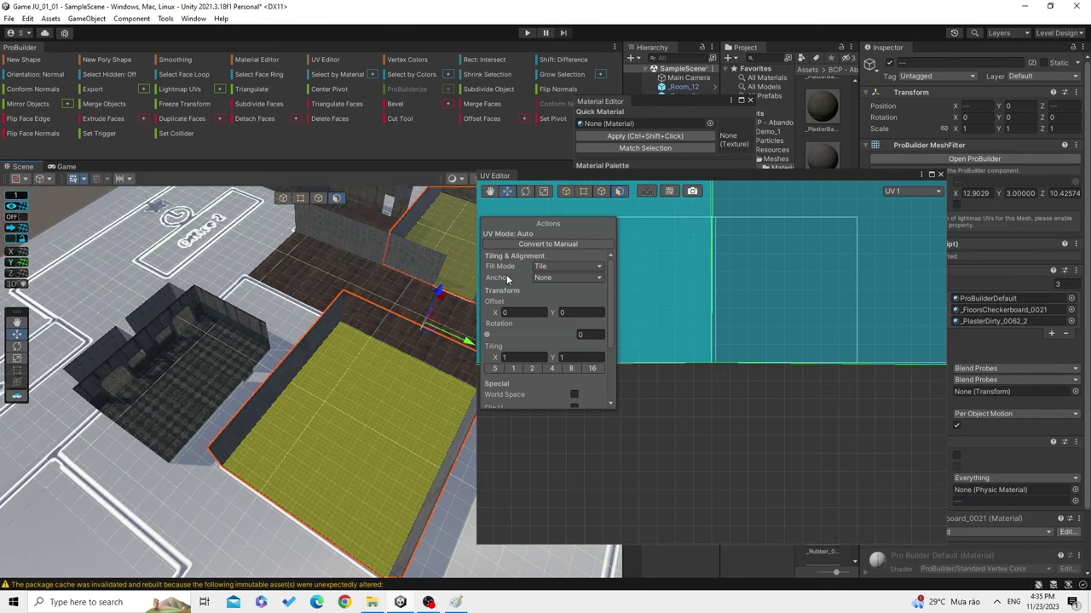
pyautogui.click(554, 267)
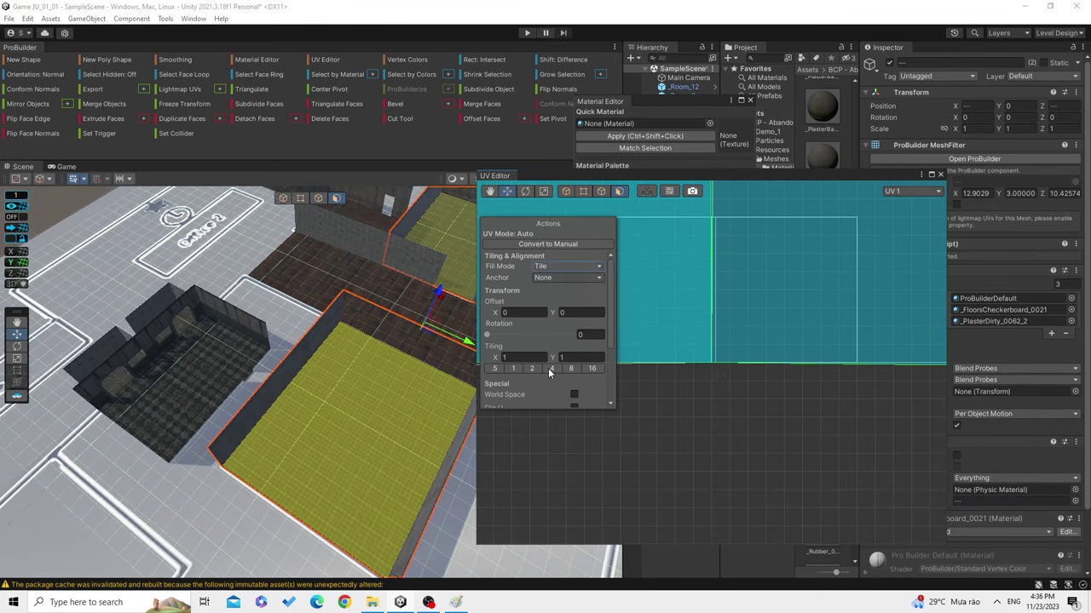
pyautogui.click(221, 516)
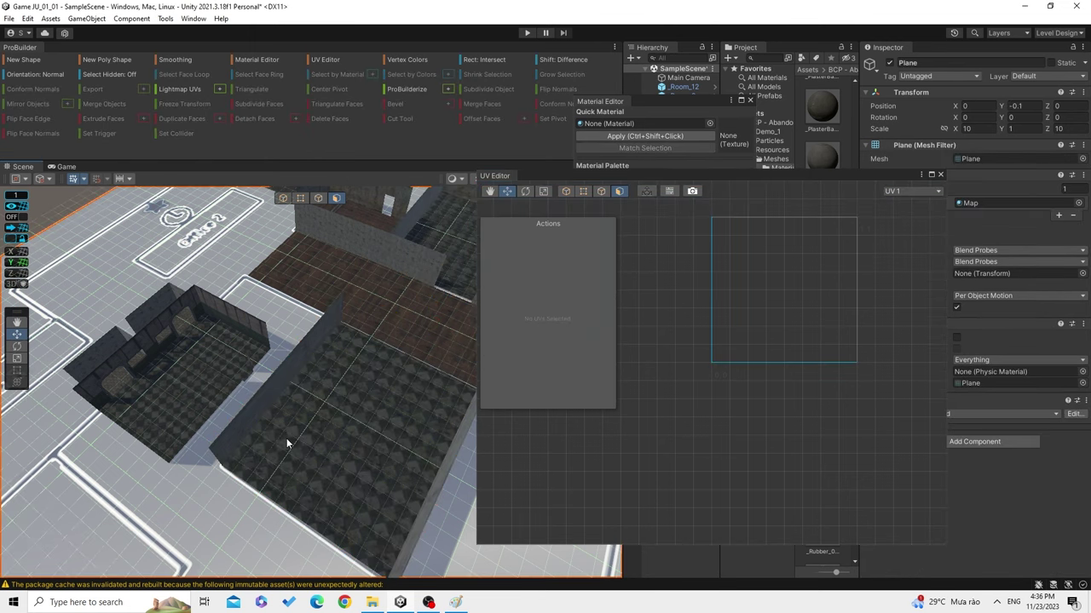
pyautogui.moveTo(287, 438)
pyautogui.mouseDown(button='right')
pyautogui.moveTo(278, 413)
pyautogui.moveTo(290, 398)
pyautogui.mouseUp(button='right')
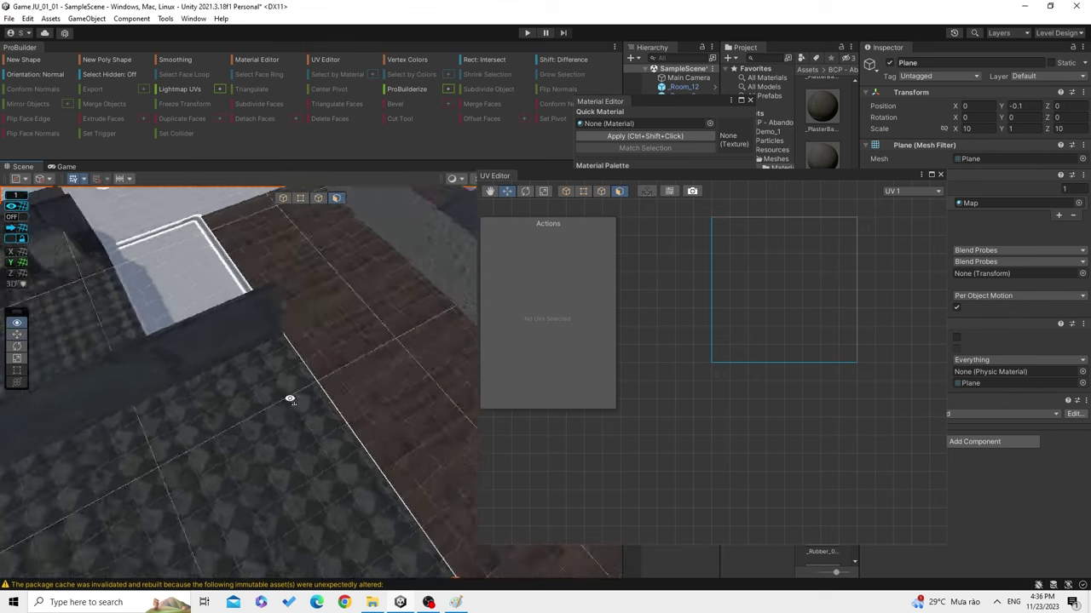
pyautogui.moveTo(289, 399); pyautogui.dragTo(236, 426, button='right')
# Check the upper room's floor, the neighbouring room's floor face and the ground plane.
pyautogui.click(354, 430)
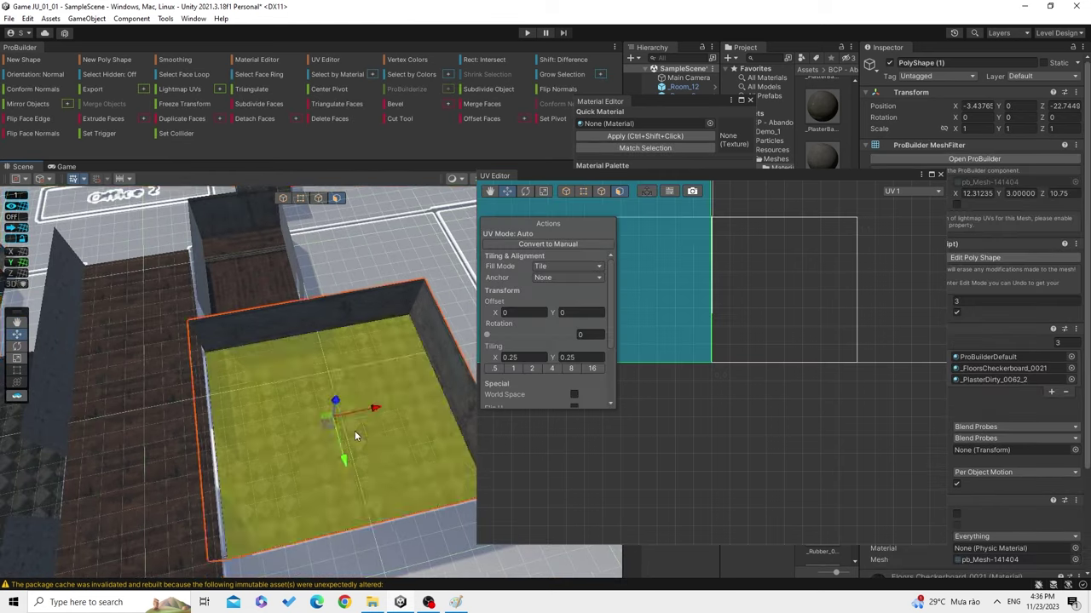
pyautogui.moveTo(355, 436); pyautogui.dragTo(349, 417, button='right')
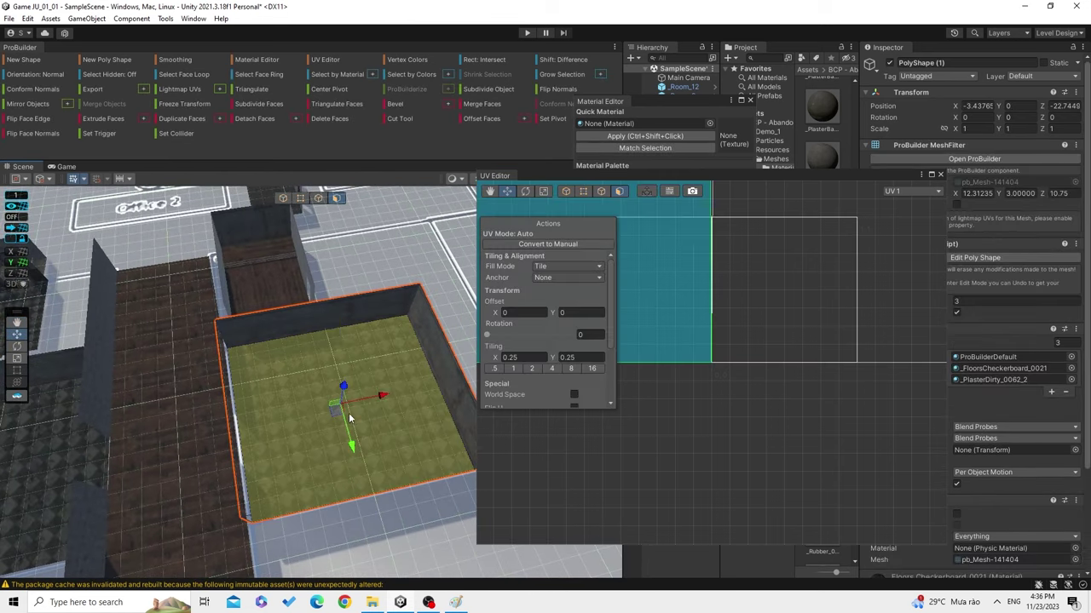
pyautogui.moveTo(376, 397); pyautogui.dragTo(211, 444, button='right')
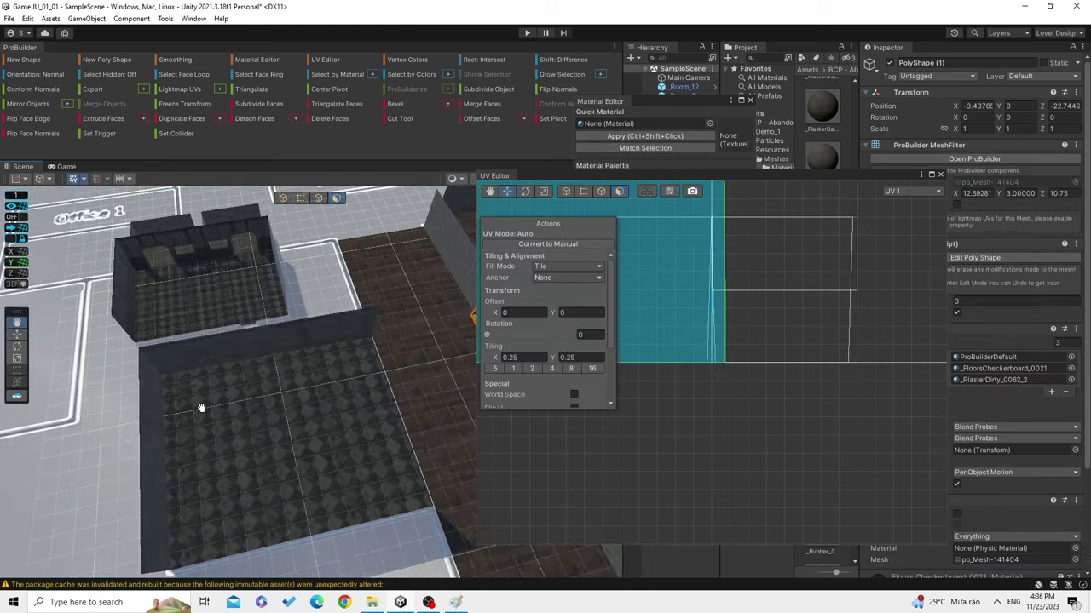
pyautogui.click(211, 444)
pyautogui.click(273, 438)
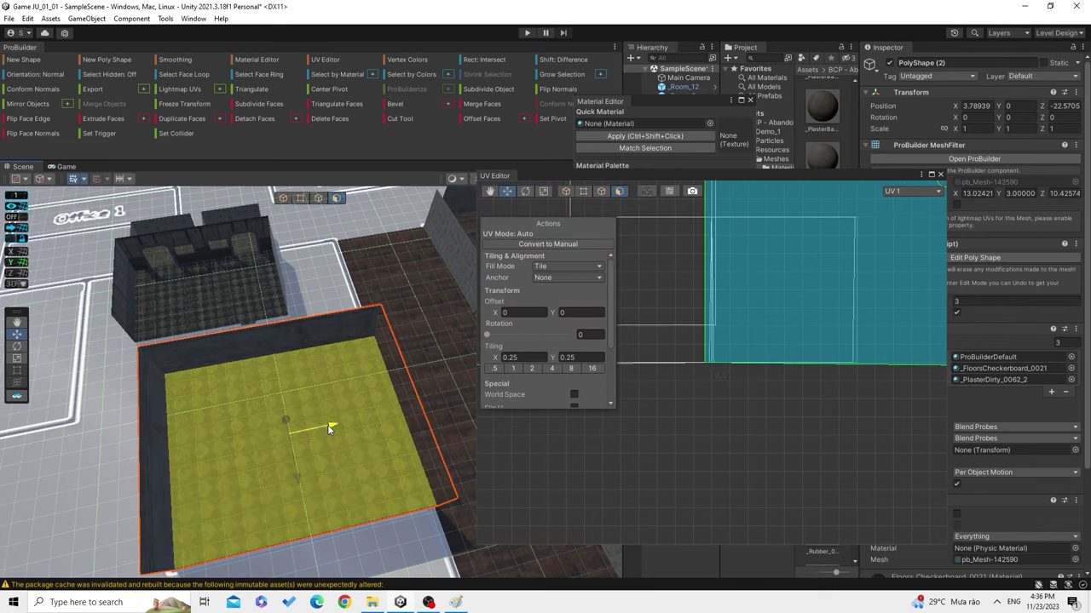
pyautogui.moveTo(325, 428); pyautogui.dragTo(318, 426, button='right')
pyautogui.click(366, 509)
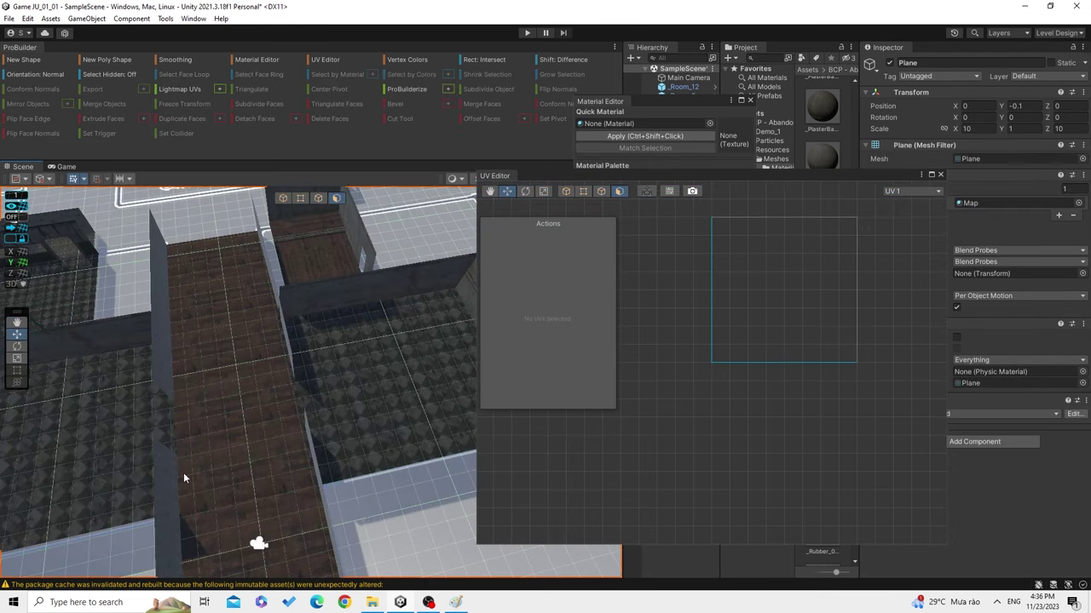
pyautogui.moveTo(366, 510); pyautogui.dragTo(184, 478, button='right')
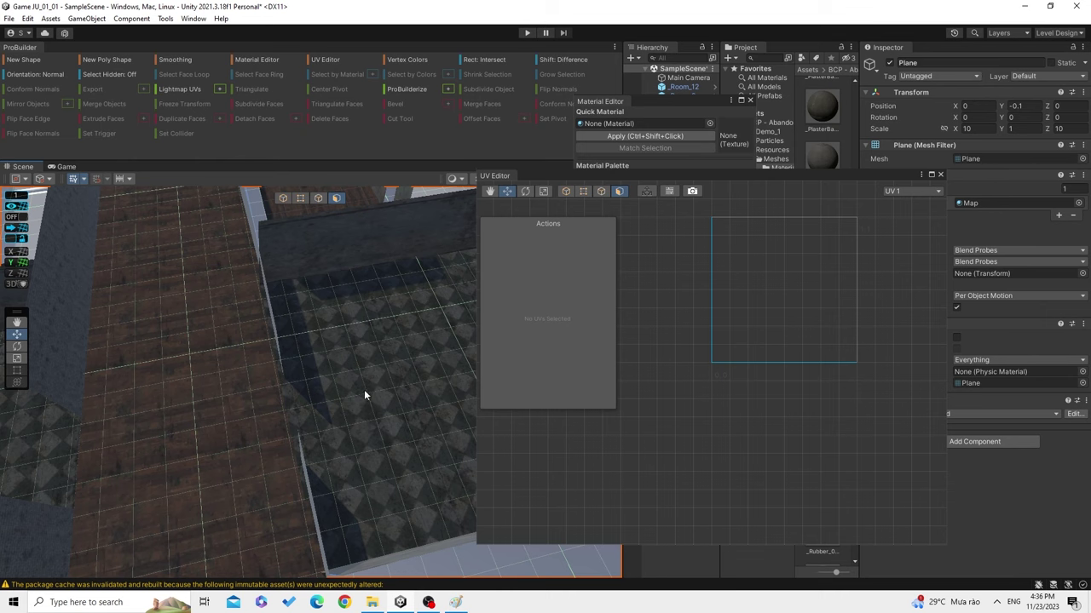
# Select the Office 2 room's floor shape and frame it in the view.
pyautogui.moveTo(302, 362); pyautogui.dragTo(356, 364, button='middle')
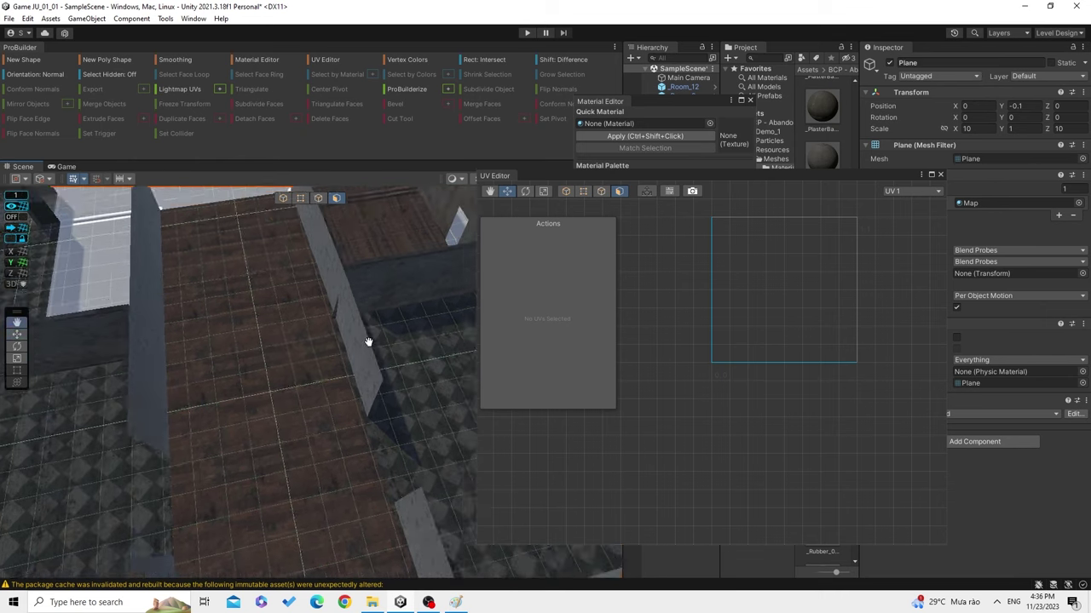
pyautogui.scroll(5, 356, 364)
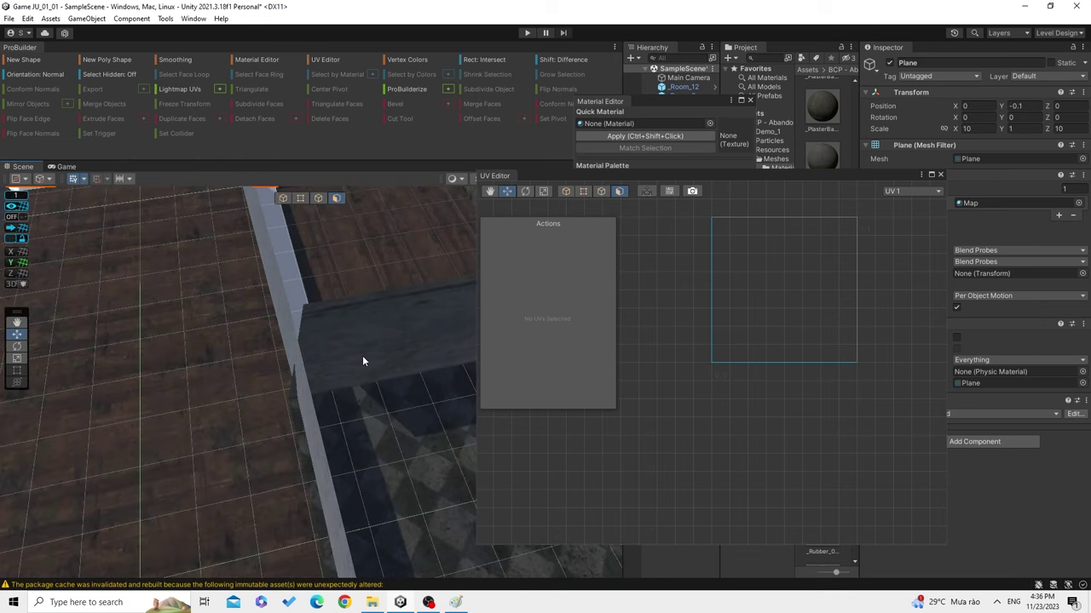
pyautogui.click(356, 391)
pyautogui.scroll(3, 363, 401)
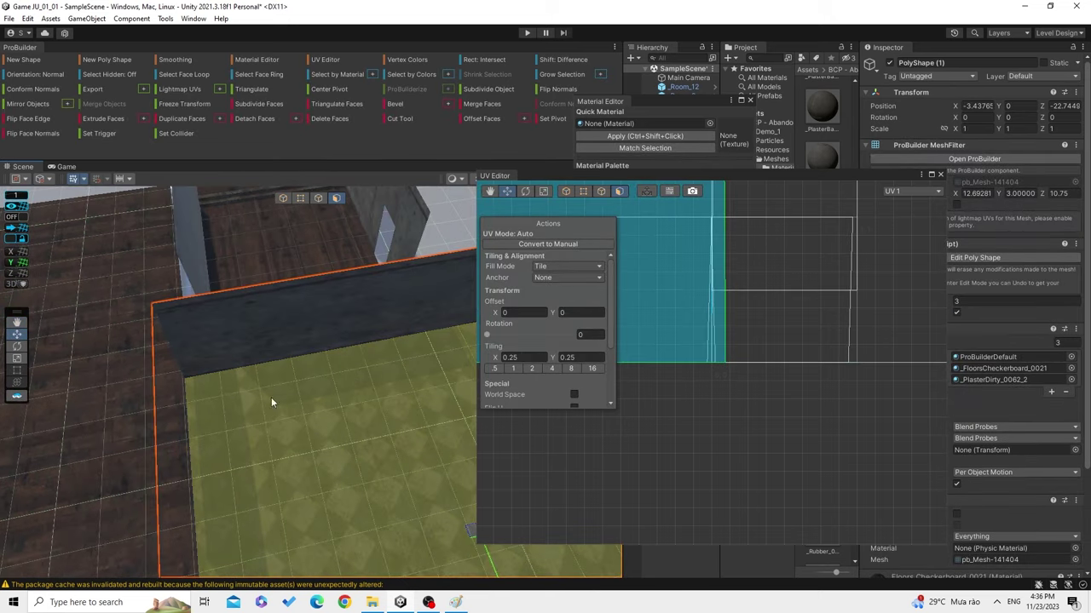
pyautogui.moveTo(271, 397)
pyautogui.mouseDown(button='middle')
pyautogui.moveTo(294, 371)
pyautogui.moveTo(271, 383)
pyautogui.mouseUp(button='middle')
pyautogui.press('f')
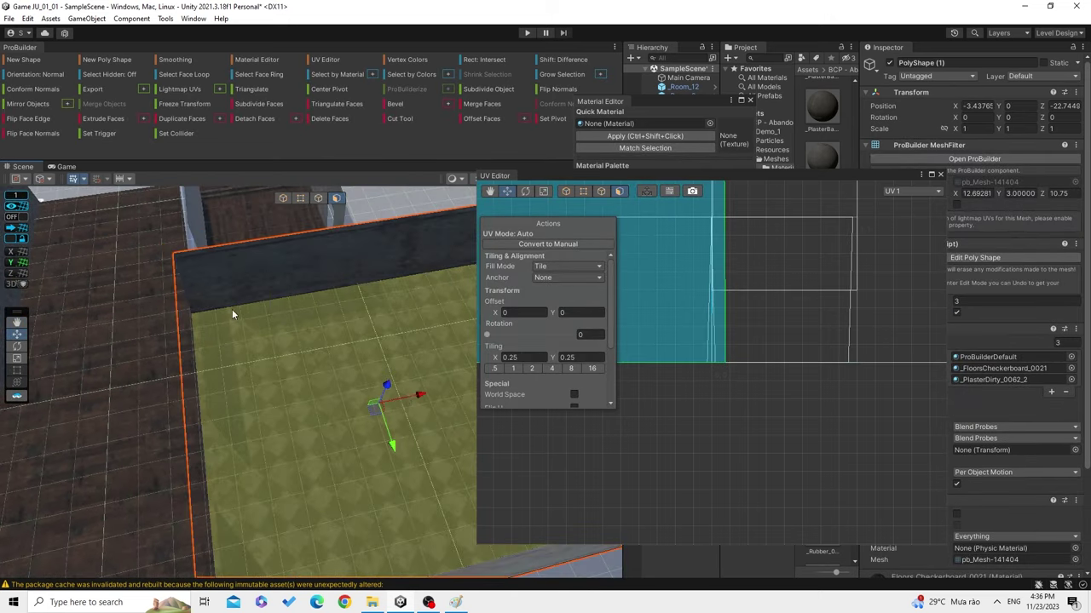
# Select the checkerboard floor's top face and trim it along X from 12.89 to about 12.64.
pyautogui.moveTo(232, 310); pyautogui.dragTo(379, 341, button='middle')
pyautogui.click(163, 310)
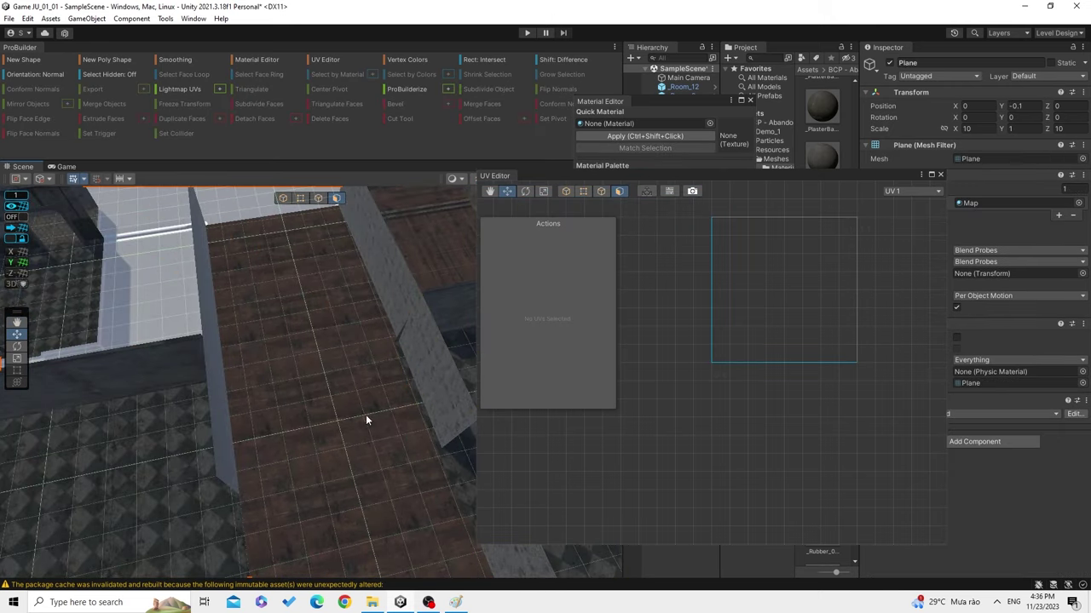
pyautogui.moveTo(365, 414); pyautogui.dragTo(302, 383, button='middle')
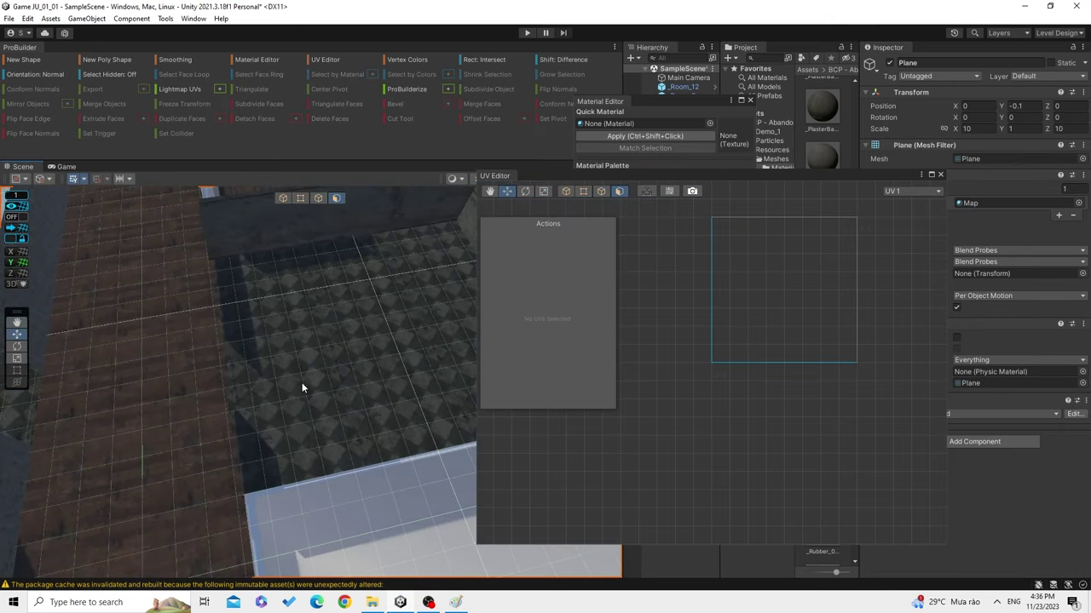
pyautogui.click(301, 387)
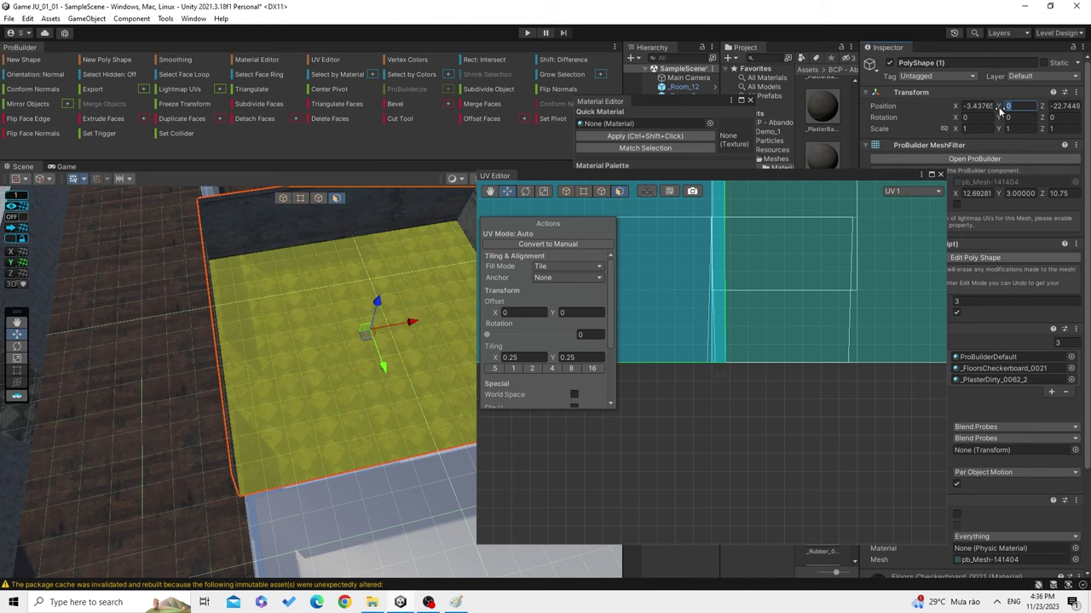
pyautogui.click(402, 252)
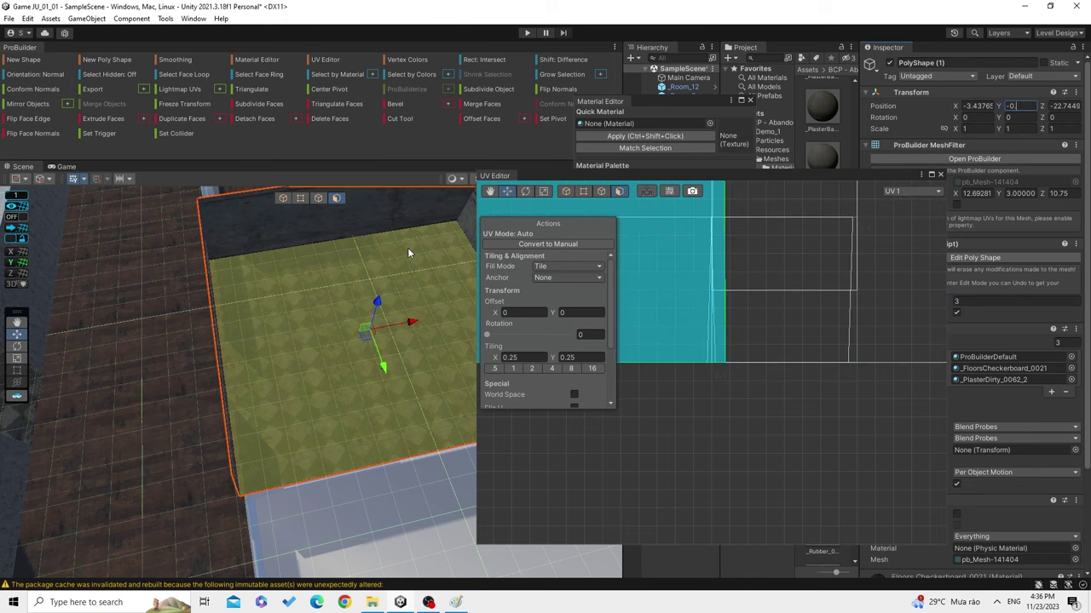
pyautogui.moveTo(407, 247); pyautogui.dragTo(228, 324, button='right')
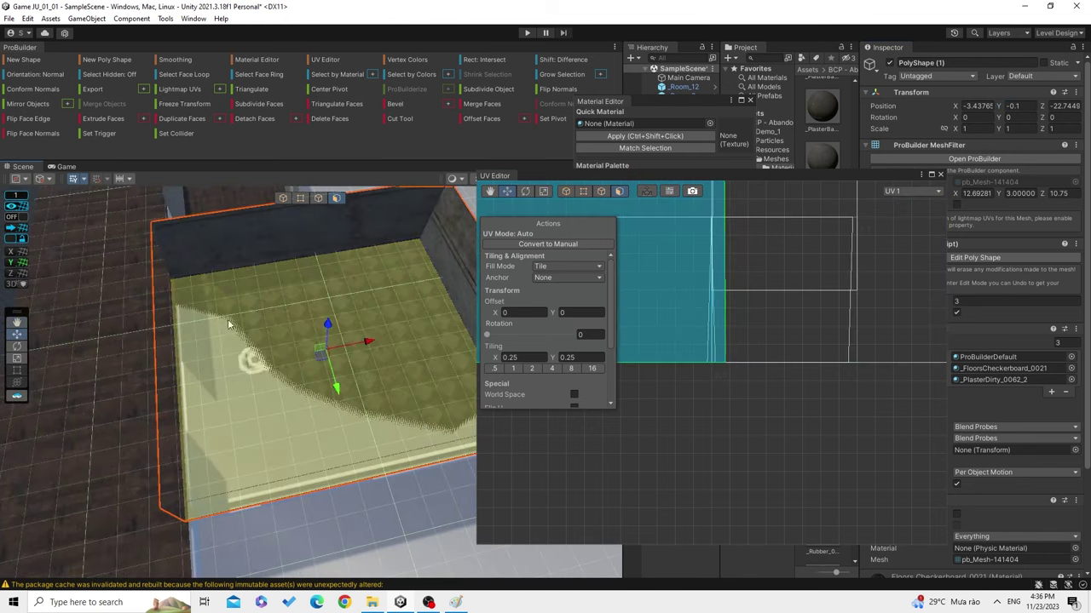
pyautogui.moveTo(367, 341); pyautogui.dragTo(368, 343)
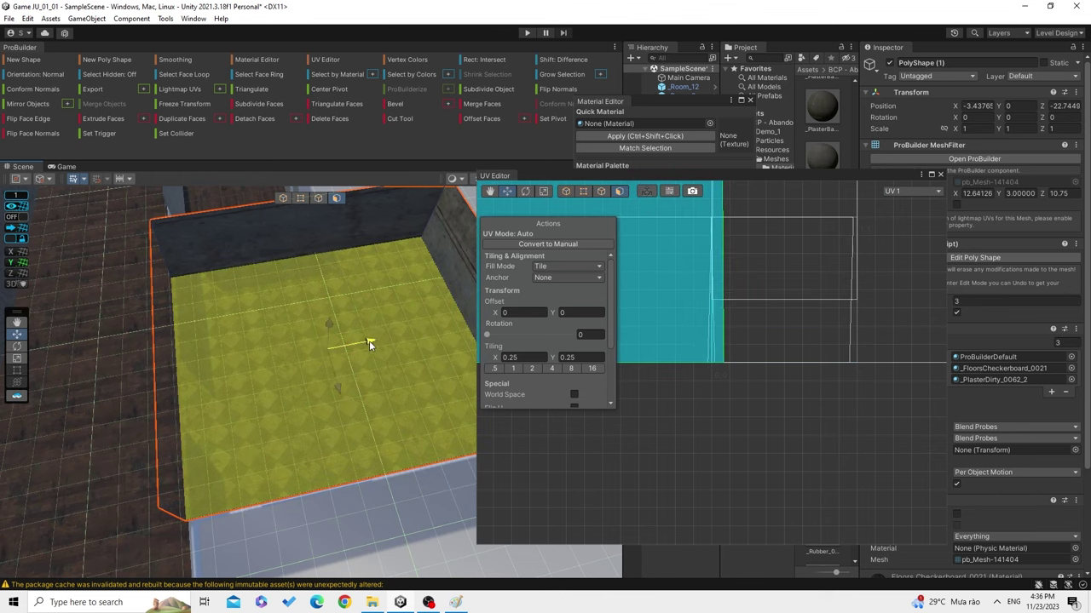
pyautogui.moveTo(209, 406); pyautogui.dragTo(244, 401, button='right')
# Deselect the floor and close the floating UV Editor and Material Editor windows.
pyautogui.click(379, 537)
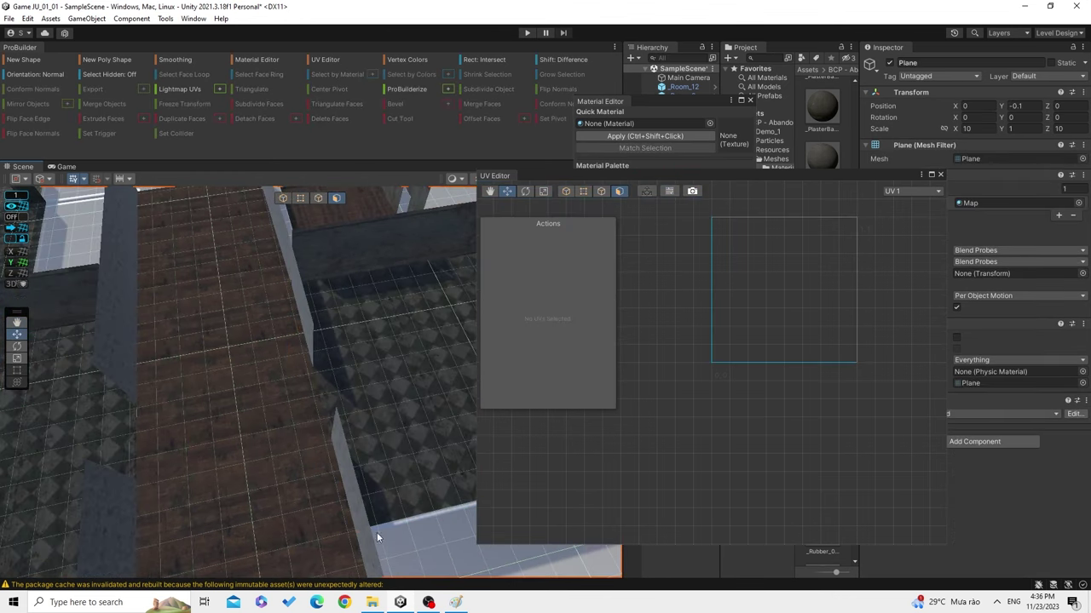
pyautogui.scroll(-5, 277, 484)
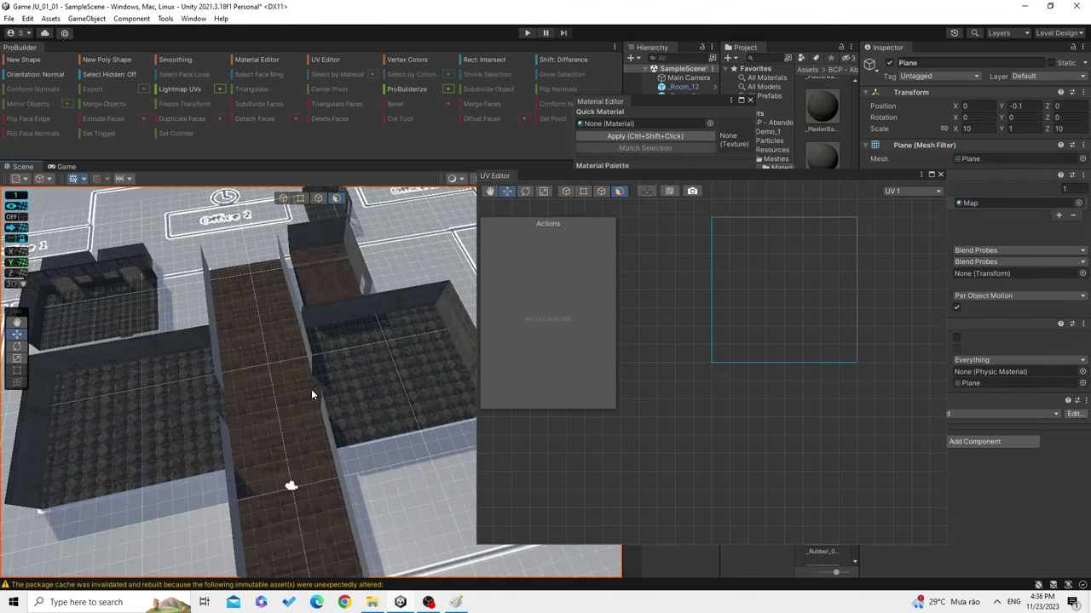
pyautogui.click(940, 172)
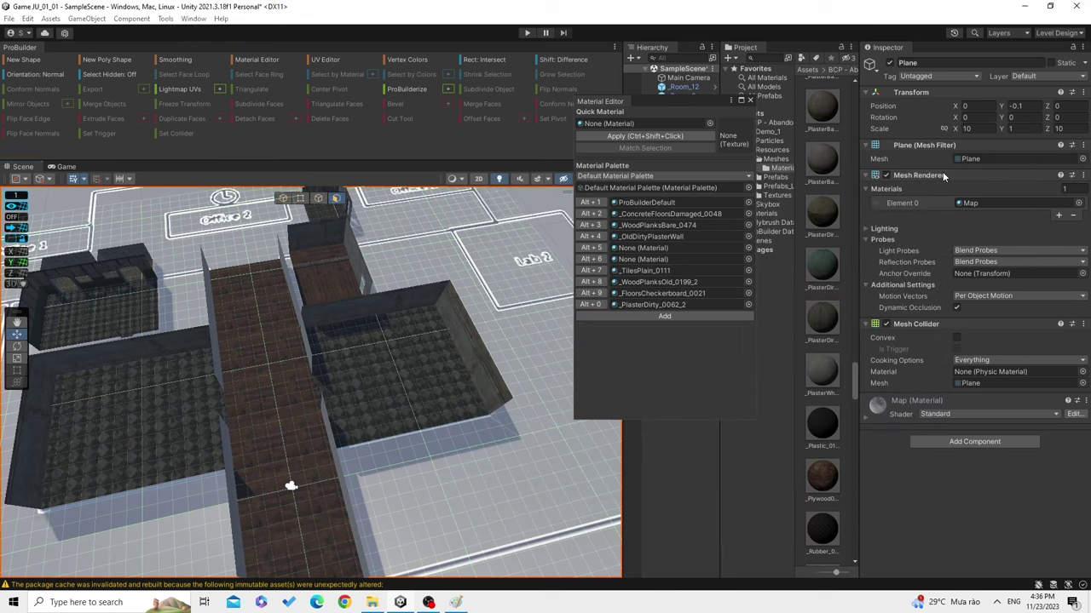
pyautogui.scroll(3, 242, 418)
pyautogui.scroll(2, 242, 419)
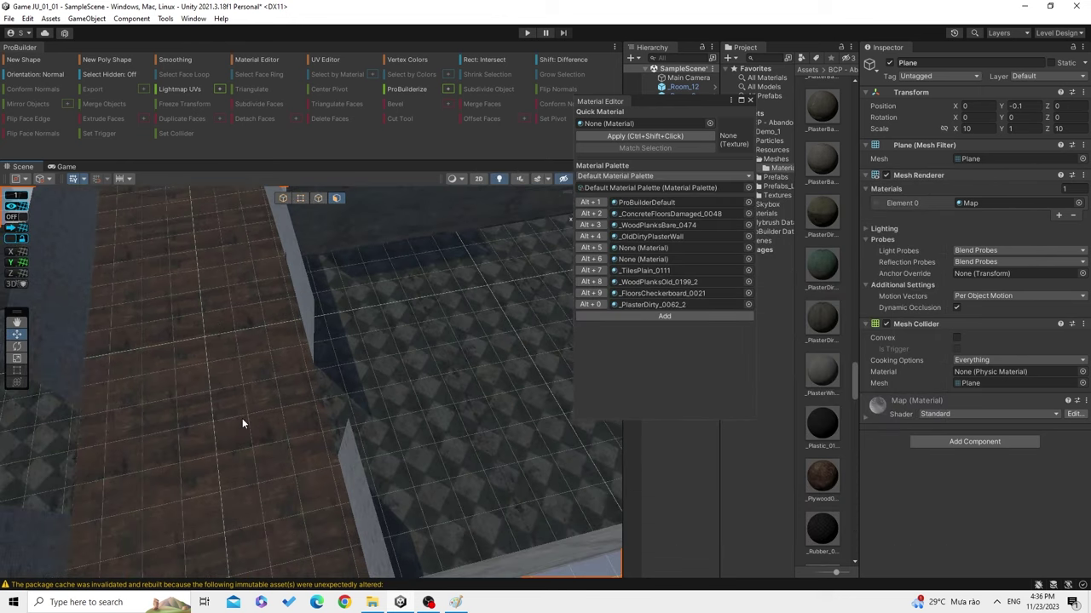
pyautogui.scroll(2, 242, 419)
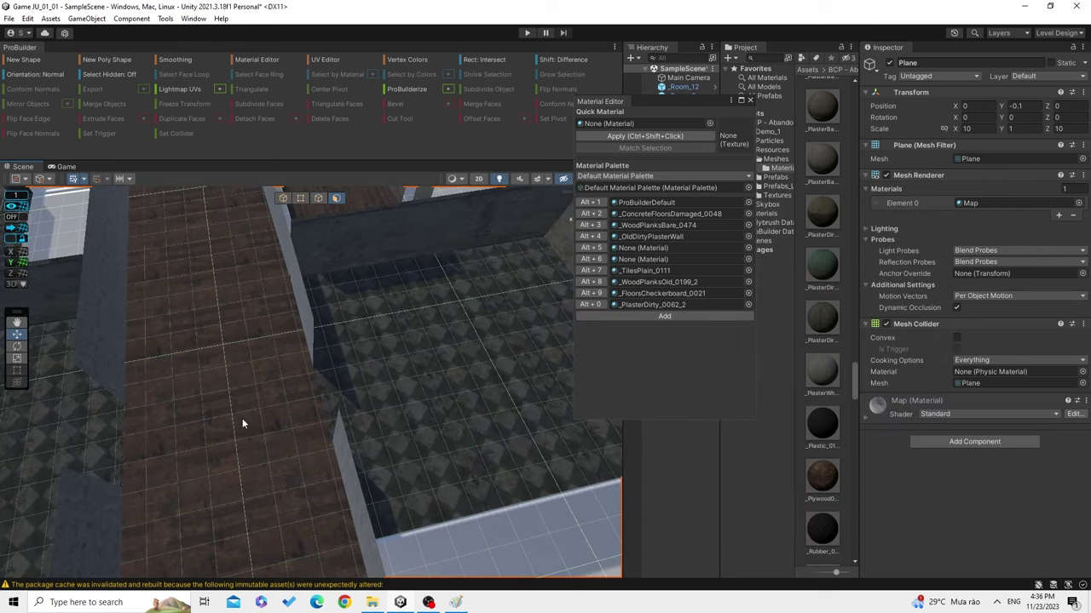
pyautogui.click(750, 101)
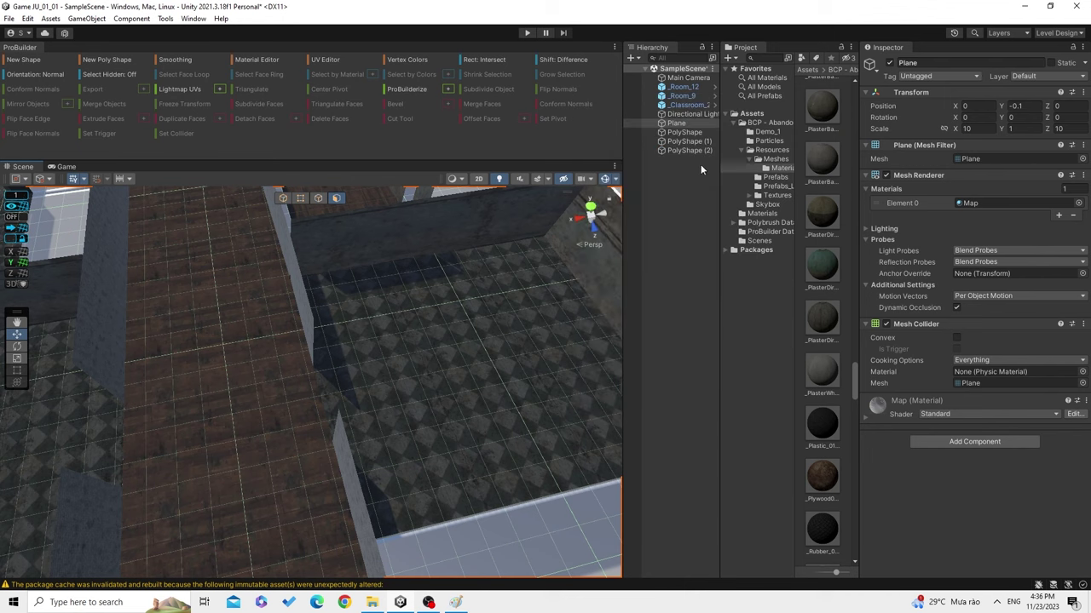
# Zoom and tilt the scene to a top-down view of the corridor.
pyautogui.scroll(-2, 480, 227)
pyautogui.scroll(-3, 480, 227)
pyautogui.scroll(-2, 458, 253)
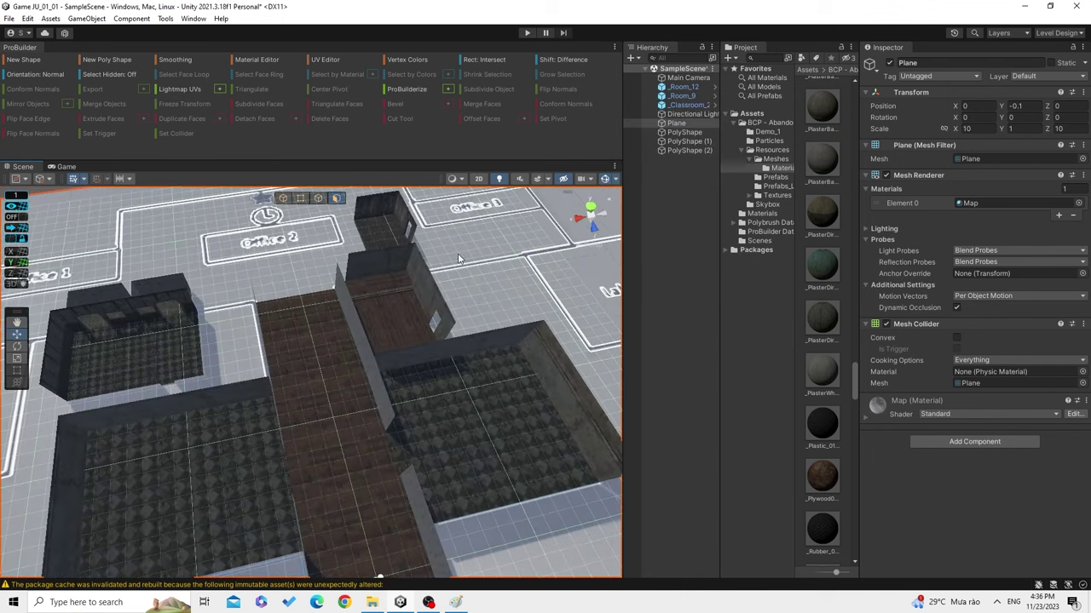
pyautogui.scroll(4, 470, 420)
pyautogui.scroll(2, 448, 381)
pyautogui.scroll(1, 448, 385)
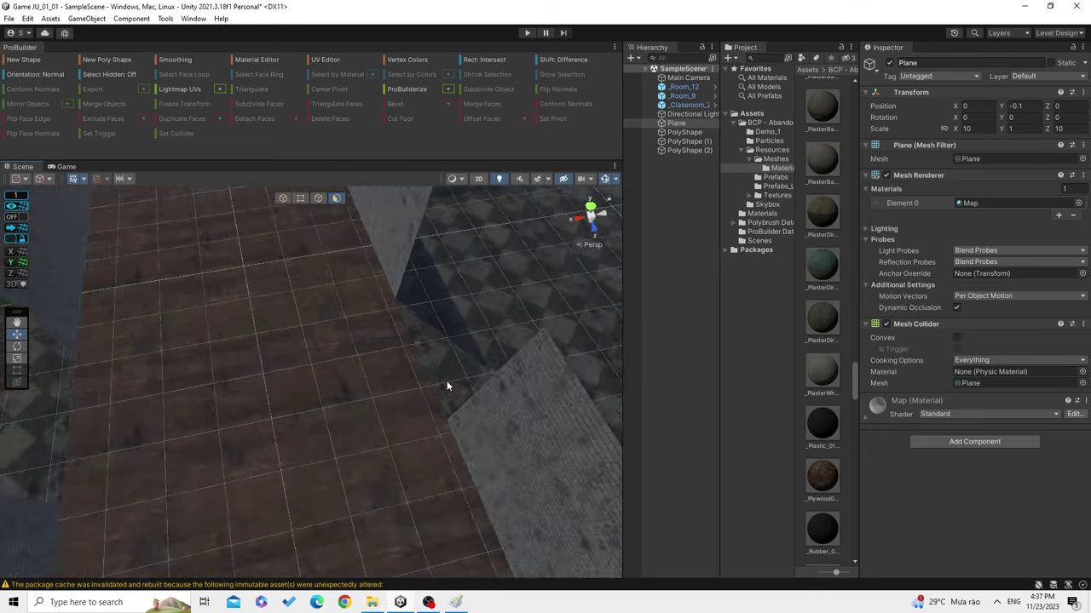
pyautogui.scroll(1, 446, 386)
pyautogui.keyDown('alt'); pyautogui.moveTo(447, 381); pyautogui.dragTo(359, 379); pyautogui.keyUp('alt')
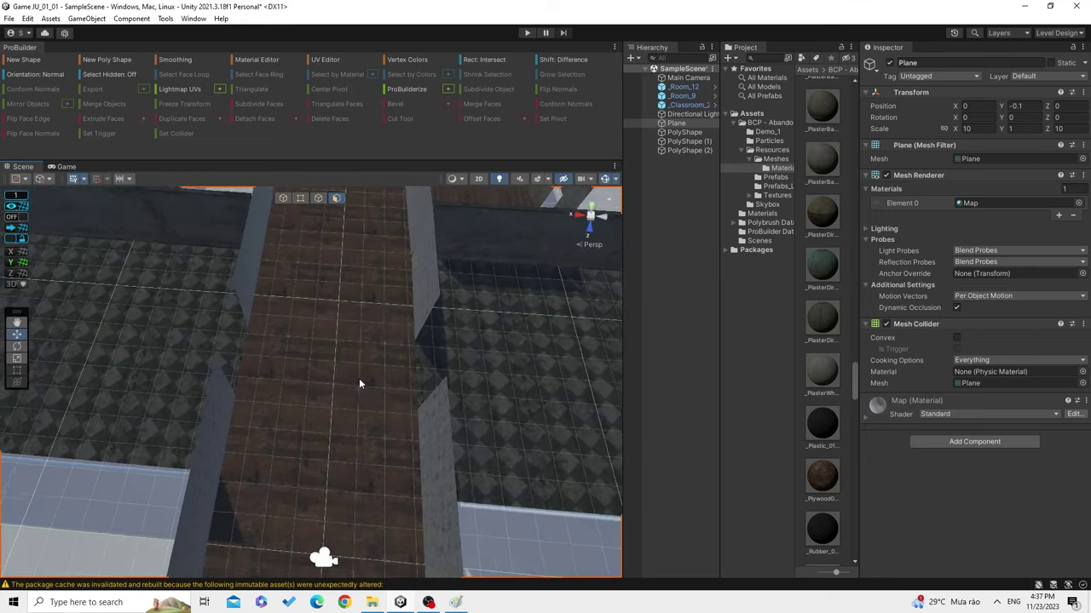
pyautogui.scroll(3, 521, 380)
pyautogui.scroll(-3, 522, 385)
pyautogui.scroll(-2, 463, 368)
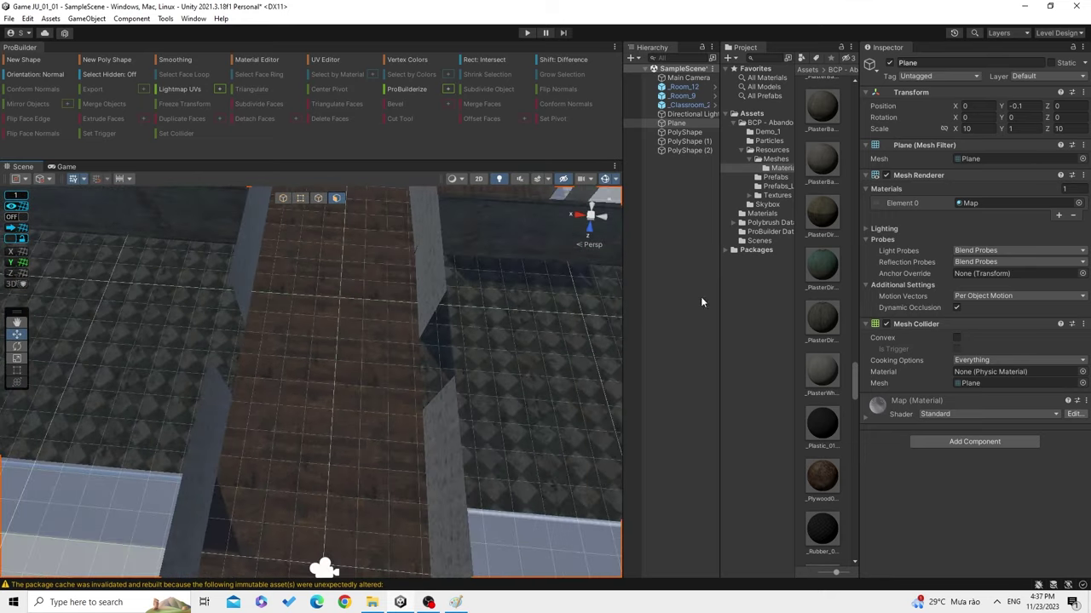
# Collapse Meshes, open the Prefabs folder and scroll its asset grid to the top.
pyautogui.click(750, 160)
pyautogui.click(773, 168)
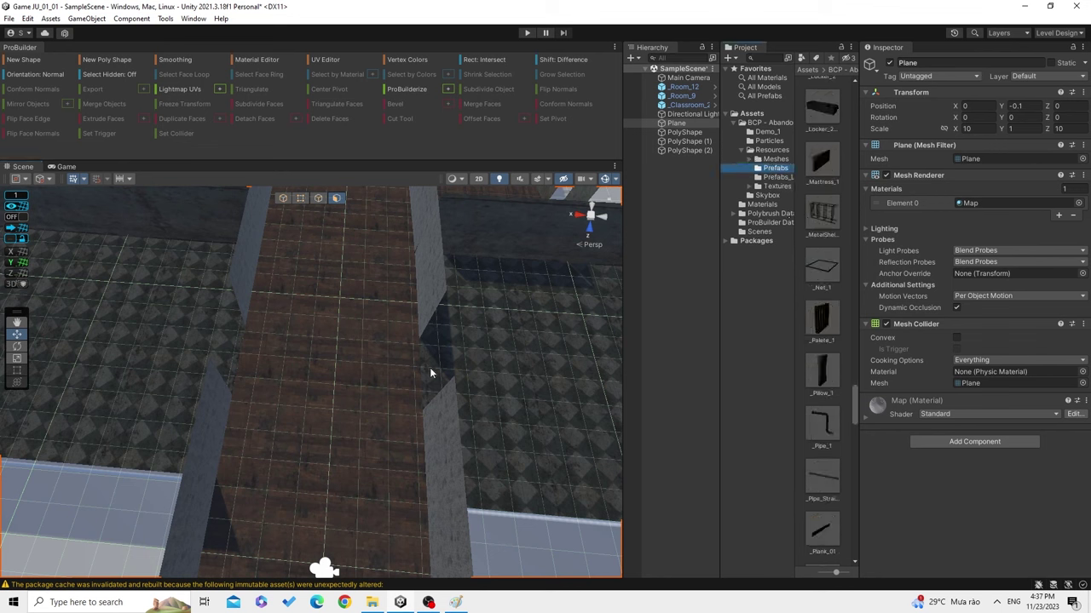
pyautogui.scroll(3, 804, 187)
pyautogui.scroll(3, 847, 349)
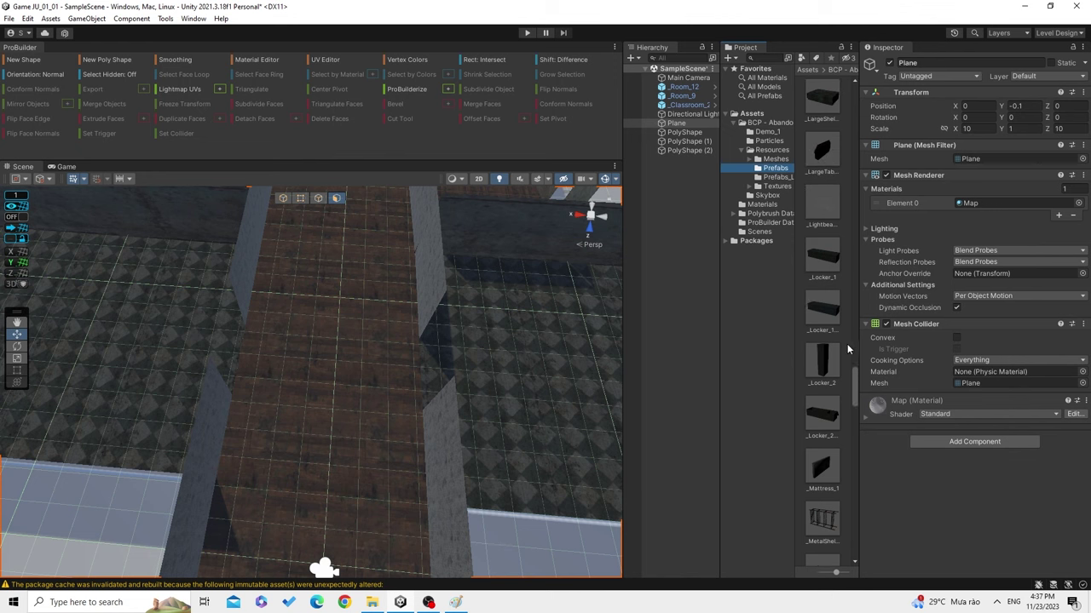
pyautogui.moveTo(853, 384); pyautogui.dragTo(855, 85)
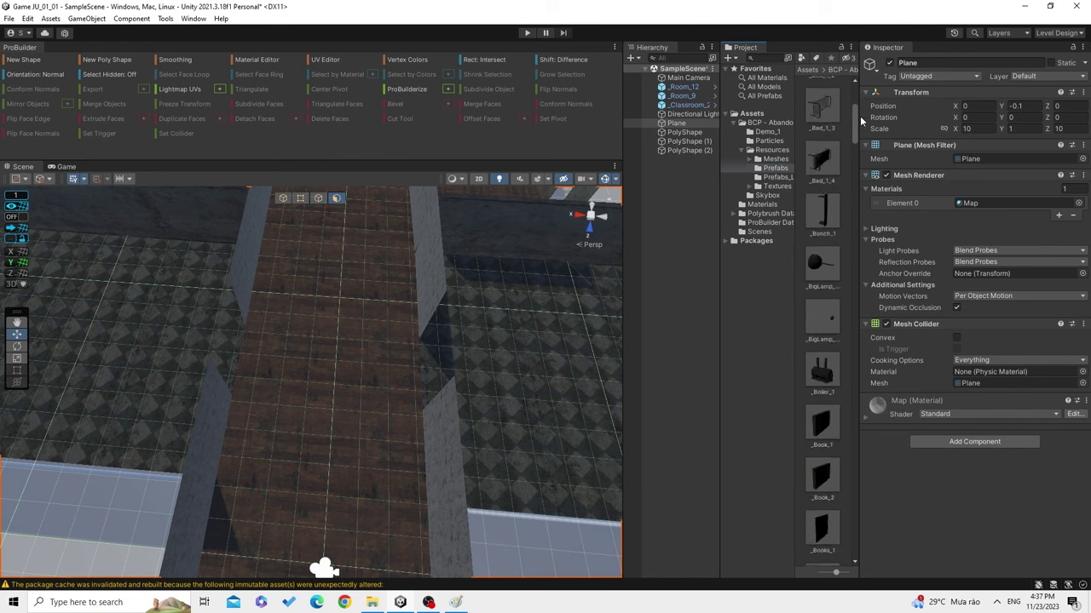
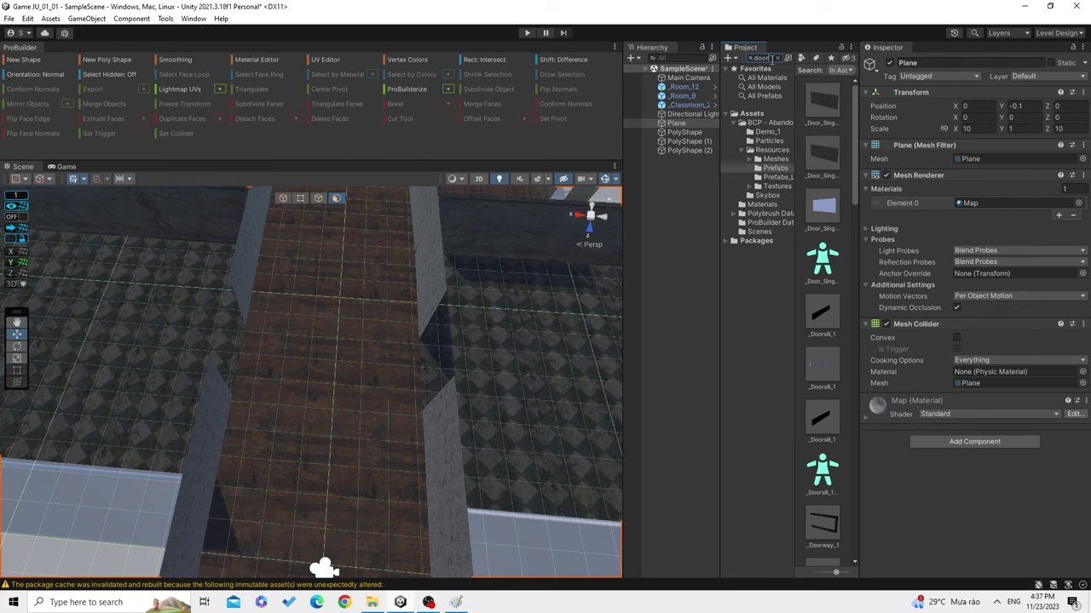
# Drag the Doorway_1 prefab into the scene and orbit the view over the walls and floors.
pyautogui.scroll(-3, 828, 294)
pyautogui.moveTo(828, 291); pyautogui.dragTo(454, 371)
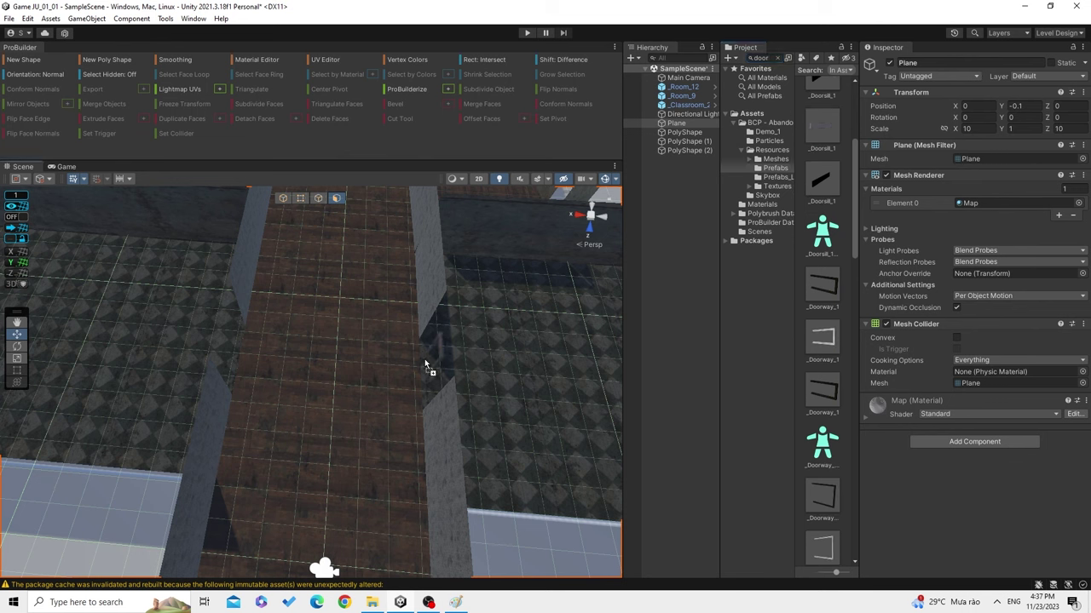
pyautogui.moveTo(454, 371); pyautogui.dragTo(426, 362)
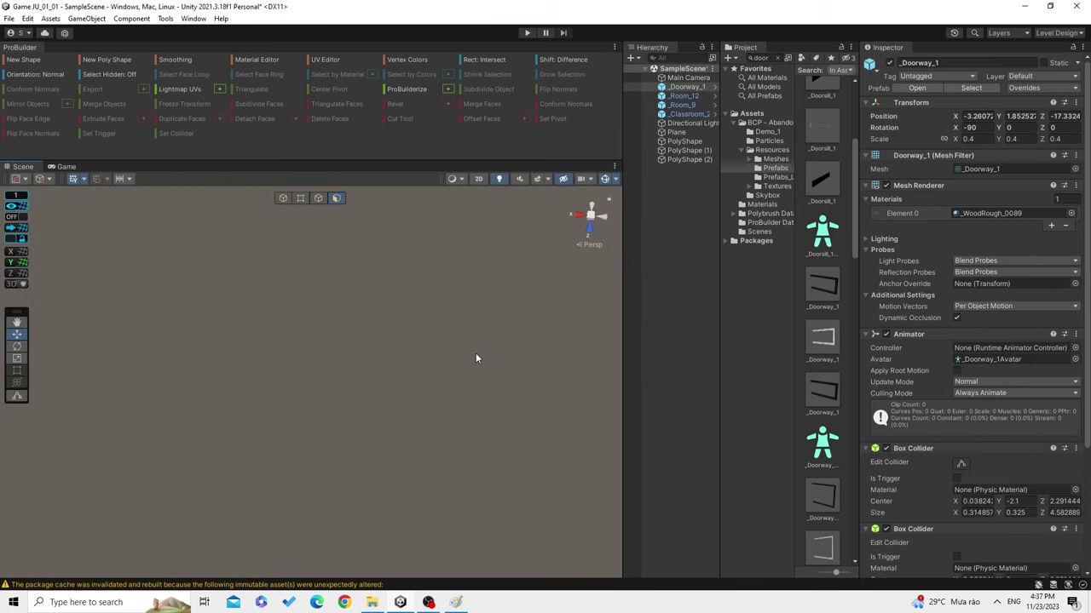
pyautogui.scroll(5, 475, 352)
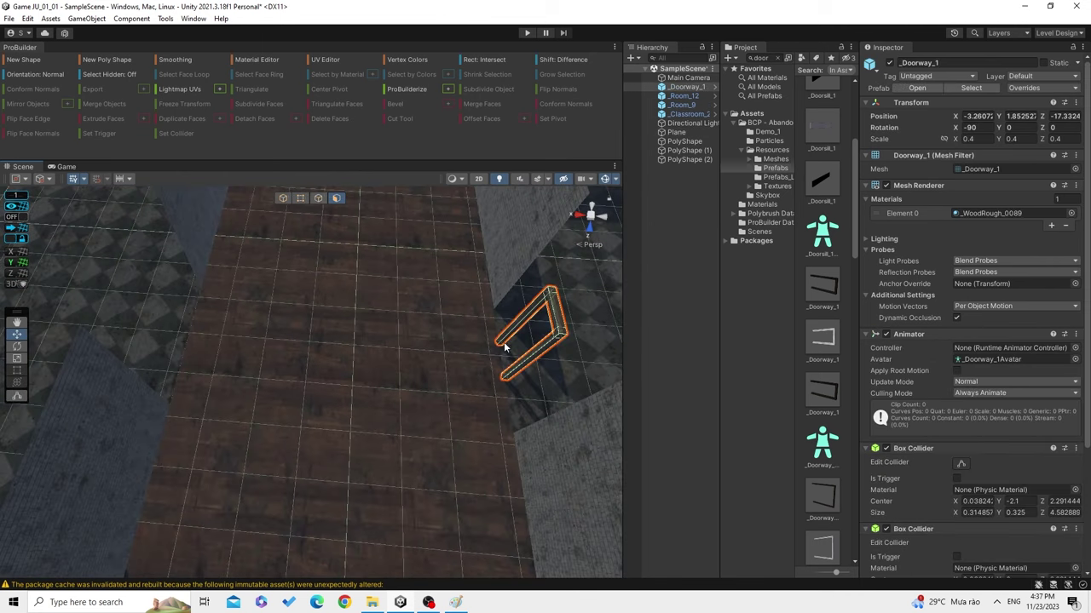
pyautogui.moveTo(504, 347); pyautogui.dragTo(393, 409, button='middle')
pyautogui.keyDown('alt'); pyautogui.moveTo(378, 414); pyautogui.dragTo(408, 480); pyautogui.keyUp('alt')
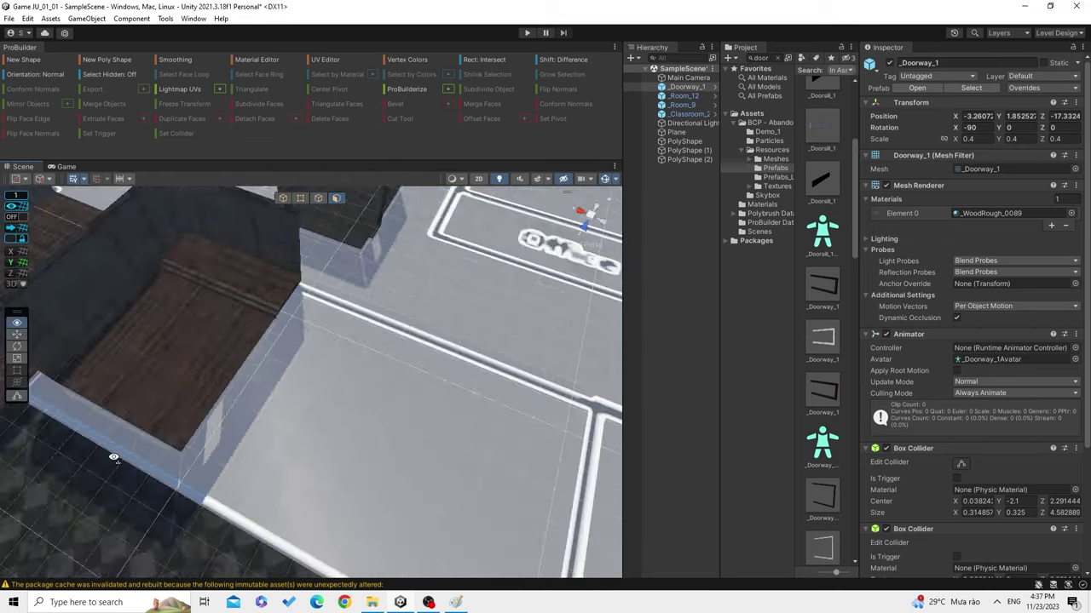
pyautogui.moveTo(408, 479); pyautogui.dragTo(362, 390, button='middle')
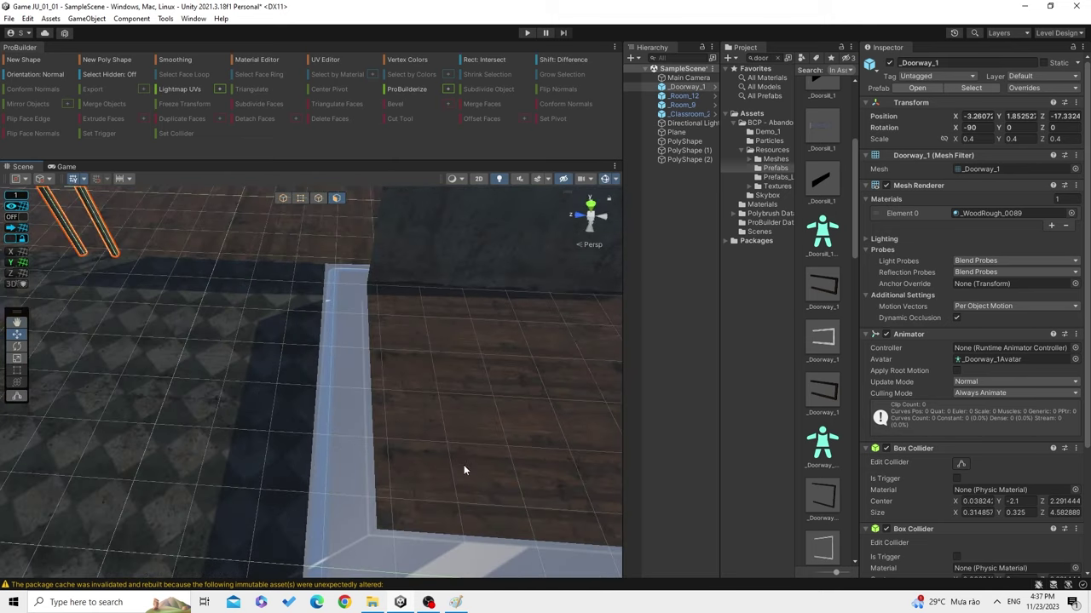
pyautogui.moveTo(362, 390)
pyautogui.keyDown('alt'); pyautogui.mouseDown()
pyautogui.moveTo(224, 431)
pyautogui.moveTo(294, 332)
pyautogui.mouseUp(); pyautogui.keyUp('alt')
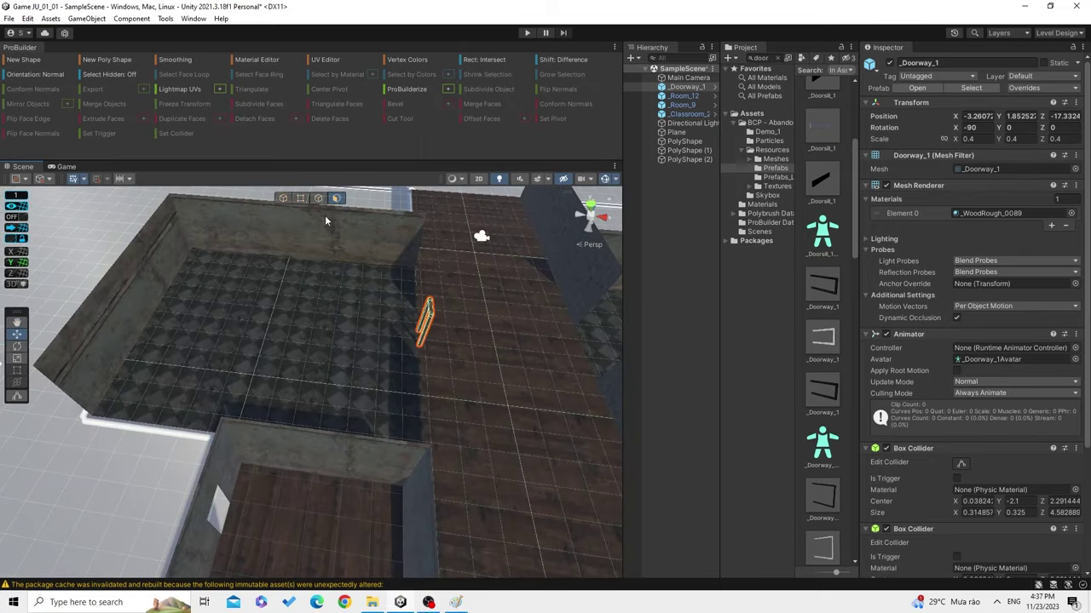
# Move the doorway down to the floor and into the corridor wall gap at -3.19, 0.33, -17.84.
pyautogui.press('Escape')
pyautogui.moveTo(437, 330)
pyautogui.mouseDown()
pyautogui.moveTo(409, 326)
pyautogui.moveTo(210, 526)
pyautogui.mouseUp()
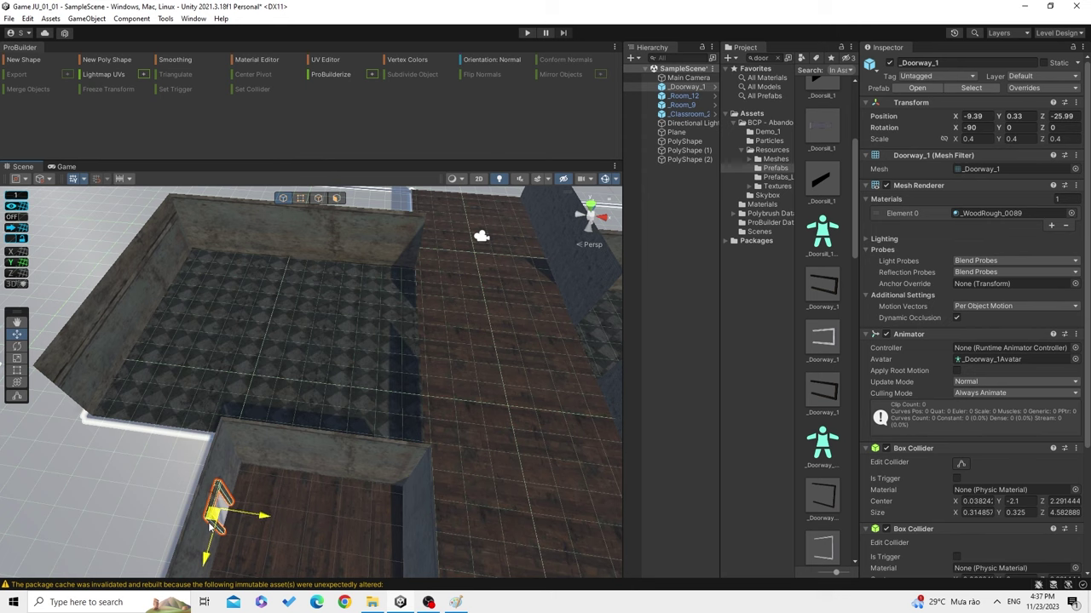
pyautogui.moveTo(210, 525)
pyautogui.mouseDown()
pyautogui.moveTo(380, 382)
pyautogui.moveTo(491, 334)
pyautogui.mouseUp()
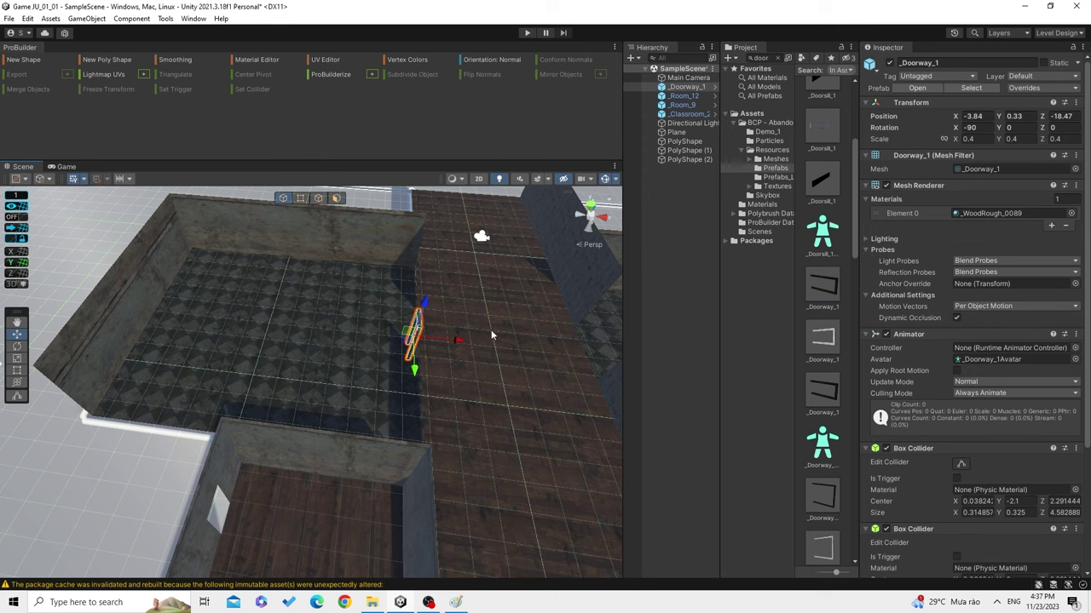
pyautogui.scroll(5, 341, 426)
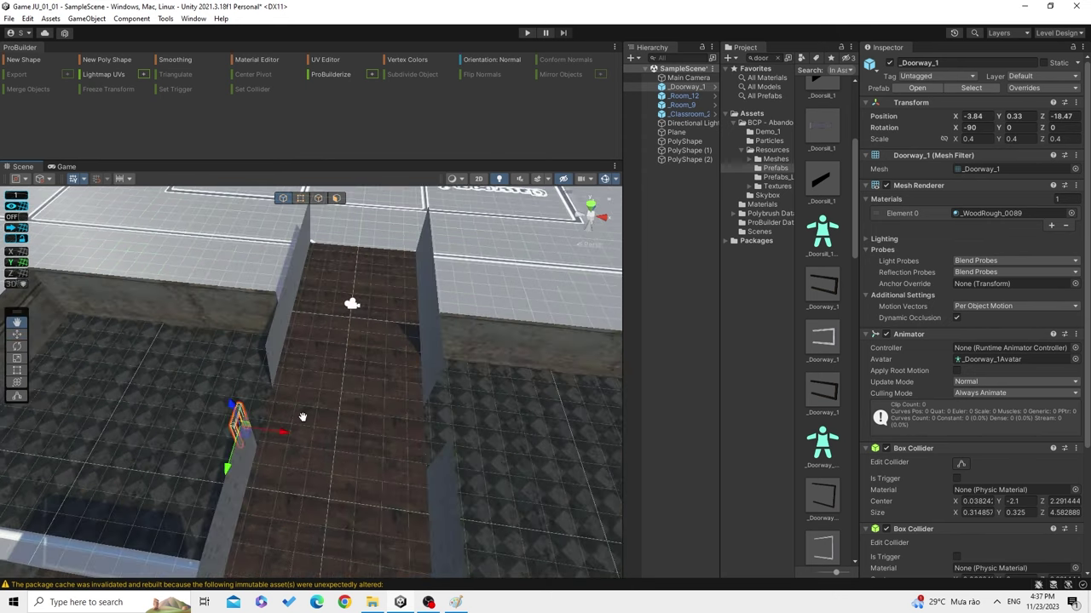
pyautogui.scroll(5, 279, 463)
pyautogui.scroll(-3, 238, 460)
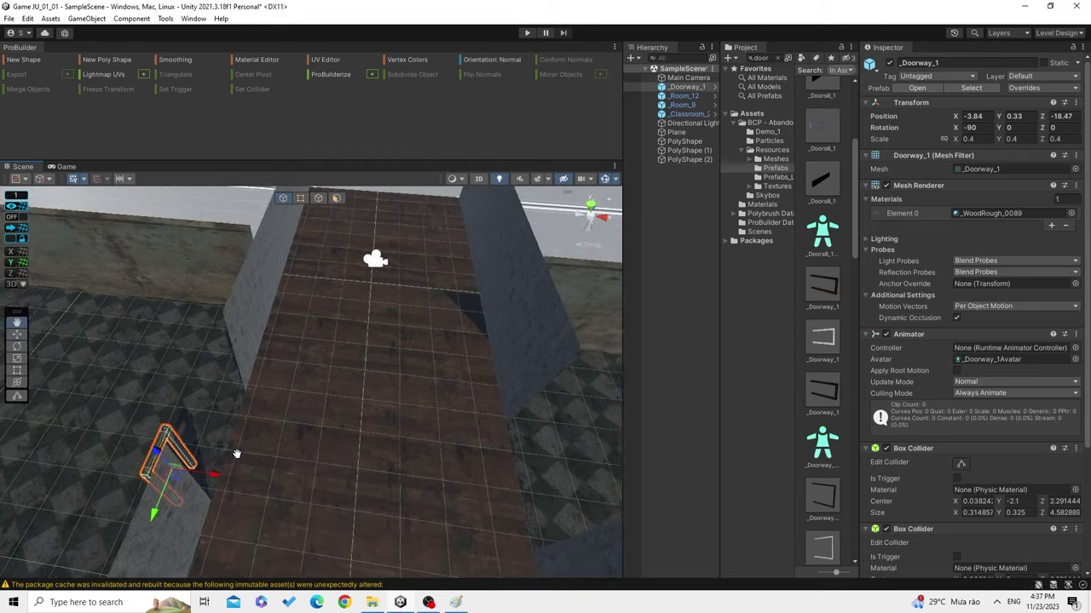
pyautogui.scroll(-3, 247, 467)
pyautogui.moveTo(254, 465); pyautogui.dragTo(293, 430)
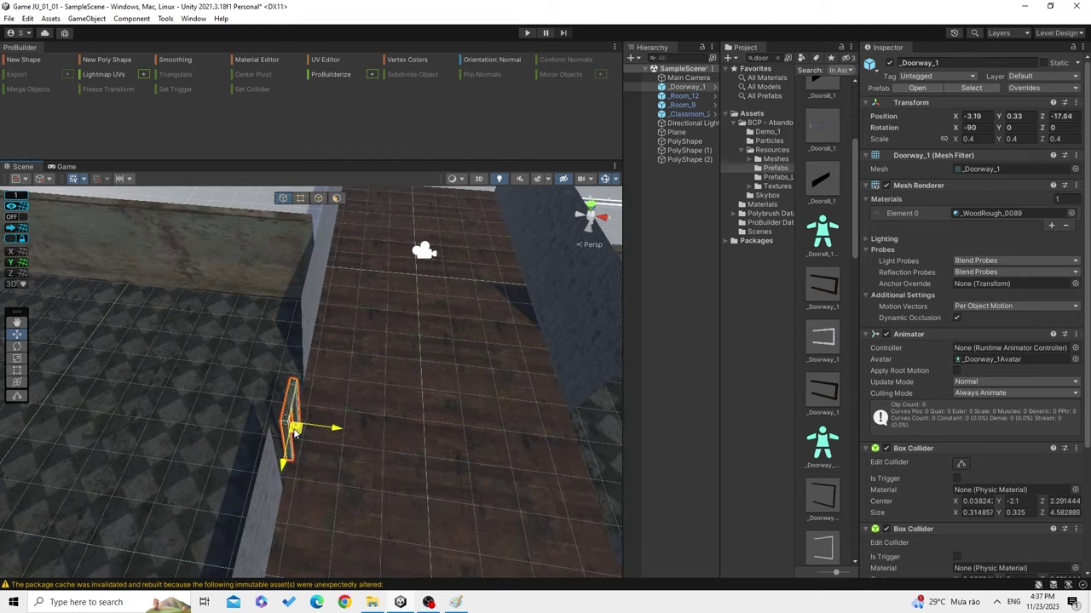
# Set the doorway's scale to 1, 1, 1.
pyautogui.click(967, 139)
pyautogui.write('1')
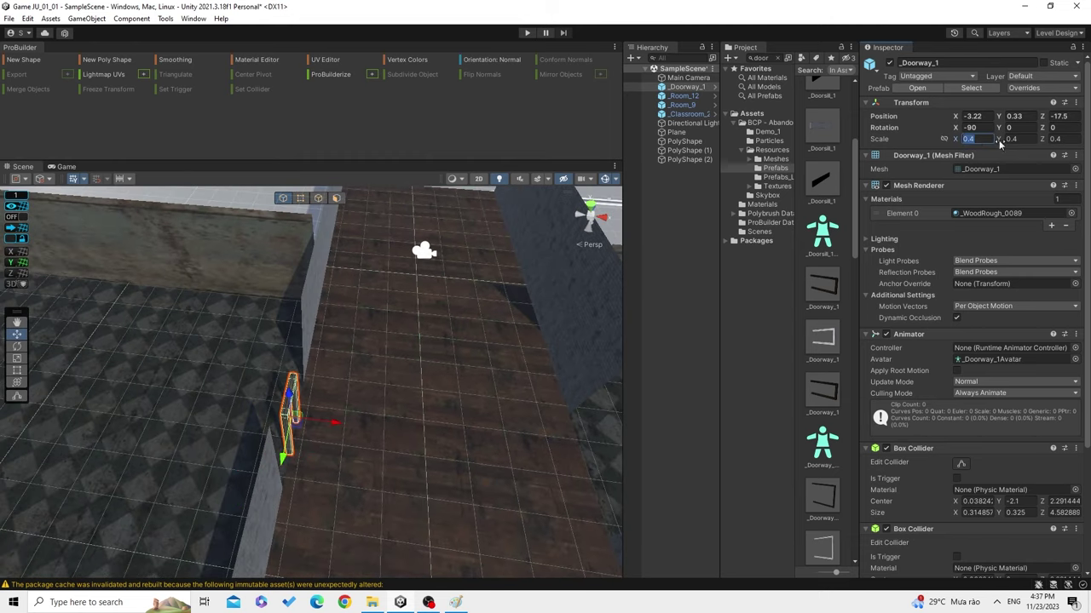
pyautogui.press('Tab')
pyautogui.write('1')
pyautogui.press('Tab')
pyautogui.write('1')
# Slide the enlarged doorframe across the floor into the gap and frame it in view.
pyautogui.keyDown('alt'); pyautogui.moveTo(345, 406); pyautogui.dragTo(373, 368); pyautogui.keyUp('alt')
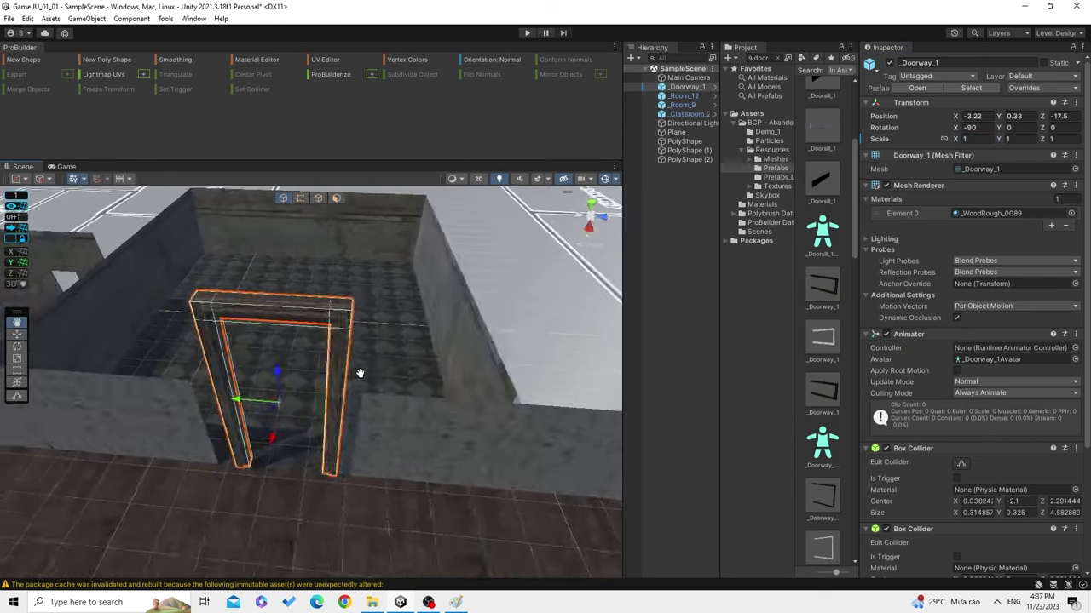
pyautogui.scroll(5, 373, 367)
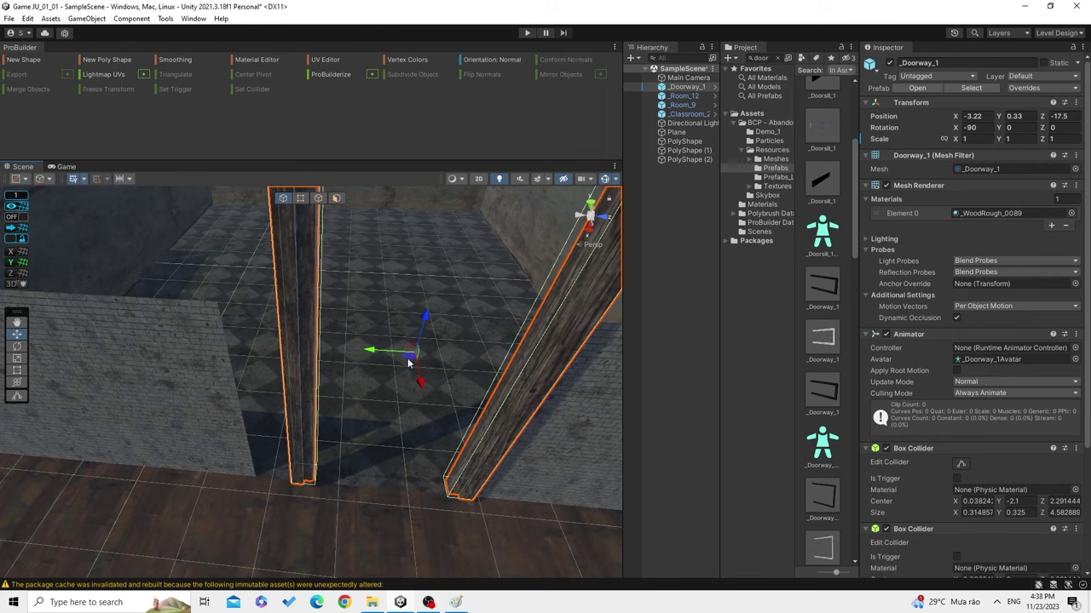
pyautogui.moveTo(408, 363); pyautogui.dragTo(365, 366)
pyautogui.press('f')
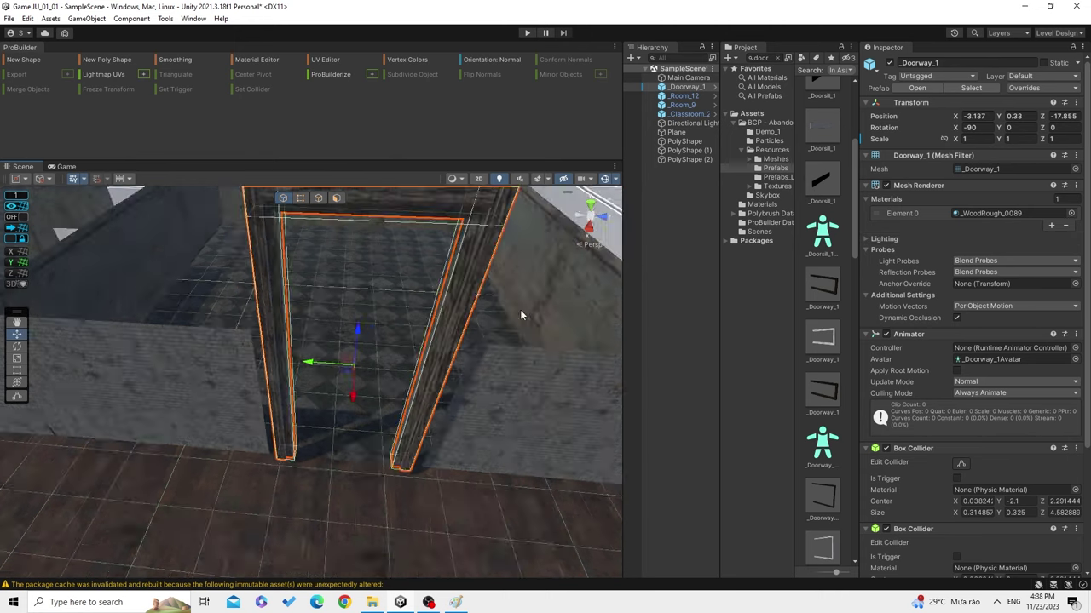
pyautogui.scroll(-5, 519, 310)
pyautogui.scroll(5, 380, 309)
pyautogui.scroll(-2, 382, 309)
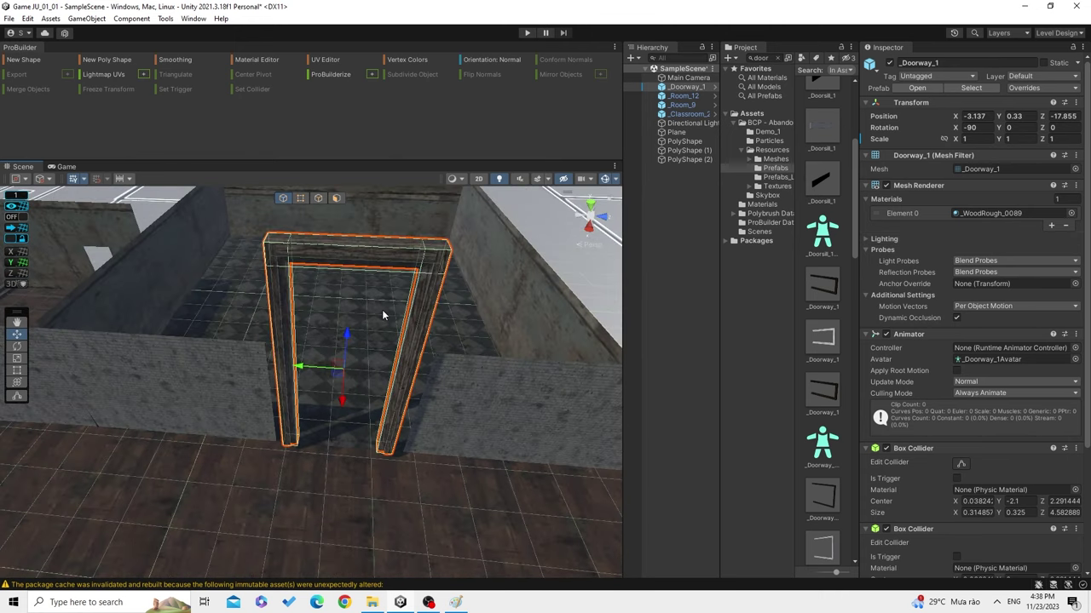
# Locate the doorway's WoodRough material in the project and nudge the doorway slightly.
pyautogui.click(991, 211)
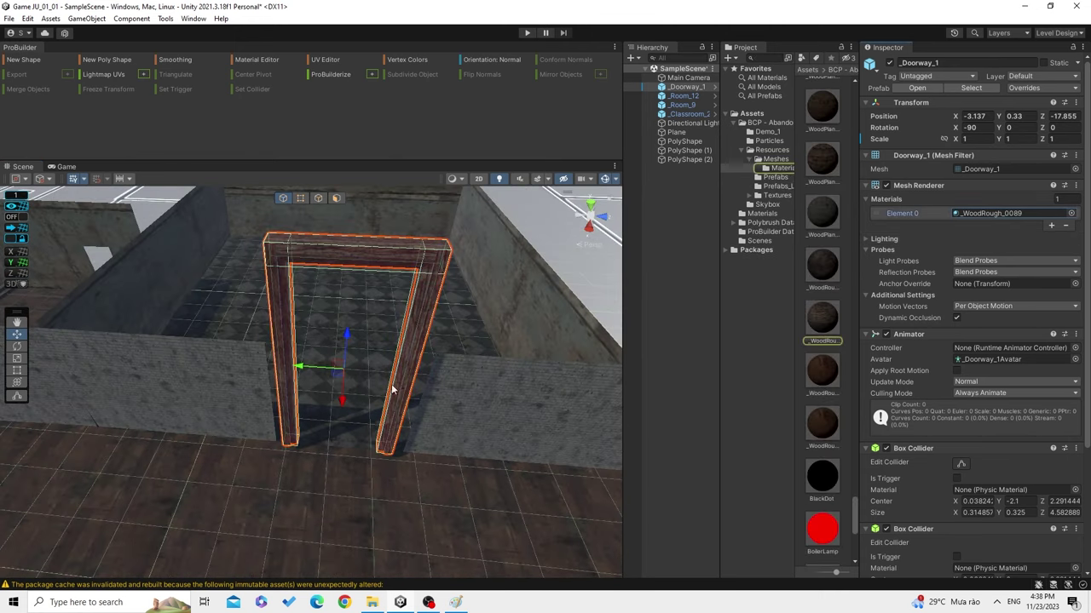
pyautogui.scroll(3, 381, 381)
pyautogui.scroll(-1, 373, 378)
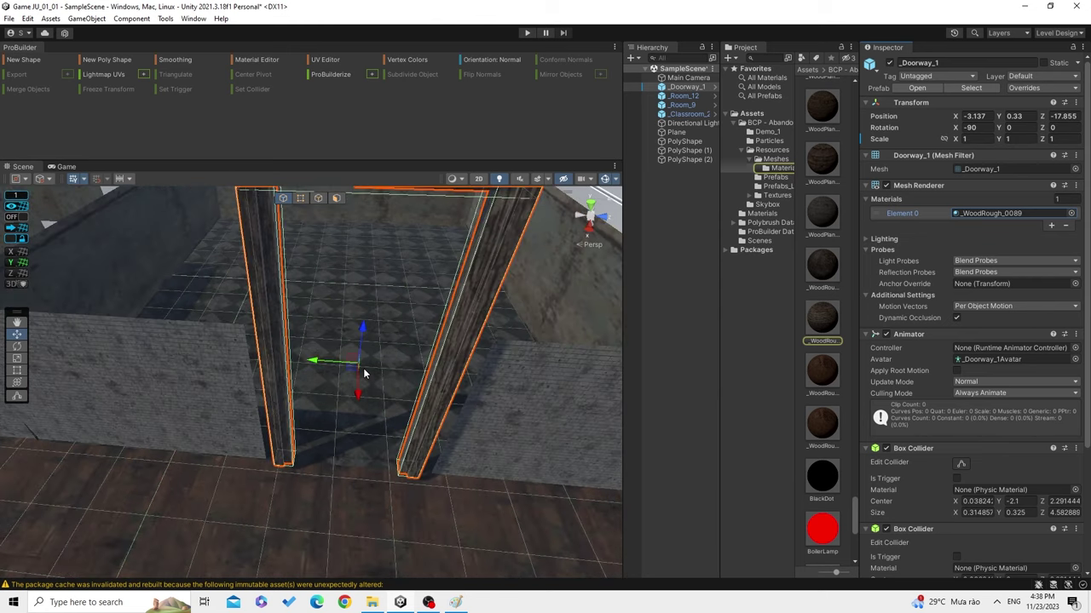
pyautogui.scroll(-3, 441, 420)
pyautogui.moveTo(404, 413); pyautogui.dragTo(403, 443, button='middle')
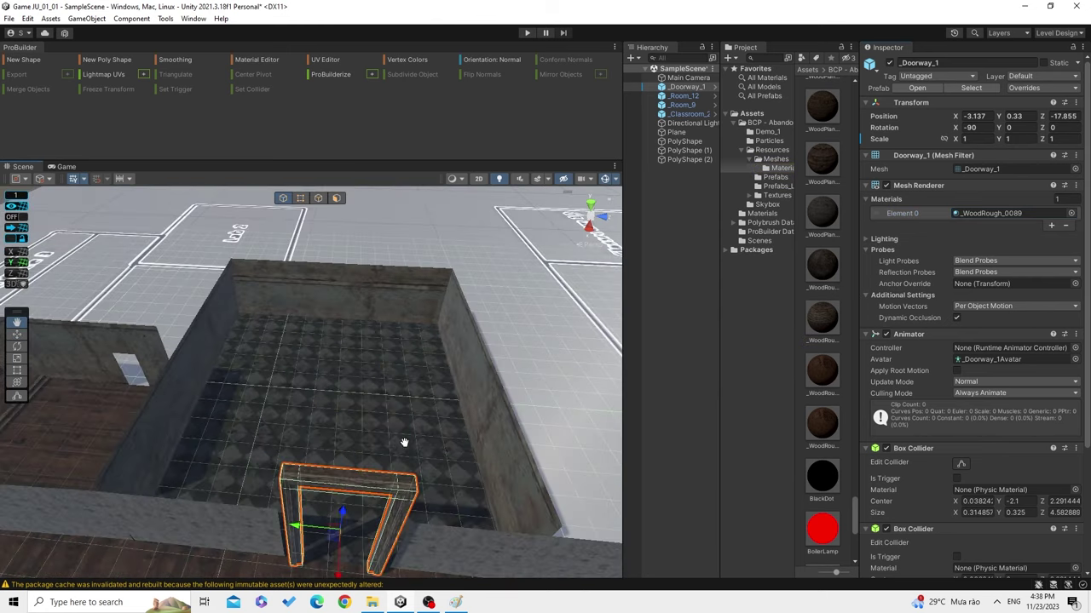
pyautogui.scroll(3, 412, 510)
pyautogui.scroll(3, 418, 490)
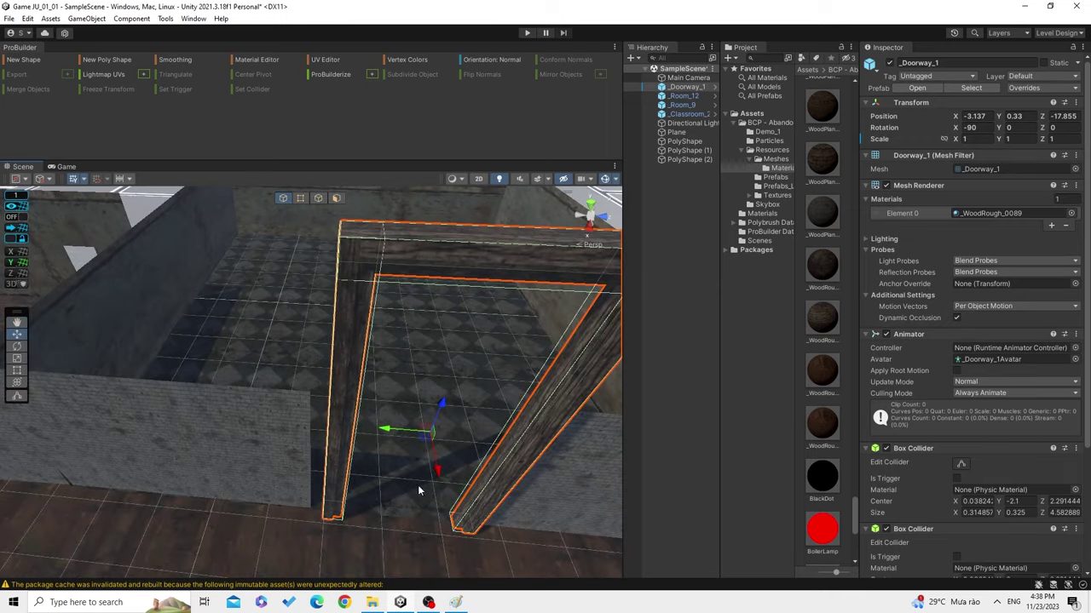
pyautogui.moveTo(423, 444); pyautogui.dragTo(431, 442)
# Deselect the doorway and adjust the view to check its fit in the wall.
pyautogui.scroll(-10, 372, 433)
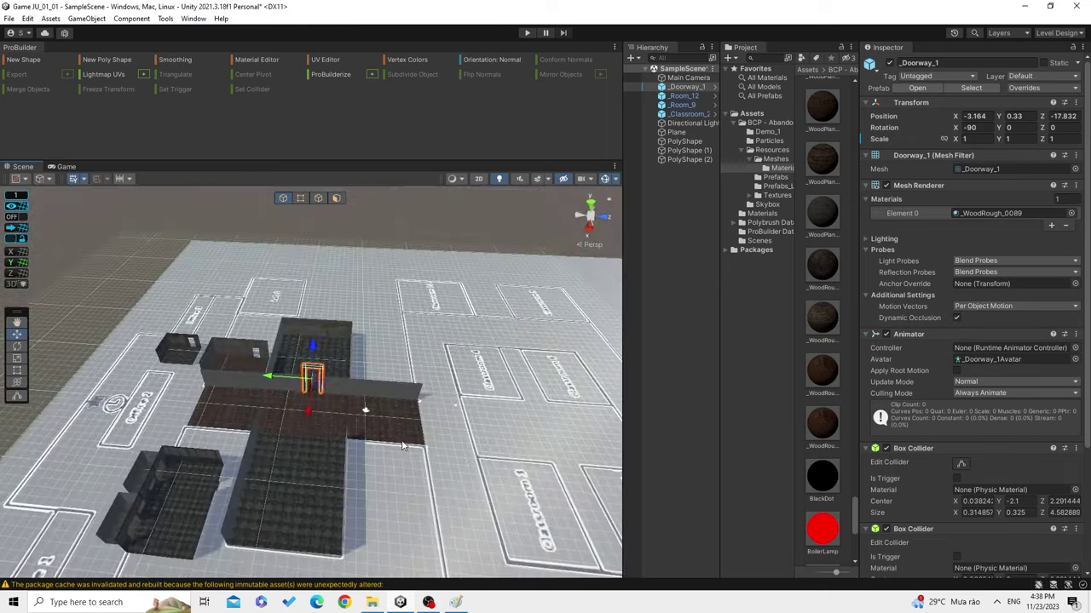
pyautogui.scroll(2, 334, 411)
pyautogui.scroll(2, 337, 411)
pyautogui.scroll(2, 345, 430)
pyautogui.scroll(2, 349, 426)
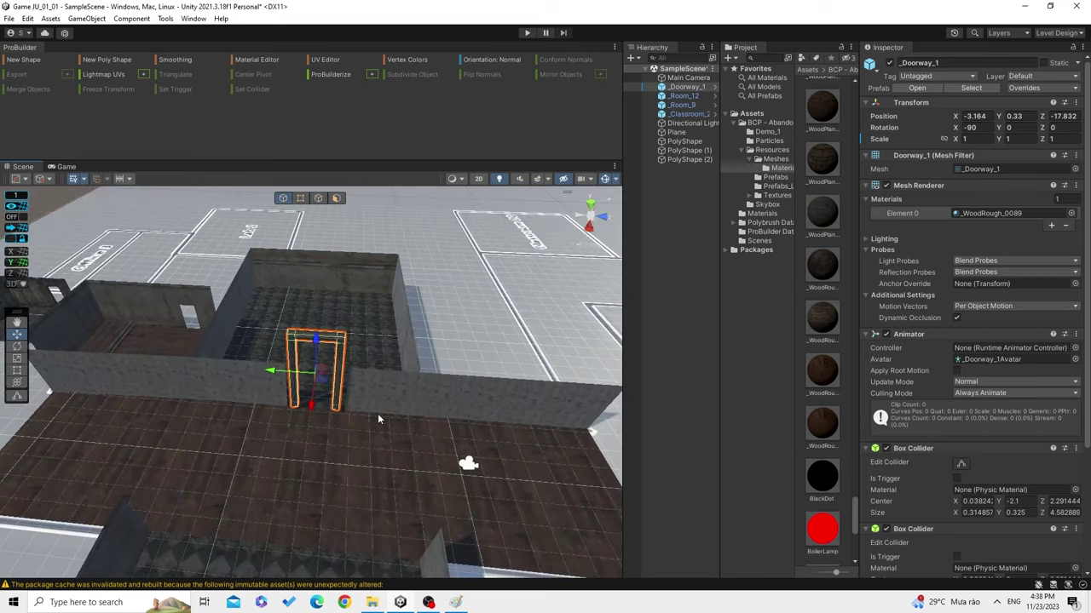
pyautogui.scroll(2, 377, 409)
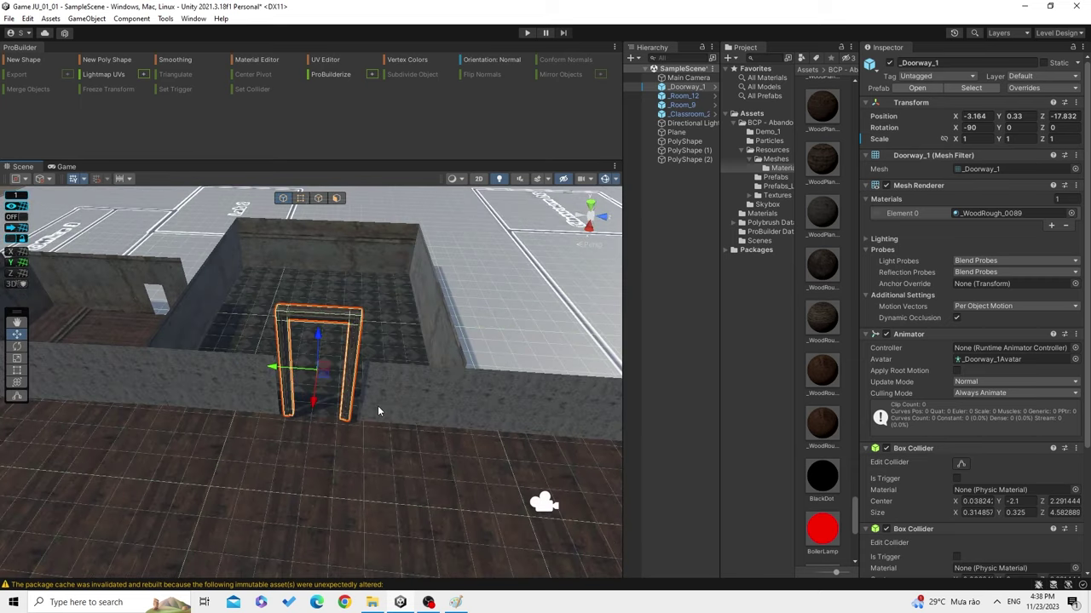
pyautogui.scroll(-2, 377, 406)
pyautogui.moveTo(376, 415); pyautogui.dragTo(389, 468, button='middle')
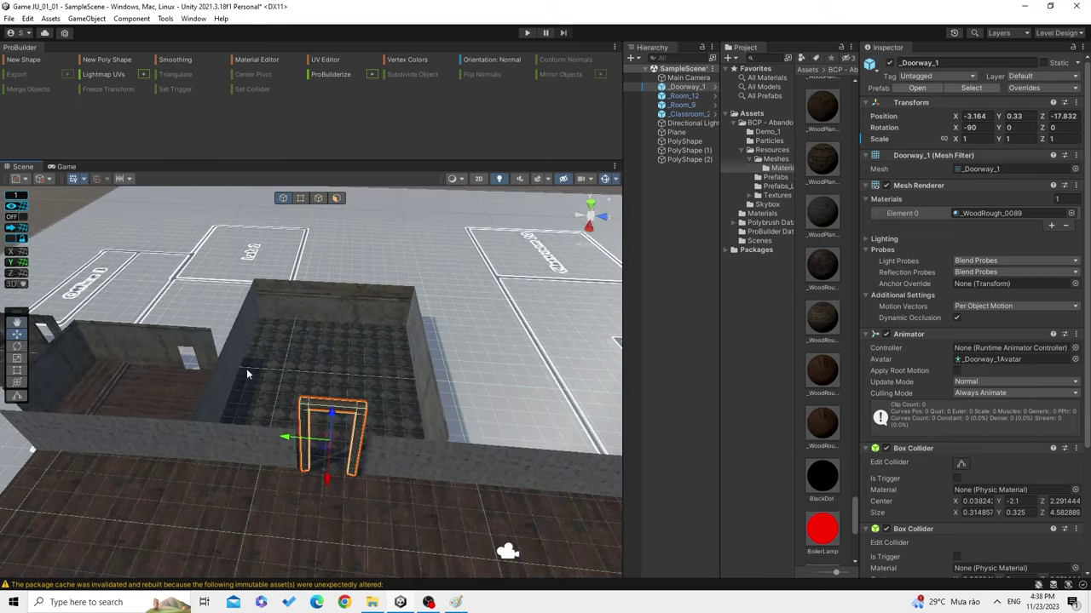
pyautogui.click(519, 397)
pyautogui.scroll(2, 333, 478)
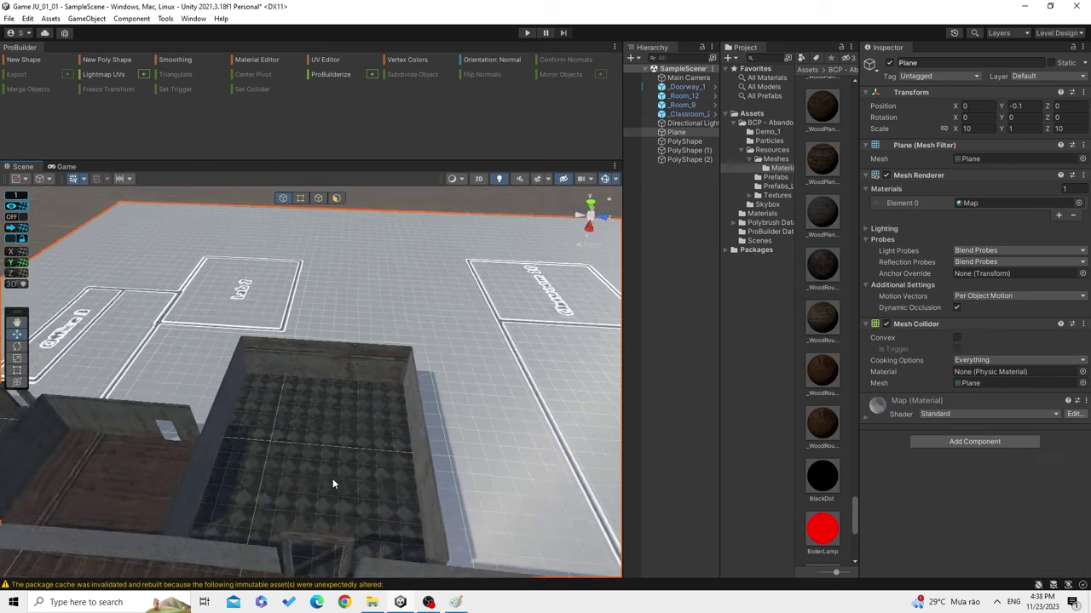
pyautogui.scroll(2, 332, 478)
pyautogui.scroll(2, 331, 482)
pyautogui.scroll(-2, 331, 482)
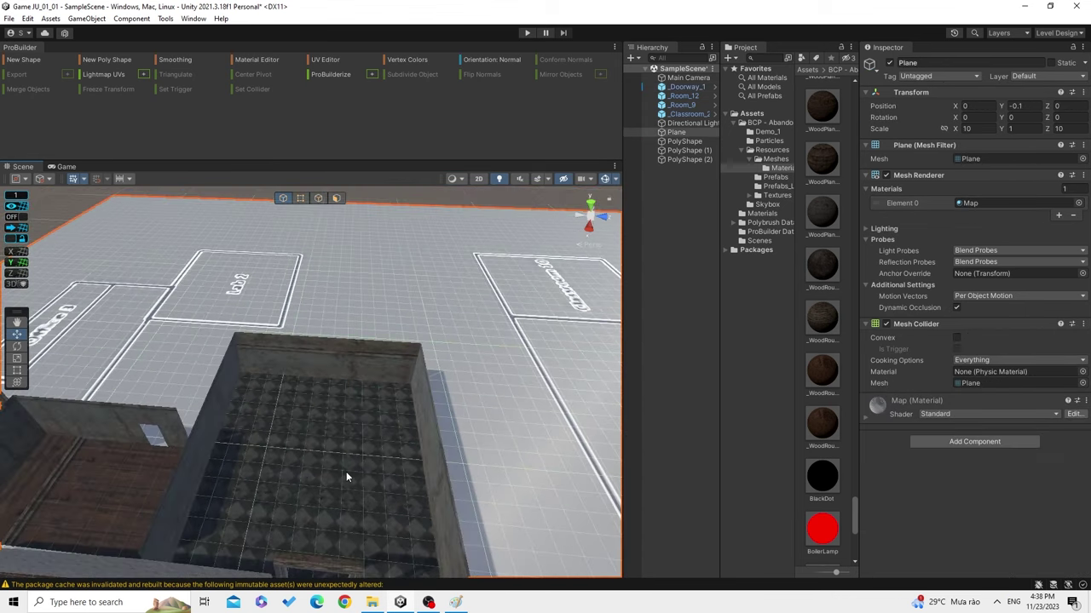
pyautogui.scroll(-1, 346, 471)
pyautogui.scroll(1, 411, 375)
pyautogui.scroll(2, 411, 380)
pyautogui.keyDown('alt'); pyautogui.moveTo(404, 433); pyautogui.dragTo(423, 326); pyautogui.keyUp('alt')
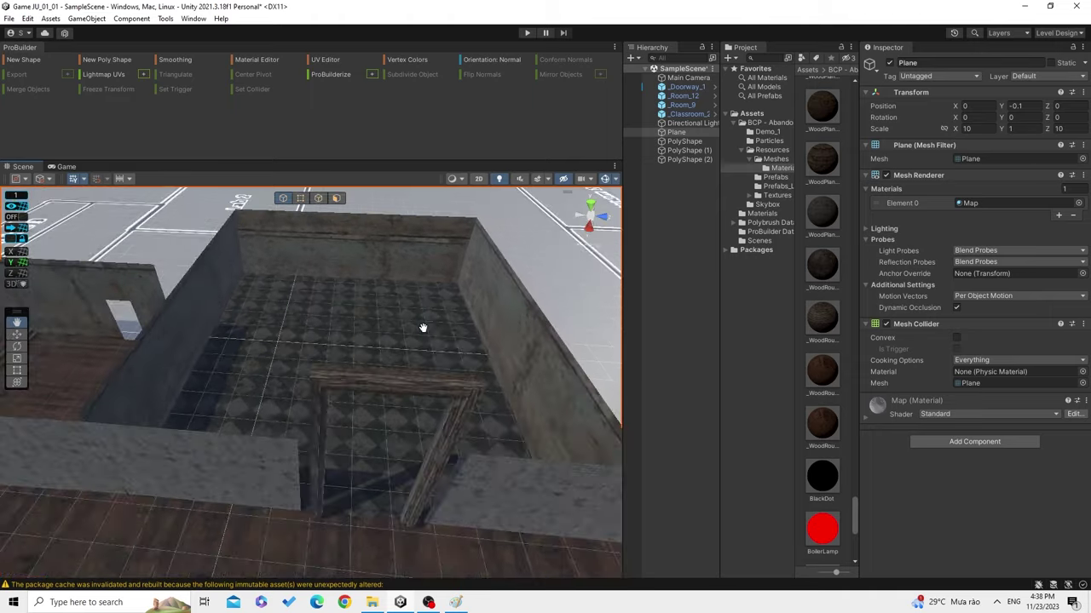
pyautogui.scroll(2, 399, 441)
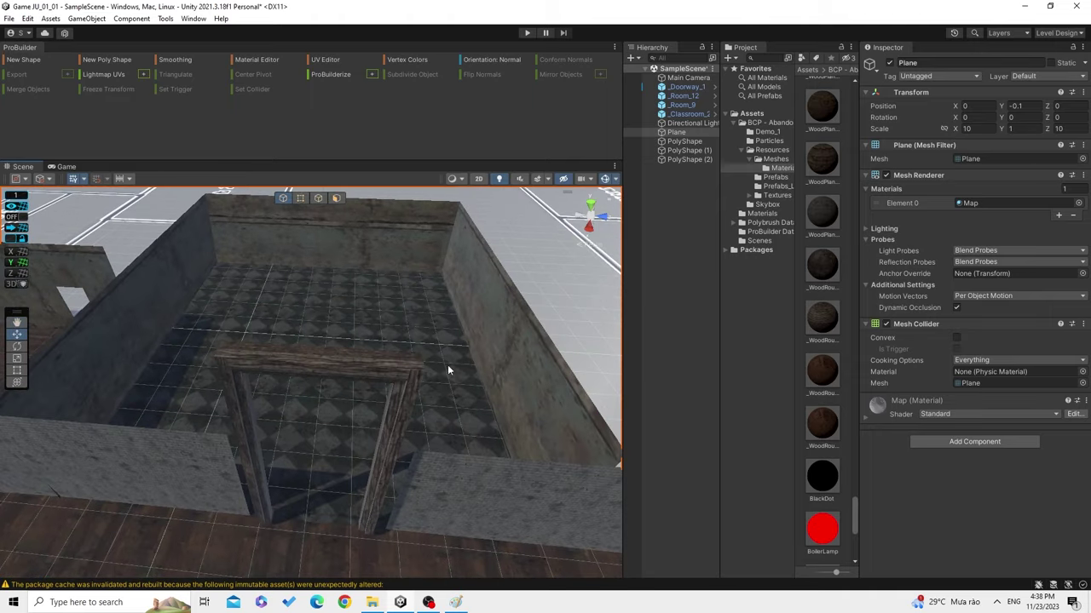
# Underline 'Poly Brush - Paint' in the handwritten notes in Paint.
pyautogui.click(457, 602)
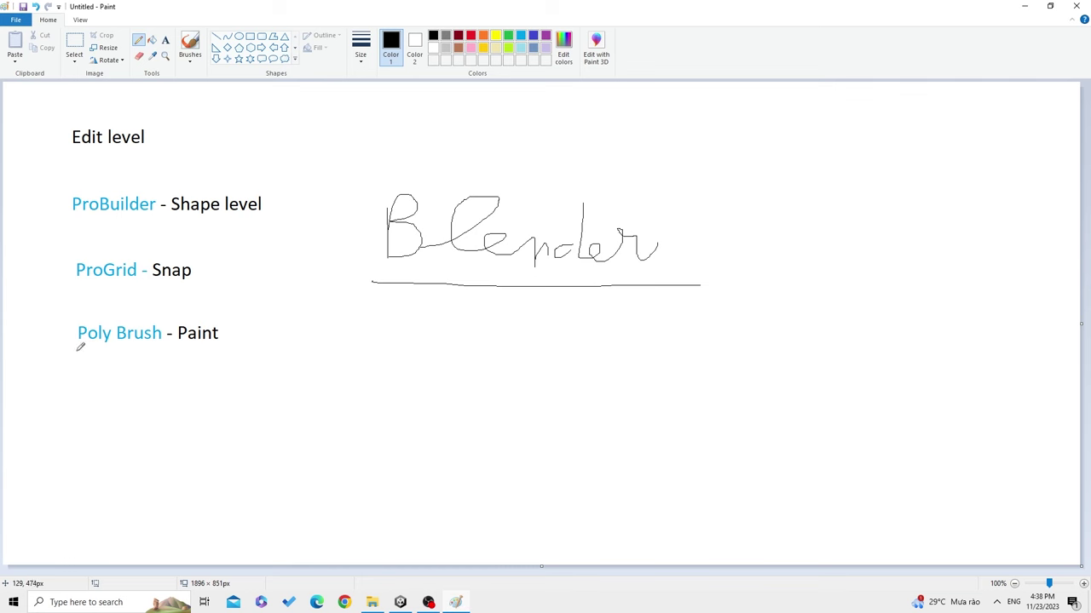
pyautogui.moveTo(77, 351); pyautogui.dragTo(256, 355)
pyautogui.moveTo(75, 346); pyautogui.dragTo(248, 350)
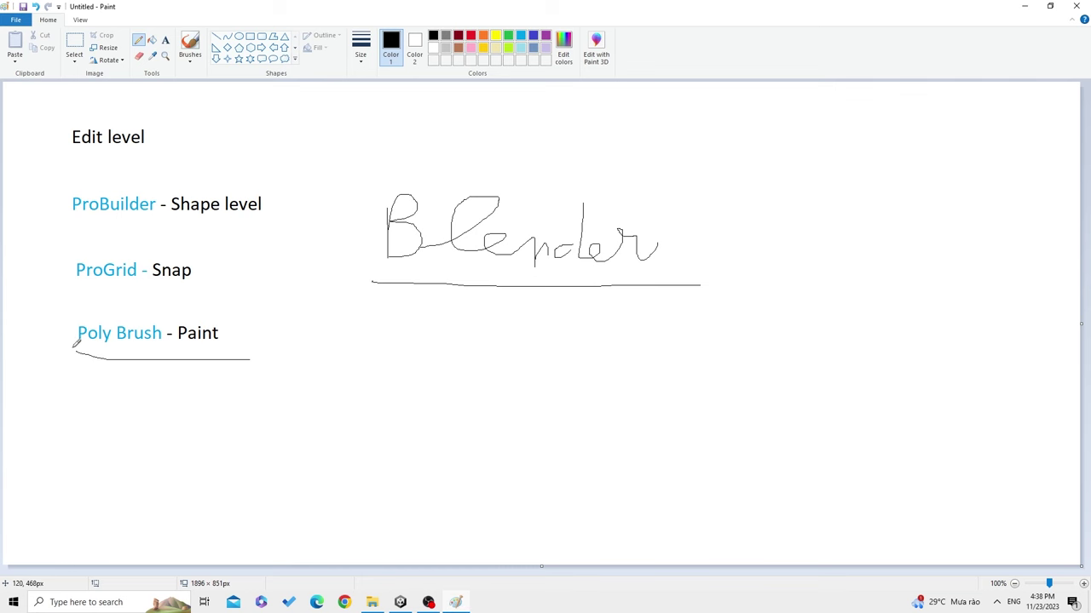
# Return to Unity and orbit the view down over the room.
pyautogui.hotkey('alt', 'Tab')
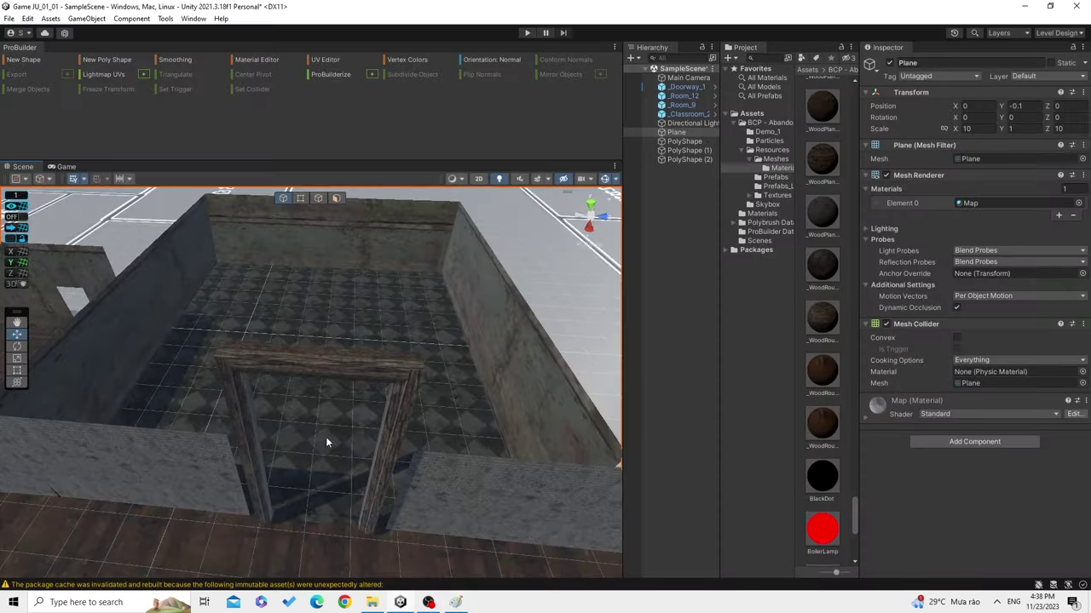
pyautogui.moveTo(404, 347)
pyautogui.keyDown('alt'); pyautogui.mouseDown()
pyautogui.moveTo(450, 418)
pyautogui.moveTo(494, 386)
pyautogui.mouseUp(); pyautogui.keyUp('alt')
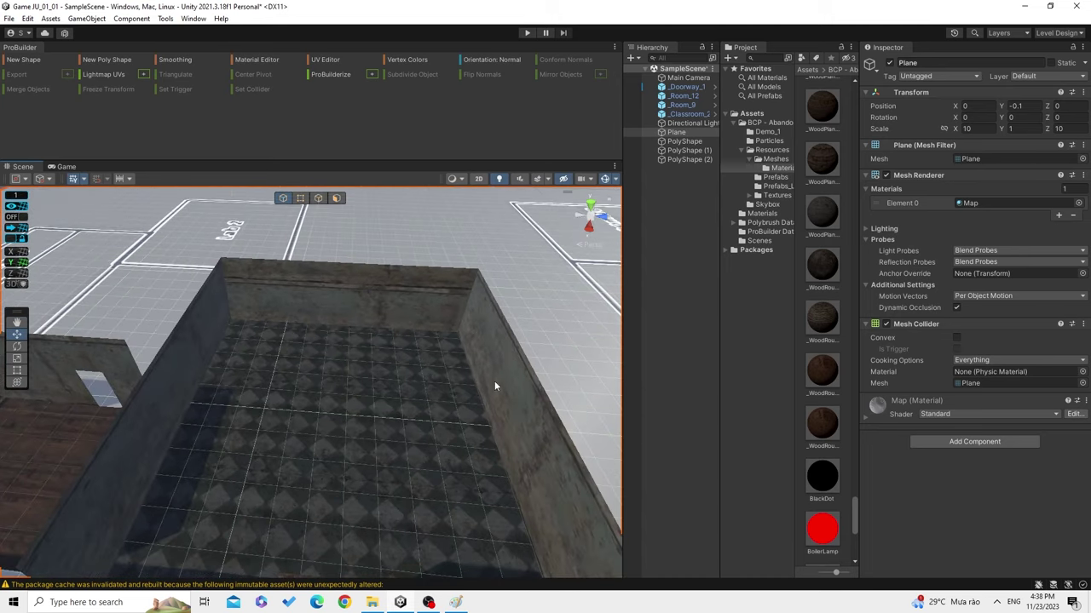
pyautogui.keyDown('alt'); pyautogui.moveTo(404, 261); pyautogui.dragTo(404, 357); pyautogui.keyUp('alt')
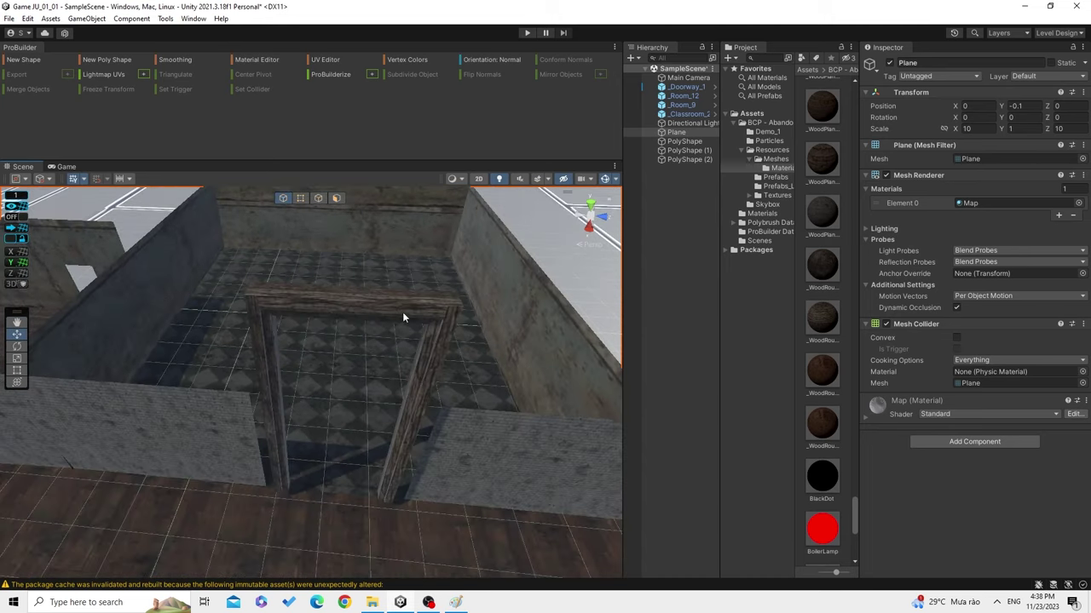
pyautogui.keyDown('alt'); pyautogui.moveTo(424, 281); pyautogui.dragTo(422, 380); pyautogui.keyUp('alt')
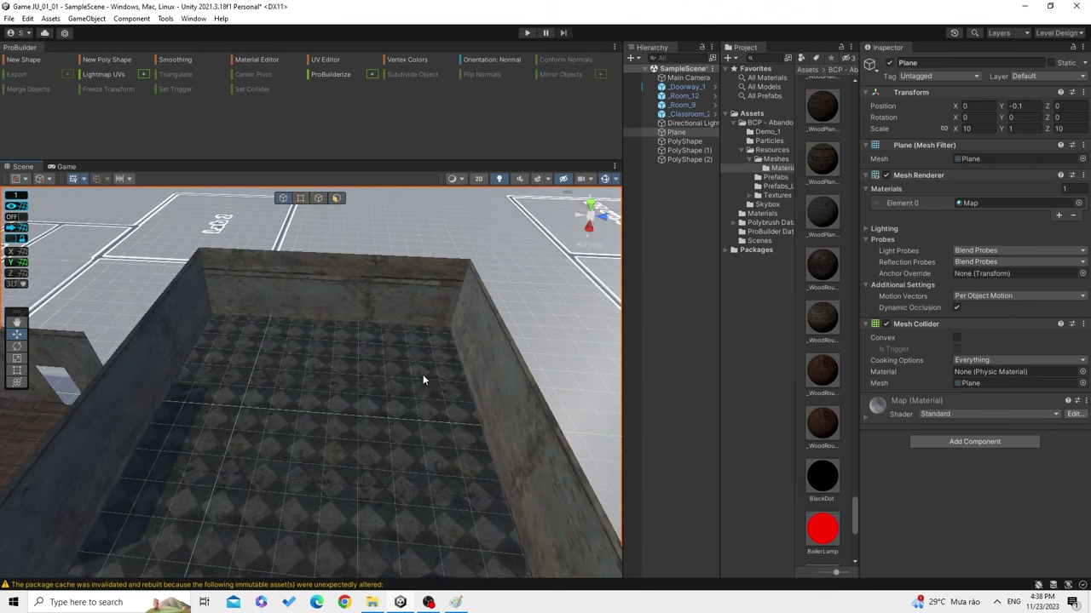
# Open the Polybrush window from Tools > Polybrush and move it off the room view.
pyautogui.click(167, 19)
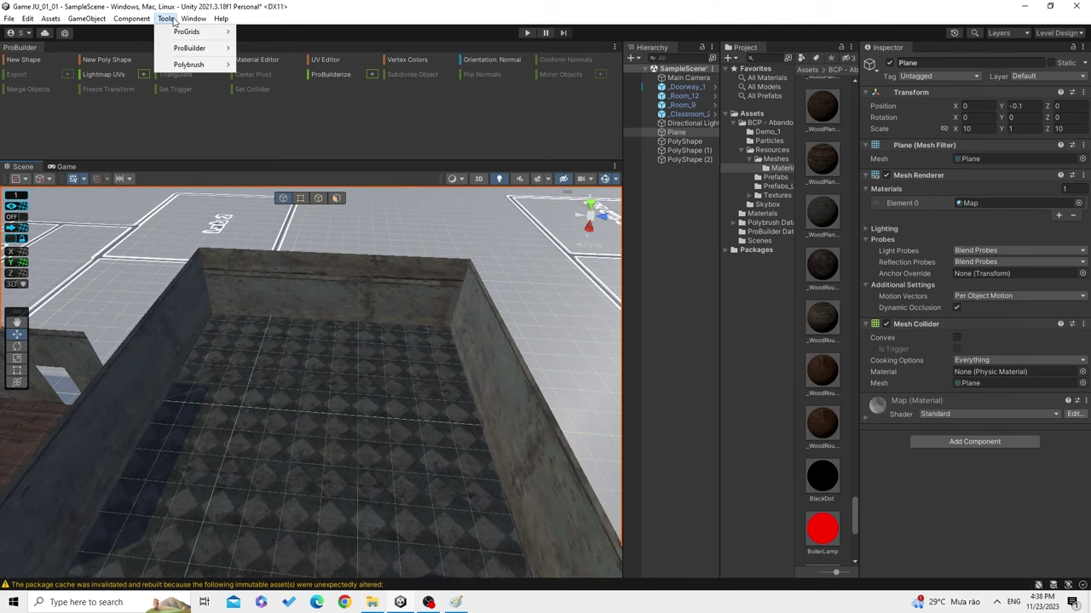
pyautogui.click(170, 18)
pyautogui.click(170, 19)
pyautogui.moveTo(188, 68)
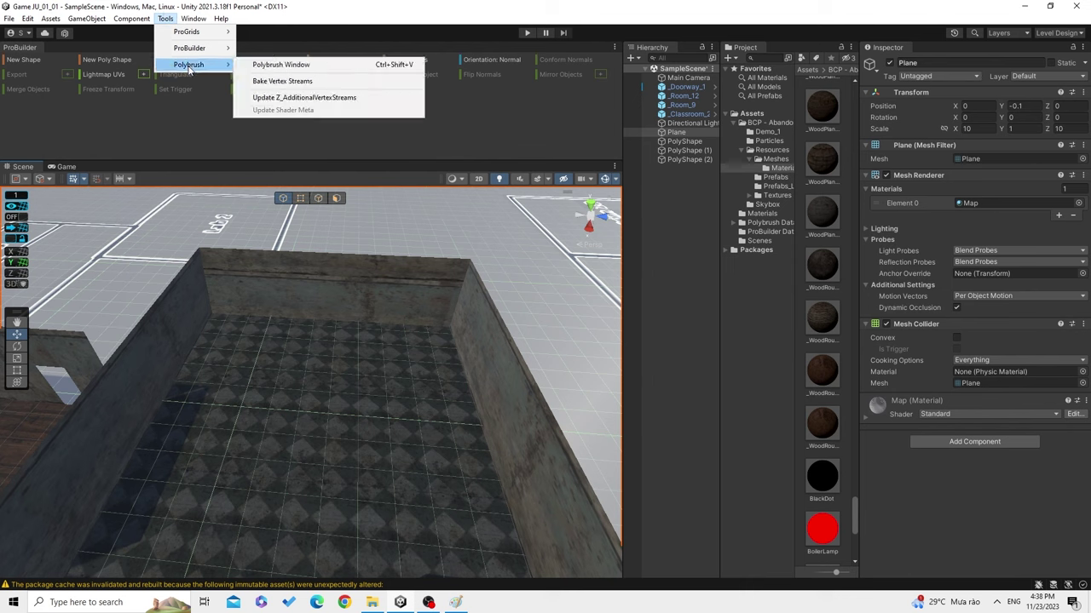
pyautogui.click(283, 66)
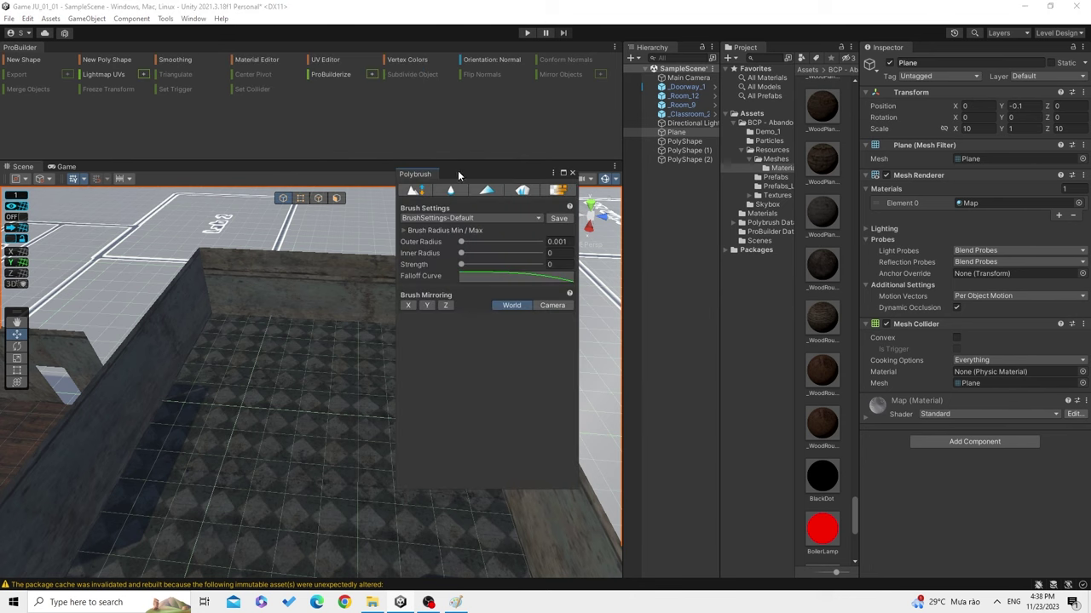
pyautogui.moveTo(459, 175); pyautogui.dragTo(673, 182)
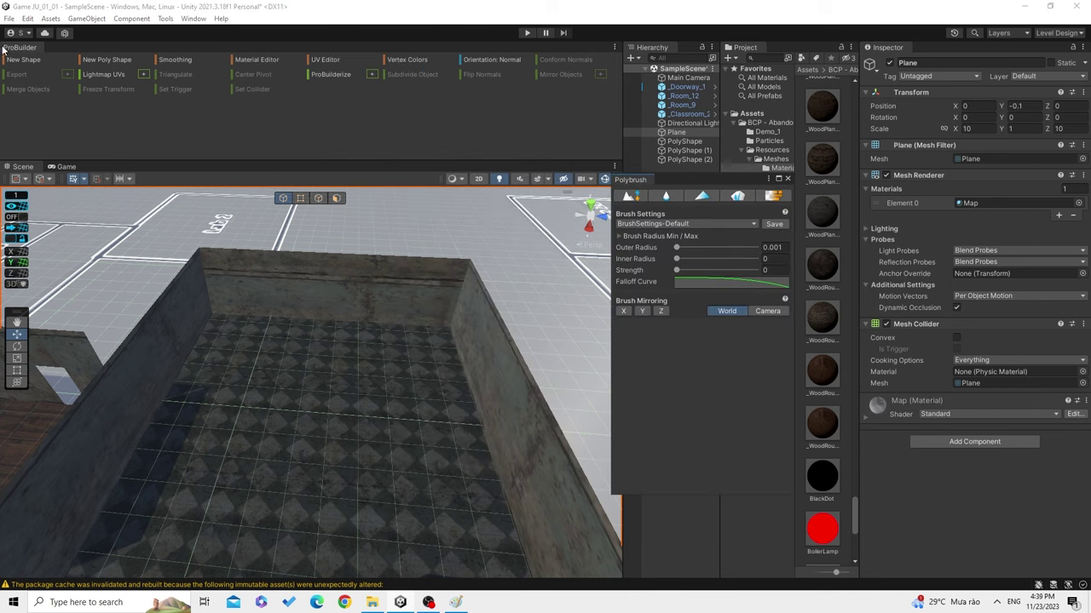
# Pull out and close the ProBuilder toolbar, then reposition the Polybrush panel and view.
pyautogui.moveTo(28, 49); pyautogui.dragTo(431, 308)
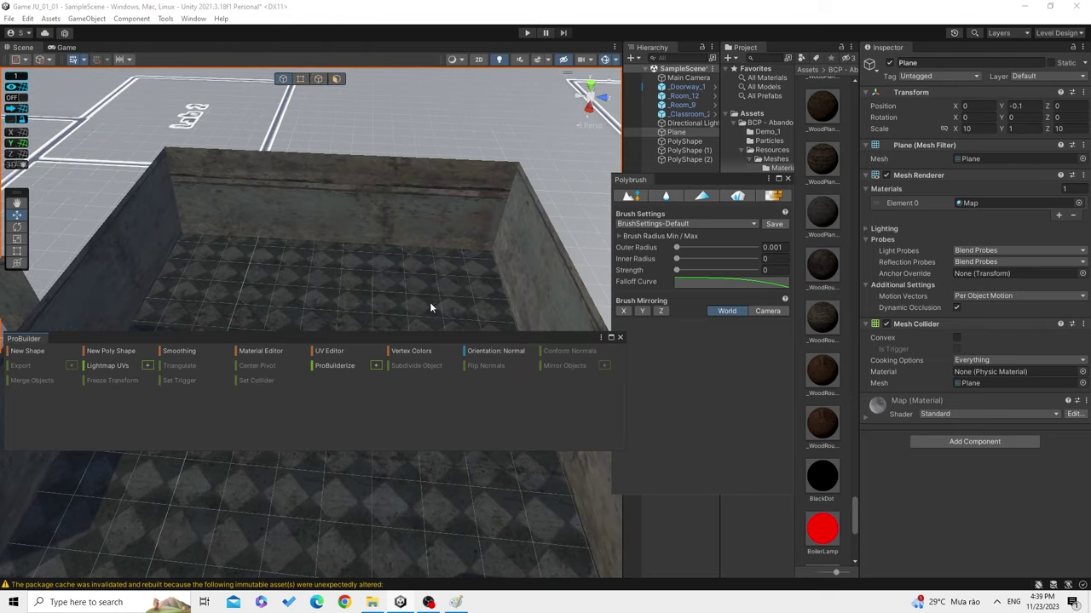
pyautogui.click(620, 337)
pyautogui.moveTo(581, 335)
pyautogui.keyDown('alt'); pyautogui.mouseDown()
pyautogui.moveTo(384, 318)
pyautogui.moveTo(426, 323)
pyautogui.mouseUp(); pyautogui.keyUp('alt')
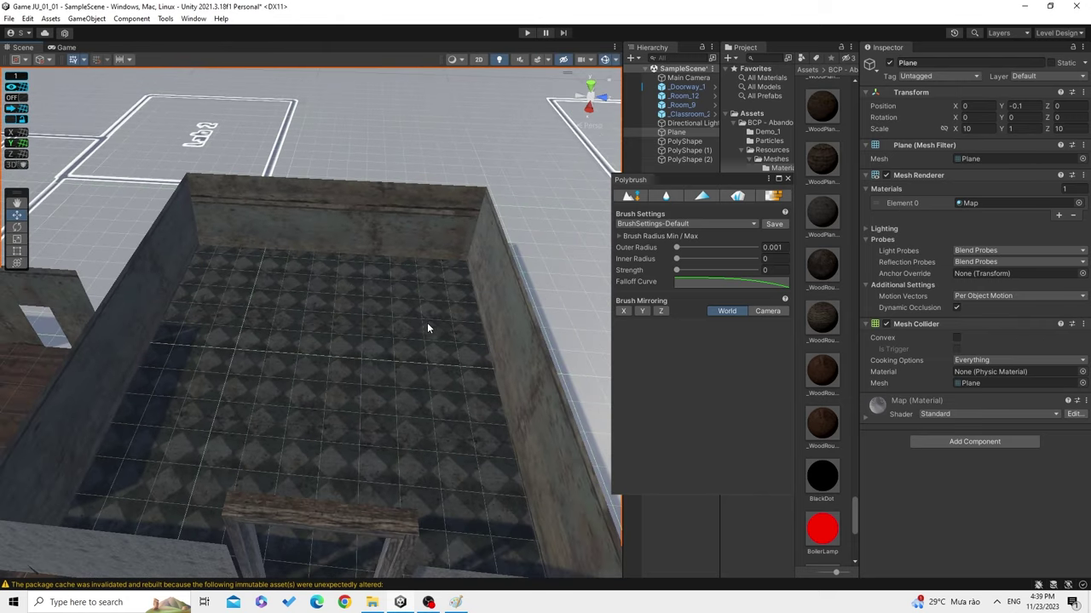
pyautogui.moveTo(696, 189); pyautogui.dragTo(659, 188)
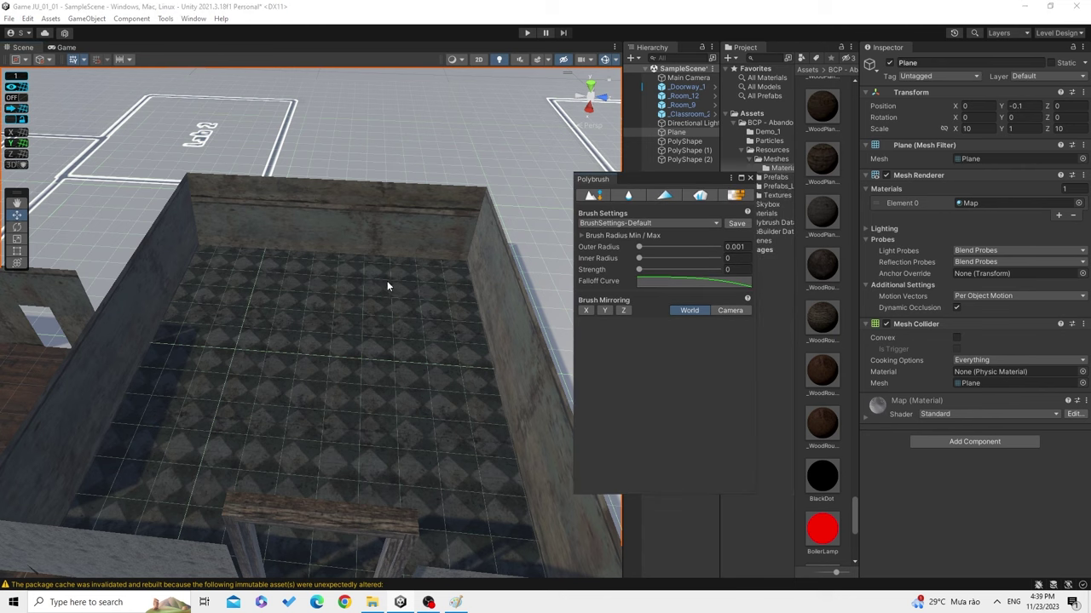
pyautogui.moveTo(387, 280)
pyautogui.keyDown('alt'); pyautogui.mouseDown()
pyautogui.moveTo(439, 308)
pyautogui.moveTo(489, 411)
pyautogui.mouseUp(); pyautogui.keyUp('alt')
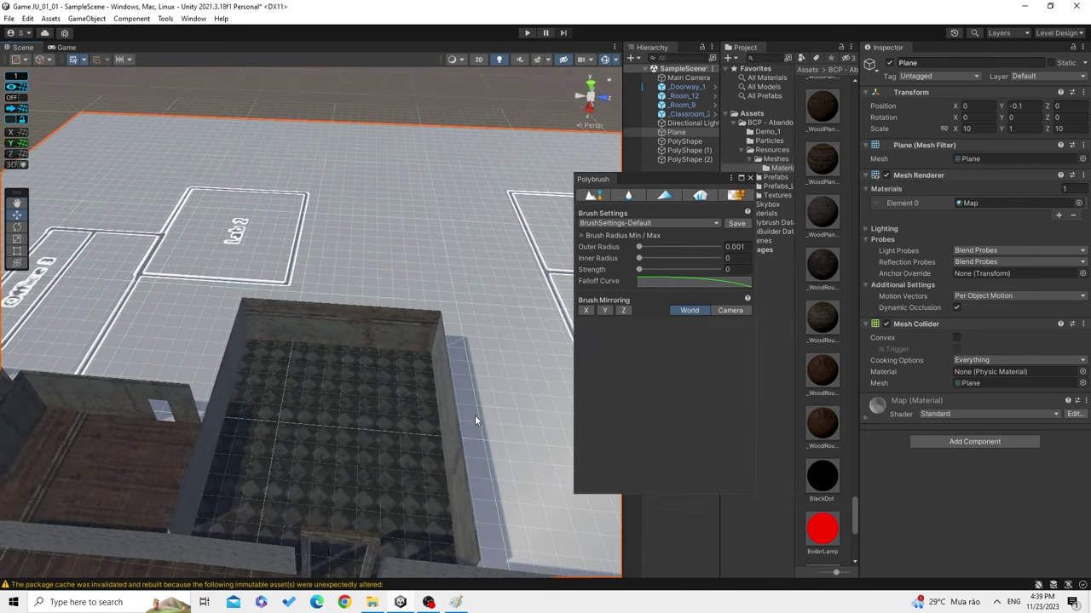
pyautogui.scroll(3, 536, 301)
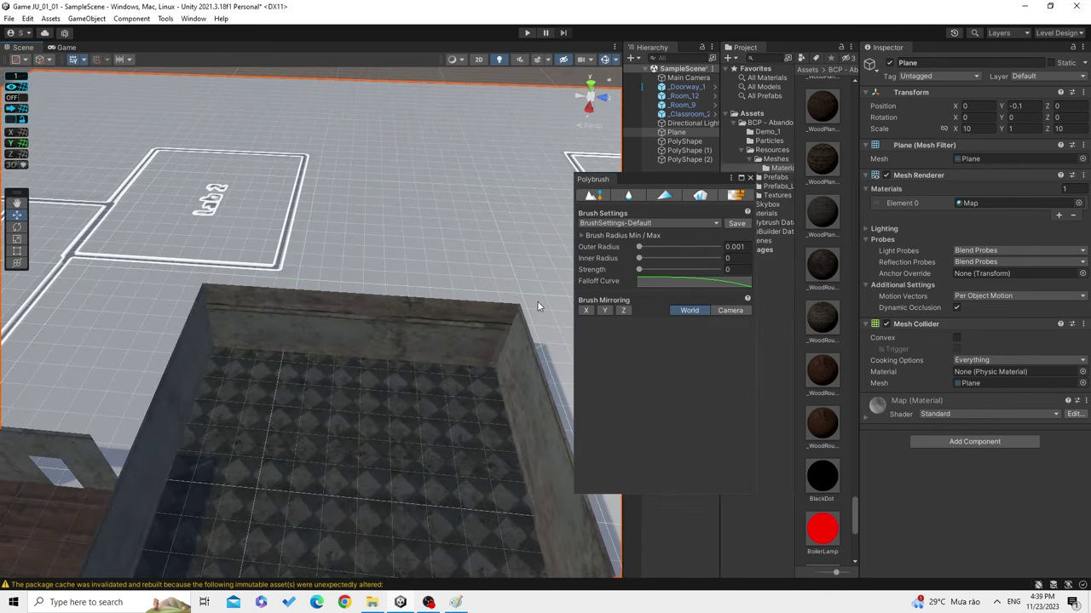
# Set the Polybrush Sculpt brush to outer radius 0.97 and inner radius 0.734.
pyautogui.click(599, 199)
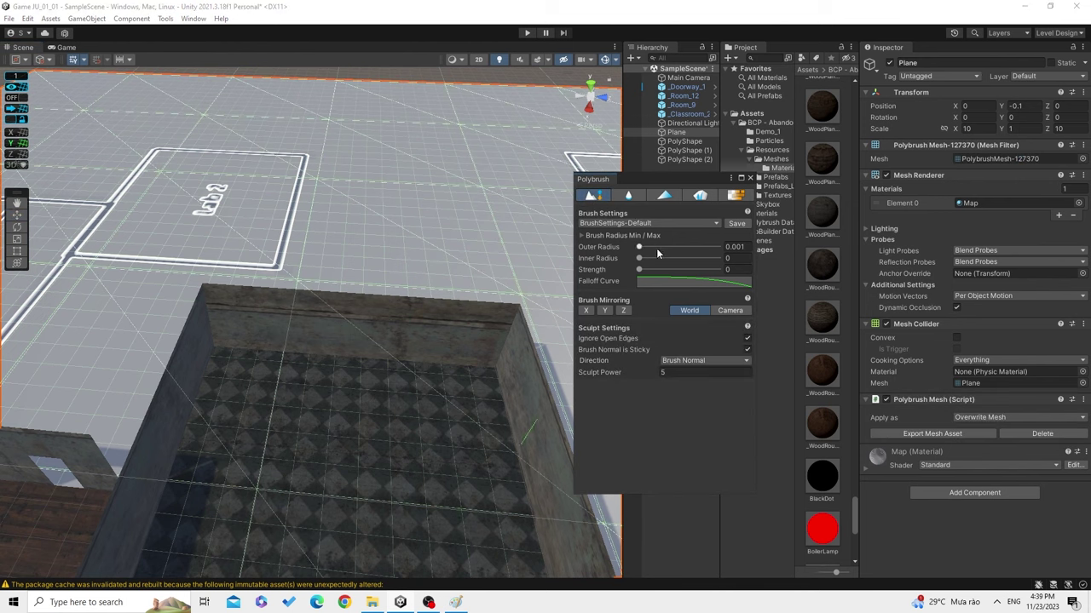
pyautogui.moveTo(641, 248)
pyautogui.mouseDown()
pyautogui.moveTo(670, 247)
pyautogui.moveTo(662, 258)
pyautogui.mouseUp()
pyautogui.moveTo(669, 247)
pyautogui.mouseDown()
pyautogui.moveTo(654, 247)
pyautogui.moveTo(756, 260)
pyautogui.mouseUp()
pyautogui.moveTo(712, 265); pyautogui.dragTo(697, 258)
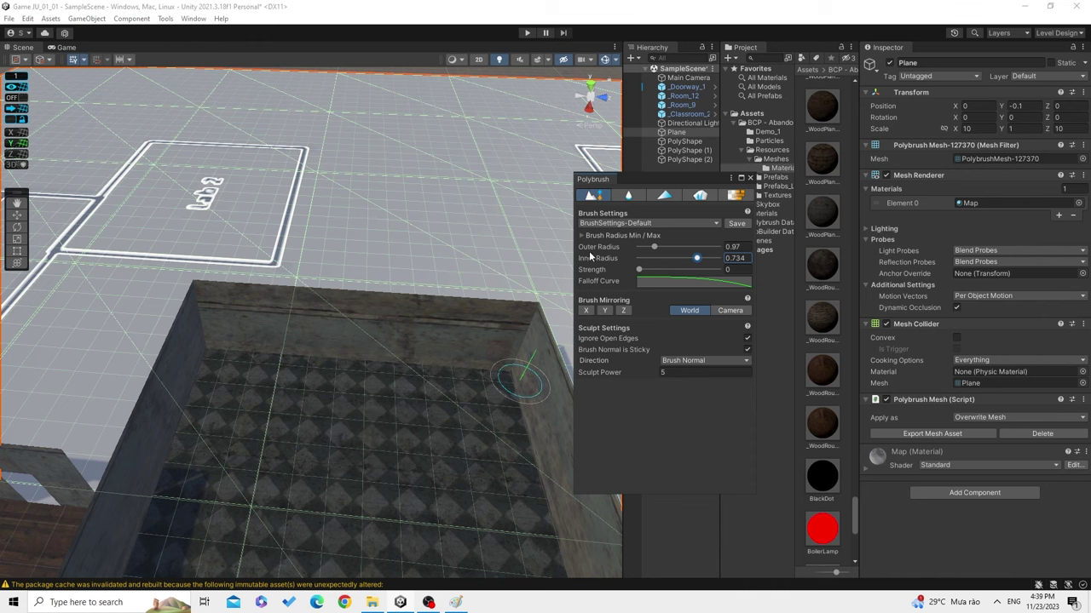
# Apply a sculpt stroke to the ground Plane, then select the PolyShape room object.
pyautogui.moveTo(361, 271); pyautogui.dragTo(338, 372, button='middle')
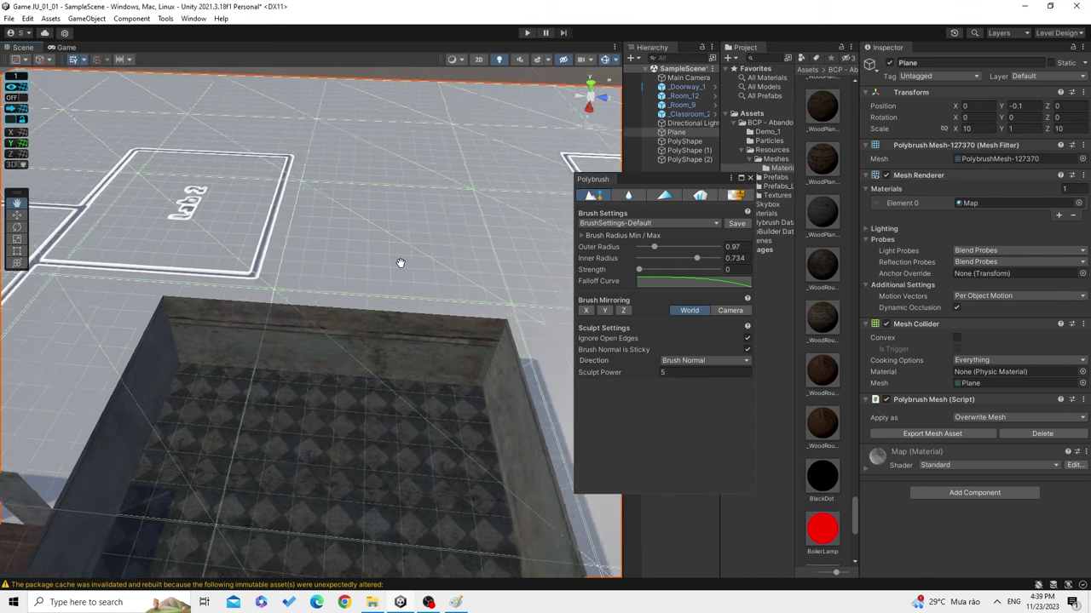
pyautogui.moveTo(263, 404); pyautogui.dragTo(316, 433, button='middle')
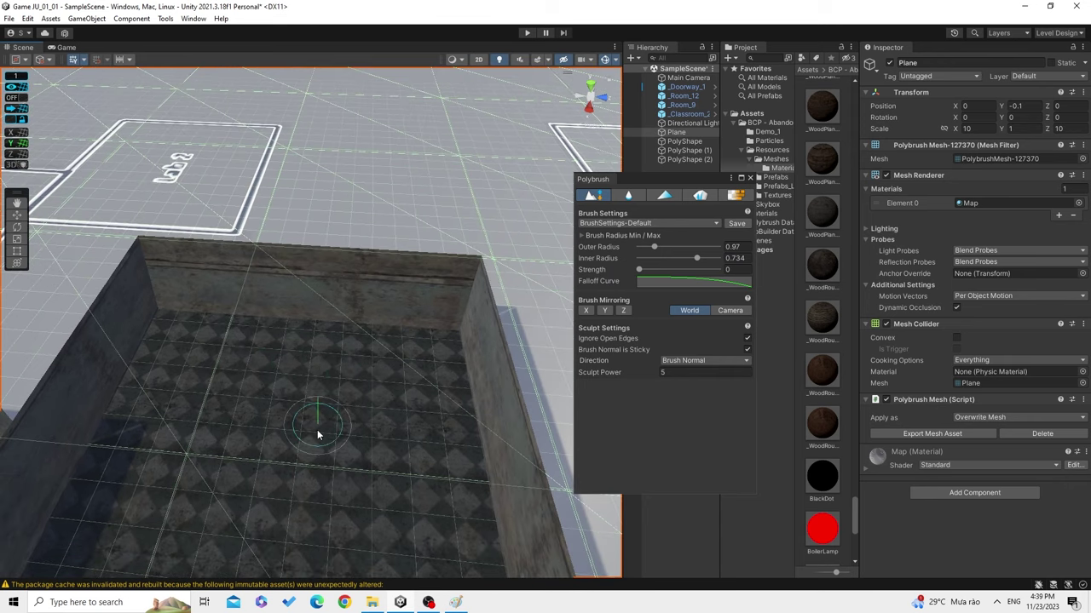
pyautogui.click(289, 422)
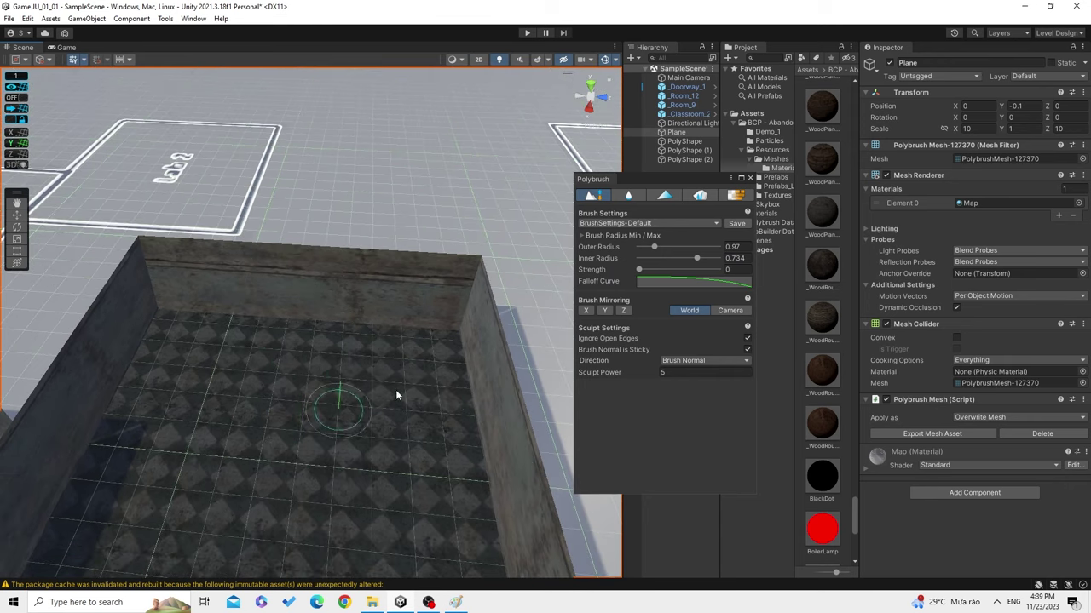
pyautogui.click(687, 142)
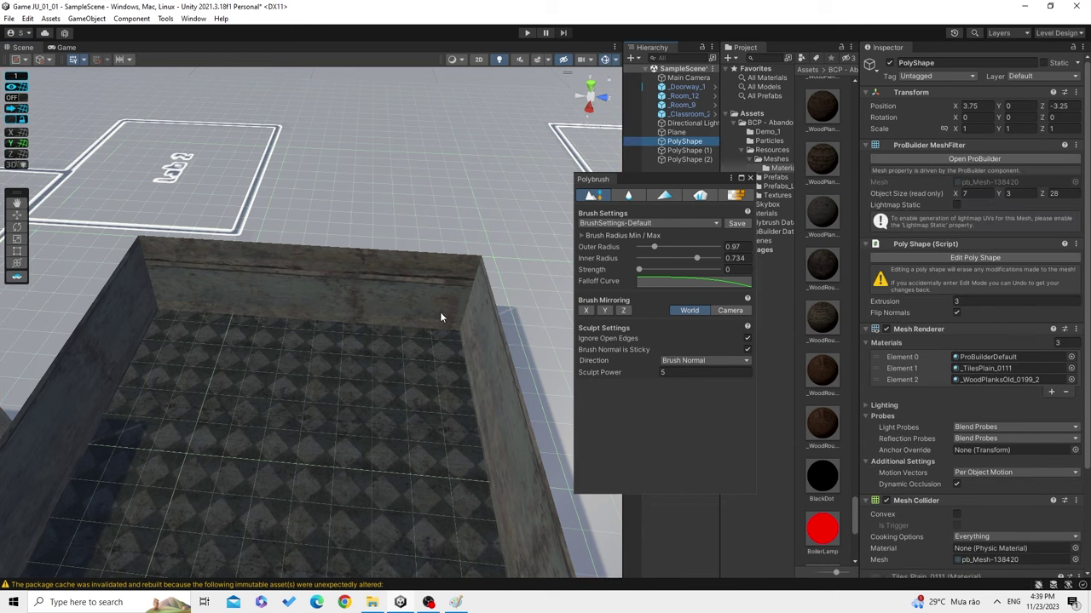
# Frame PolyShape (1) and set the Sculpt brush strength to 1.
pyautogui.doubleClick(682, 151)
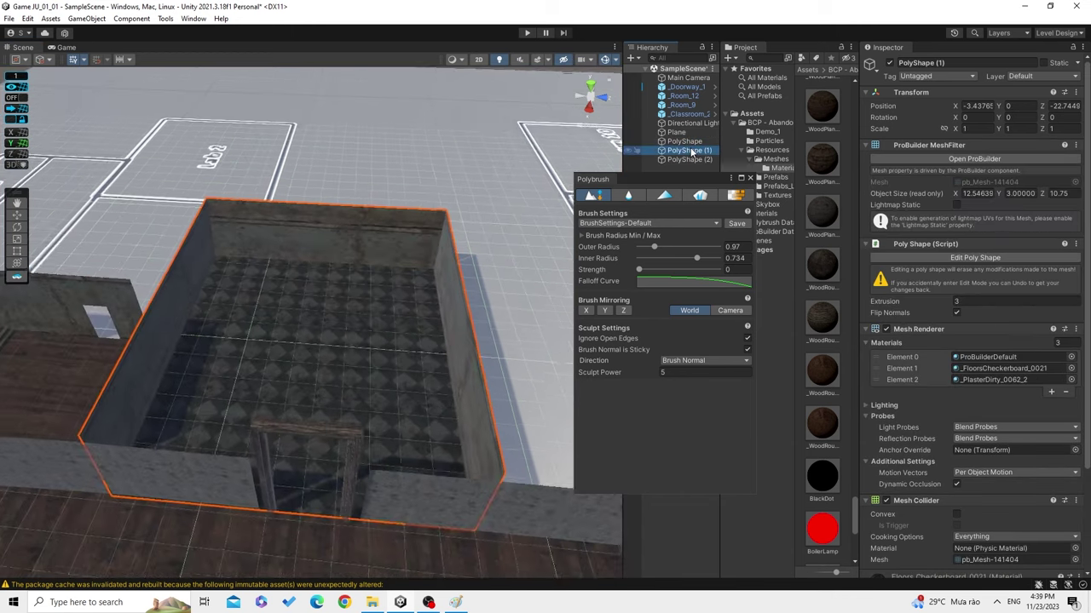
pyautogui.scroll(2, 345, 325)
pyautogui.scroll(2, 345, 325)
pyautogui.scroll(2, 354, 340)
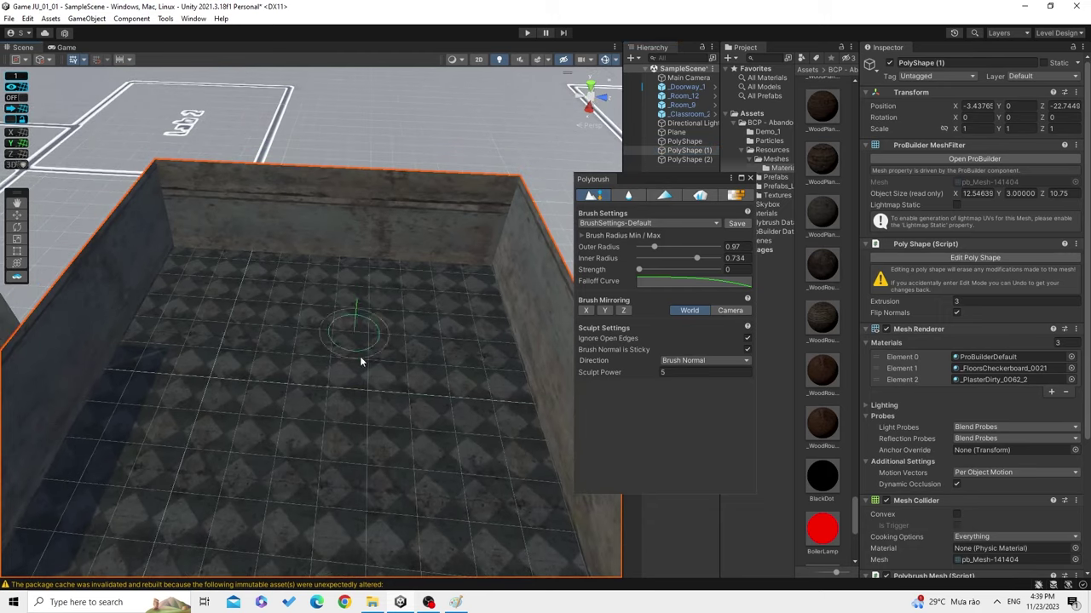
pyautogui.scroll(2, 360, 361)
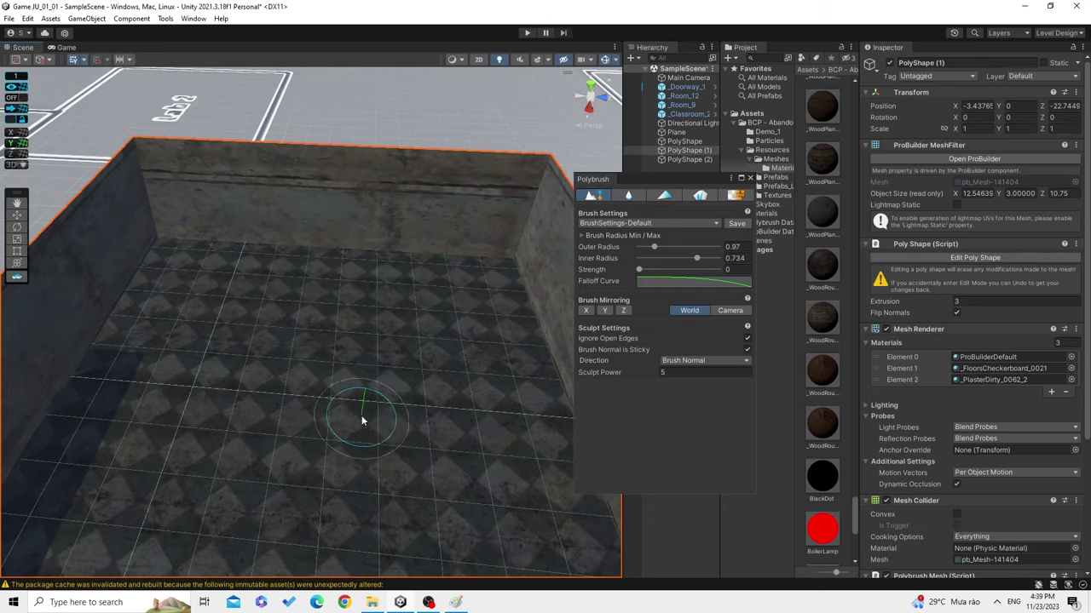
pyautogui.click(595, 198)
pyautogui.scroll(2, 375, 384)
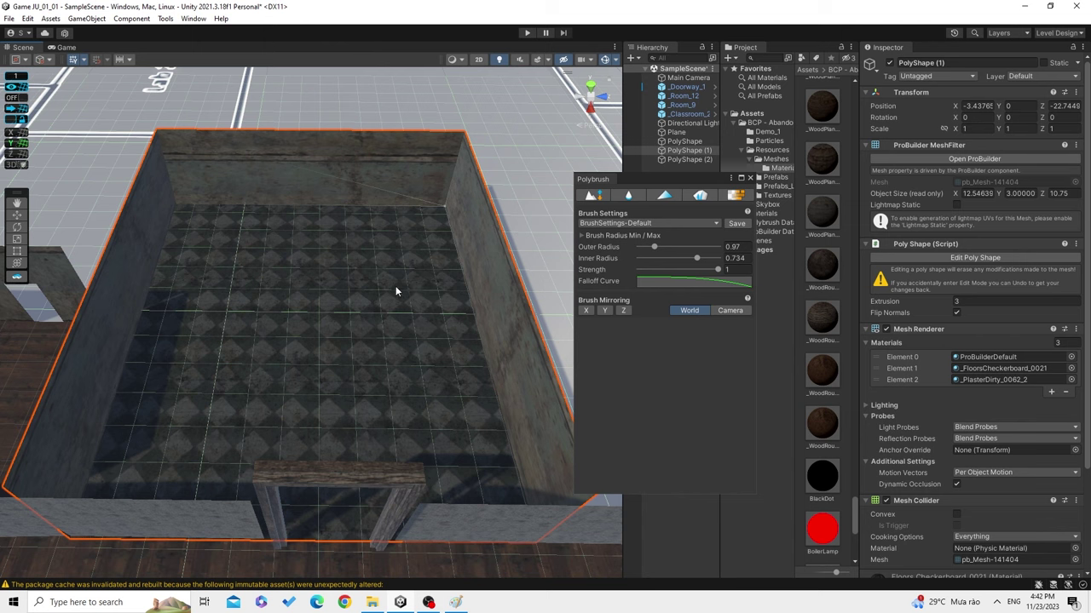
pyautogui.moveTo(613, 179); pyautogui.dragTo(598, 189)
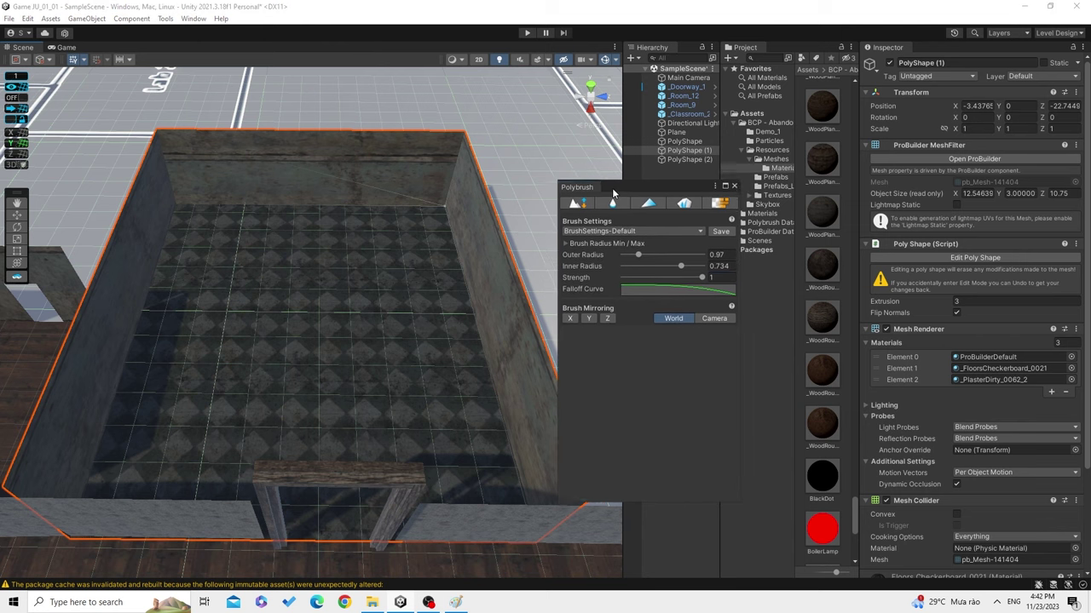
pyautogui.moveTo(703, 284); pyautogui.dragTo(715, 288)
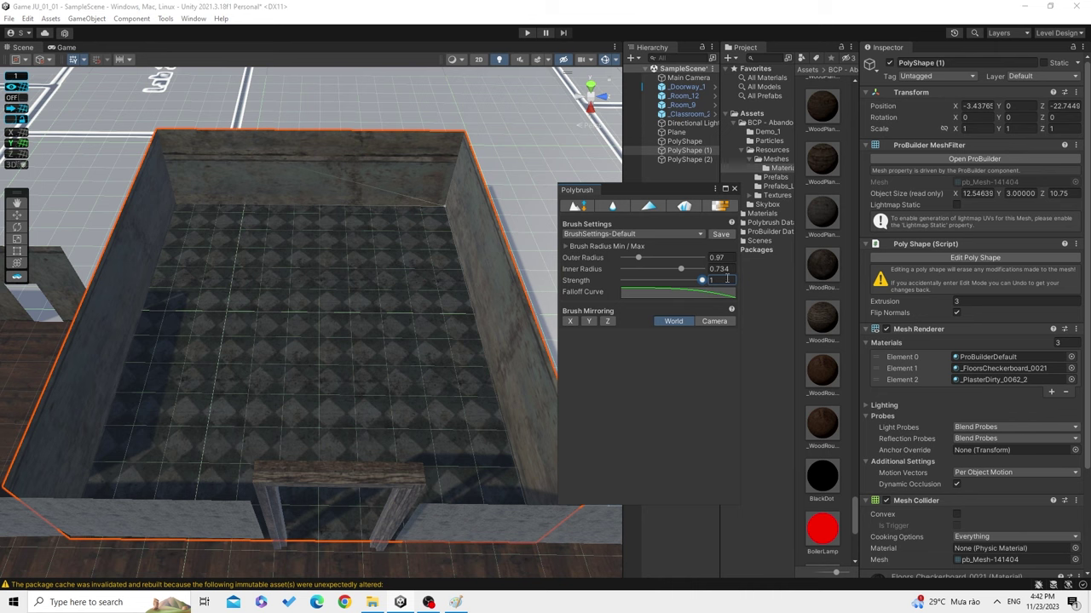
pyautogui.keyDown('alt'); pyautogui.moveTo(398, 244); pyautogui.dragTo(383, 308); pyautogui.keyUp('alt')
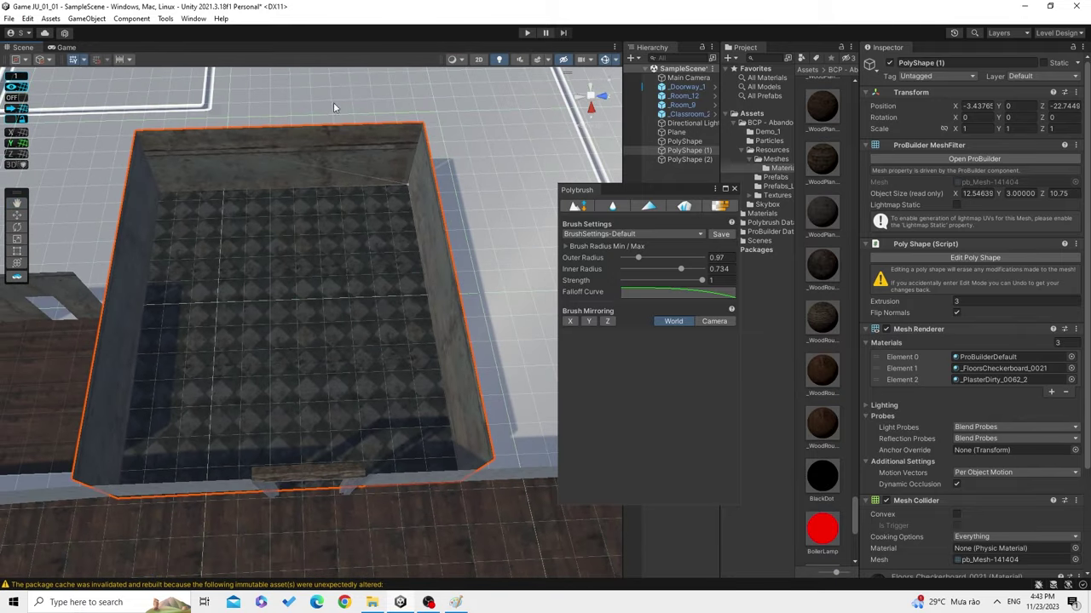
pyautogui.moveTo(341, 174); pyautogui.dragTo(340, 193, button='middle')
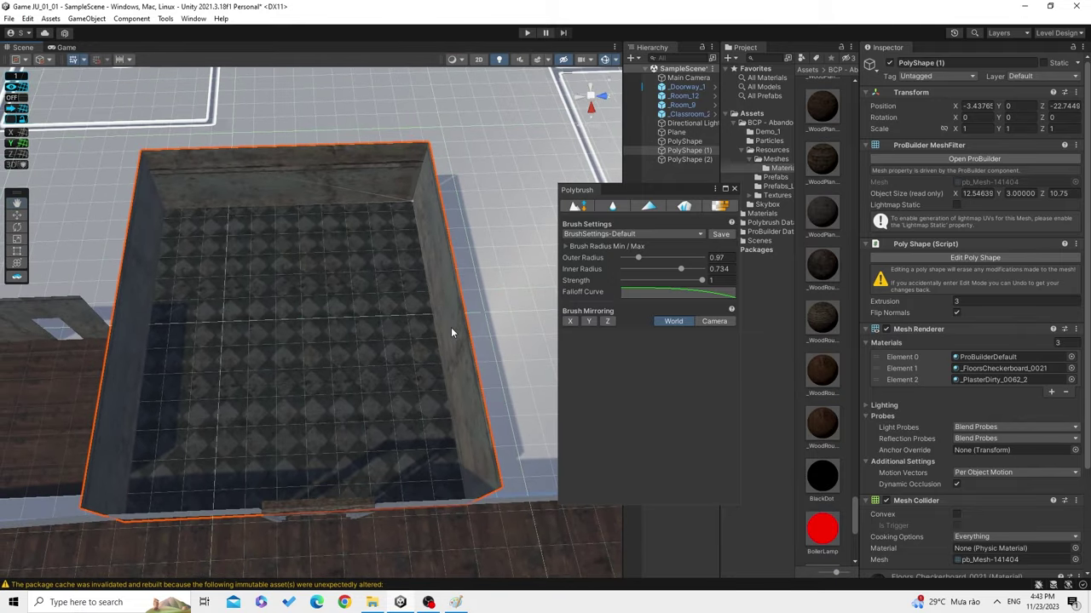
# Open the ProBuilder window from Tools > ProBuilder beside Polybrush and select PolyShape (1).
pyautogui.click(166, 19)
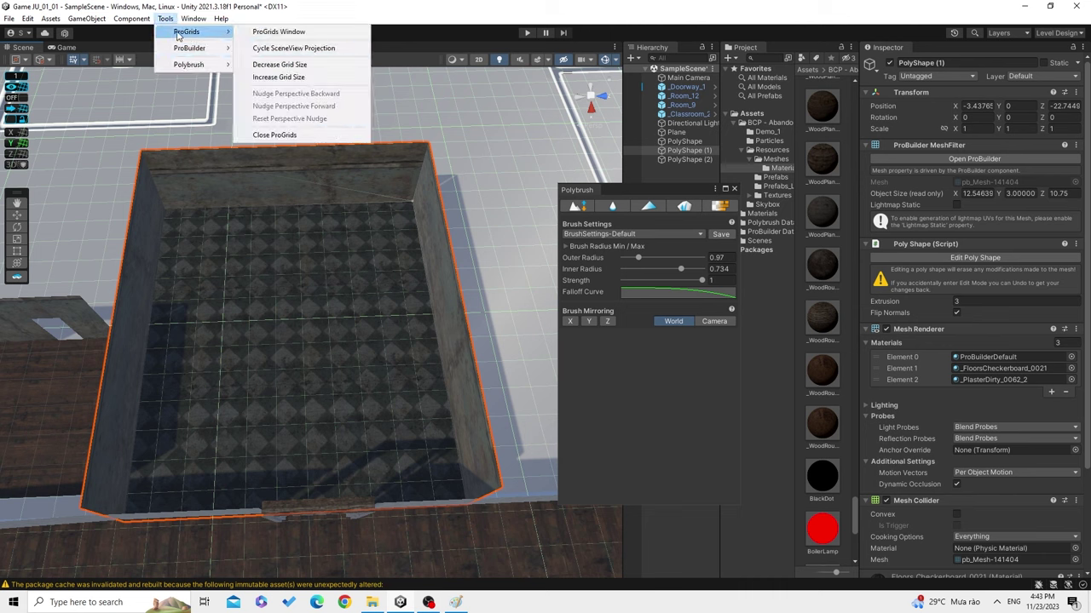
pyautogui.moveTo(193, 18)
pyautogui.click(463, 230)
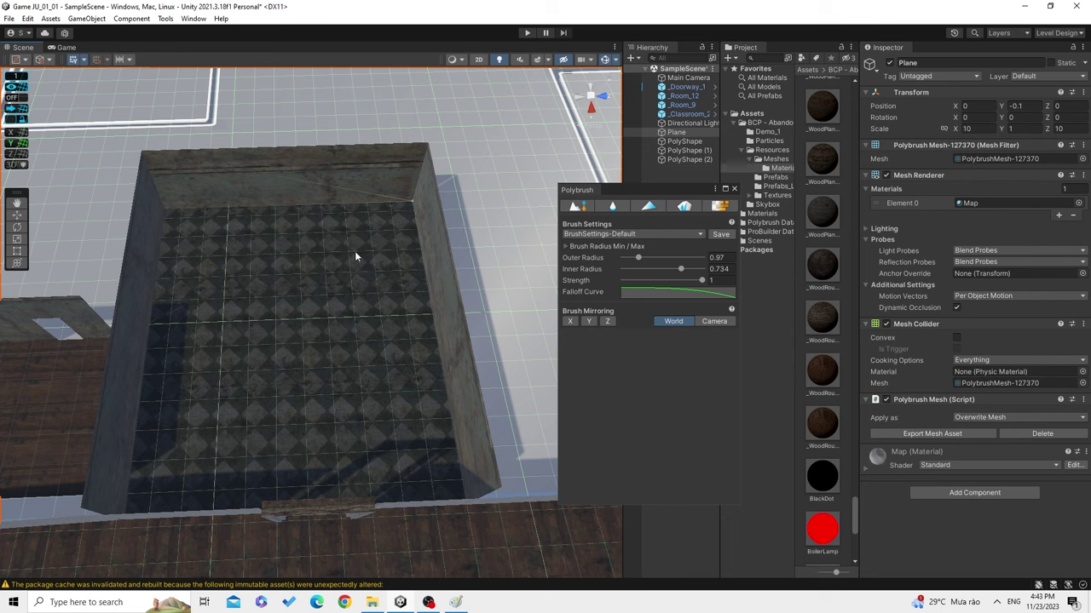
pyautogui.click(166, 19)
pyautogui.moveTo(187, 47)
pyautogui.click(298, 47)
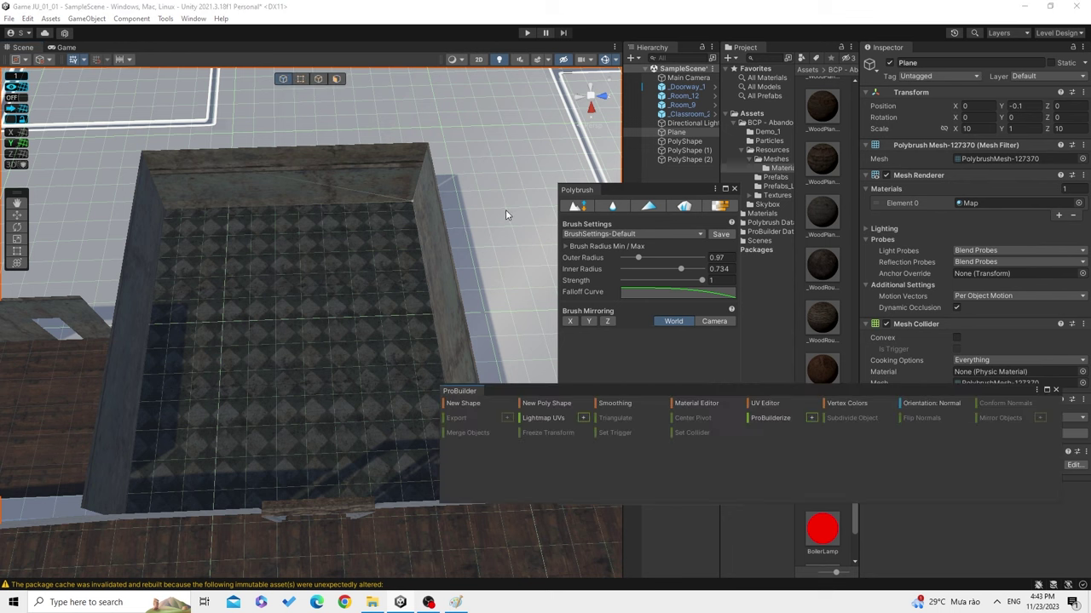
pyautogui.moveTo(539, 388); pyautogui.dragTo(738, 378)
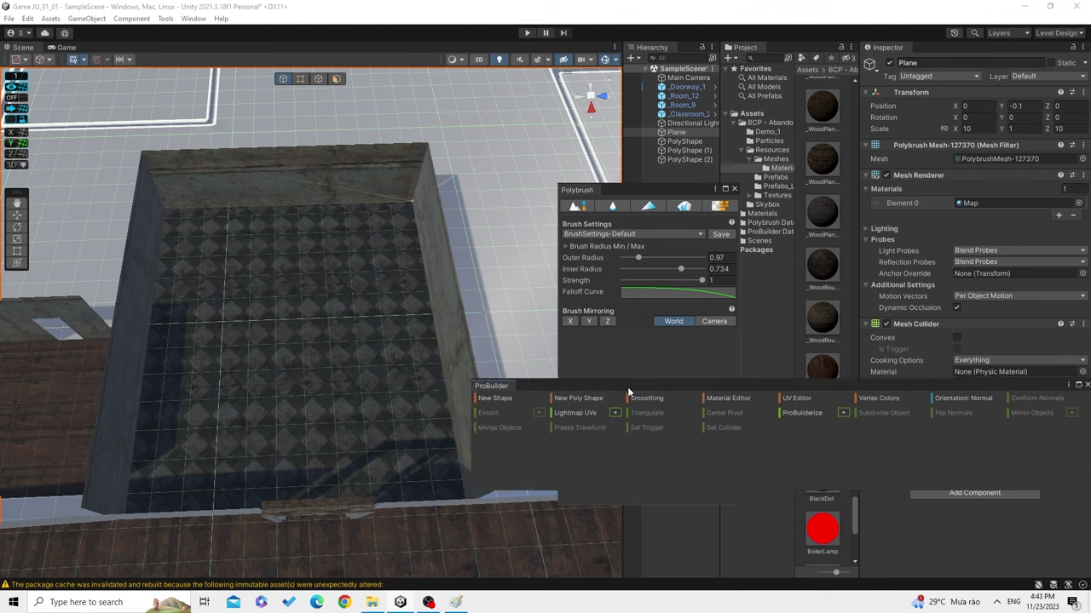
pyautogui.moveTo(492, 231); pyautogui.dragTo(468, 234, button='middle')
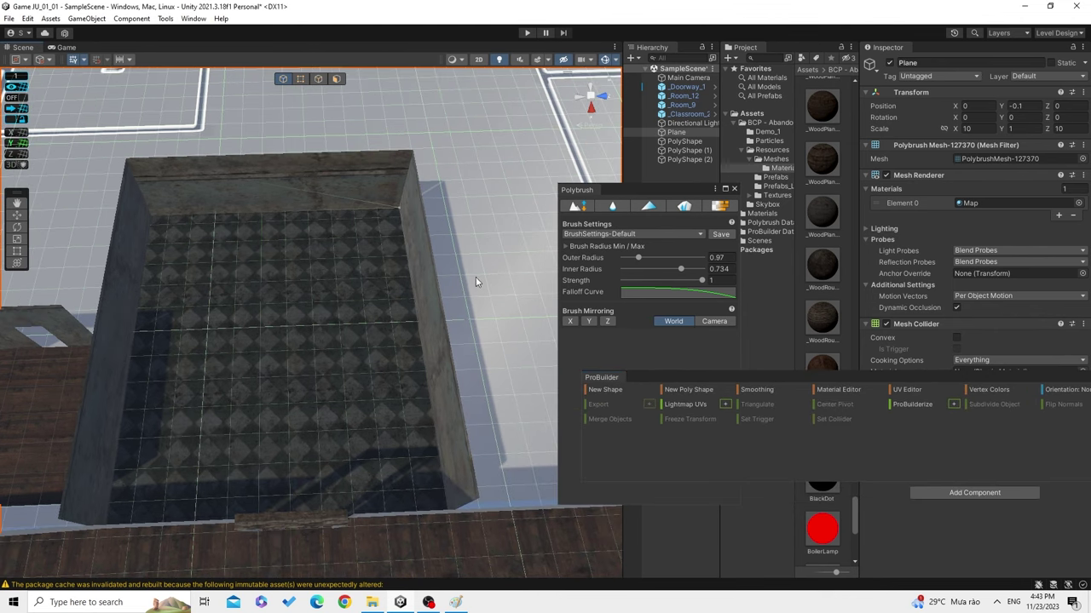
pyautogui.keyDown('alt'); pyautogui.moveTo(475, 282); pyautogui.dragTo(392, 399); pyautogui.keyUp('alt')
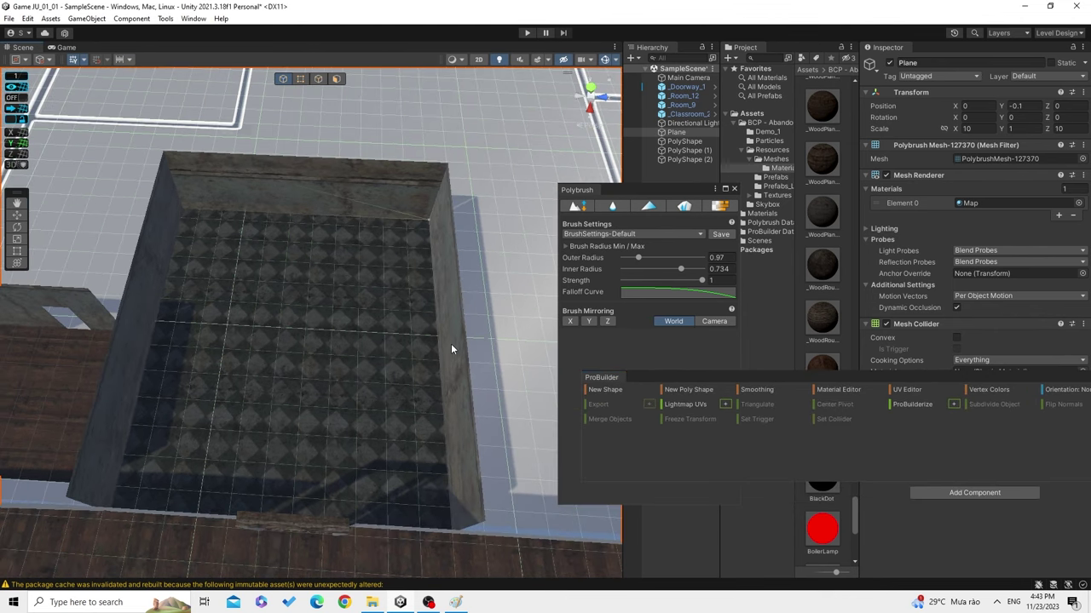
pyautogui.click(385, 370)
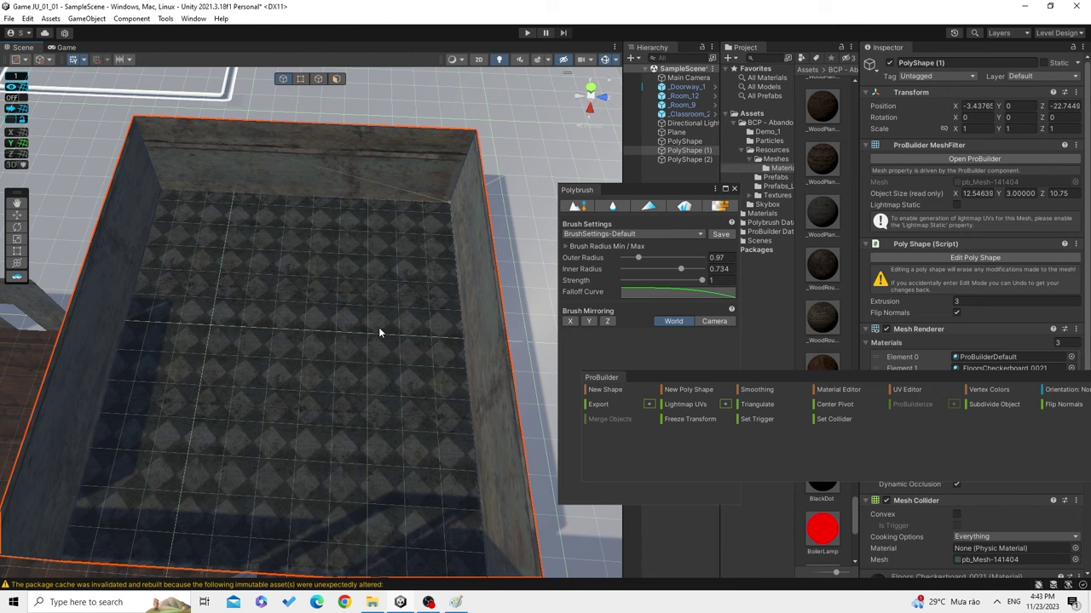
pyautogui.scroll(-2, 379, 332)
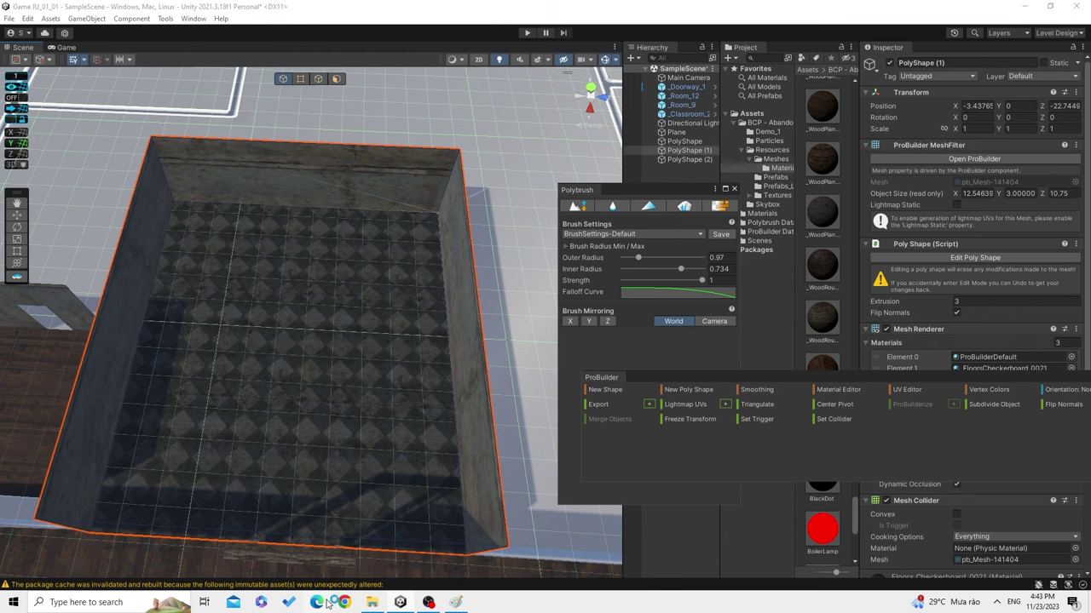
# Translate 'shape' to Vietnamese ('hình dạng') in Google Translate, then close the browser.
pyautogui.write('tra')
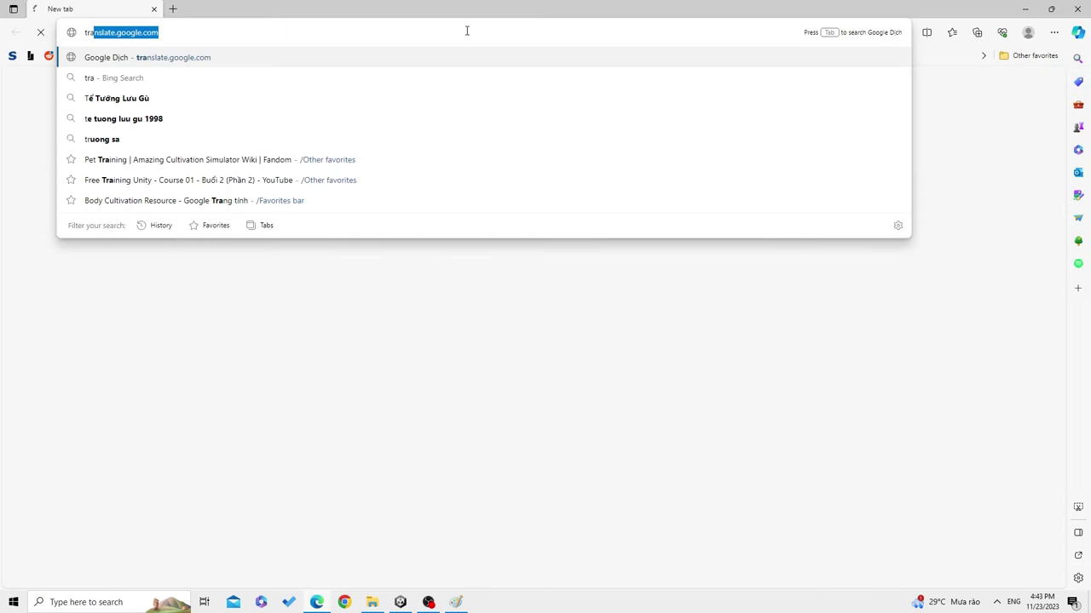
pyautogui.press('Return')
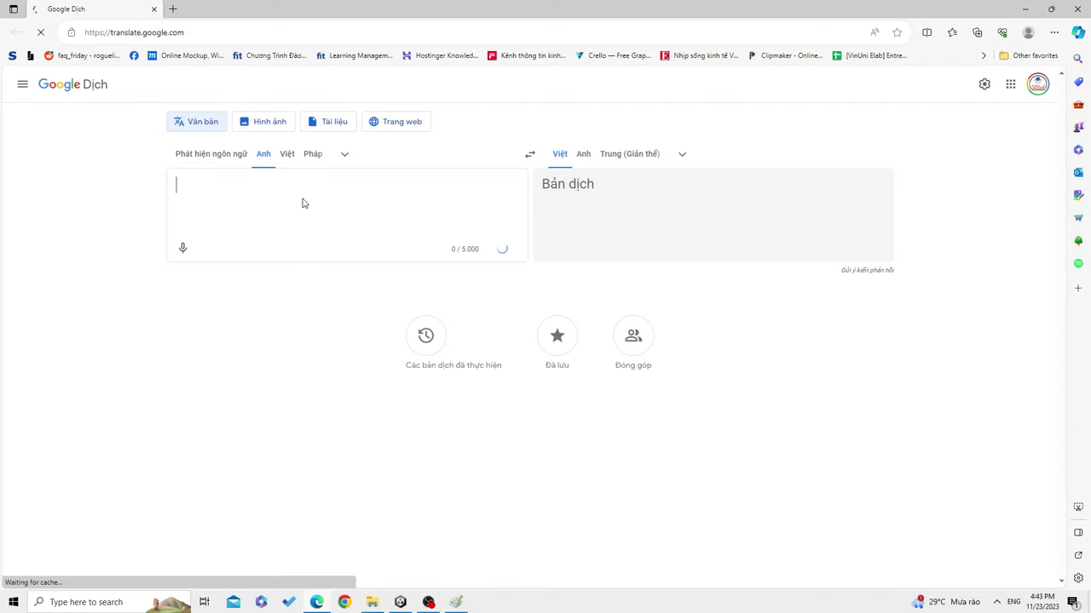
pyautogui.write('shape')
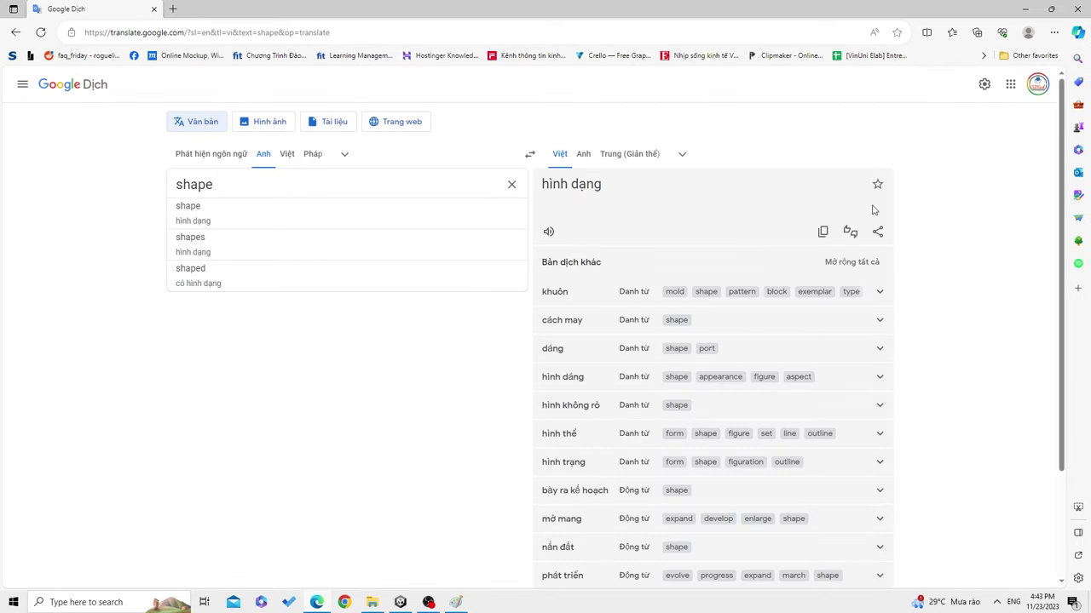
pyautogui.click(1075, 8)
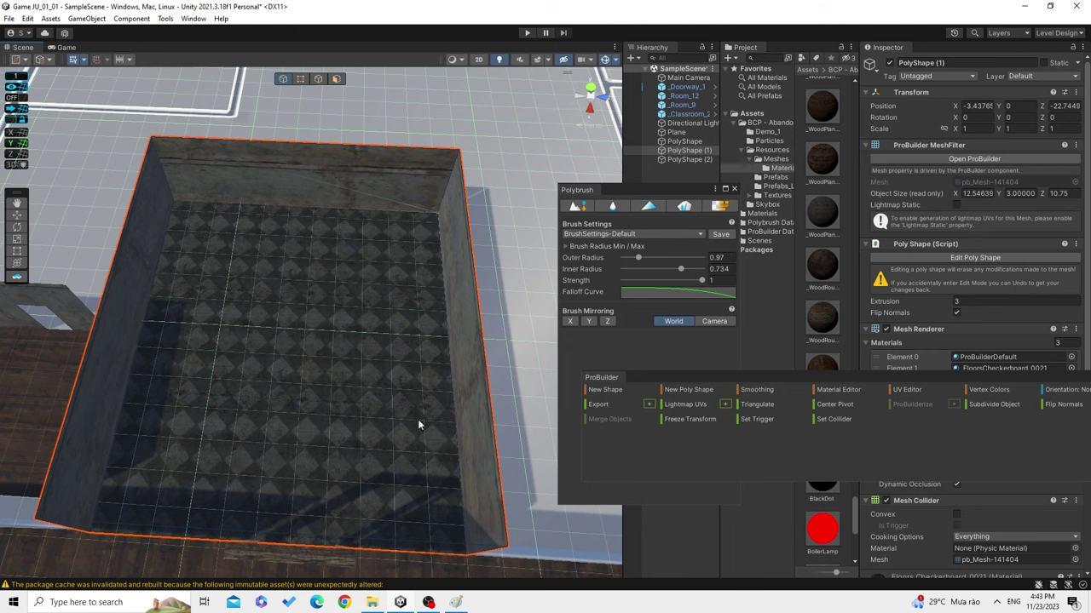
# Reselect PolyShape (1), switch to face selection and pick the room's floor face.
pyautogui.click(310, 395)
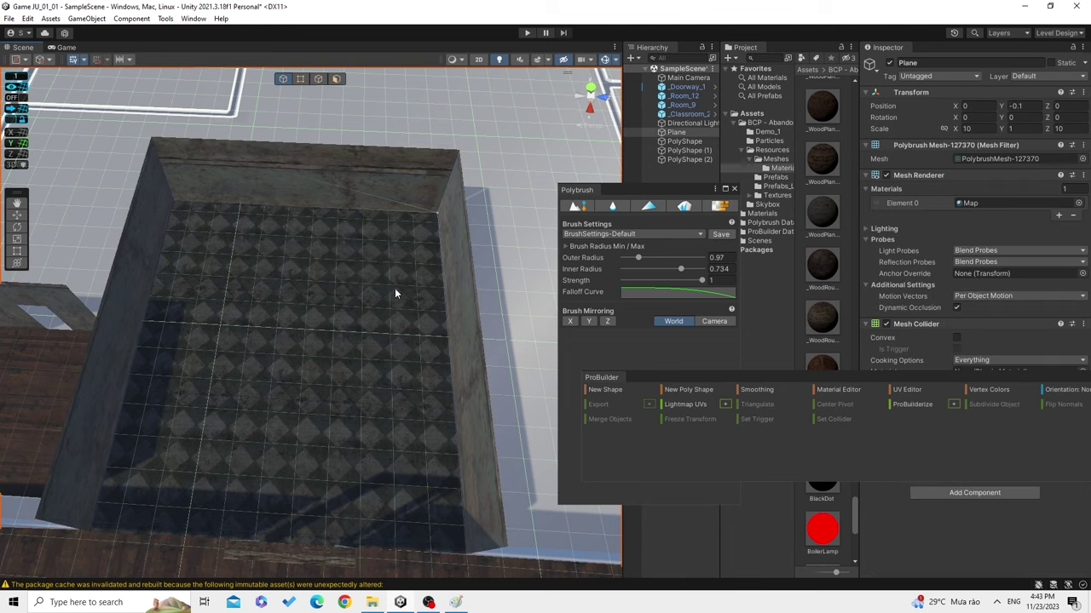
pyautogui.click(335, 346)
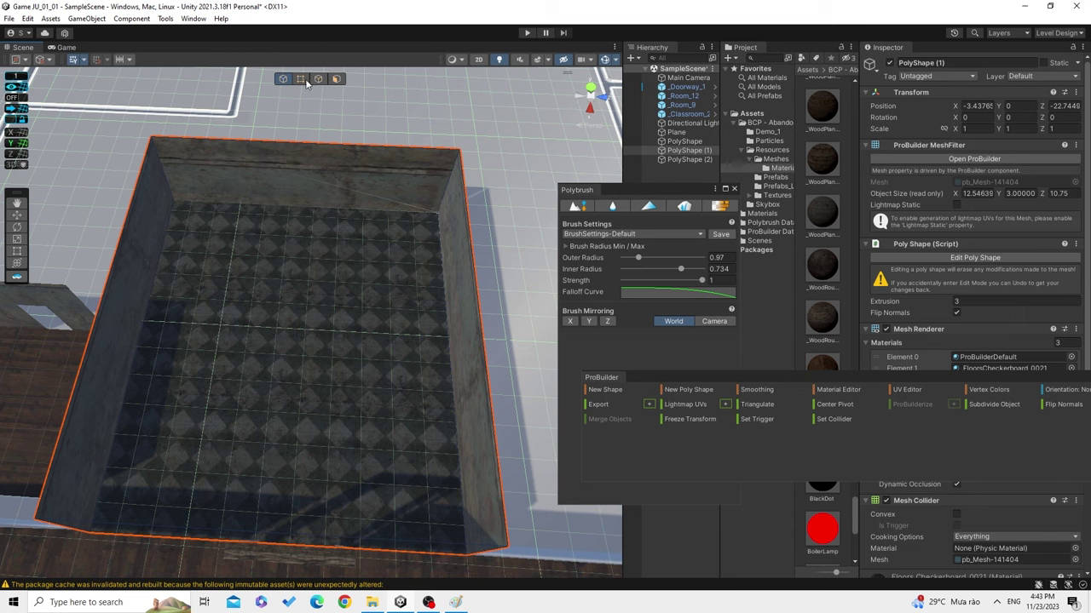
pyautogui.click(336, 78)
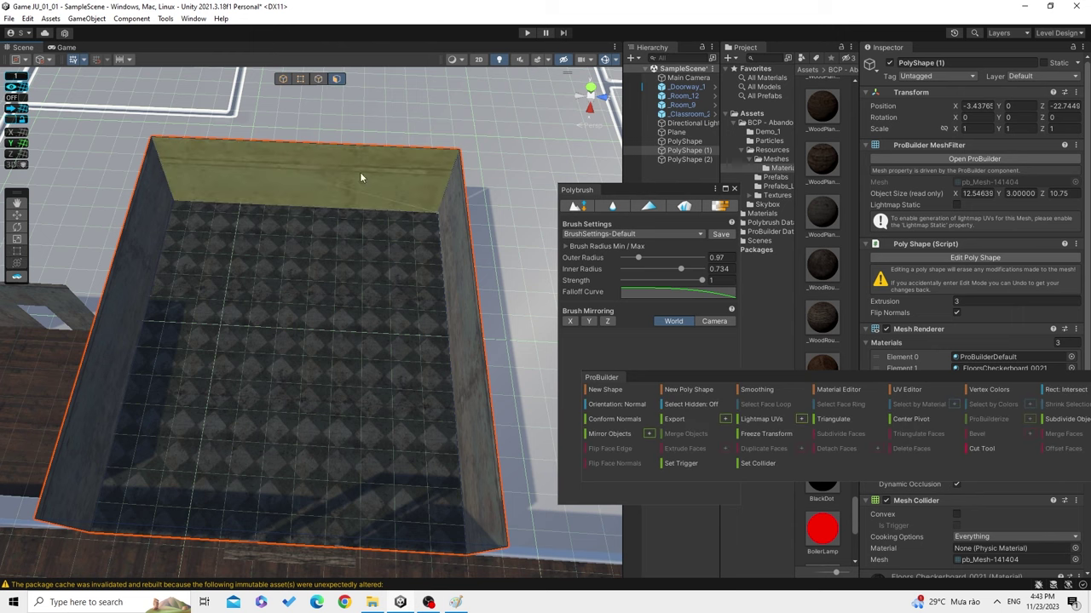
pyautogui.click(212, 351)
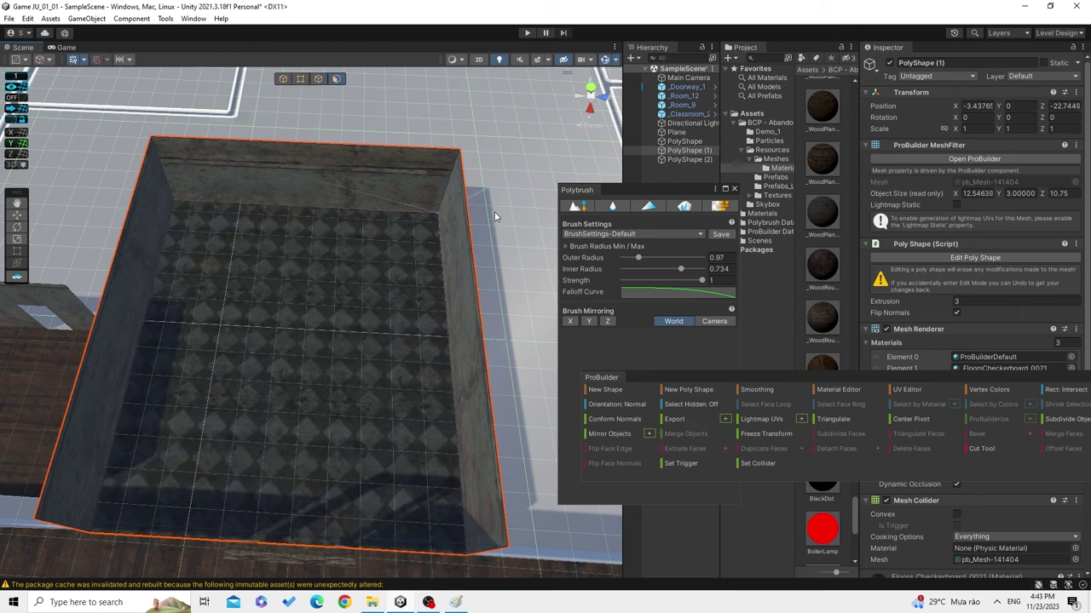
pyautogui.moveTo(271, 345); pyautogui.dragTo(377, 246, button='middle')
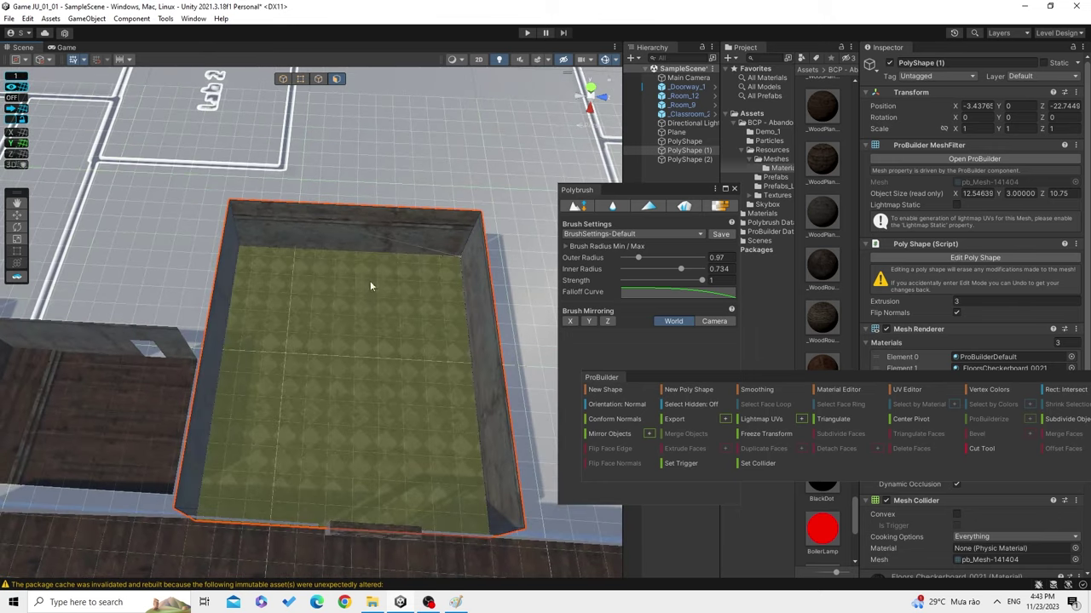
pyautogui.scroll(3, 362, 319)
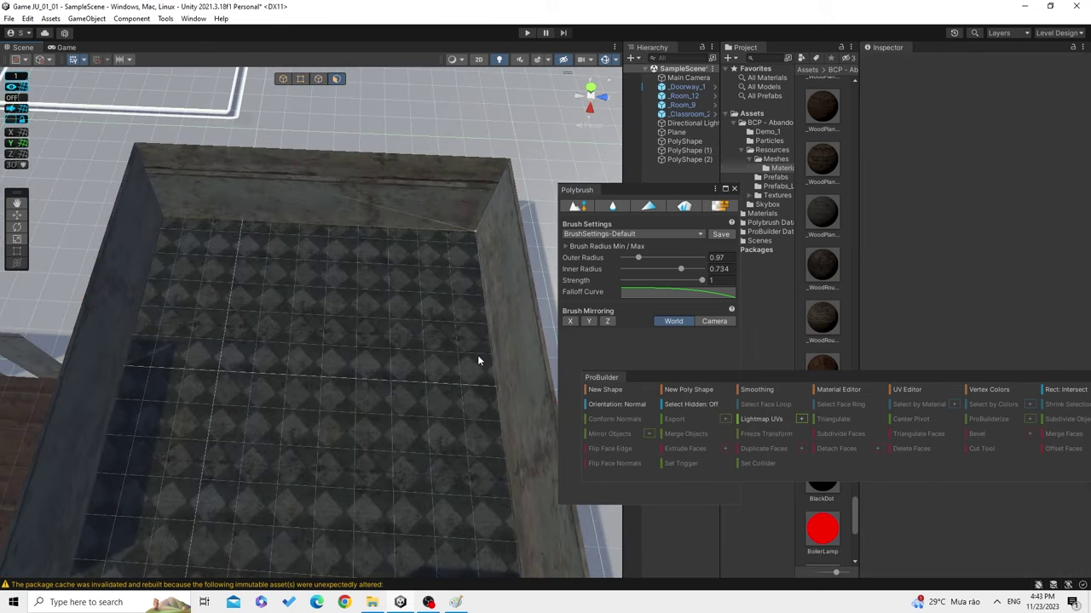
pyautogui.moveTo(473, 354); pyautogui.dragTo(414, 327, button='middle')
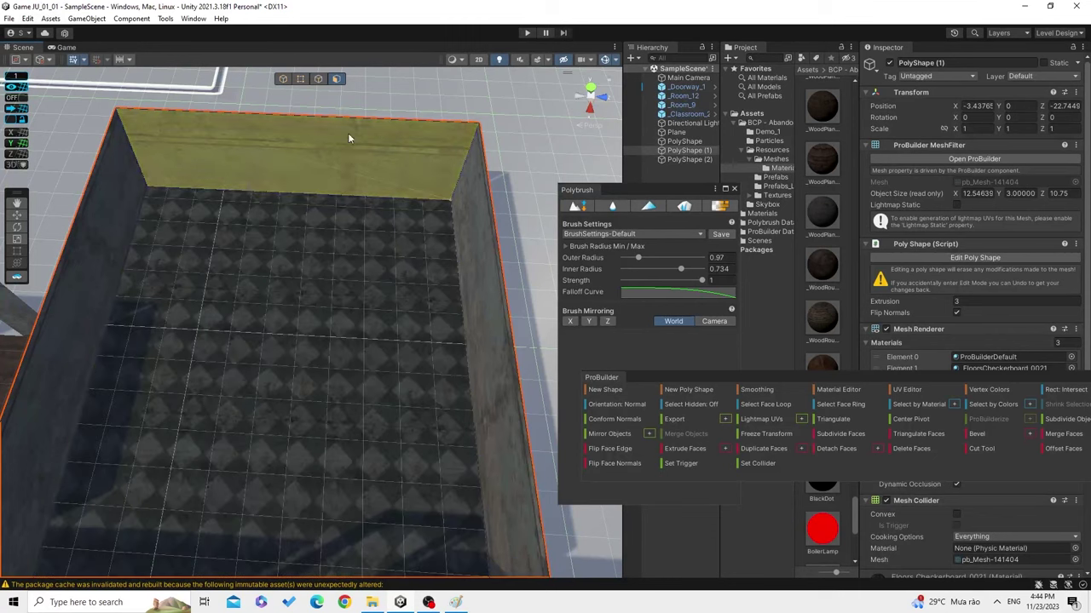
# Pick wall and floor edges in edge selection, then switch to vertex selection.
pyautogui.click(338, 79)
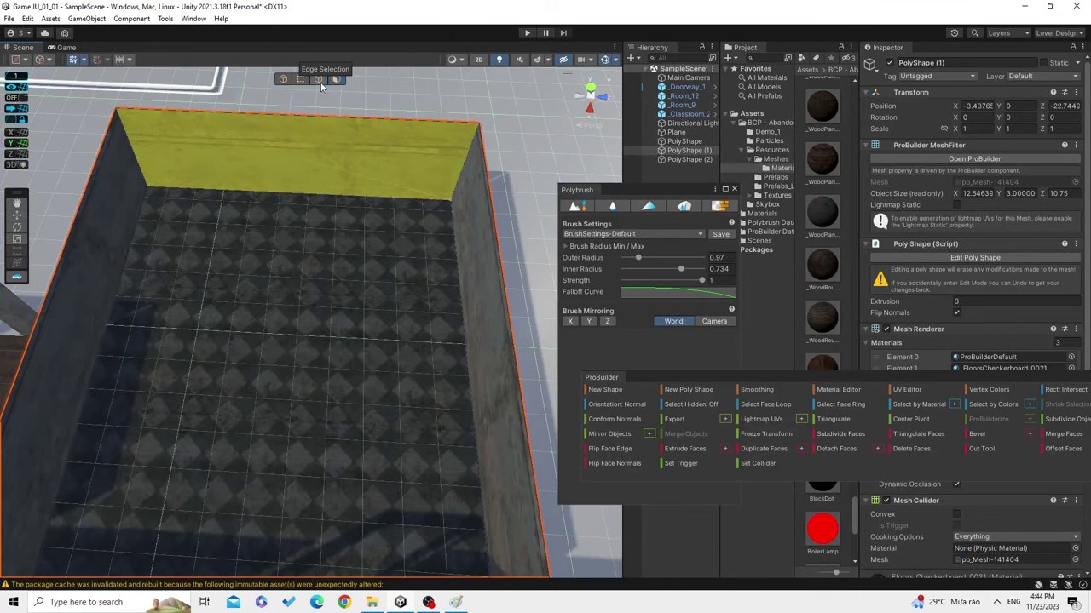
pyautogui.click(320, 82)
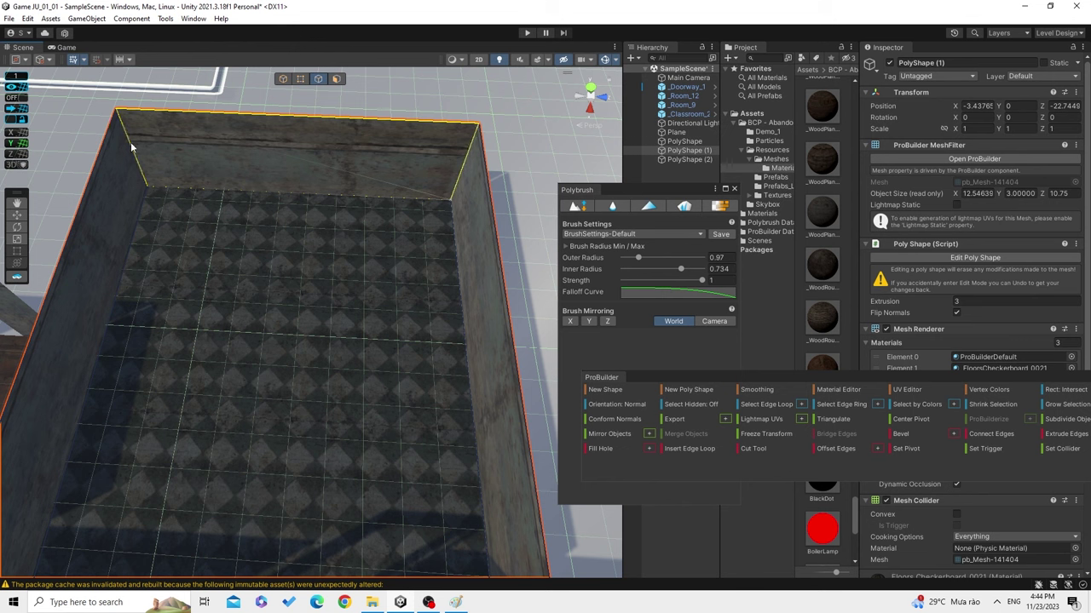
pyautogui.click(465, 317)
pyautogui.click(492, 312)
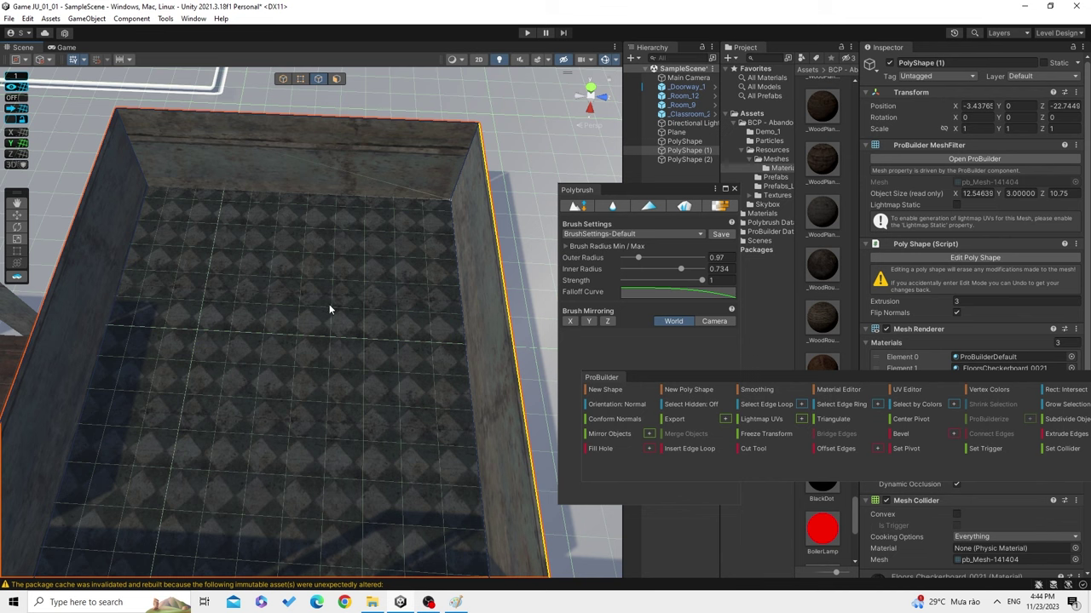
pyautogui.click(90, 341)
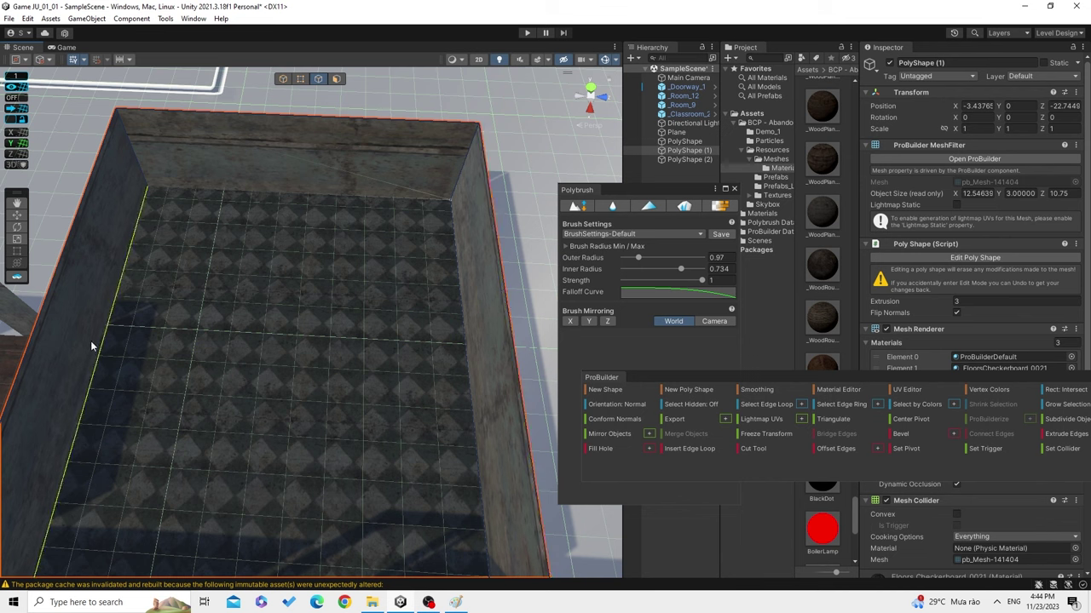
pyautogui.click(332, 166)
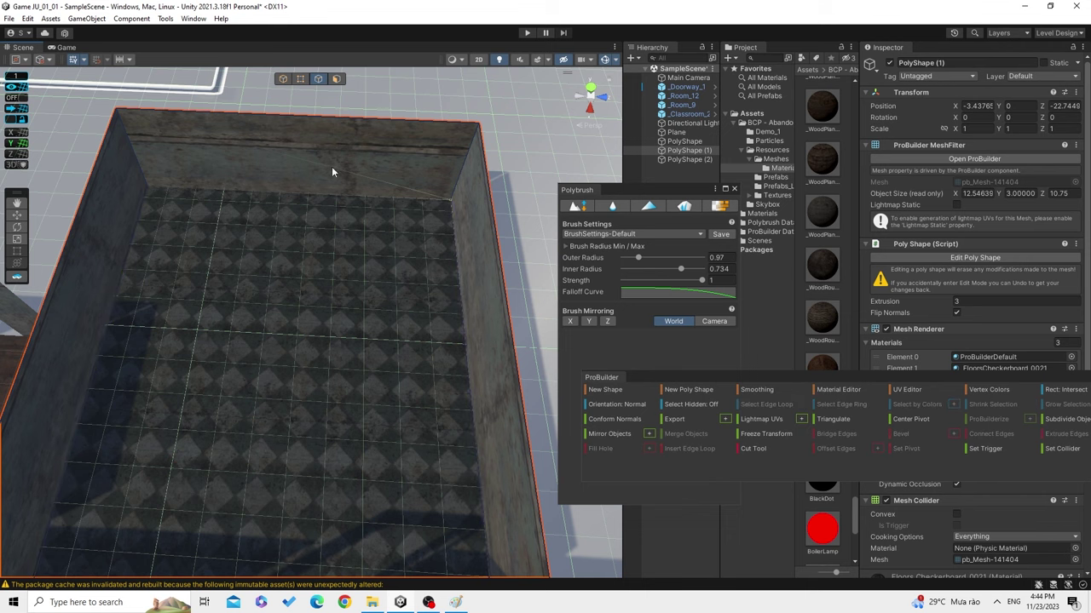
pyautogui.click(303, 80)
pyautogui.scroll(-4, 271, 324)
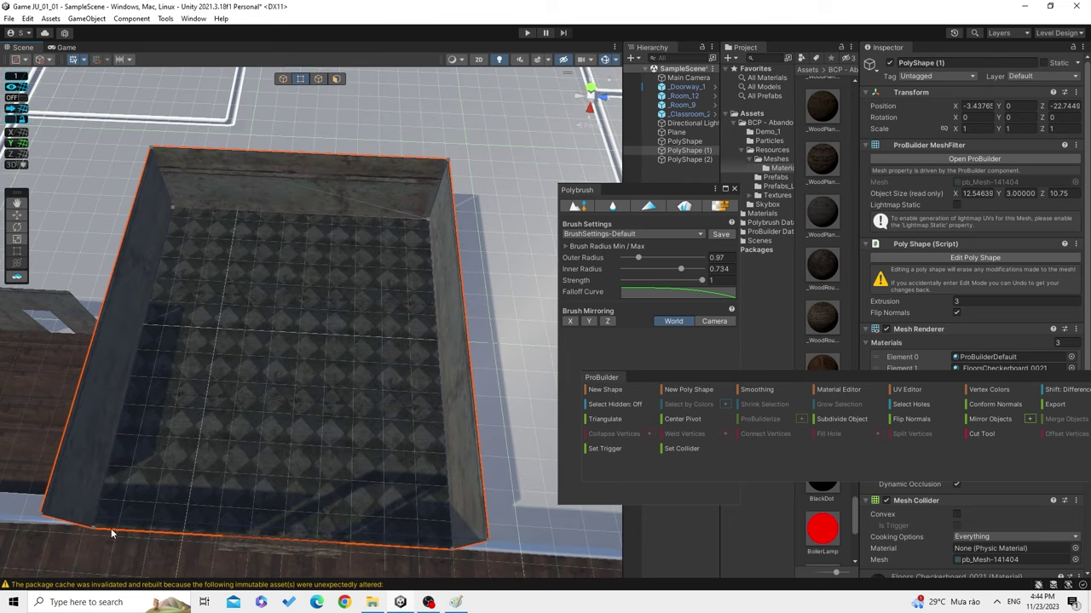
# Select the room's floor face and apply Subdivide Object.
pyautogui.click(335, 78)
pyautogui.click(308, 391)
pyautogui.scroll(2, 312, 312)
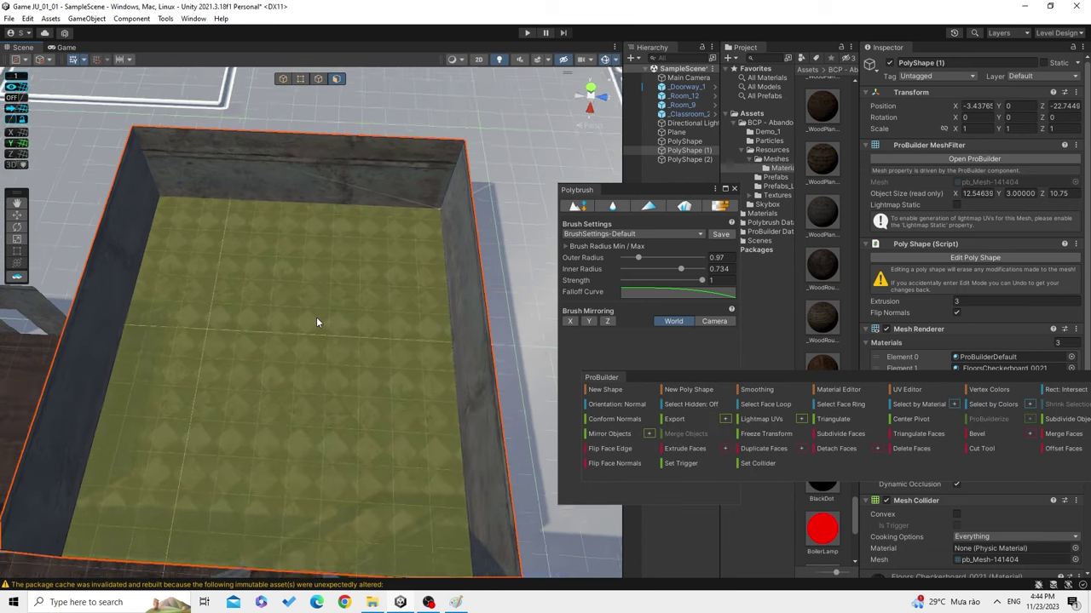
pyautogui.scroll(1, 316, 323)
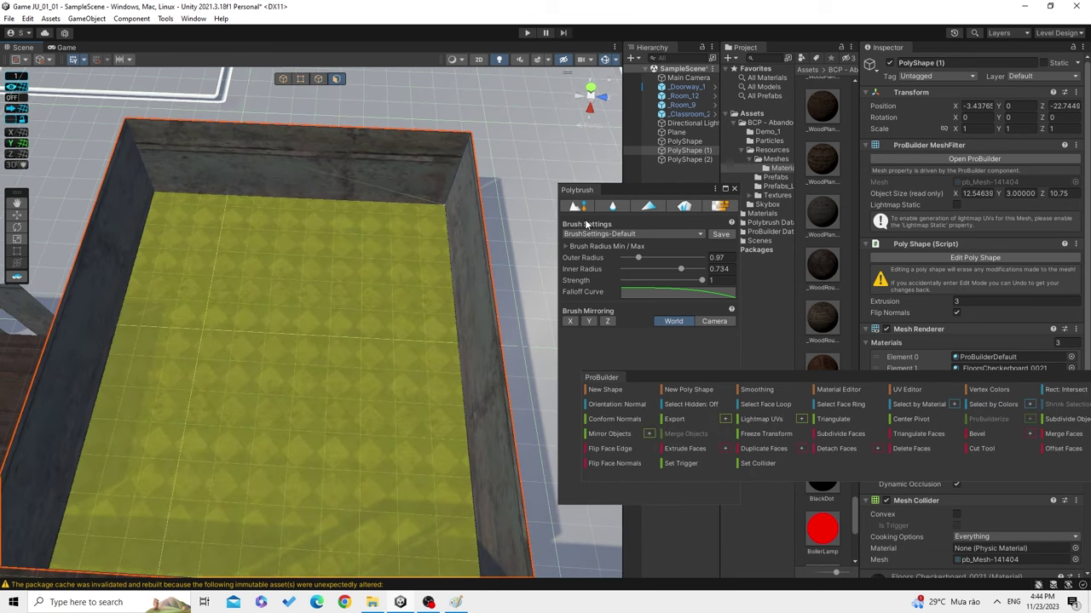
pyautogui.scroll(1, 284, 306)
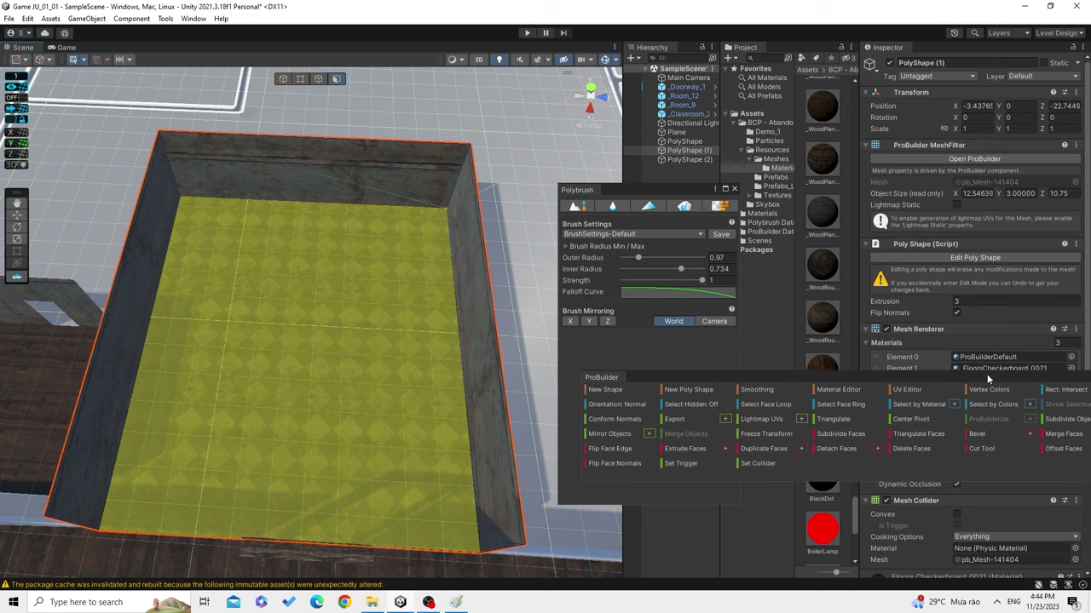
pyautogui.click(1040, 418)
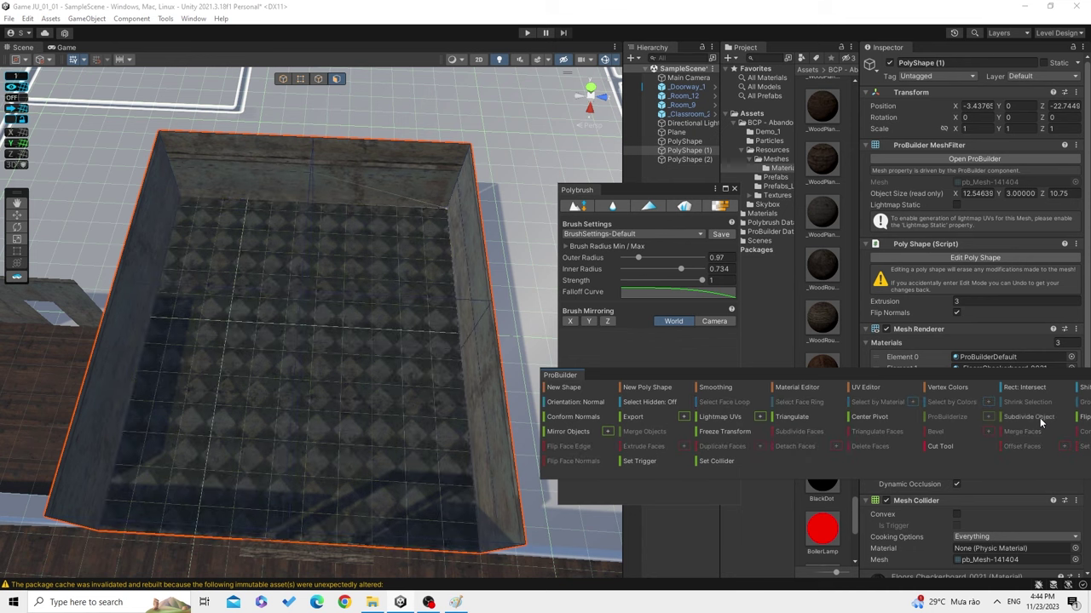
# Select three floor faces and subdivide them into a grid of smaller faces.
pyautogui.click(356, 308)
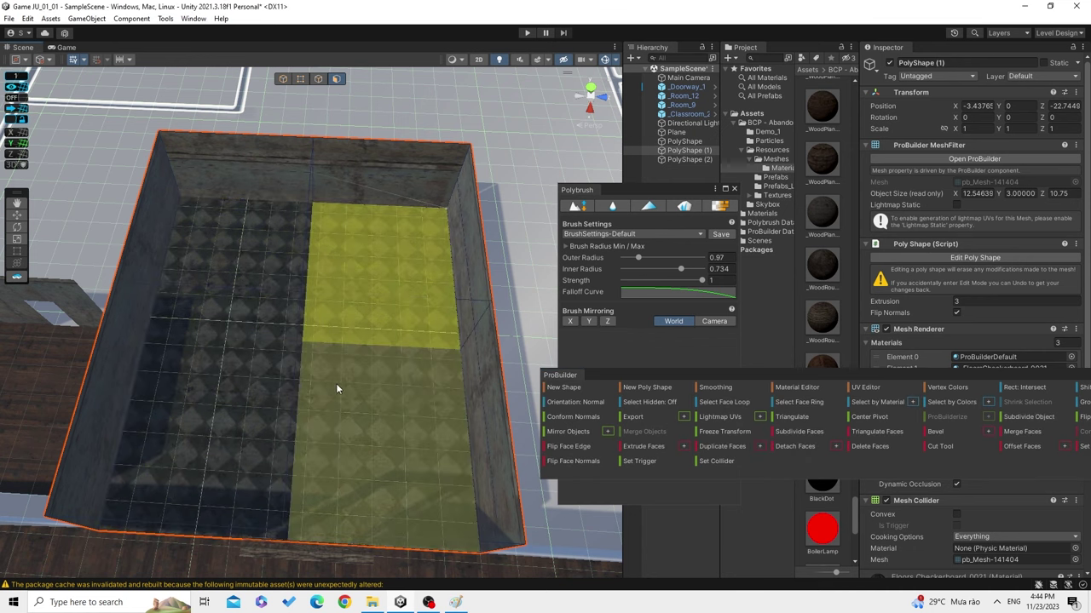
pyautogui.keyDown('shift'); pyautogui.click(294, 375); pyautogui.keyUp('shift')
pyautogui.keyDown('shift'); pyautogui.click(276, 321); pyautogui.keyUp('shift')
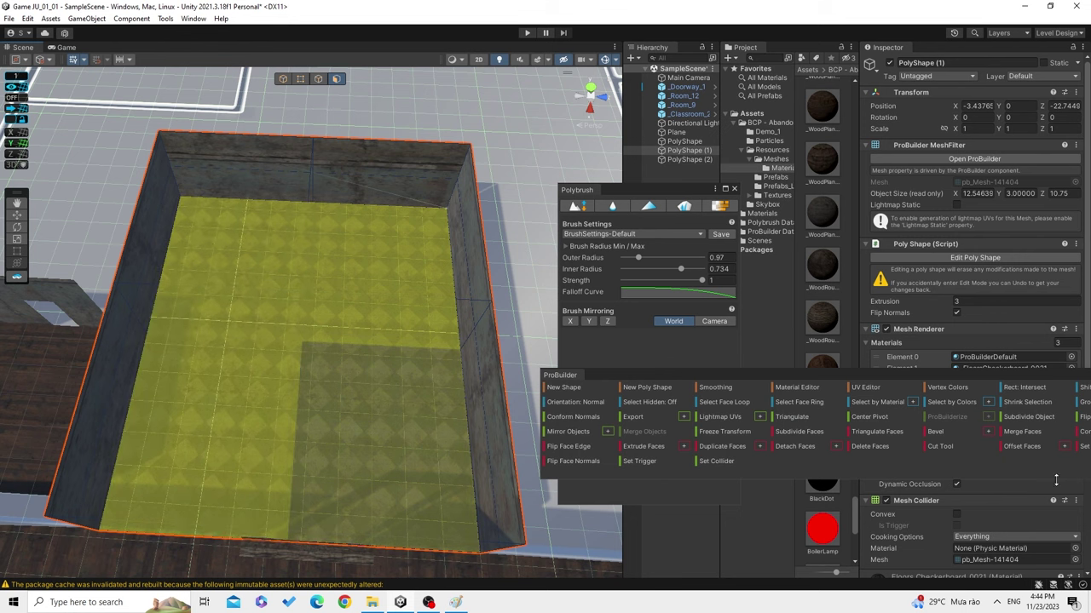
pyautogui.click(1031, 416)
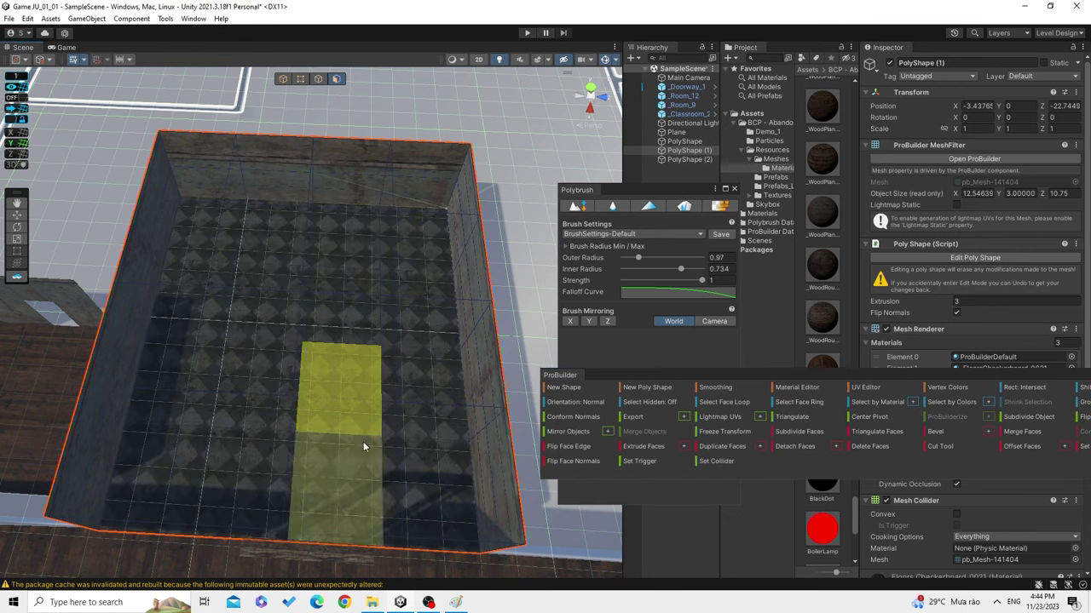
pyautogui.click(260, 385)
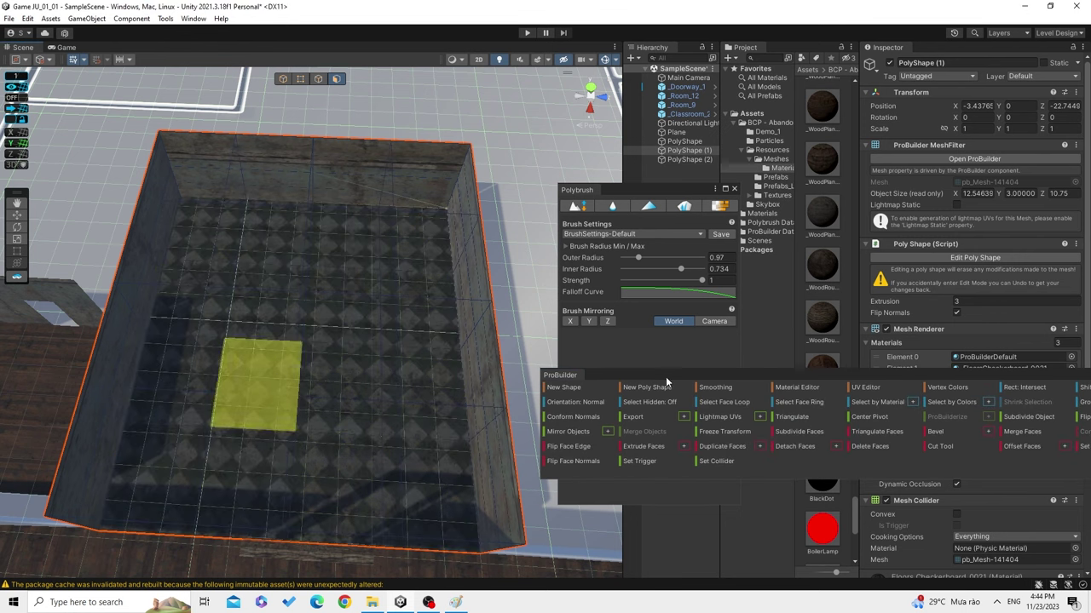
# Close the ProBuilder window and select PolyShape (1) in the Hierarchy.
pyautogui.moveTo(665, 377); pyautogui.dragTo(398, 384)
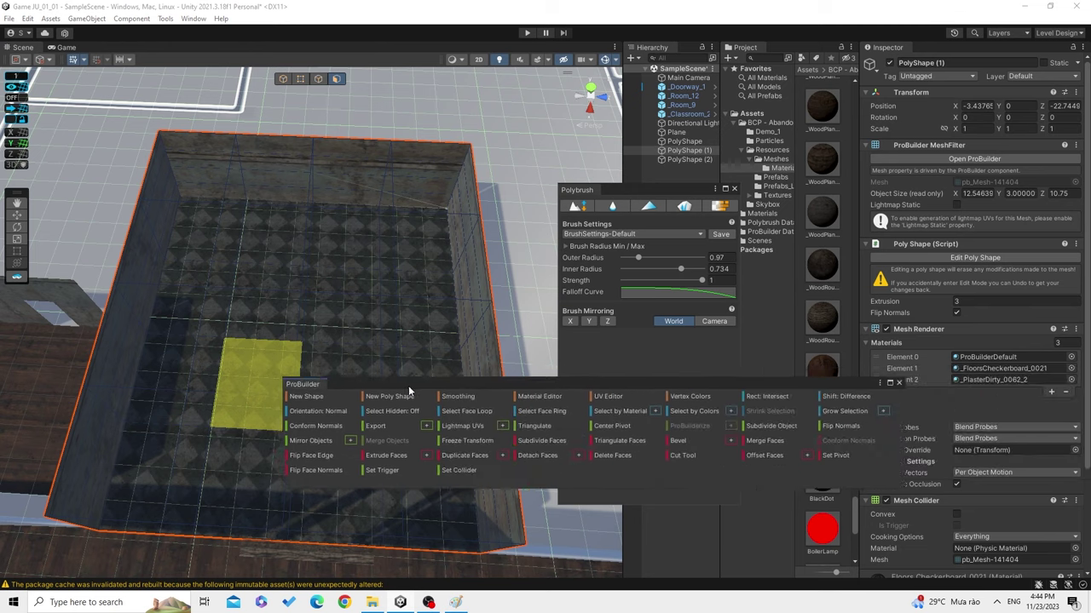
pyautogui.click(886, 379)
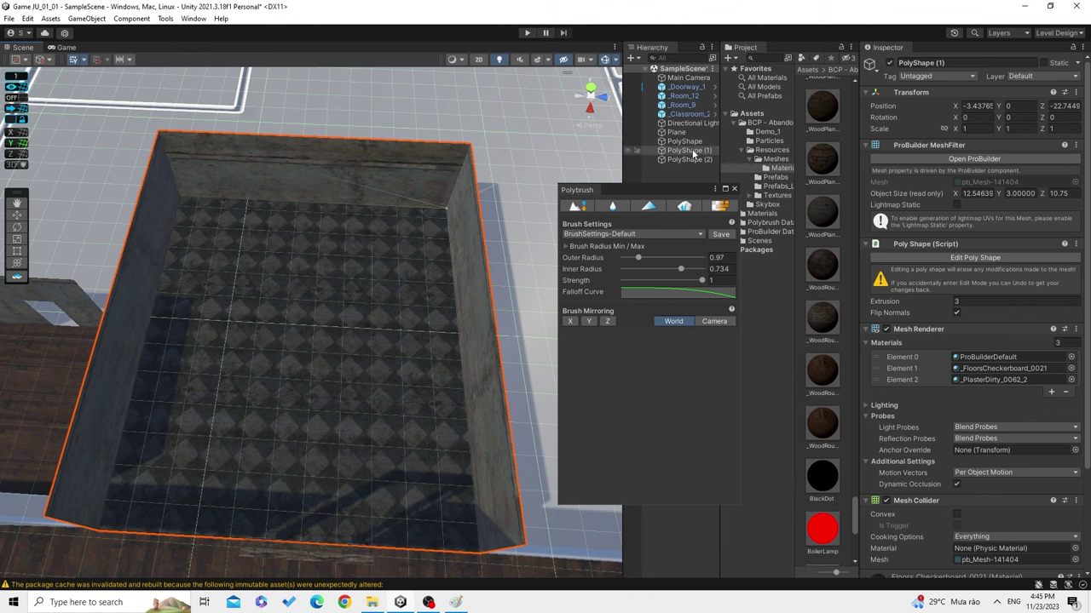
pyautogui.click(691, 151)
# Switch Polybrush to Sculpt and push a bump up in the room floor, then back down.
pyautogui.click(576, 206)
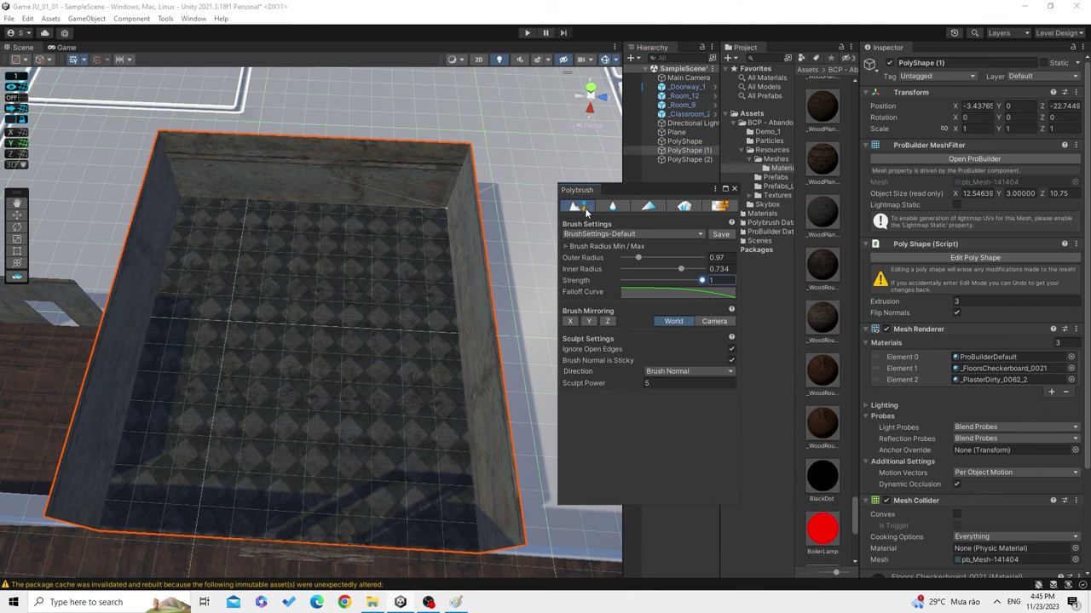
pyautogui.scroll(3, 281, 388)
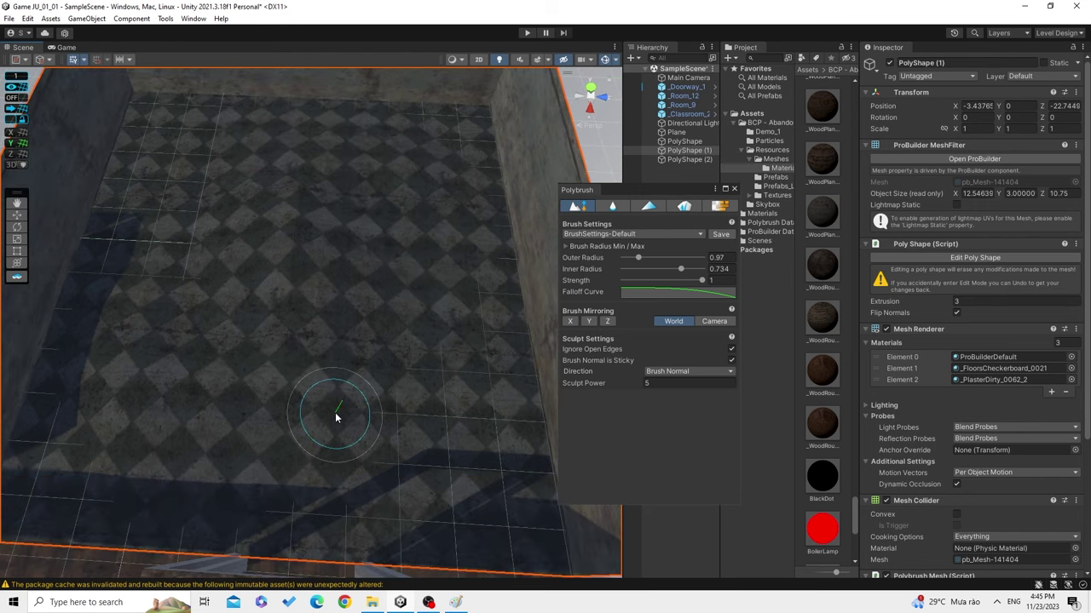
pyautogui.moveTo(336, 414)
pyautogui.mouseDown(button='right')
pyautogui.moveTo(315, 314)
pyautogui.moveTo(309, 408)
pyautogui.moveTo(312, 333)
pyautogui.moveTo(384, 397)
pyautogui.mouseUp(button='right')
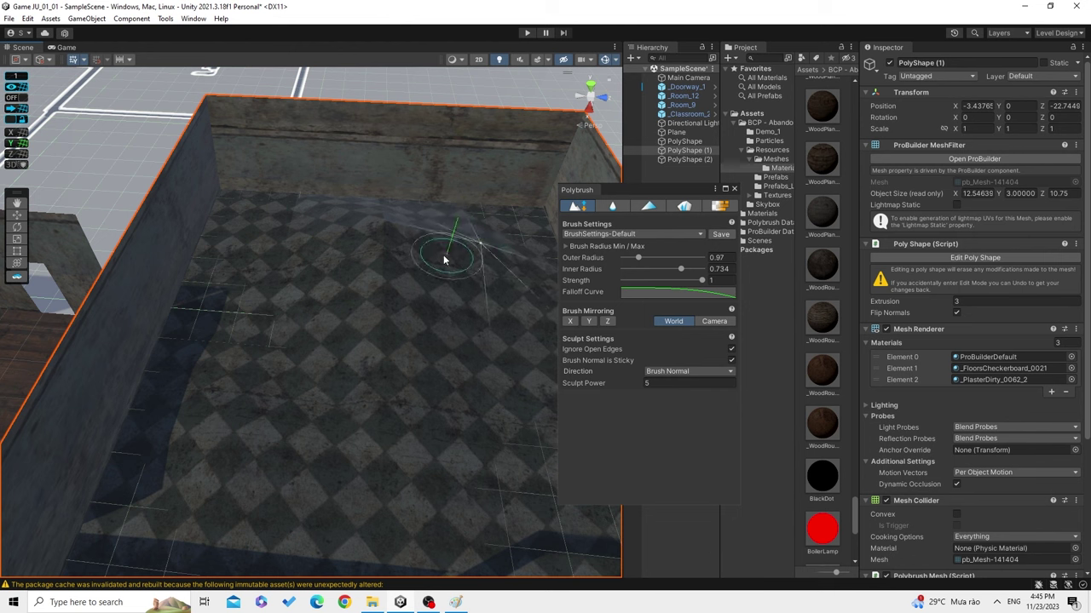
pyautogui.click(384, 338)
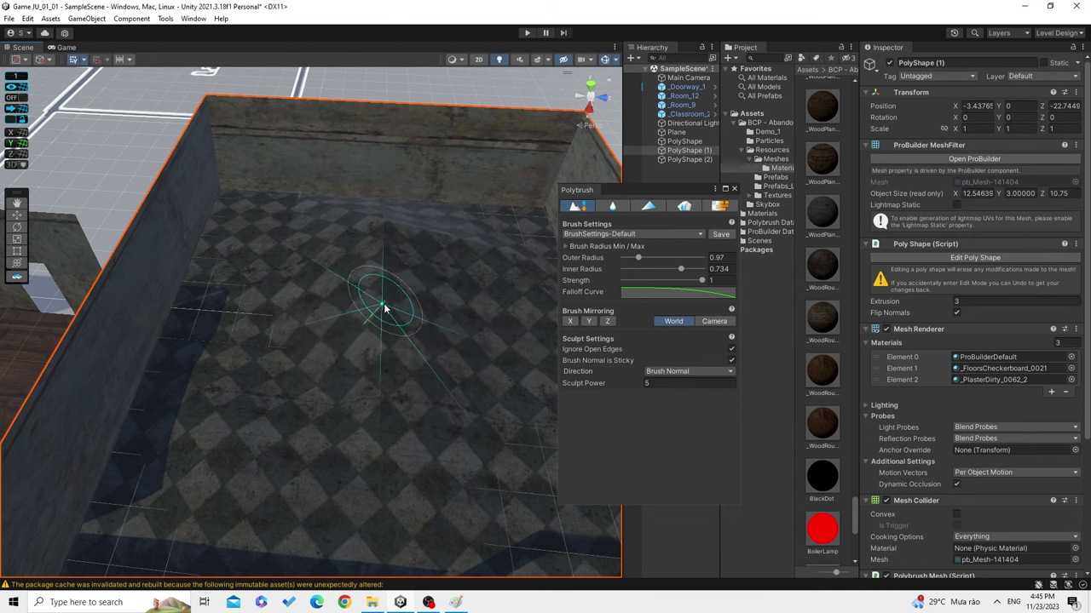
pyautogui.moveTo(376, 324); pyautogui.dragTo(381, 239)
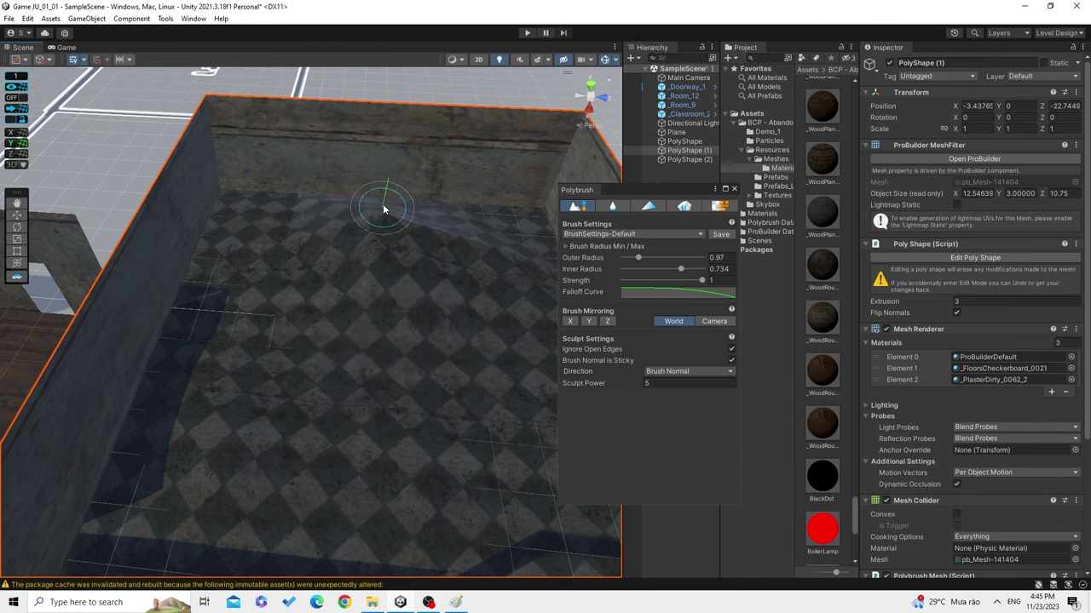
pyautogui.moveTo(382, 226)
pyautogui.mouseDown(button='middle')
pyautogui.moveTo(365, 275)
pyautogui.moveTo(373, 323)
pyautogui.mouseUp(button='middle')
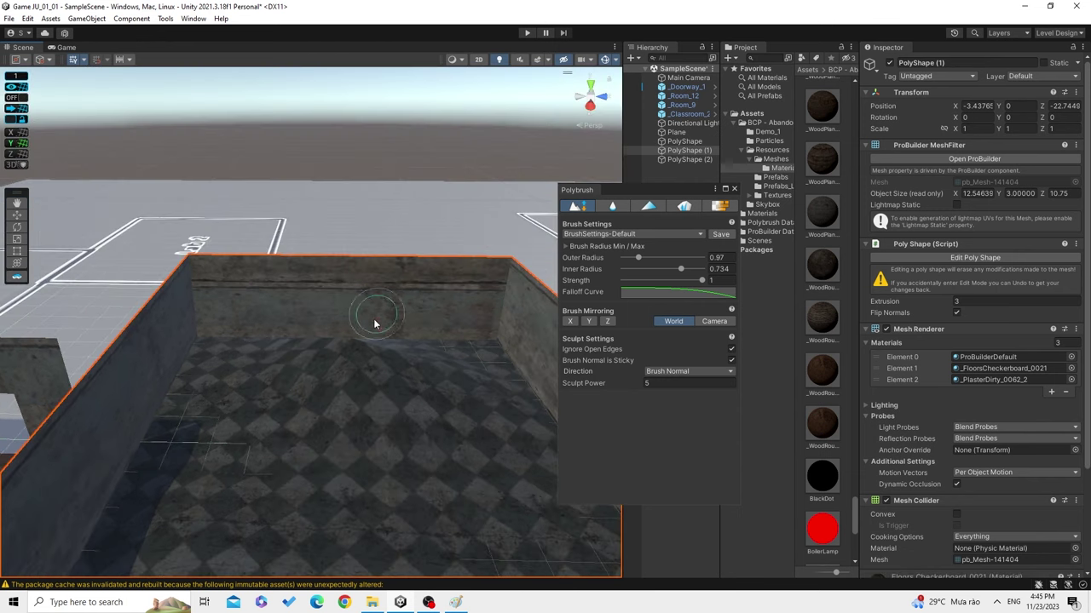
pyautogui.moveTo(423, 362); pyautogui.dragTo(423, 359)
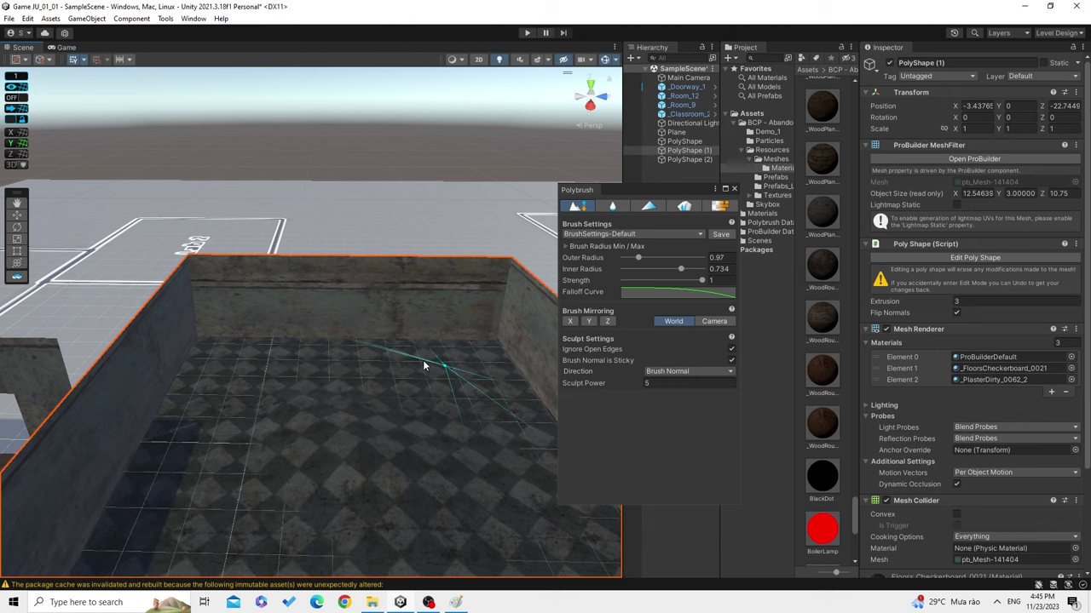
pyautogui.moveTo(423, 360)
pyautogui.mouseDown(button='middle')
pyautogui.moveTo(409, 309)
pyautogui.moveTo(397, 365)
pyautogui.moveTo(391, 304)
pyautogui.moveTo(341, 389)
pyautogui.mouseUp(button='middle')
pyautogui.moveTo(416, 414)
pyautogui.mouseDown(button='middle')
pyautogui.moveTo(479, 389)
pyautogui.moveTo(480, 406)
pyautogui.mouseUp(button='middle')
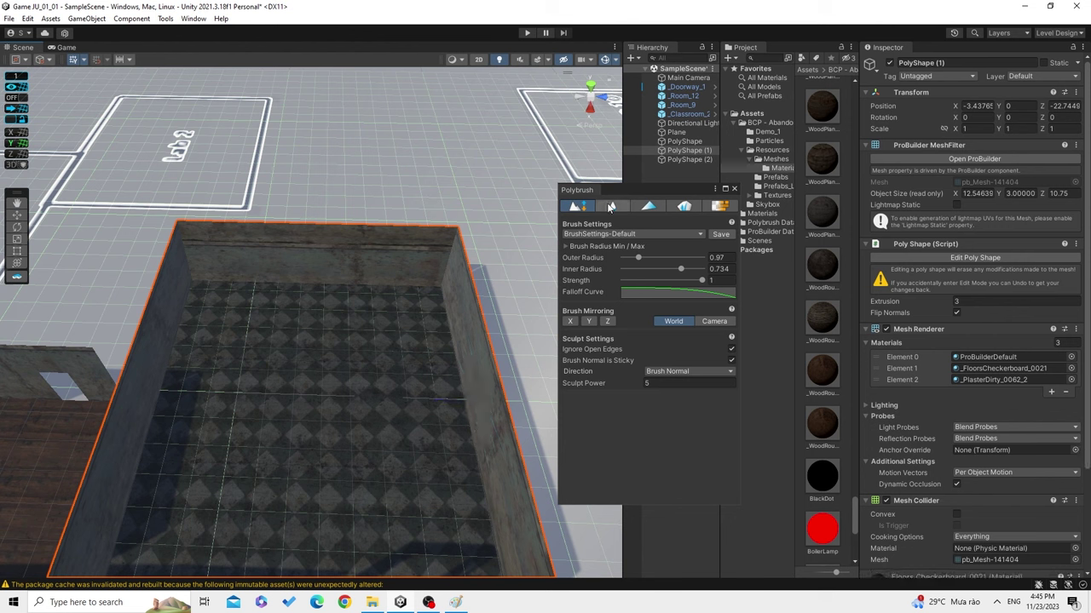
pyautogui.click(583, 211)
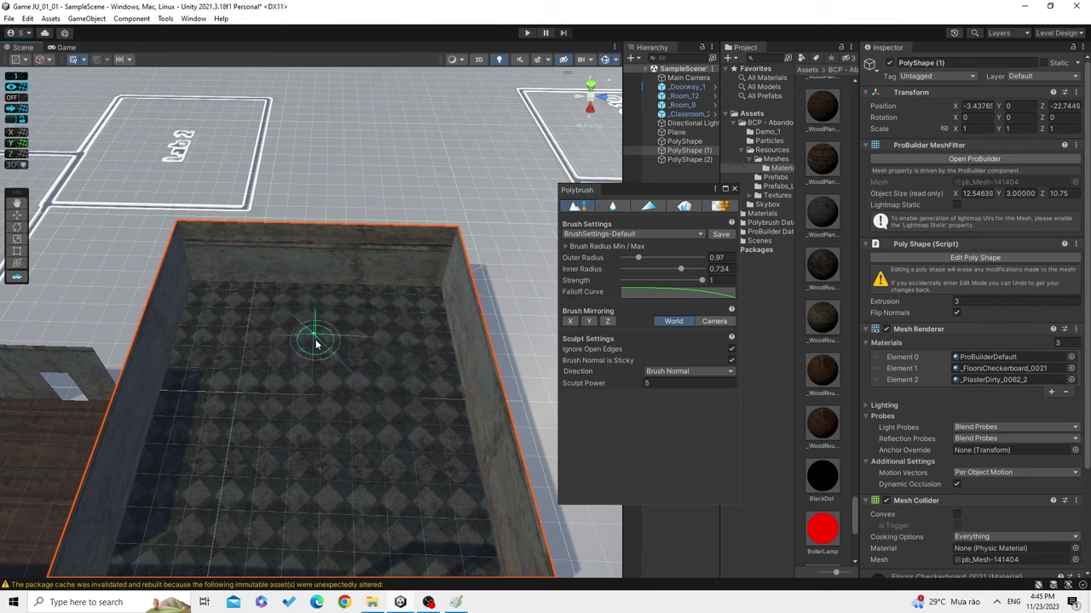
# Switch Polybrush to Smooth, brush one trial stroke over the room floor, then undo it.
pyautogui.click(614, 207)
pyautogui.scroll(2, 349, 414)
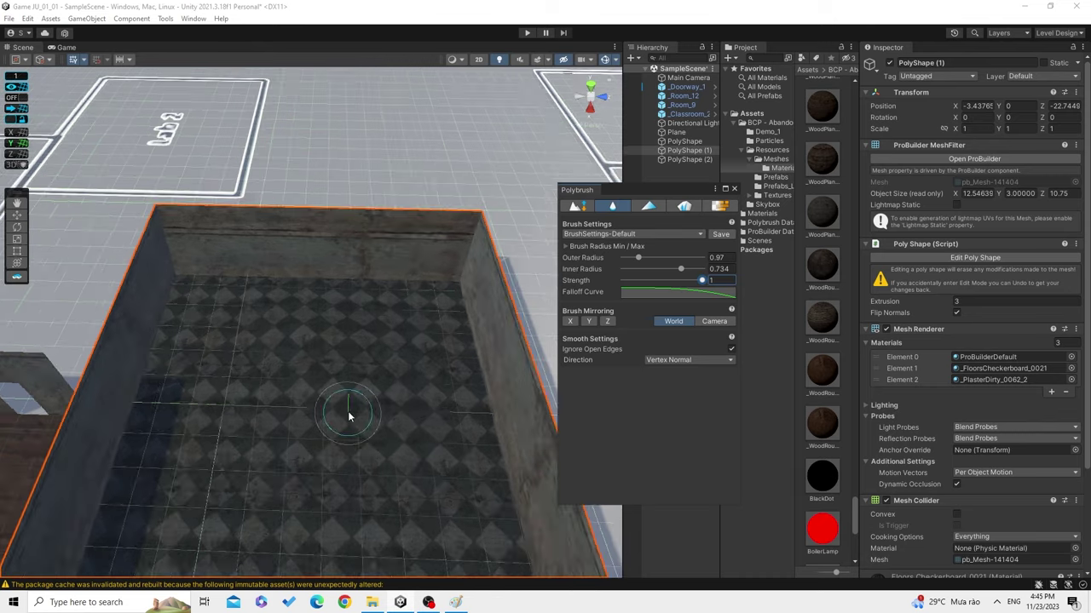
pyautogui.scroll(2, 348, 415)
pyautogui.scroll(2, 349, 414)
pyautogui.scroll(2, 372, 404)
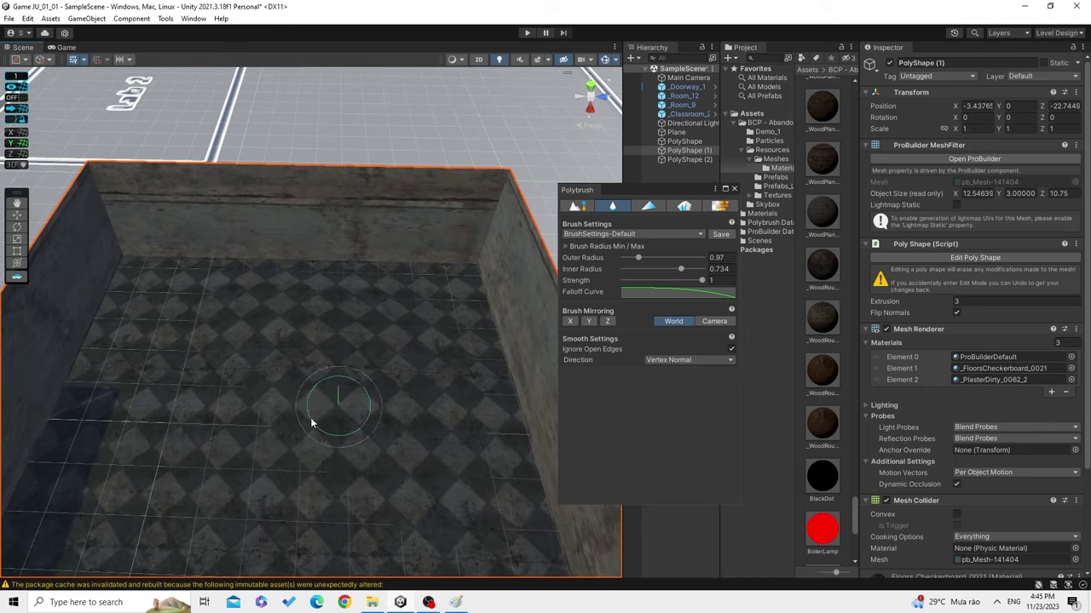
pyautogui.moveTo(359, 390); pyautogui.dragTo(388, 356)
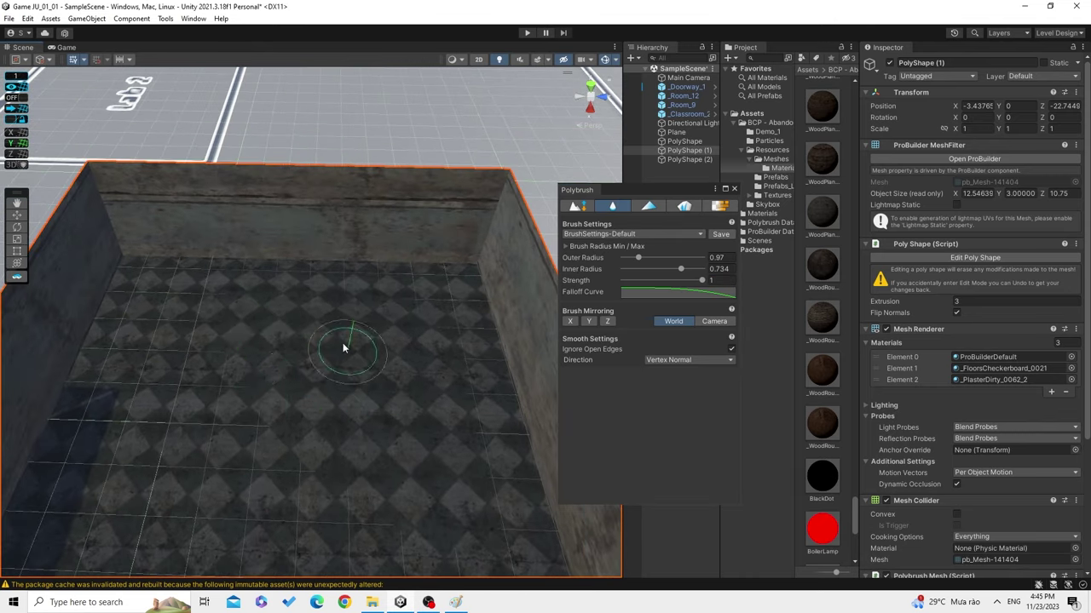
pyautogui.hotkey('ctrl', 'z')
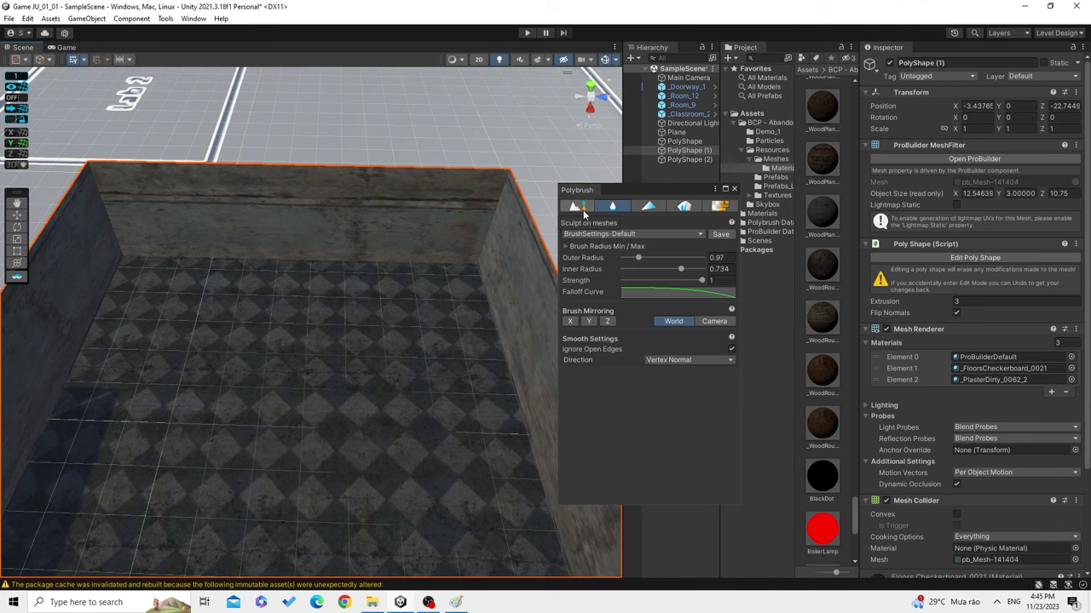
pyautogui.scroll(1, 323, 409)
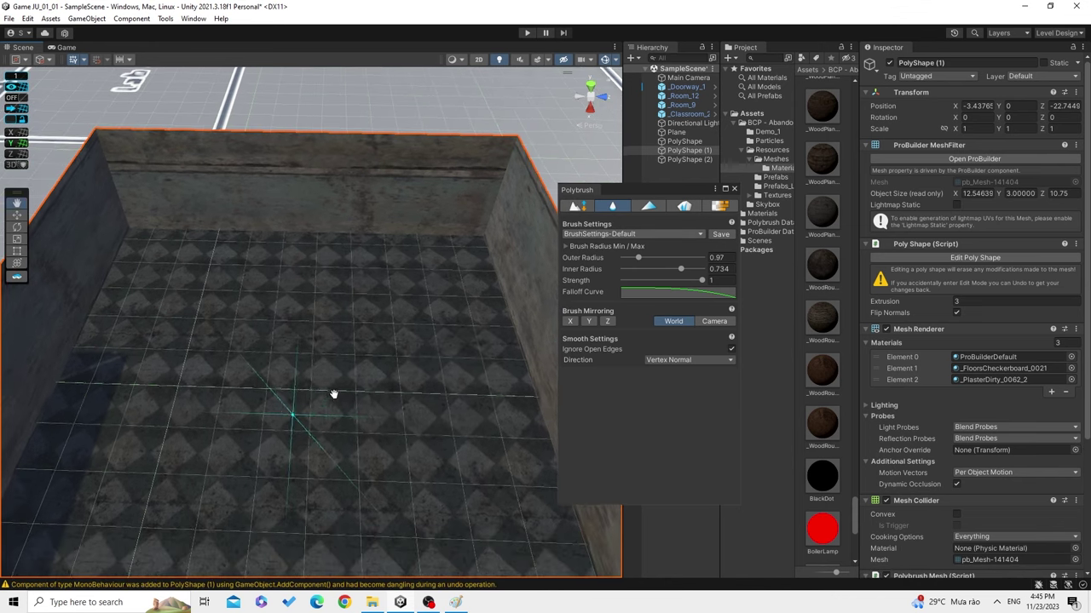
pyautogui.scroll(2, 375, 306)
pyautogui.scroll(-3, 365, 284)
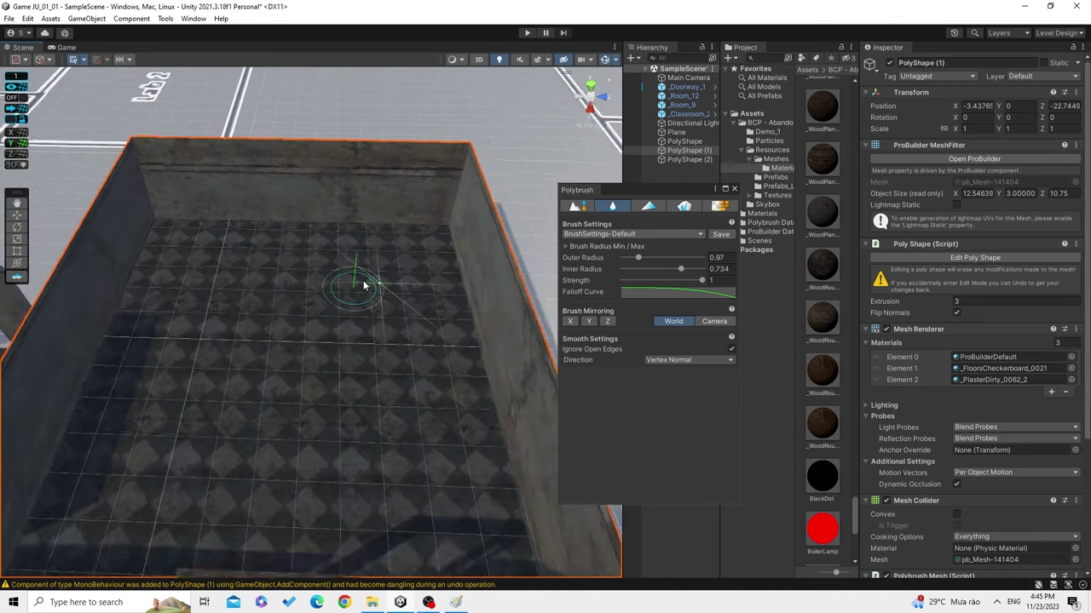
pyautogui.scroll(-2, 372, 302)
pyautogui.click(647, 207)
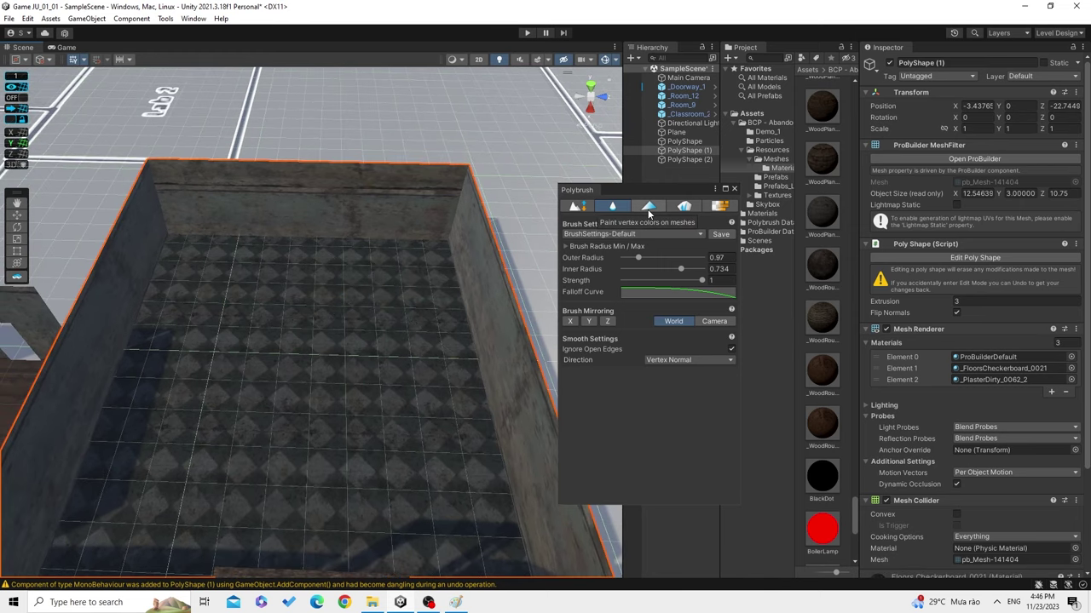
pyautogui.click(612, 388)
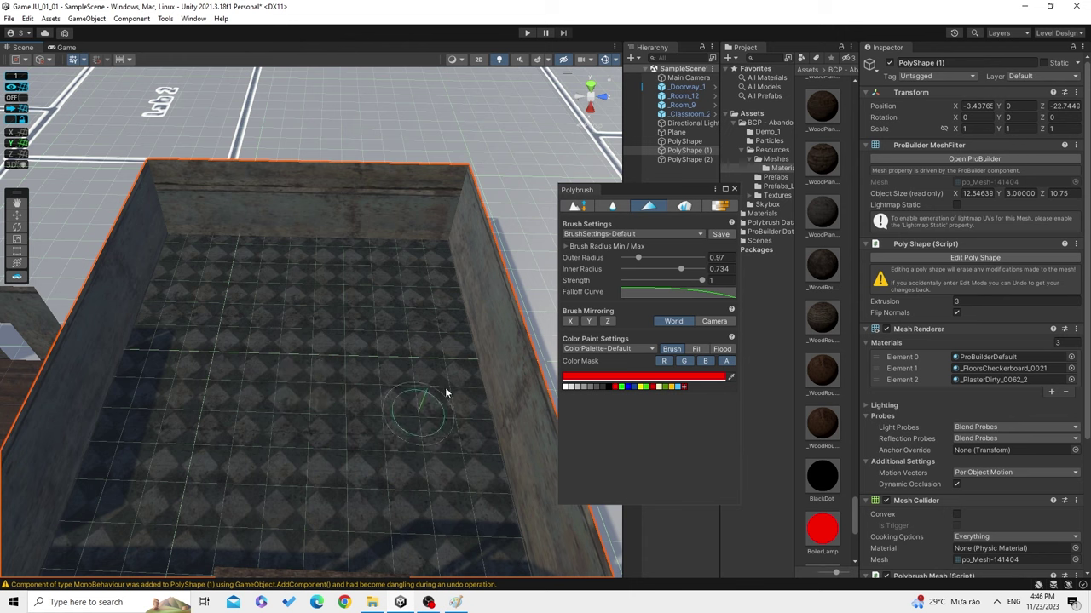
pyautogui.click(507, 401)
pyautogui.moveTo(398, 324); pyautogui.dragTo(341, 360, button='middle')
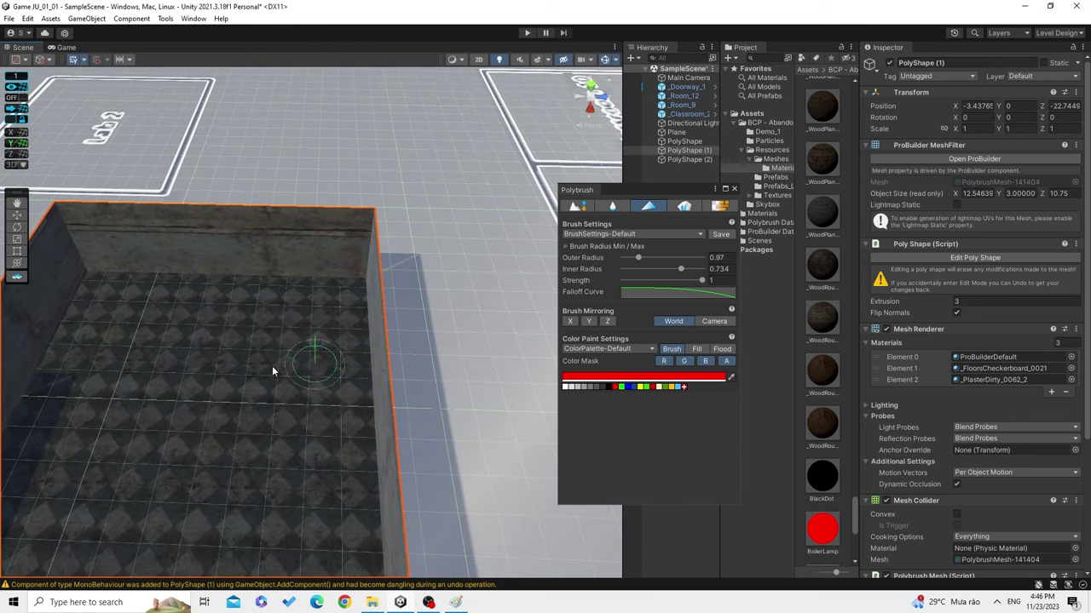
pyautogui.moveTo(273, 369); pyautogui.dragTo(389, 329, button='middle')
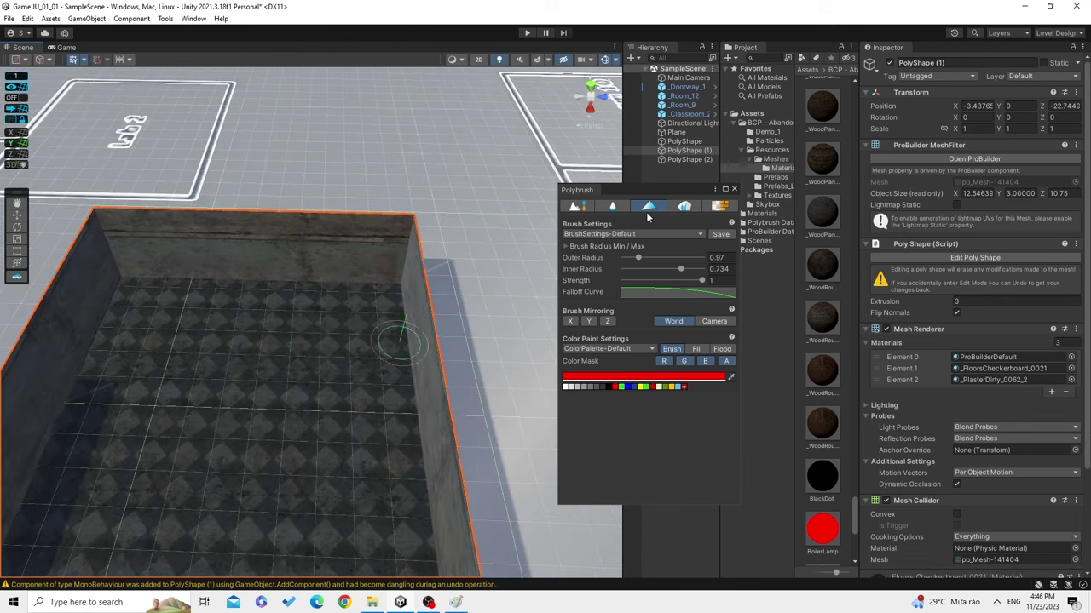
pyautogui.click(716, 208)
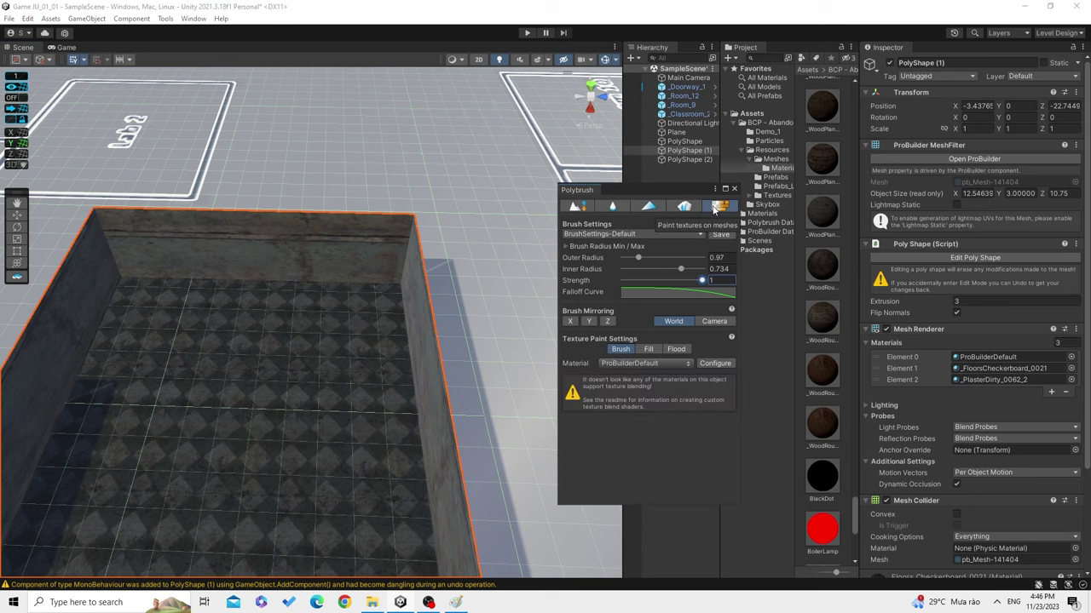
pyautogui.moveTo(179, 390); pyautogui.dragTo(294, 272, button='middle')
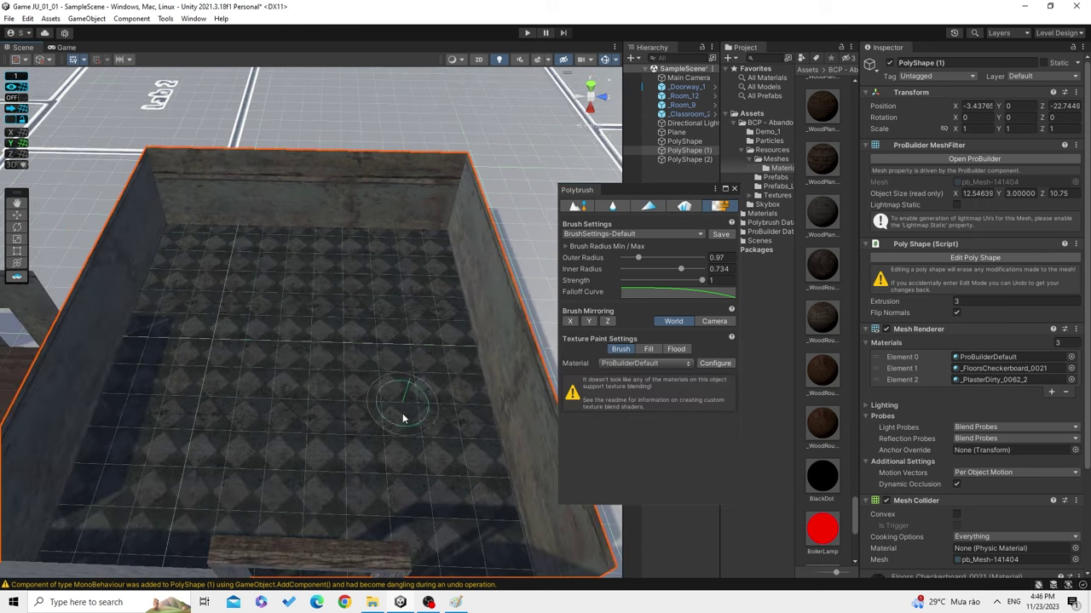
pyautogui.scroll(-2, 401, 419)
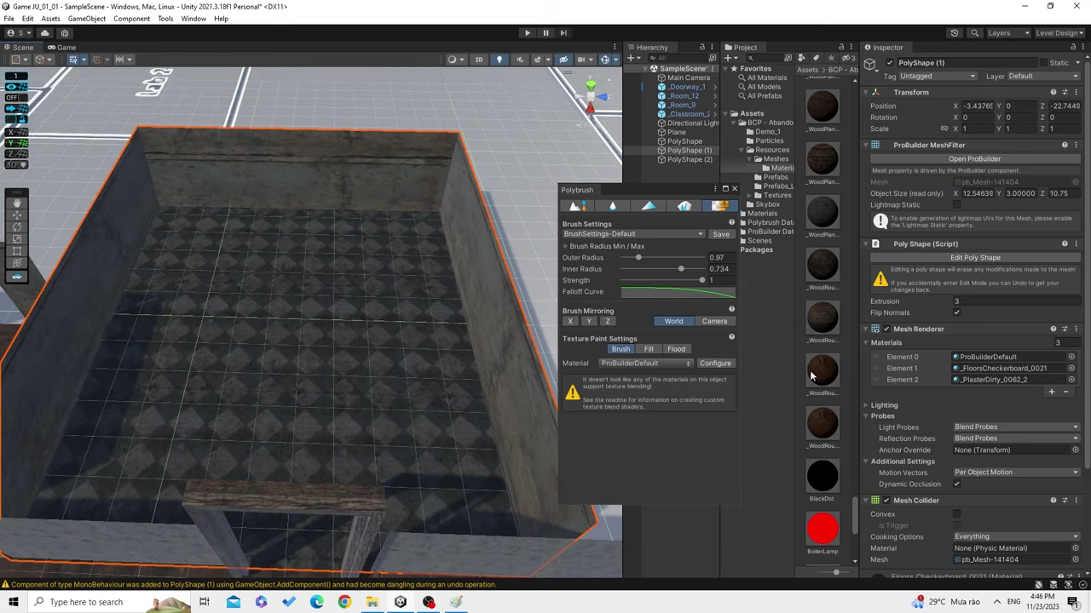
pyautogui.moveTo(375, 445); pyautogui.dragTo(381, 365, button='middle')
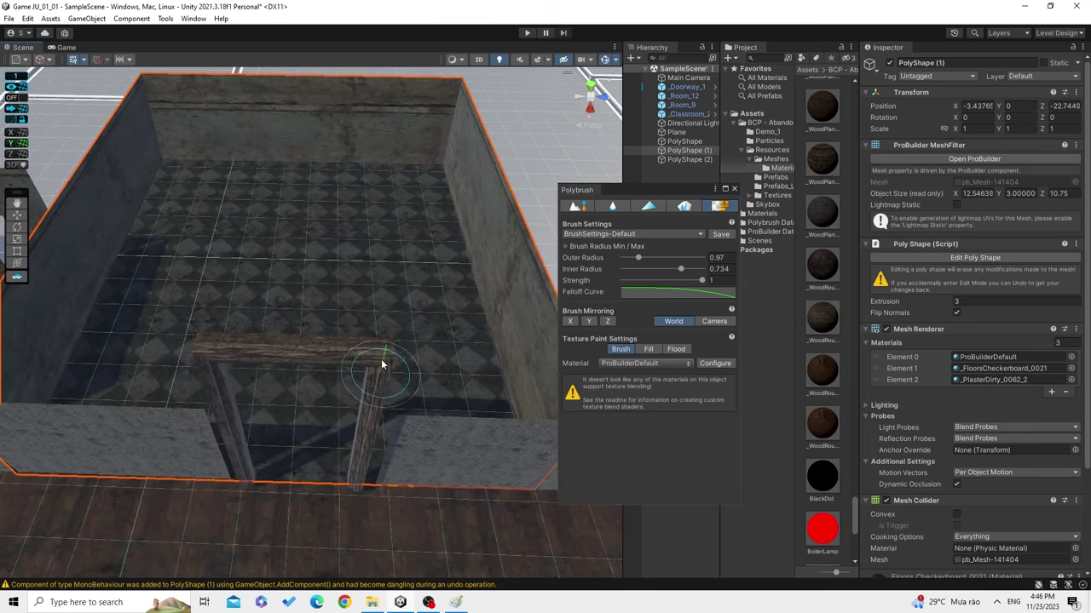
pyautogui.scroll(2, 376, 351)
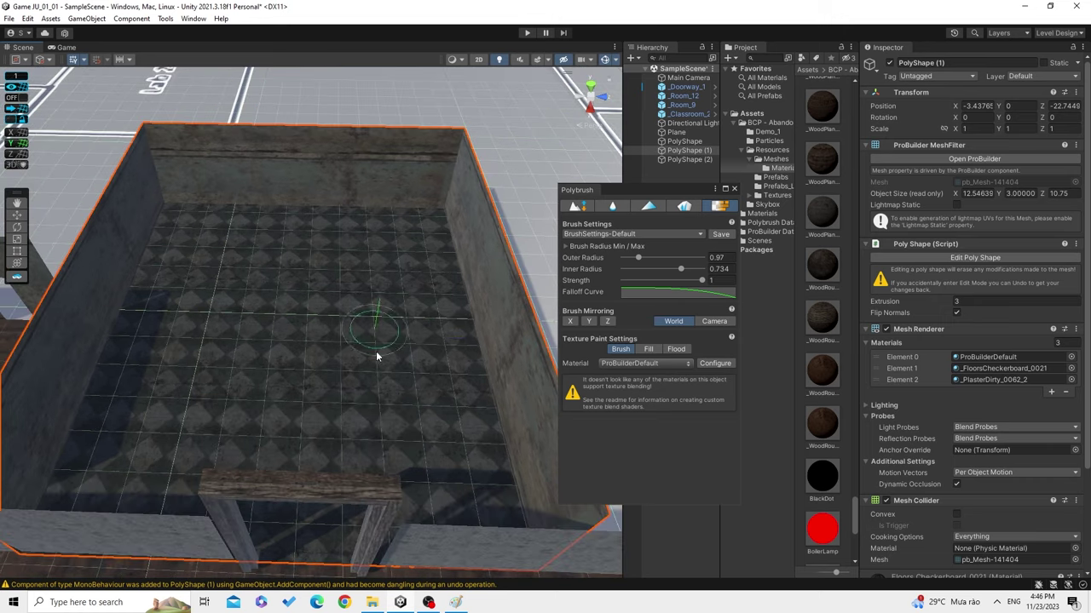
pyautogui.scroll(2, 401, 438)
pyautogui.scroll(1, 409, 456)
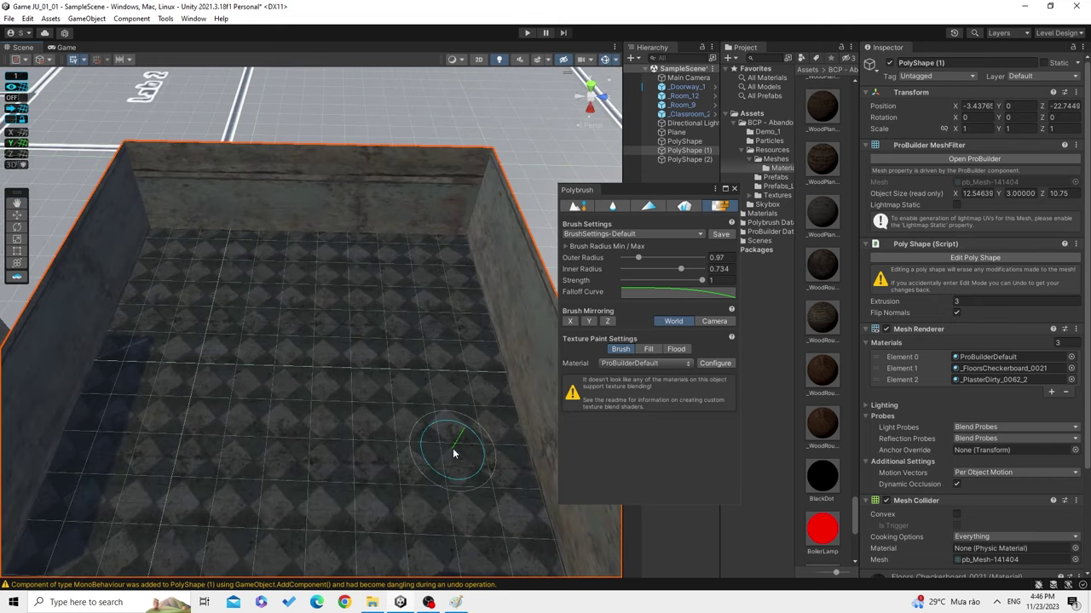
pyautogui.scroll(-1, 453, 453)
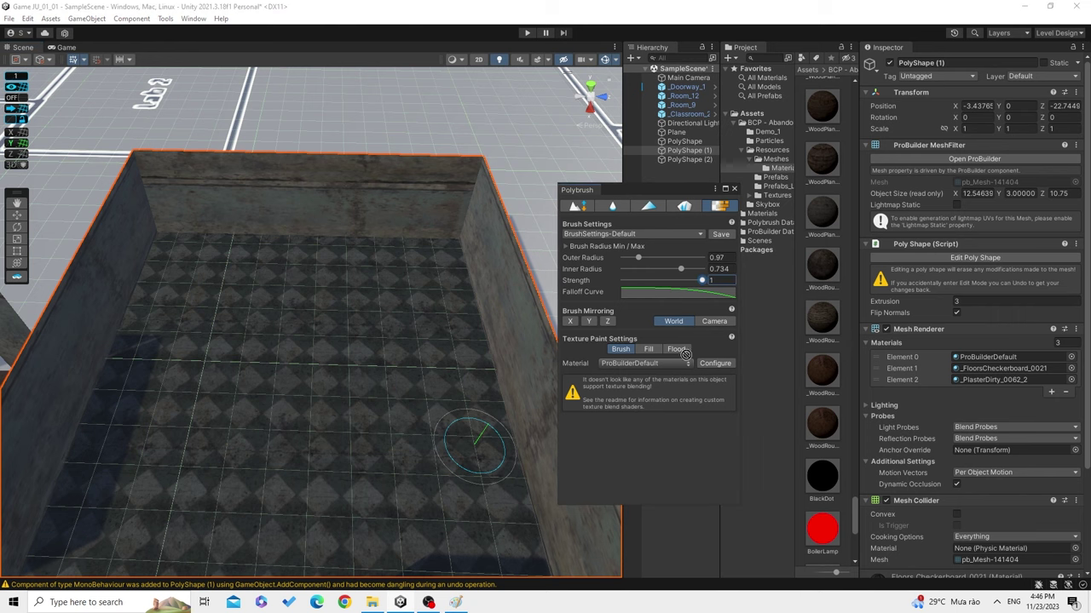
# Switch to Prefab Scatter, remove the old prefab from Brush Loadout, and move the Polybrush window left.
pyautogui.click(683, 207)
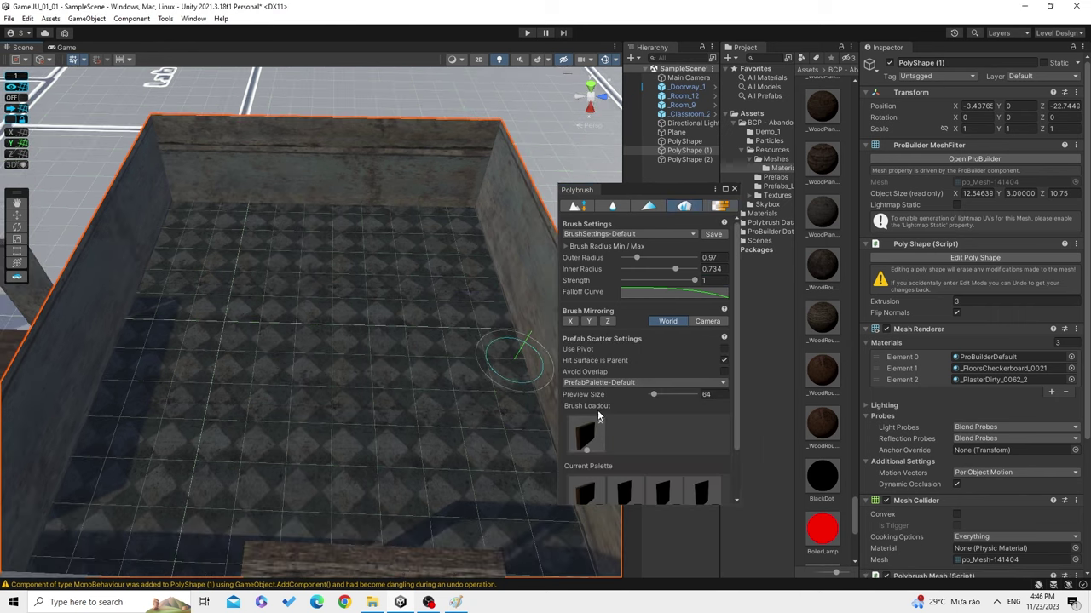
pyautogui.click(599, 423)
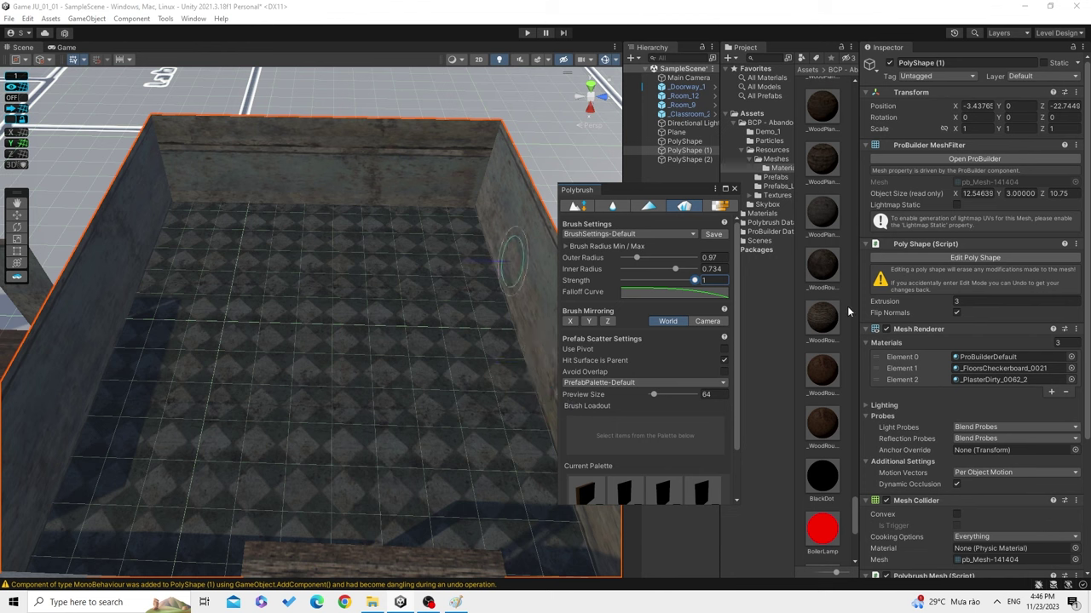
pyautogui.moveTo(665, 194); pyautogui.dragTo(536, 192)
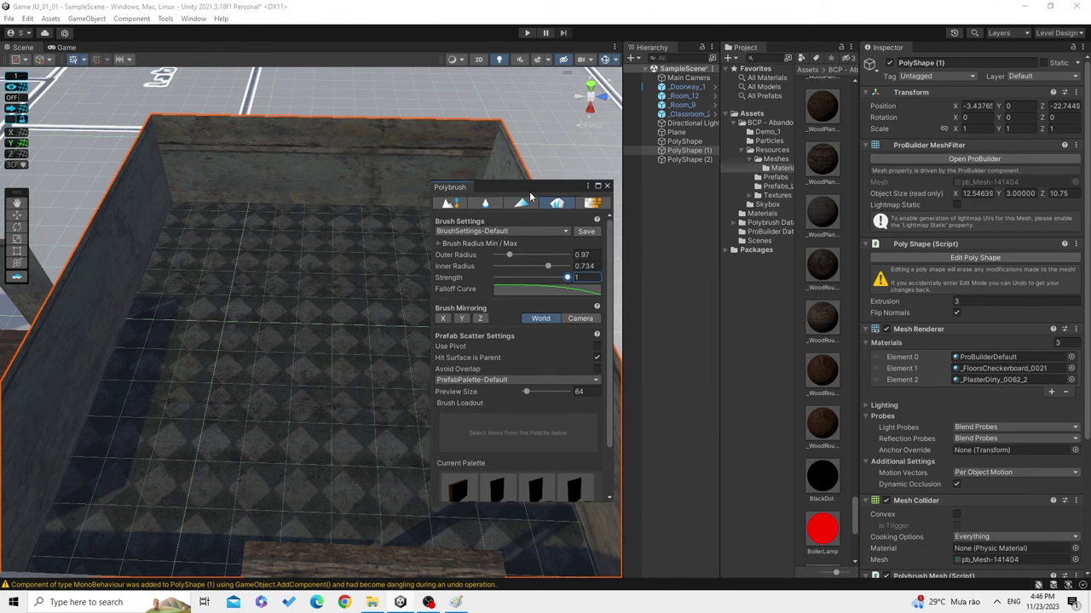
# Open the Prefabs folder and filter the Project panel to the chair prefabs.
pyautogui.click(775, 177)
pyautogui.scroll(-3, 545, 473)
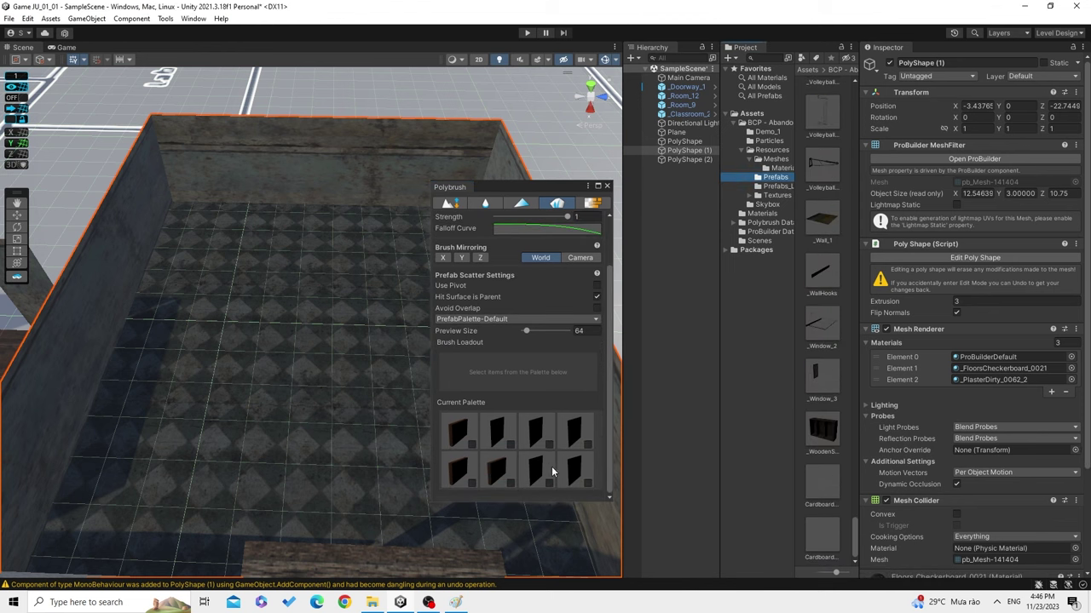
pyautogui.click(771, 59)
pyautogui.write('ir')
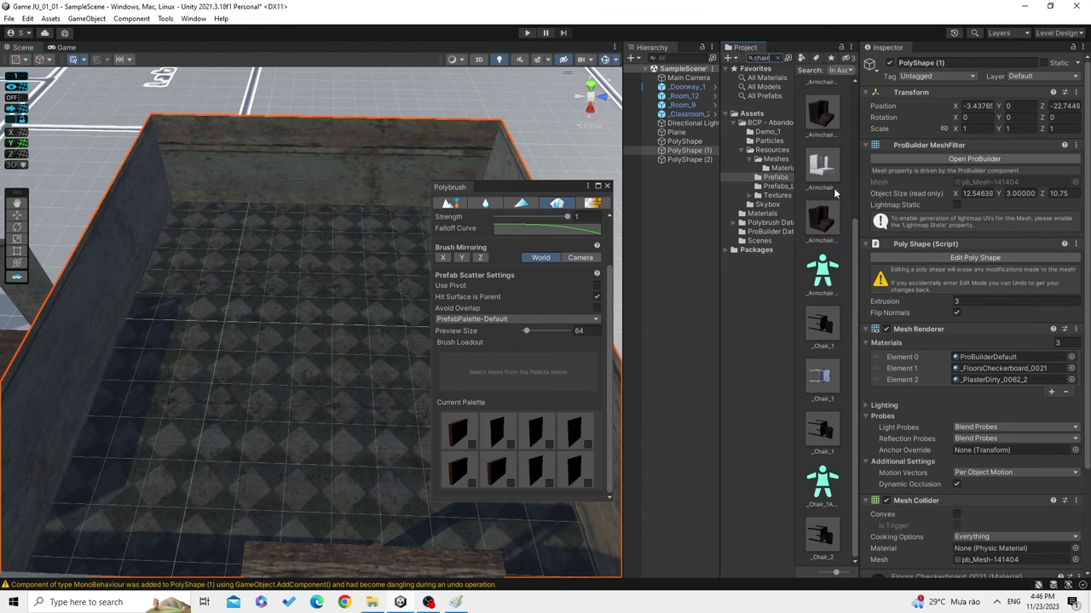
# Test-place the armchair and a _Chair_1 in the room, undoing each placement.
pyautogui.moveTo(829, 171); pyautogui.dragTo(292, 327)
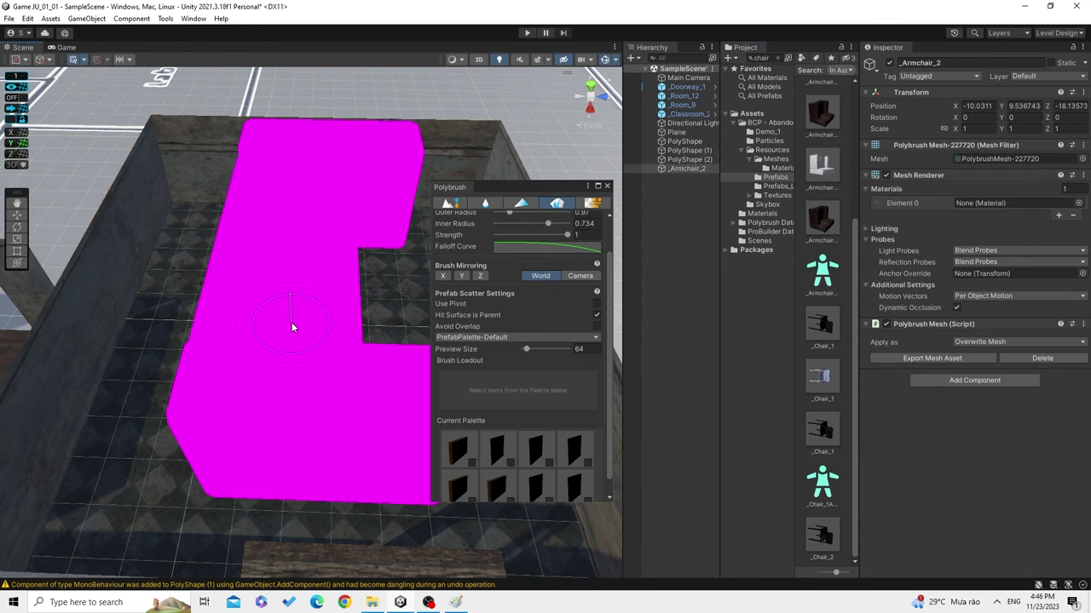
pyautogui.keyDown('alt'); pyautogui.moveTo(208, 333); pyautogui.dragTo(323, 309); pyautogui.keyUp('alt')
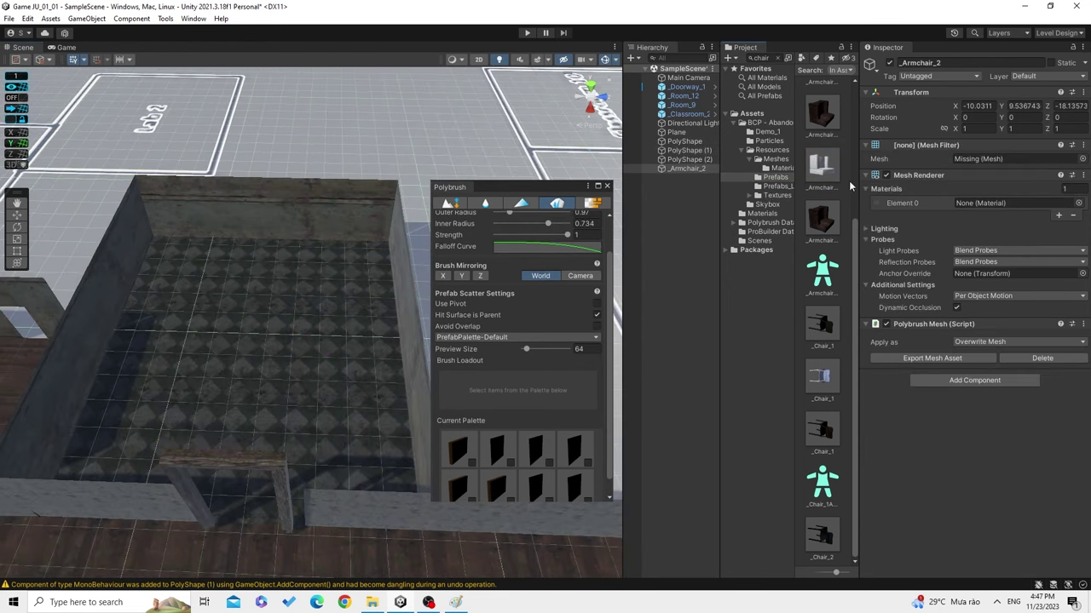
pyautogui.click(823, 223)
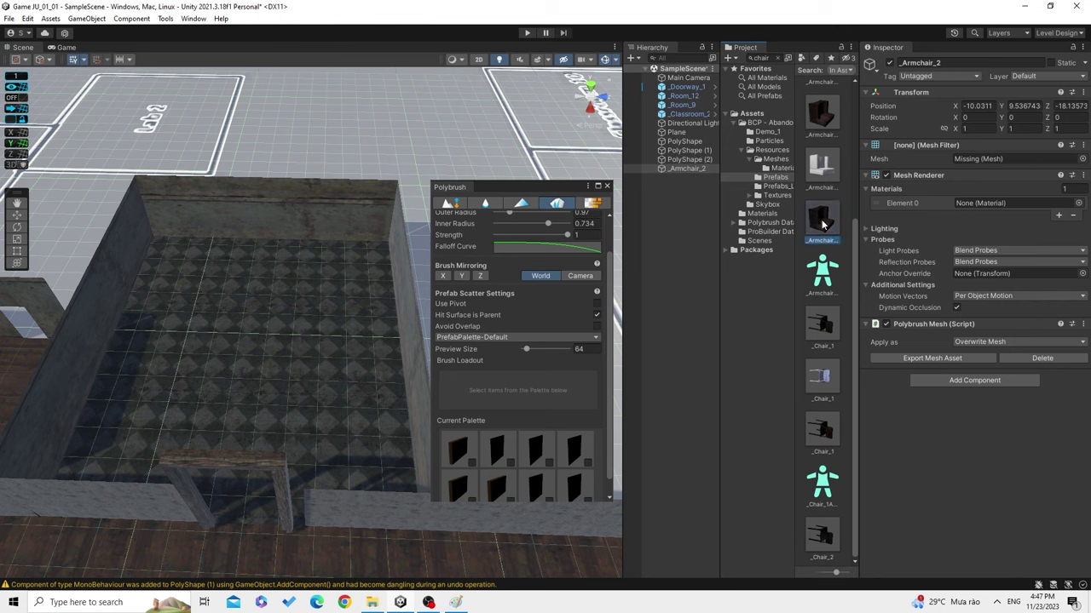
pyautogui.click(278, 302)
pyautogui.scroll(2, 292, 303)
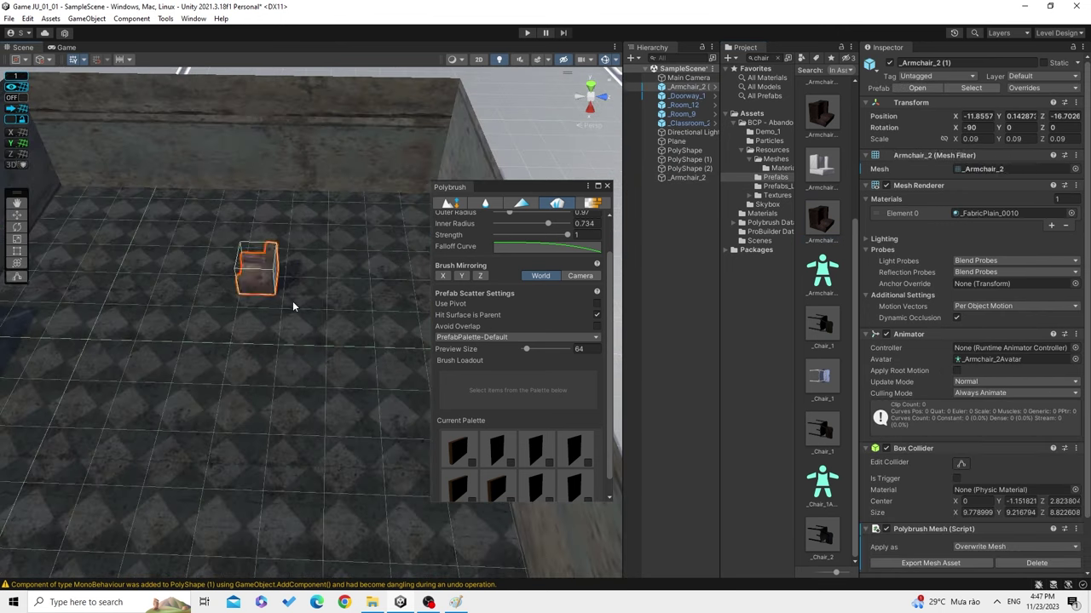
pyautogui.hotkey('ctrl', 'z')
pyautogui.click(823, 220)
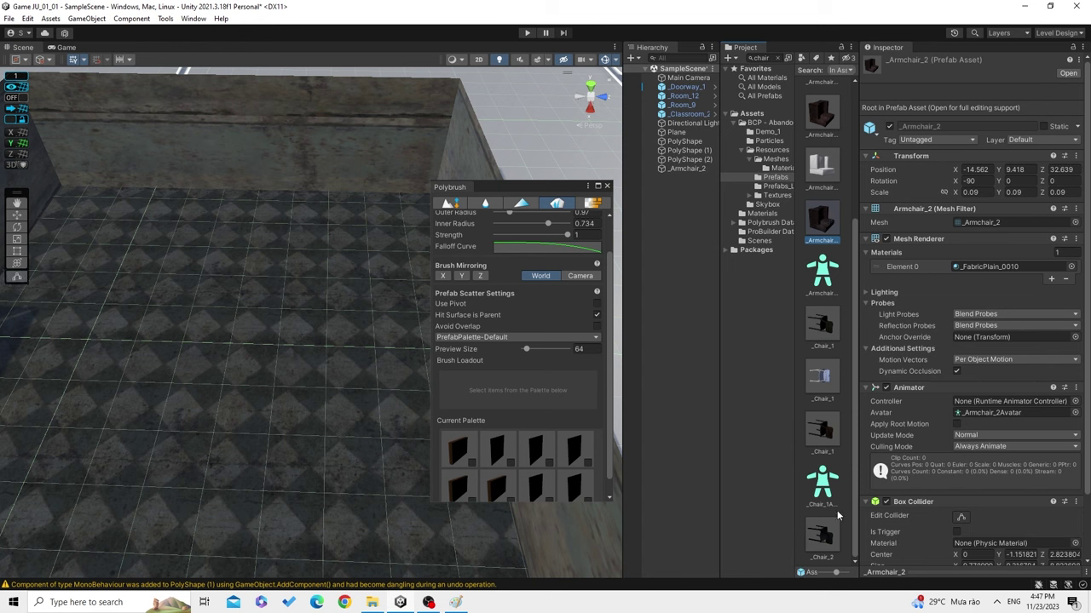
pyautogui.moveTo(822, 430); pyautogui.dragTo(329, 448)
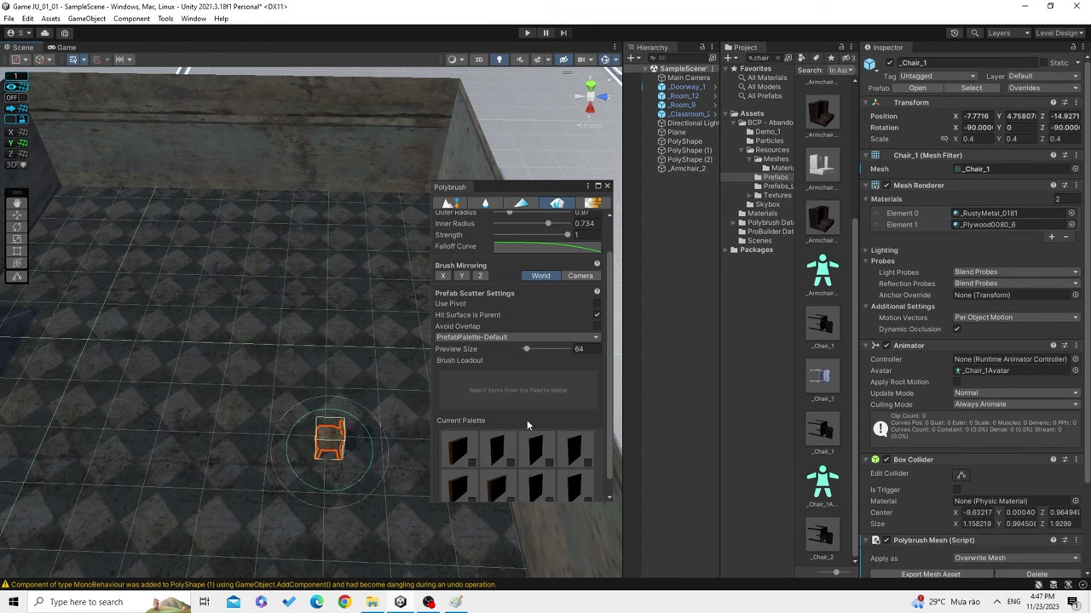
pyautogui.hotkey('ctrl', 'z')
# Multi-select the armchair and three _Chair_1 prefab assets in the Project panel.
pyautogui.click(831, 426)
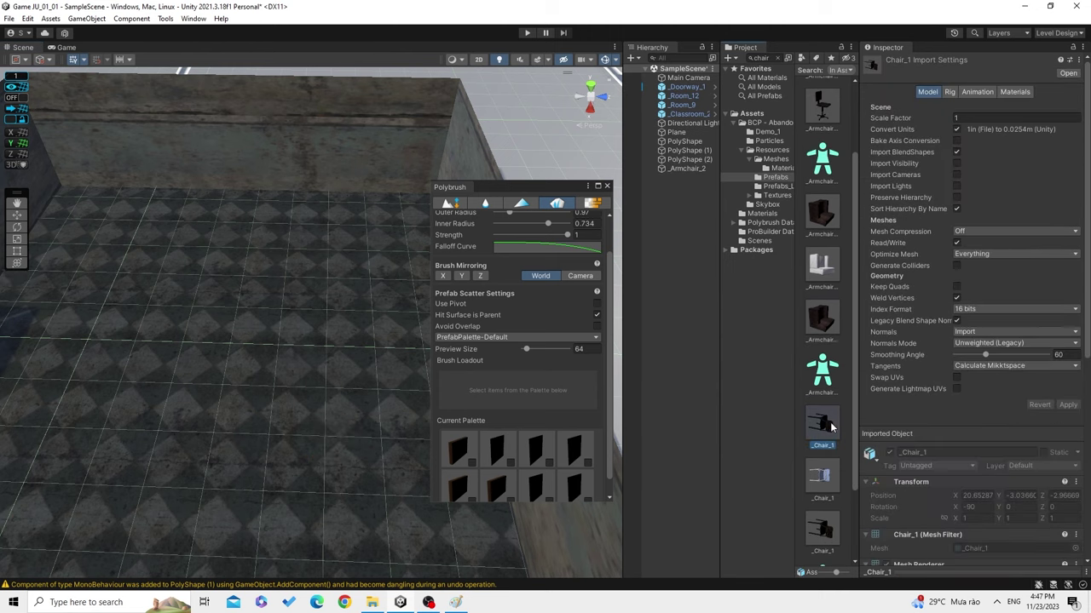
pyautogui.keyDown('ctrl'); pyautogui.click(829, 326); pyautogui.keyUp('ctrl')
pyautogui.scroll(-2, 852, 307)
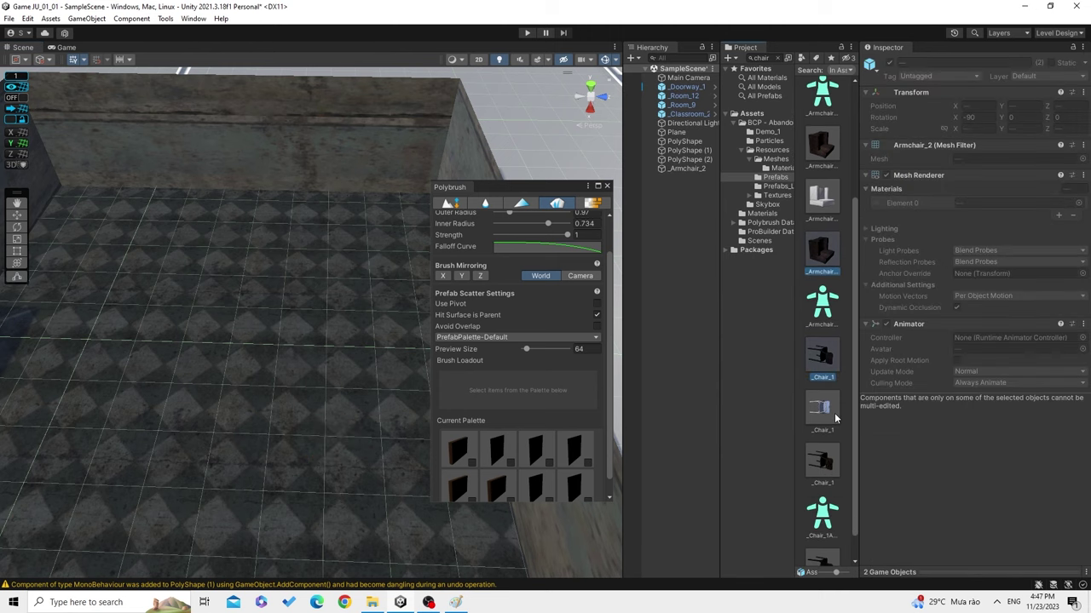
pyautogui.keyDown('ctrl'); pyautogui.click(831, 414); pyautogui.keyUp('ctrl')
pyautogui.keyDown('ctrl'); pyautogui.click(830, 463); pyautogui.keyUp('ctrl')
pyautogui.keyDown('ctrl'); pyautogui.scroll(-1, 831, 462); pyautogui.keyUp('ctrl')
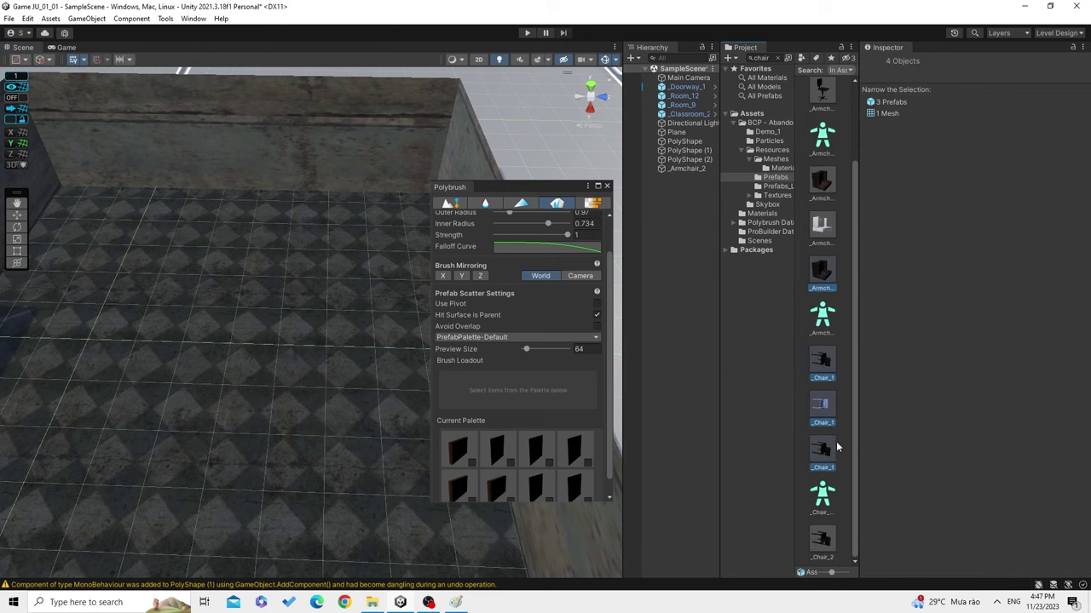
# Drag the selected chair prefabs into Polybrush's Current Palette, then start a Project search for 'table'.
pyautogui.scroll(2, 824, 380)
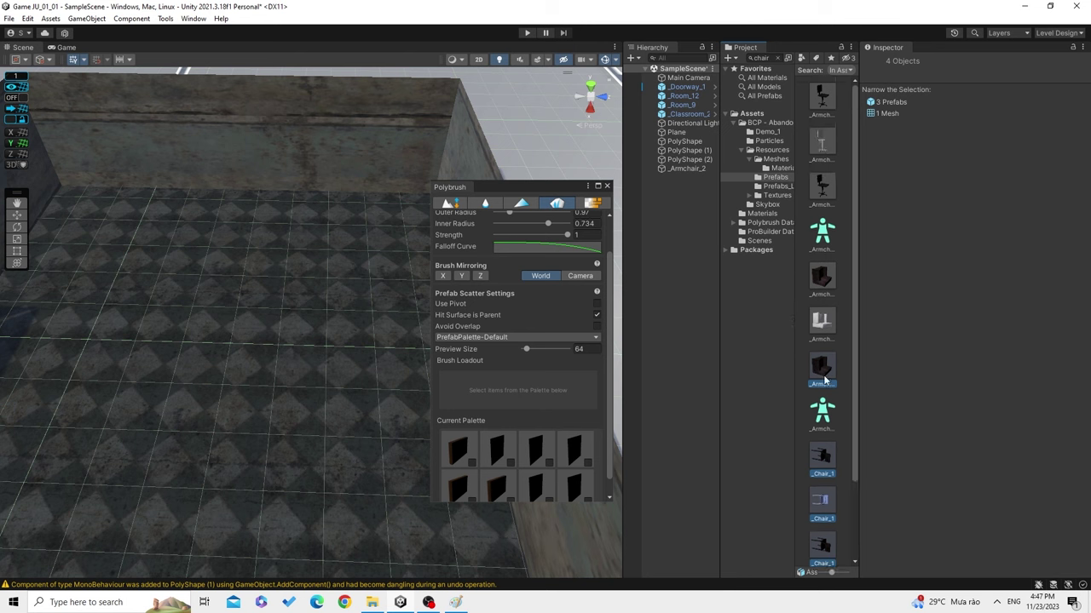
pyautogui.moveTo(706, 408); pyautogui.dragTo(487, 444)
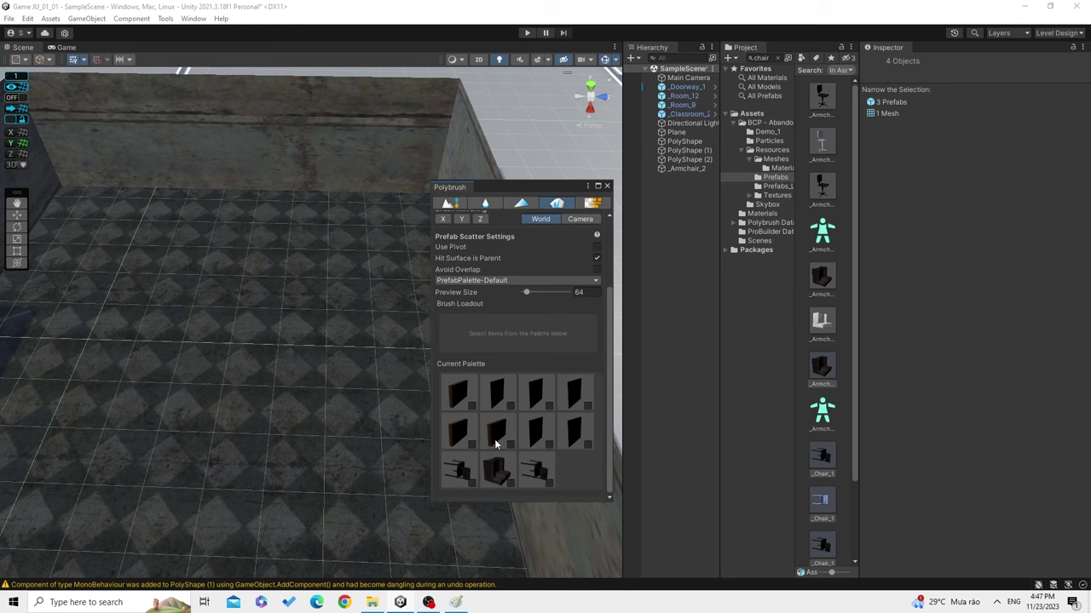
pyautogui.scroll(-1, 556, 450)
pyautogui.scroll(-1, 558, 448)
pyautogui.click(761, 57)
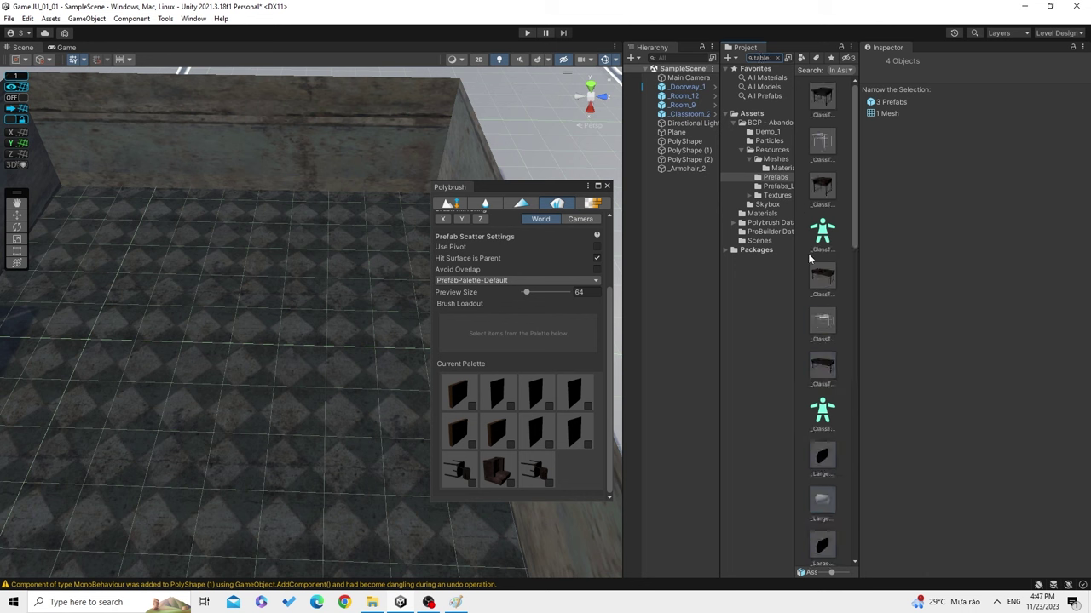
# Add the ClassTable prefab to Polybrush's Current Palette.
pyautogui.moveTo(825, 280); pyautogui.dragTo(582, 462)
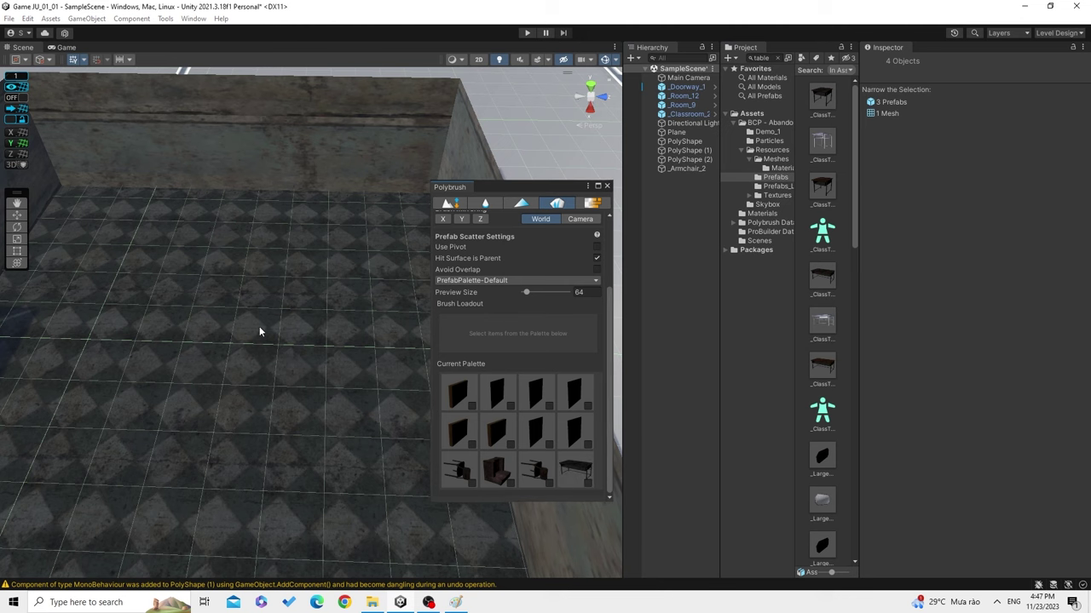
pyautogui.keyDown('alt'); pyautogui.moveTo(259, 327); pyautogui.dragTo(352, 290); pyautogui.keyUp('alt')
pyautogui.moveTo(352, 295); pyautogui.dragTo(304, 349, button='middle')
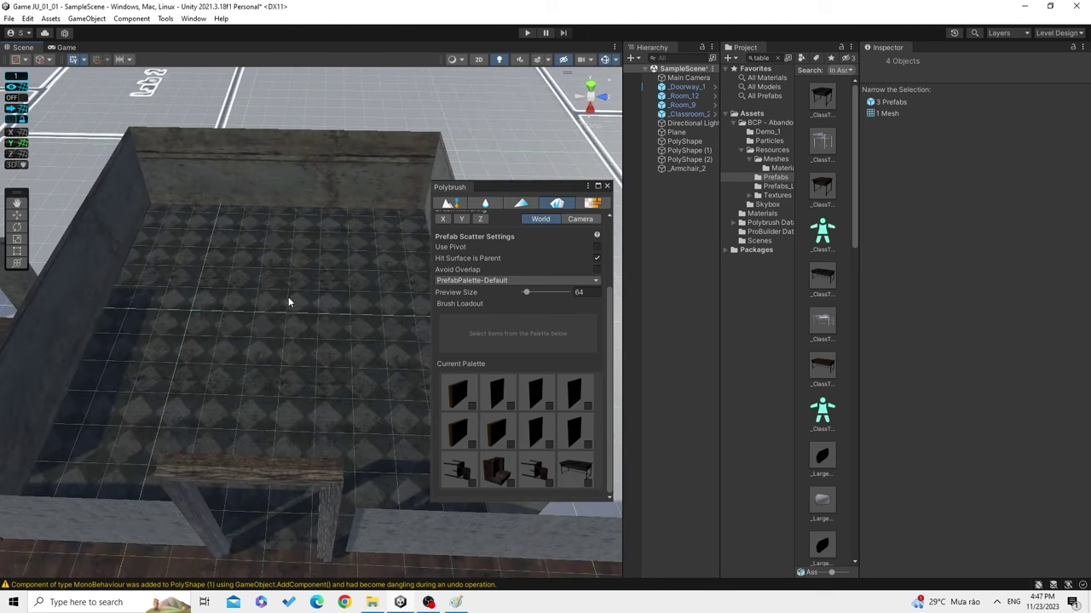
pyautogui.keyDown('alt'); pyautogui.moveTo(304, 349); pyautogui.dragTo(343, 410); pyautogui.keyUp('alt')
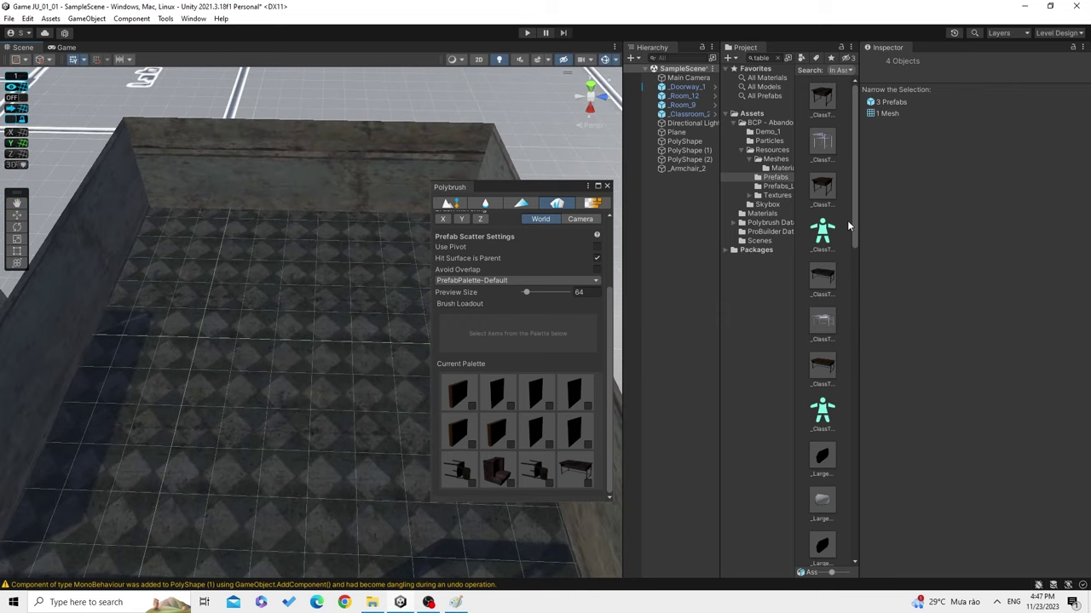
pyautogui.scroll(-3, 846, 221)
pyautogui.scroll(-3, 844, 227)
pyautogui.scroll(-2, 843, 227)
pyautogui.scroll(-2, 843, 227)
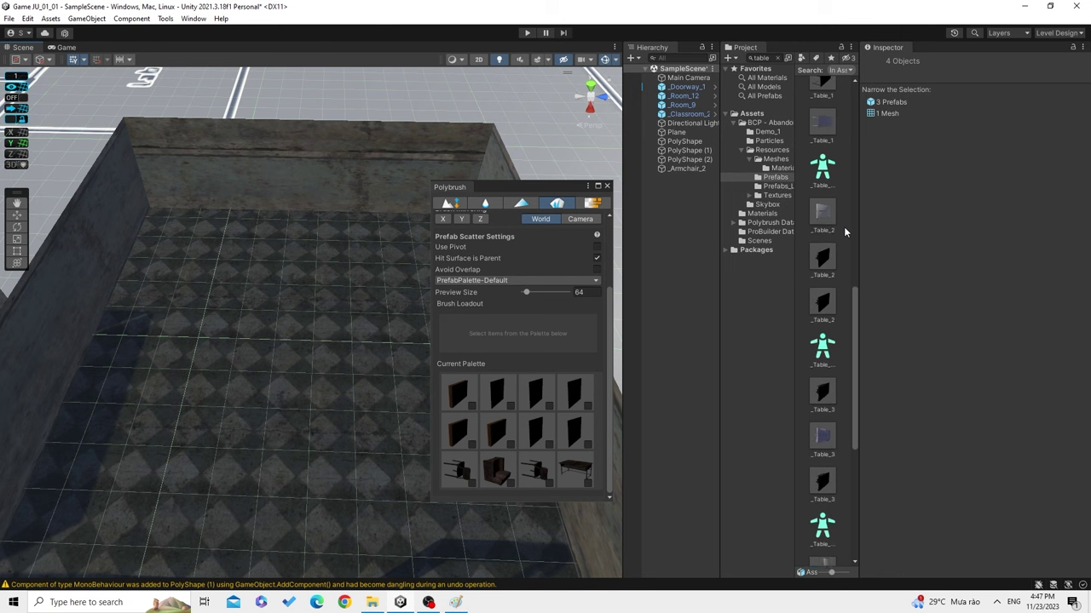
pyautogui.scroll(-2, 844, 226)
pyautogui.scroll(-2, 844, 227)
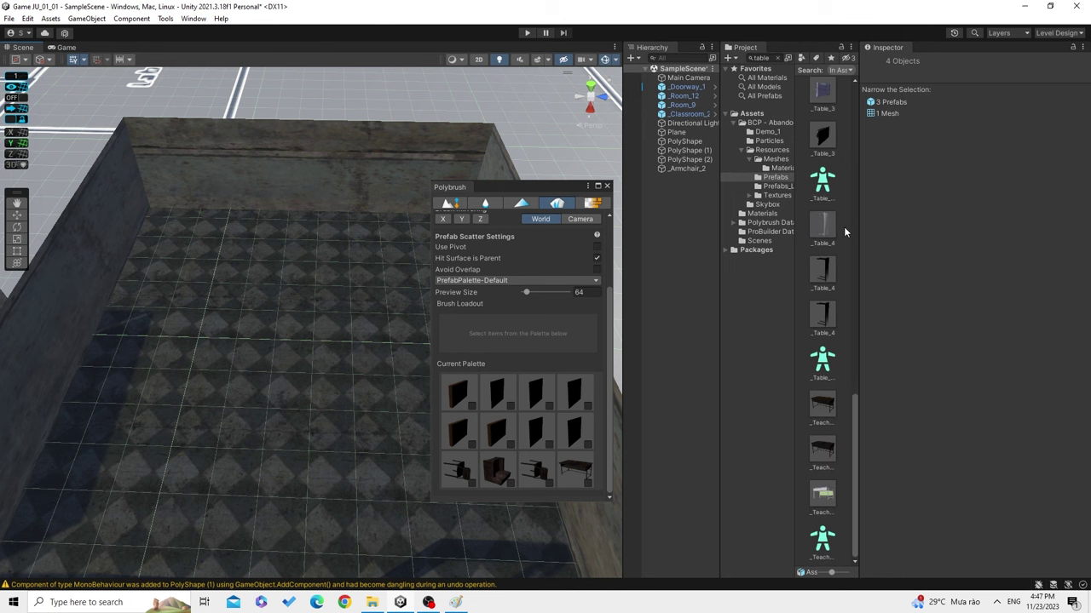
# Load the table into Brush Loadout and select the room floor PolyShape (1).
pyautogui.click(588, 486)
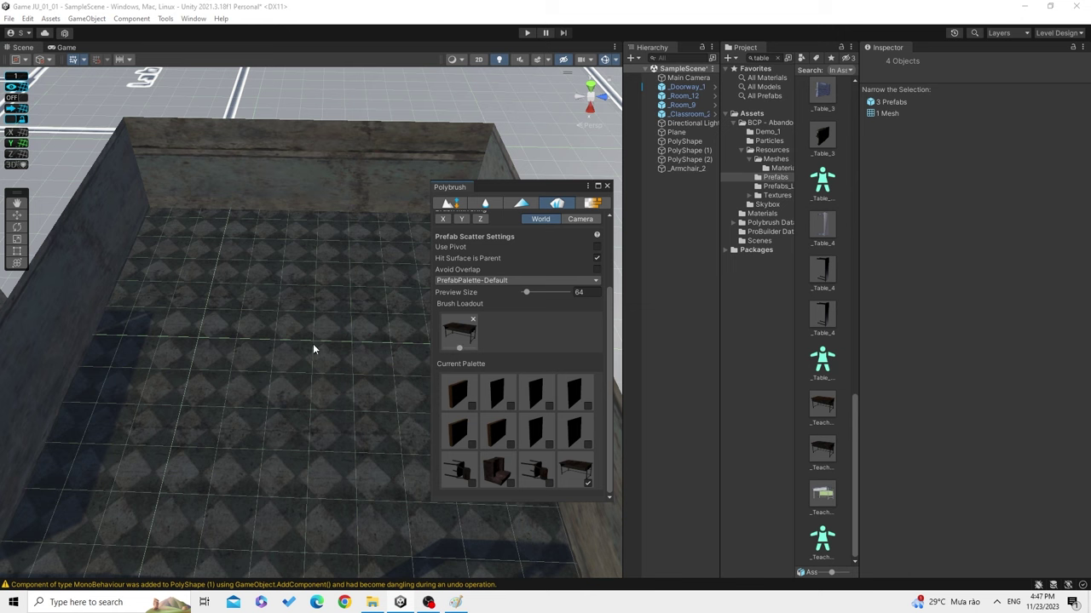
pyautogui.click(585, 478)
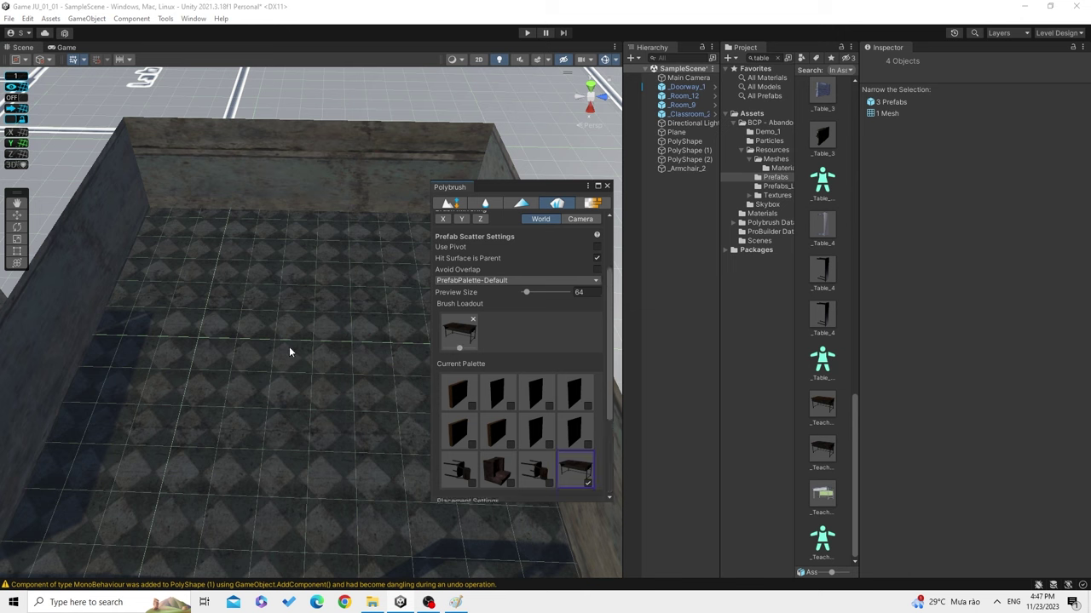
pyautogui.click(370, 364)
pyautogui.click(561, 207)
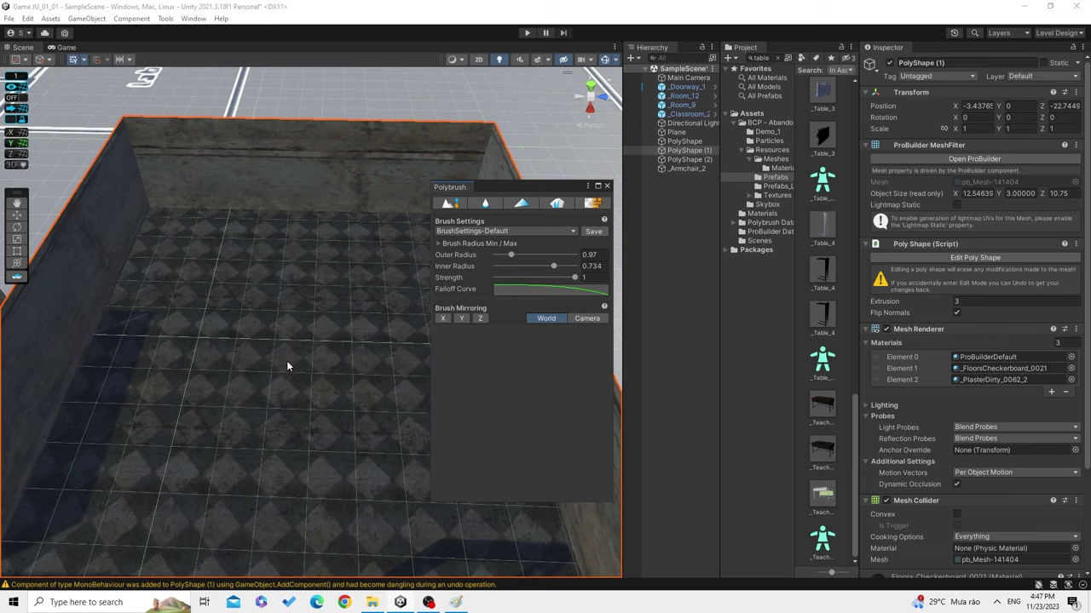
# Scatter classroom tables onto the room floor, undoing the overlapping third table.
pyautogui.scroll(-3, 286, 365)
pyautogui.scroll(-3, 267, 445)
pyautogui.scroll(-2, 404, 375)
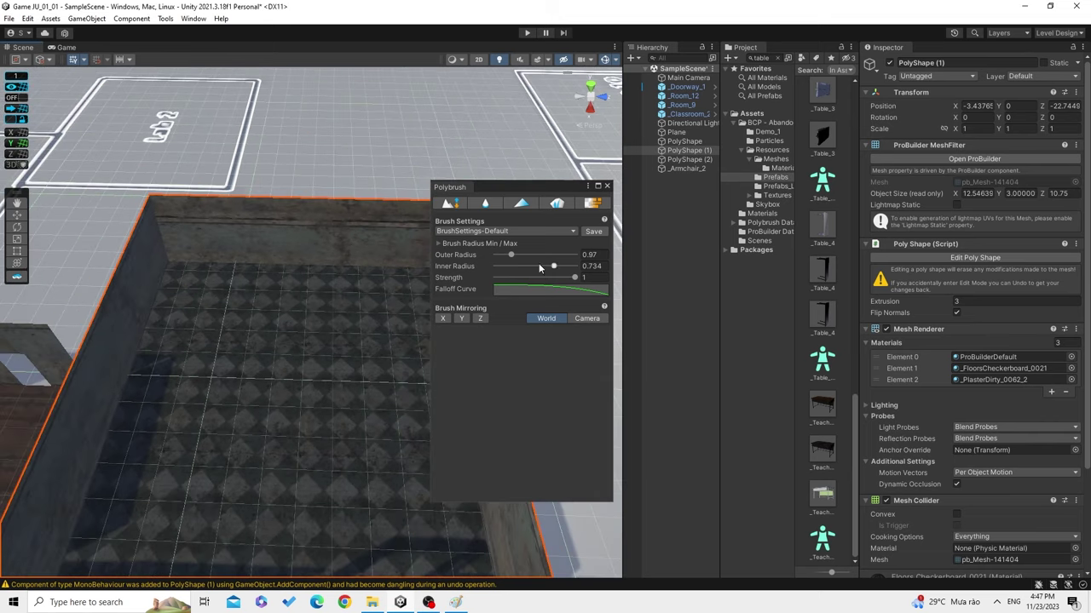
pyautogui.click(560, 206)
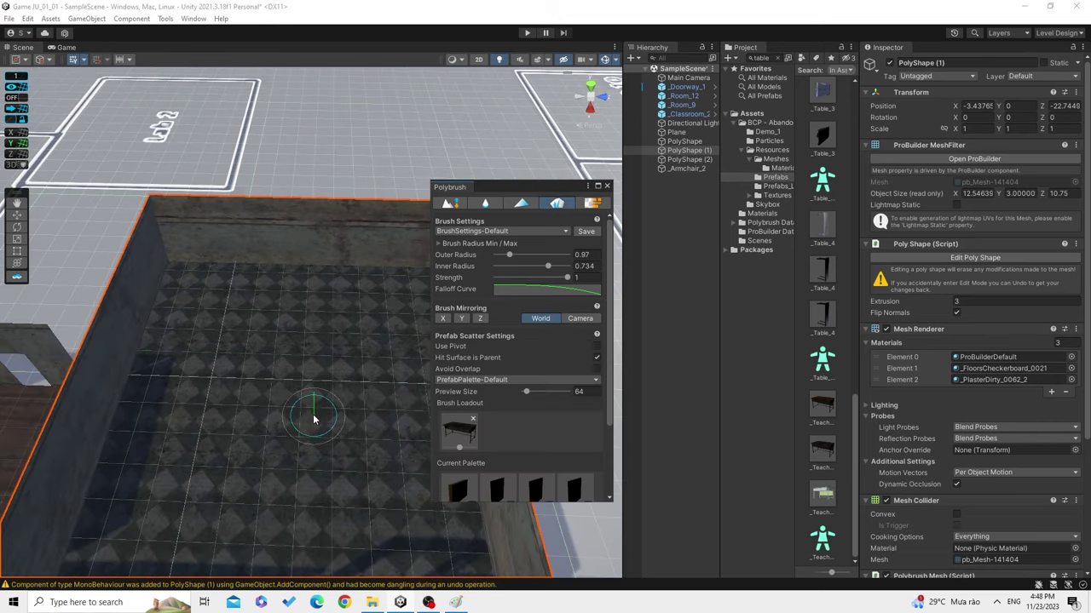
pyautogui.click(313, 418)
pyautogui.scroll(1, 312, 417)
pyautogui.click(320, 346)
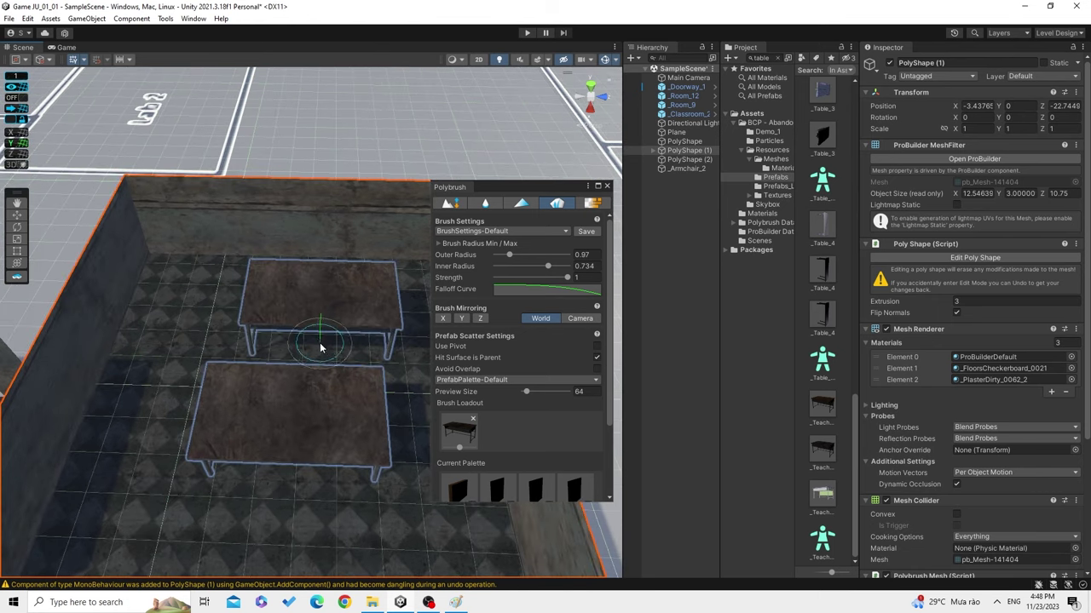
pyautogui.click(328, 363)
pyautogui.moveTo(333, 438); pyautogui.dragTo(334, 364, button='middle')
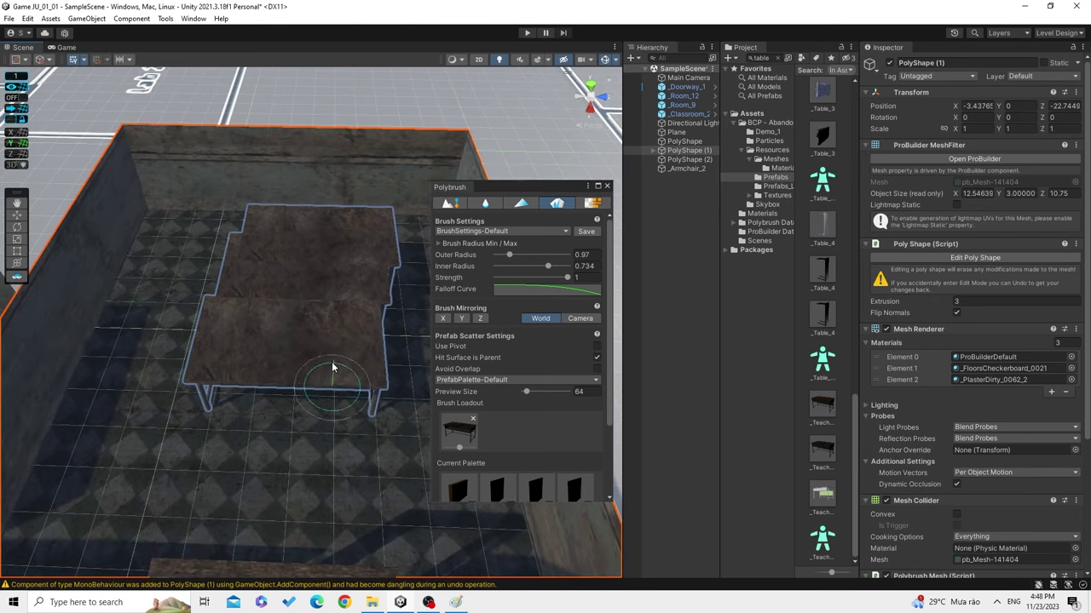
pyautogui.hotkey('ctrl', 'z')
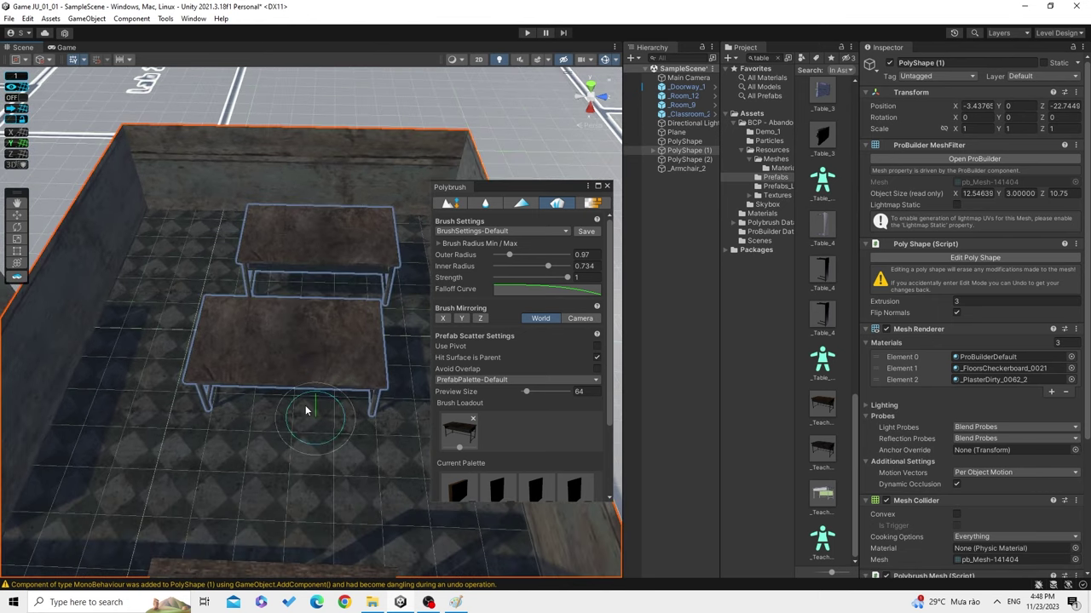
pyautogui.scroll(2, 313, 452)
pyautogui.scroll(2, 321, 452)
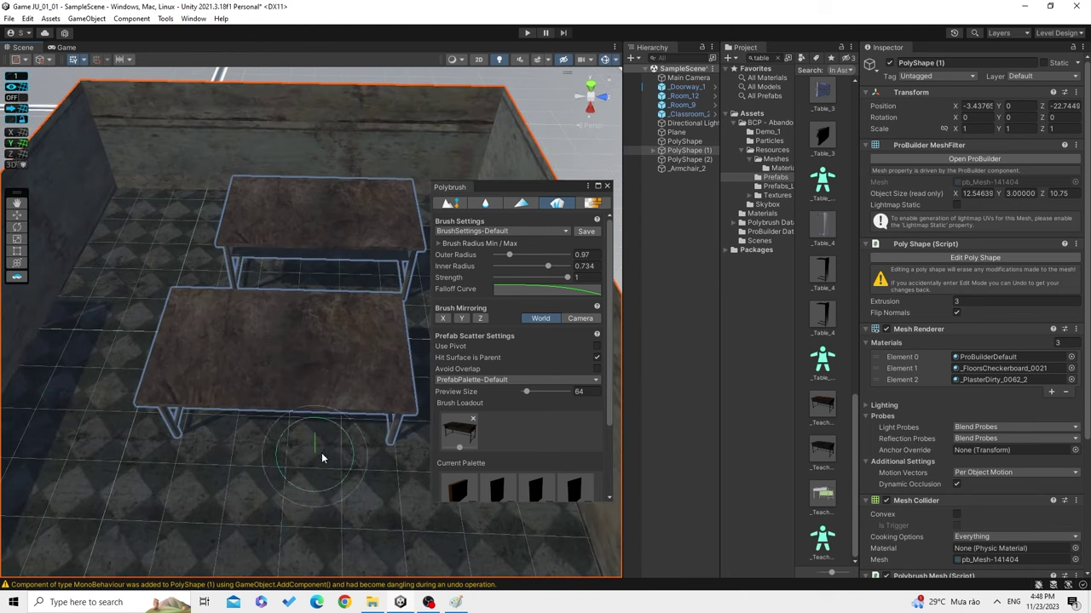
pyautogui.scroll(2, 344, 389)
pyautogui.moveTo(344, 389); pyautogui.dragTo(366, 402, button='middle')
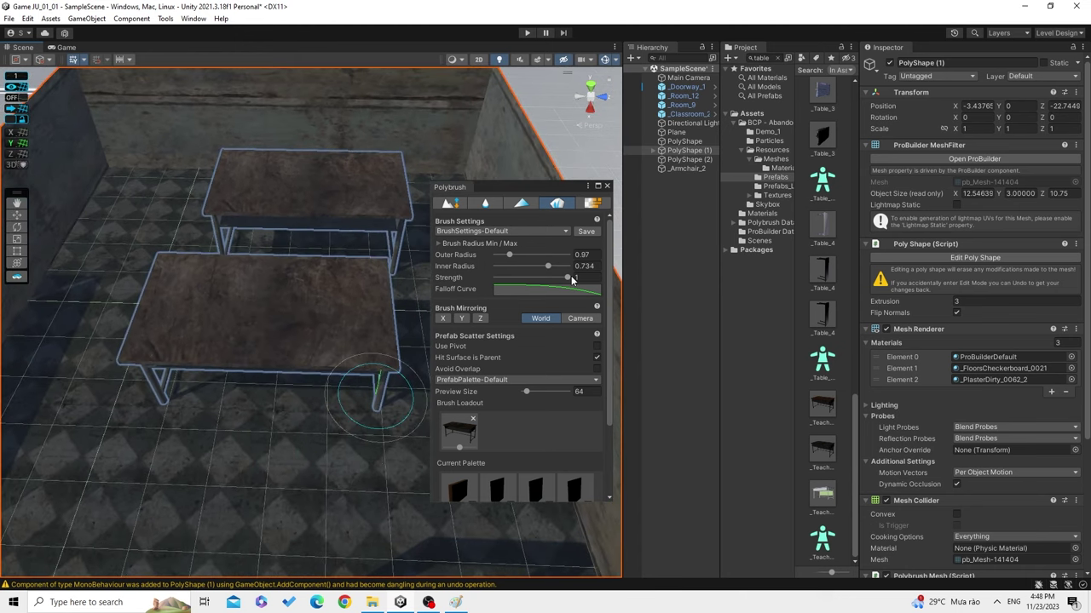
# Drop brush strength to 0 and outer and inner radius to minimum while placing foreground tables.
pyautogui.moveTo(569, 281); pyautogui.dragTo(492, 280)
pyautogui.click(281, 455)
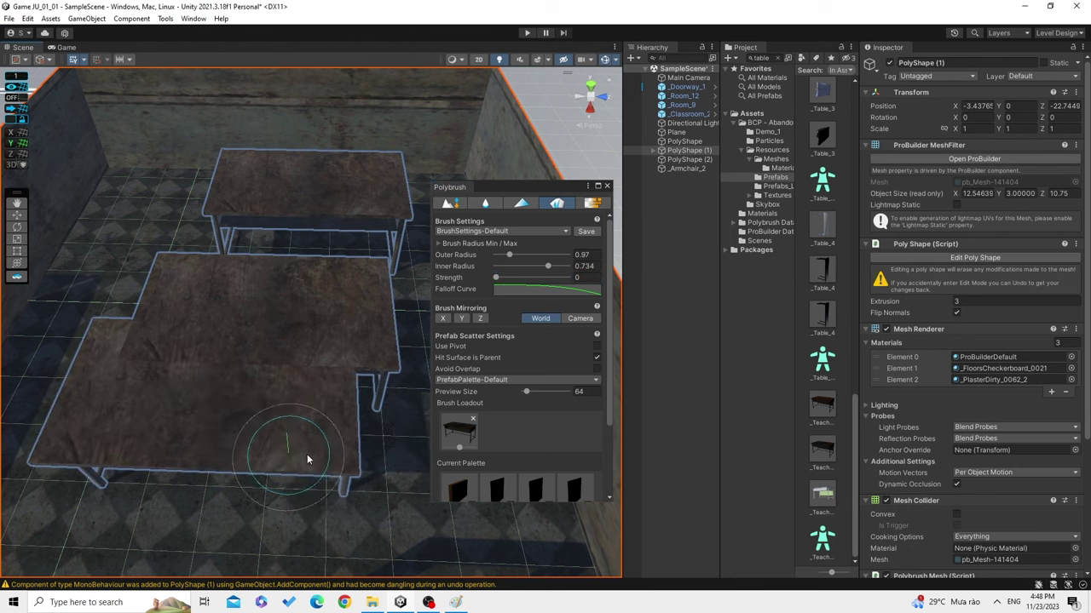
pyautogui.moveTo(509, 255); pyautogui.dragTo(397, 250)
pyautogui.click(323, 464)
pyautogui.scroll(5, 311, 388)
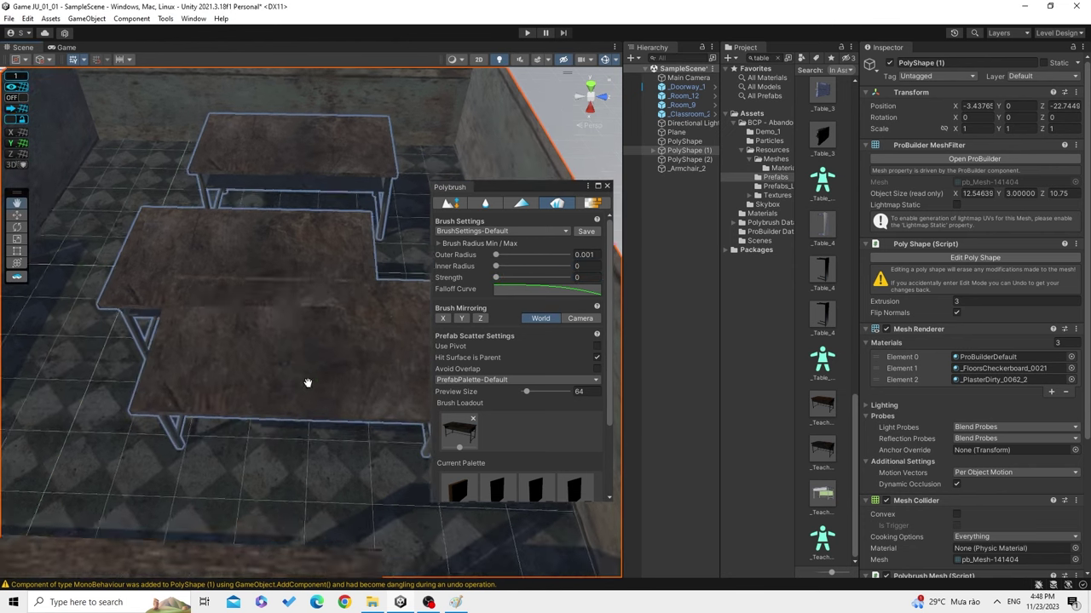
pyautogui.scroll(-3, 292, 341)
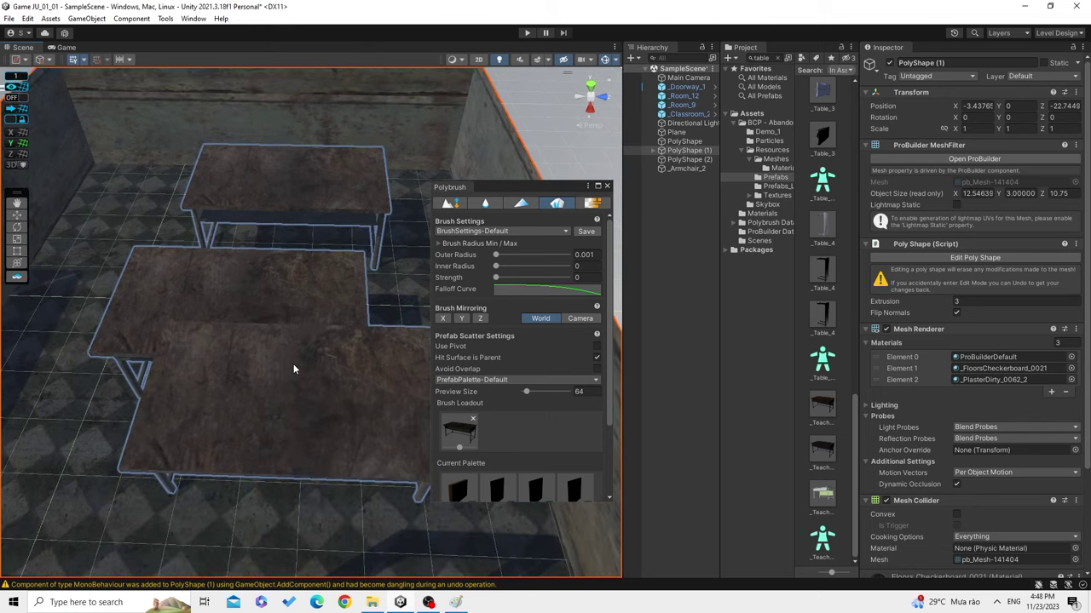
pyautogui.keyDown('shift'); pyautogui.click(293, 364); pyautogui.keyUp('shift')
pyautogui.hotkey('ctrl', 'z')
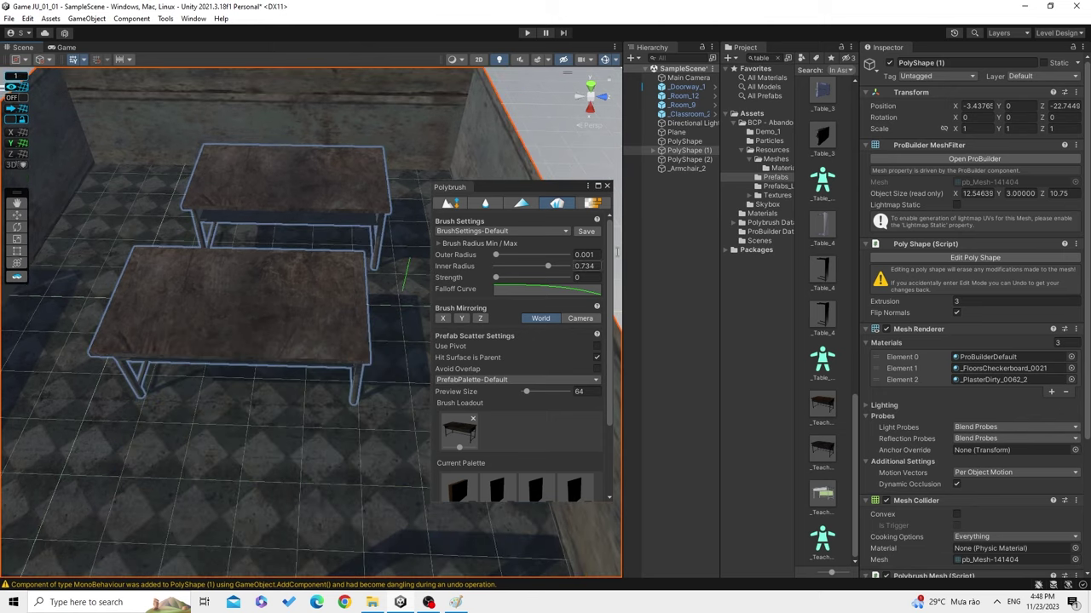
pyautogui.moveTo(549, 267); pyautogui.dragTo(495, 268)
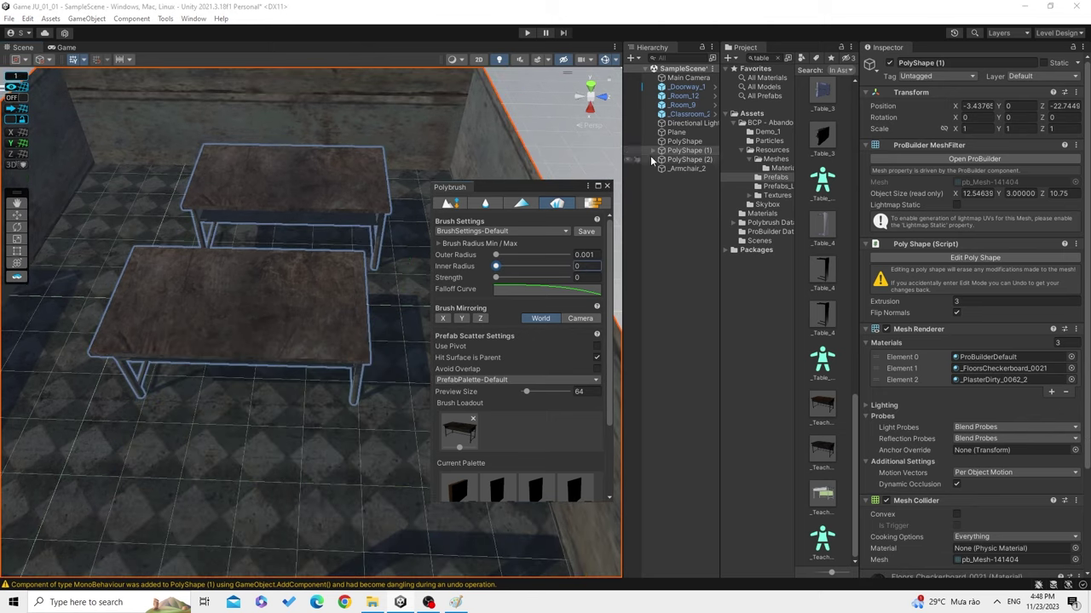
pyautogui.scroll(3, 272, 375)
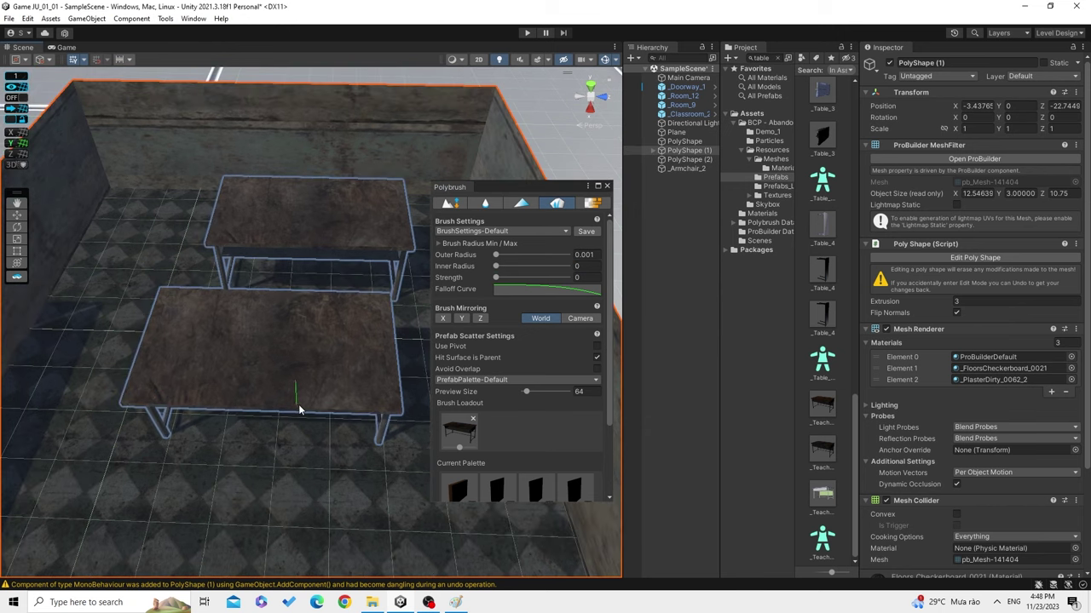
# Delete the two _ClassTable children of PolyShape (1) from the Hierarchy.
pyautogui.click(653, 150)
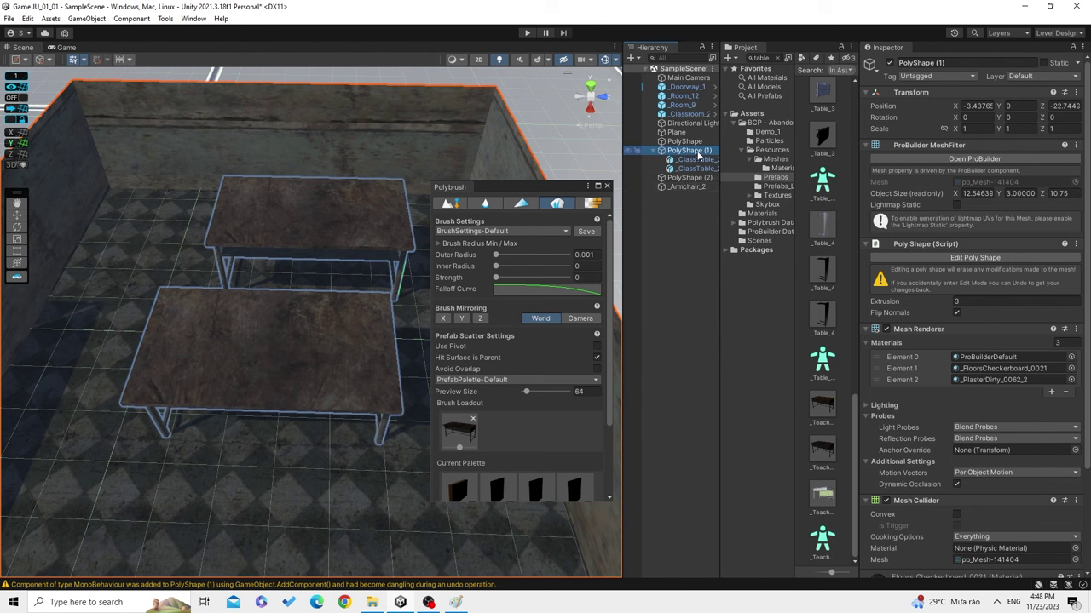
pyautogui.click(697, 159)
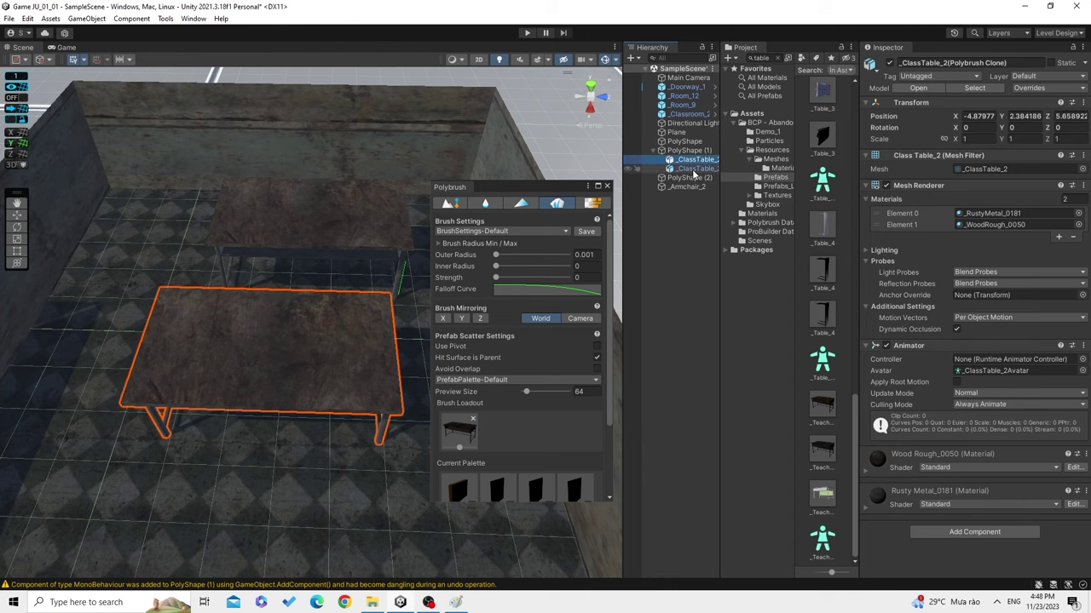
pyautogui.keyDown('shift'); pyautogui.click(695, 170); pyautogui.keyUp('shift')
pyautogui.press('Delete')
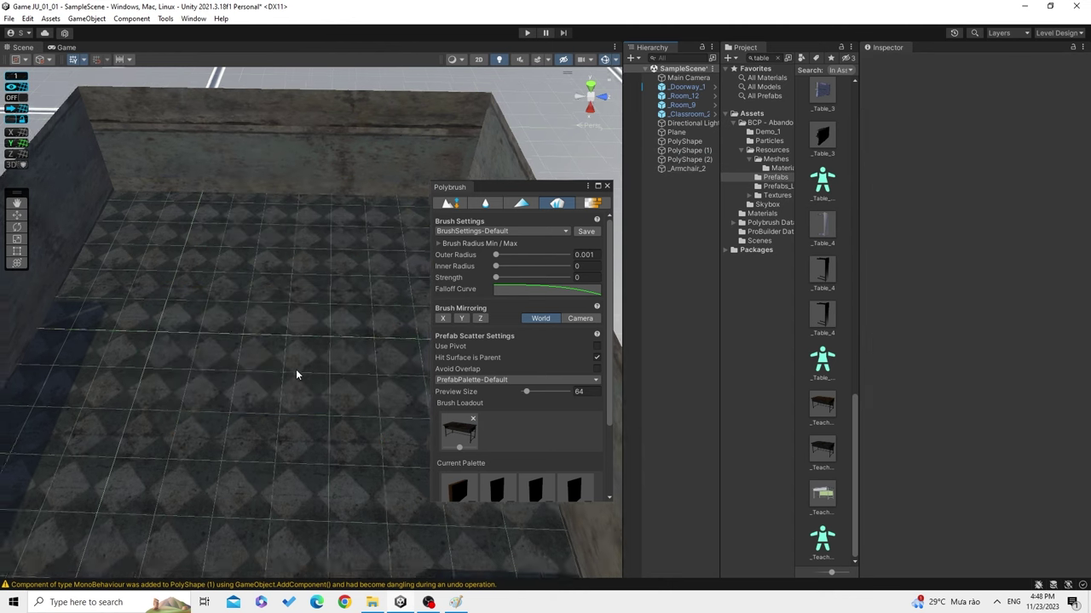
# Switch Polybrush to Sculpt and set the brush to Outer Radius 5 and Strength 1.
pyautogui.moveTo(297, 374); pyautogui.dragTo(323, 369, button='right')
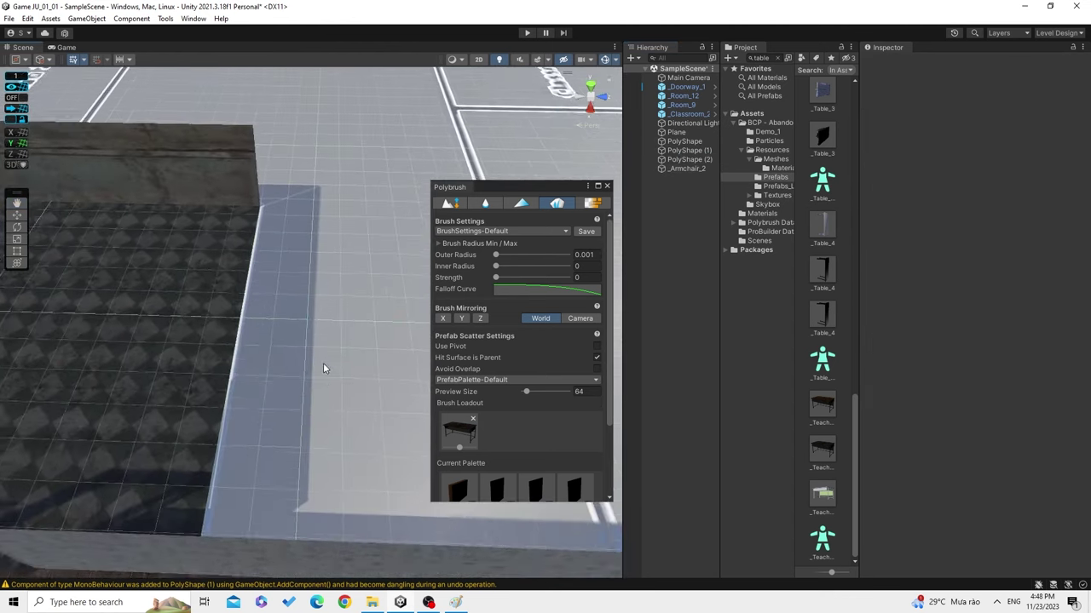
pyautogui.moveTo(323, 368)
pyautogui.mouseDown(button='middle')
pyautogui.moveTo(261, 328)
pyautogui.moveTo(426, 313)
pyautogui.mouseUp(button='middle')
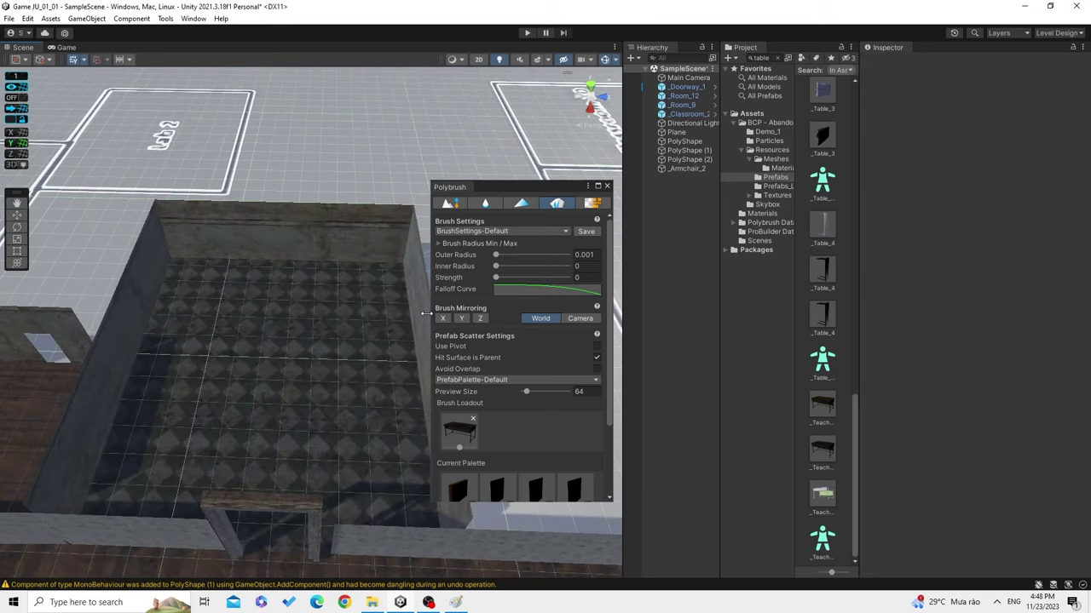
pyautogui.click(450, 203)
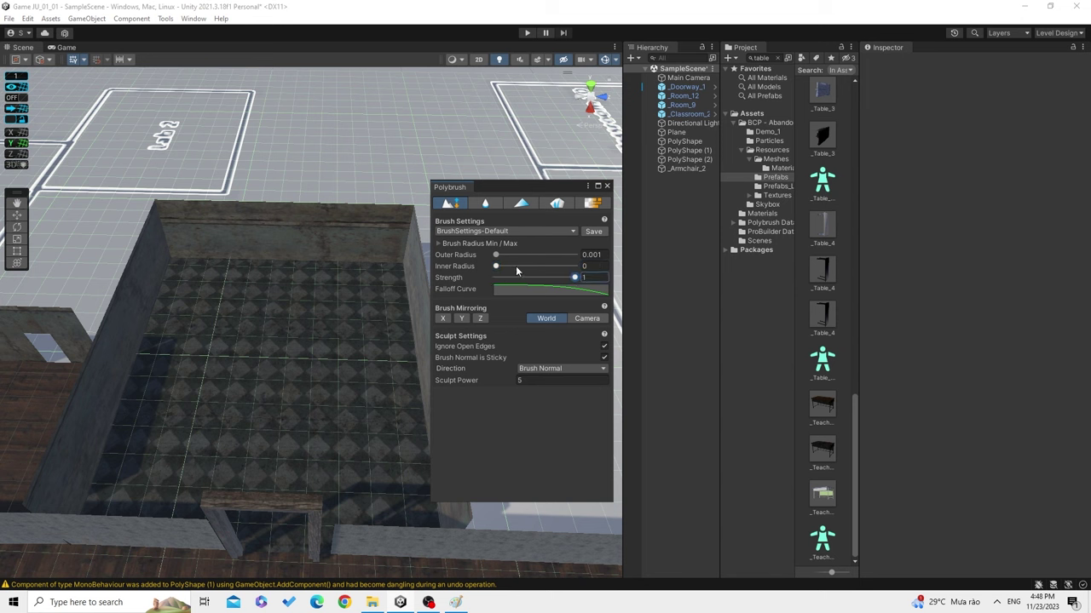
pyautogui.moveTo(497, 266); pyautogui.dragTo(577, 255)
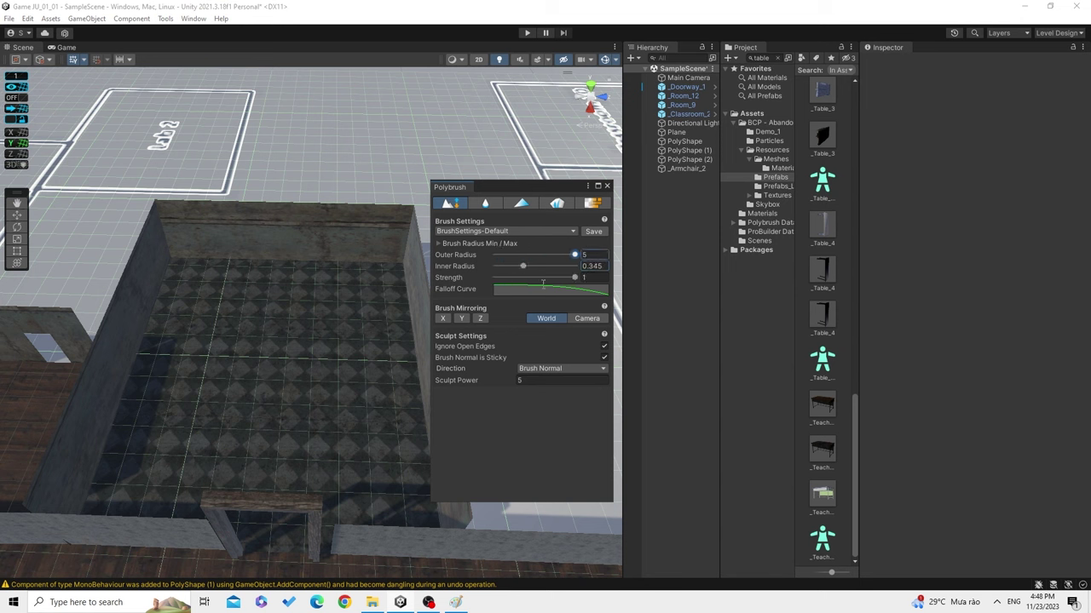
# Raise the middle of PolyShape (1)'s floor into a broad dome of height 4.607.
pyautogui.click(299, 376)
pyautogui.click(450, 203)
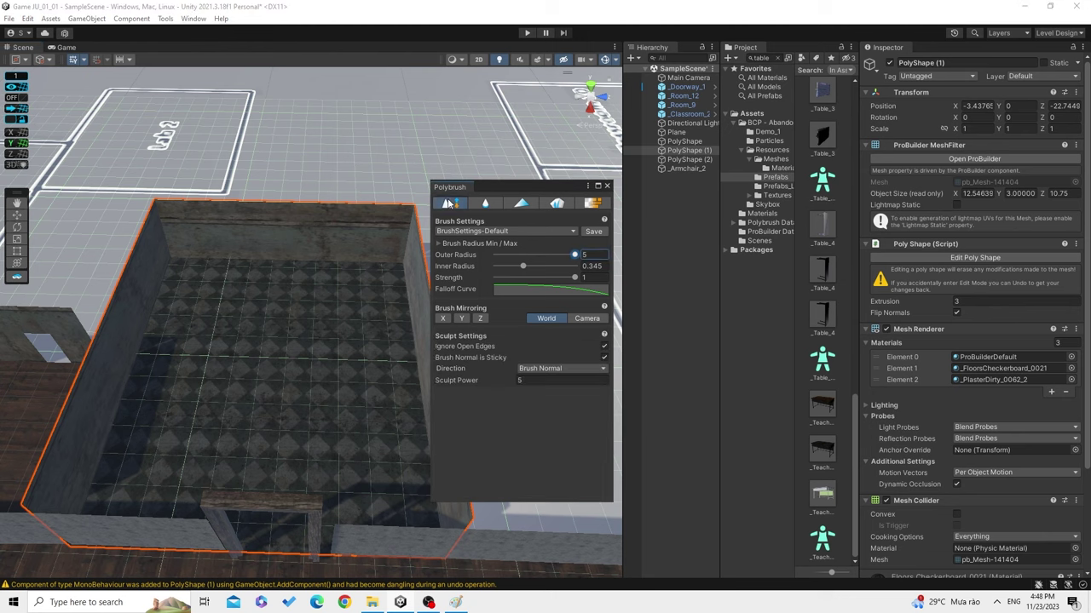
pyautogui.scroll(3, 290, 383)
pyautogui.moveTo(266, 382); pyautogui.dragTo(263, 312)
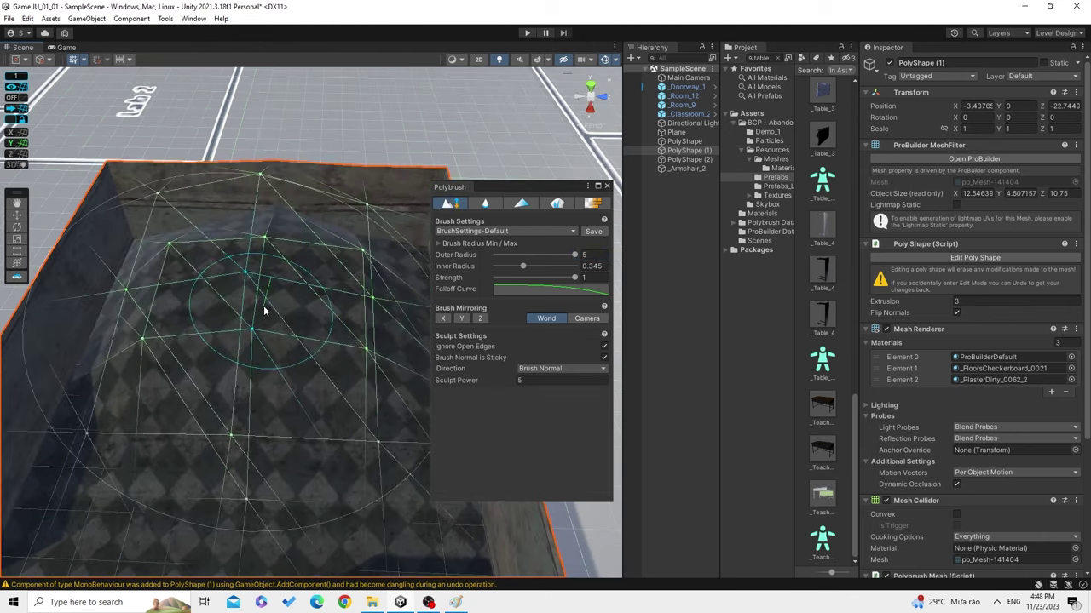
pyautogui.moveTo(263, 311)
pyautogui.mouseDown(button='middle')
pyautogui.moveTo(302, 362)
pyautogui.moveTo(326, 341)
pyautogui.mouseUp(button='middle')
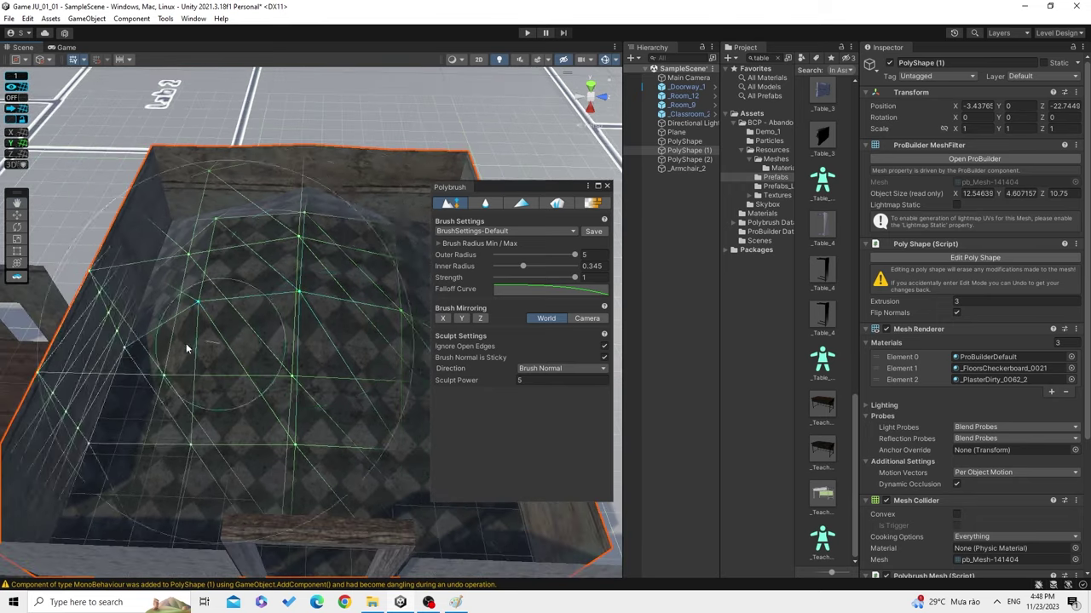
pyautogui.click(565, 204)
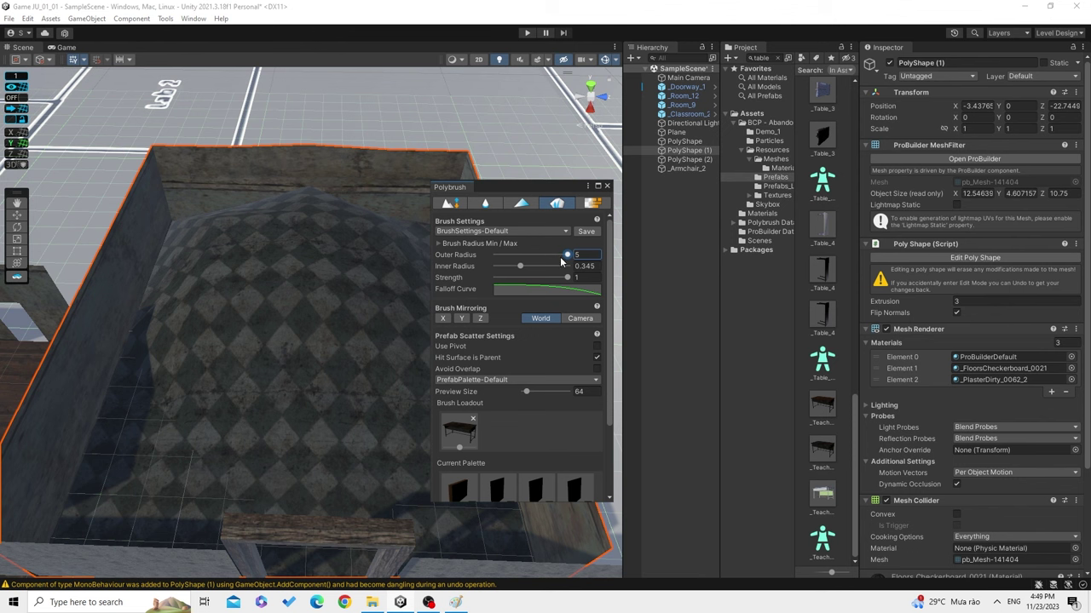
# Shrink the brush to Outer Radius 0.001, Inner Radius 0 and Strength 0.
pyautogui.moveTo(561, 262); pyautogui.dragTo(451, 268)
pyautogui.moveTo(524, 267); pyautogui.dragTo(492, 266)
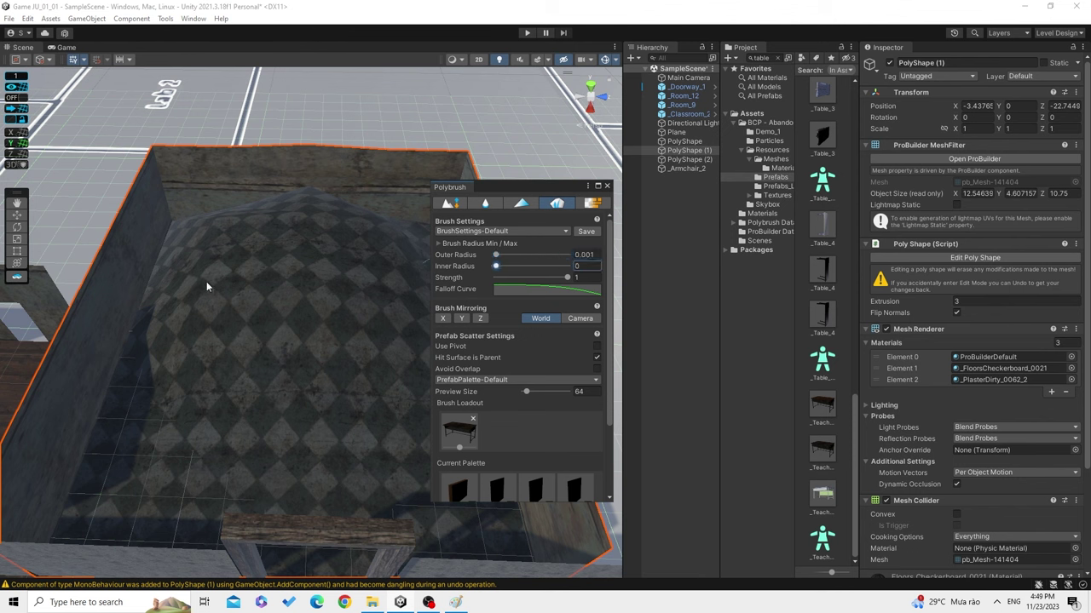
pyautogui.moveTo(566, 278); pyautogui.dragTo(490, 278)
# Scatter two classroom tables onto the domed floor.
pyautogui.scroll(2, 298, 255)
pyautogui.scroll(2, 317, 230)
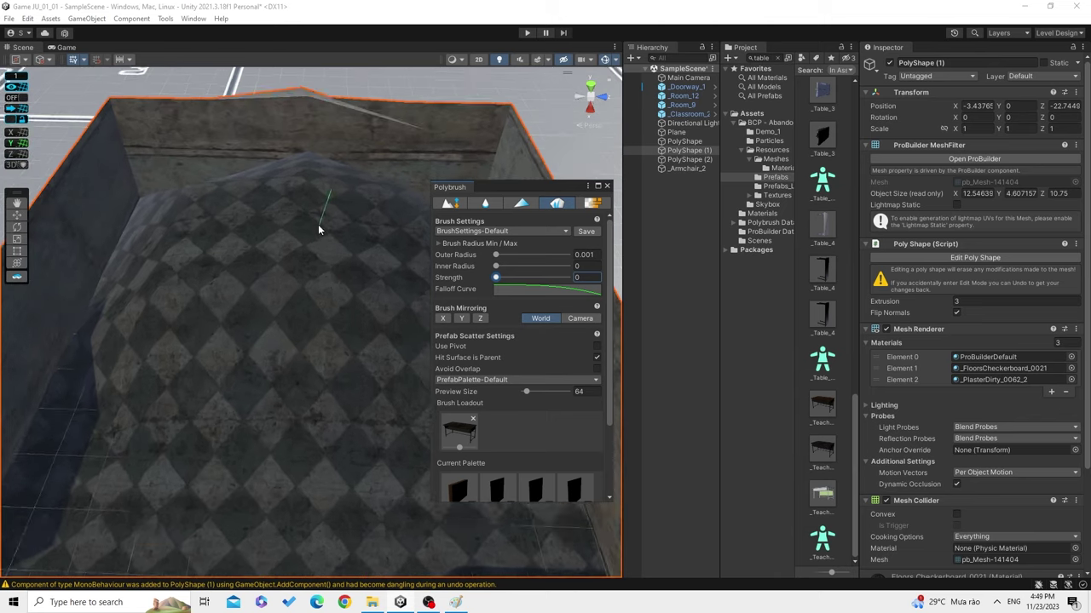
pyautogui.scroll(2, 299, 204)
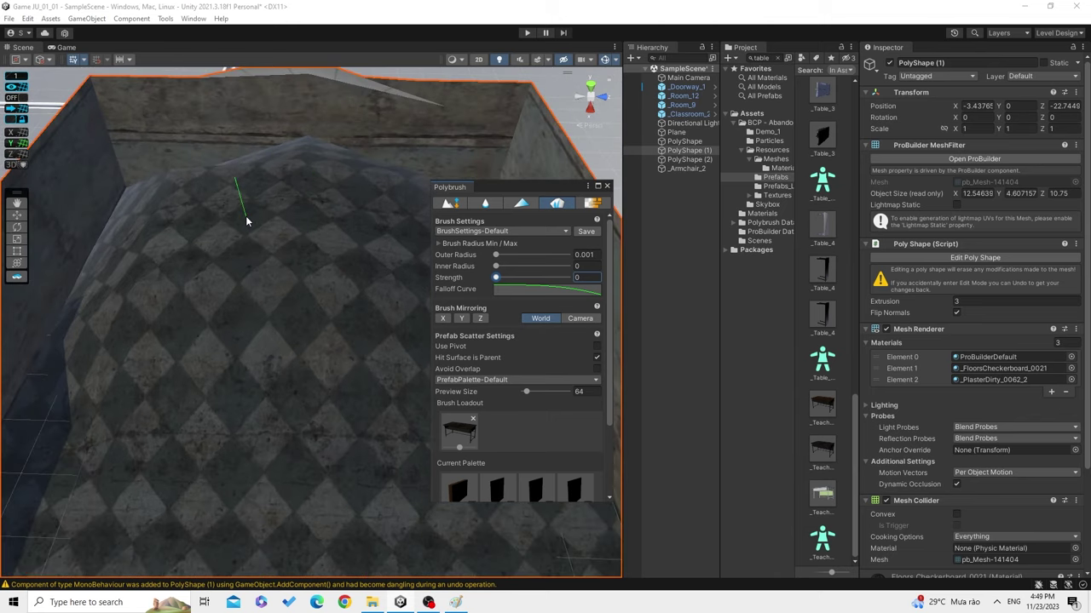
pyautogui.click(273, 203)
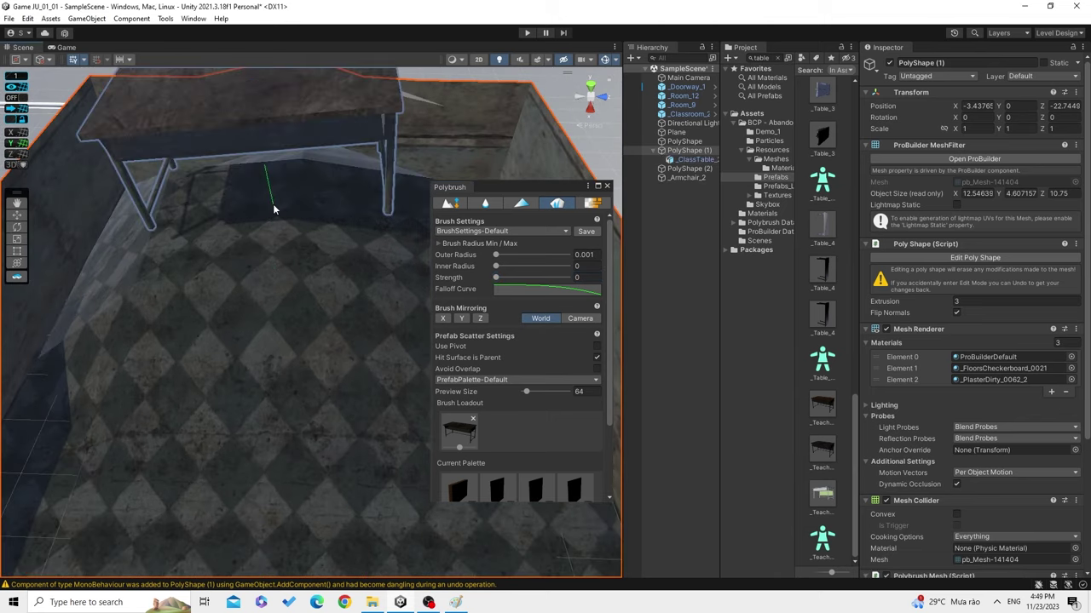
pyautogui.scroll(-2, 284, 228)
pyautogui.scroll(-2, 305, 268)
pyautogui.scroll(-2, 315, 341)
pyautogui.scroll(2, 329, 327)
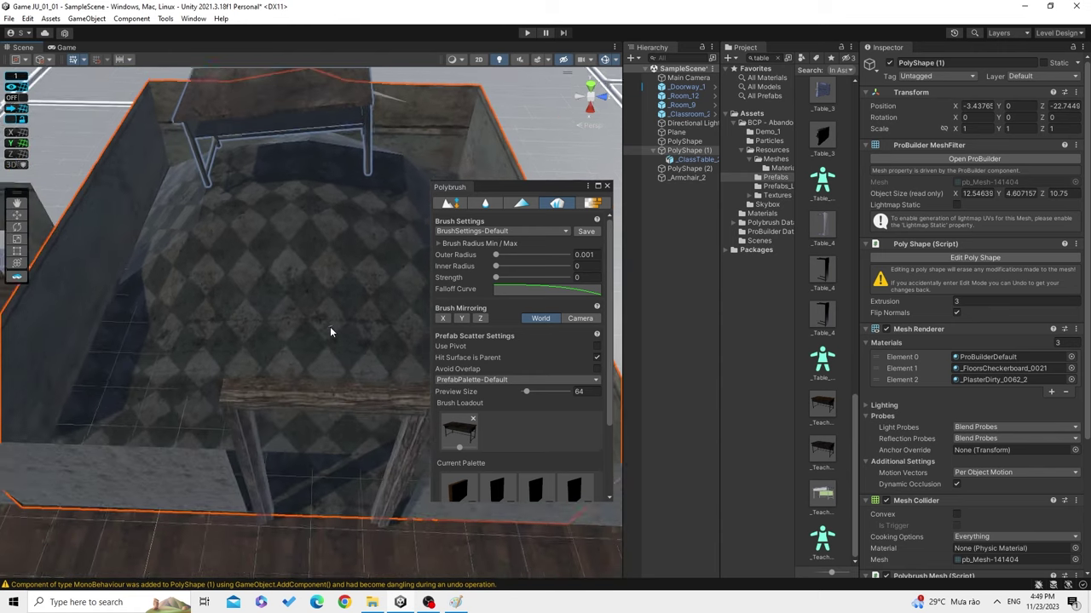
pyautogui.click(252, 365)
pyautogui.keyDown('alt'); pyautogui.moveTo(327, 240); pyautogui.dragTo(232, 345); pyautogui.keyUp('alt')
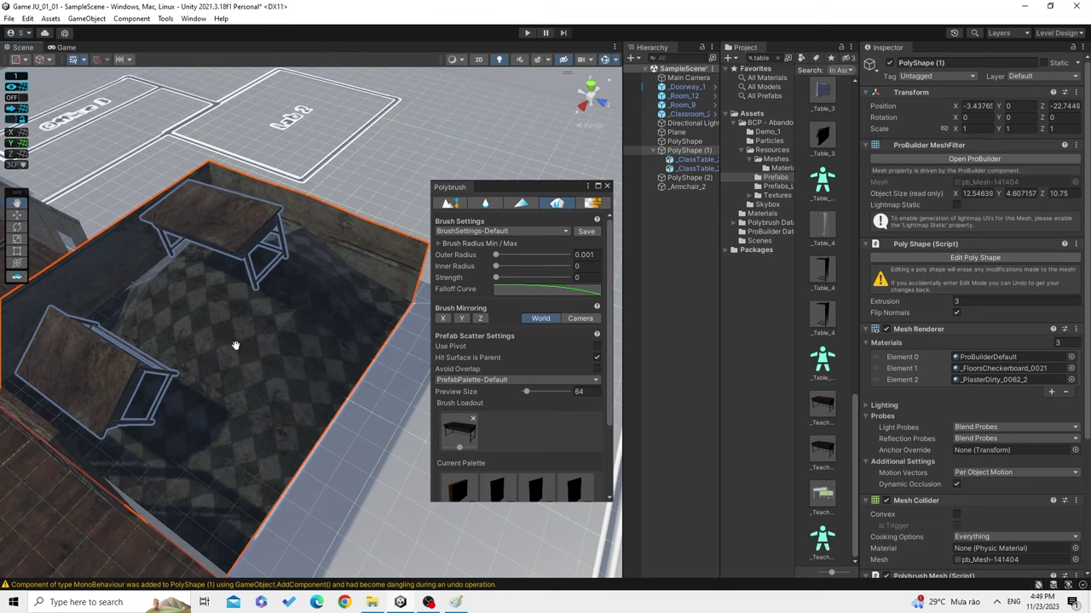
pyautogui.keyDown('alt'); pyautogui.moveTo(234, 343); pyautogui.dragTo(301, 393); pyautogui.keyUp('alt')
# Undo both tables and the dome, returning the floor to height 3.000, and shrink the radius again.
pyautogui.hotkey('ctrl', 'z')
pyautogui.hotkey('ctrl', 'z')
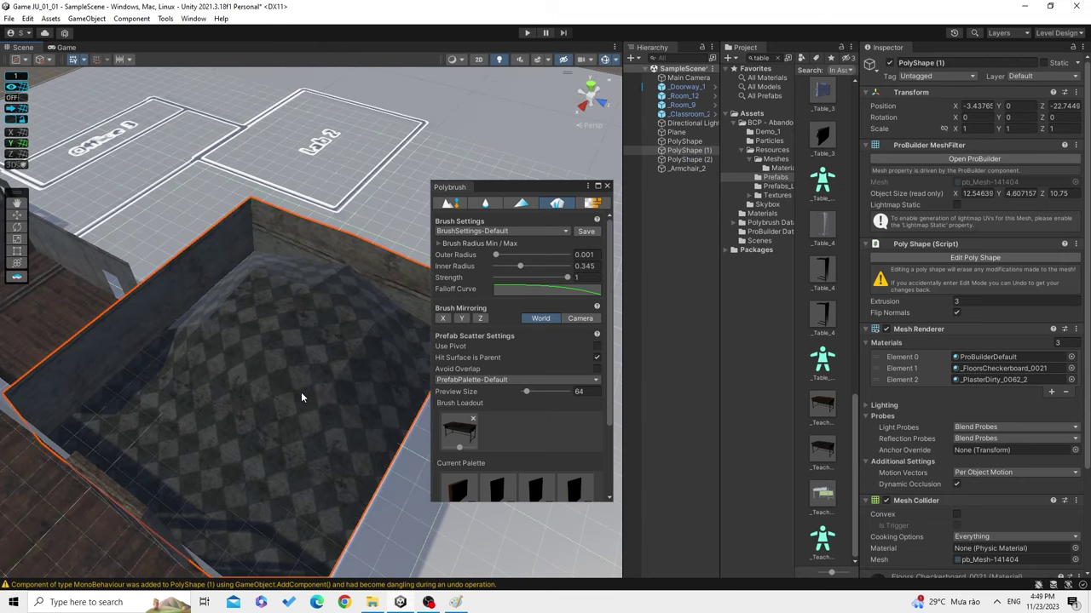
pyautogui.hotkey('ctrl', 'z')
pyautogui.hotkey('ctrl', 'z')
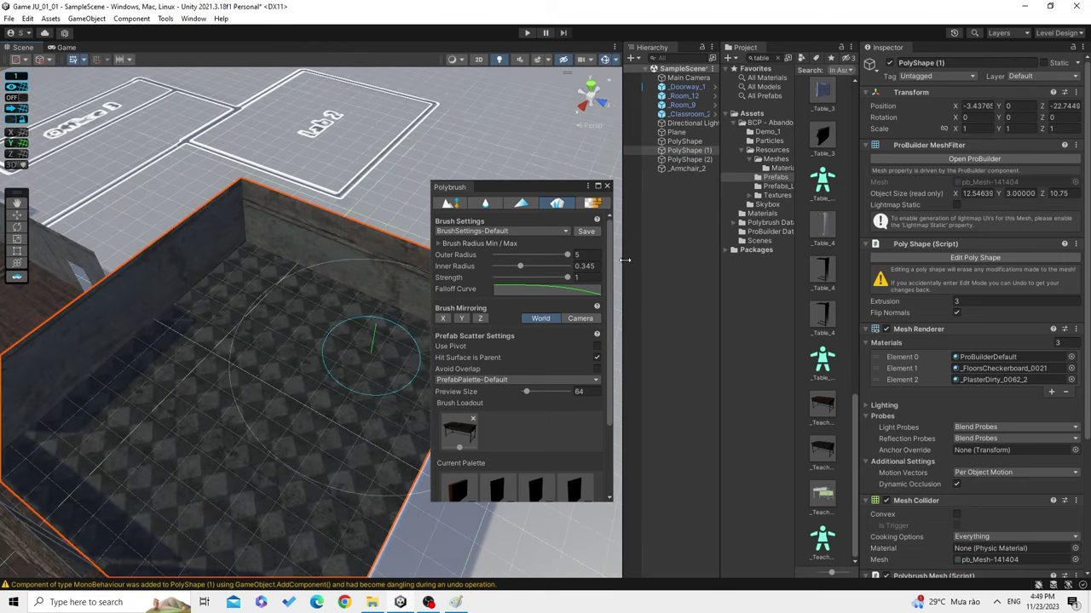
pyautogui.hotkey('ctrl', 'z')
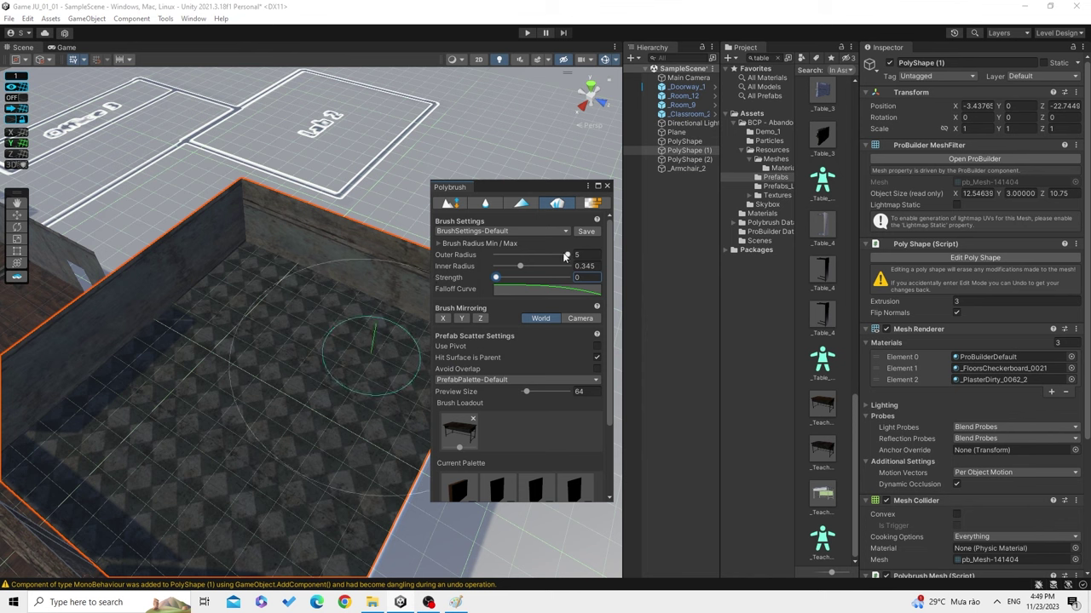
pyautogui.moveTo(564, 255)
pyautogui.mouseDown()
pyautogui.moveTo(494, 256)
pyautogui.moveTo(494, 266)
pyautogui.mouseUp()
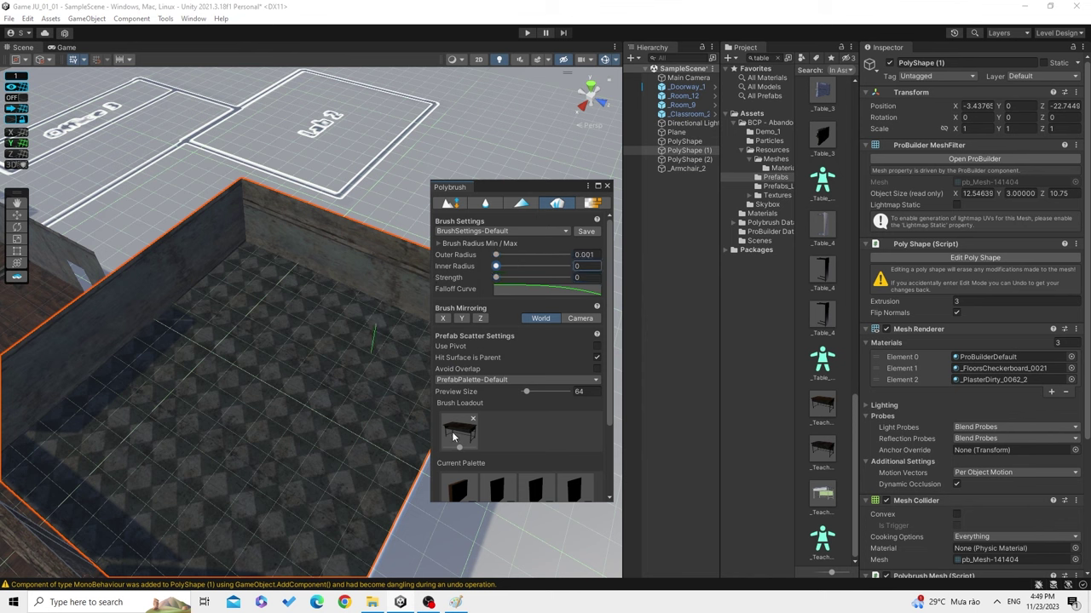
# Scatter one classroom table, then replace the table in Brush Loadout with two chair prefabs, including _Chair_1.
pyautogui.scroll(-3, 477, 409)
pyautogui.click(260, 418)
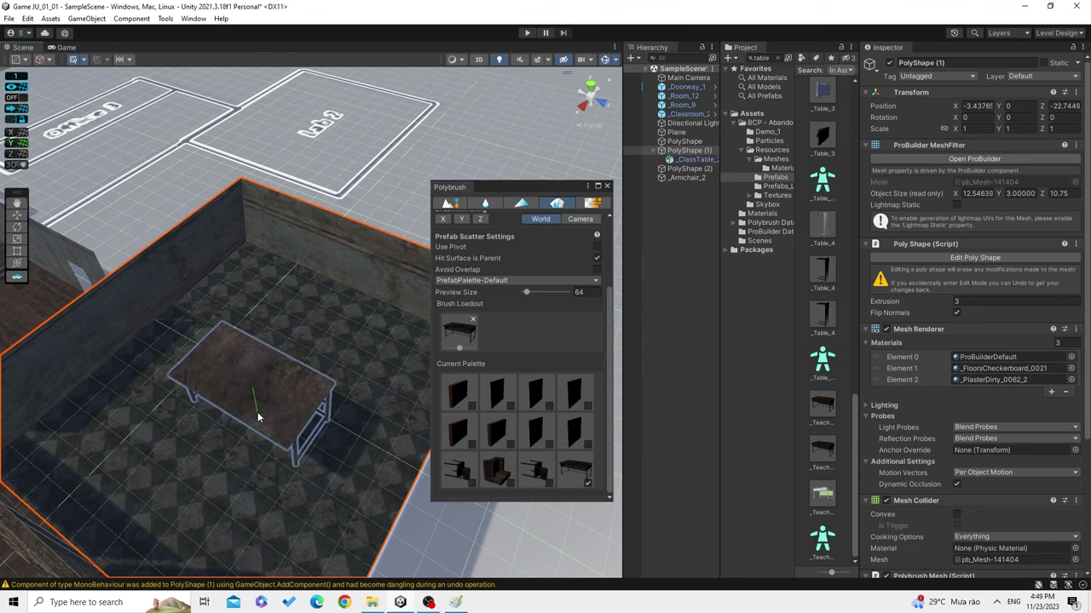
pyautogui.click(472, 320)
pyautogui.click(459, 469)
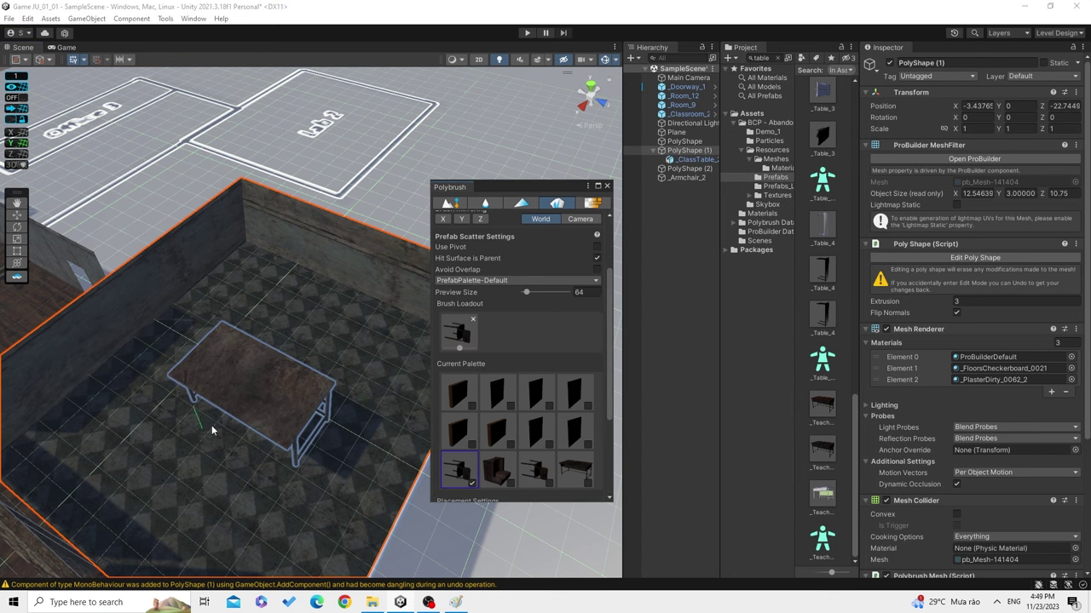
pyautogui.scroll(2, 317, 397)
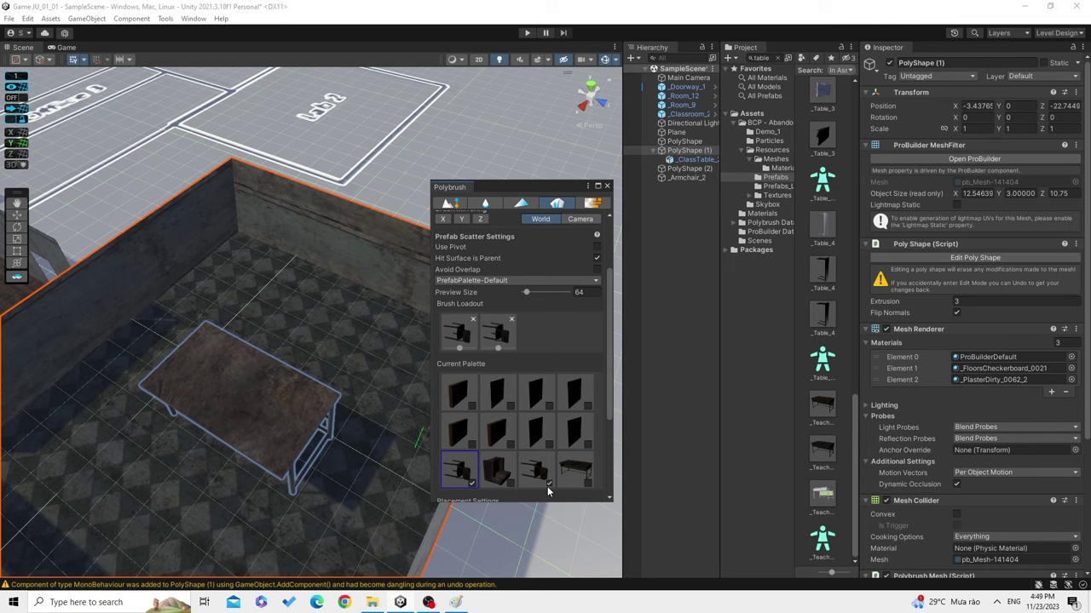
pyautogui.scroll(-2, 359, 399)
pyautogui.scroll(-4, 535, 449)
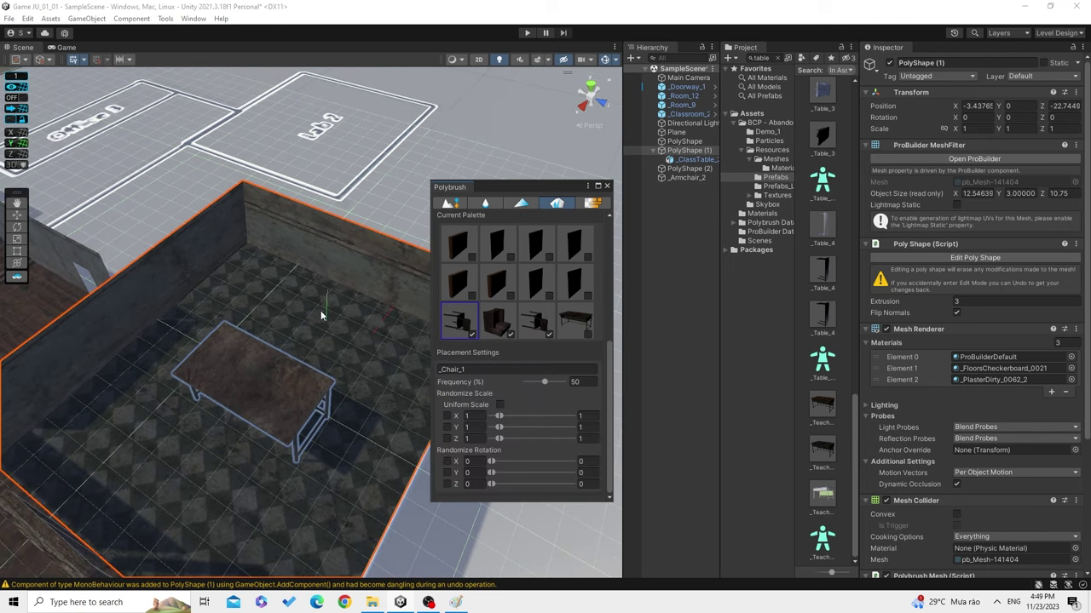
pyautogui.scroll(2, 319, 312)
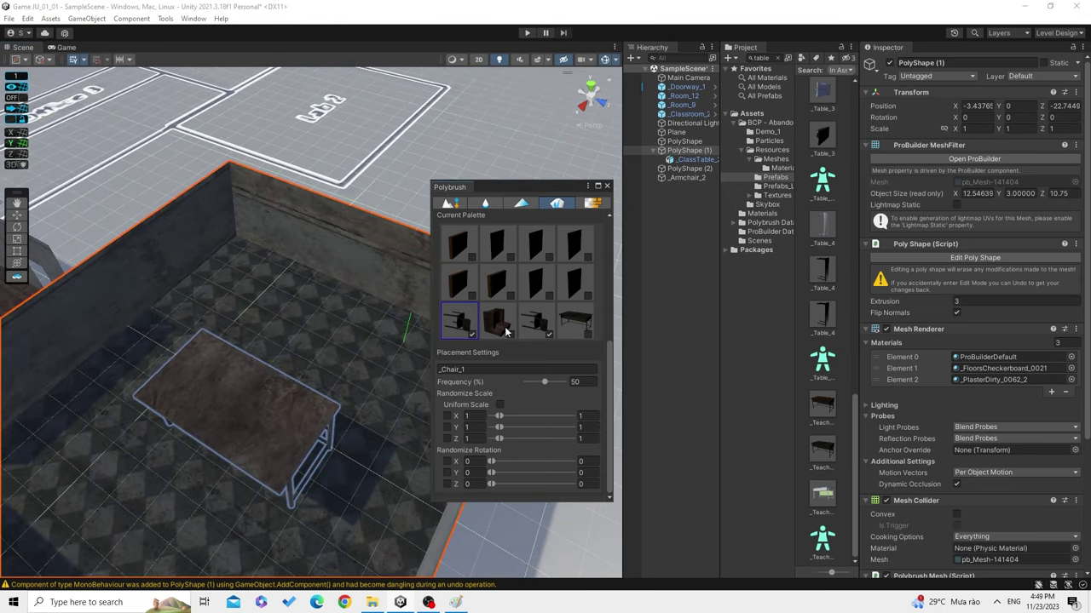
# Paint five chairs onto the floor beside the table.
pyautogui.click(327, 390)
pyautogui.click(279, 353)
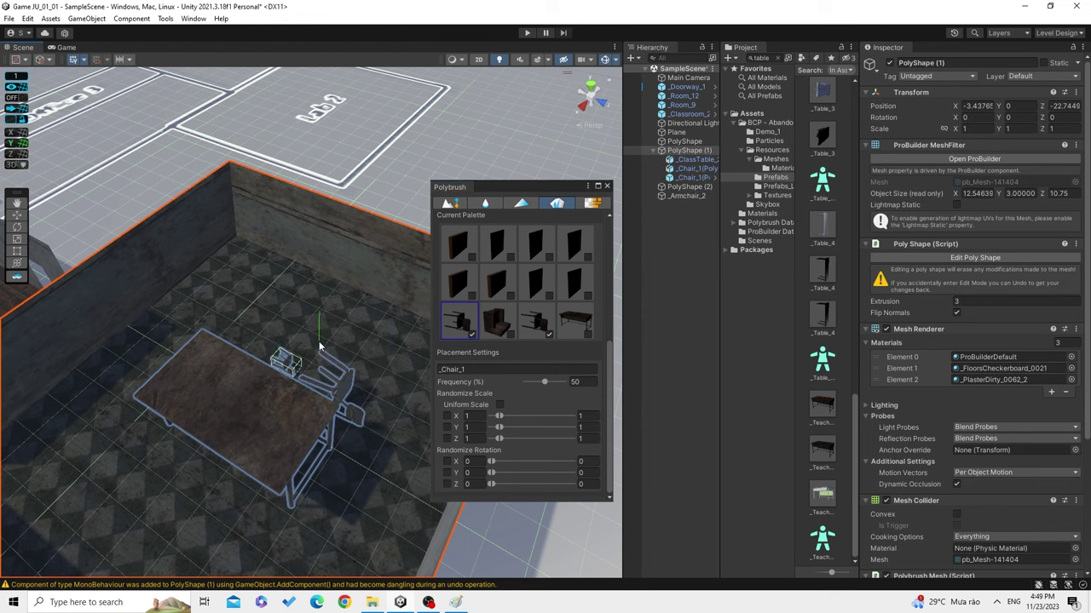
pyautogui.click(334, 349)
pyautogui.scroll(1, 328, 341)
pyautogui.click(294, 317)
pyautogui.click(245, 332)
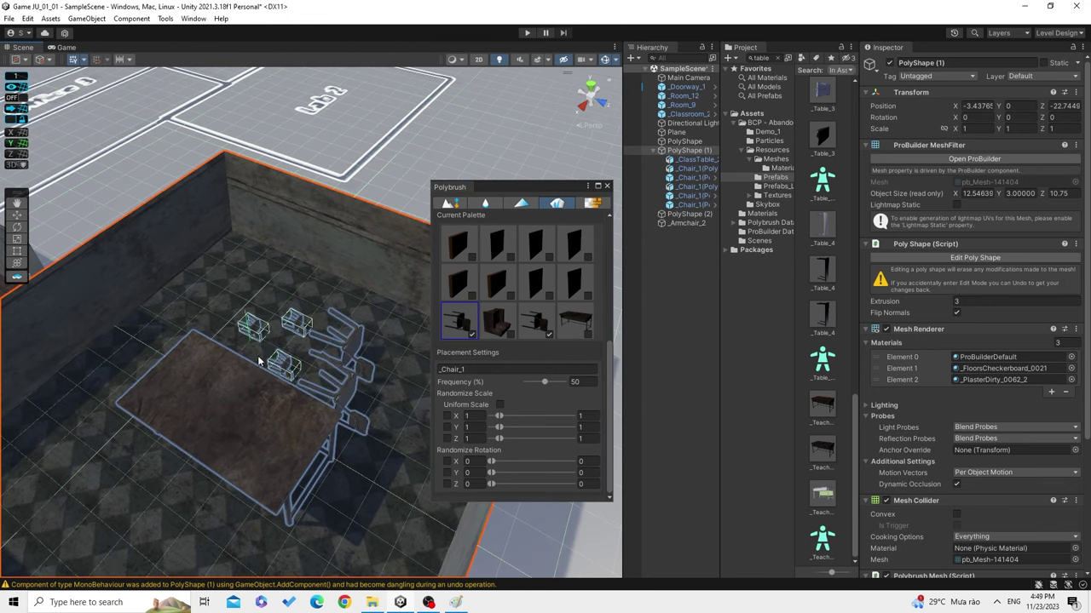
pyautogui.scroll(2, 332, 412)
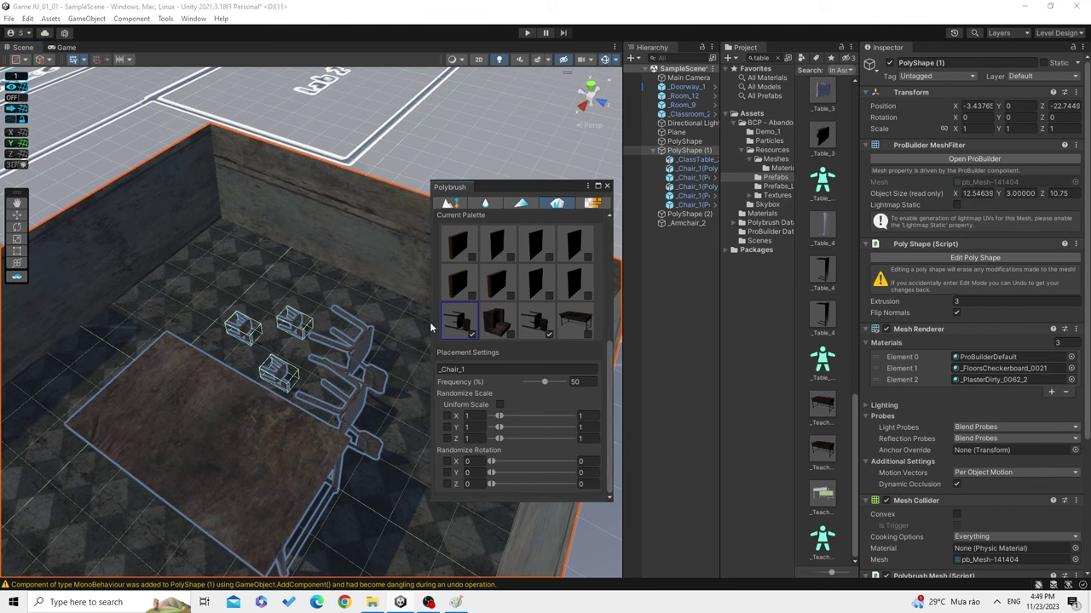
# Switch to the other chair prefab, undo the last chairs, and scatter six across the floor.
pyautogui.click(546, 317)
pyautogui.hotkey('ctrl', 'z')
pyautogui.hotkey('ctrl', 'z')
pyautogui.hotkey('ctrl', 'z')
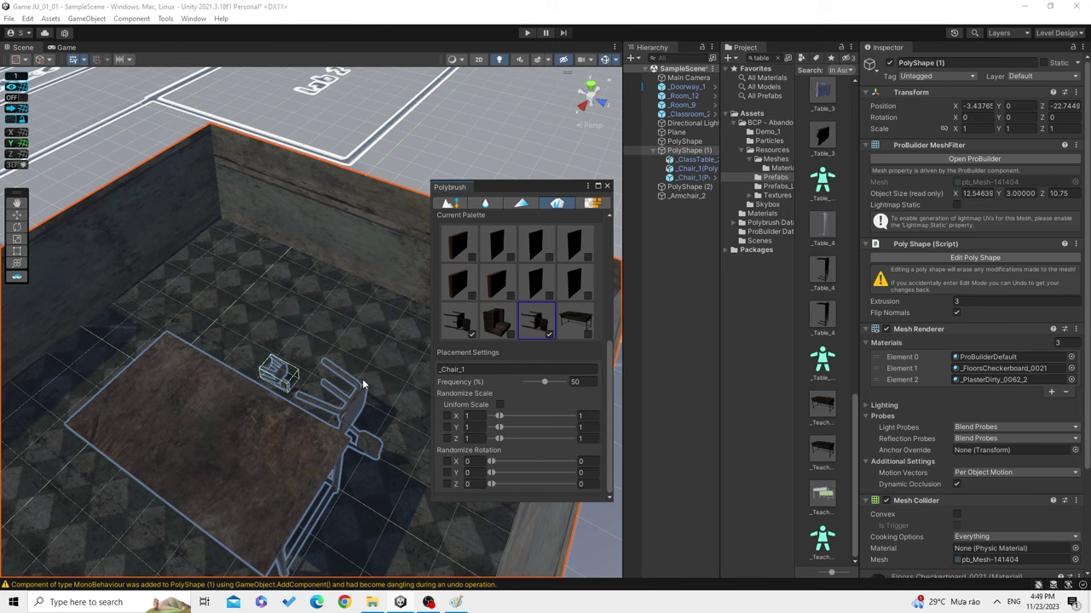
pyautogui.moveTo(362, 385); pyautogui.dragTo(276, 413, button='middle')
pyautogui.click(363, 414)
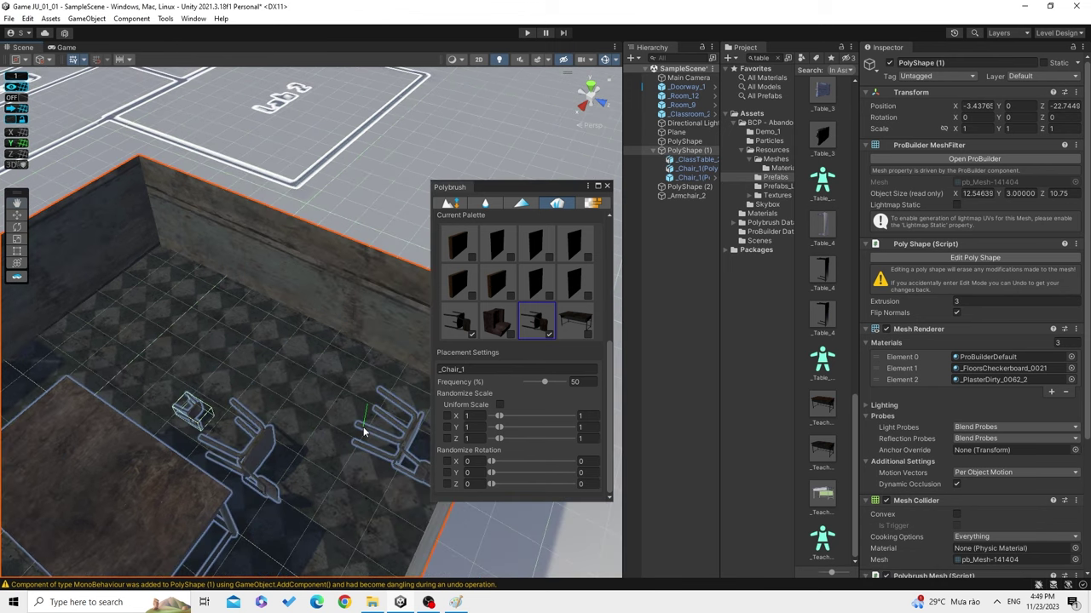
pyautogui.click(284, 379)
pyautogui.click(204, 353)
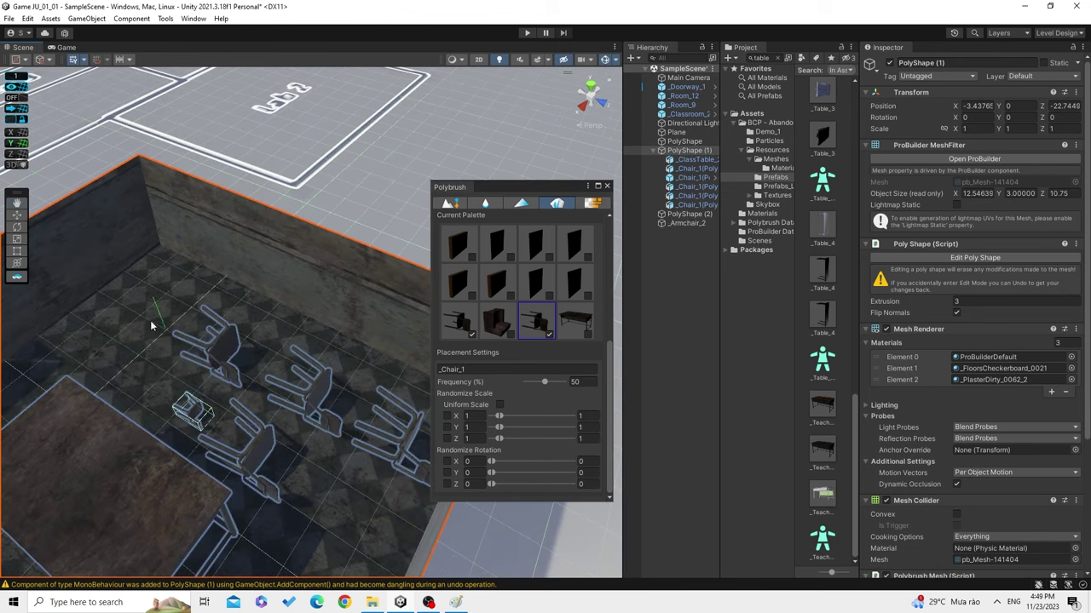
pyautogui.click(151, 324)
pyautogui.click(90, 356)
pyautogui.click(166, 391)
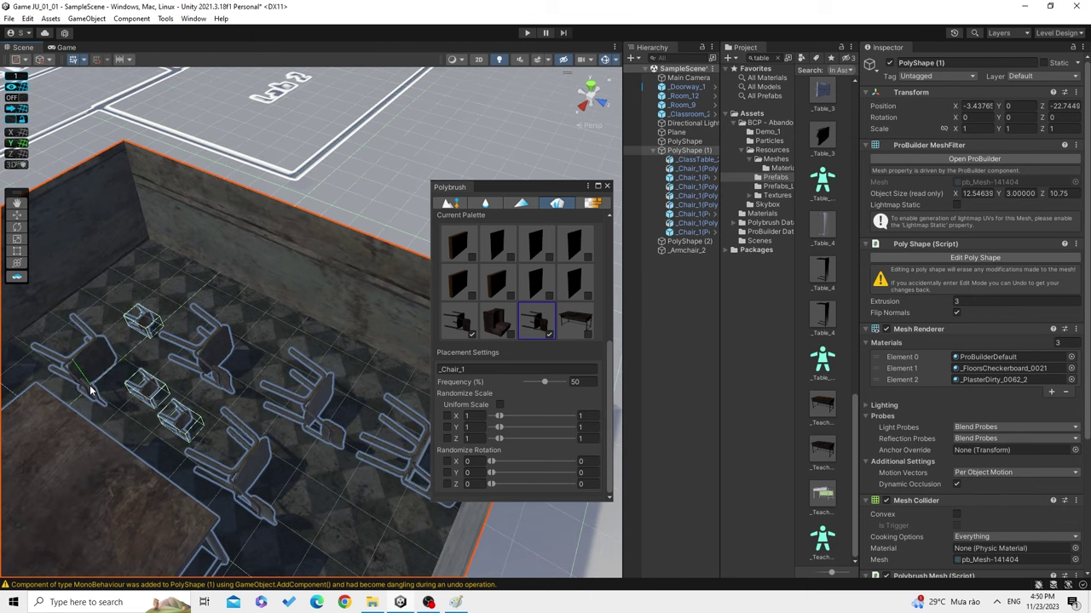
# Undo the recently scattered chairs to leave four, and select a leftover _Chair_1.
pyautogui.scroll(2, 166, 391)
pyautogui.moveTo(166, 391); pyautogui.dragTo(254, 401, button='middle')
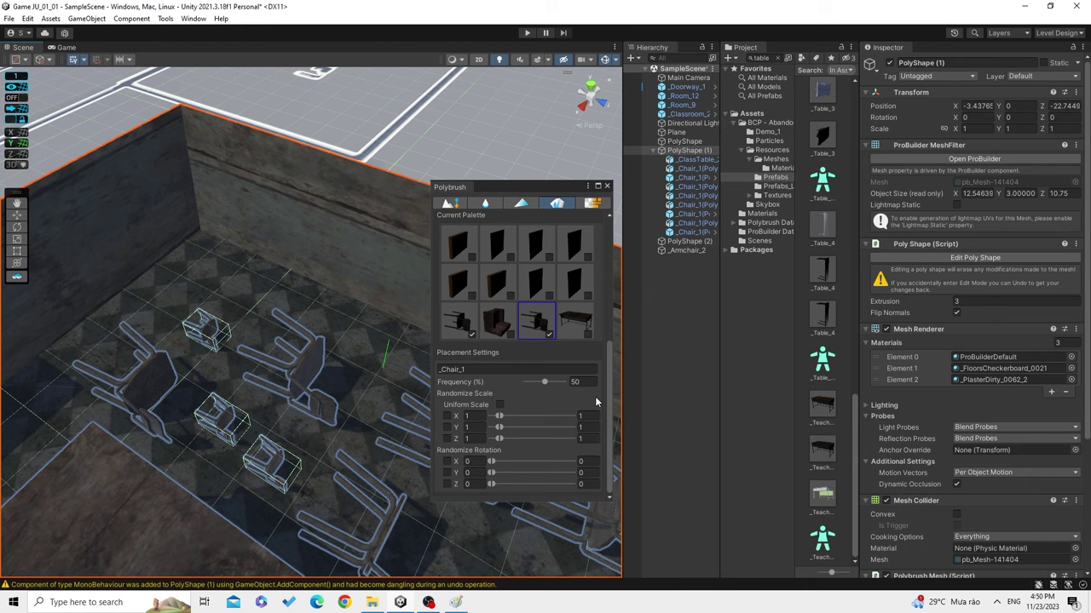
pyautogui.hotkey('ctrl', 'z')
pyautogui.hotkey('ctrl', 'z')
pyautogui.hotkey('ctrl', 'z')
pyautogui.hotkey('ctrl', 'z')
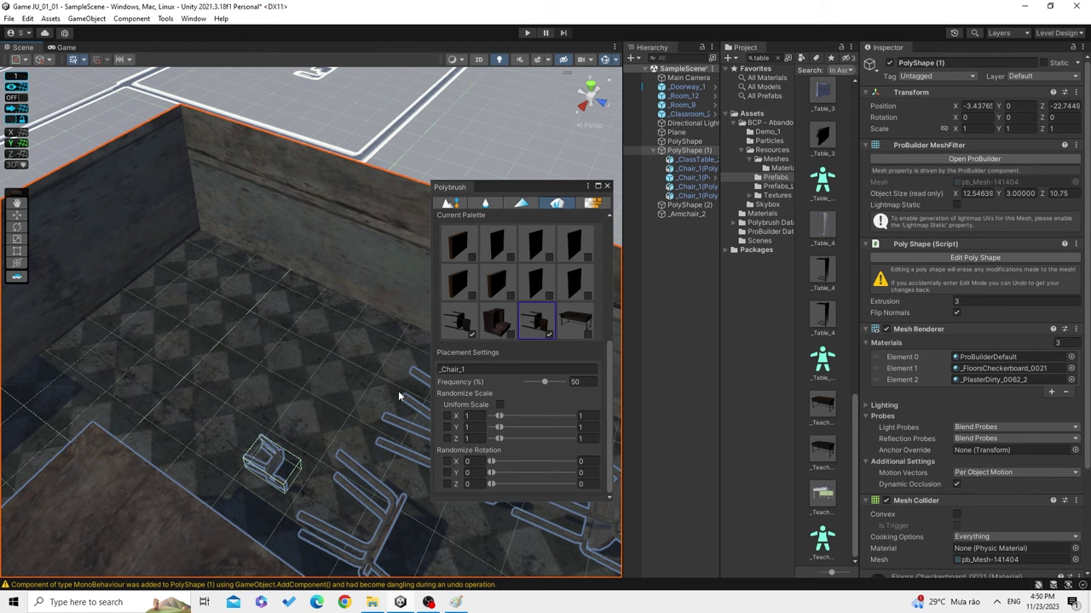
pyautogui.scroll(2, 398, 390)
pyautogui.click(692, 167)
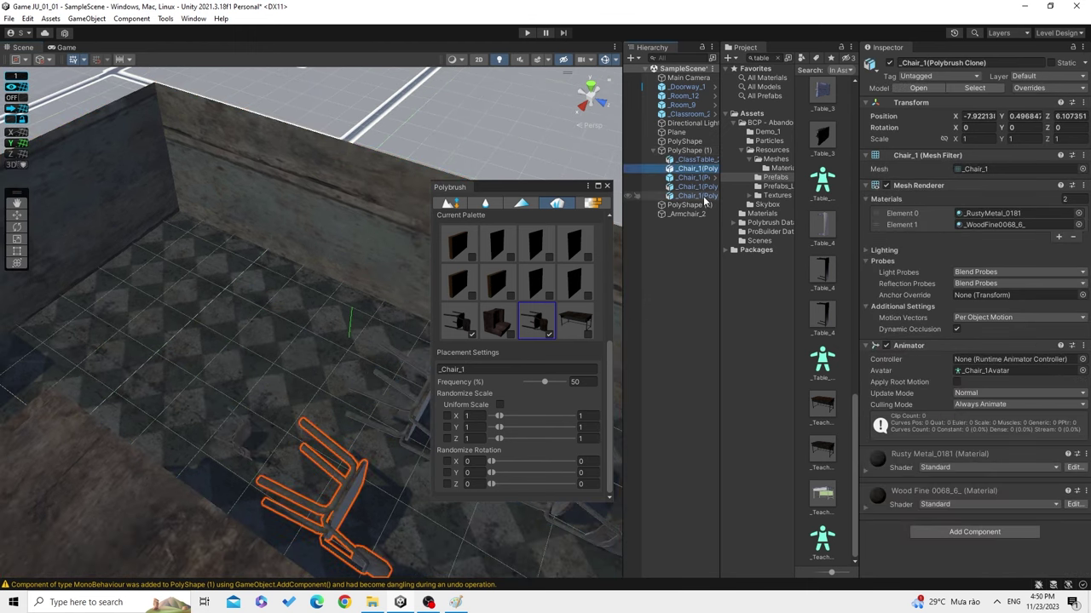
# Delete the four remaining _Chair_1 objects.
pyautogui.keyDown('shift'); pyautogui.click(703, 196); pyautogui.keyUp('shift')
pyautogui.press('Delete')
pyautogui.scroll(3, 539, 315)
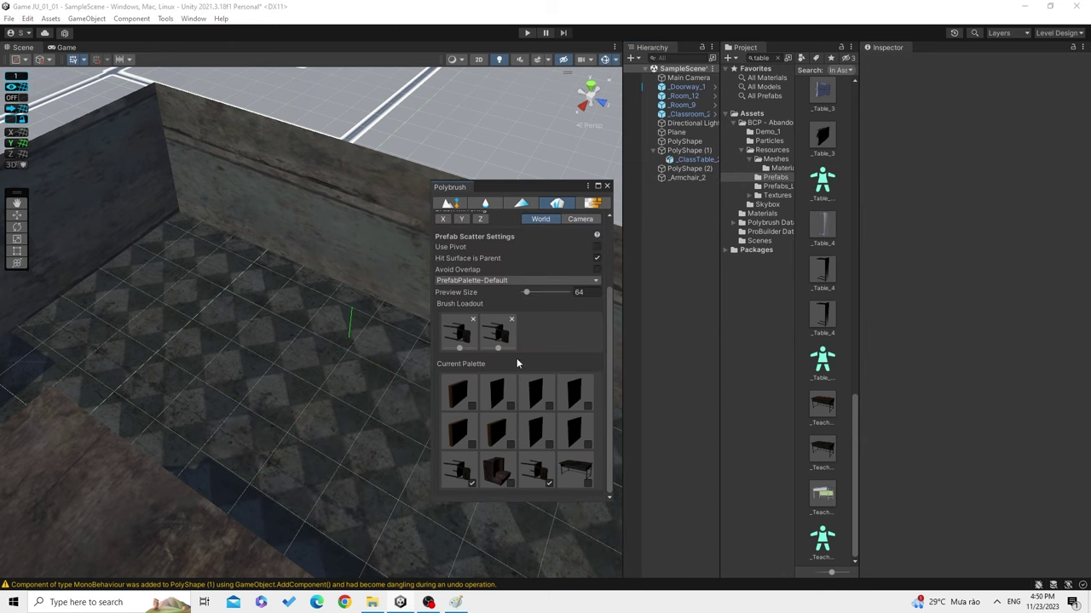
# Set the _Chair_1 scatter Frequency to 100% in Placement Settings.
pyautogui.click(538, 472)
pyautogui.scroll(-5, 535, 468)
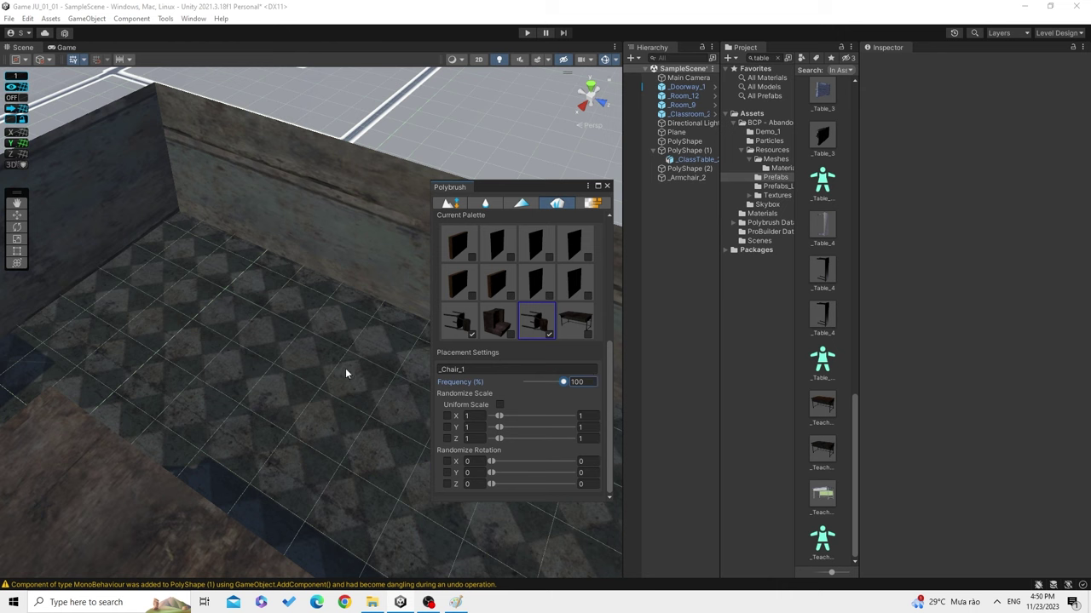
pyautogui.scroll(1, 530, 367)
pyautogui.scroll(5, 522, 368)
pyautogui.scroll(-1, 549, 404)
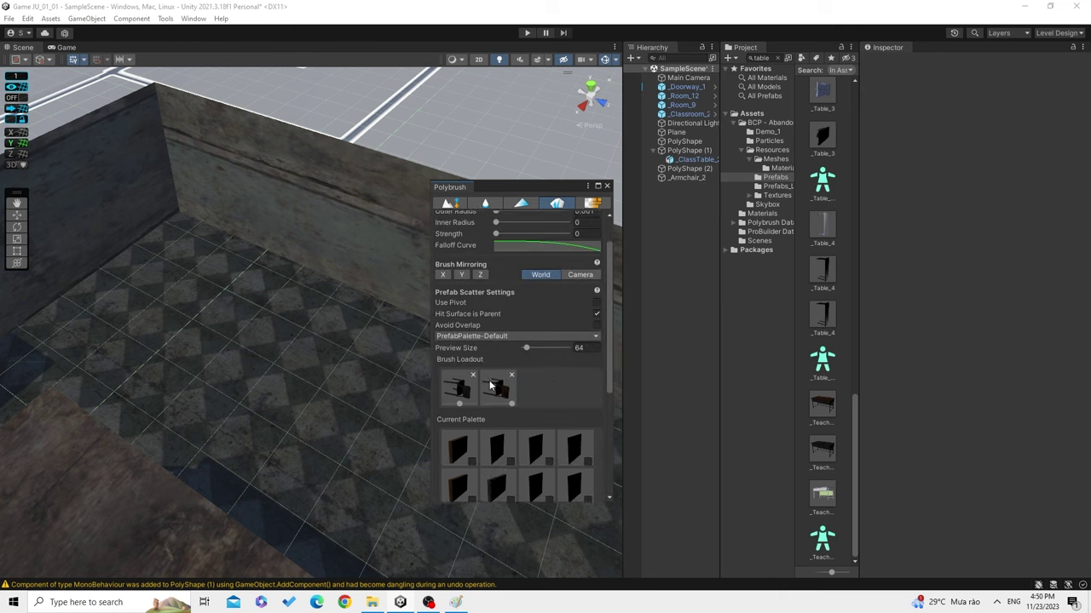
# Place four chairs one at a time on the room floor.
pyautogui.click(295, 396)
pyautogui.click(305, 404)
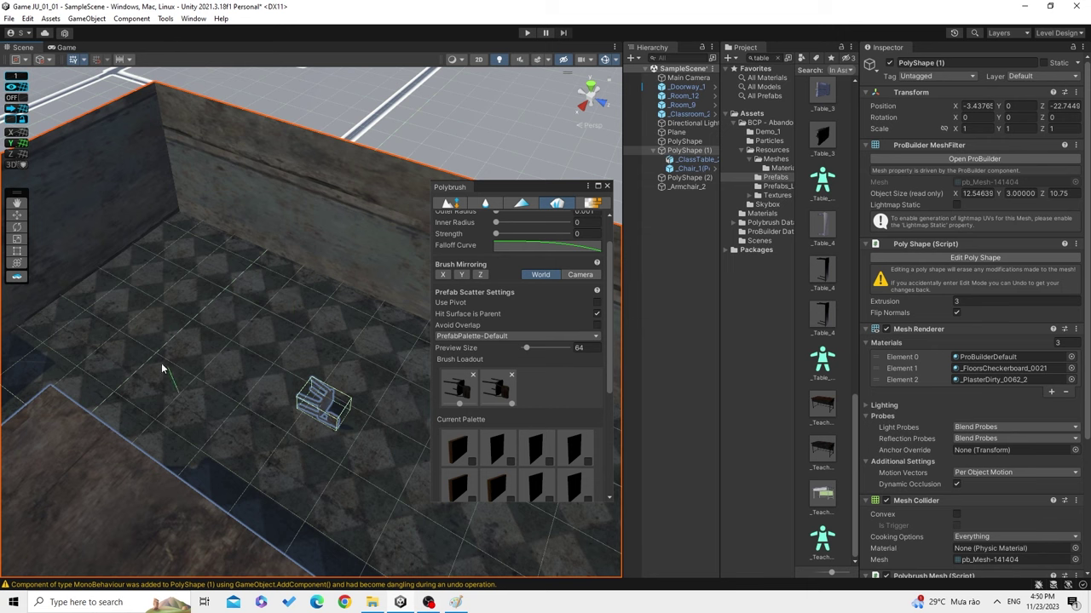
pyautogui.scroll(-1, 240, 309)
pyautogui.click(209, 348)
pyautogui.scroll(-5, 528, 381)
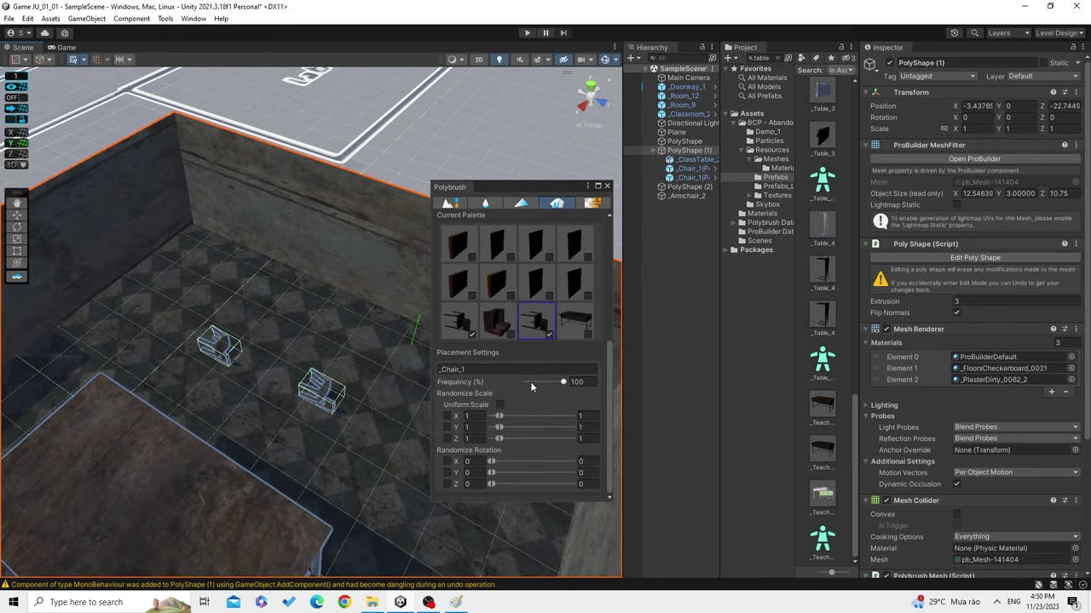
pyautogui.click(305, 345)
pyautogui.click(341, 339)
pyautogui.scroll(1, 380, 392)
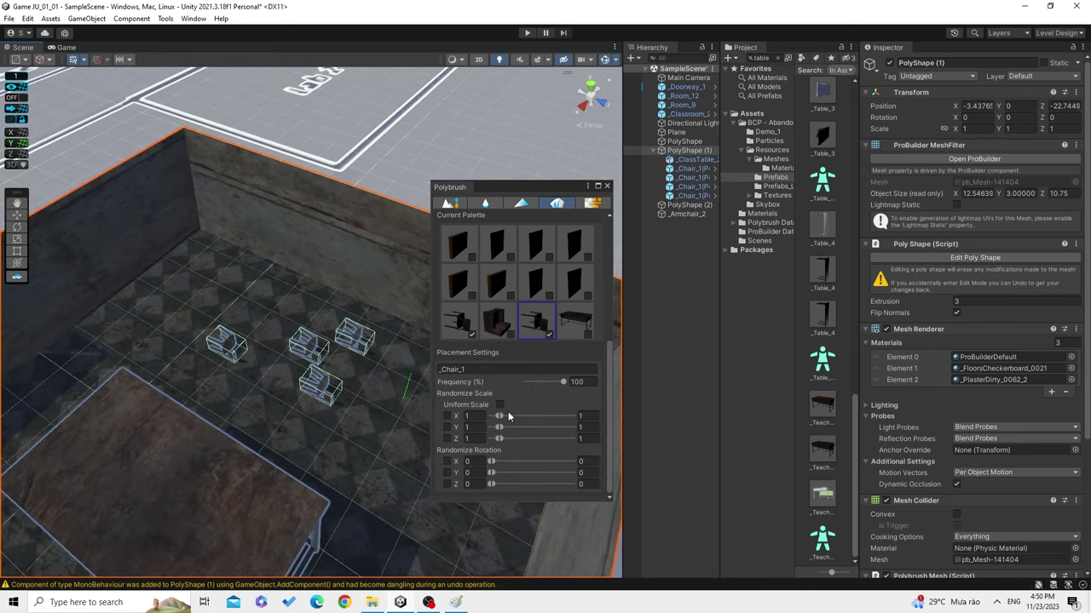
pyautogui.scroll(5, 527, 407)
pyautogui.scroll(3, 570, 336)
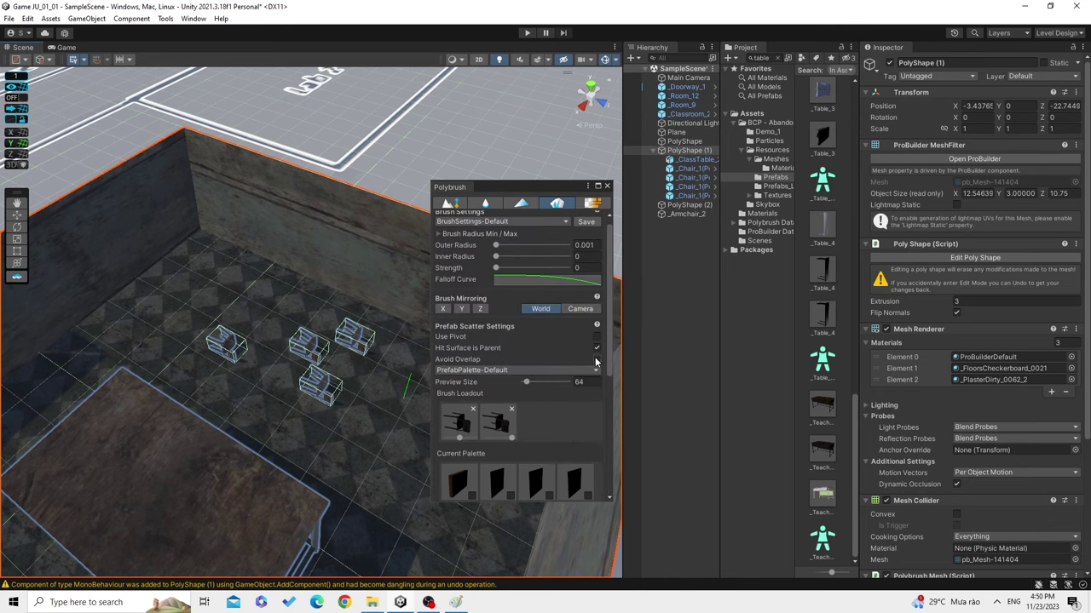
# Place four chairs on the floor, toggling Avoid Overlap on and then off.
pyautogui.click(596, 358)
pyautogui.click(235, 293)
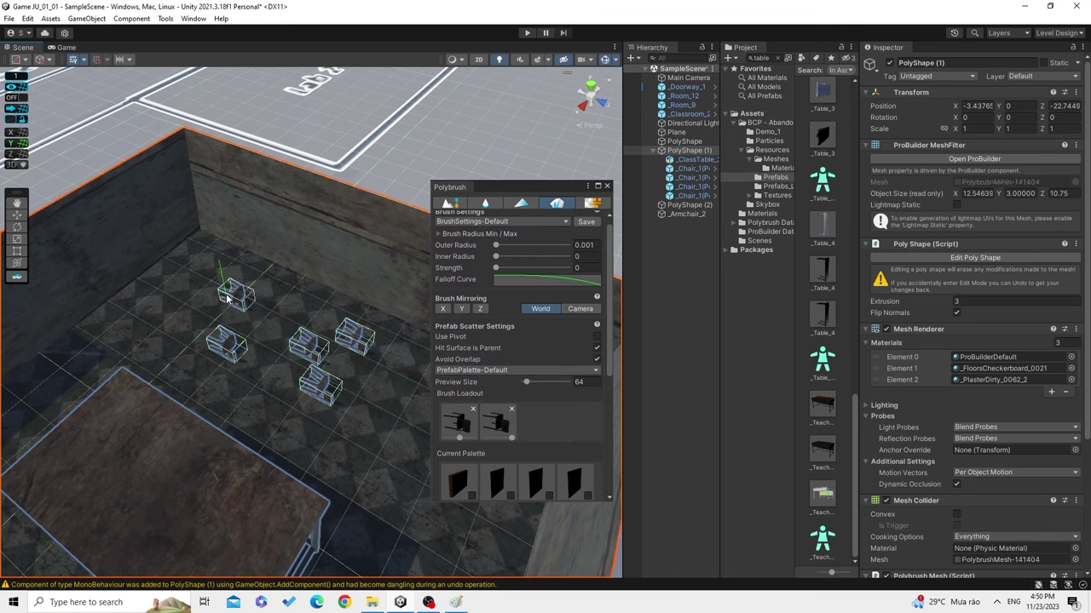
pyautogui.click(129, 312)
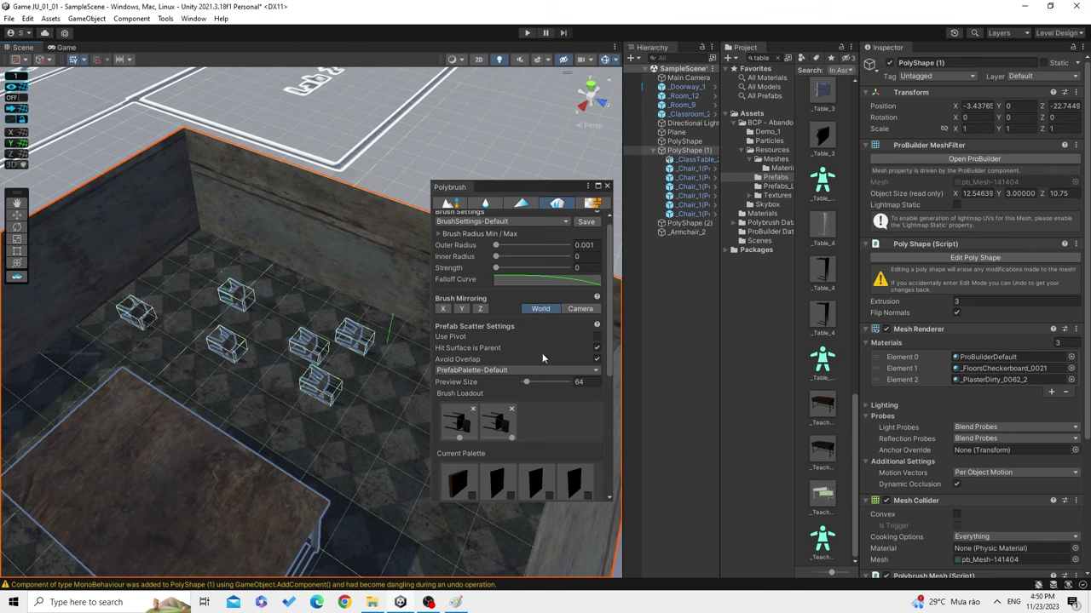
pyautogui.click(597, 358)
pyautogui.click(296, 385)
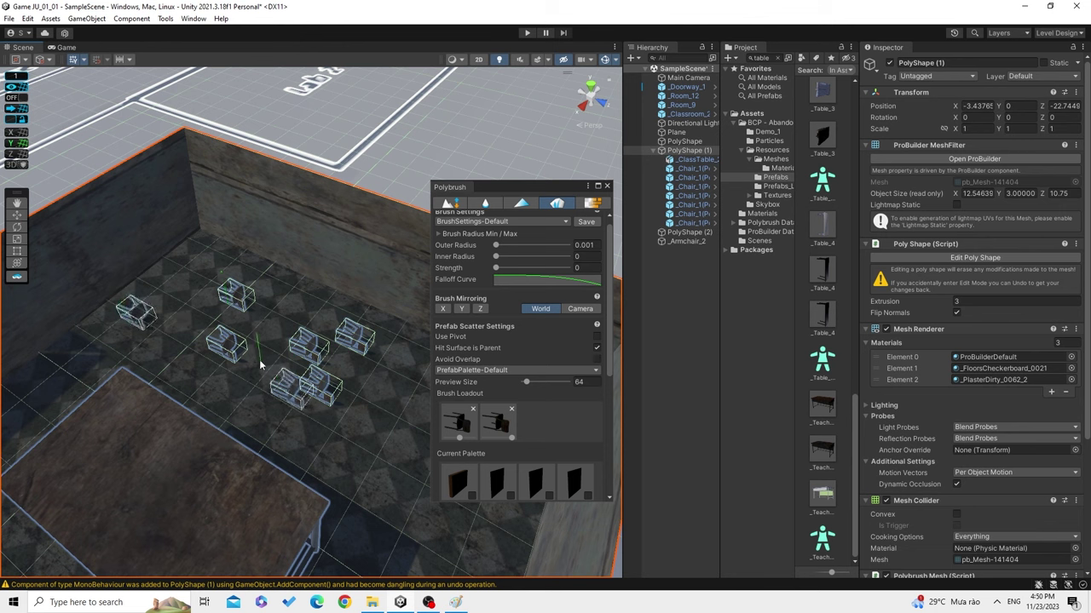
pyautogui.click(302, 332)
# Brush-paint more chairs across the floor and select one chair clone.
pyautogui.scroll(-2, 521, 415)
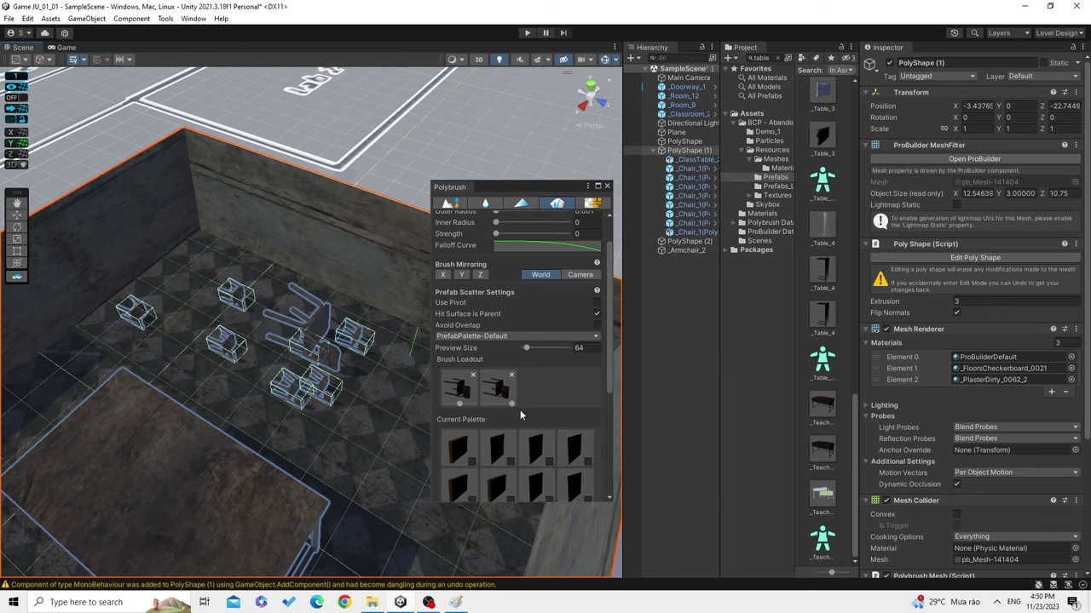
pyautogui.moveTo(461, 403); pyautogui.dragTo(445, 404)
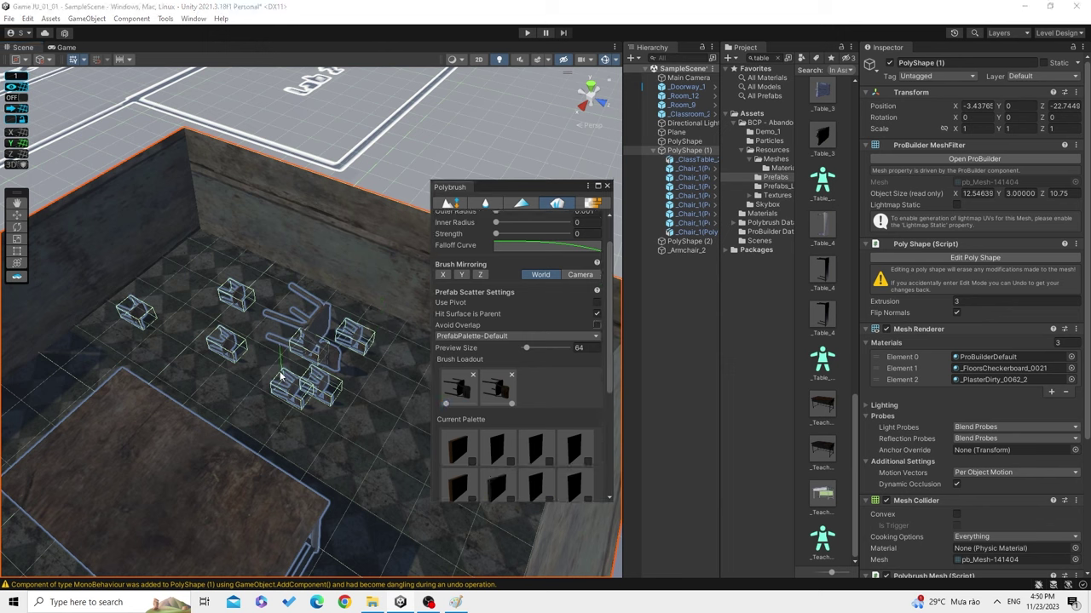
pyautogui.moveTo(282, 366)
pyautogui.mouseDown()
pyautogui.moveTo(223, 378)
pyautogui.moveTo(226, 358)
pyautogui.mouseUp()
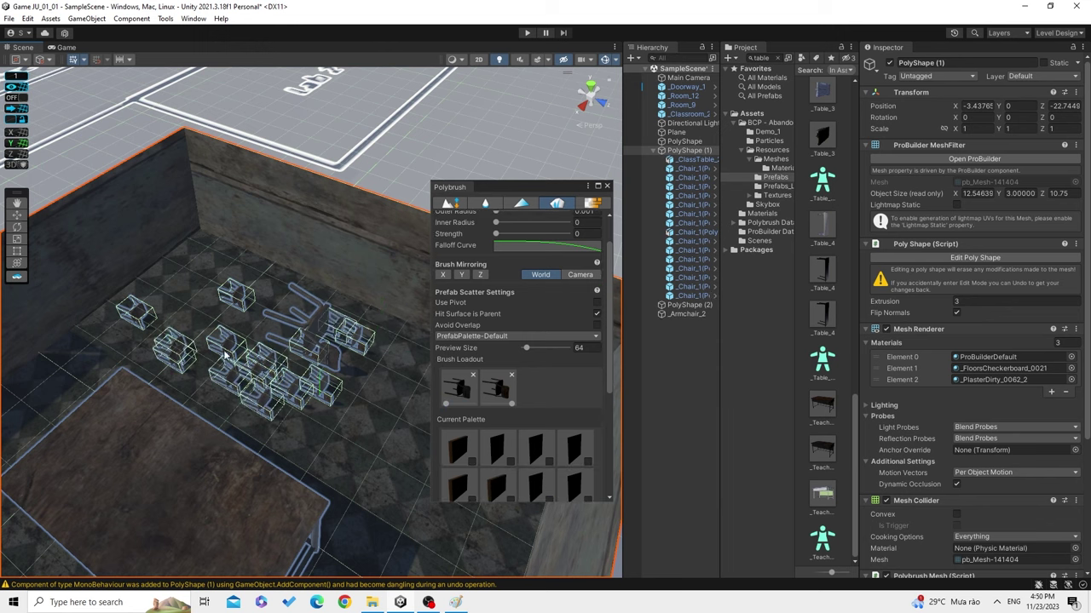
pyautogui.click(690, 169)
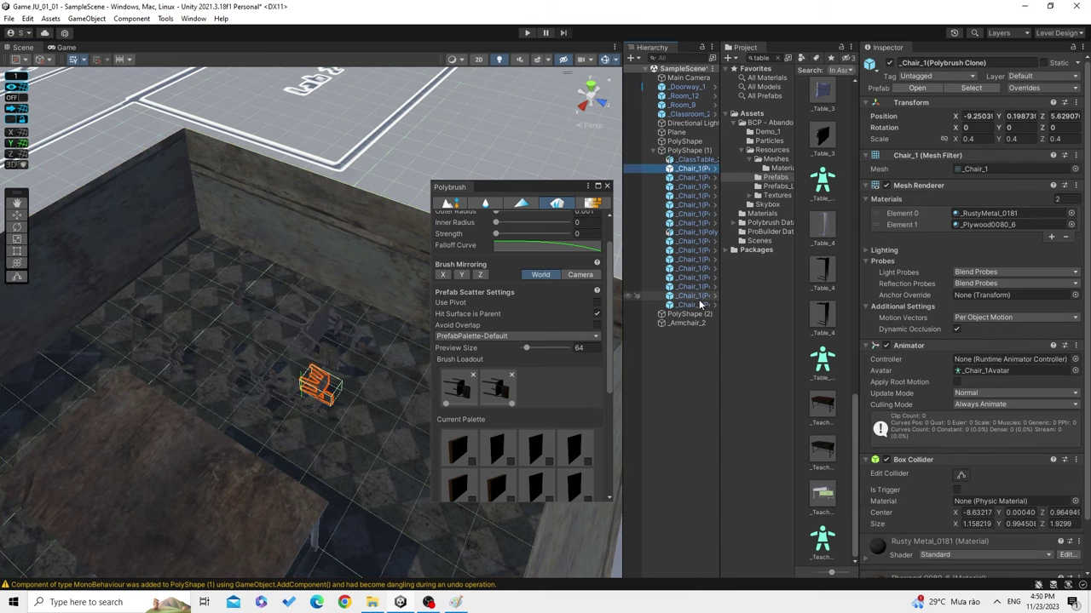
# Delete all the painted _Chair_1 copies from the Hierarchy.
pyautogui.keyDown('shift'); pyautogui.click(698, 303); pyautogui.keyUp('shift')
pyautogui.press('Delete')
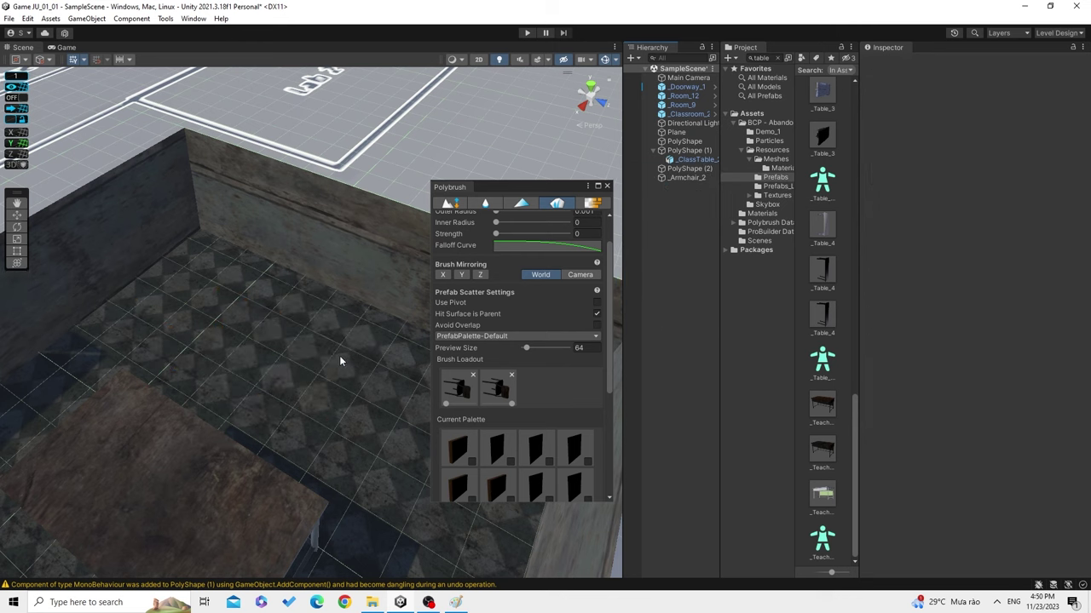
pyautogui.scroll(-5, 511, 384)
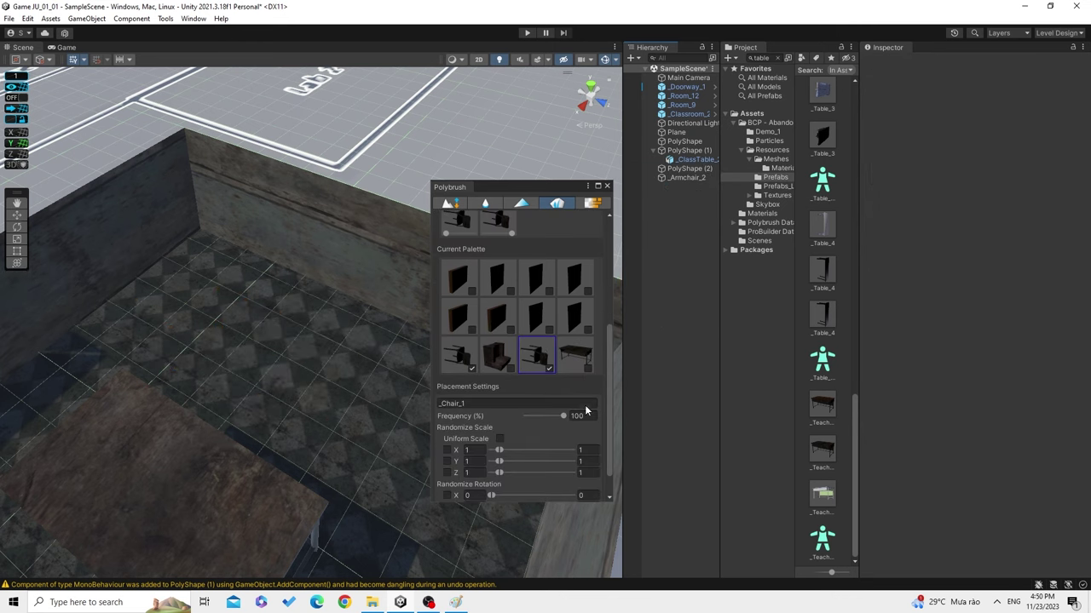
pyautogui.scroll(-2, 586, 407)
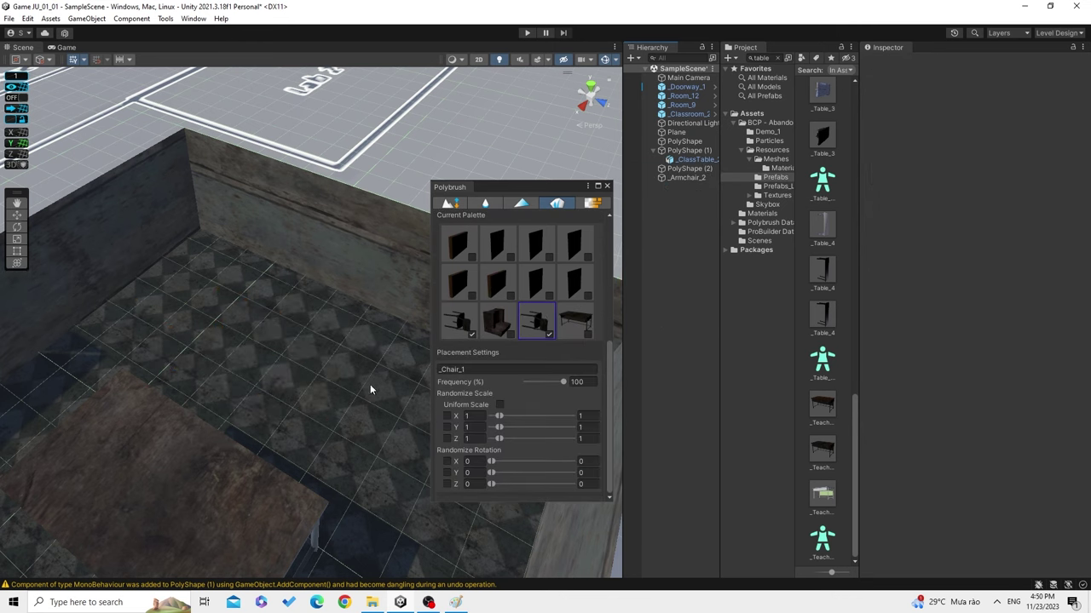
pyautogui.scroll(3, 831, 366)
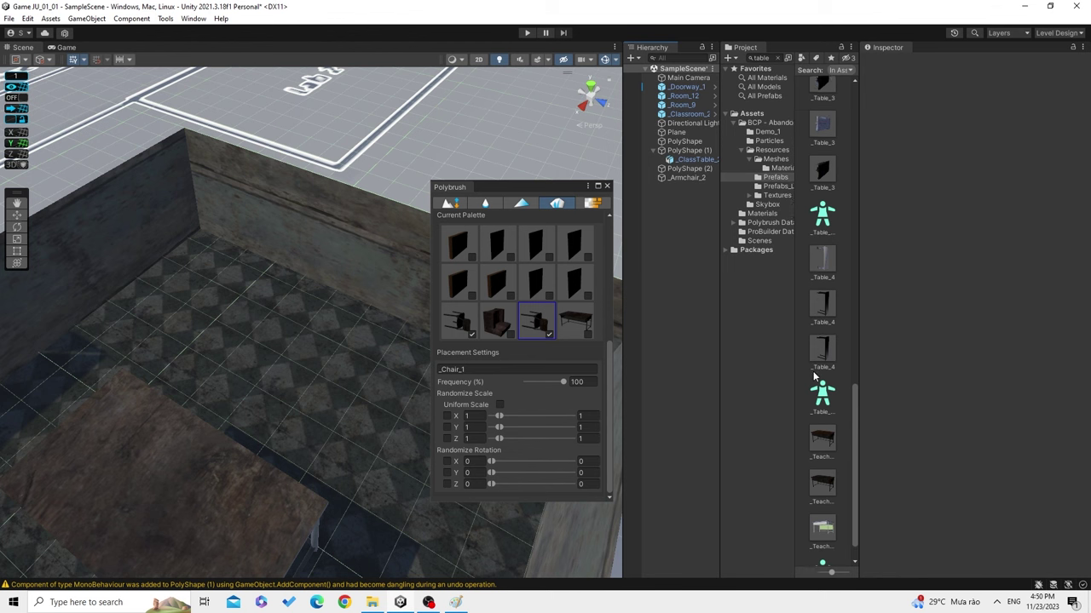
pyautogui.scroll(5, 822, 370)
pyautogui.scroll(5, 818, 375)
pyautogui.scroll(5, 818, 375)
pyautogui.scroll(5, 820, 375)
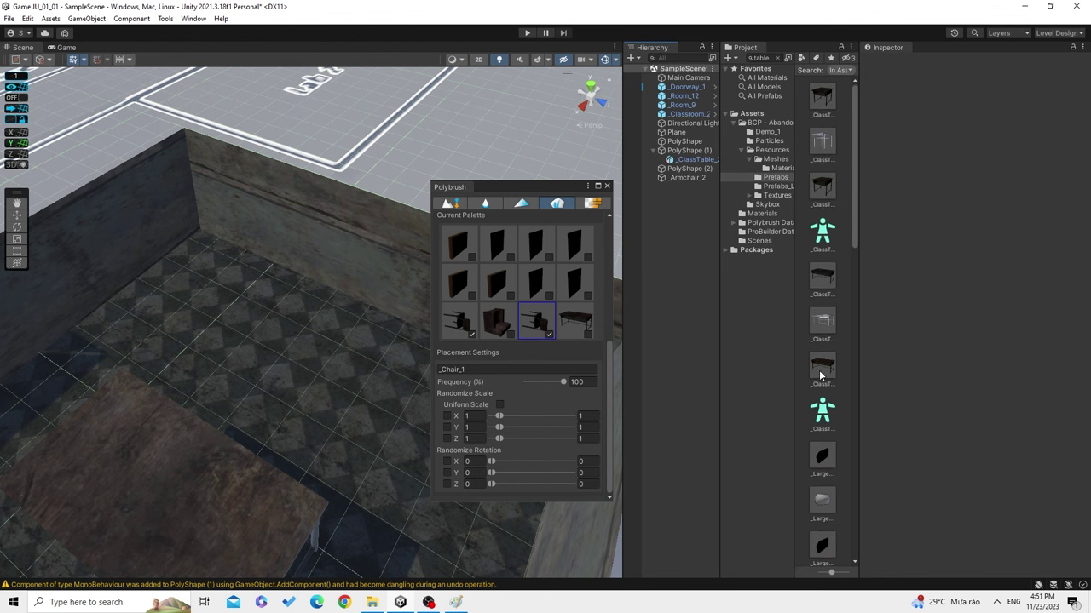
# Search the Project for 'ch' and place one _Chair_1 prefab in the room.
pyautogui.click(759, 57)
pyautogui.write('chair')
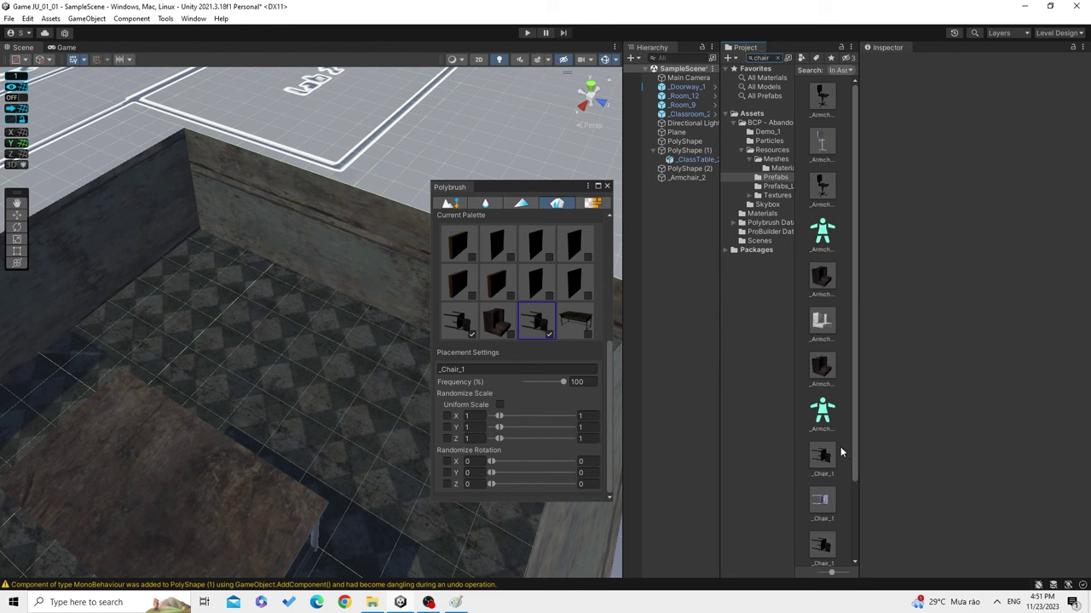
pyautogui.moveTo(841, 452); pyautogui.dragTo(292, 414)
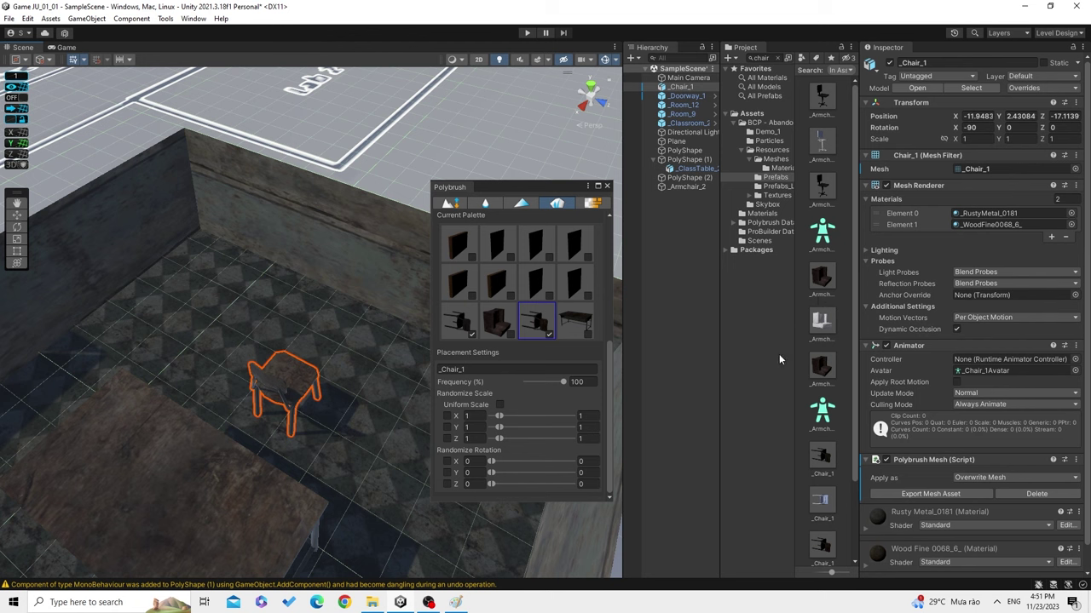
# Try the first and third palette chairs and paint one chair onto the floor.
pyautogui.scroll(3, 537, 328)
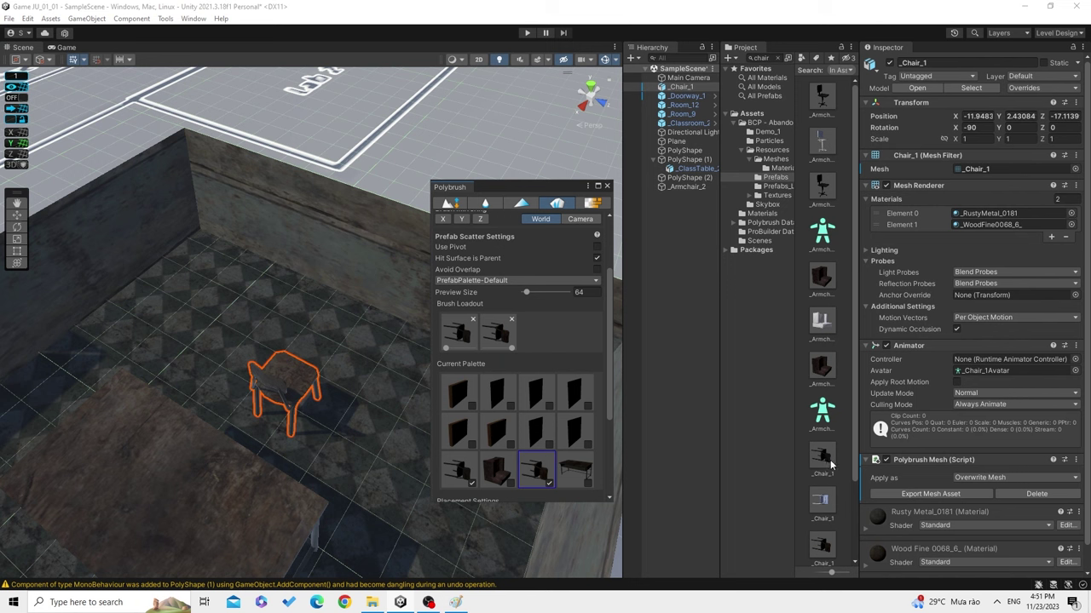
pyautogui.click(443, 467)
pyautogui.scroll(-2, 512, 456)
pyautogui.click(535, 375)
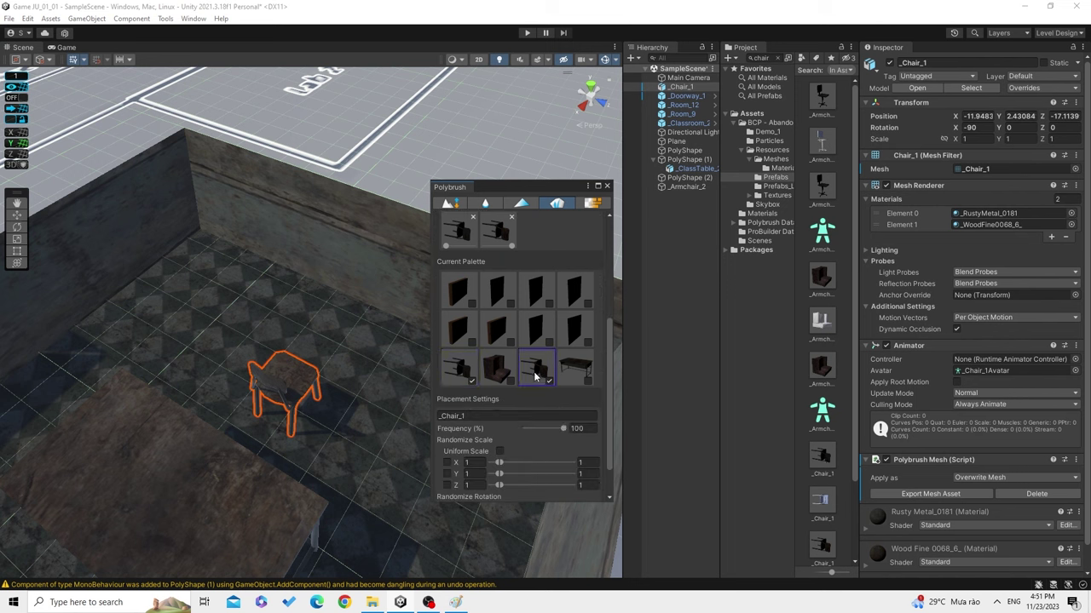
pyautogui.click(461, 375)
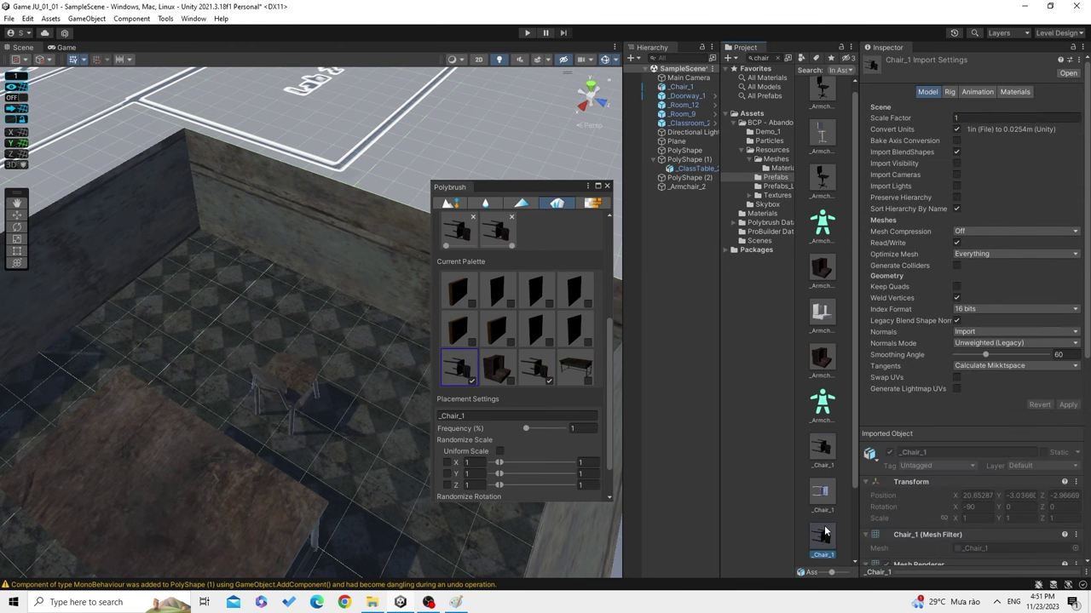
pyautogui.click(364, 443)
pyautogui.scroll(3, 375, 426)
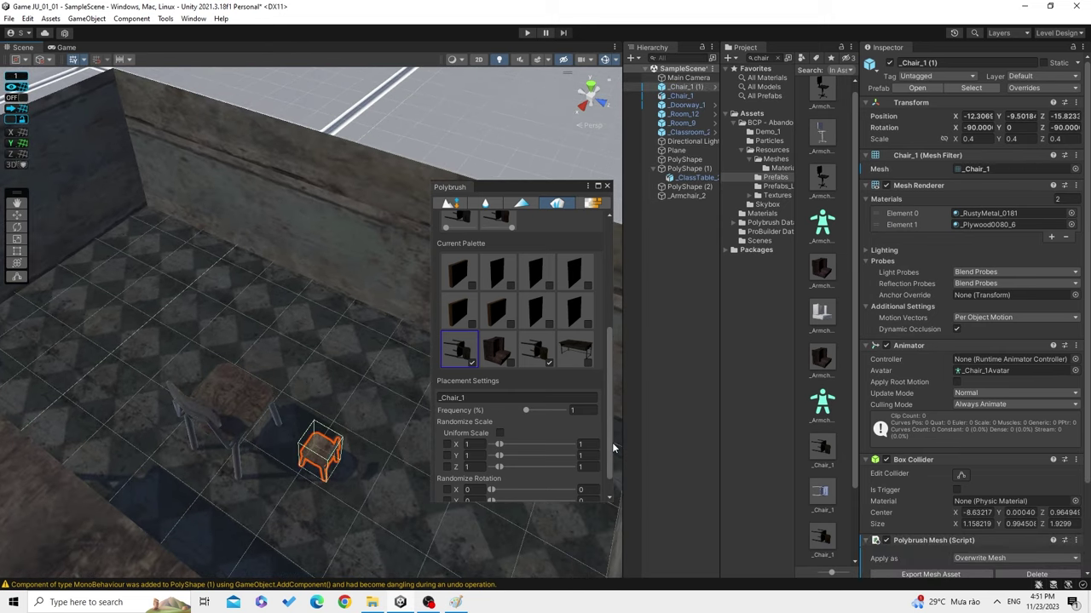
# Inspect the _Chair_1 model and prefab assets and place another _Chair_1 in the room.
pyautogui.click(518, 351)
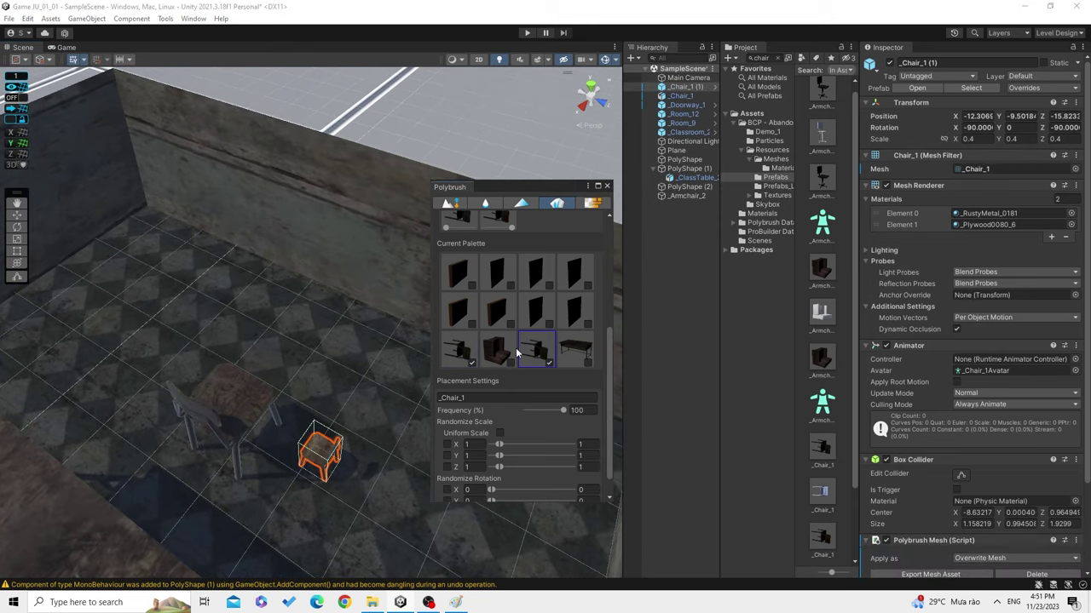
pyautogui.click(455, 353)
pyautogui.click(839, 464)
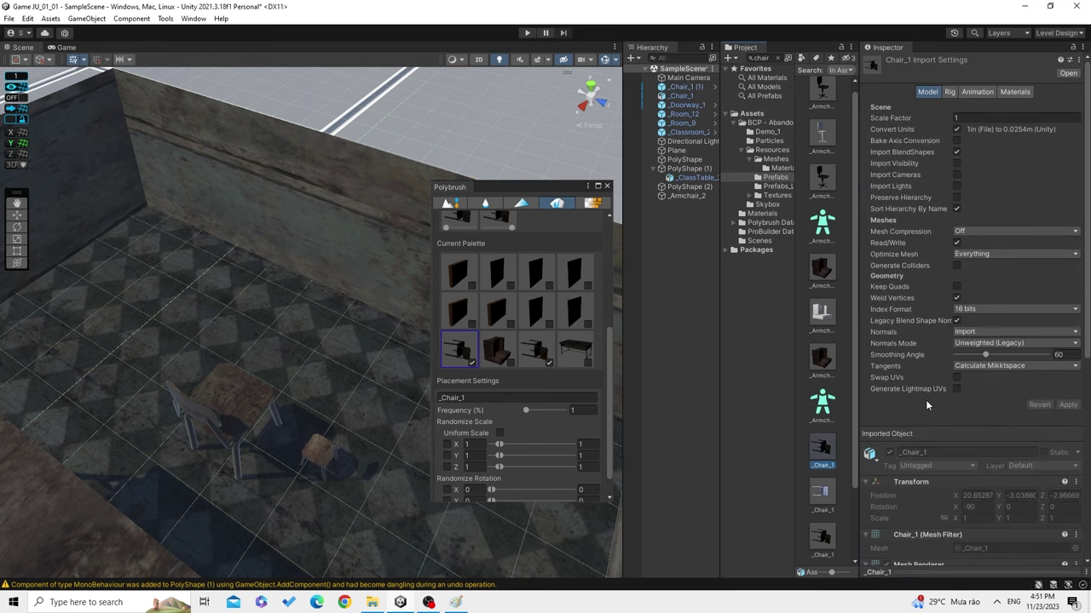
pyautogui.click(823, 535)
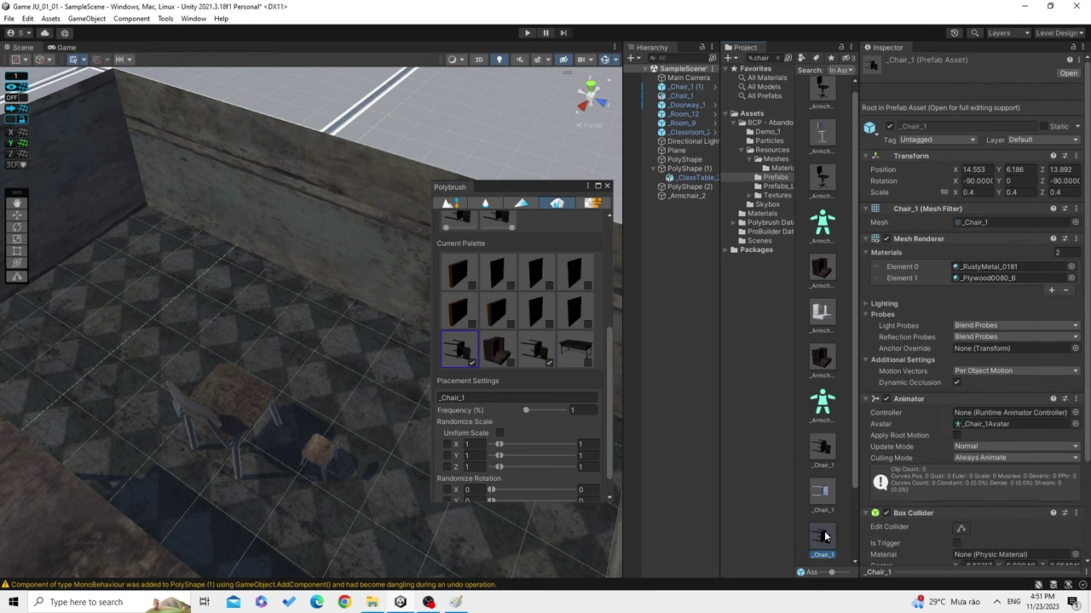
pyautogui.click(822, 460)
pyautogui.click(822, 492)
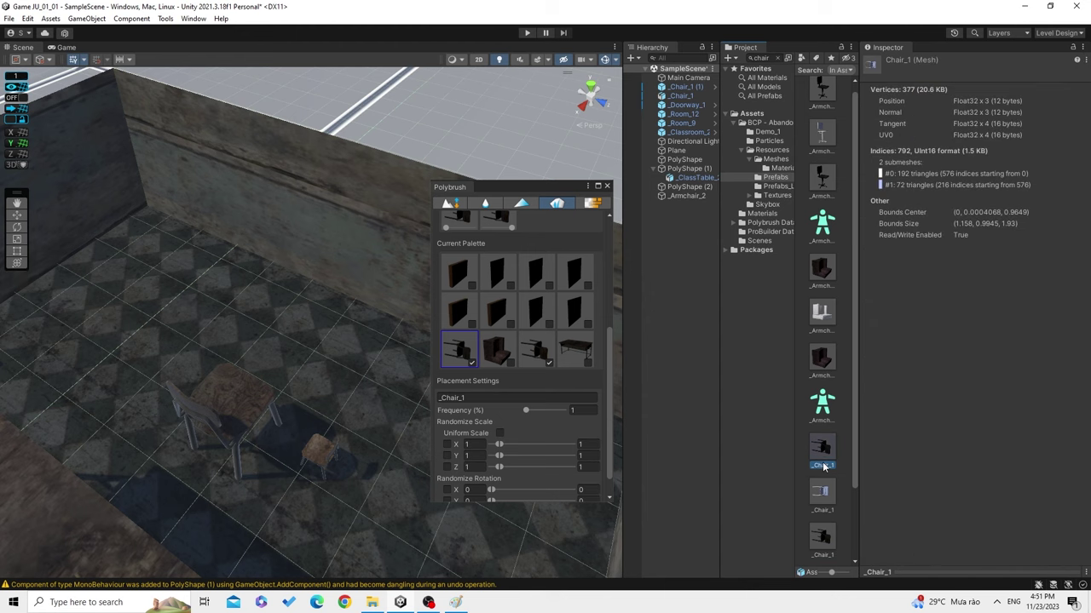
pyautogui.click(824, 456)
pyautogui.moveTo(824, 458); pyautogui.dragTo(324, 416)
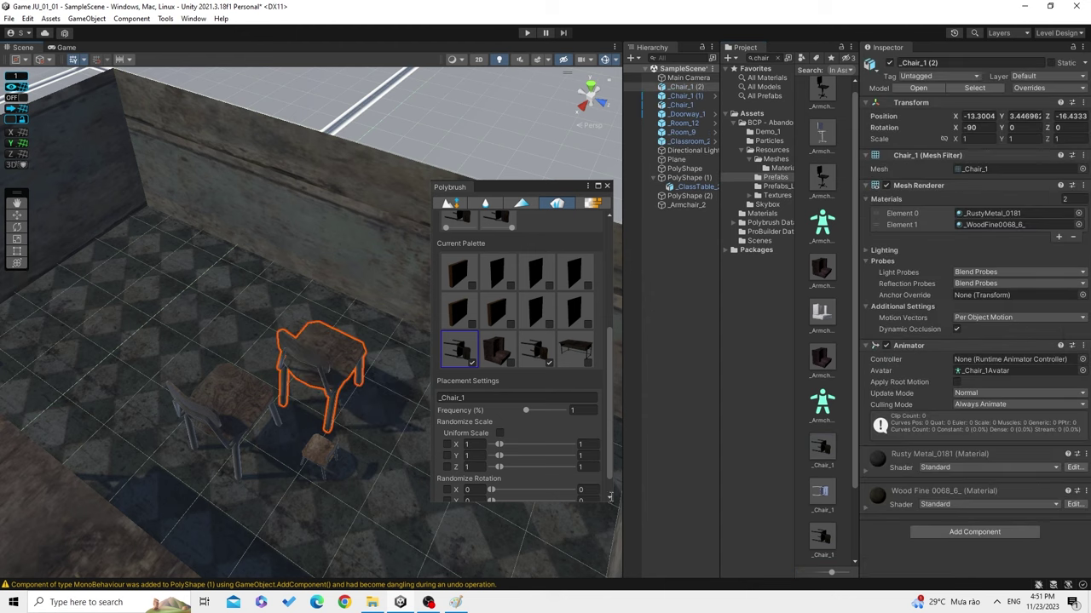
# Review the _Chair_1 assets again and paint one more chair onto the floor.
pyautogui.click(828, 452)
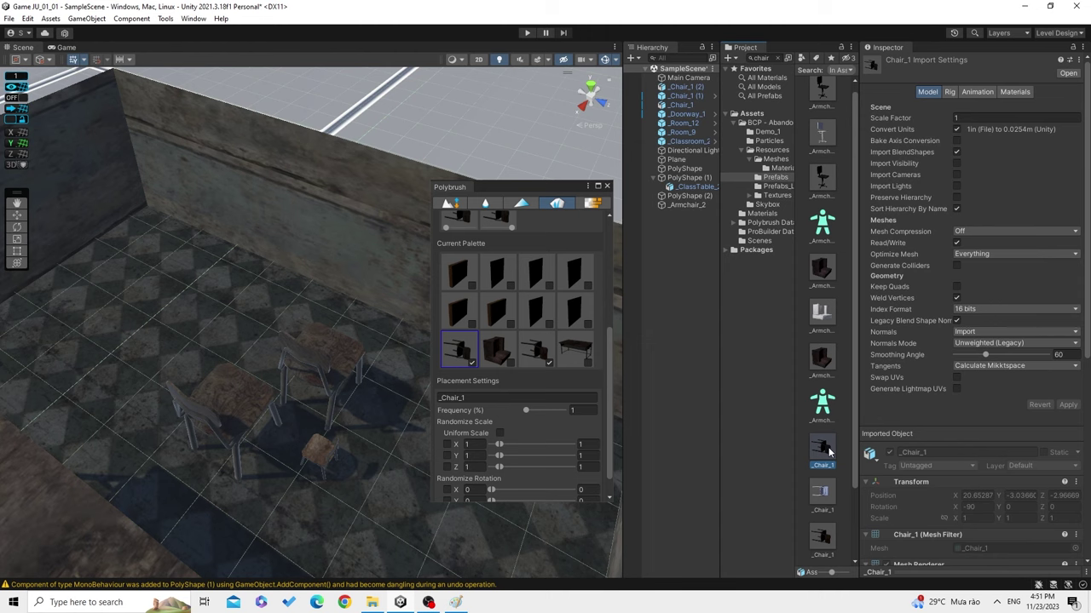
pyautogui.click(822, 537)
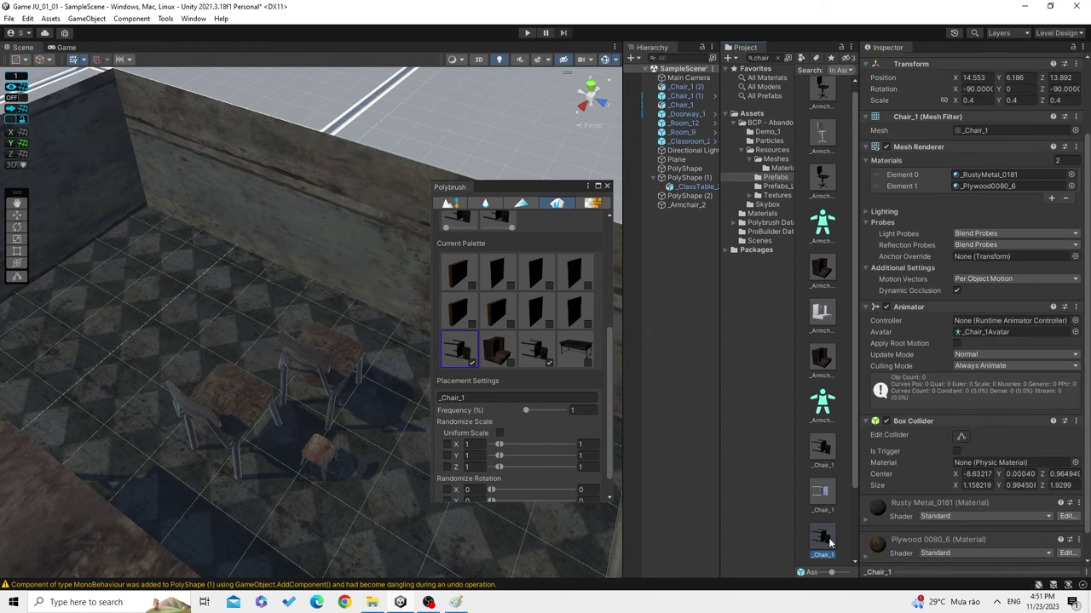
pyautogui.scroll(2, 905, 460)
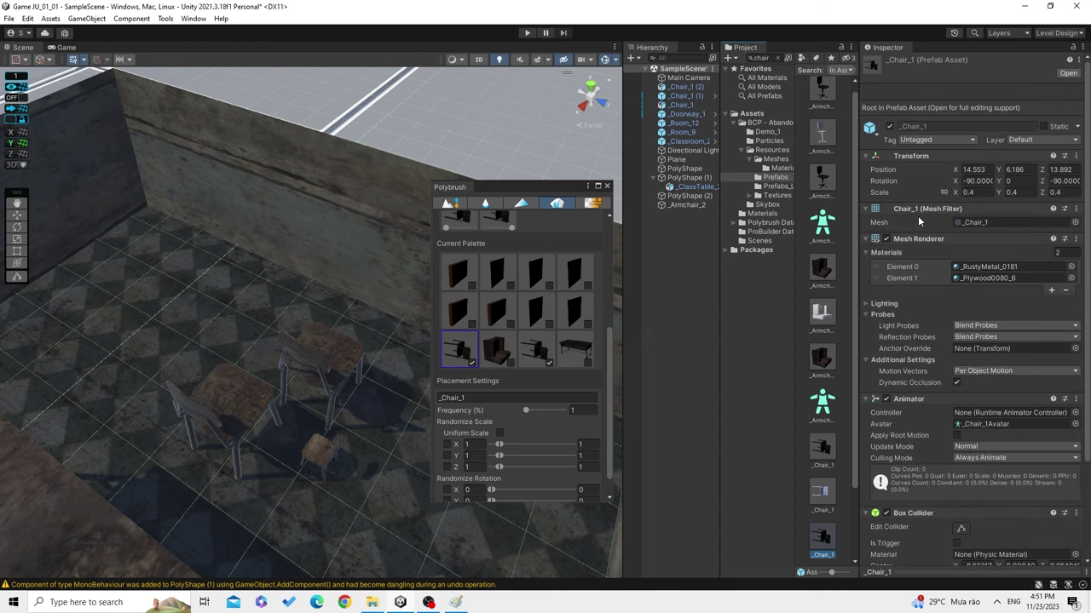
pyautogui.click(377, 497)
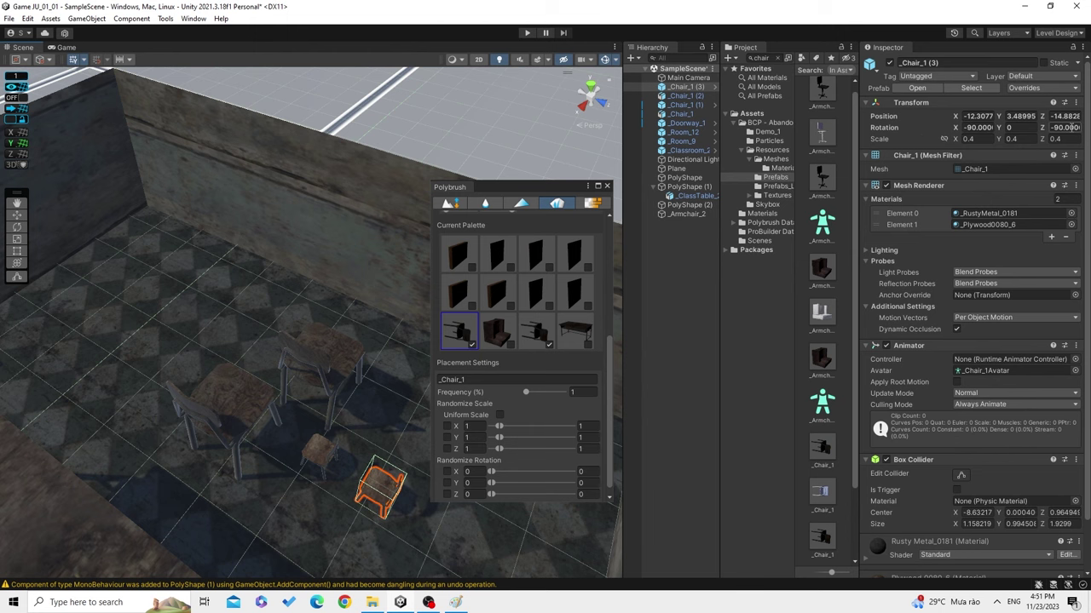
pyautogui.moveTo(420, 354); pyautogui.dragTo(511, 333, button='right')
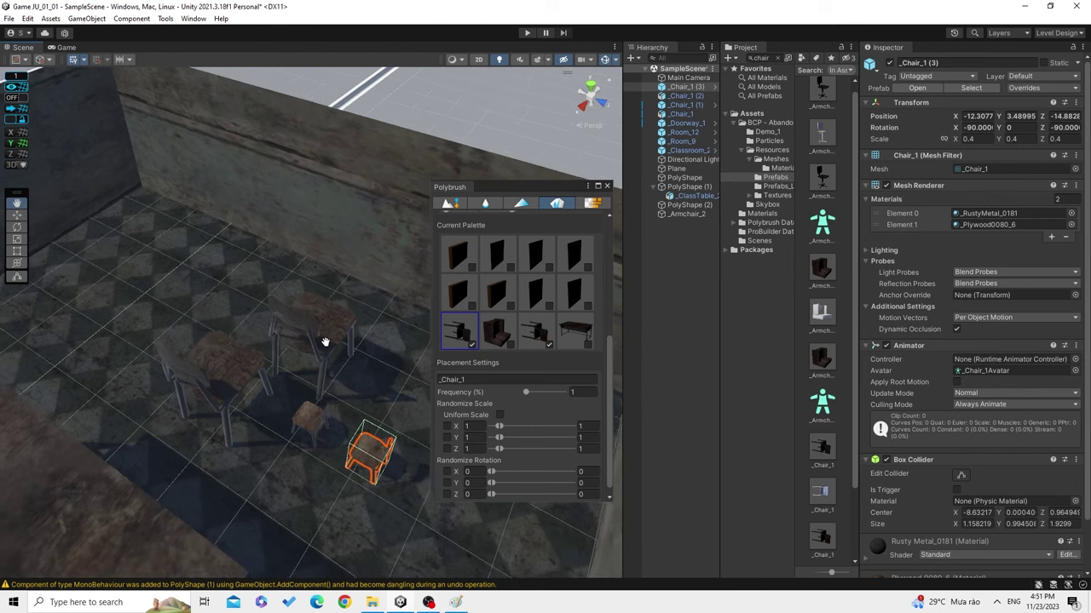
# Remove the first chair from the Brush Loadout and undo the chair placements.
pyautogui.click(536, 334)
pyautogui.scroll(3, 530, 323)
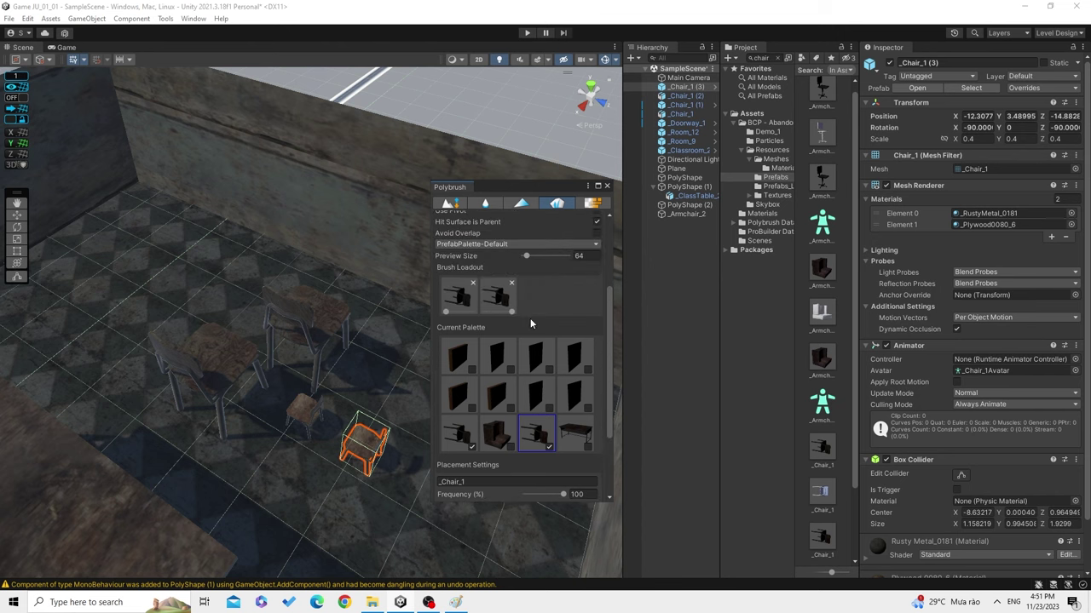
pyautogui.click(473, 284)
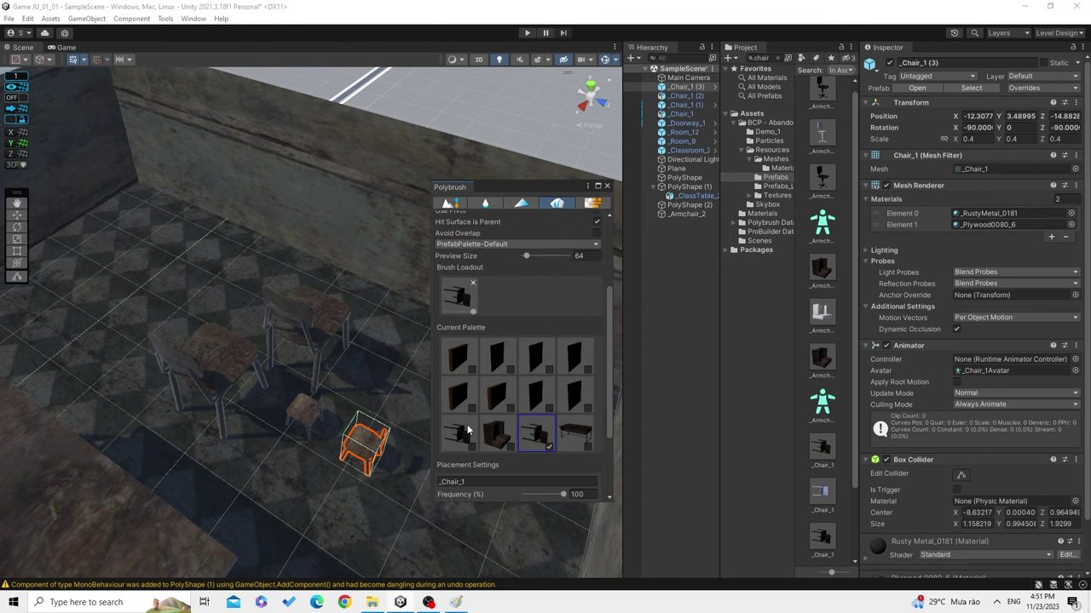
pyautogui.hotkey('ctrl', 'z')
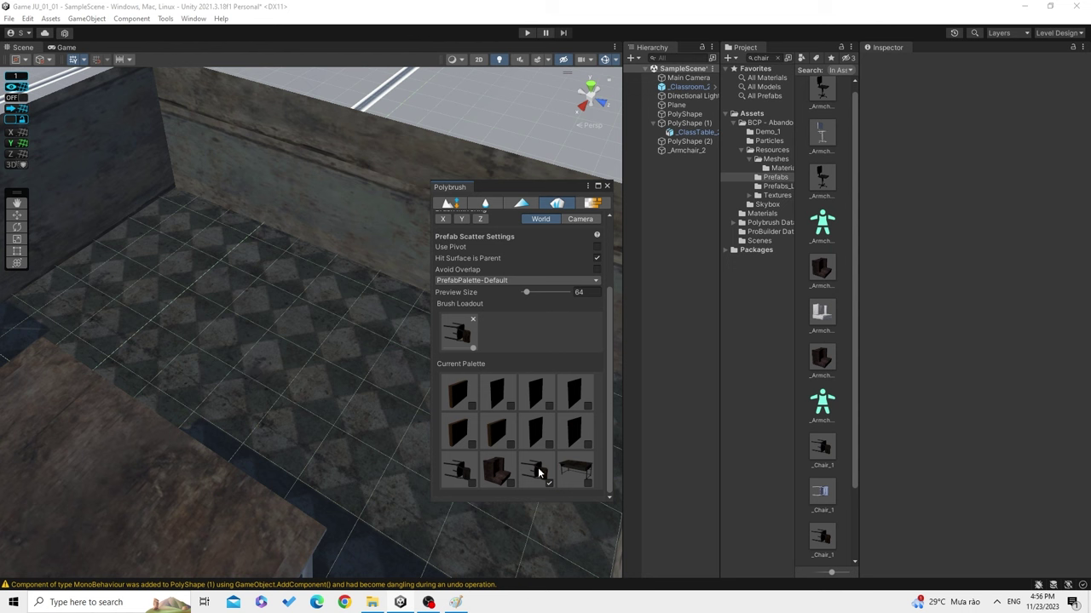
# Enable random X and Z rotation for the palette chair, entering limits 90 and 0.
pyautogui.click(536, 469)
pyautogui.scroll(-3, 531, 470)
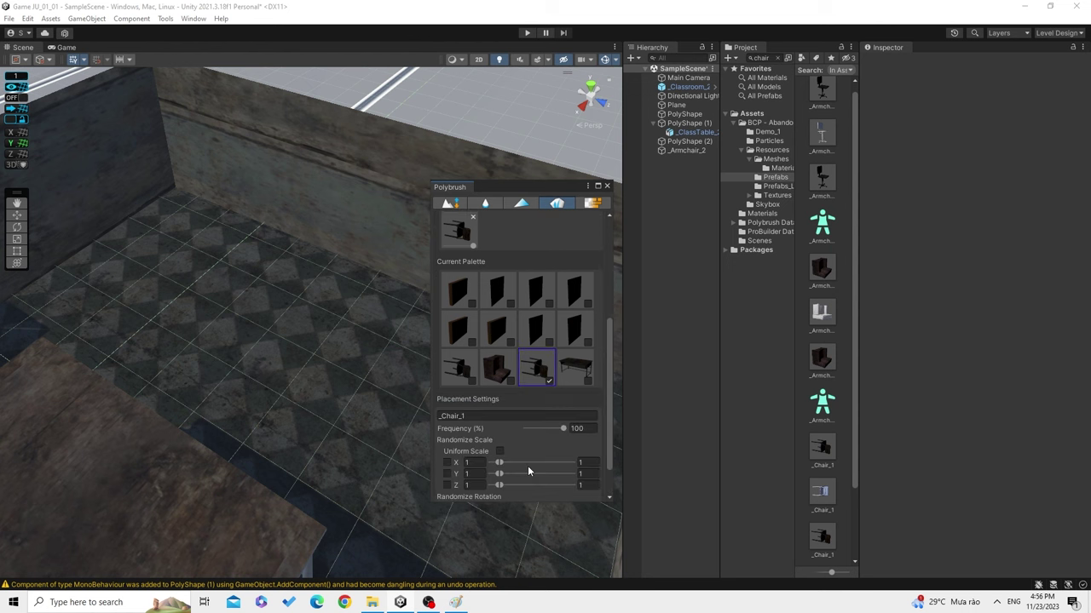
pyautogui.scroll(-1, 531, 469)
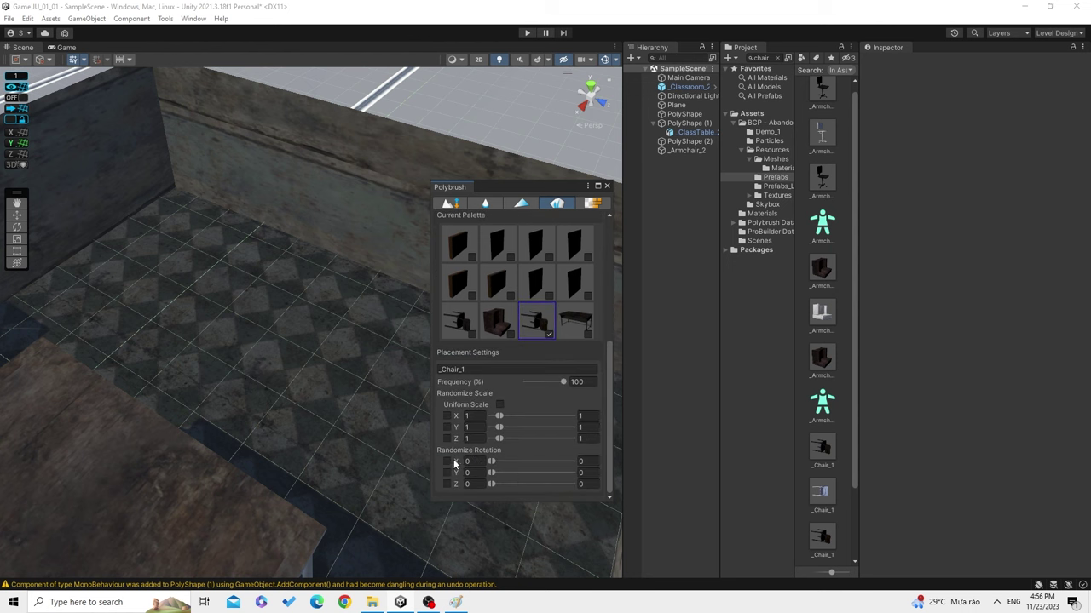
pyautogui.click(448, 461)
pyautogui.write('90')
pyautogui.click(588, 460)
pyautogui.click(446, 484)
pyautogui.write('0')
pyautogui.click(583, 484)
# Scatter two _Chair_1 copies on the floor and widen random Z rotation to -90–360.
pyautogui.scroll(5, 536, 321)
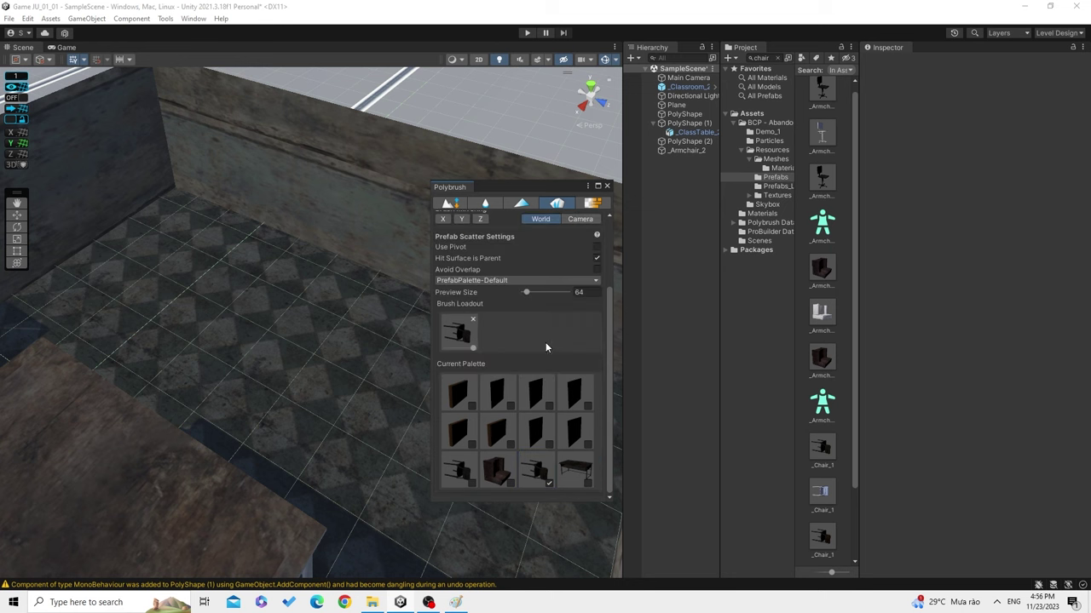
pyautogui.click(536, 476)
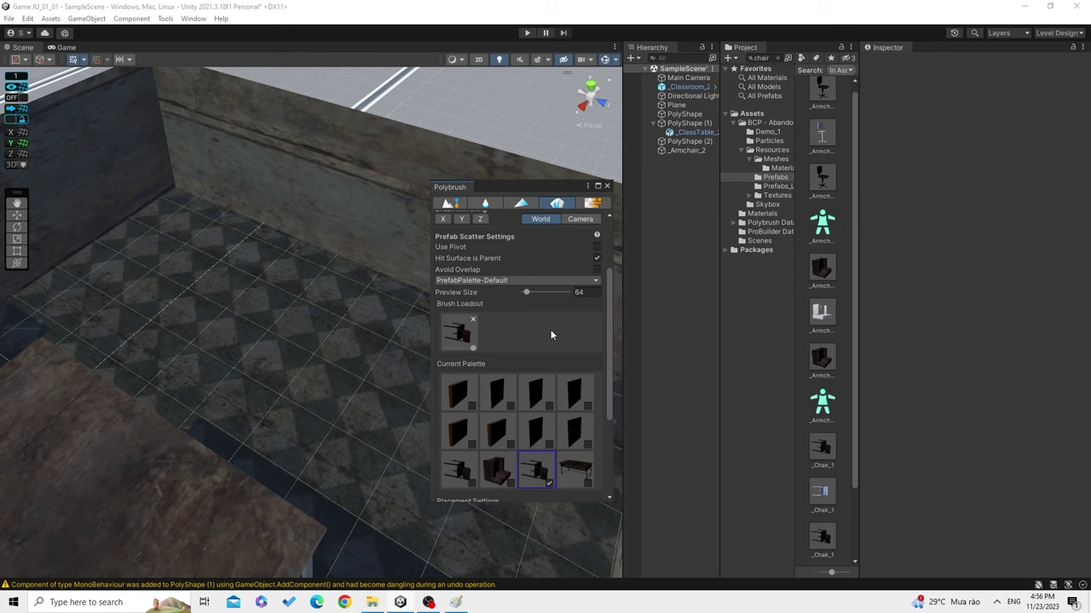
pyautogui.click(302, 409)
pyautogui.click(286, 398)
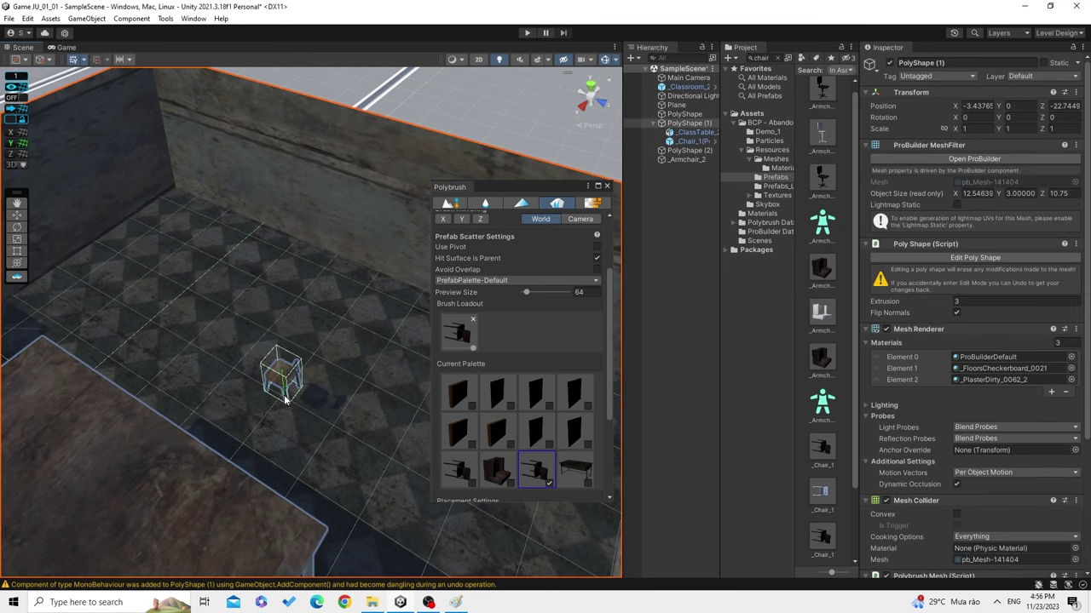
pyautogui.scroll(-2, 355, 448)
pyautogui.click(329, 419)
pyautogui.scroll(-3, 506, 424)
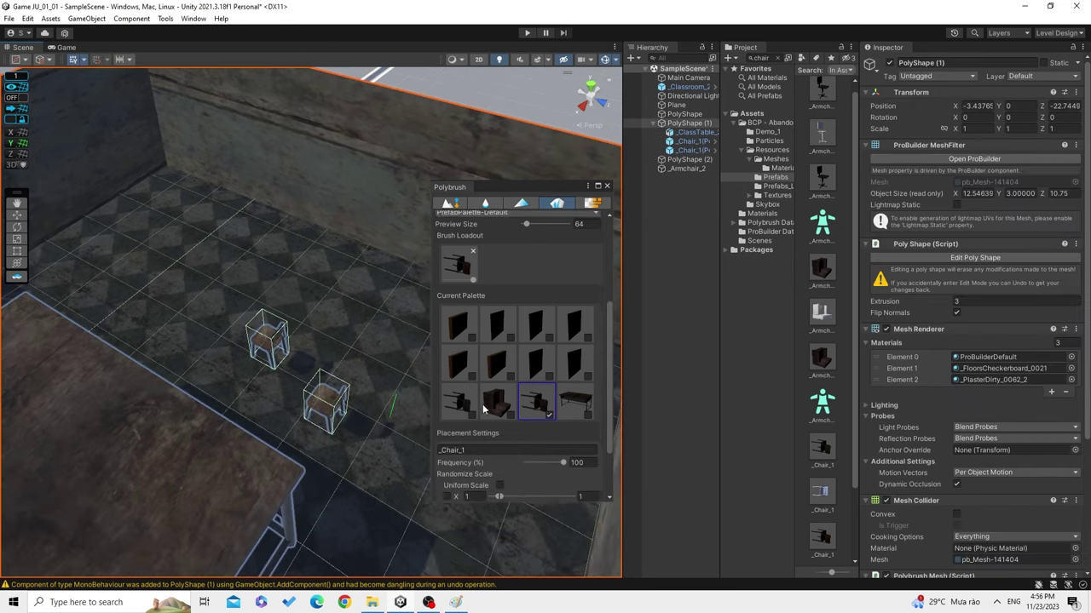
pyautogui.scroll(-3, 506, 424)
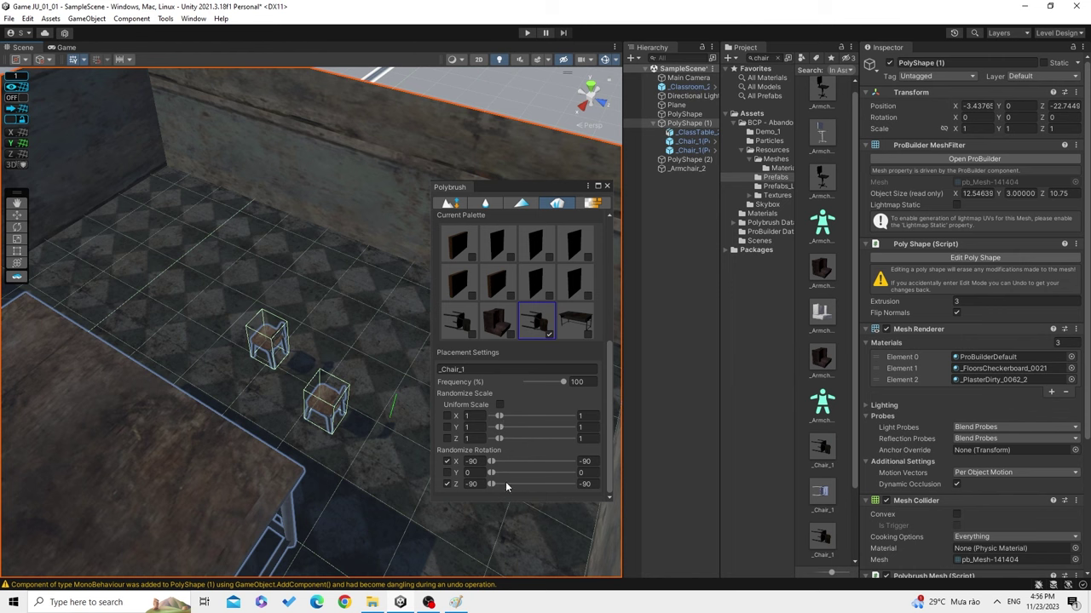
pyautogui.moveTo(493, 484); pyautogui.dragTo(603, 491)
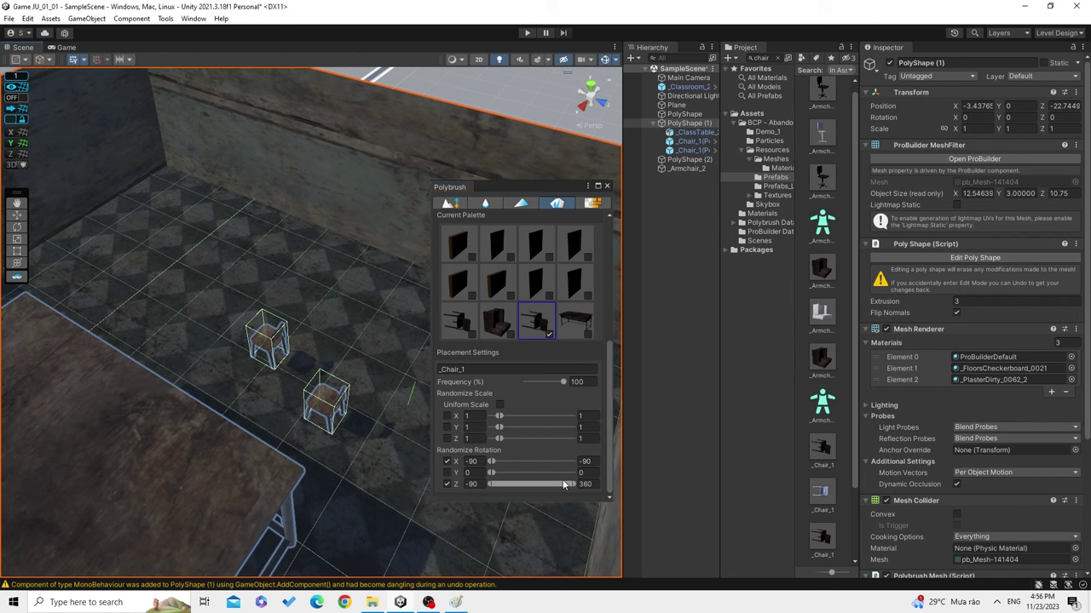
# Paint several randomly rotated chairs across the room floor.
pyautogui.click(198, 353)
pyautogui.click(339, 316)
pyautogui.click(199, 271)
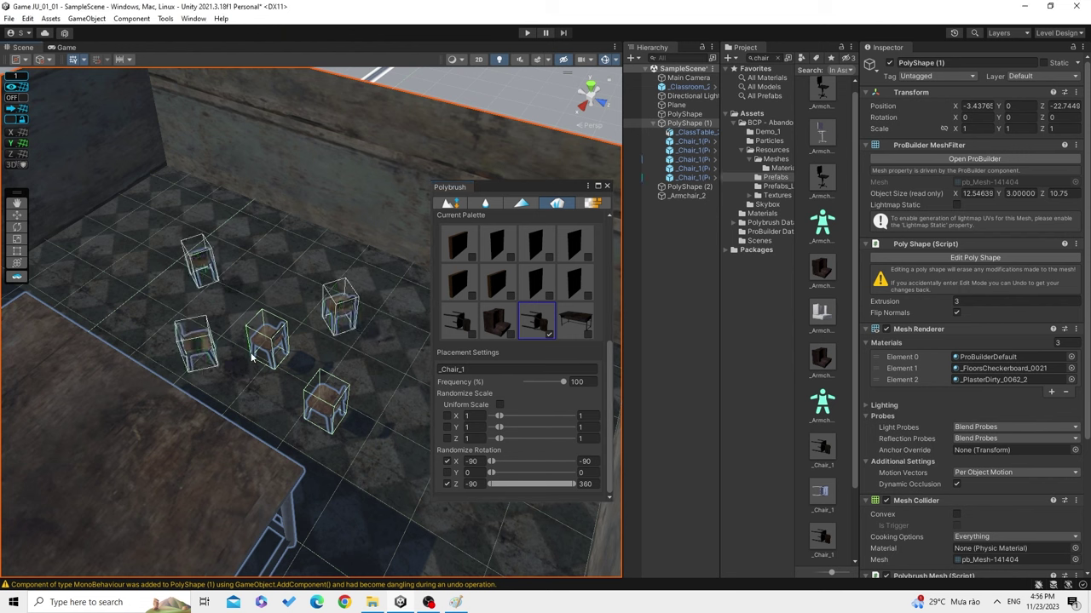
pyautogui.moveTo(251, 358); pyautogui.dragTo(345, 422)
pyautogui.moveTo(328, 307)
pyautogui.mouseDown(button='middle')
pyautogui.moveTo(275, 352)
pyautogui.moveTo(384, 335)
pyautogui.moveTo(377, 358)
pyautogui.moveTo(294, 385)
pyautogui.moveTo(328, 358)
pyautogui.mouseUp(button='middle')
pyautogui.scroll(-2, 280, 357)
pyautogui.scroll(-2, 280, 358)
pyautogui.scroll(-2, 304, 356)
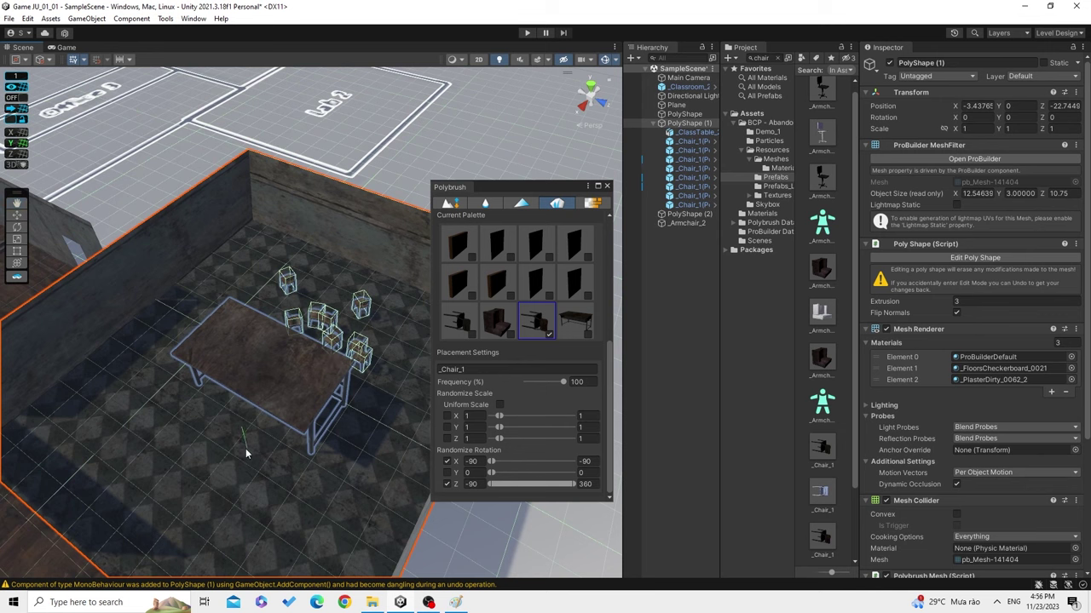
# Select all _Chair_1 objects in the Hierarchy and delete them.
pyautogui.click(682, 142)
pyautogui.keyDown('shift'); pyautogui.click(700, 206); pyautogui.keyUp('shift')
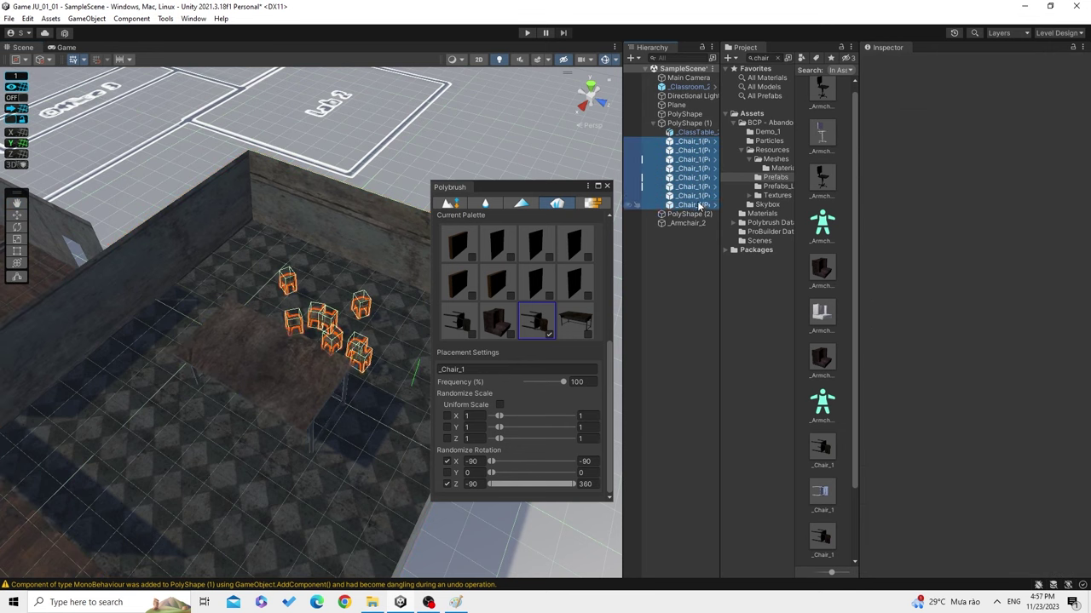
pyautogui.press('Delete')
# Place eight chairs around the classroom table's sides, corners and ends.
pyautogui.click(204, 419)
pyautogui.click(194, 416)
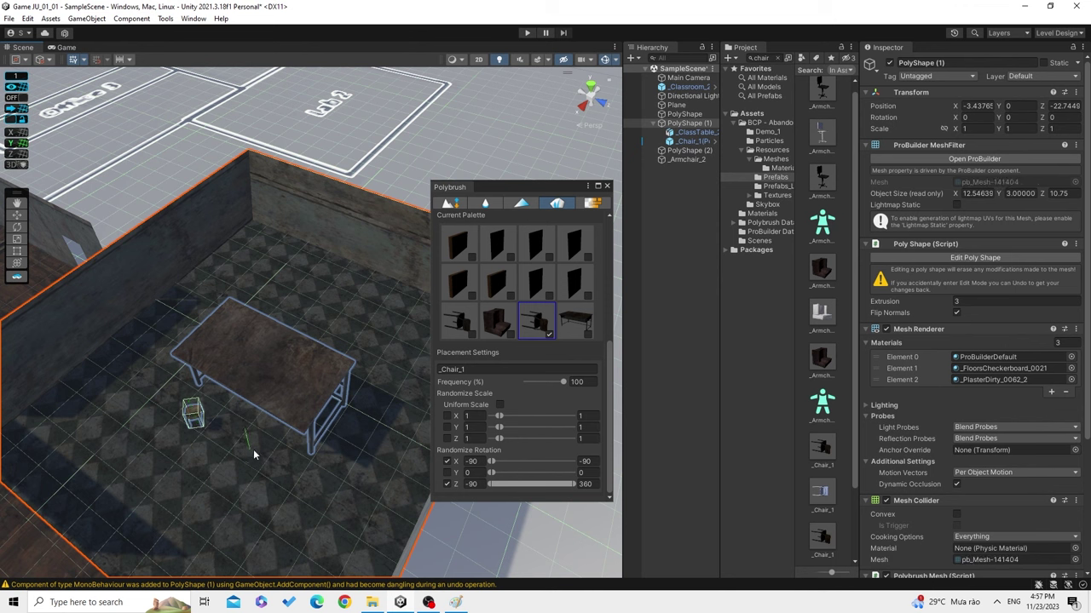
pyautogui.click(262, 444)
pyautogui.click(237, 428)
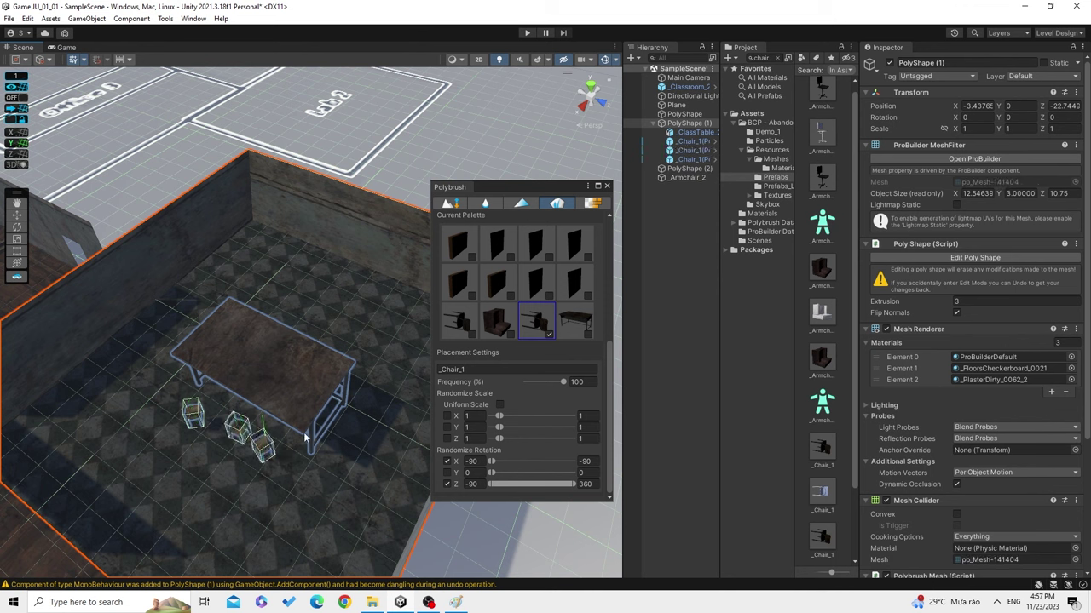
pyautogui.click(357, 375)
pyautogui.click(331, 466)
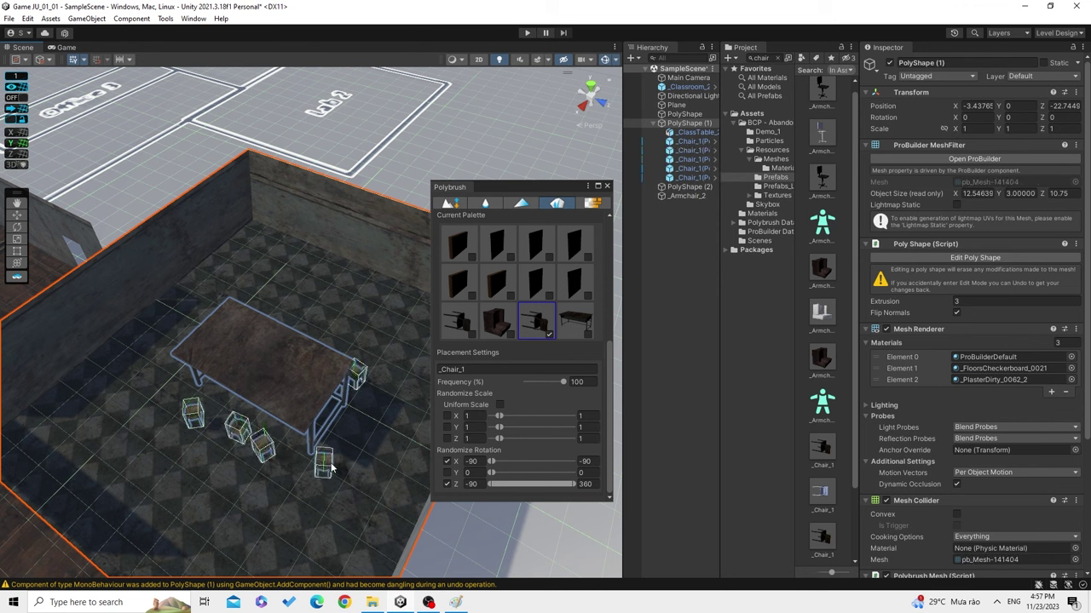
pyautogui.click(355, 424)
pyautogui.click(169, 379)
pyautogui.click(207, 339)
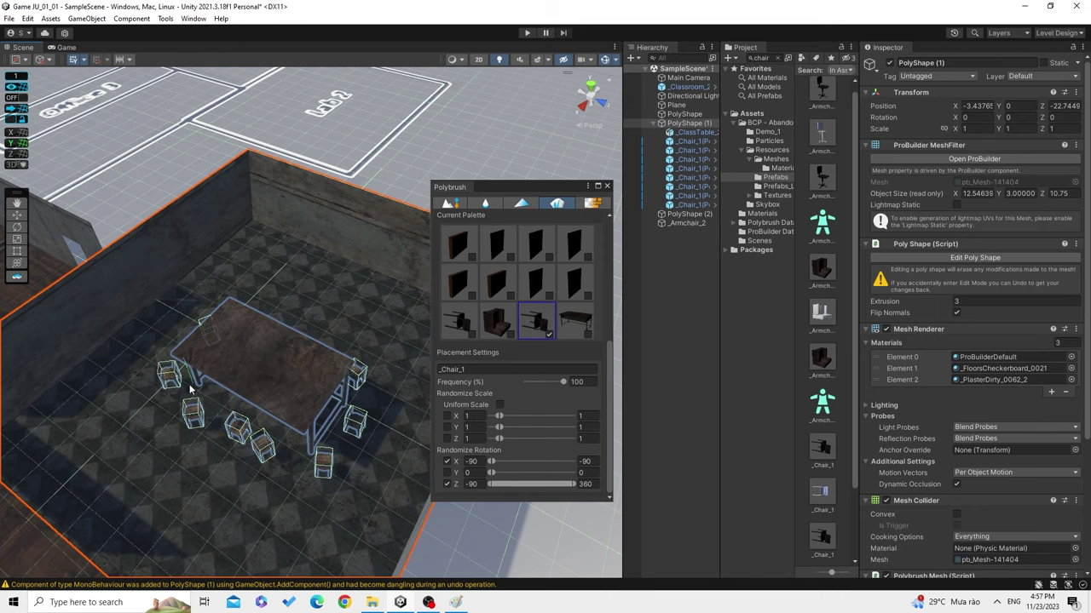
pyautogui.scroll(3, 191, 390)
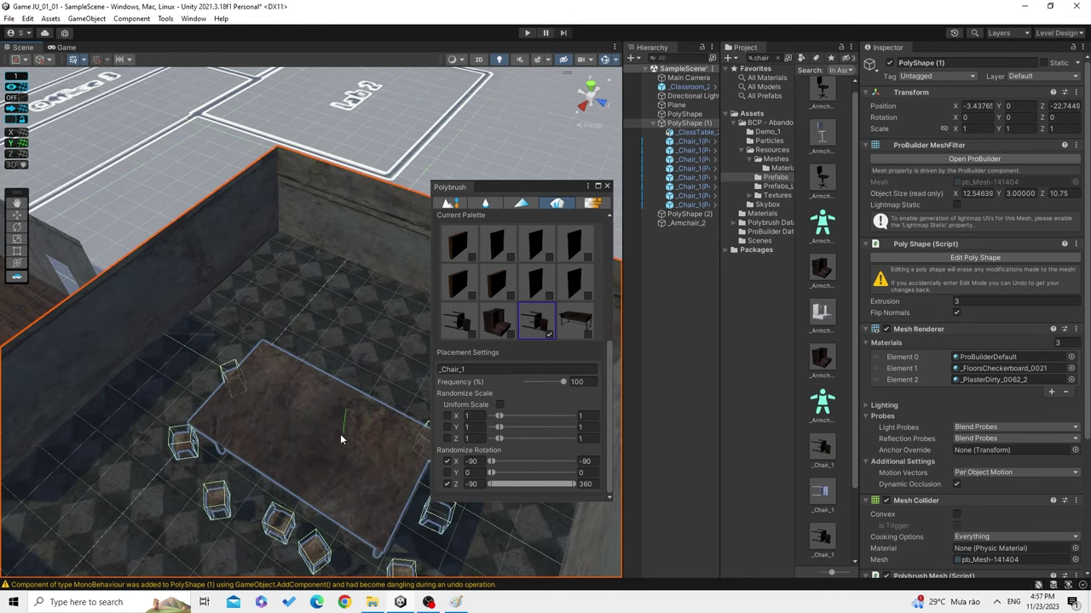
# Clear the chair search in the Prefabs folder and add the Cup_1 prefab to the Polybrush scatter palette.
pyautogui.scroll(-2, 826, 358)
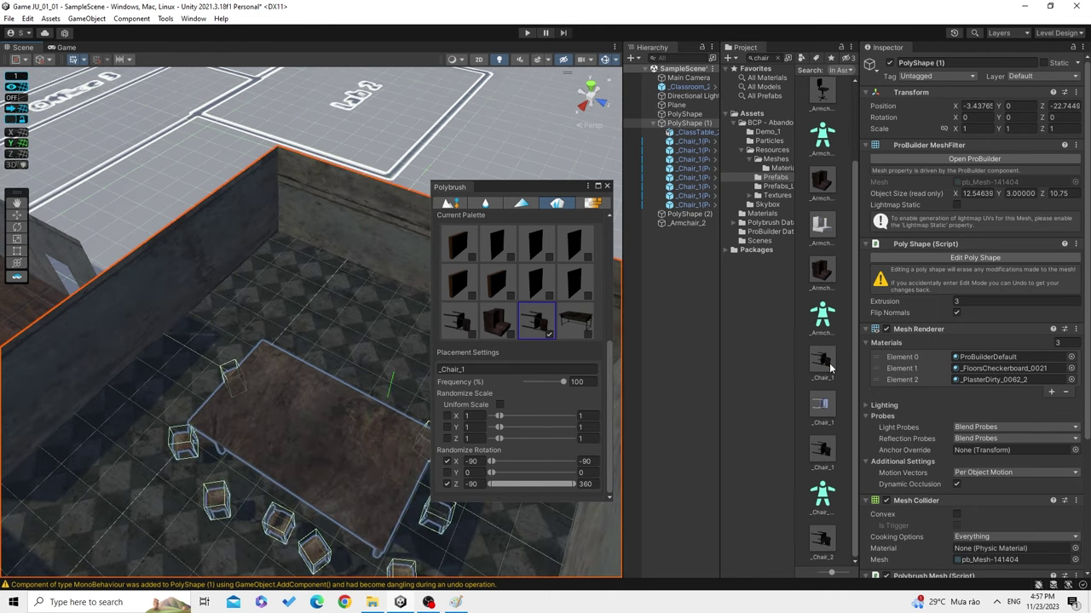
pyautogui.click(775, 177)
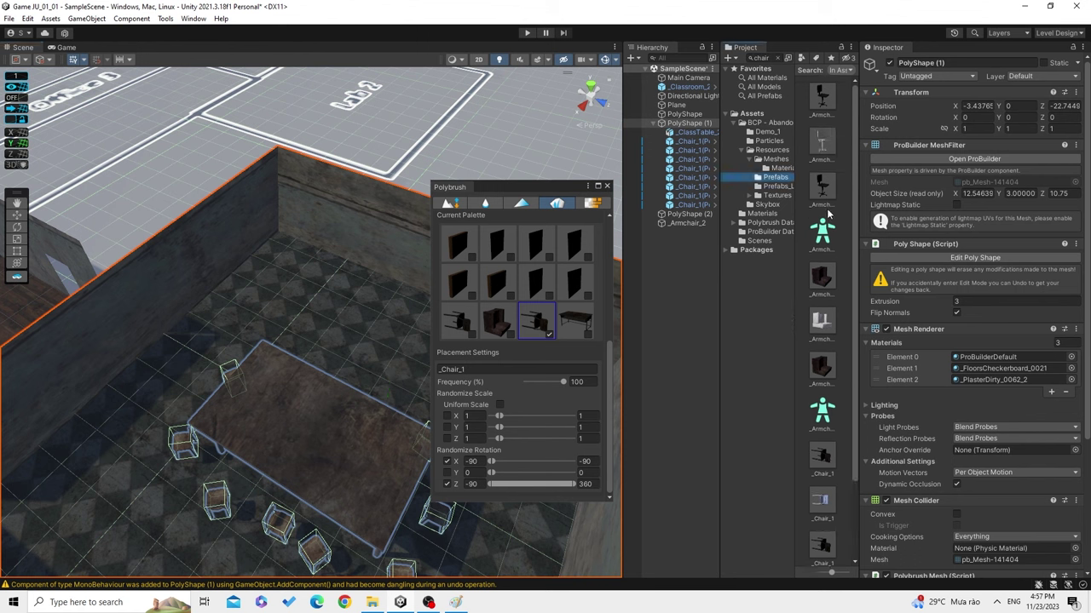
pyautogui.click(764, 58)
pyautogui.press('BackSpace')
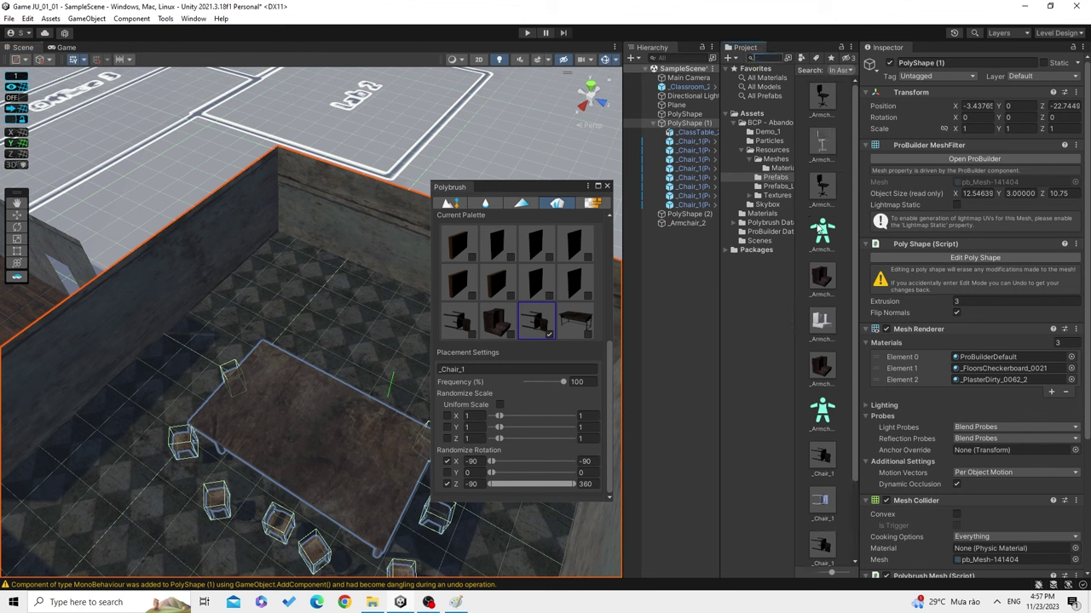
pyautogui.scroll(-3, 834, 272)
pyautogui.scroll(-3, 831, 279)
pyautogui.moveTo(854, 141); pyautogui.dragTo(860, 328)
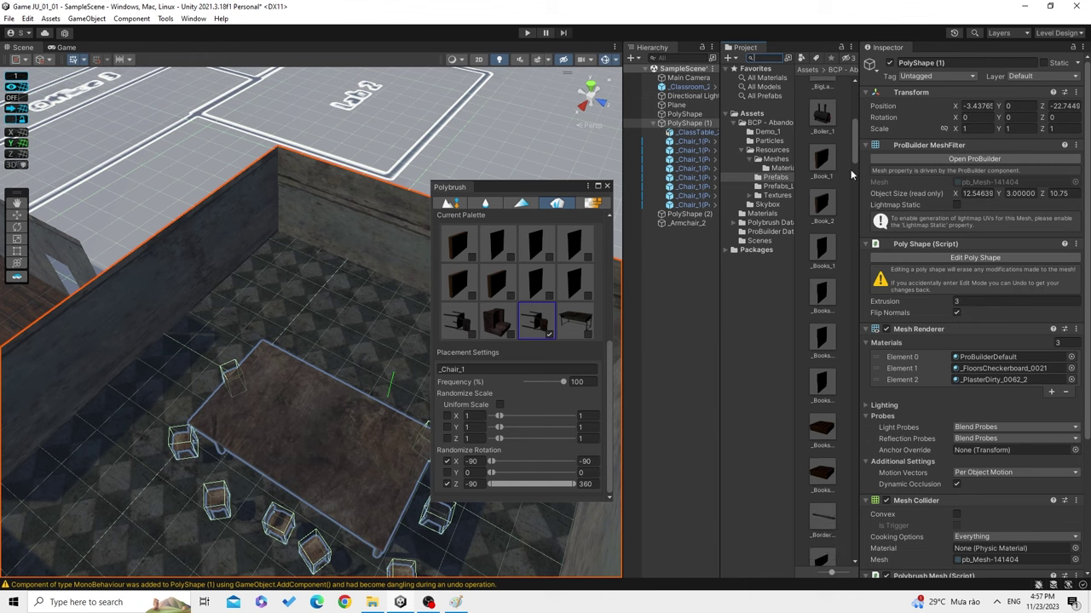
pyautogui.scroll(-1, 861, 328)
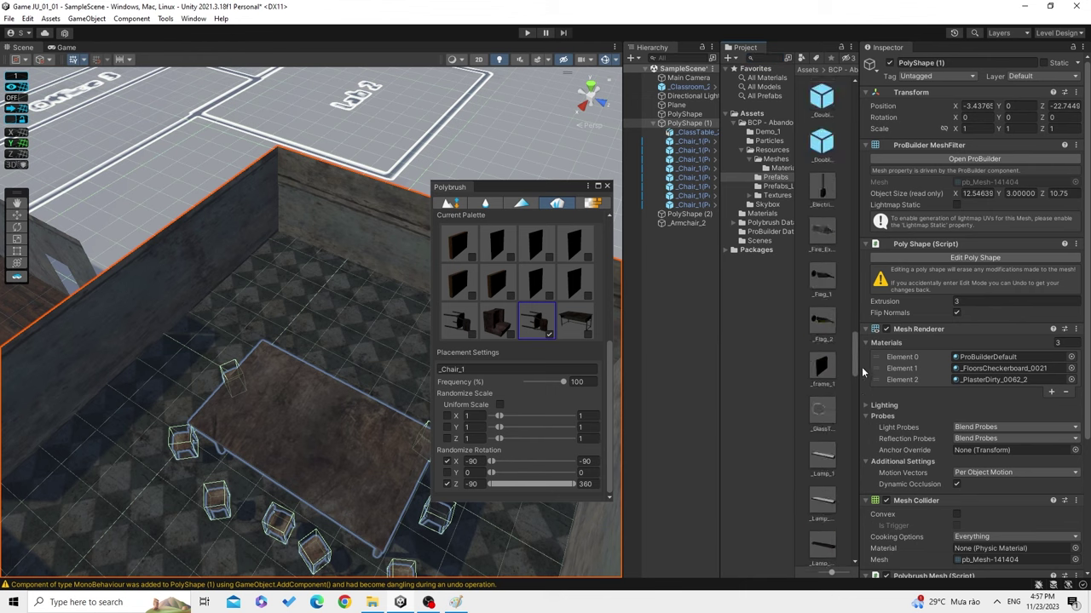
pyautogui.click(827, 358)
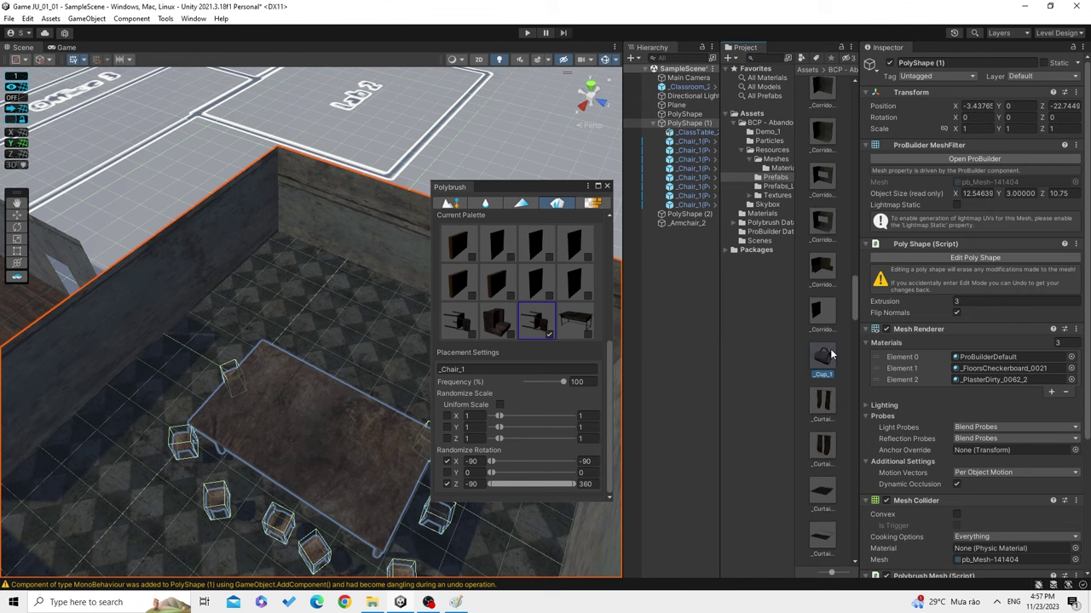
pyautogui.moveTo(654, 359); pyautogui.dragTo(566, 323)
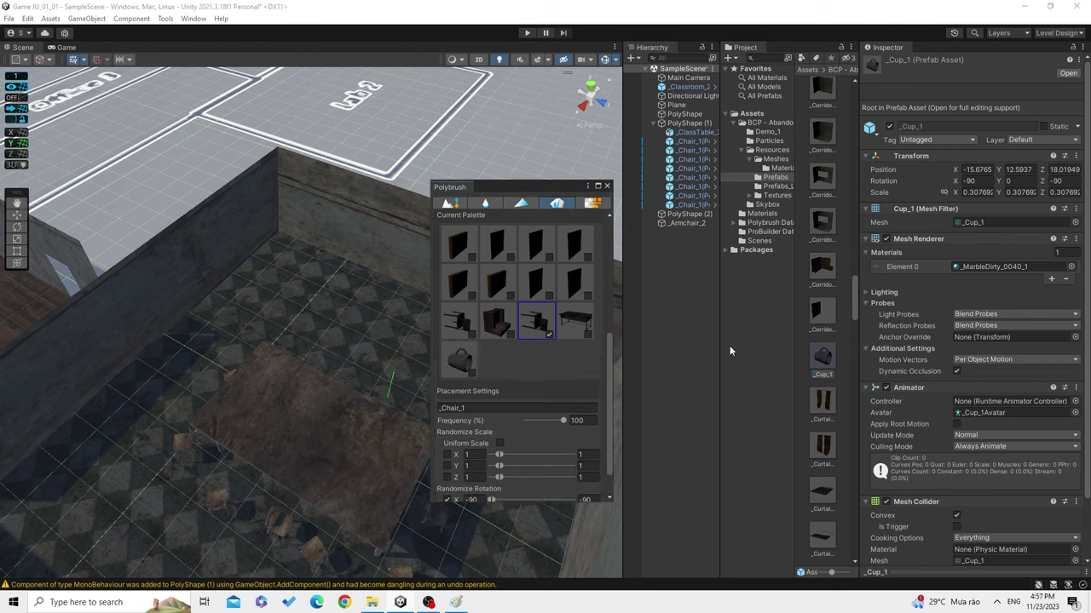
# Filter the Project assets by 'book' to list the _Book_1 and _Books_1 prefabs.
pyautogui.scroll(-5, 832, 388)
pyautogui.scroll(-3, 832, 387)
pyautogui.scroll(-3, 828, 407)
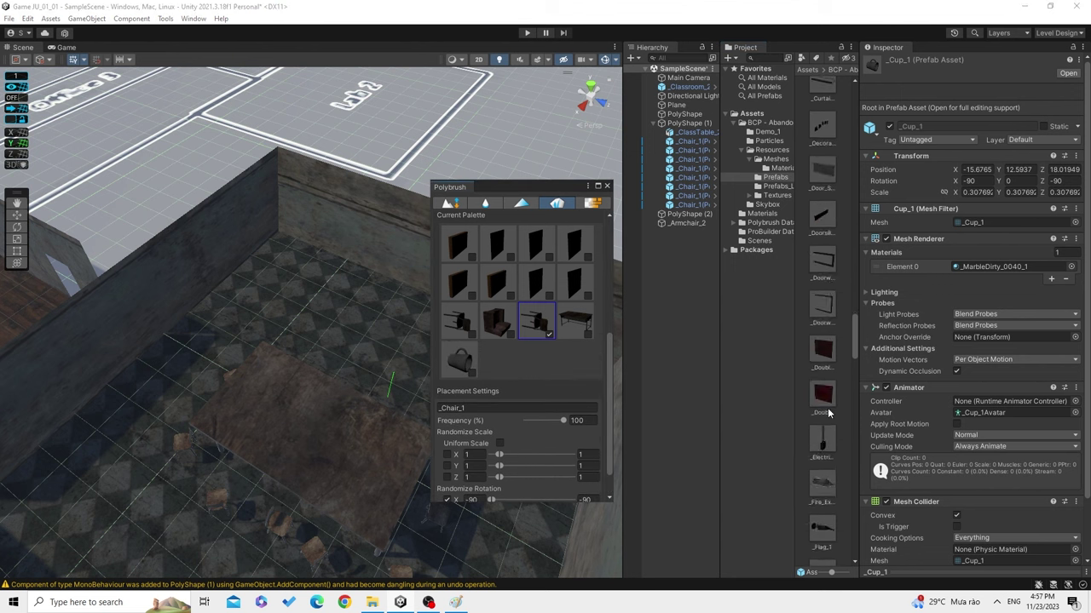
pyautogui.scroll(-3, 827, 413)
pyautogui.scroll(-2, 827, 411)
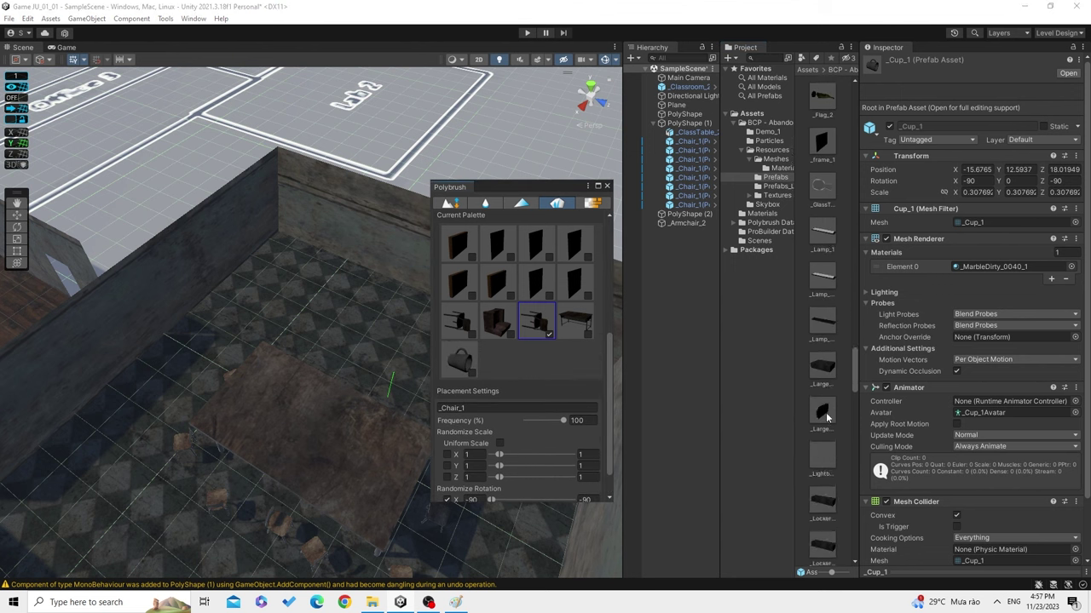
pyautogui.scroll(-2, 827, 414)
pyautogui.scroll(-2, 825, 418)
pyautogui.scroll(-2, 824, 423)
pyautogui.scroll(-2, 824, 423)
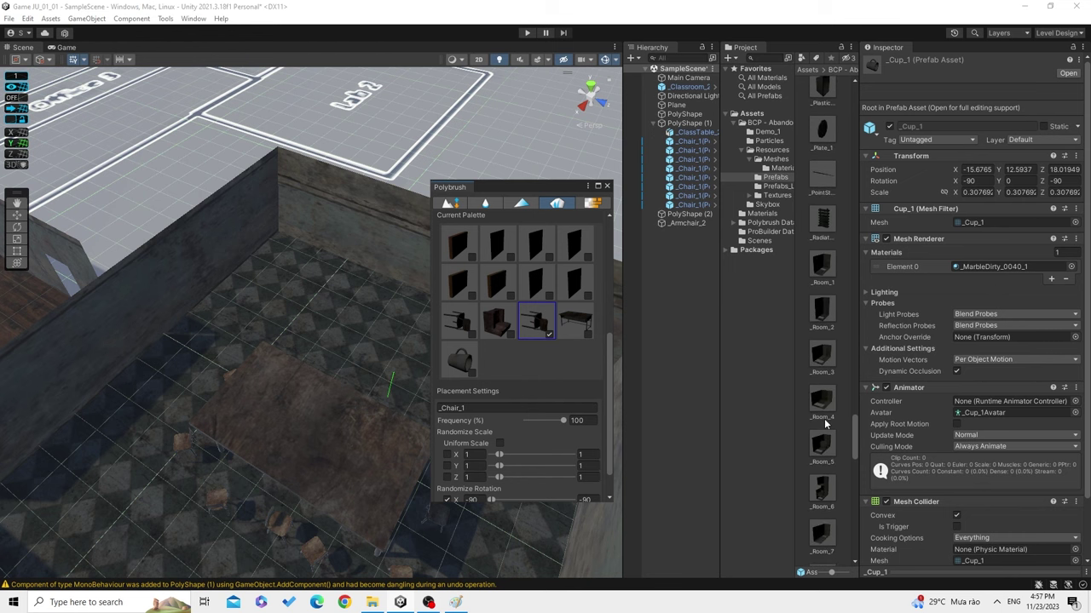
pyautogui.scroll(-2, 825, 423)
pyautogui.scroll(-2, 825, 422)
pyautogui.scroll(-2, 825, 421)
pyautogui.scroll(-2, 825, 421)
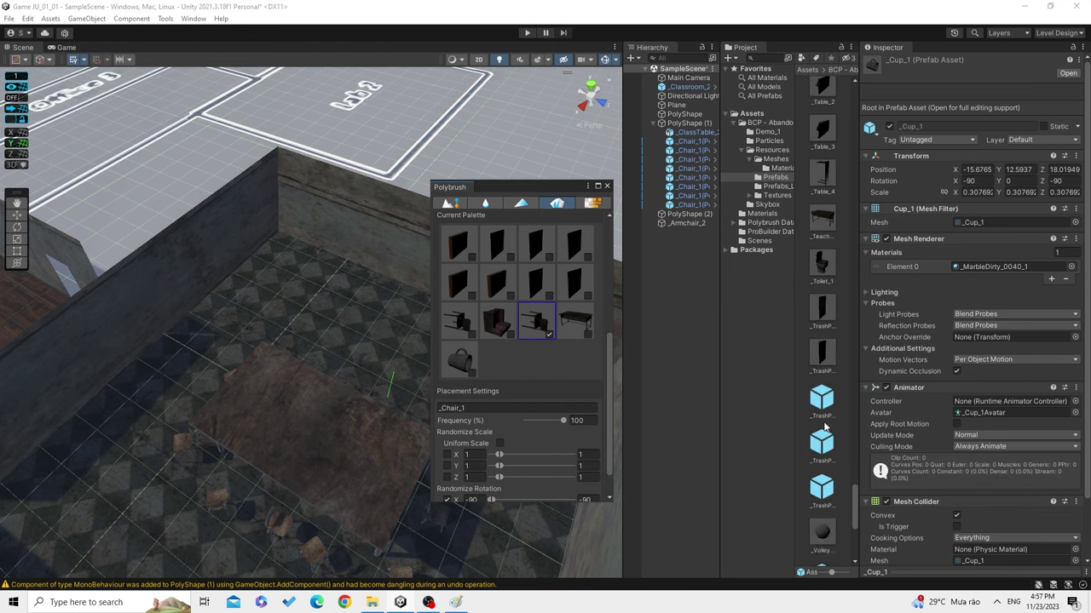
pyautogui.scroll(-2, 826, 435)
pyautogui.scroll(-2, 830, 460)
pyautogui.scroll(-2, 839, 494)
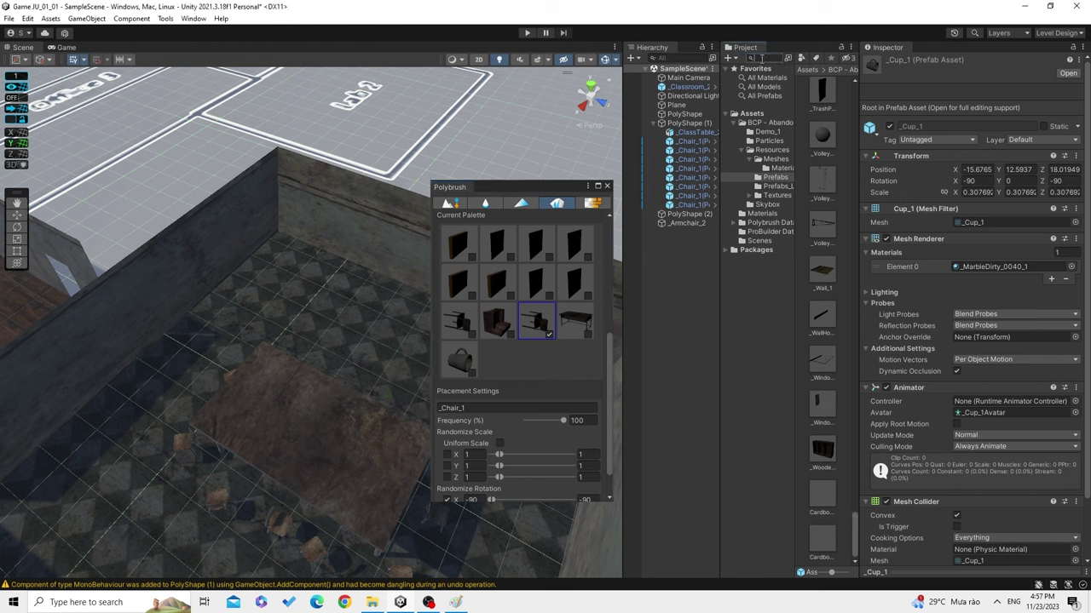
pyautogui.write('book')
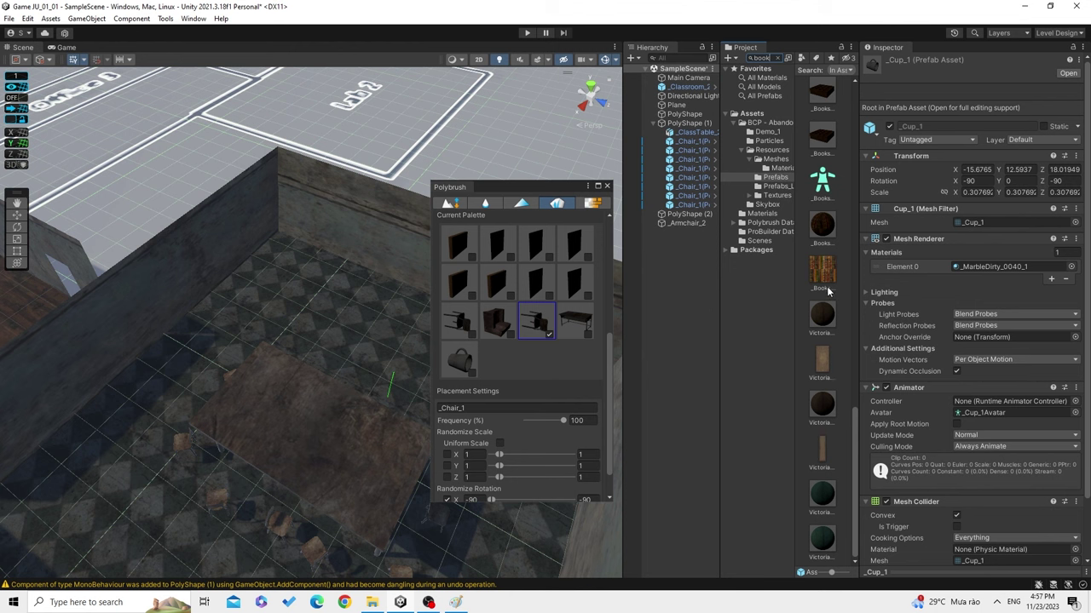
pyautogui.scroll(5, 831, 418)
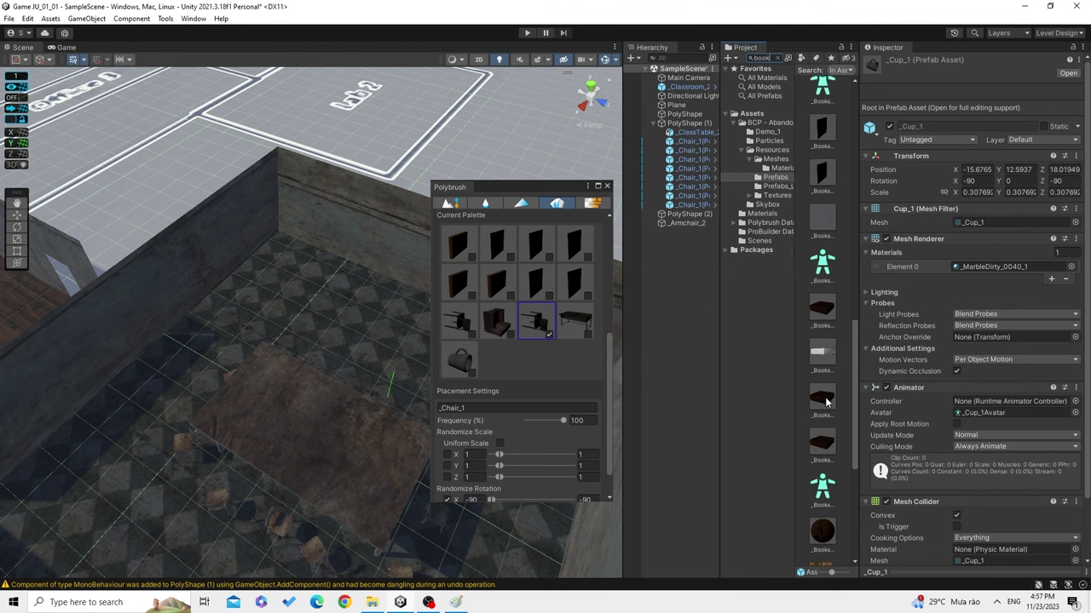
pyautogui.scroll(5, 830, 409)
pyautogui.scroll(5, 827, 401)
pyautogui.scroll(5, 825, 391)
pyautogui.scroll(2, 825, 391)
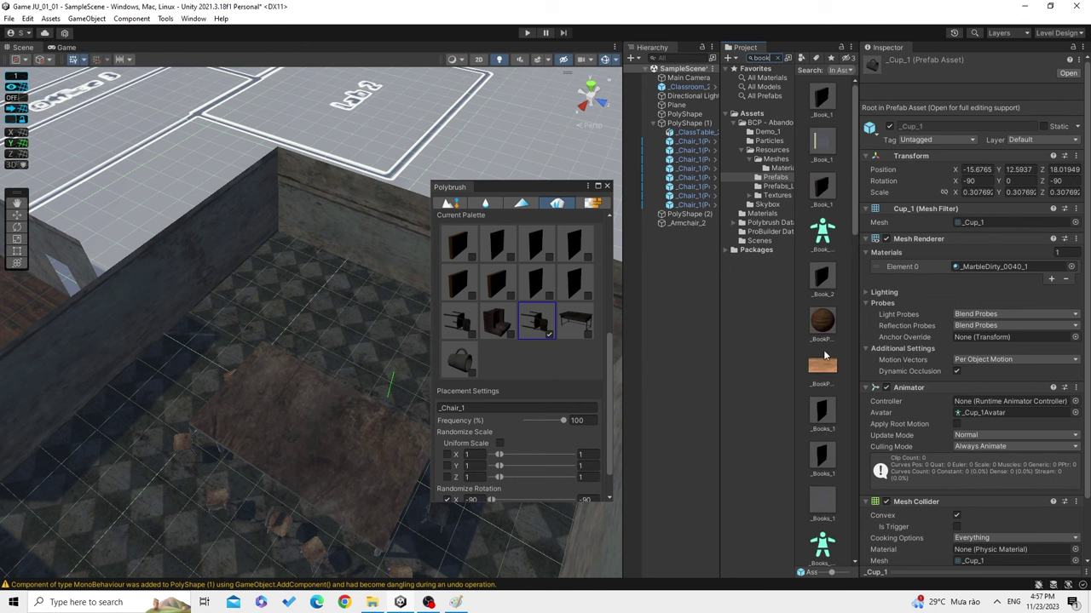
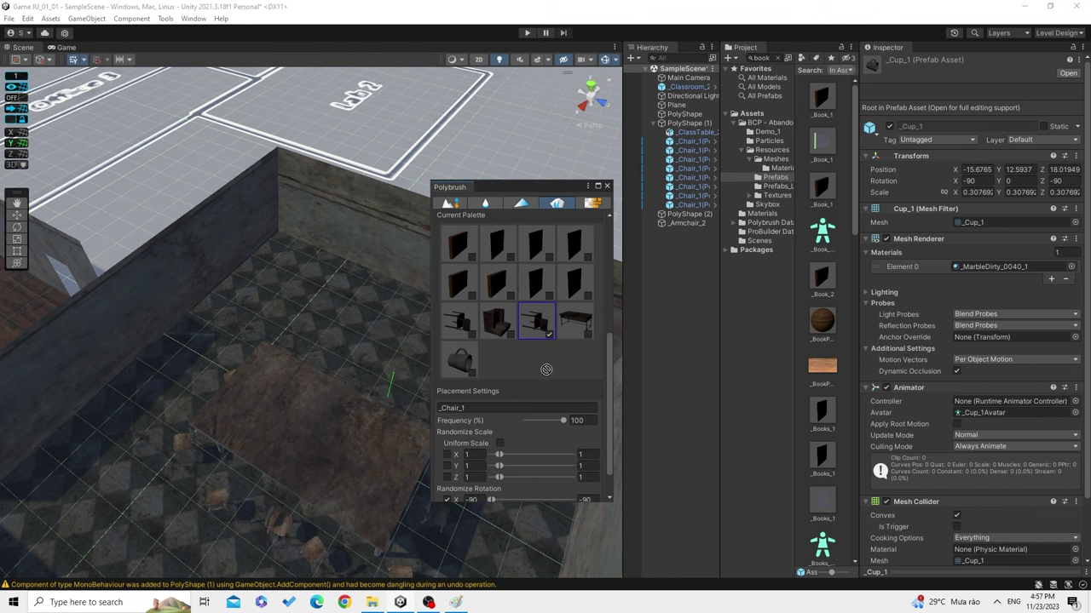
# Add the _Book_1 prefab to the Polybrush Current Palette and view its placement settings.
pyautogui.click(826, 146)
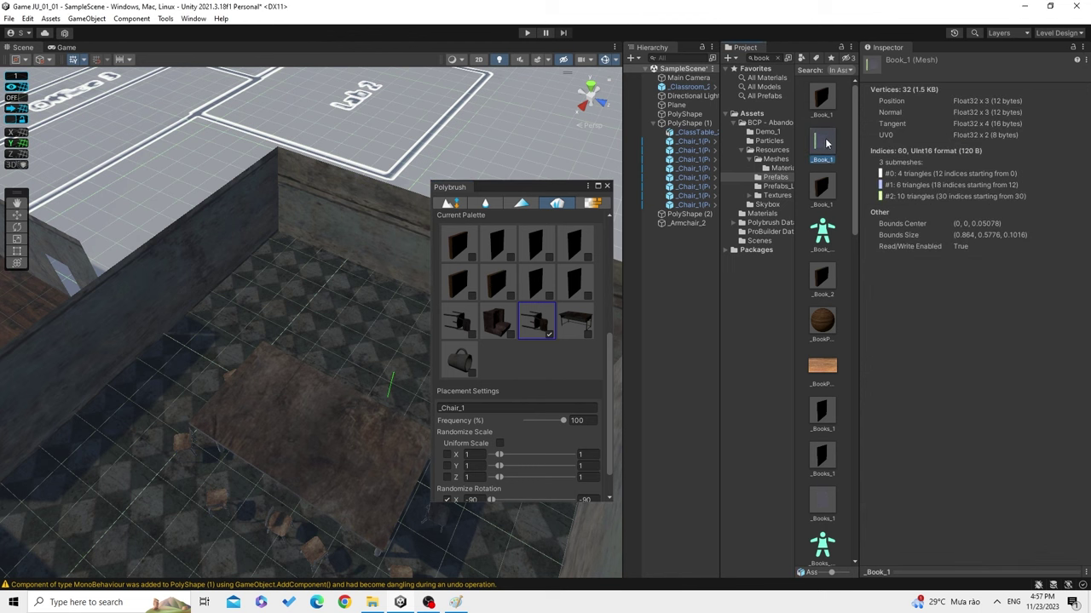
pyautogui.click(825, 204)
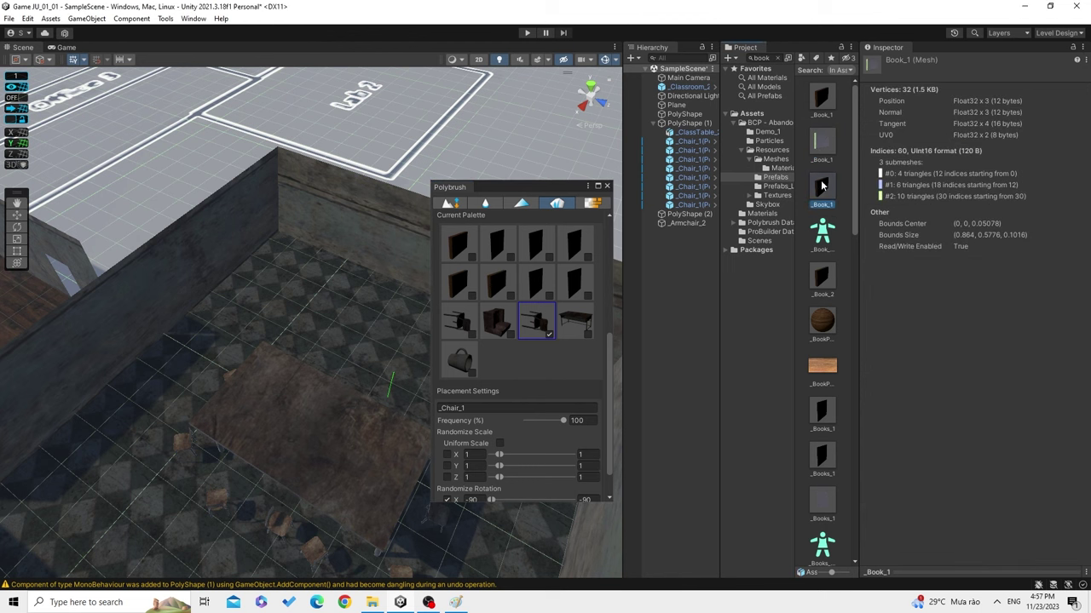
pyautogui.moveTo(822, 192); pyautogui.dragTo(539, 354)
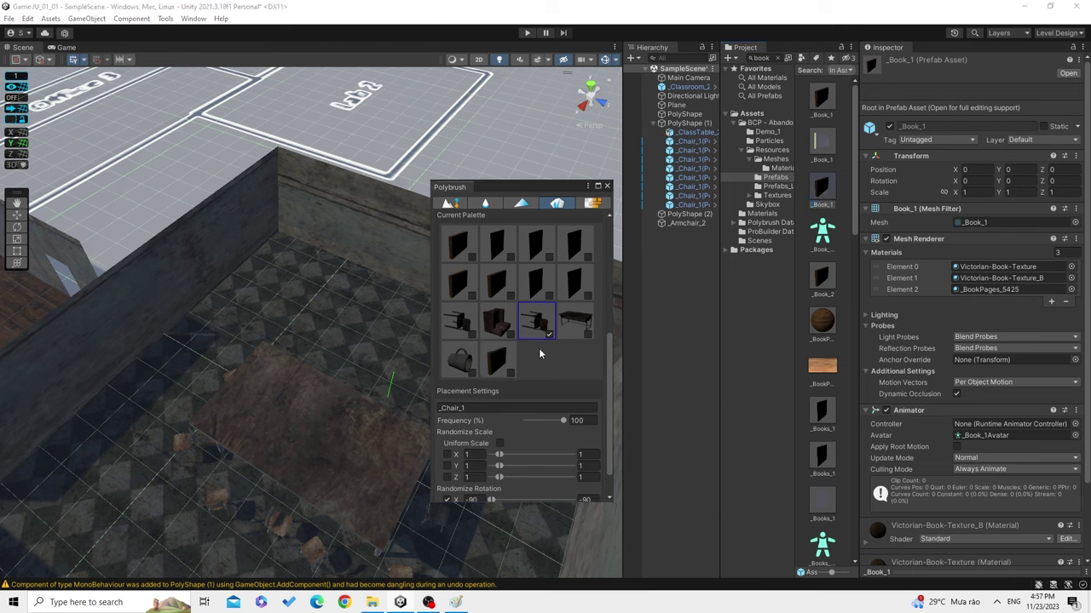
pyautogui.click(499, 364)
# Remove the chair from the Brush Loadout so only the cup and the book are loaded.
pyautogui.click(334, 431)
pyautogui.scroll(5, 546, 368)
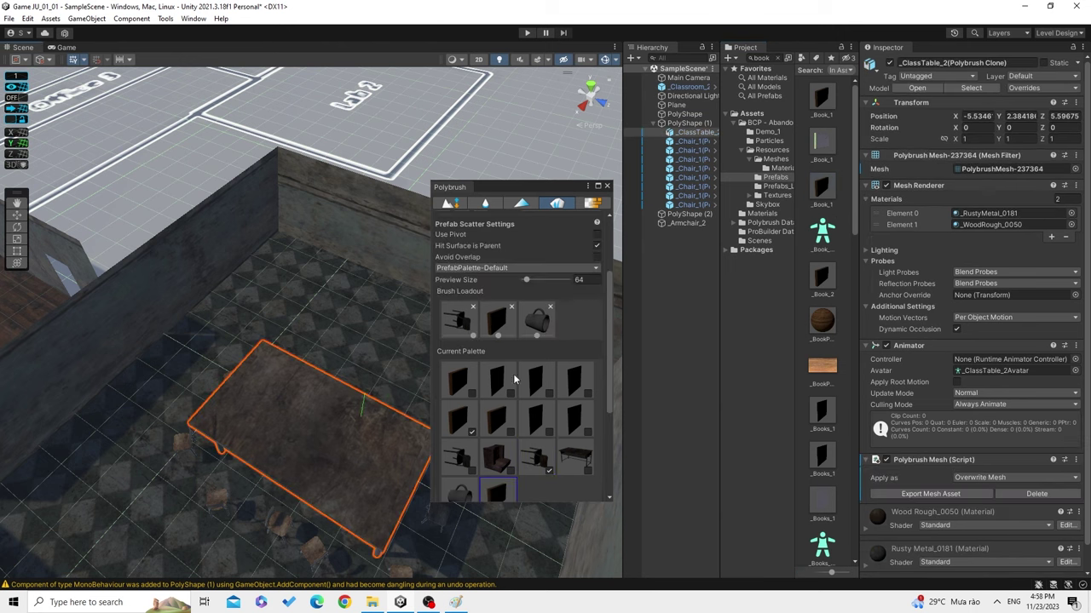
pyautogui.click(471, 432)
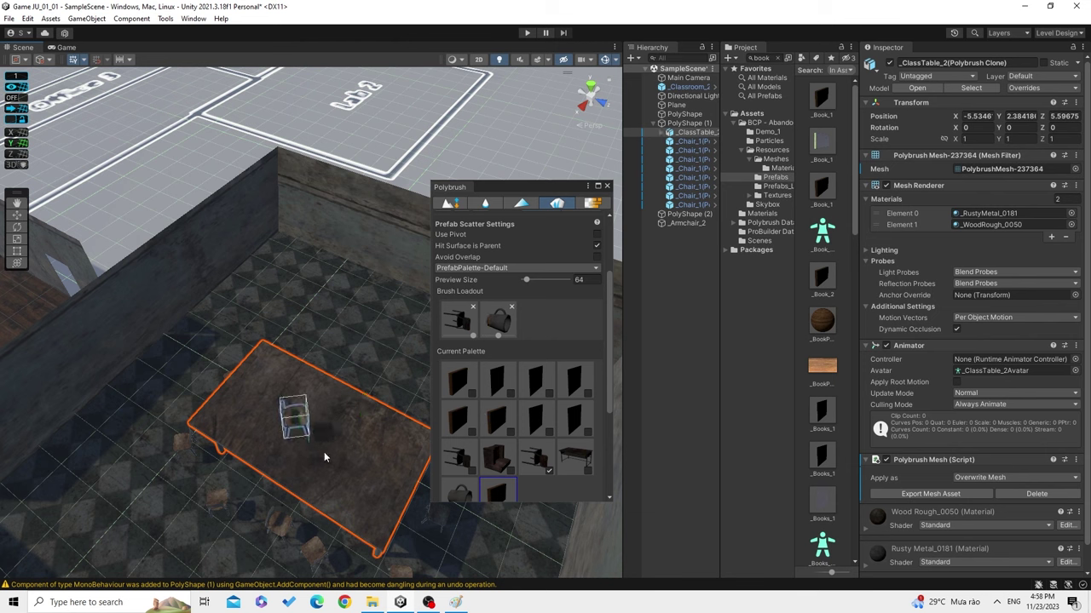
pyautogui.click(472, 307)
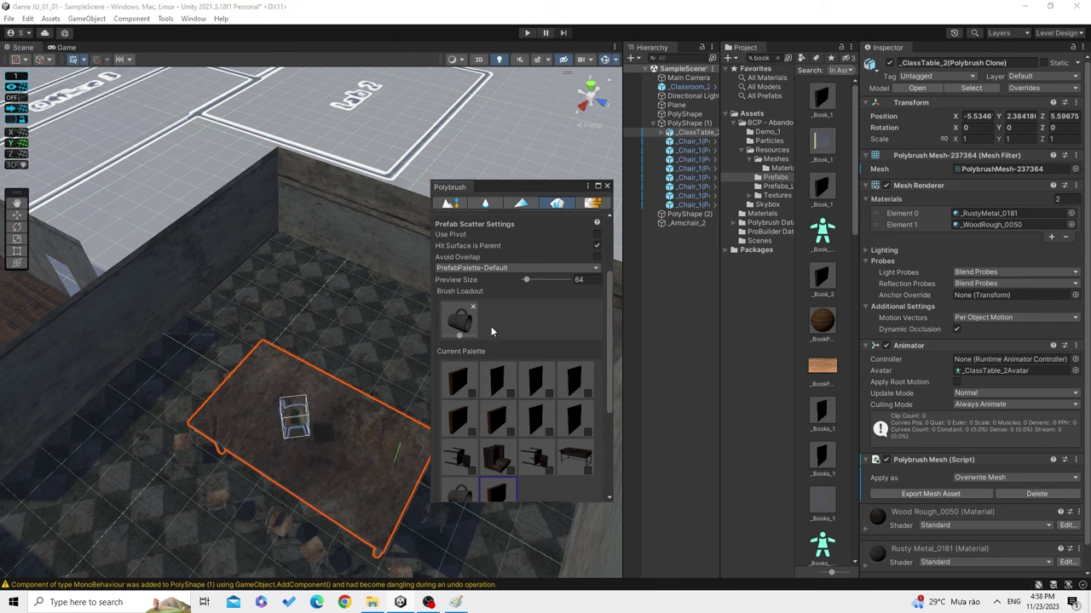
pyautogui.scroll(-2, 503, 367)
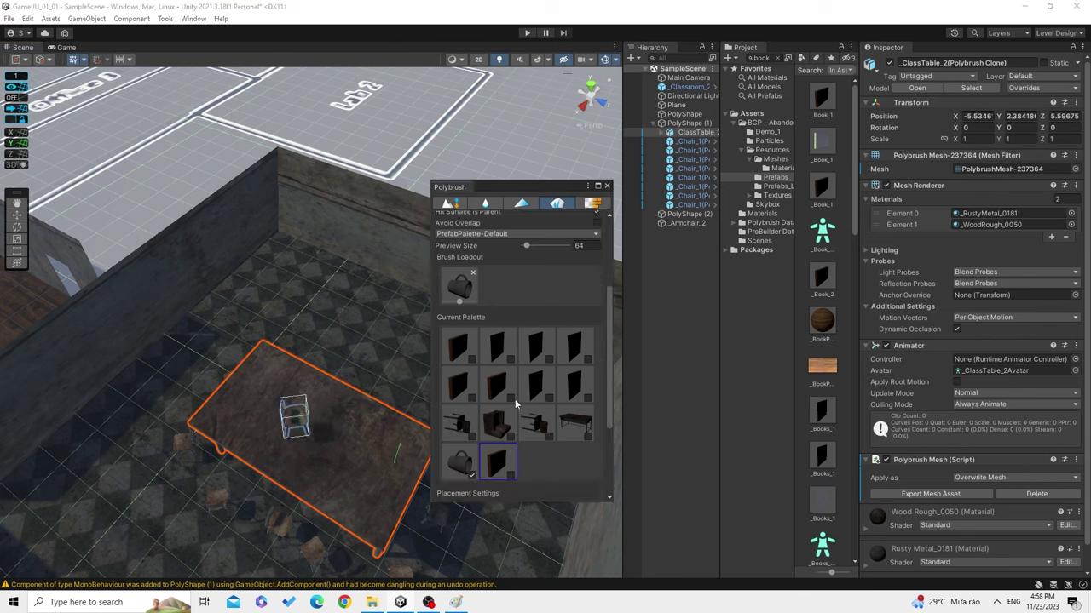
pyautogui.click(511, 475)
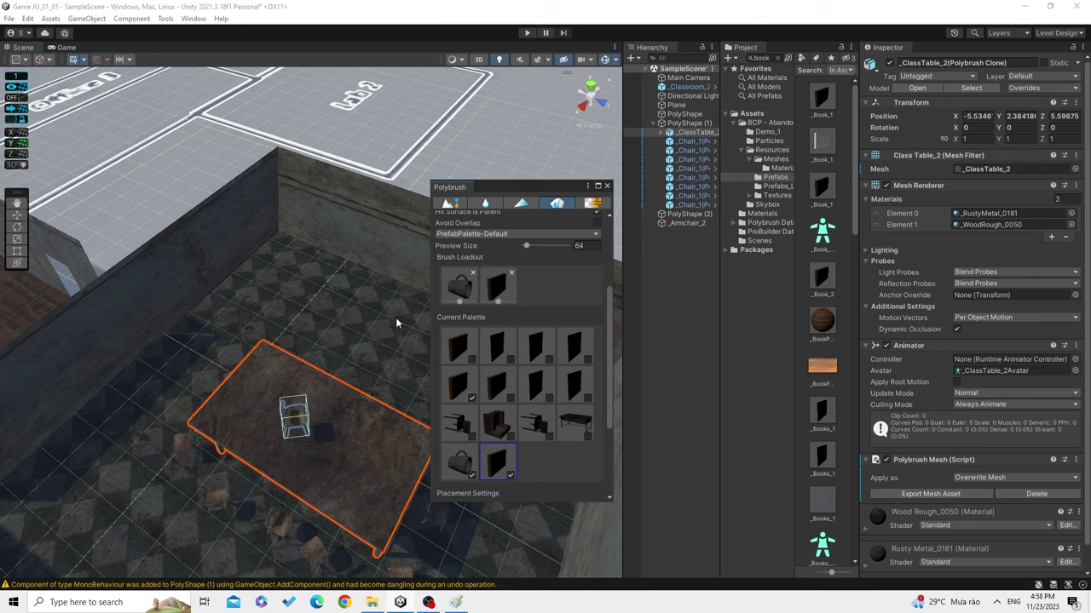
# Select ClassTable_2 in the Hierarchy as the painting surface.
pyautogui.click(686, 204)
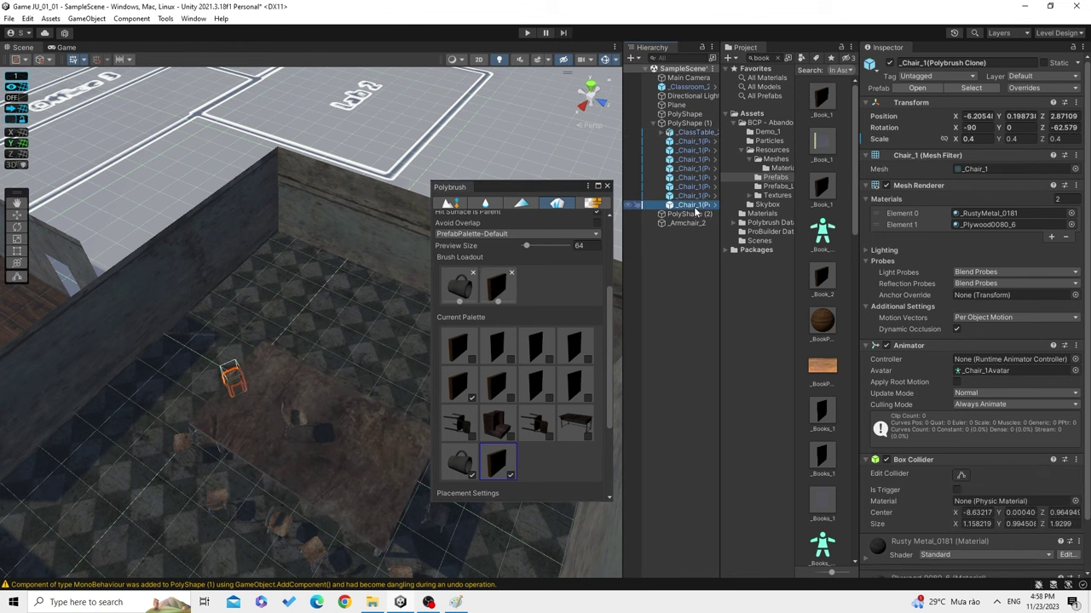
pyautogui.click(686, 195)
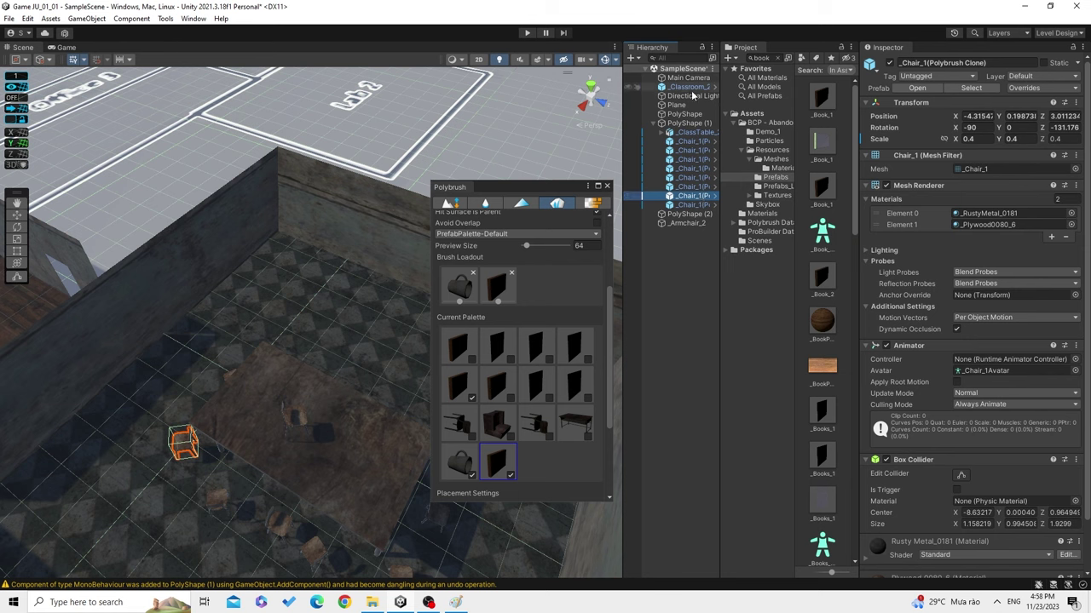
pyautogui.click(686, 133)
pyautogui.click(684, 143)
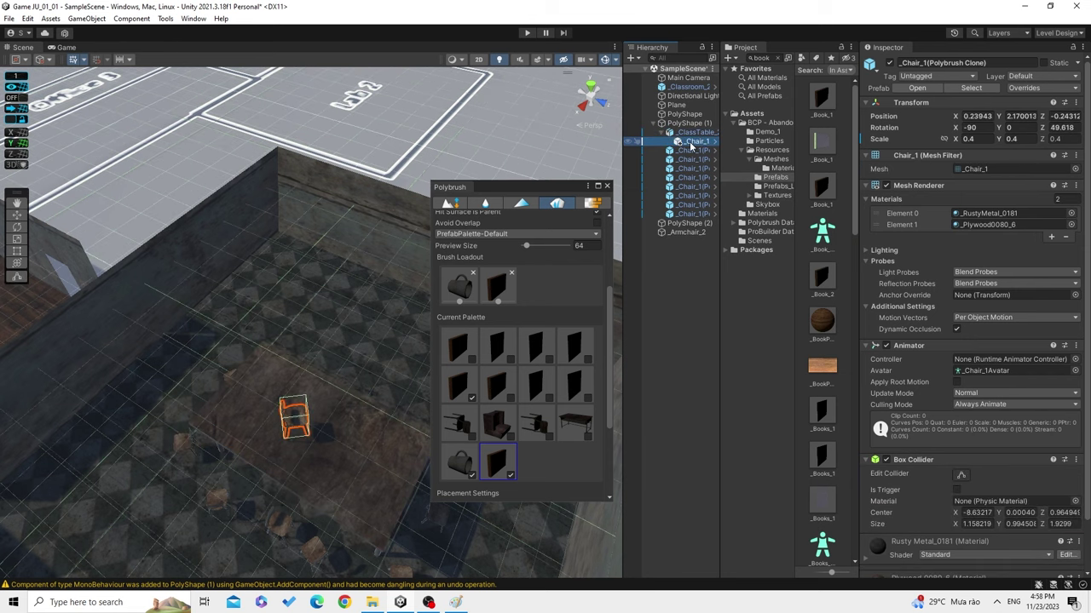
pyautogui.click(697, 134)
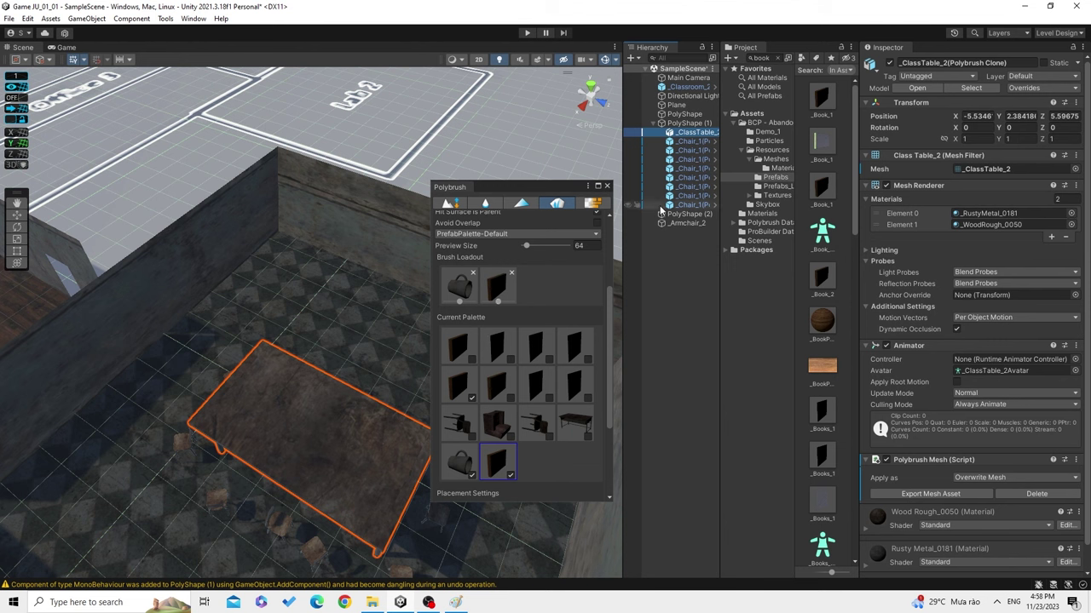
# Paint books and a cup across the top of ClassTable_2.
pyautogui.moveTo(263, 407)
pyautogui.mouseDown()
pyautogui.moveTo(328, 447)
pyautogui.moveTo(379, 442)
pyautogui.mouseUp()
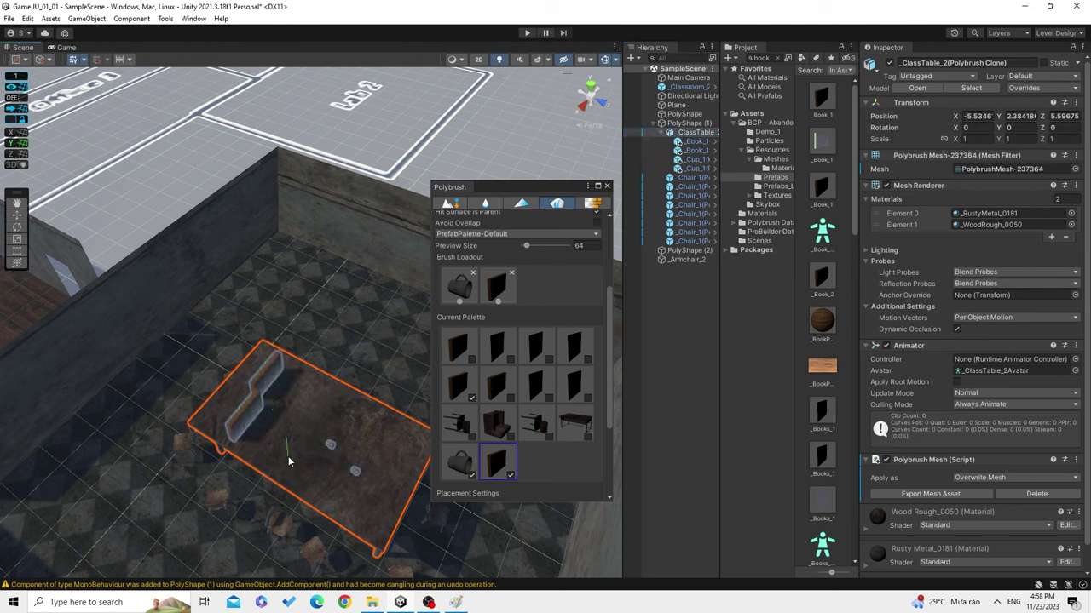
pyautogui.scroll(2, 262, 408)
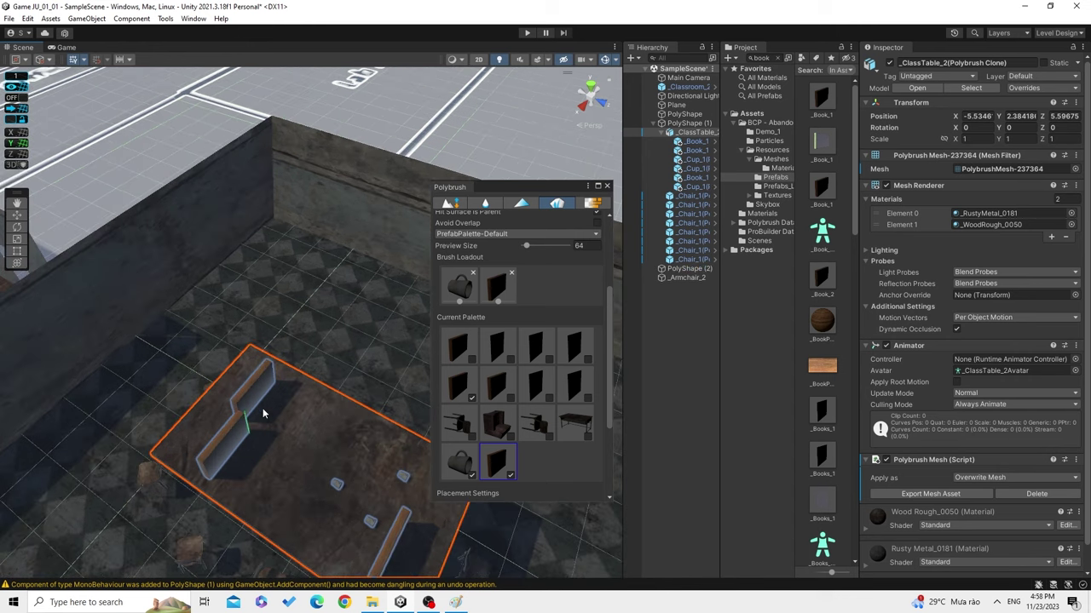
pyautogui.scroll(2, 275, 402)
pyautogui.scroll(2, 275, 402)
pyautogui.scroll(2, 222, 415)
pyautogui.scroll(2, 242, 436)
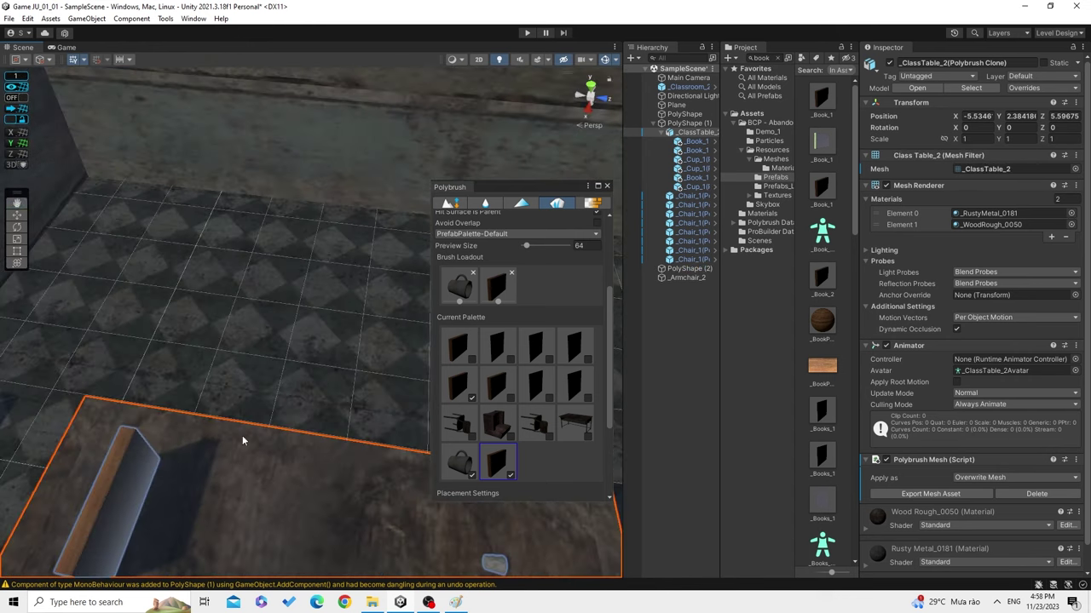
pyautogui.scroll(2, 218, 440)
pyautogui.scroll(2, 218, 440)
pyautogui.scroll(2, 340, 303)
# Orbit and pan to show the whole table, then select the scattered books and cups.
pyautogui.moveTo(339, 303)
pyautogui.keyDown('alt'); pyautogui.mouseDown()
pyautogui.moveTo(214, 358)
pyautogui.moveTo(124, 495)
pyautogui.moveTo(299, 500)
pyautogui.moveTo(366, 329)
pyautogui.moveTo(370, 440)
pyautogui.moveTo(332, 475)
pyautogui.mouseUp(); pyautogui.keyUp('alt')
pyautogui.scroll(-3, 332, 468)
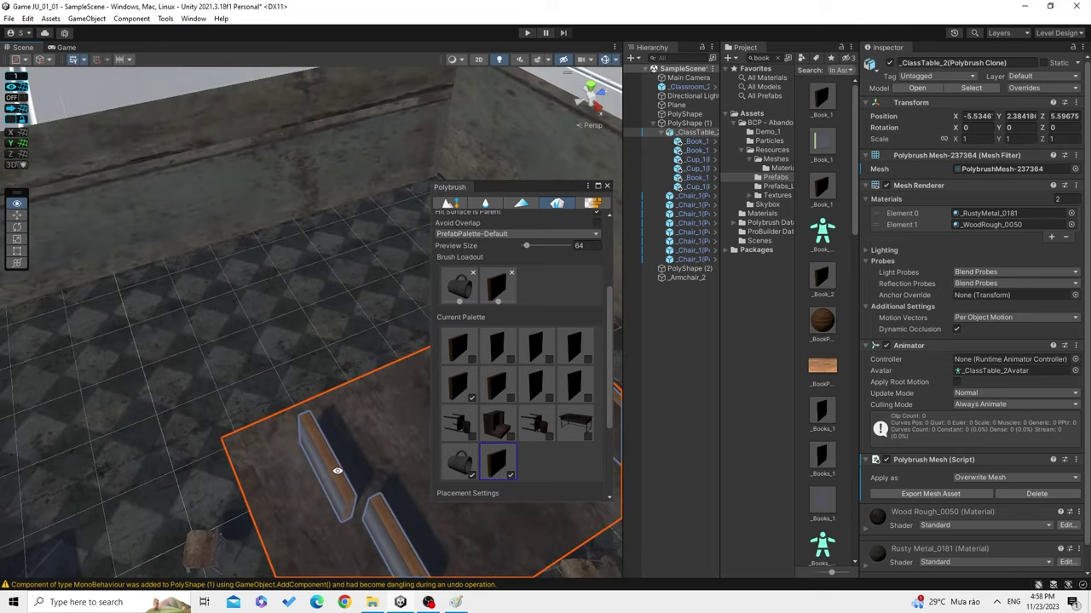
pyautogui.scroll(-3, 375, 463)
pyautogui.moveTo(375, 463); pyautogui.dragTo(233, 406, button='middle')
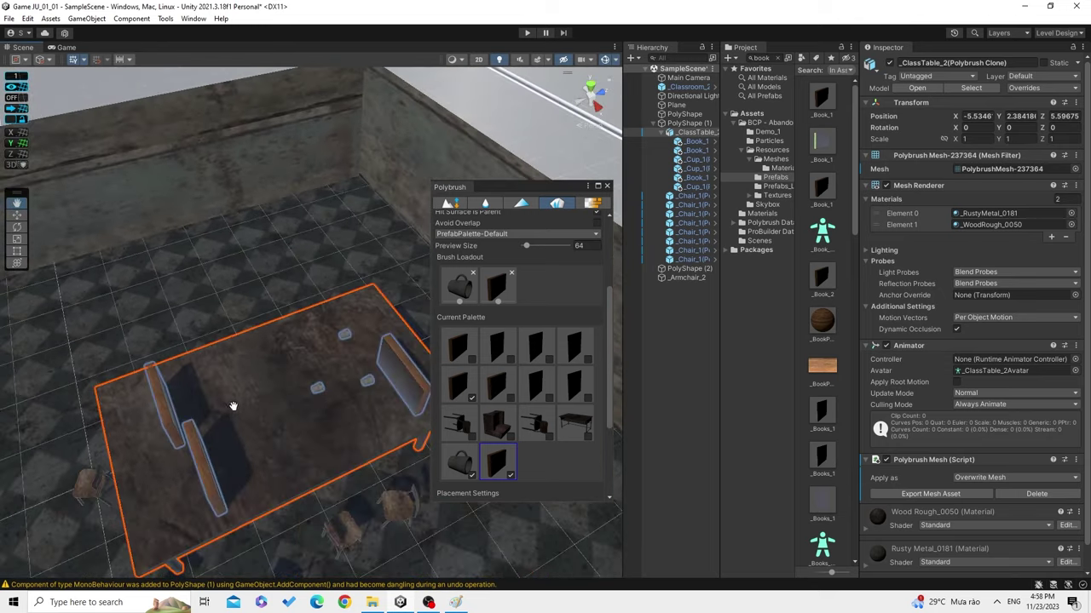
pyautogui.click(694, 141)
pyautogui.keyDown('shift'); pyautogui.click(696, 186); pyautogui.keyUp('shift')
# Delete the scattered objects and give the cup random Z rotation up to 360.
pyautogui.press('Delete')
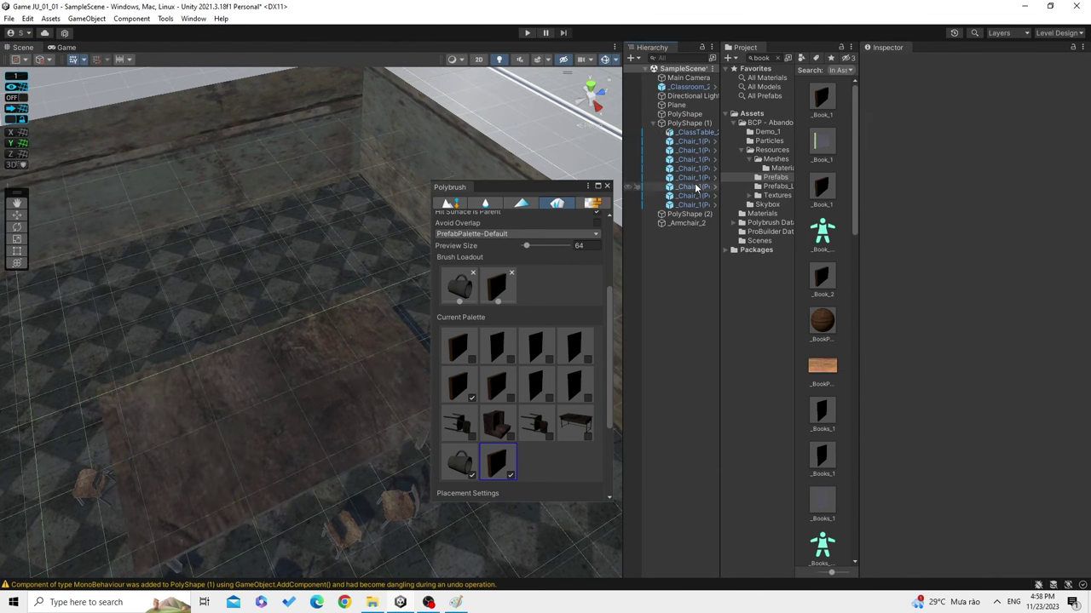
pyautogui.click(460, 465)
pyautogui.scroll(-4, 540, 452)
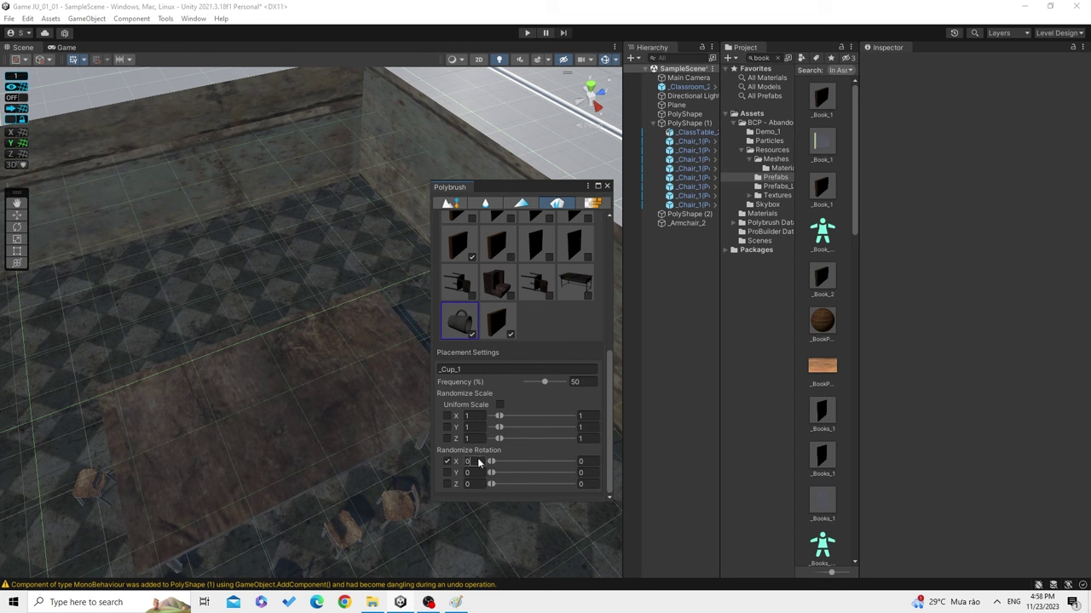
pyautogui.write('-9')
pyautogui.click(446, 484)
pyautogui.click(585, 484)
pyautogui.write('360')
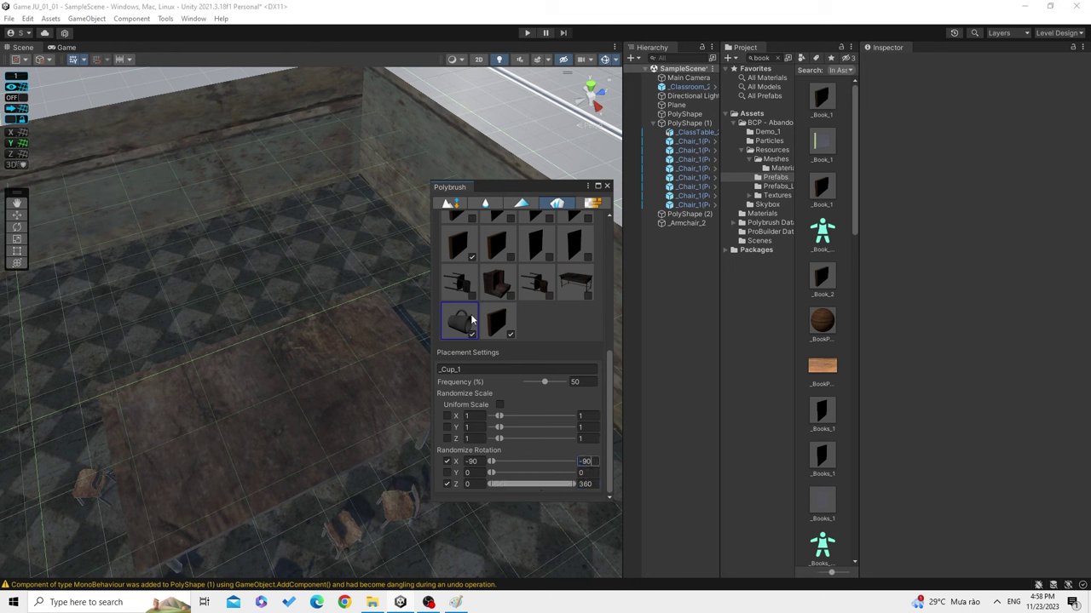
pyautogui.scroll(5, 491, 385)
# Set the book's random rotation to X −90/−90 and Z 0–360.
pyautogui.click(466, 471)
pyautogui.scroll(-5, 512, 460)
pyautogui.click(499, 328)
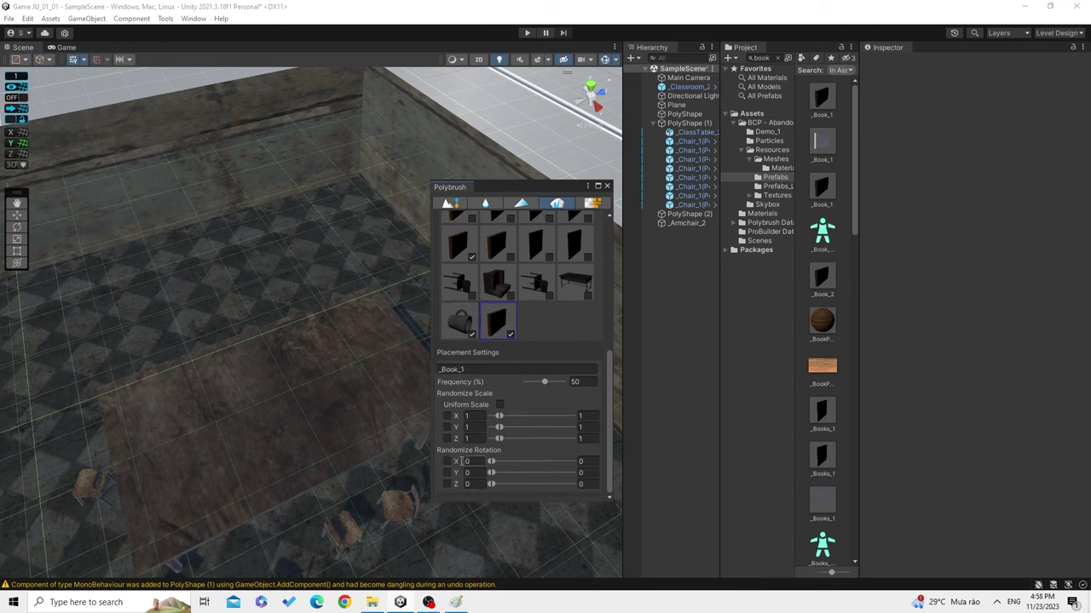
pyautogui.click(447, 484)
pyautogui.click(446, 461)
pyautogui.write('90')
pyautogui.click(587, 461)
pyautogui.write('-90')
pyautogui.click(585, 484)
pyautogui.write('360')
# Reload the book in the Brush Loadout and paint two books and a cup onto the class table.
pyautogui.scroll(3, 554, 326)
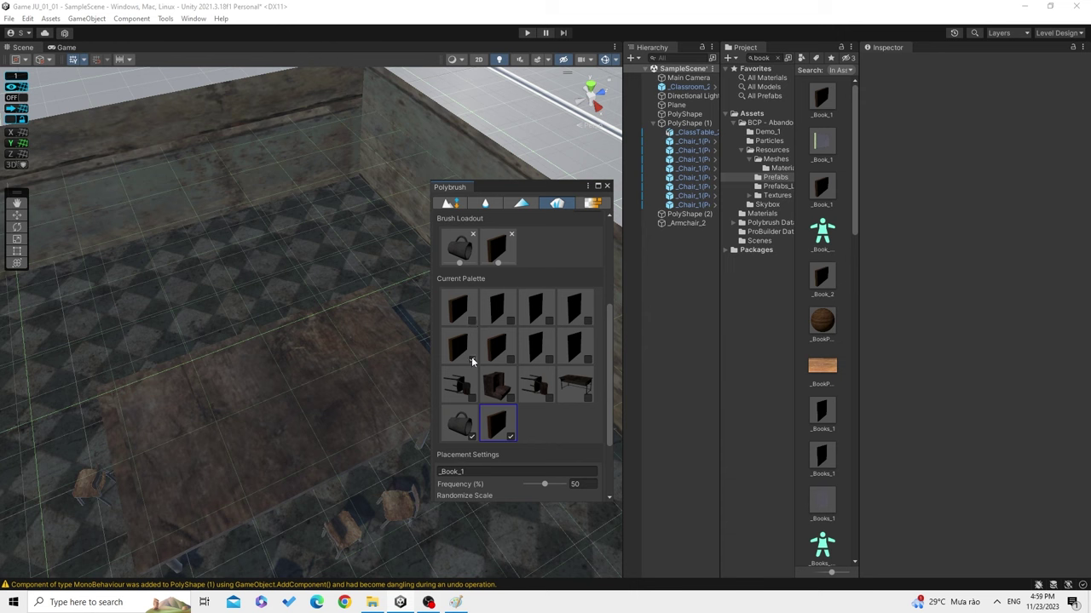
pyautogui.click(471, 357)
pyautogui.click(509, 437)
pyautogui.click(310, 413)
pyautogui.moveTo(366, 390); pyautogui.dragTo(261, 424)
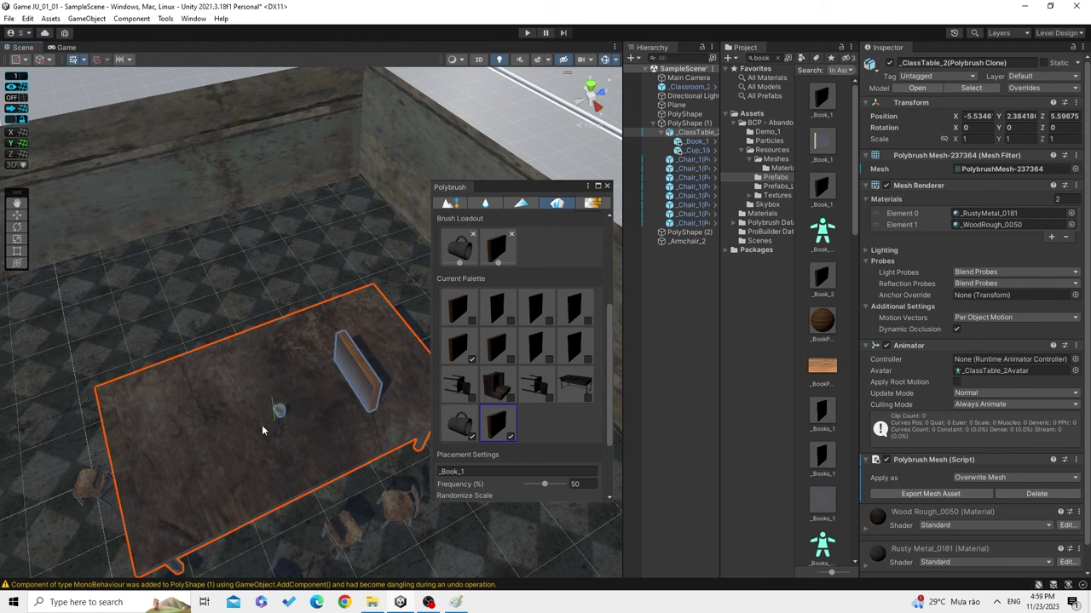
# Open the _Cup_1 prefab in Prefab Mode.
pyautogui.scroll(-3, 525, 423)
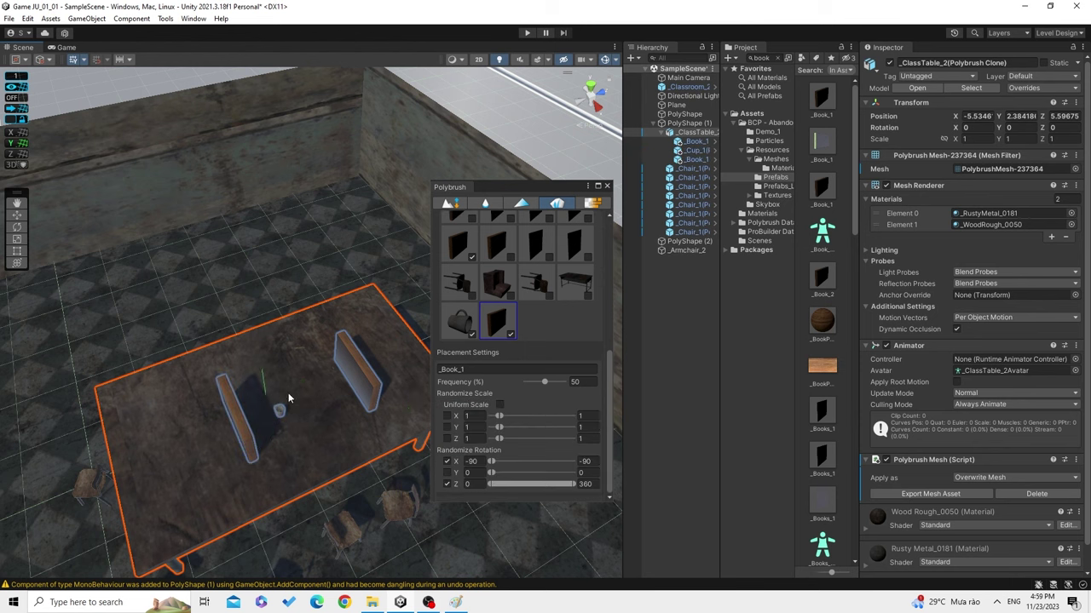
pyautogui.click(694, 150)
pyautogui.click(714, 150)
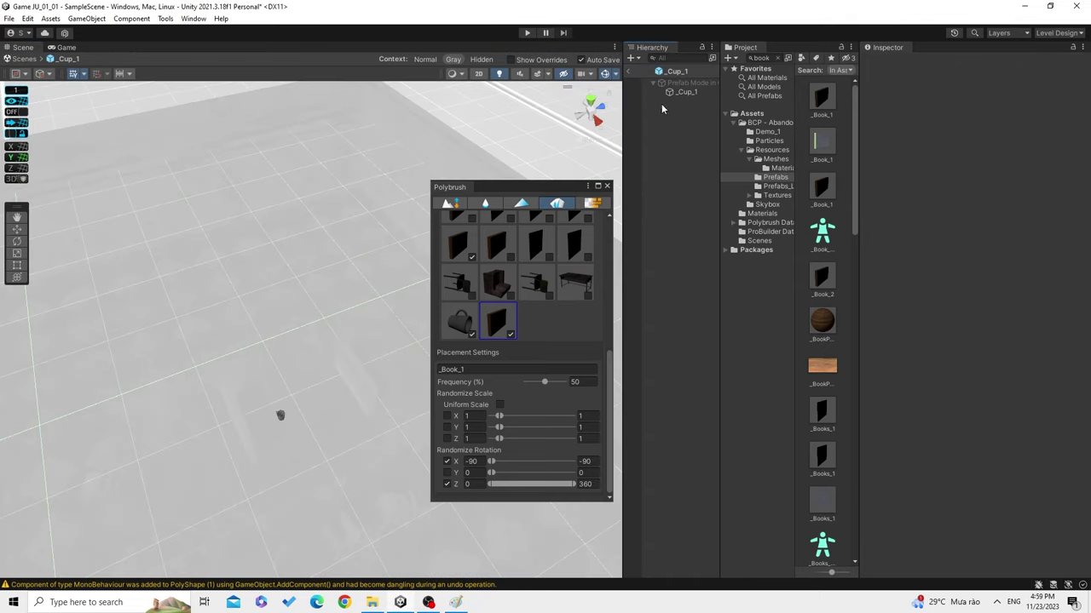
# Back in SampleScene, set the book's rotation to Y 90, X −90, then delete both books and the cup.
pyautogui.click(629, 71)
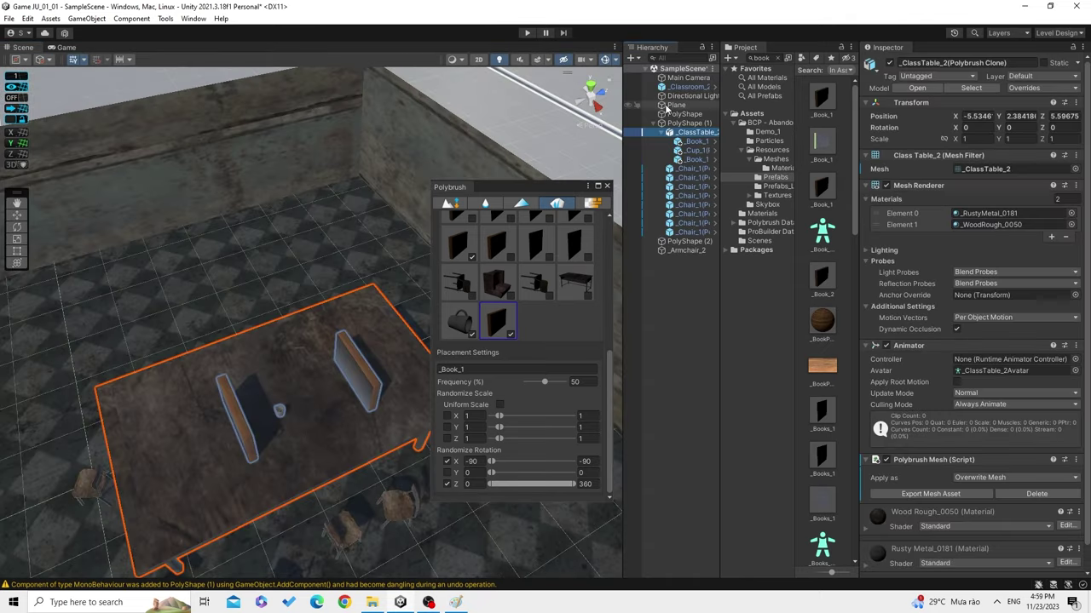
pyautogui.click(686, 142)
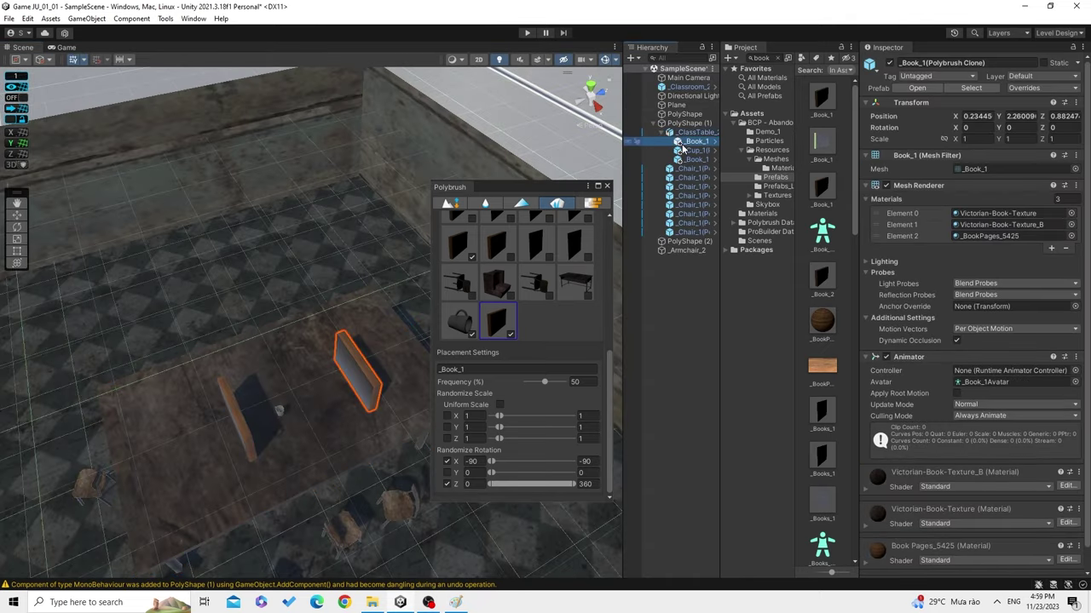
pyautogui.click(1010, 127)
pyautogui.write('90')
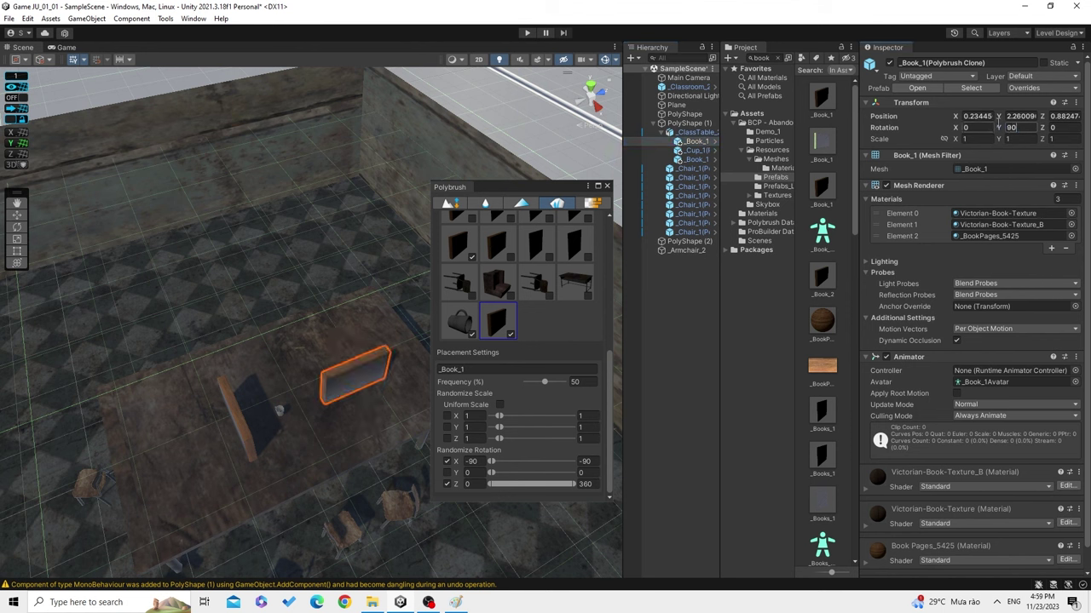
pyautogui.hotkey('shift', 'Tab')
pyautogui.write('-90')
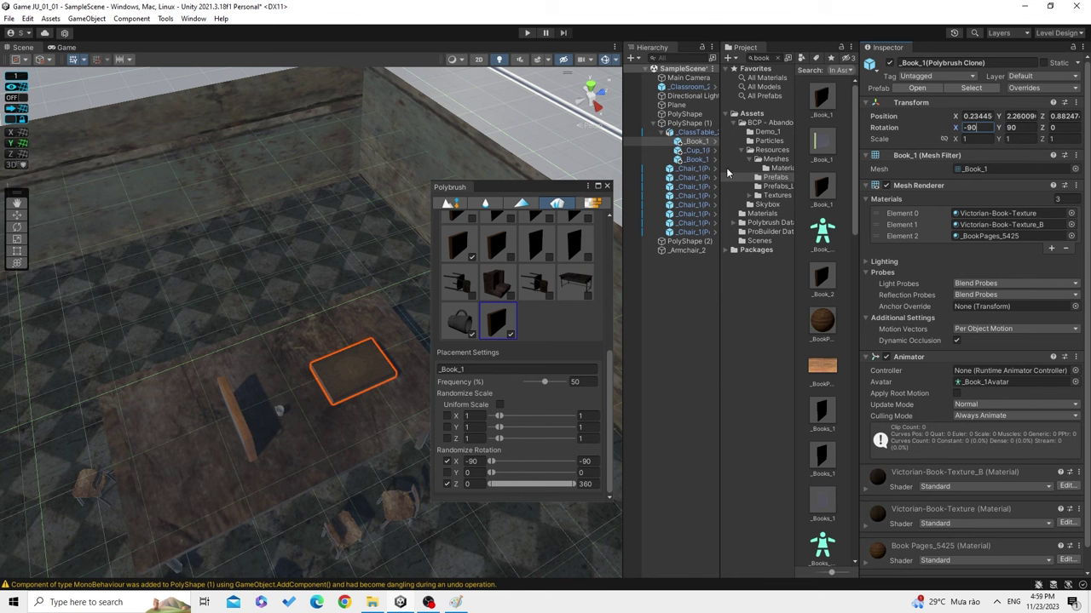
pyautogui.keyDown('shift'); pyautogui.click(697, 160); pyautogui.keyUp('shift')
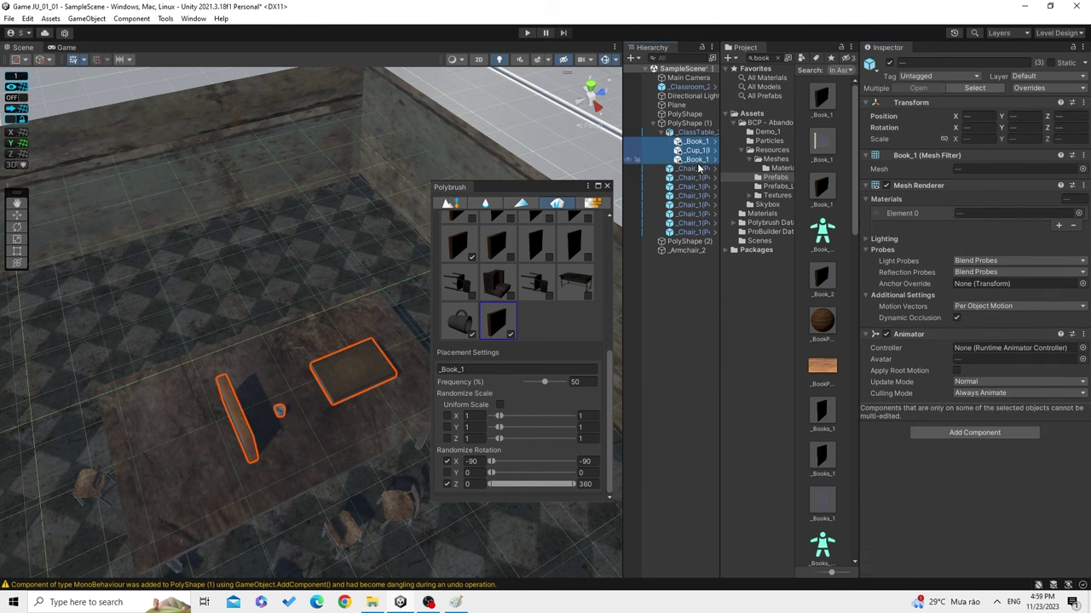
pyautogui.press('Delete')
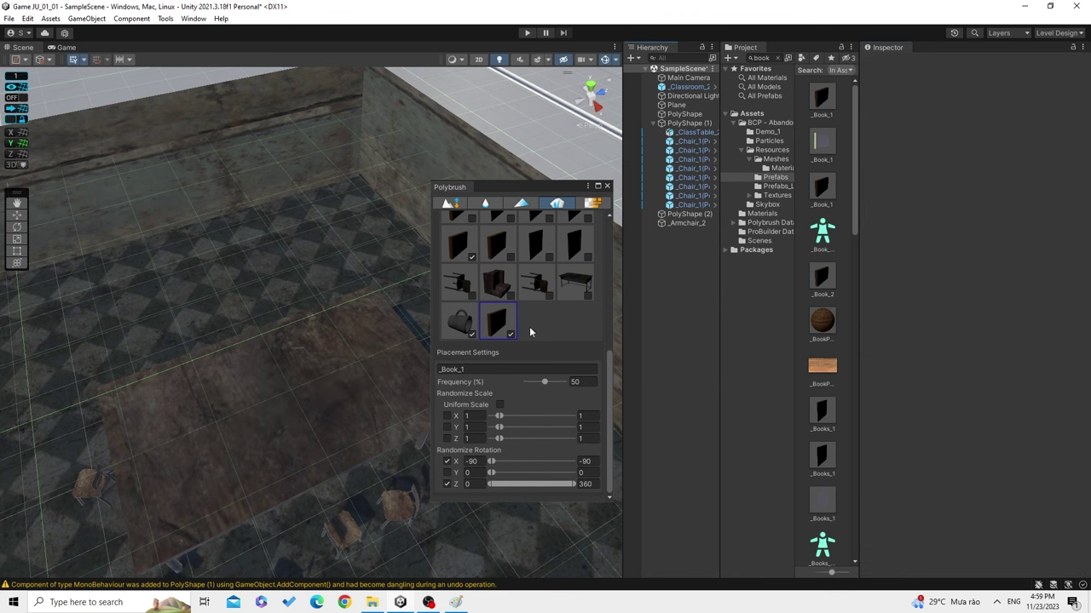
# Give the thick book prefab random X and Z rotation with an X minimum of −90.
pyautogui.click(528, 332)
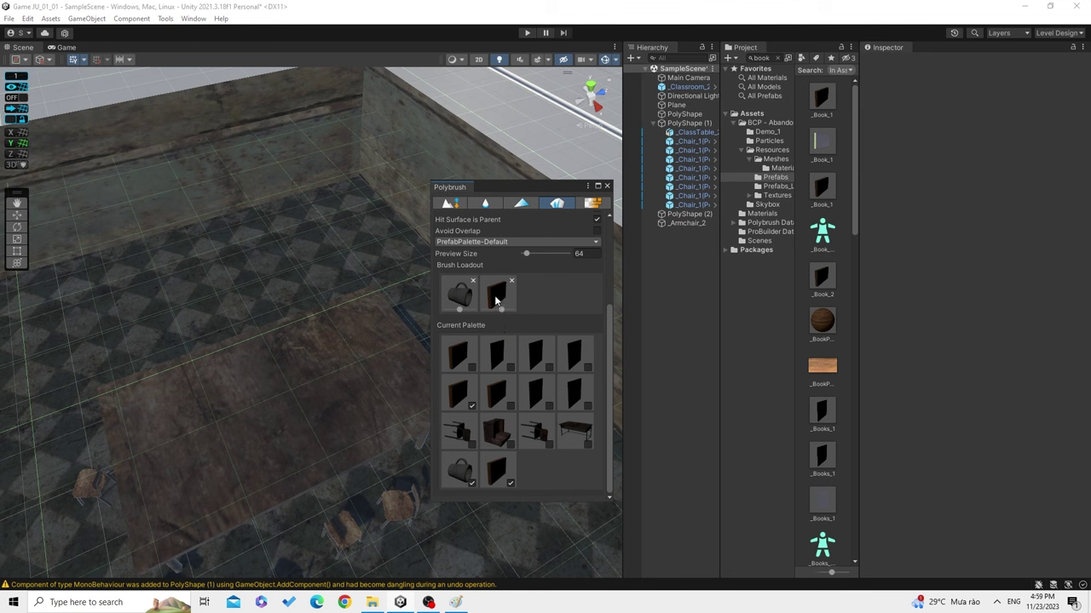
pyautogui.click(454, 394)
pyautogui.scroll(-2, 542, 425)
pyautogui.scroll(-2, 510, 482)
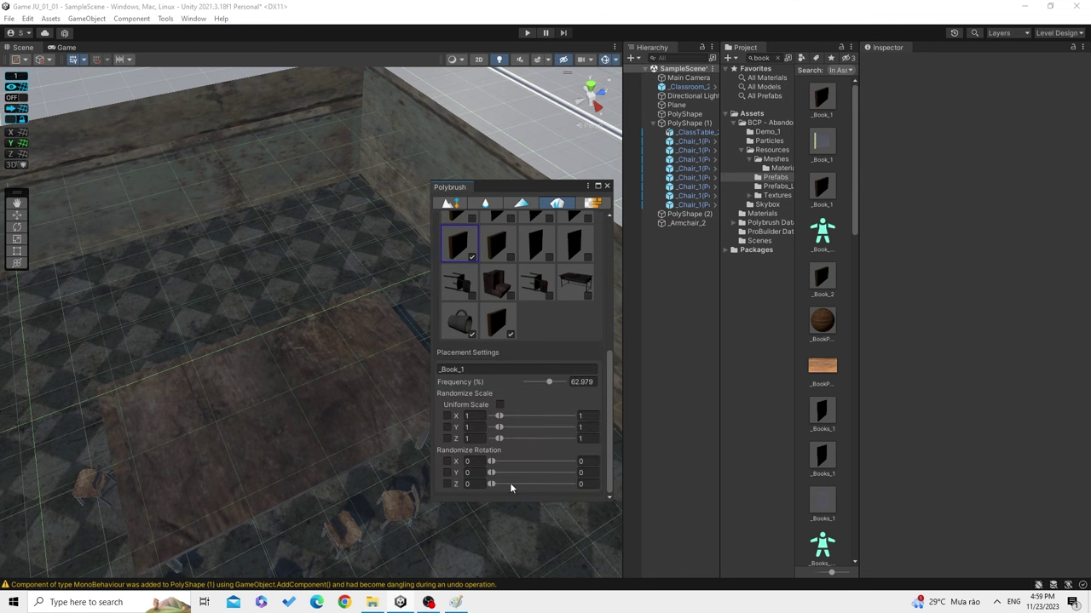
pyautogui.click(446, 484)
pyautogui.click(447, 461)
pyautogui.write('-9')
pyautogui.click(585, 461)
pyautogui.scroll(3, 546, 333)
# Scatter flat books and cups across ClassTable_2, undoing one book that overlapped the cups.
pyautogui.click(322, 424)
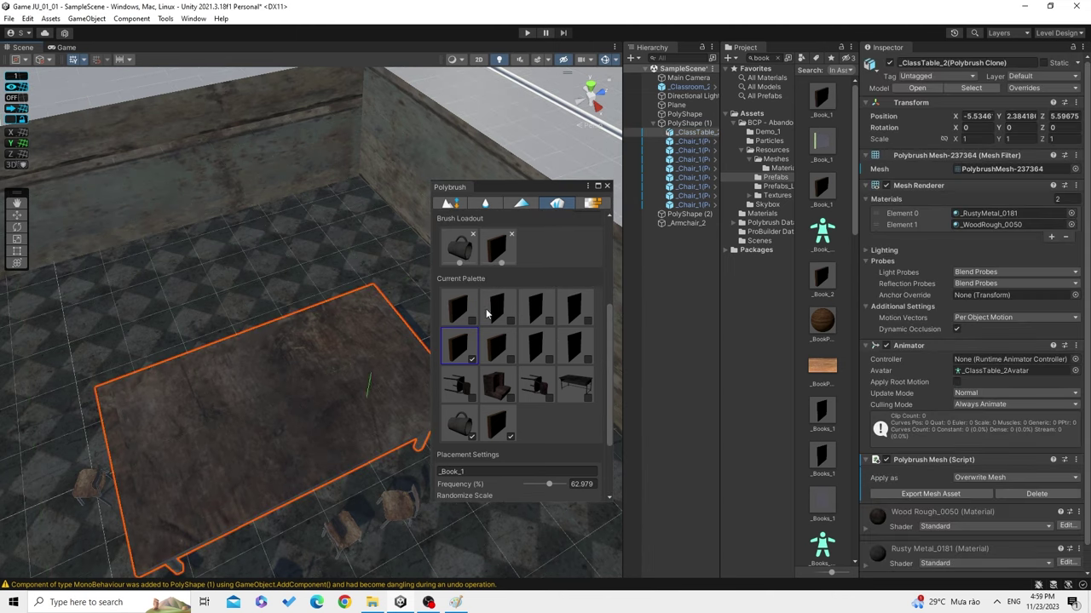
pyautogui.click(331, 383)
pyautogui.click(379, 379)
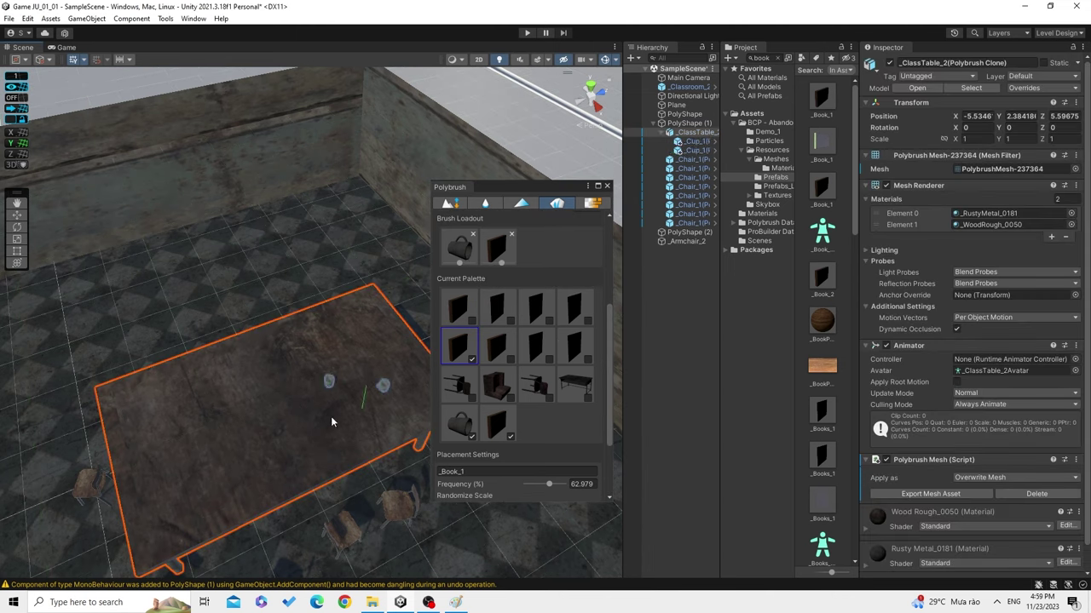
pyautogui.click(228, 439)
pyautogui.click(286, 358)
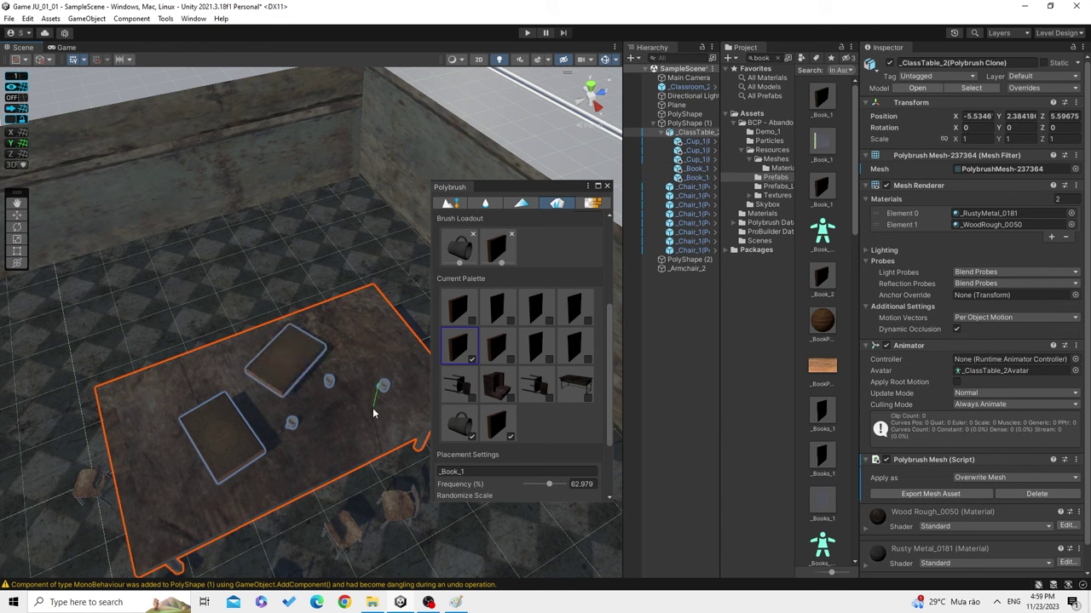
pyautogui.click(345, 431)
pyautogui.click(350, 394)
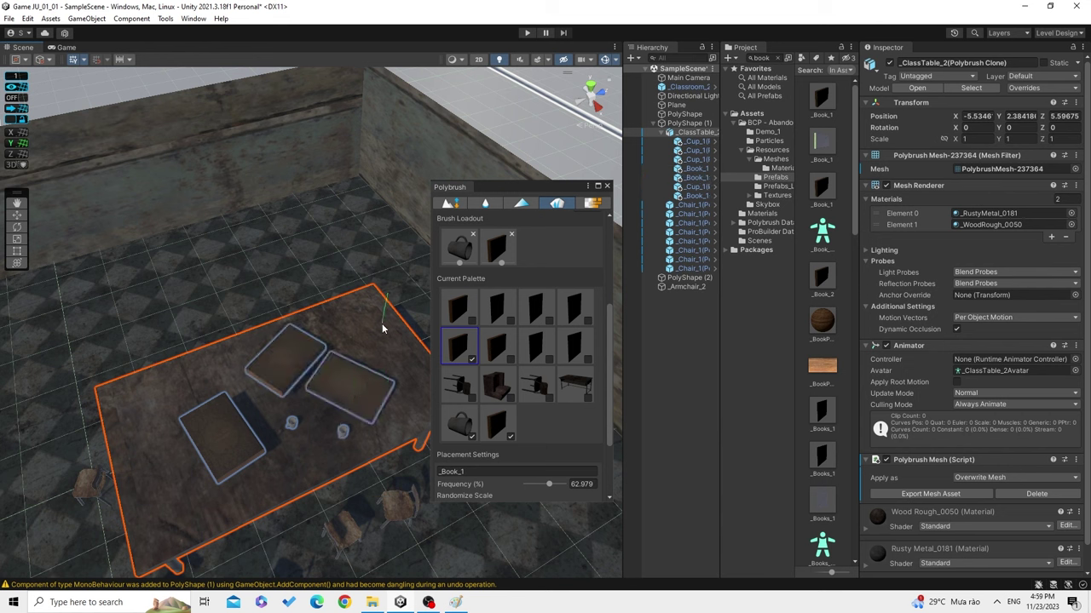
pyautogui.hotkey('ctrl', 'z')
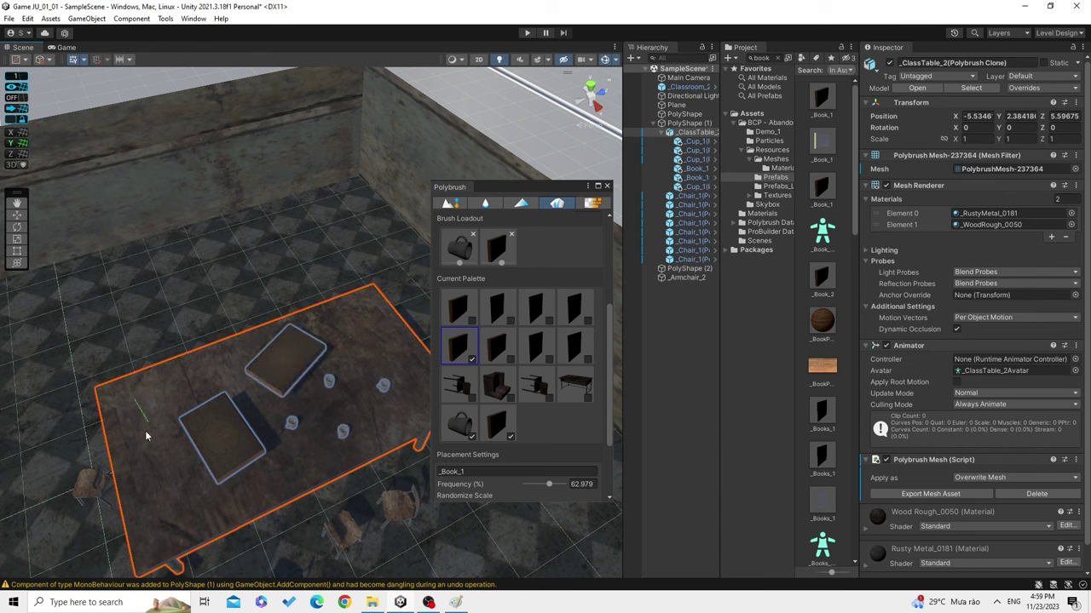
pyautogui.click(141, 422)
pyautogui.click(160, 487)
pyautogui.moveTo(194, 507)
pyautogui.mouseDown(button='middle')
pyautogui.moveTo(196, 413)
pyautogui.moveTo(223, 382)
pyautogui.moveTo(305, 426)
pyautogui.moveTo(344, 323)
pyautogui.mouseUp(button='middle')
pyautogui.click(226, 375)
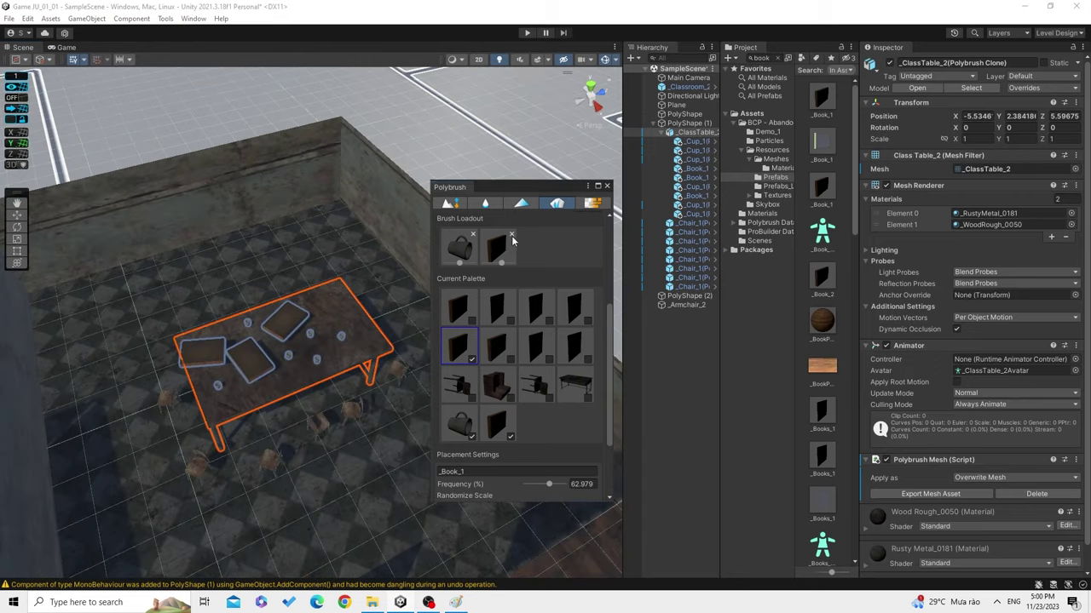
# Remove the cup and book from the Brush Loadout and view the table from above.
pyautogui.click(512, 234)
pyautogui.click(472, 235)
pyautogui.moveTo(327, 210)
pyautogui.mouseDown(button='middle')
pyautogui.moveTo(327, 258)
pyautogui.moveTo(76, 282)
pyautogui.mouseUp(button='middle')
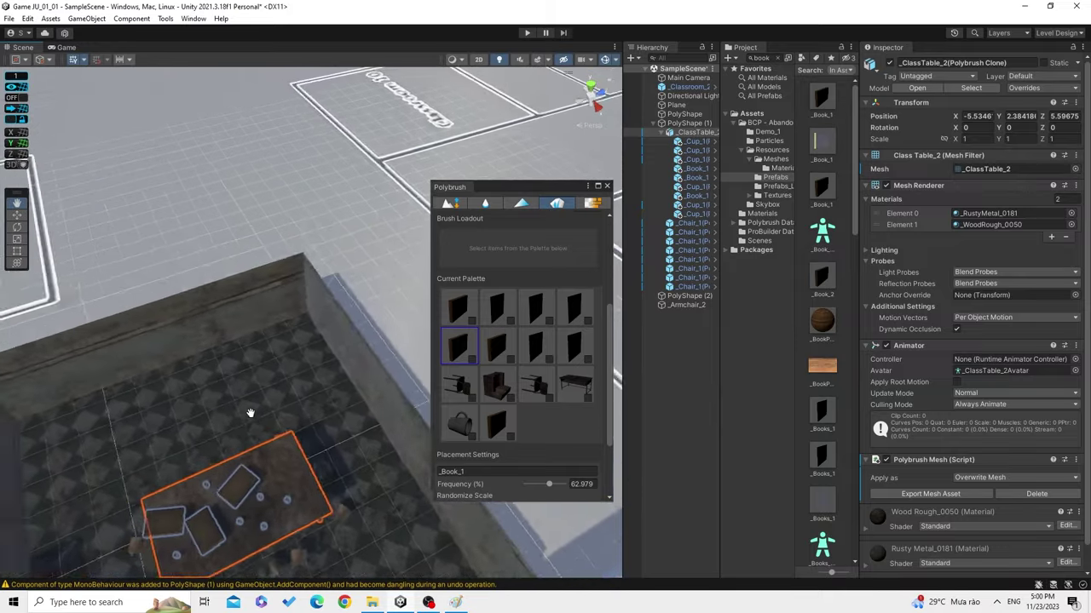
pyautogui.keyDown('alt'); pyautogui.moveTo(76, 282); pyautogui.dragTo(330, 397); pyautogui.keyUp('alt')
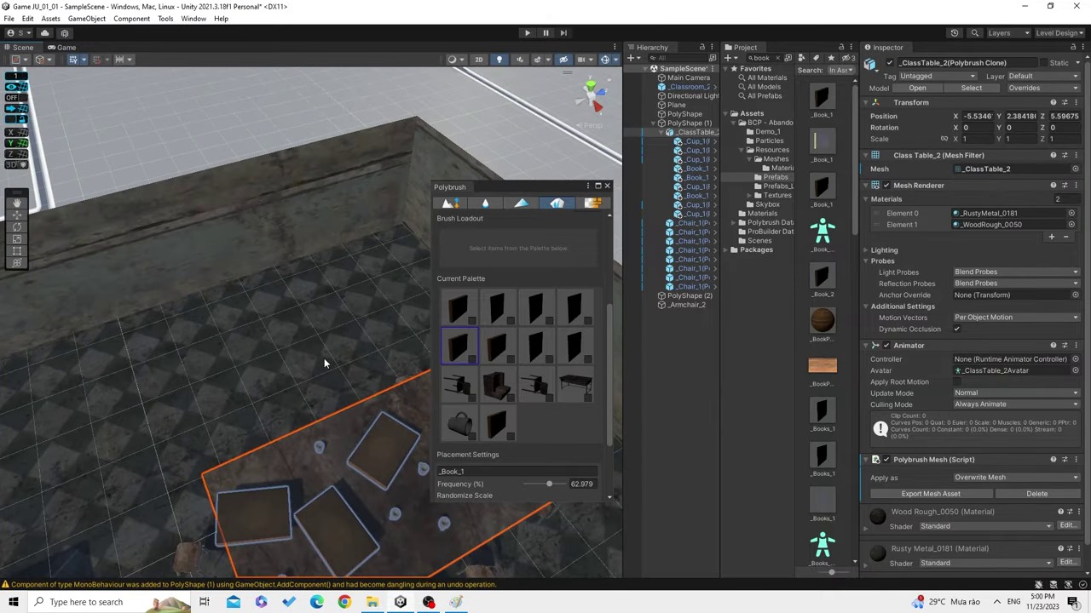
pyautogui.keyDown('alt'); pyautogui.moveTo(324, 364); pyautogui.dragTo(331, 358); pyautogui.keyUp('alt')
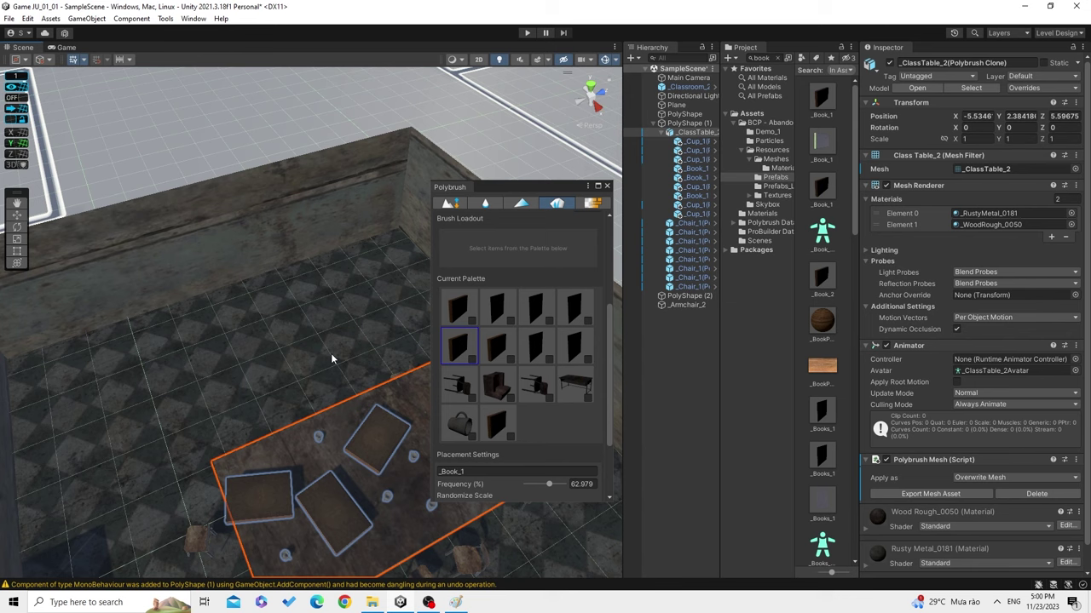
# Select the _Books_1 prefab in the Current Palette and reorient the view around the room.
pyautogui.rightClick(560, 317)
pyautogui.click(497, 307)
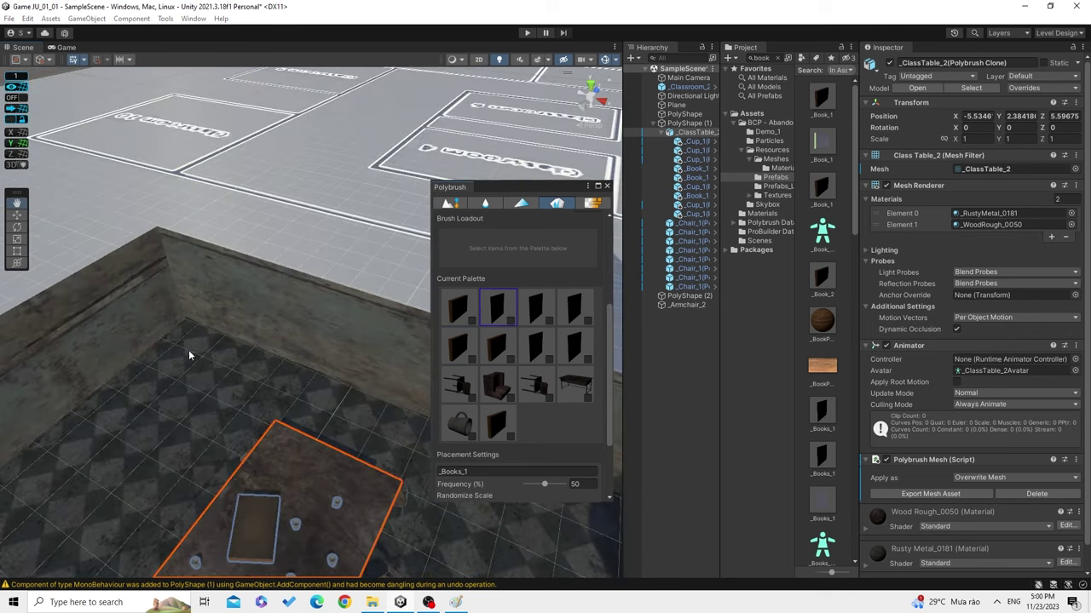
pyautogui.moveTo(236, 344); pyautogui.dragTo(257, 438, button='middle')
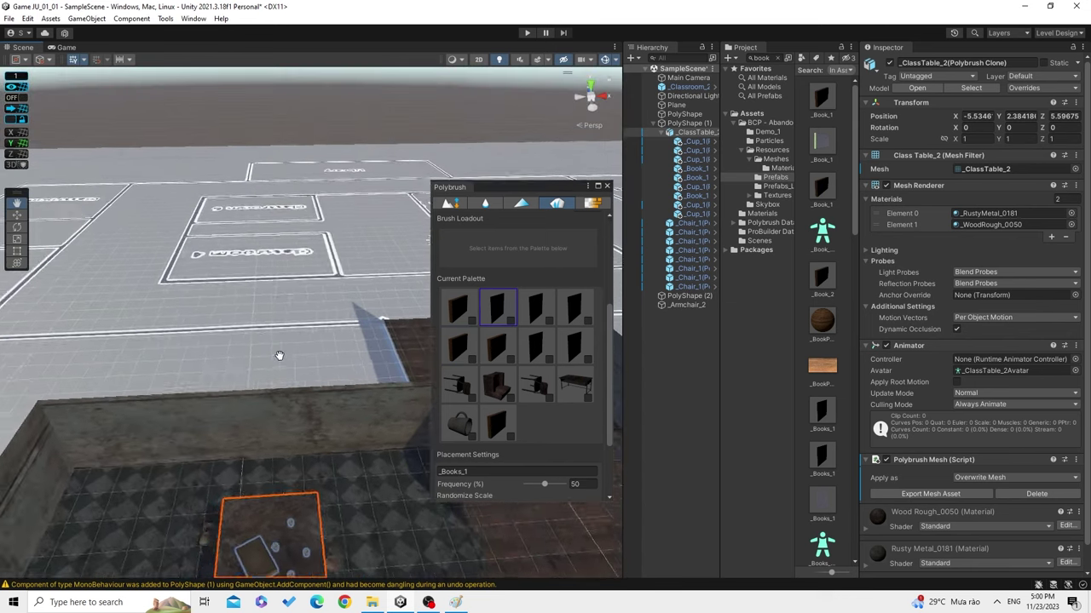
pyautogui.moveTo(256, 438); pyautogui.dragTo(309, 417, button='right')
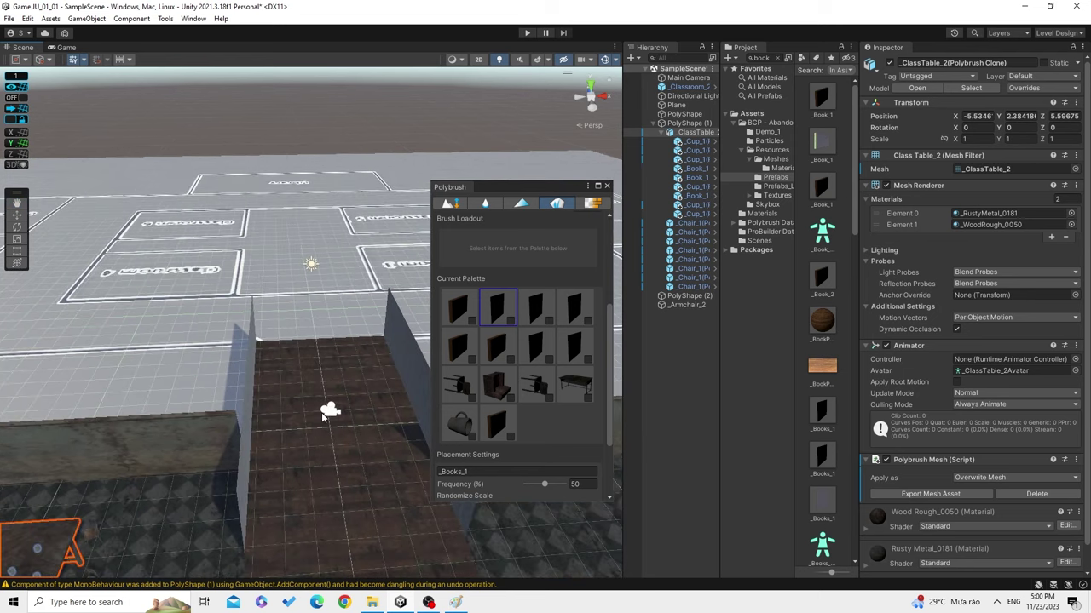
pyautogui.scroll(3, 309, 415)
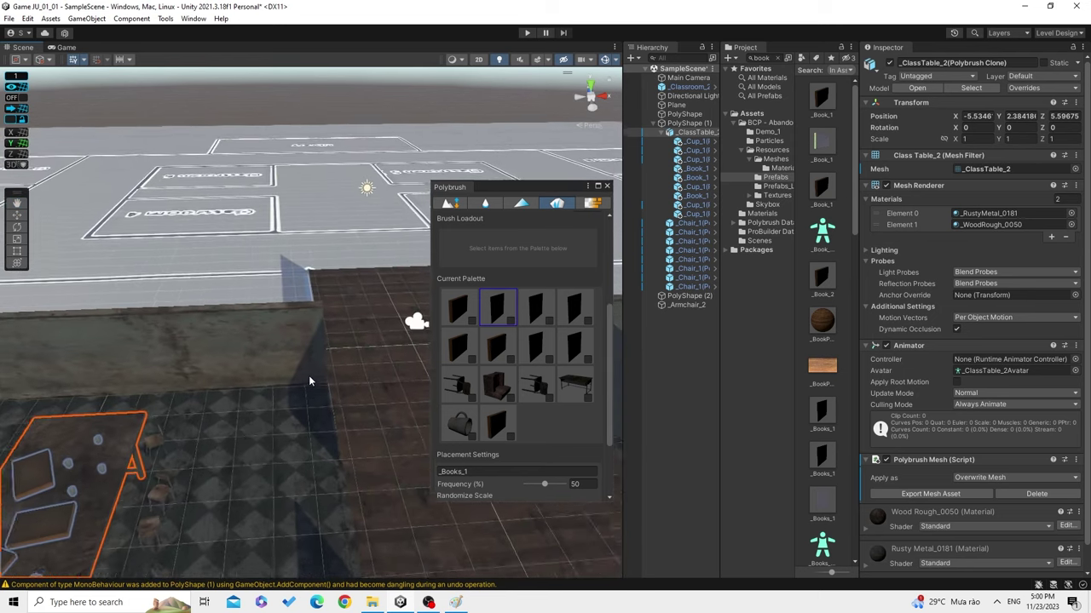
pyautogui.scroll(3, 309, 381)
pyautogui.moveTo(309, 382); pyautogui.dragTo(286, 421, button='middle')
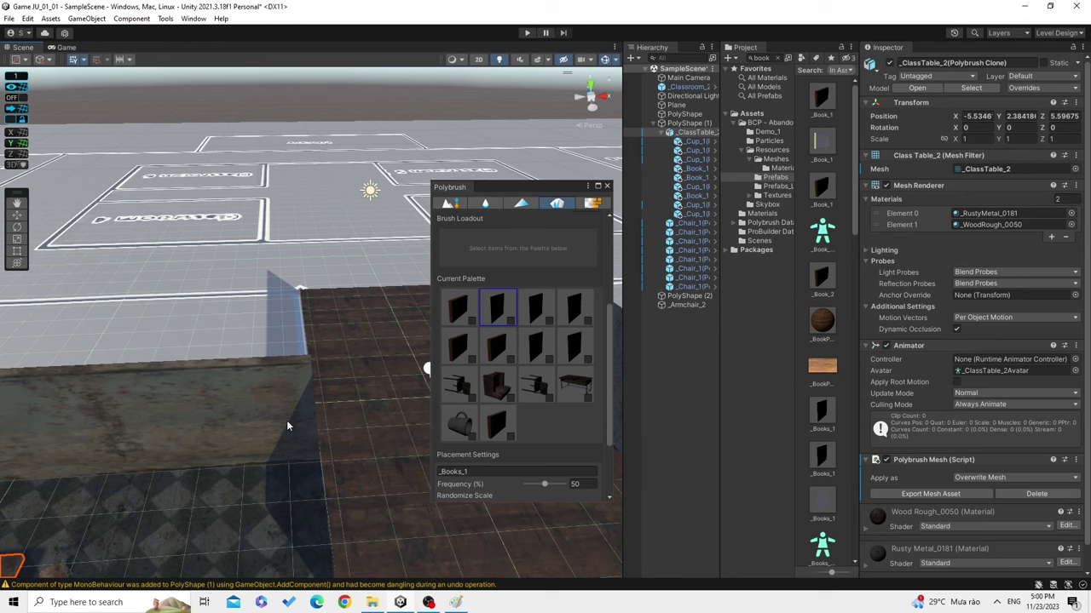
pyautogui.scroll(-2, 284, 419)
pyautogui.scroll(-2, 284, 419)
pyautogui.scroll(-2, 285, 419)
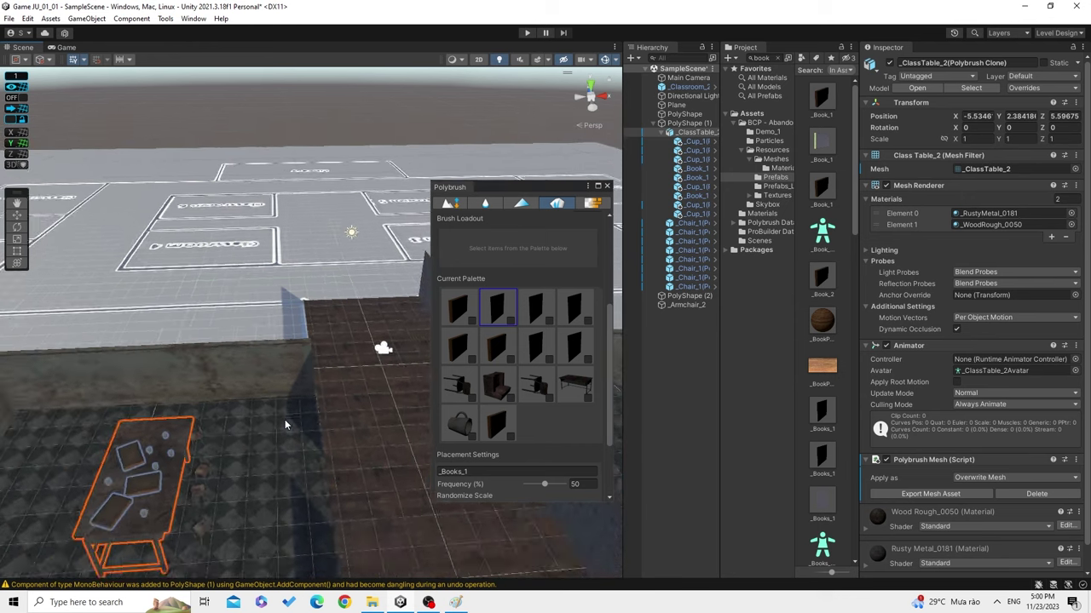
pyautogui.scroll(-2, 284, 419)
pyautogui.scroll(-2, 288, 421)
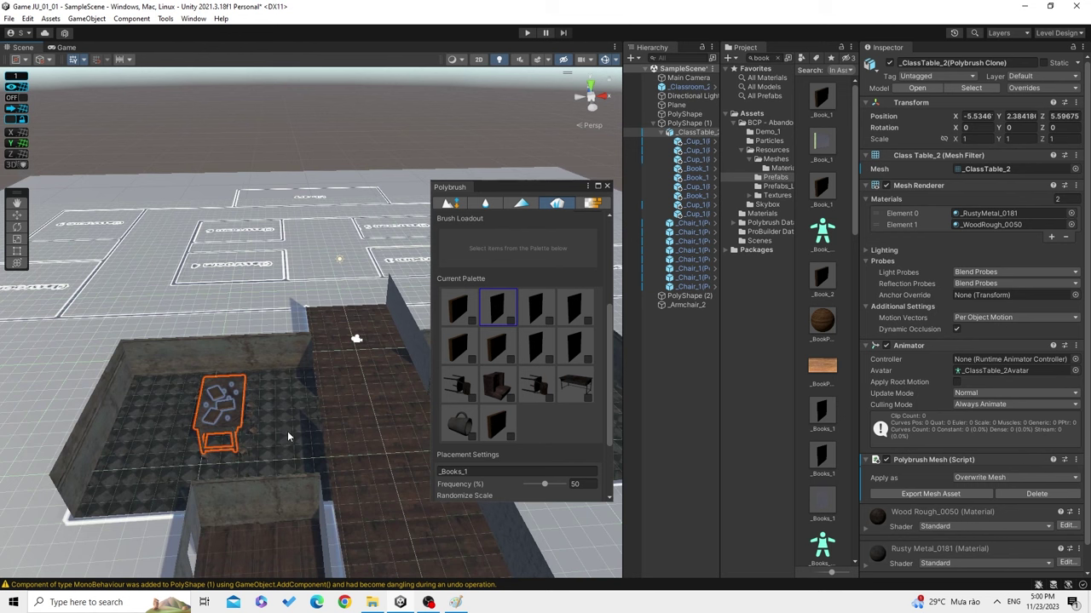